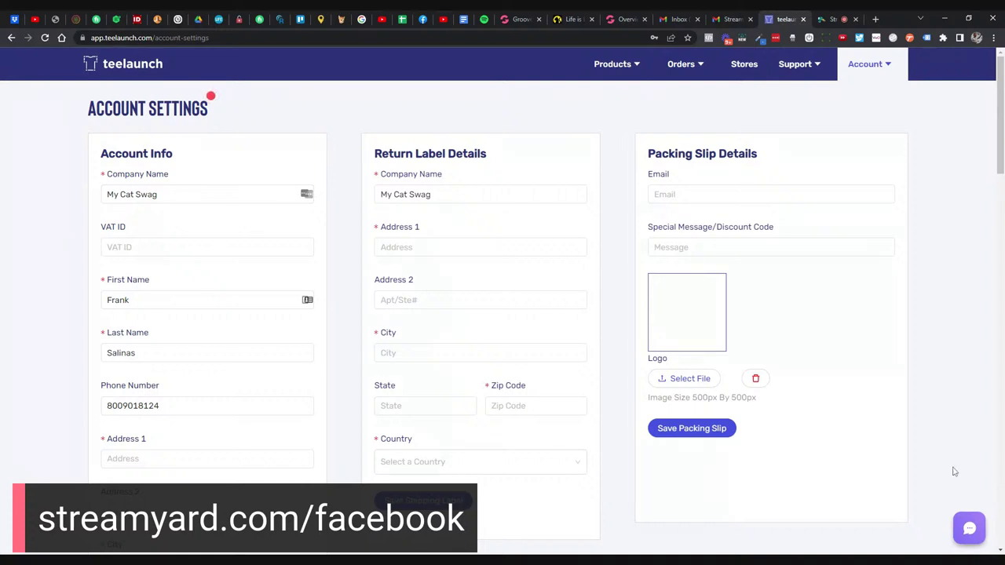
Go to Billing from the Account menu to reach the Add Billing Method page
left_click(895, 72)
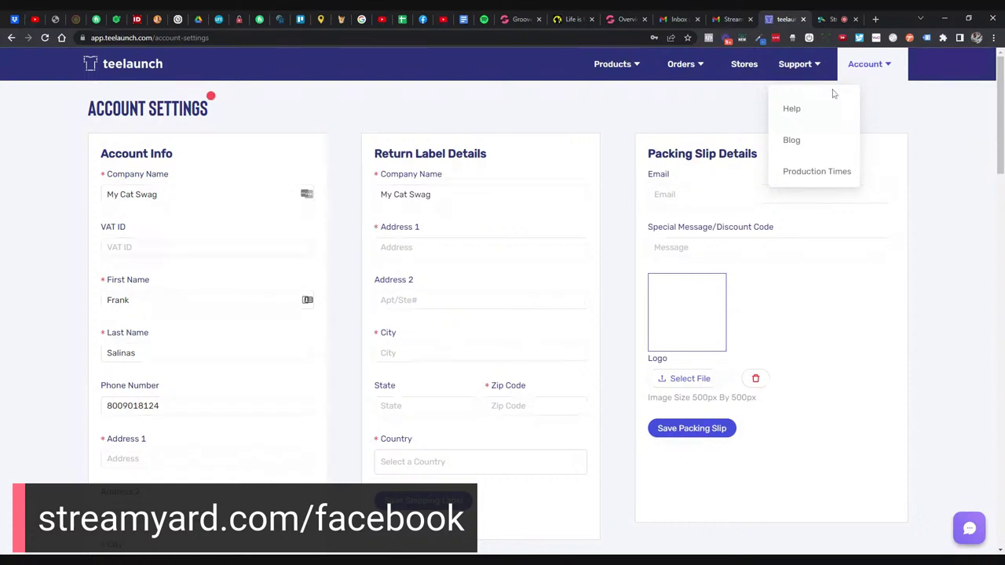
mouse_move(869, 73)
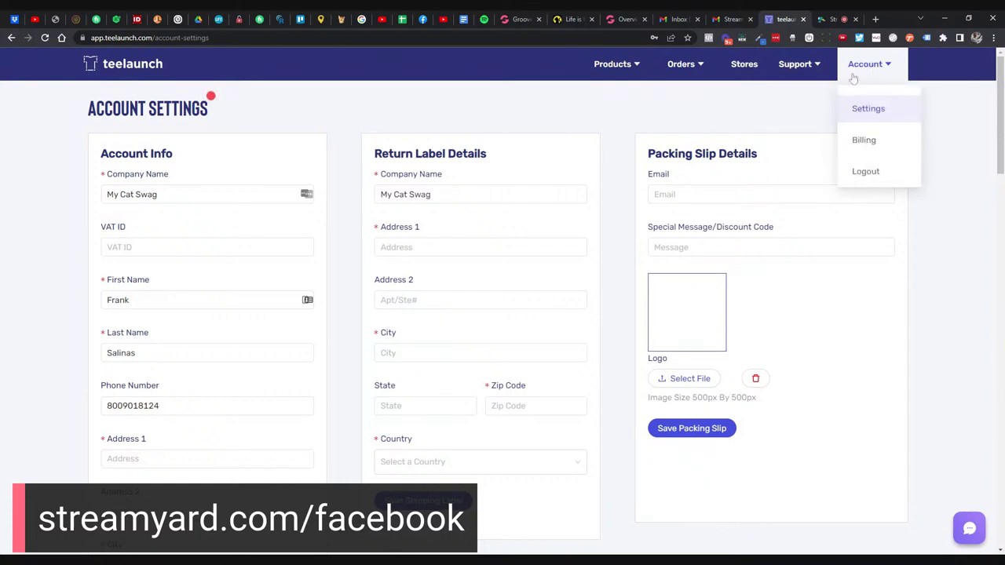
left_click(863, 141)
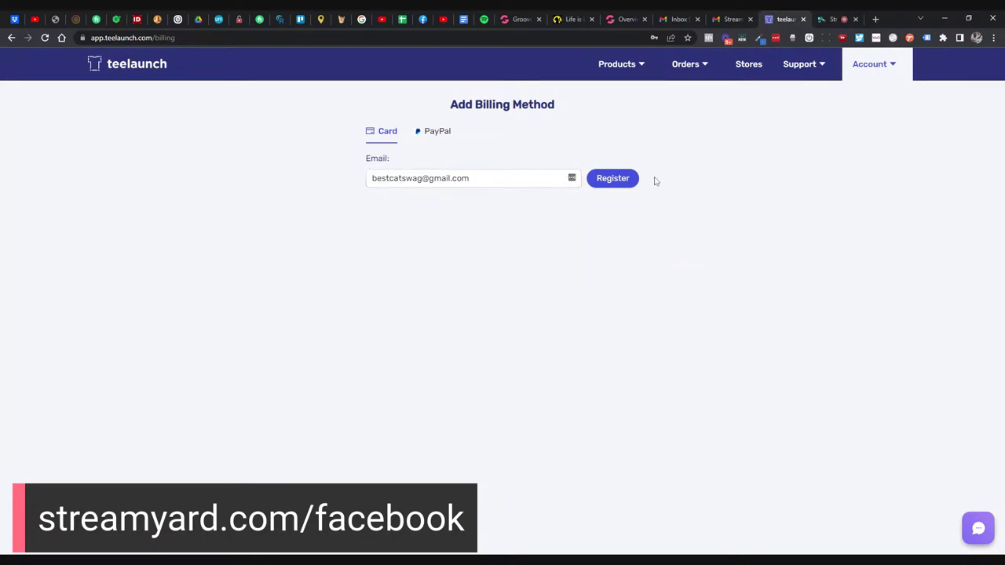
Register a card billing method to bring up the card details form
left_click(612, 178)
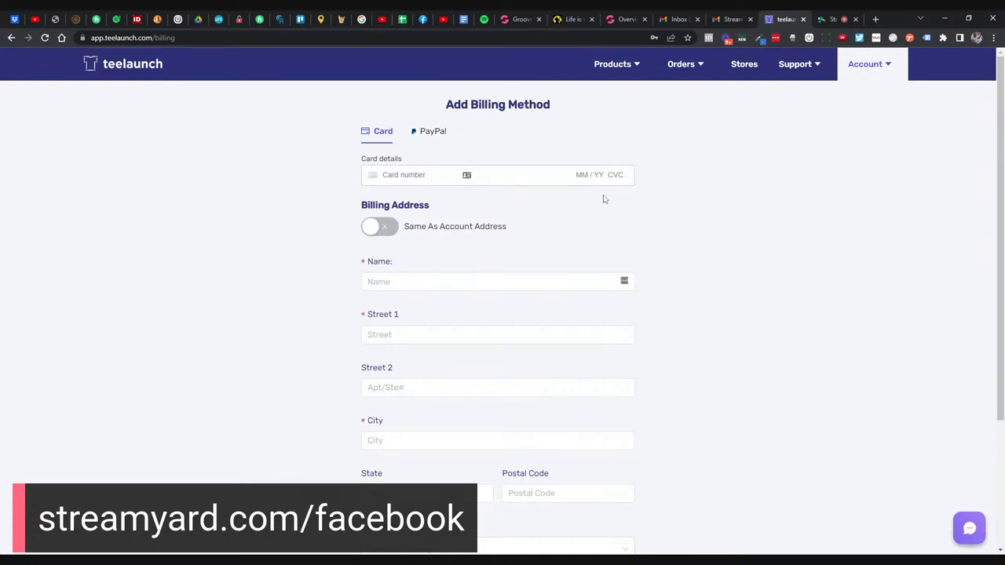
scroll(601, 204, "down", 3)
scroll(601, 204, "up", 3)
scroll(448, 265, "down", 2)
left_click(448, 282)
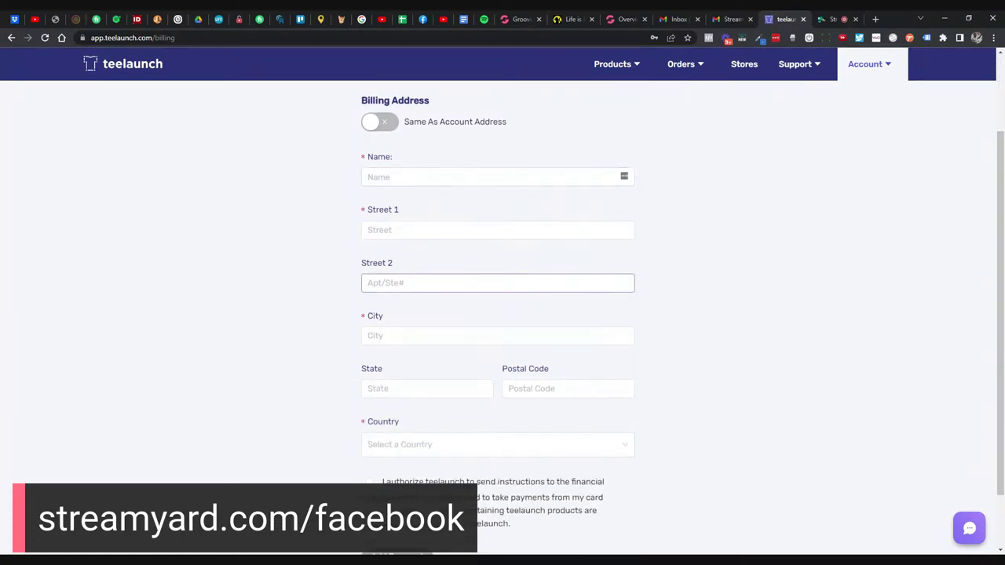
scroll(448, 283, "up", 2)
scroll(471, 266, "up", 1)
left_click(552, 254)
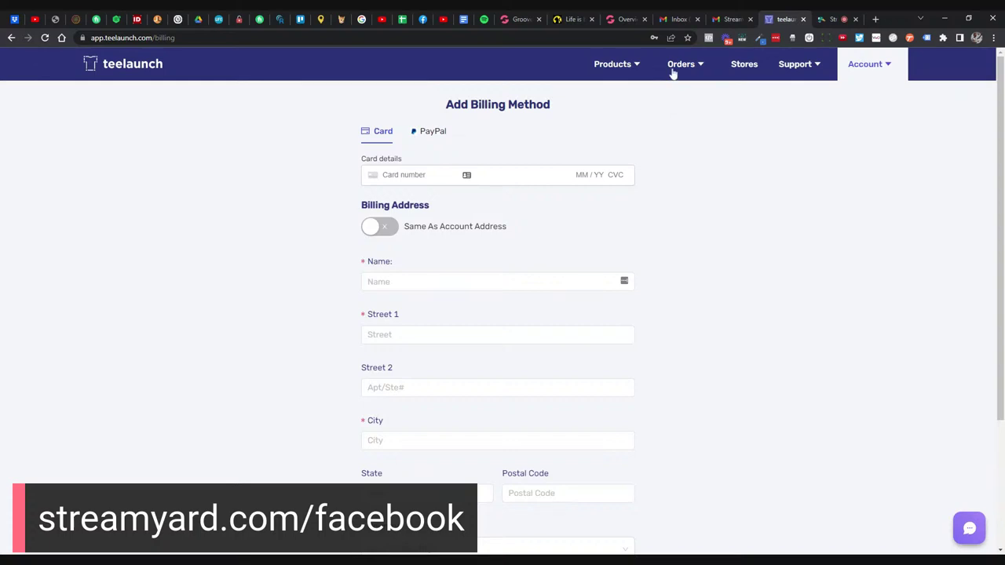
Close the Inbox, Streamyard and Groove Overview tabs and show the Life is better Hoodie page
left_click(697, 19)
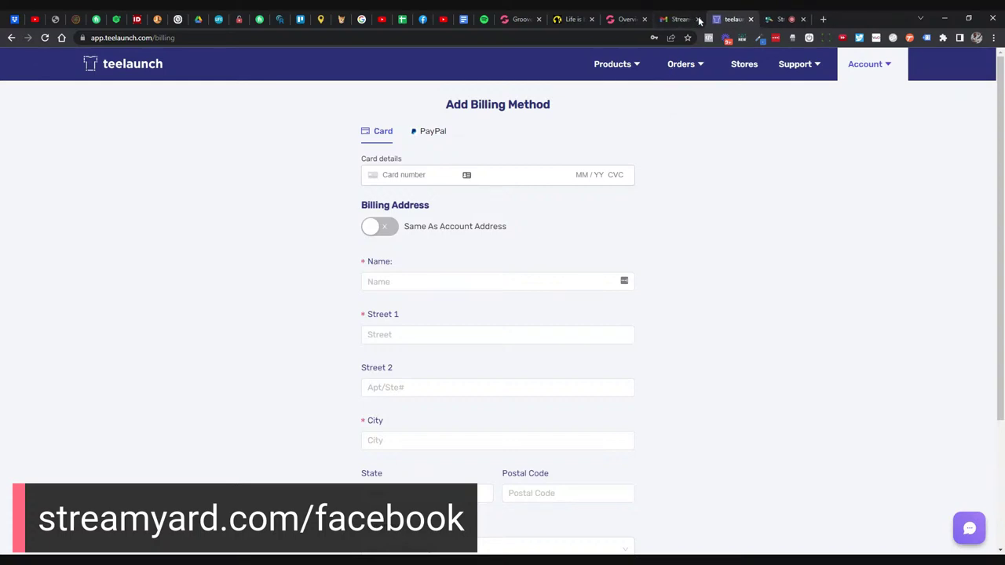
left_click(697, 18)
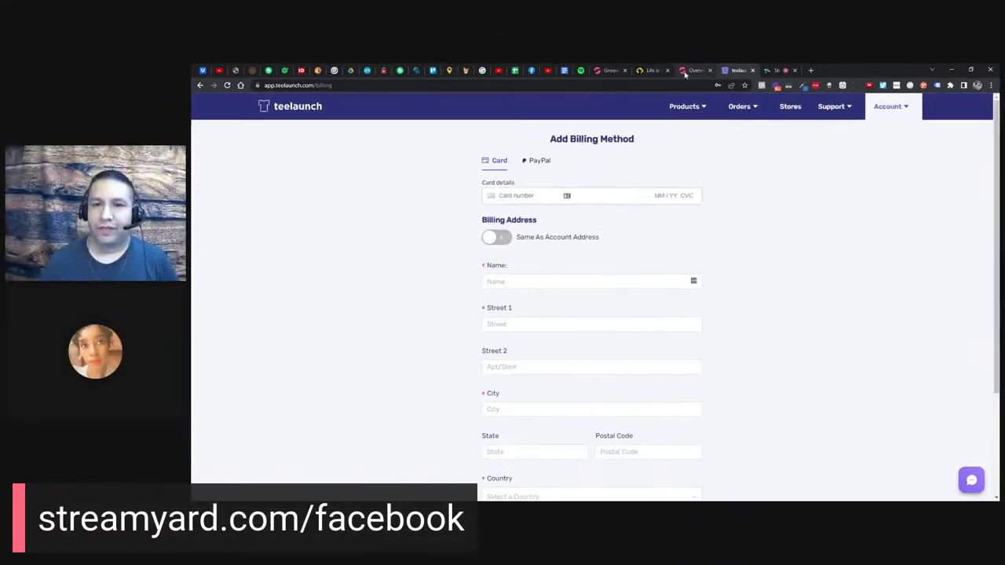
left_click(614, 21)
left_click(710, 70)
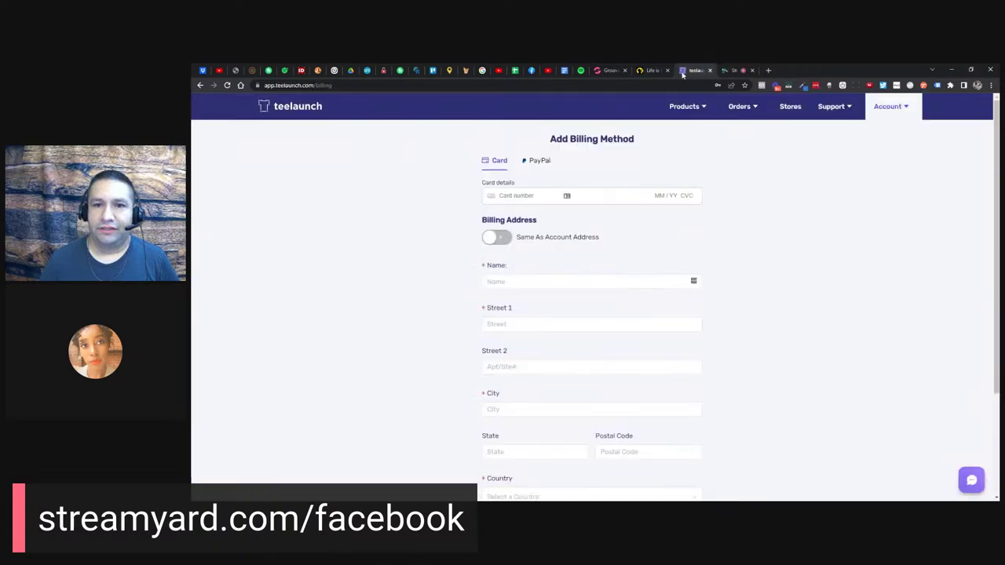
left_click(658, 71)
scroll(607, 206, "up", 1)
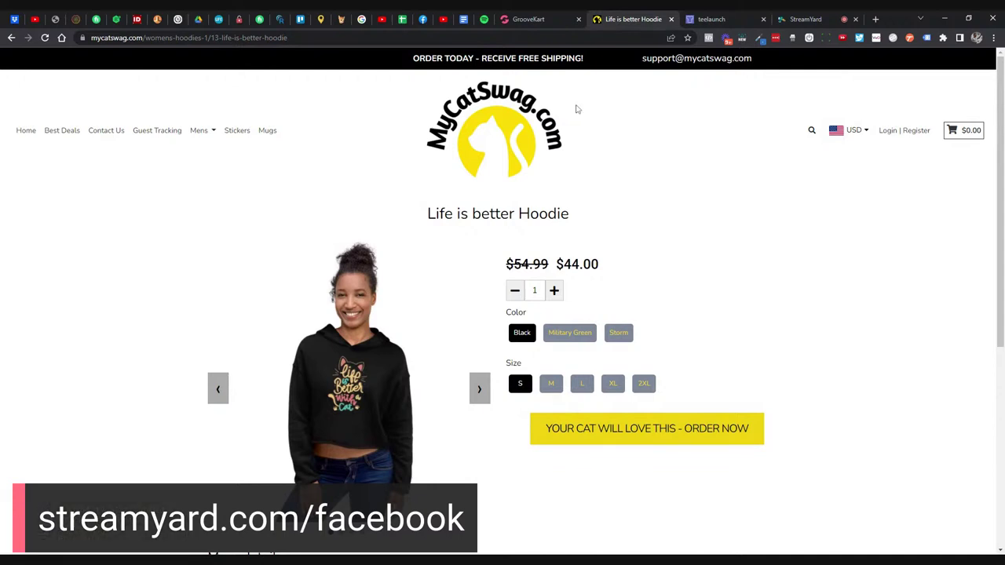
In GrooveKart, open Products > POD & DropShipping > Teelaunch and its settings configuration page
left_click(536, 19)
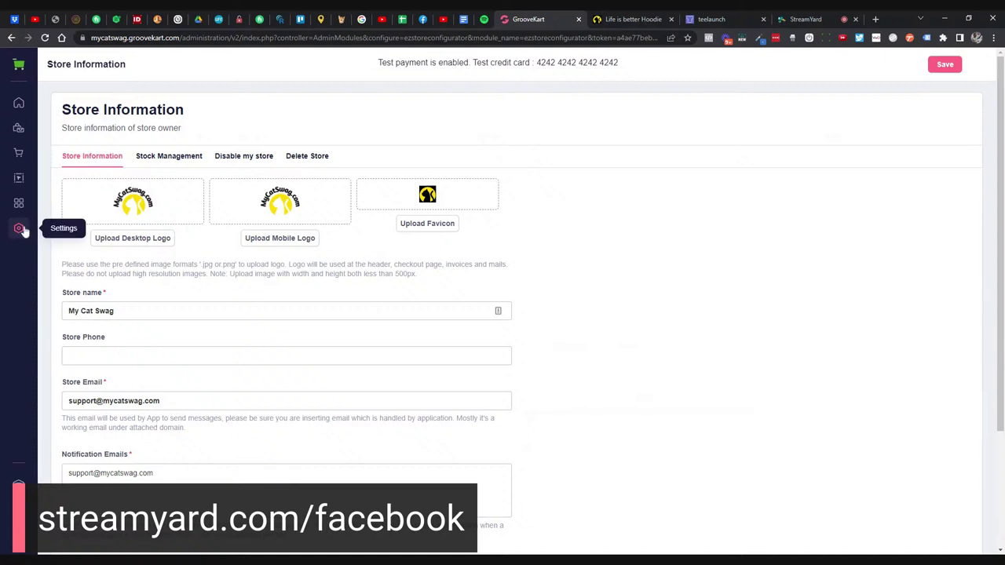
mouse_move(28, 133)
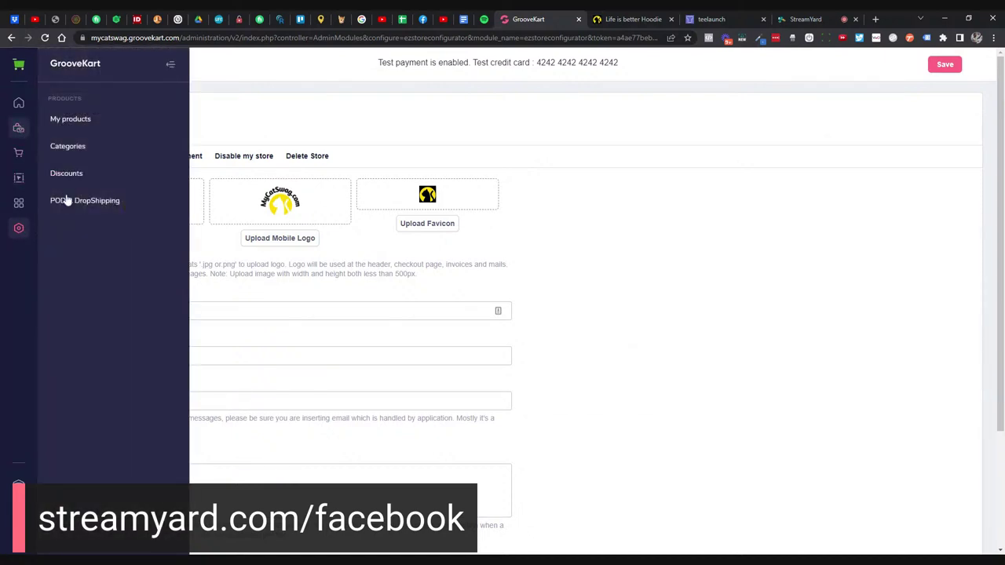
left_click(79, 202)
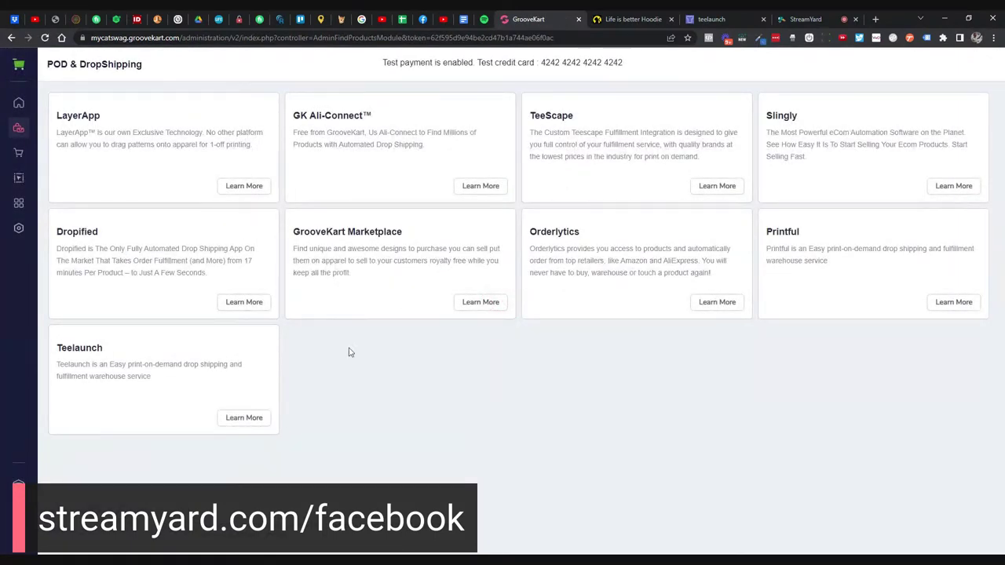
left_click(244, 417)
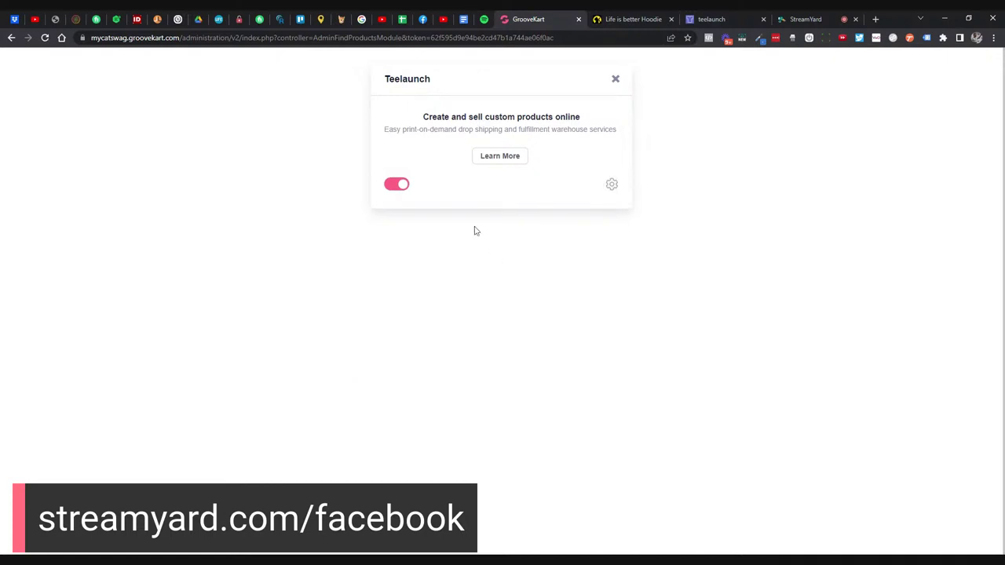
left_click(612, 185)
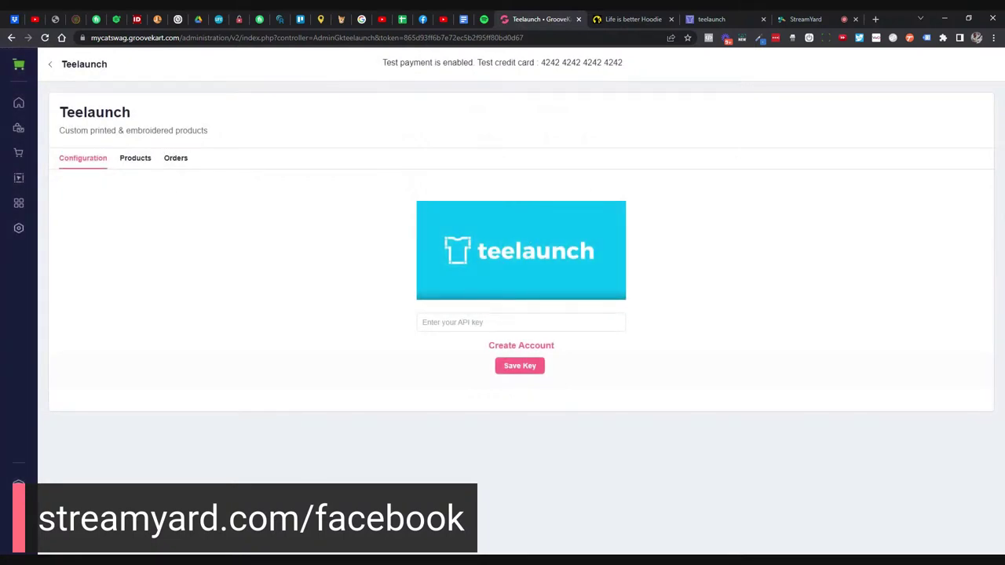
left_click(726, 23)
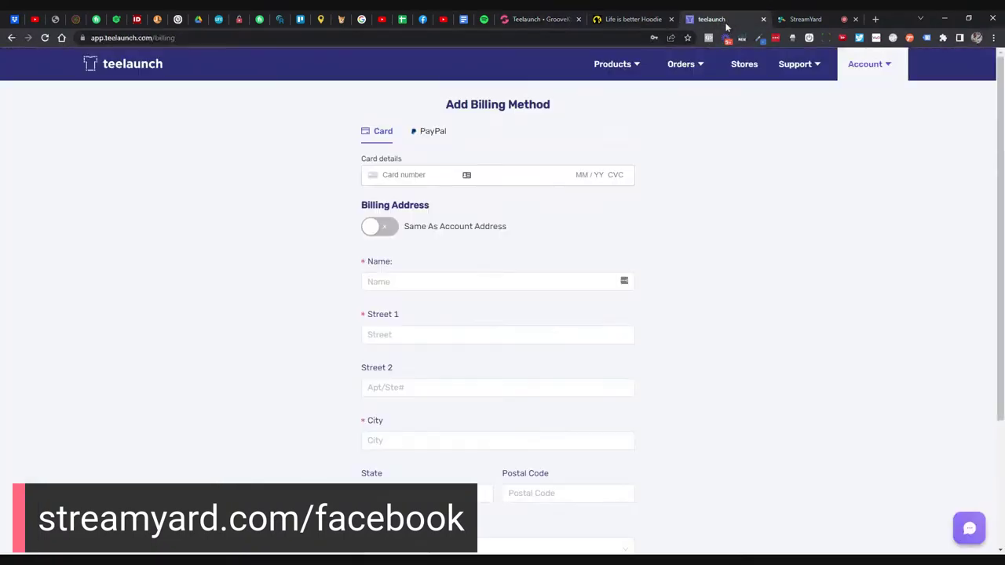
left_click(890, 70)
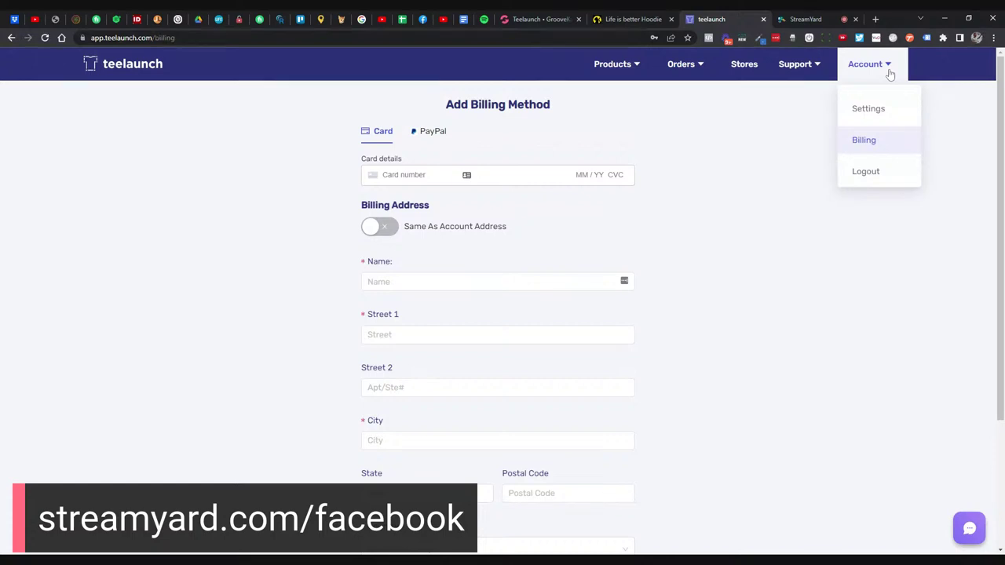
left_click(745, 64)
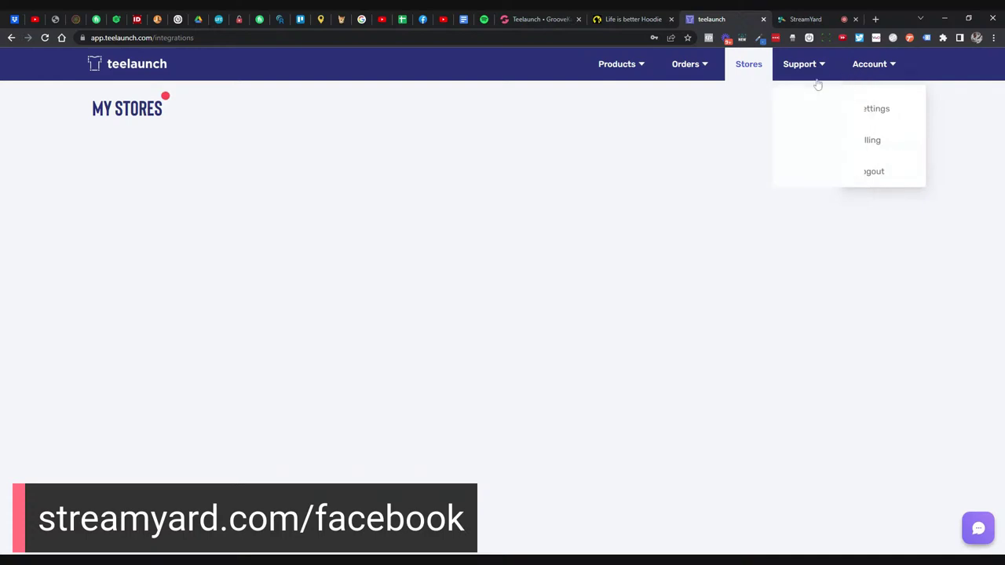
mouse_move(869, 66)
left_click(880, 110)
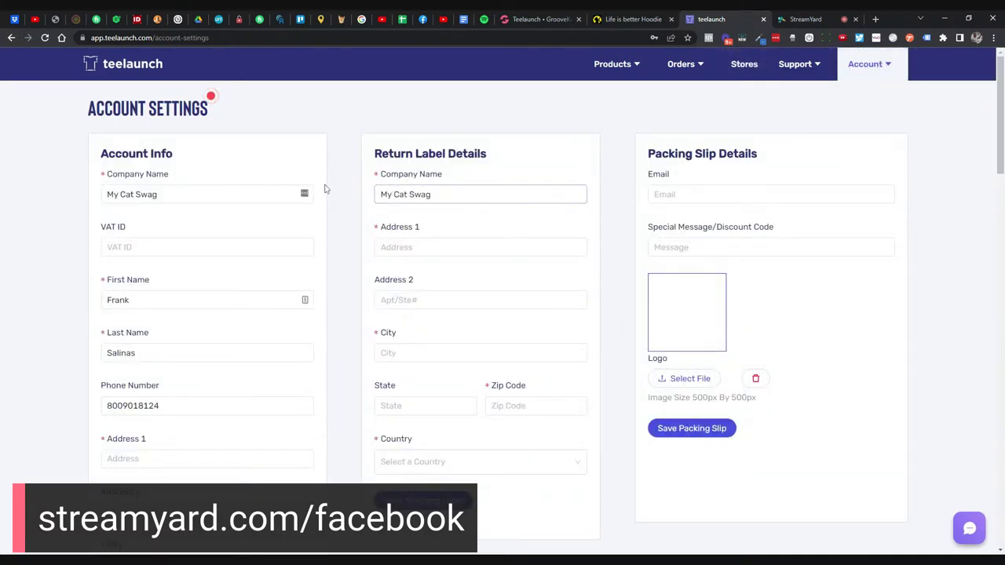
scroll(352, 182, "down", 10)
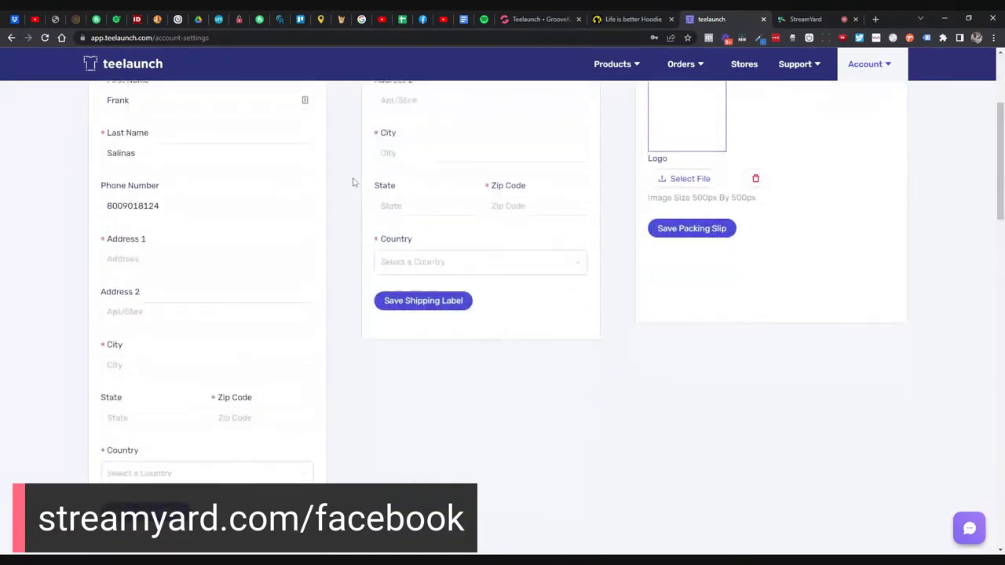
scroll(353, 182, "up", 3)
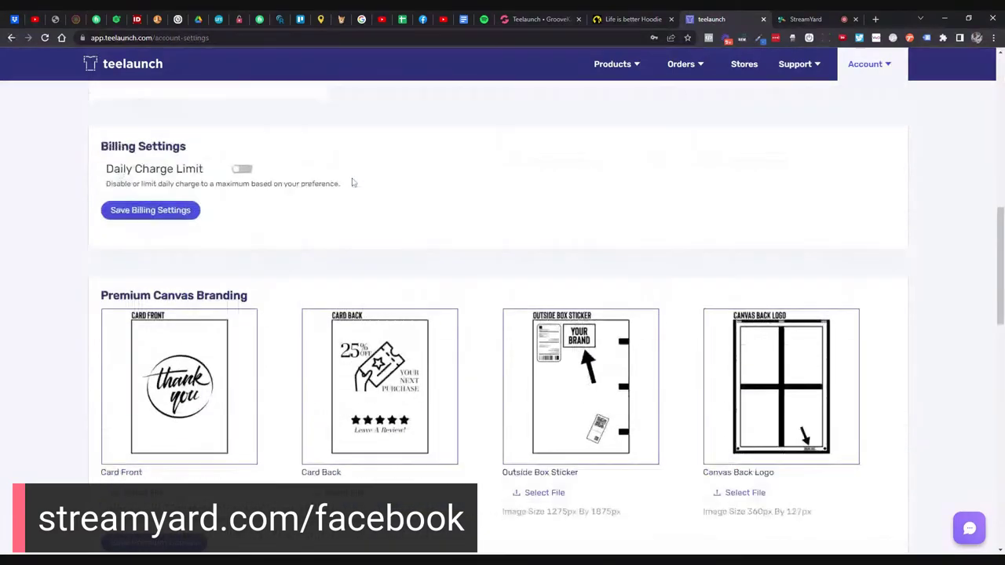
left_click(865, 65)
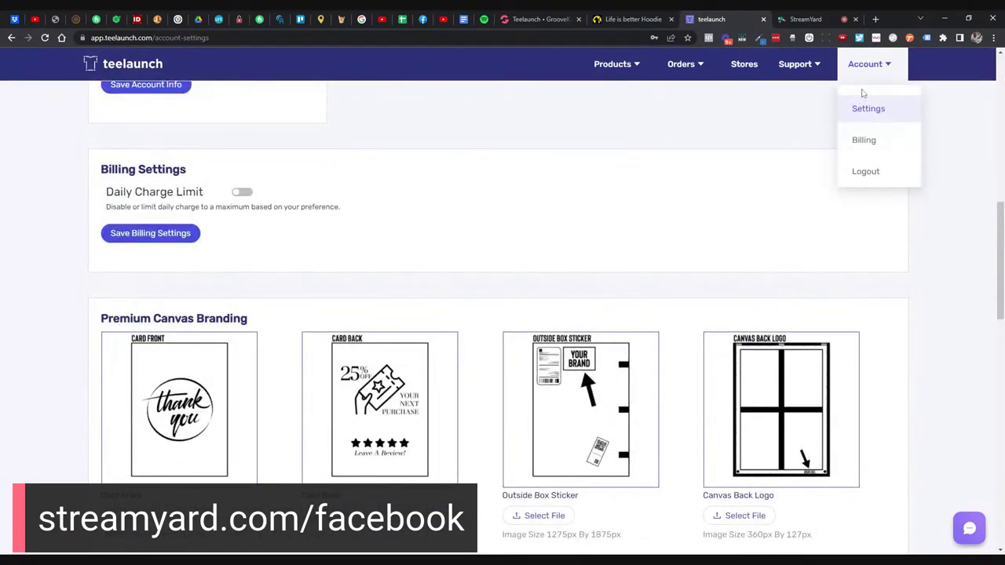
scroll(471, 255, "down", 5)
scroll(134, 354, "down", 2)
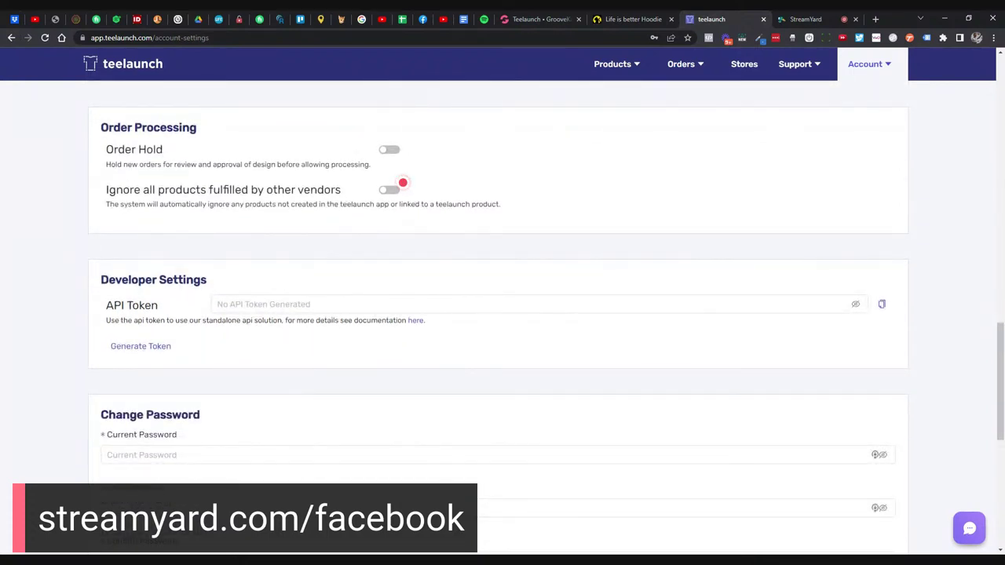
Generate a new API token, copy it, and return to the GrooveKart Teelaunch configuration
left_click(155, 347)
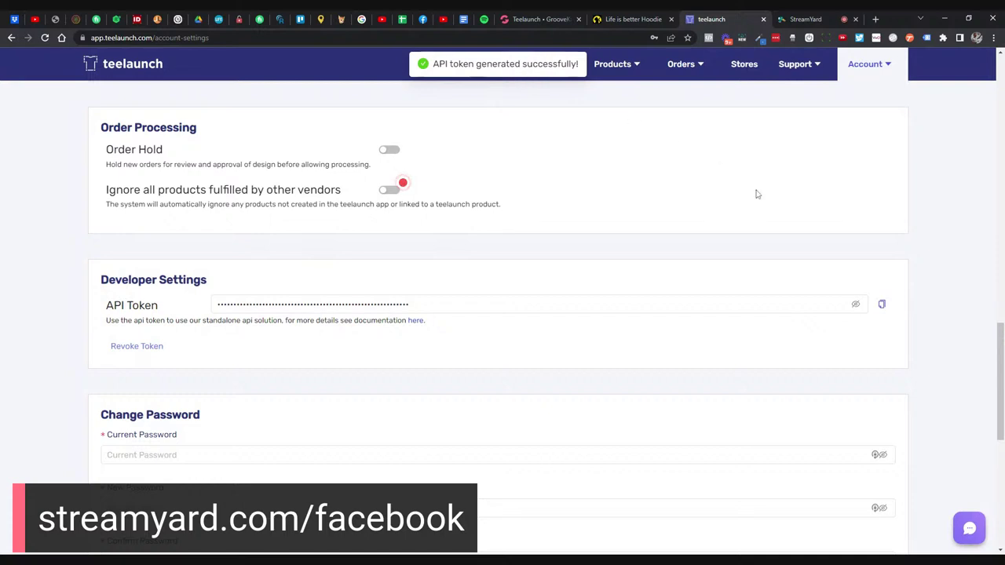
left_click(882, 306)
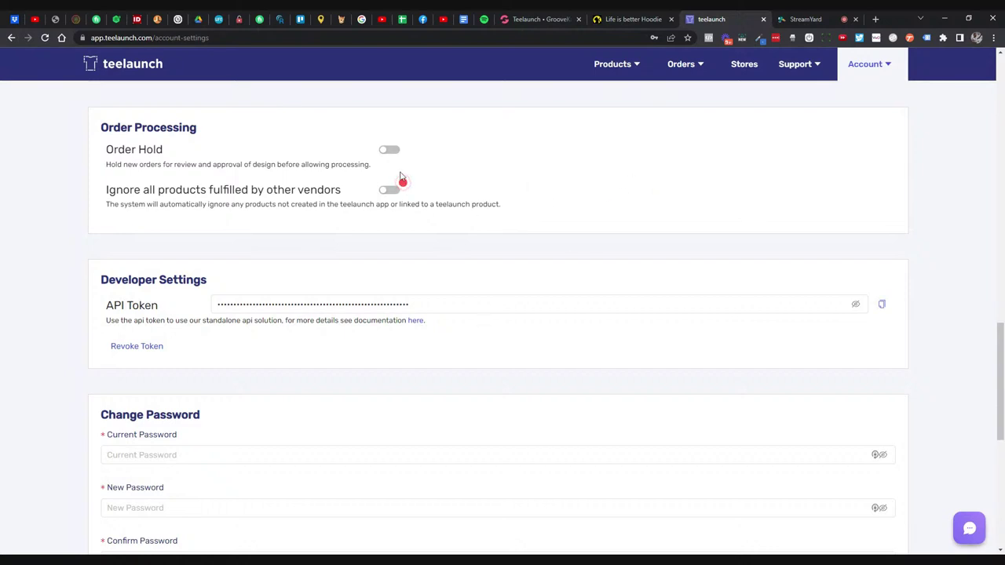
left_click(386, 151)
left_click(386, 151)
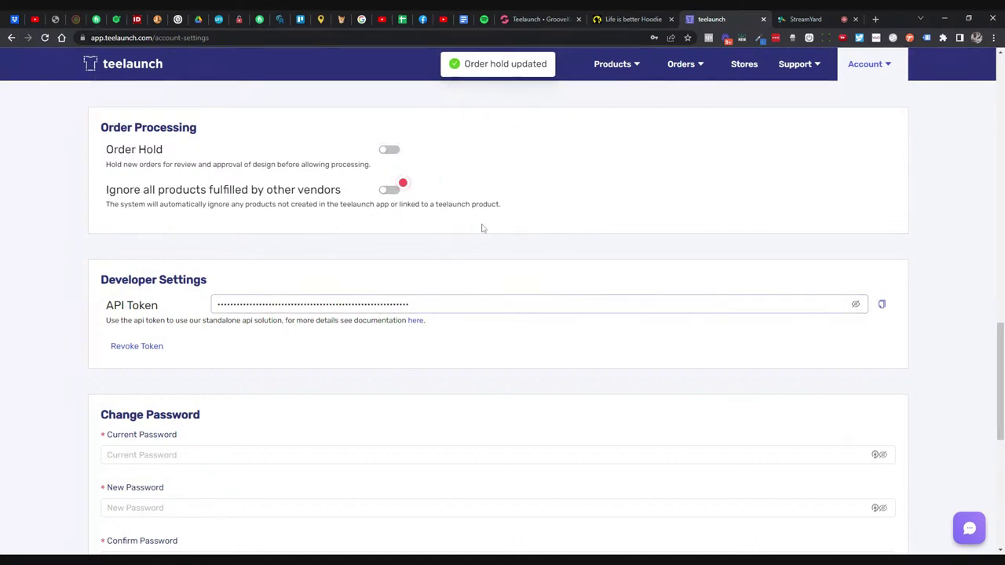
left_click(881, 304)
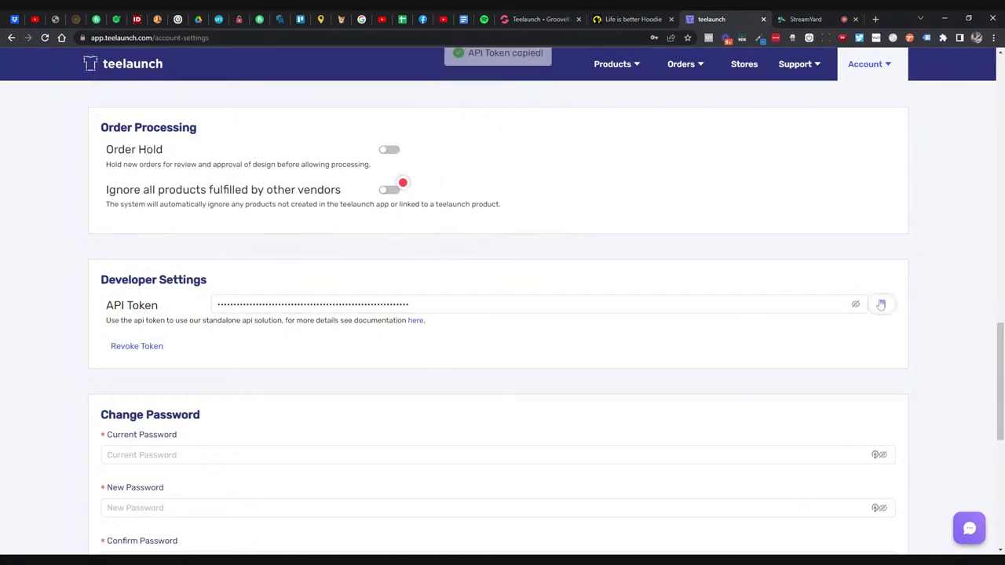
left_click(547, 19)
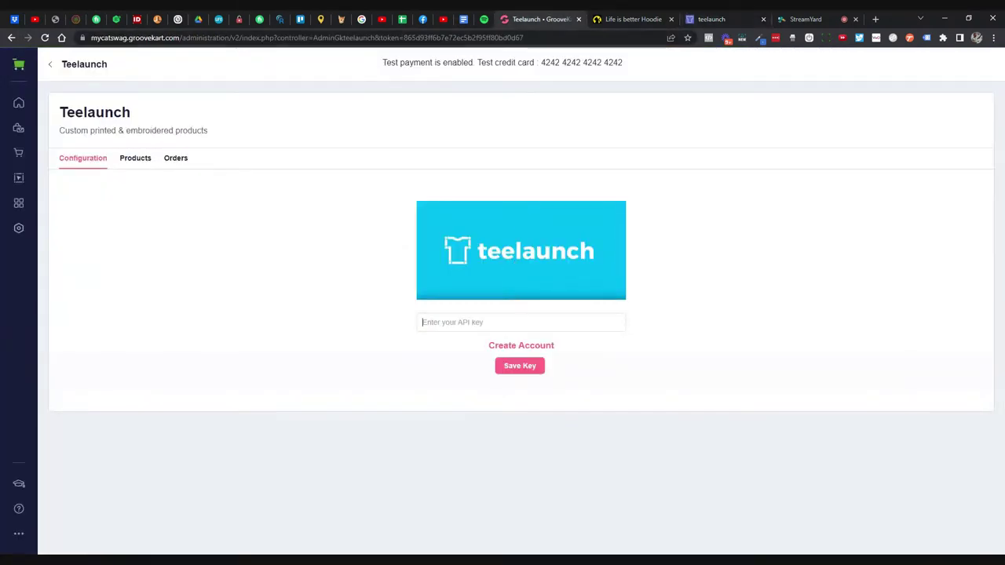
Paste the Teelaunch API token into GrooveKart's API key field, save it, and return to Teelaunch
key("ctrl+v")
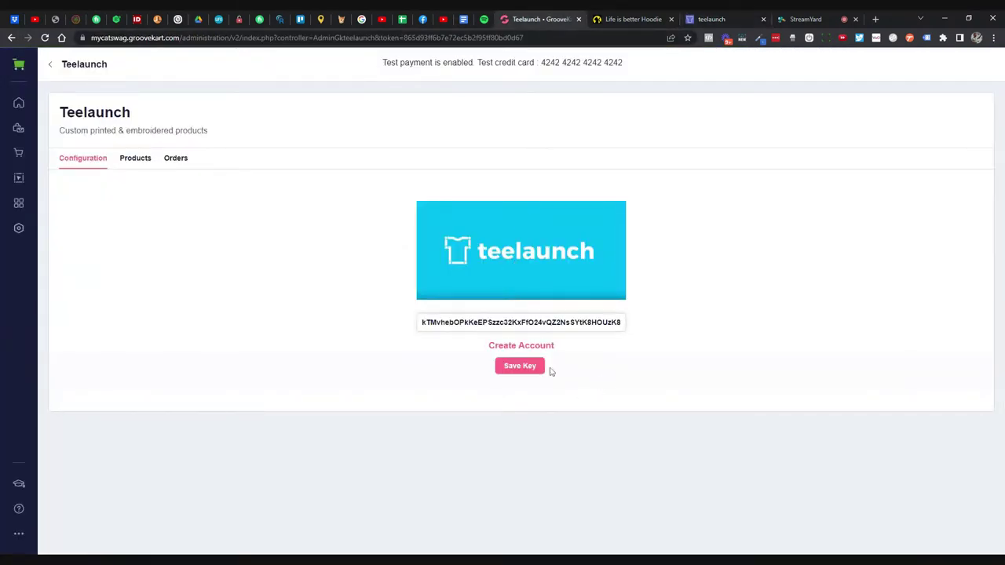
left_click(527, 366)
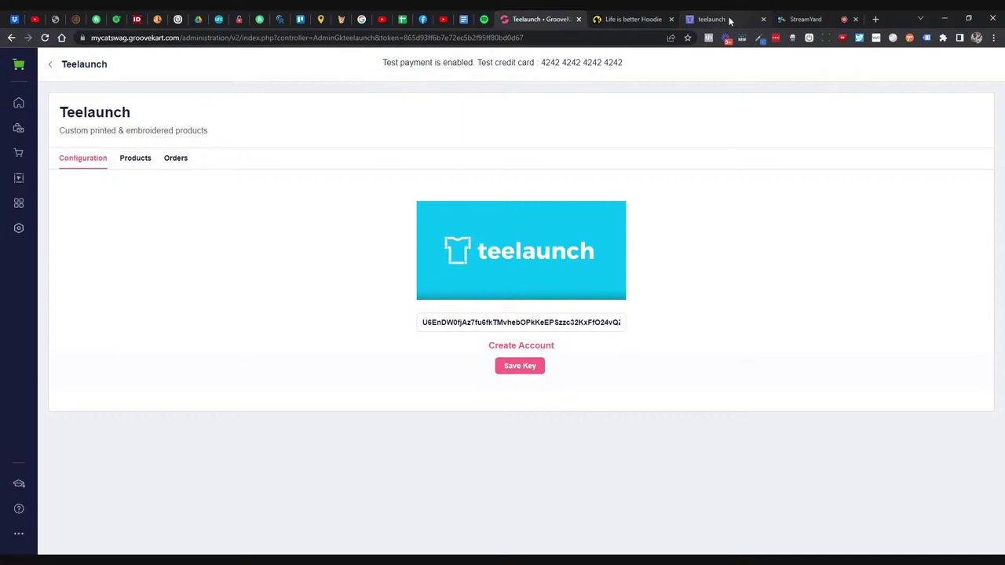
left_click(750, 20)
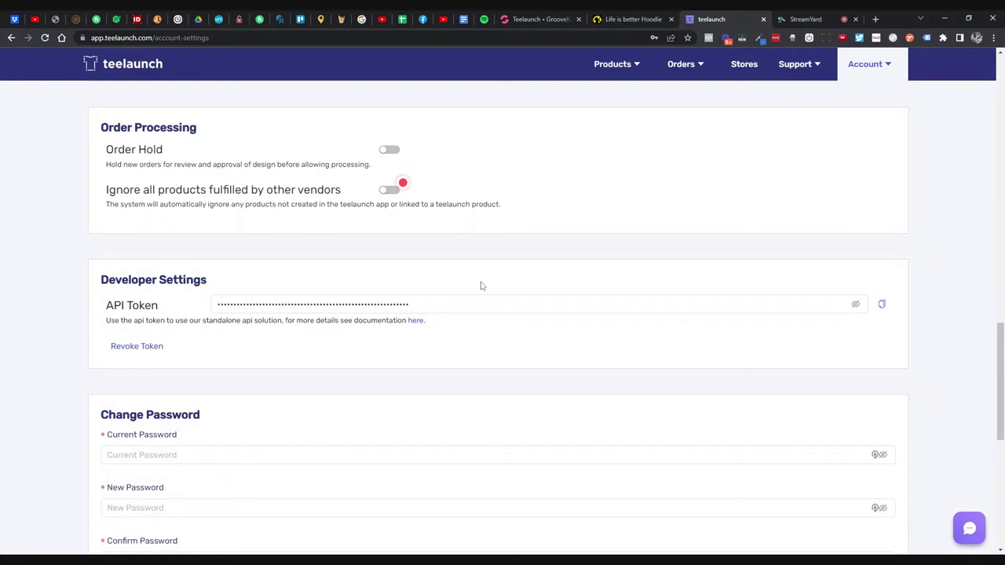
Copy the store address from the hoodie page footer and paste it into Address 1
scroll(500, 283, "up", 8)
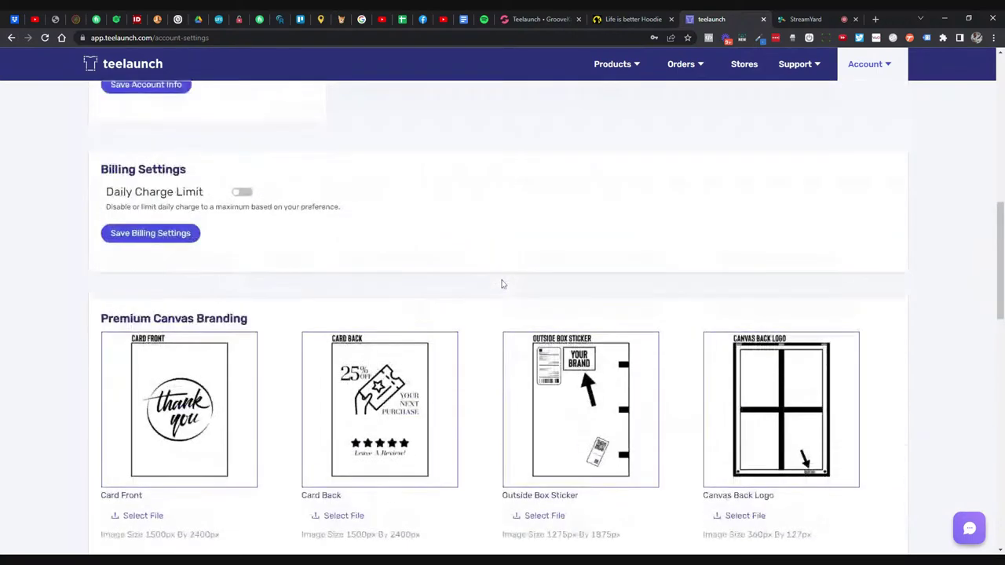
scroll(503, 284, "up", 10)
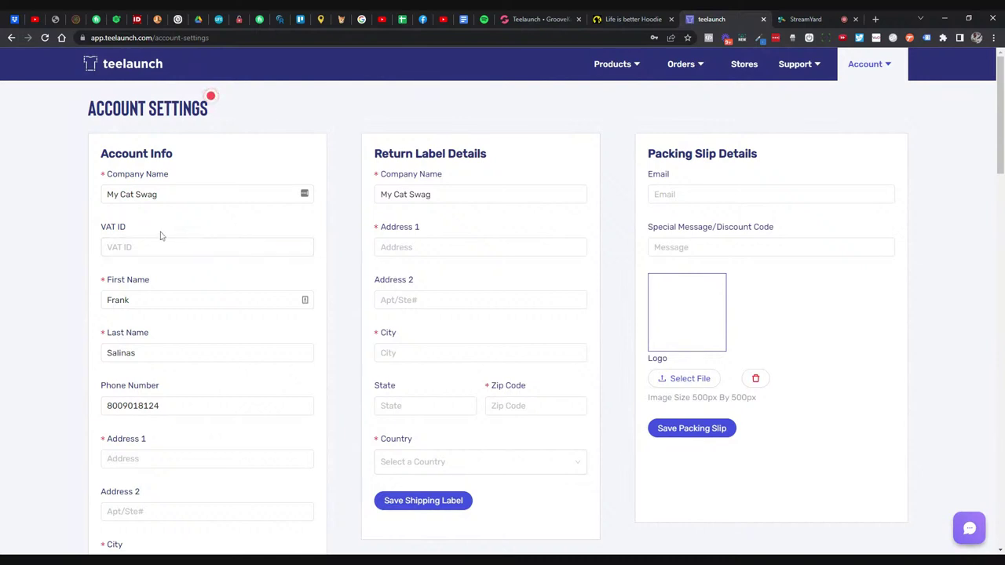
left_click(133, 246)
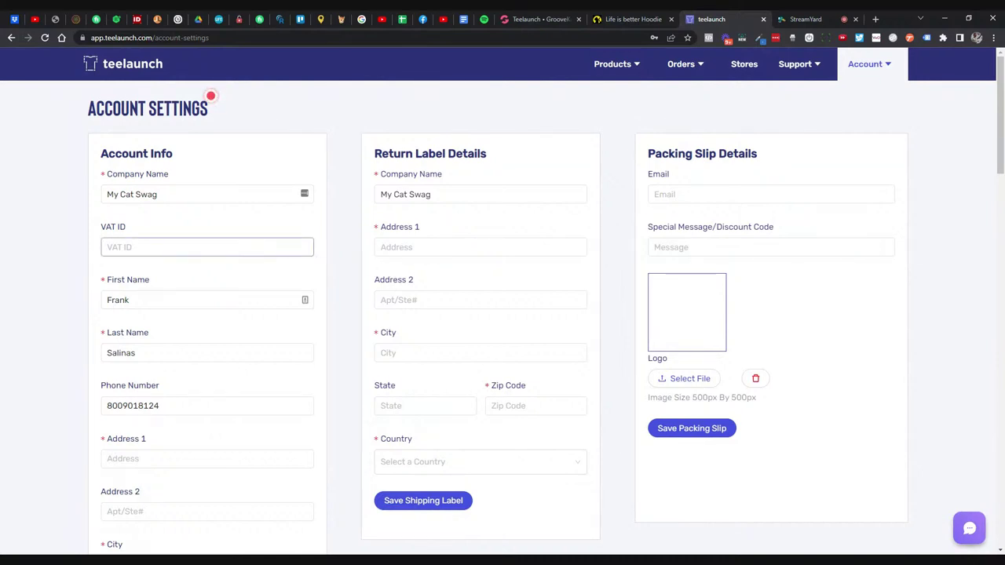
scroll(210, 95, "down", 1)
key("Tab")
key("Tab")
scroll(135, 273, "down", 1)
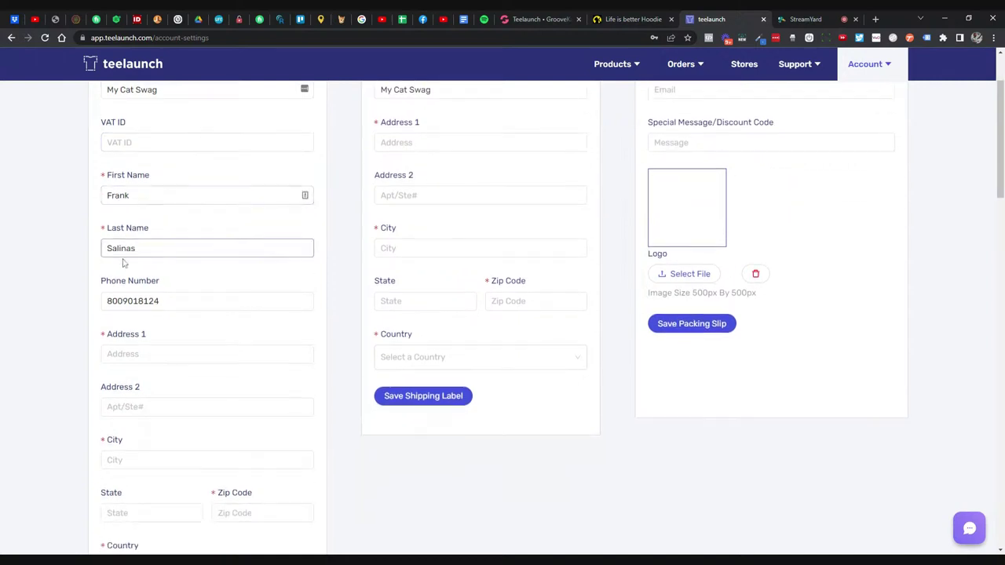
key("Tab")
key("Tab")
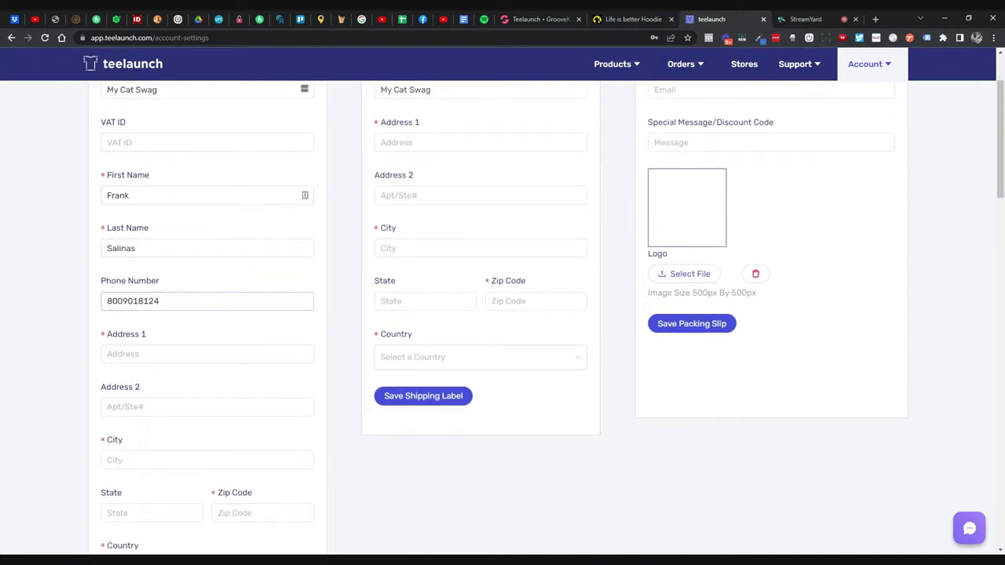
left_click(272, 276)
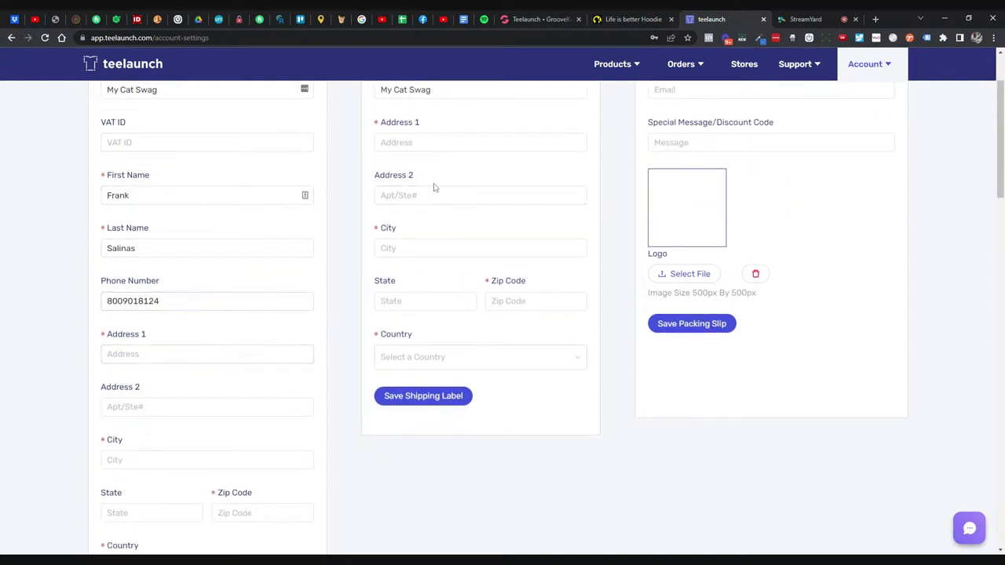
left_click(632, 20)
scroll(563, 270, "down", 4)
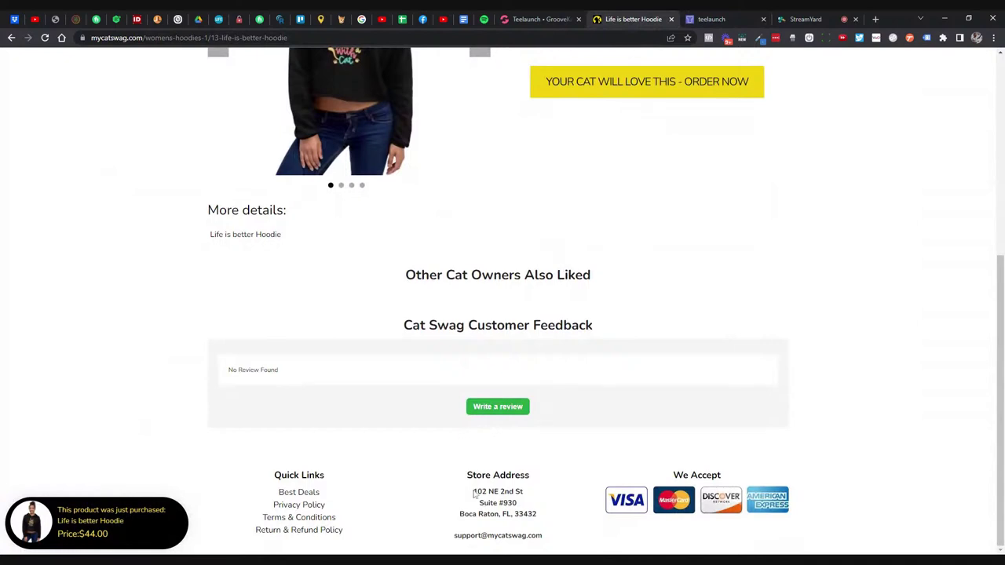
left_click_drag(472, 491, 550, 503)
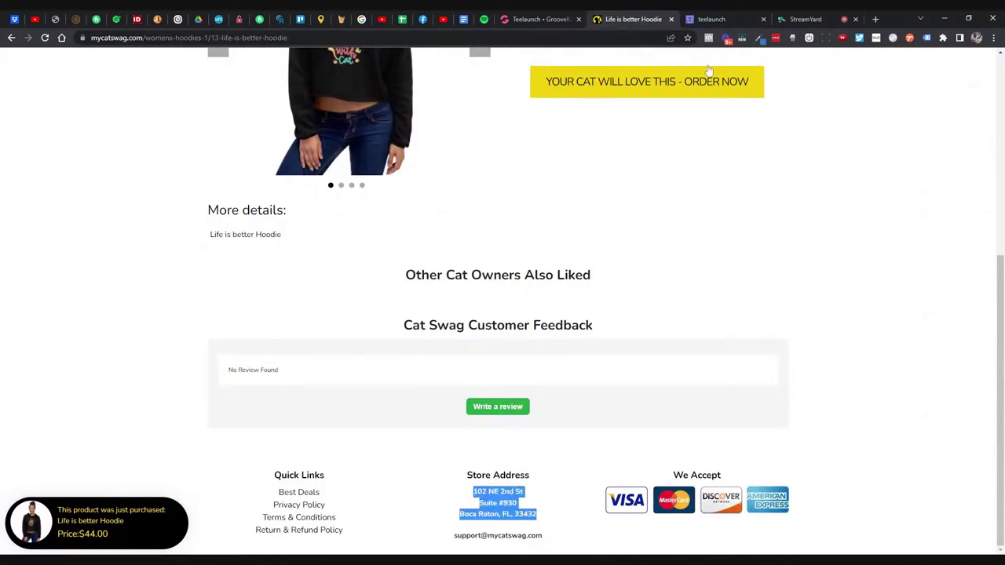
left_click(714, 20)
key("Tab")
key("Tab")
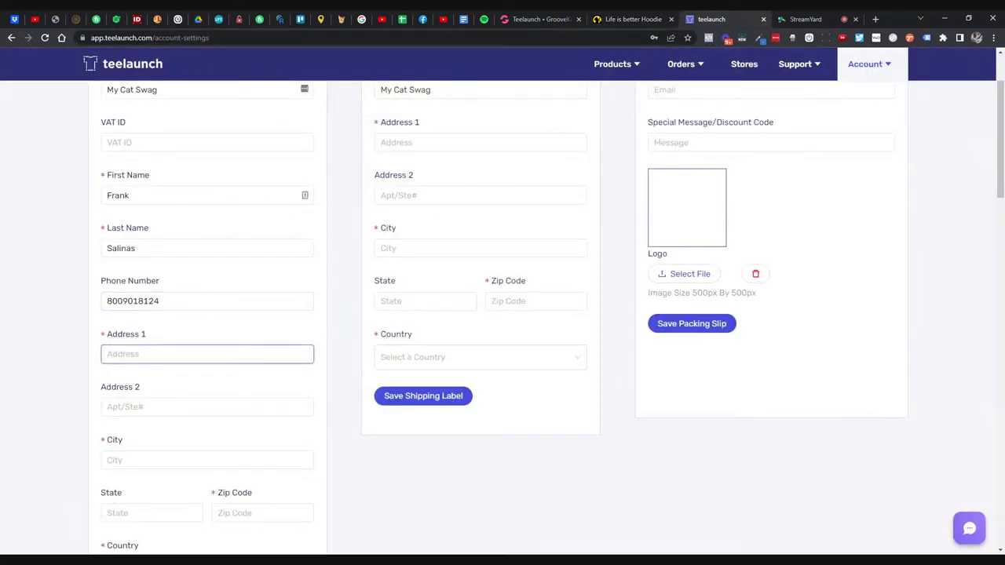
key("ctrl+v")
Split the pasted address into Address 2 (suite), City, and State/Zip fields
key("shift+Left")
key("shift+Left")
key("shift+Left")
key("shift+Left")
key("shift+Left")
key("shift+Left")
key("shift+Left")
key("shift+Left")
key("shift+Left")
key("shift+Left")
key("shift+Left")
key("shift+Left")
key("shift+Left")
key("shift+Left")
key("shift+Left")
key("shift+Left")
key("shift+Left")
key("shift+Left")
key("shift+Left")
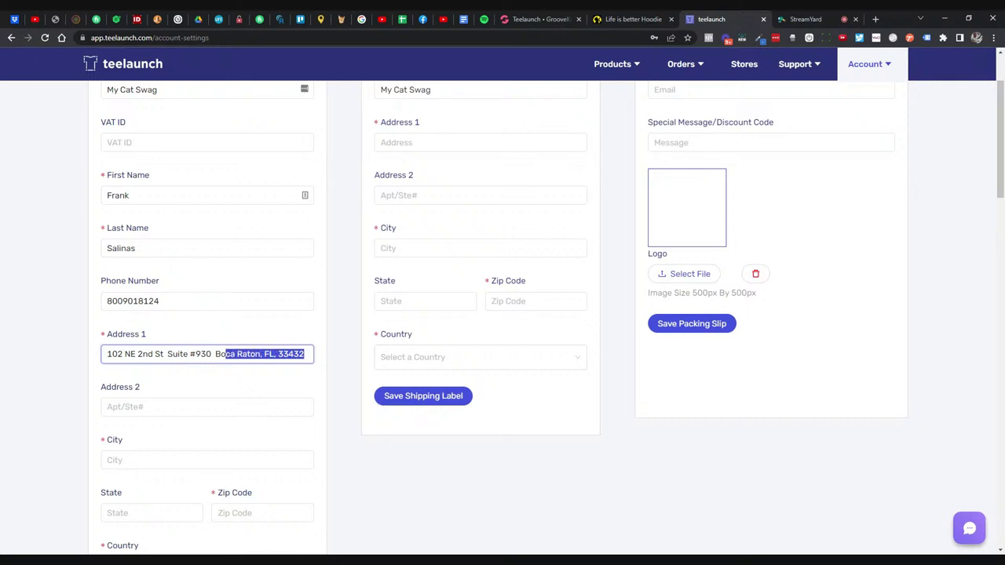
key("shift+Left")
key("shift+Left")
key("ctrl+c")
key("BackSpace")
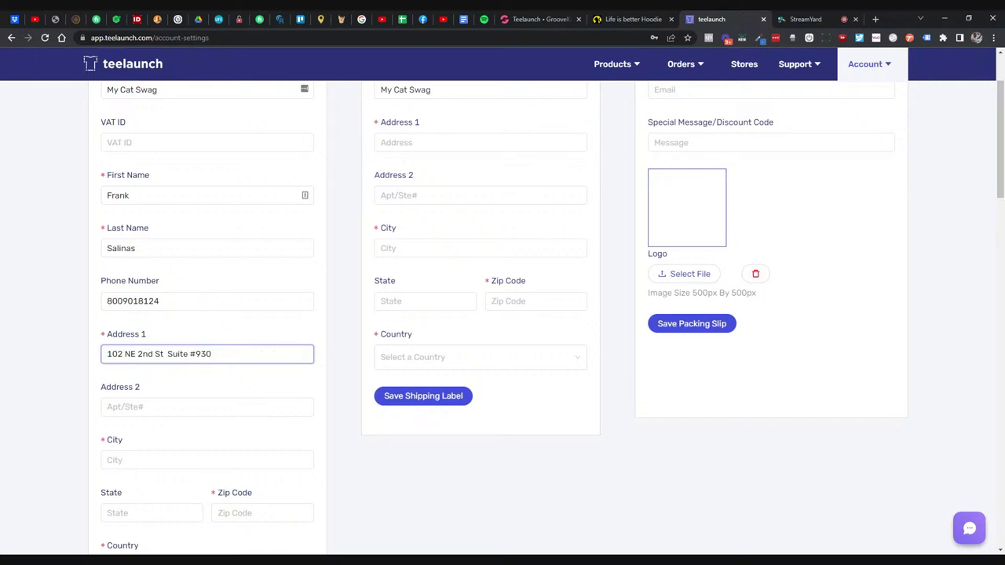
left_click(207, 407)
type("Suit")
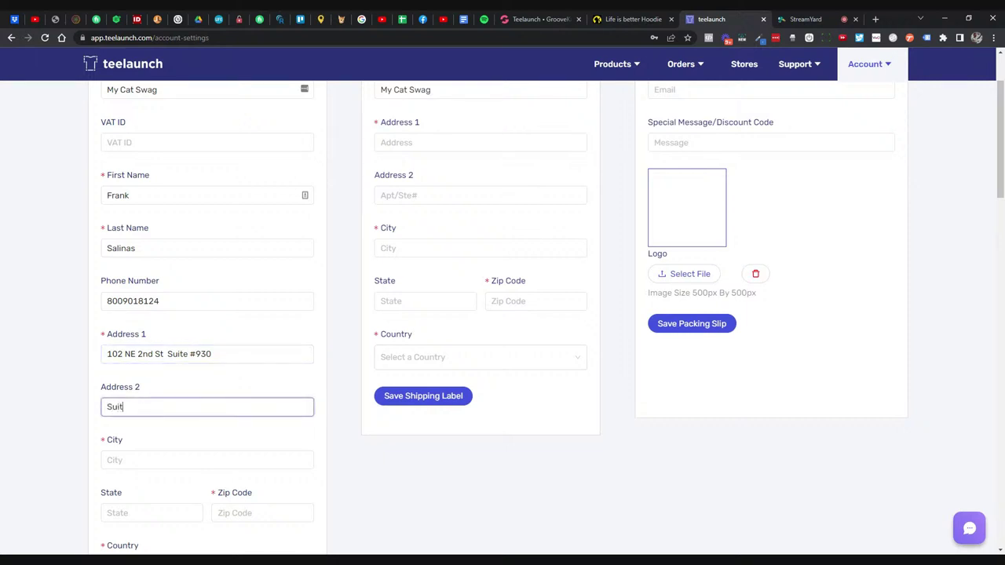
type("e #930")
left_click_drag(163, 354, 224, 369)
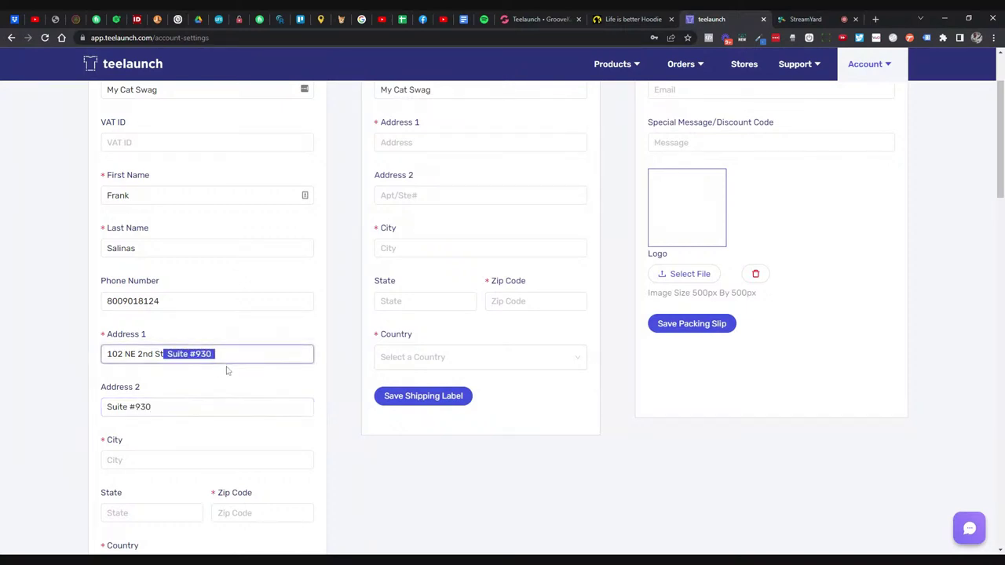
key("BackSpace")
left_click(137, 460)
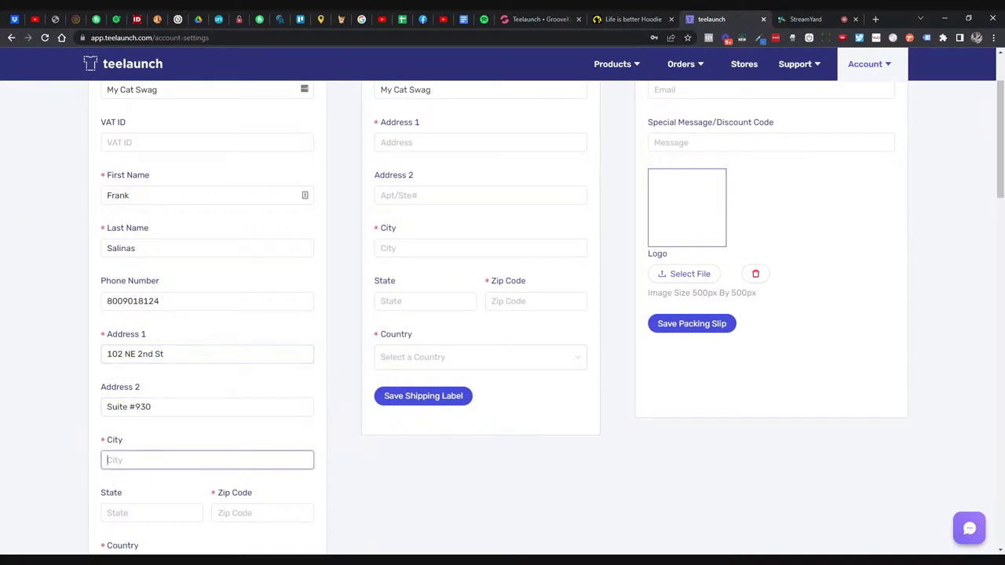
key("ctrl+v")
key("ctrl+shift+Left")
key("BackSpace")
key("BackSpace")
key("BackSpace")
key("BackSpace")
key("BackSpace")
key("BackSpace")
key("BackSpace")
key("Tab")
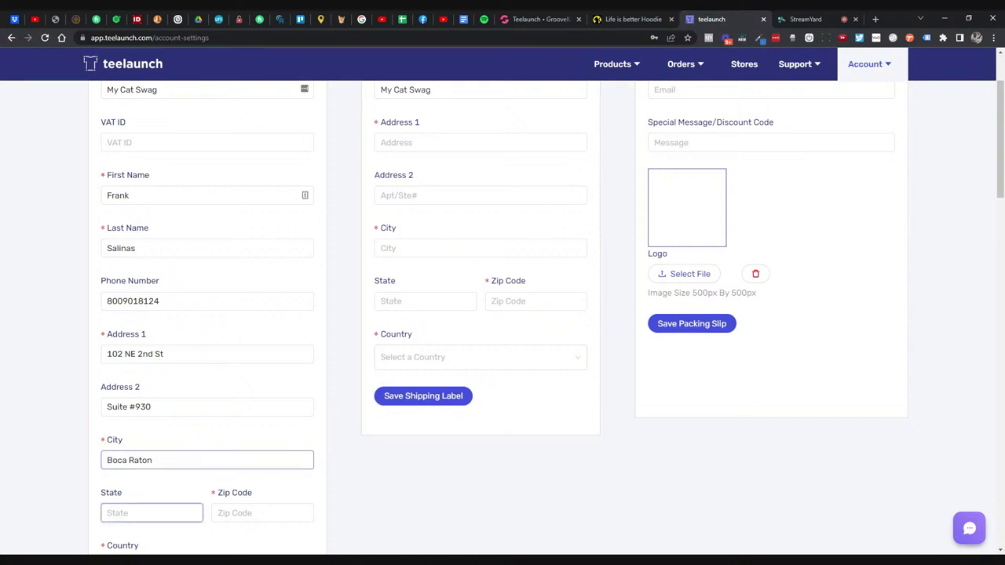
type("FL")
type("33432")
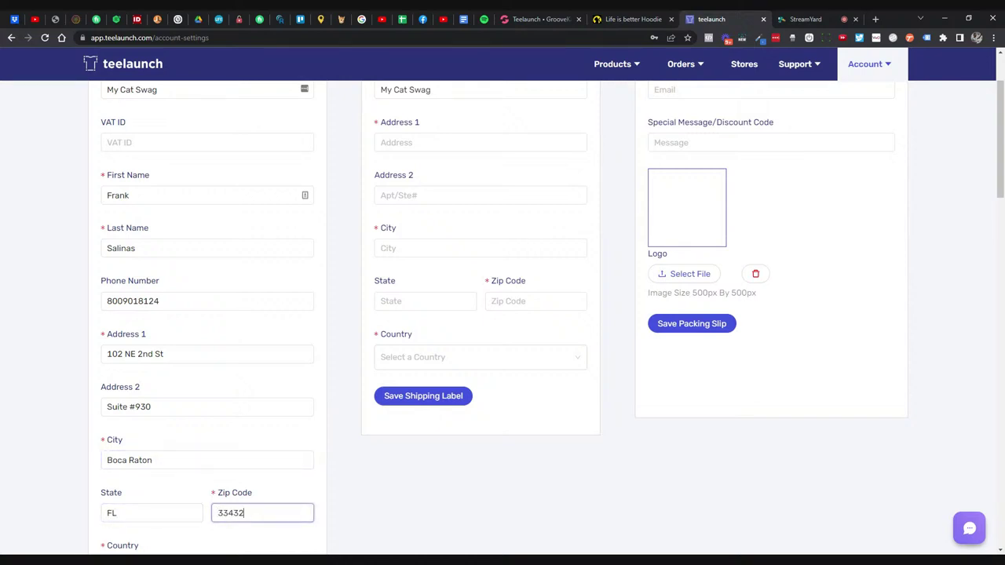
Set the country to United States of America and save the account info
scroll(67, 445, "down", 2)
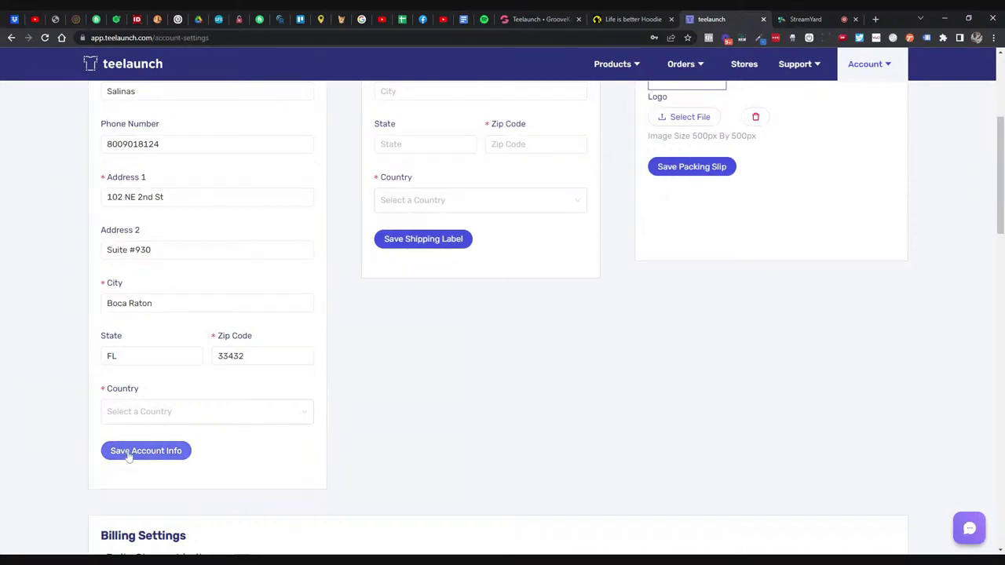
left_click(149, 411)
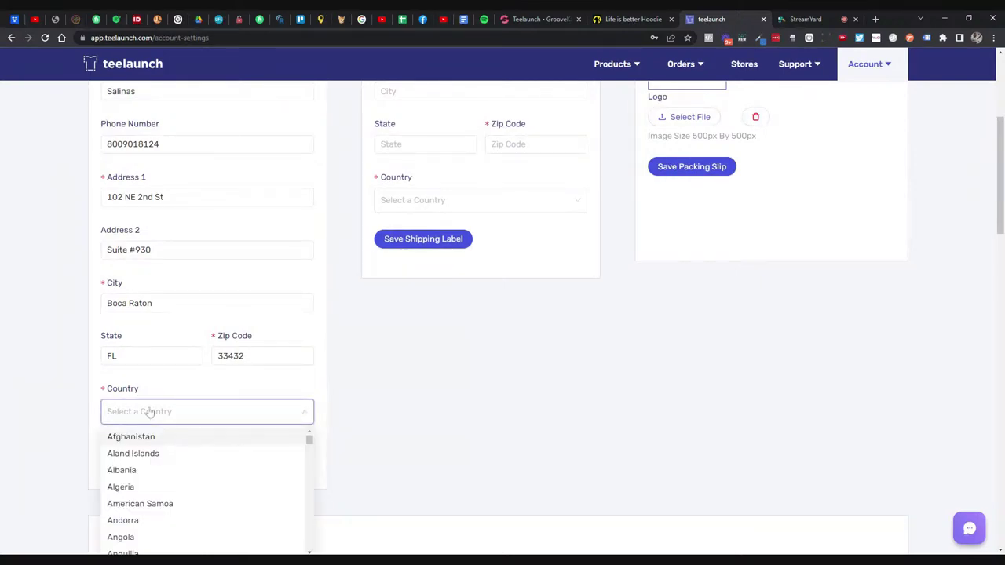
type("uni")
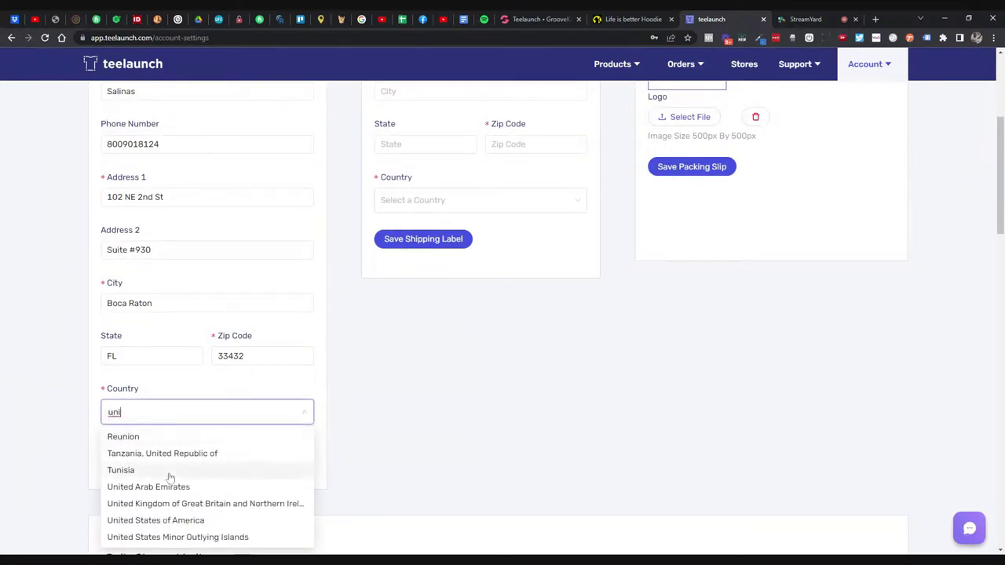
type("tesd")
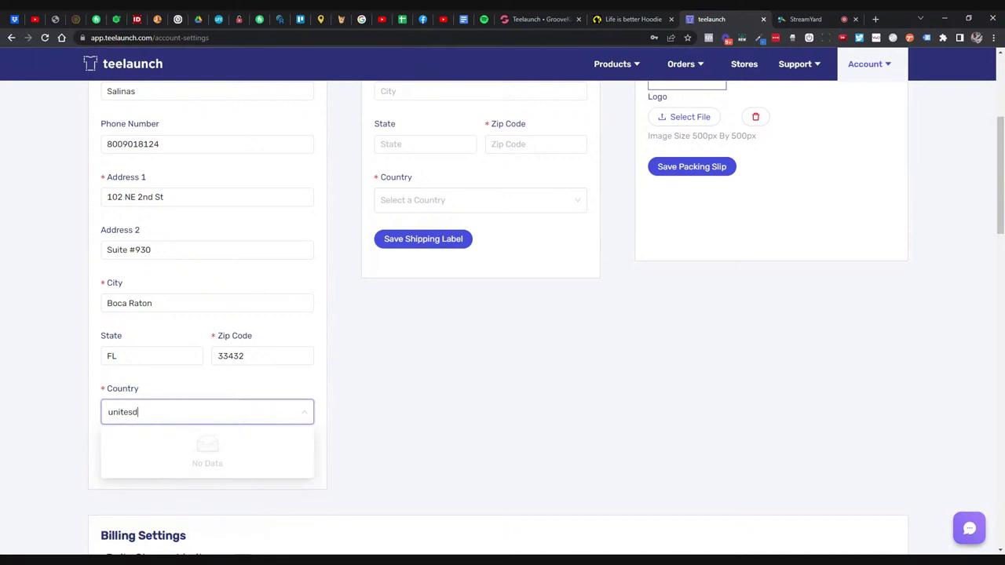
key("BackSpace")
key("BackSpace")
type("d")
left_click(157, 487)
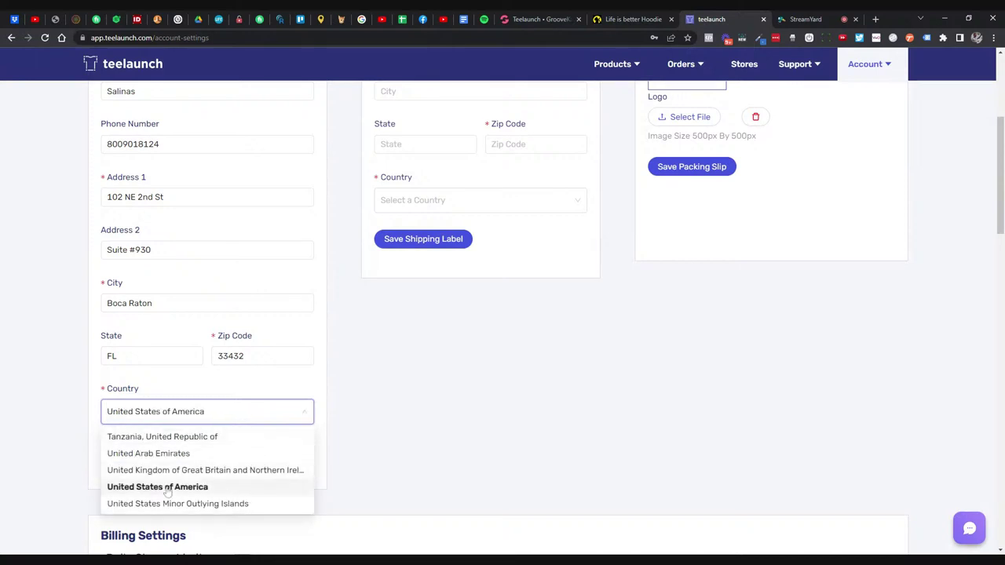
left_click(140, 452)
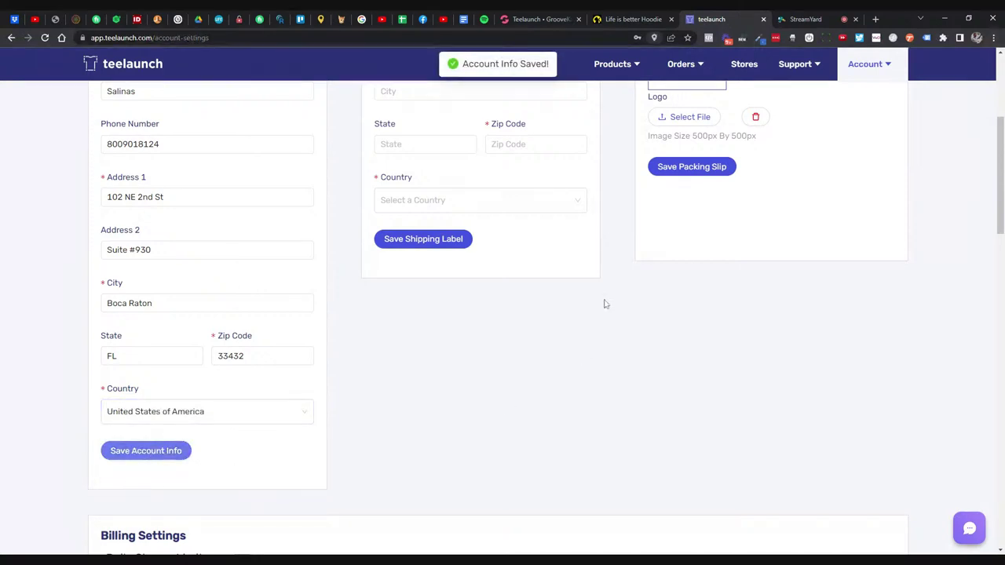
Copy the account street, suite and city into the return label Address 1, Address 2 and City
scroll(589, 316, "up", 3)
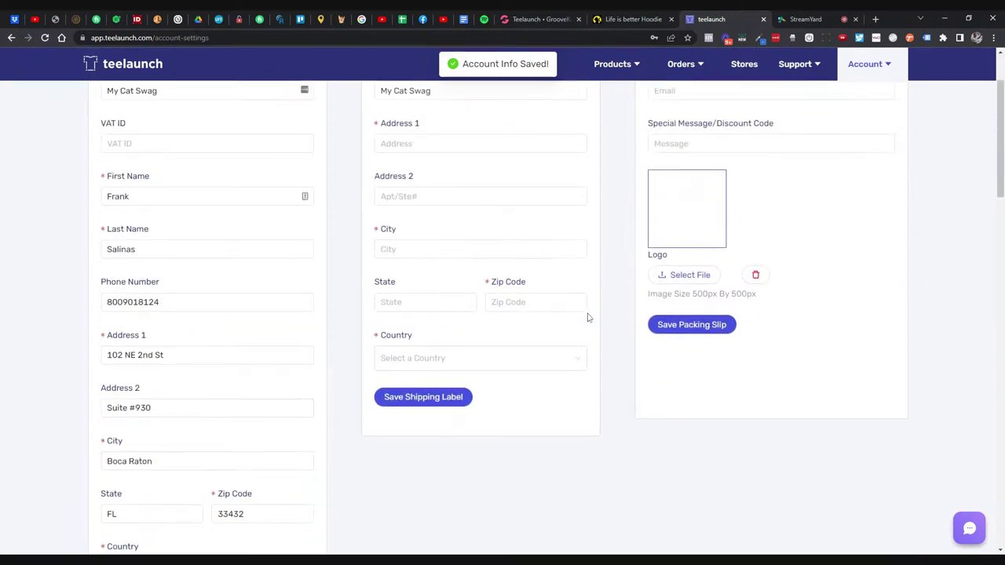
scroll(503, 233, "down", 1)
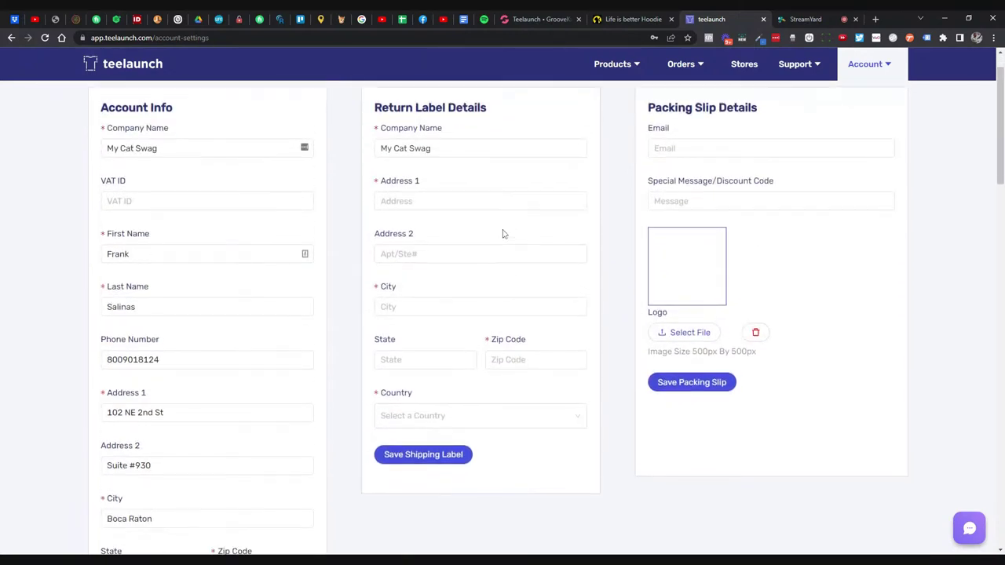
triple_click(185, 401)
key("ctrl+c")
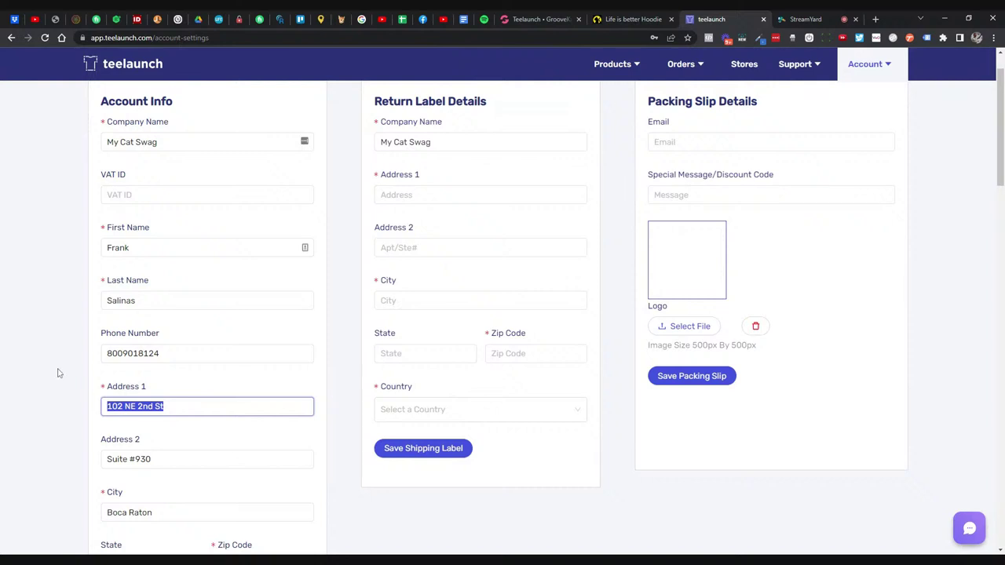
left_click(424, 198)
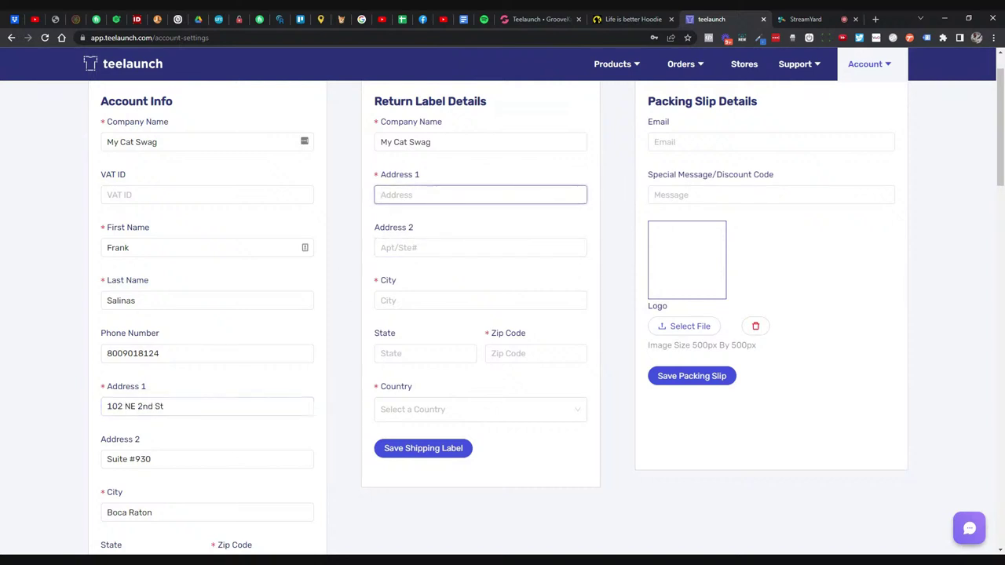
key("ctrl+v")
triple_click(164, 460)
key("ctrl+c")
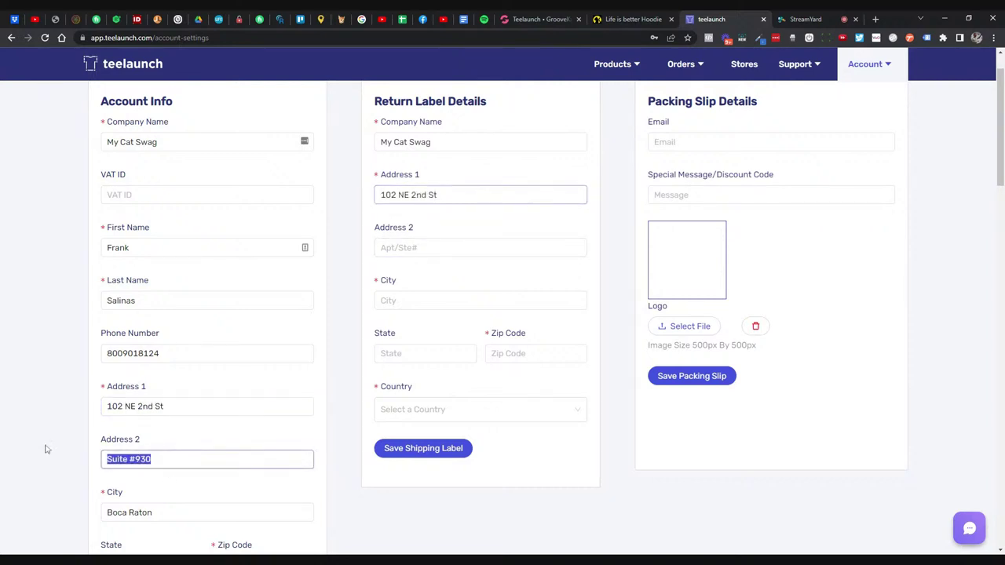
left_click(424, 301)
left_click(424, 247)
key("ctrl+v")
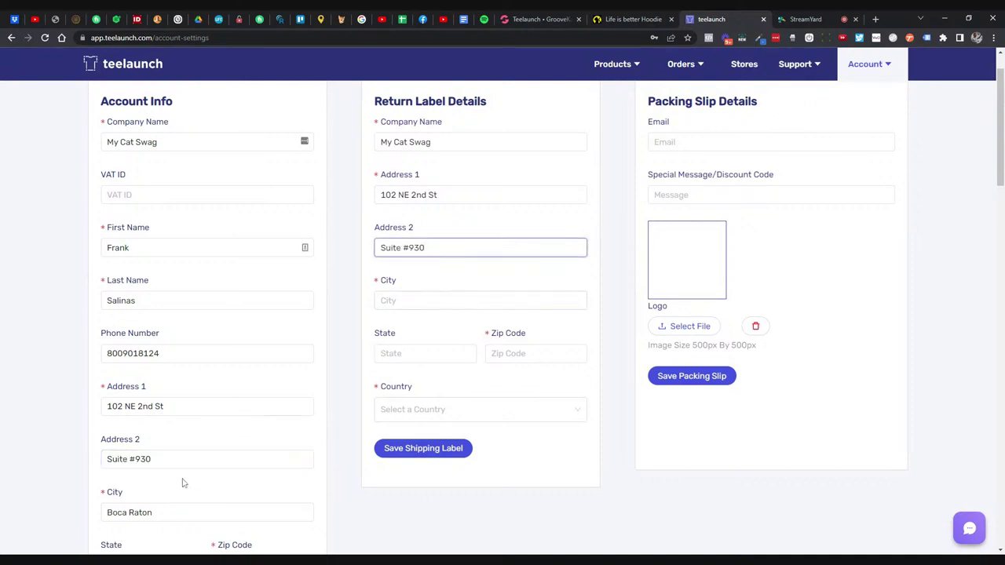
triple_click(141, 512)
key("ctrl+c")
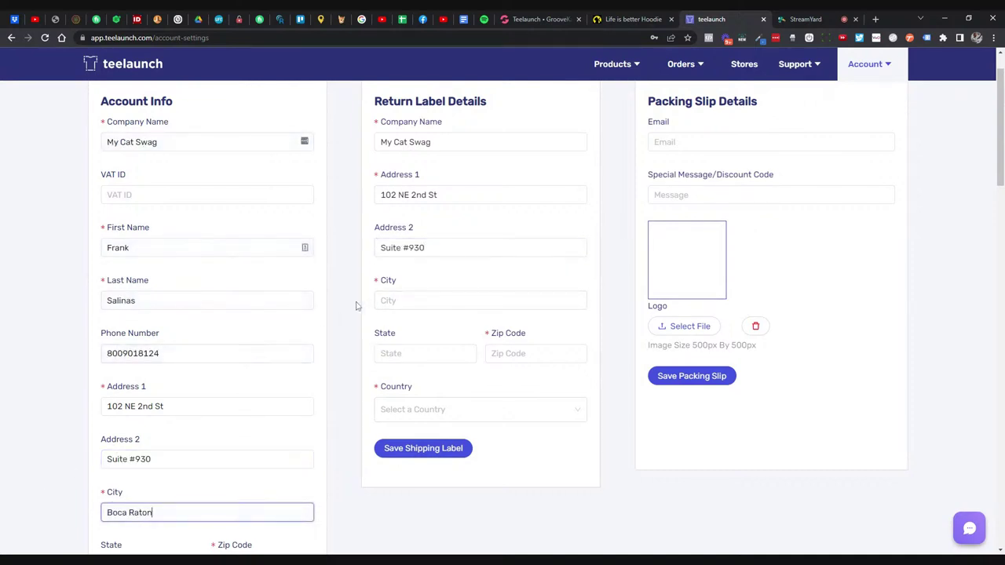
left_click(392, 300)
key("ctrl+v")
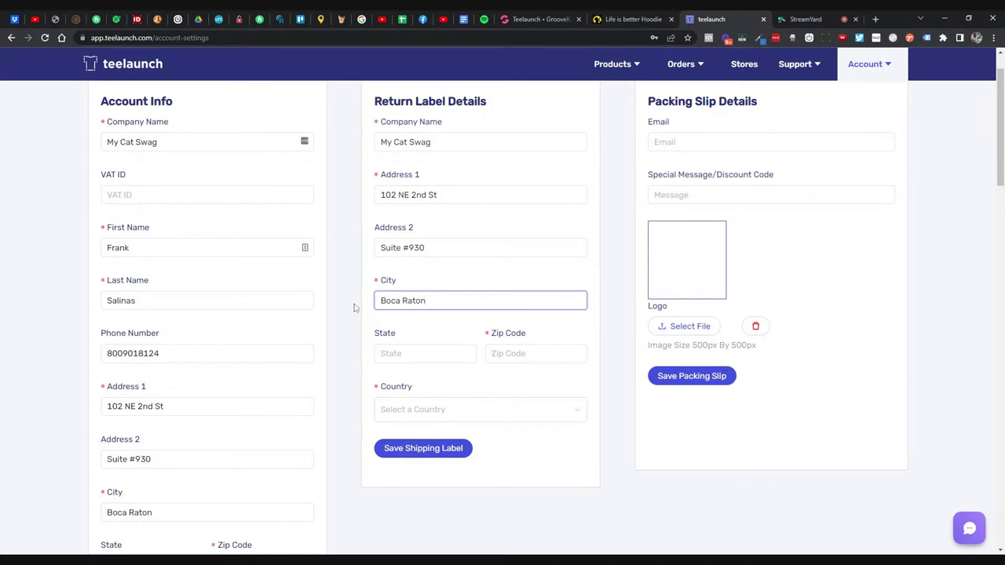
left_click(354, 308)
Enter the return label state and paste the account zip code into Zip Code
scroll(354, 310, "down", 1)
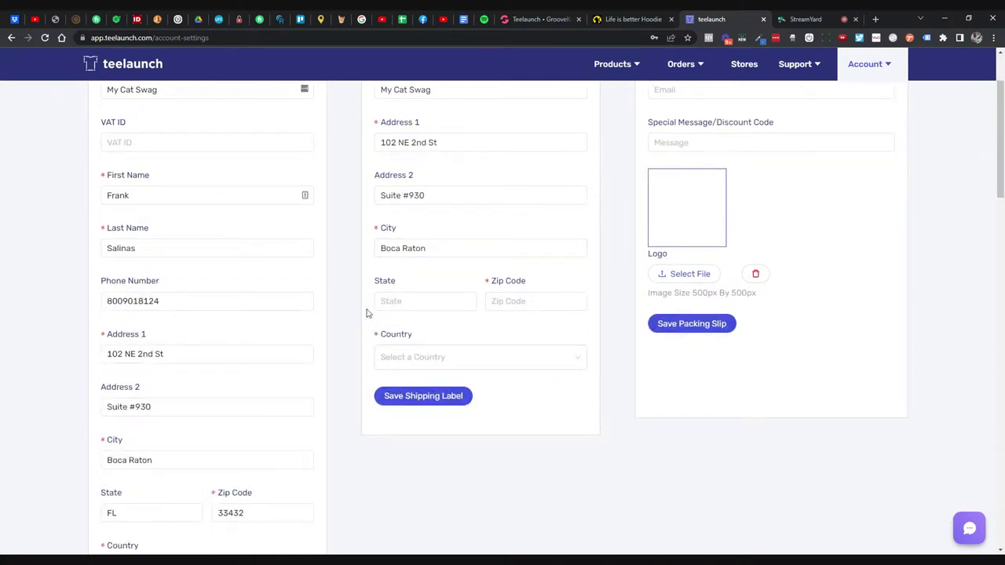
left_click(385, 304)
type("FL")
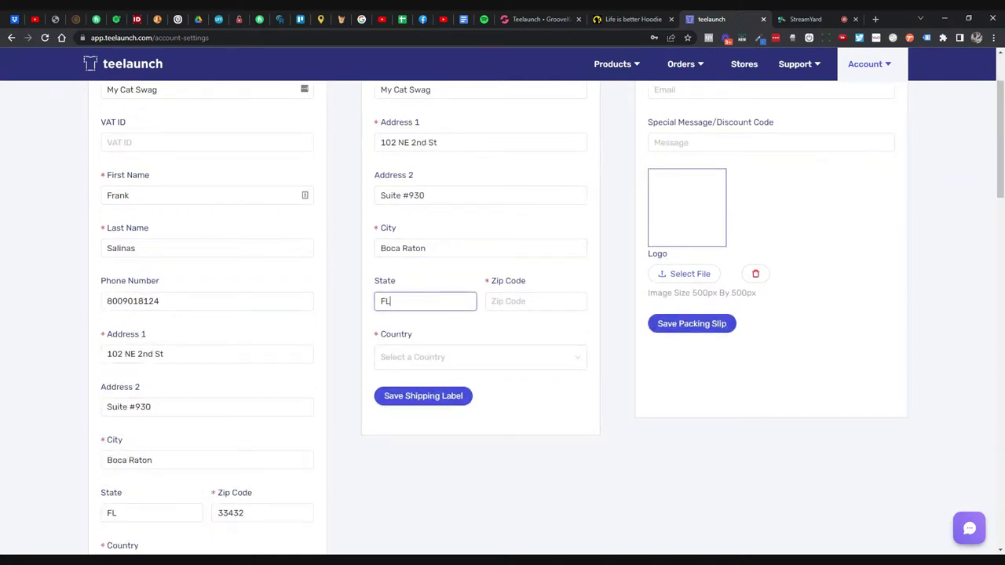
left_click(360, 312)
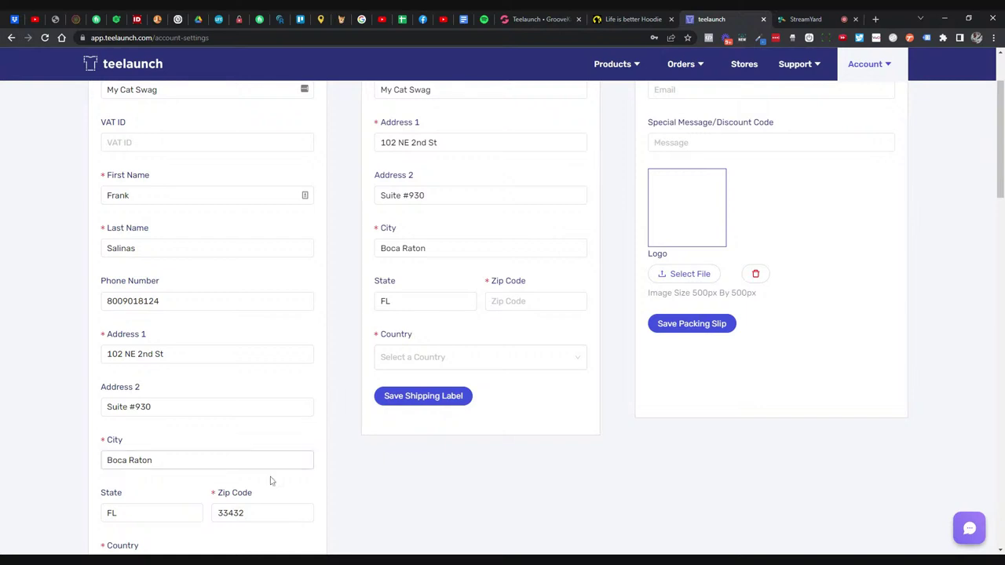
left_click_drag(246, 513, 213, 513)
key("ctrl+c")
left_click(552, 340)
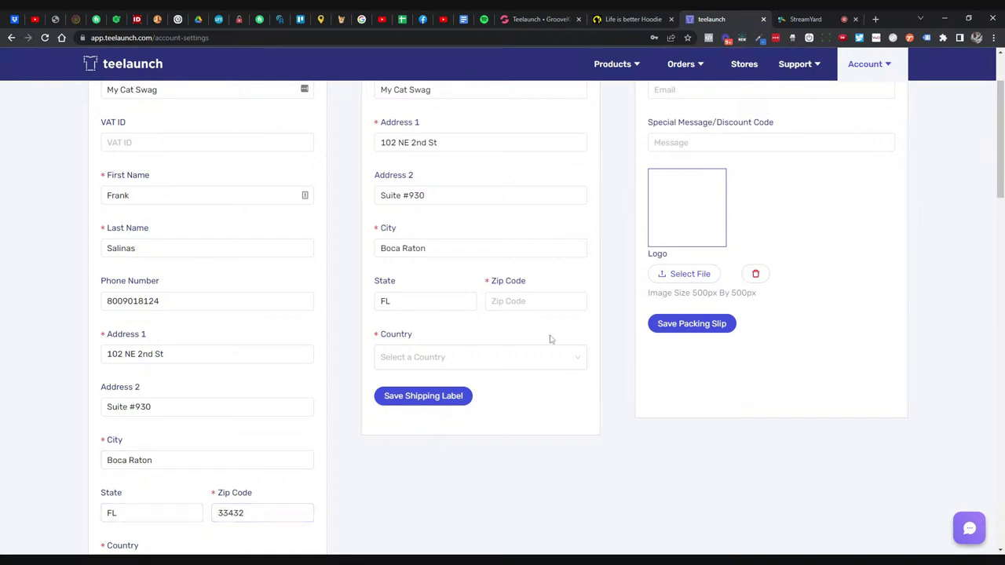
left_click(549, 305)
key("ctrl+v")
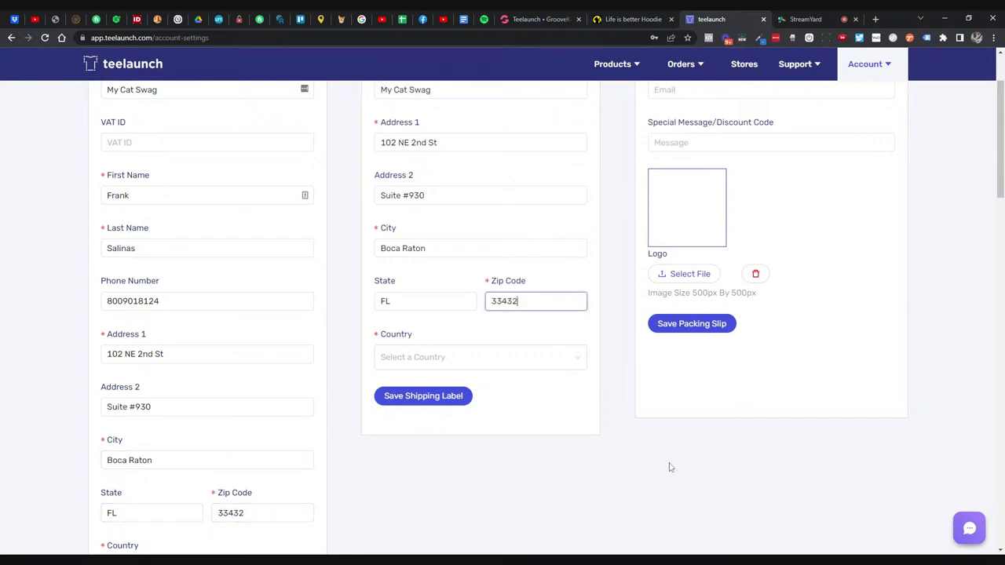
left_click(636, 467)
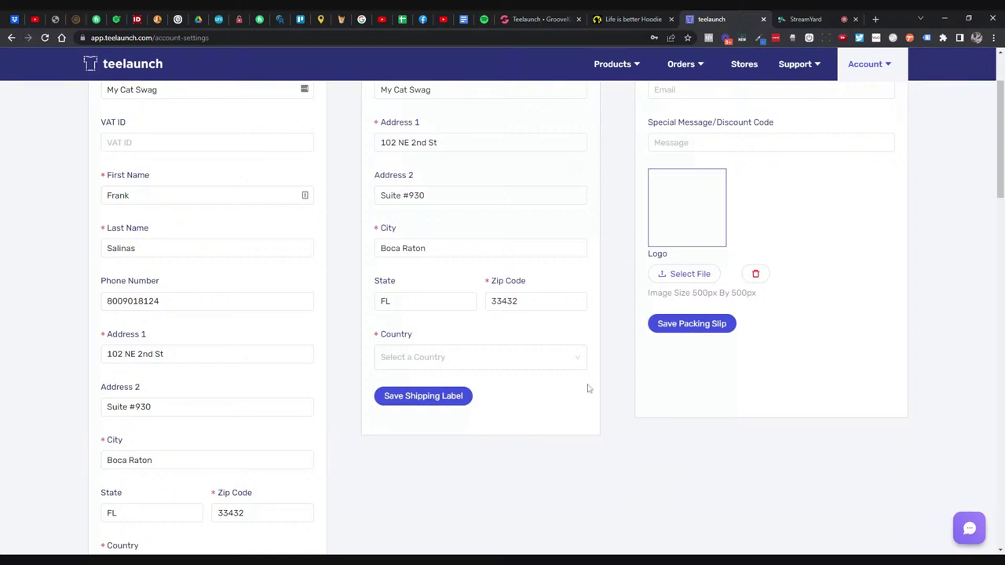
Choose United States of America as the return label country
left_click(557, 365)
type("u")
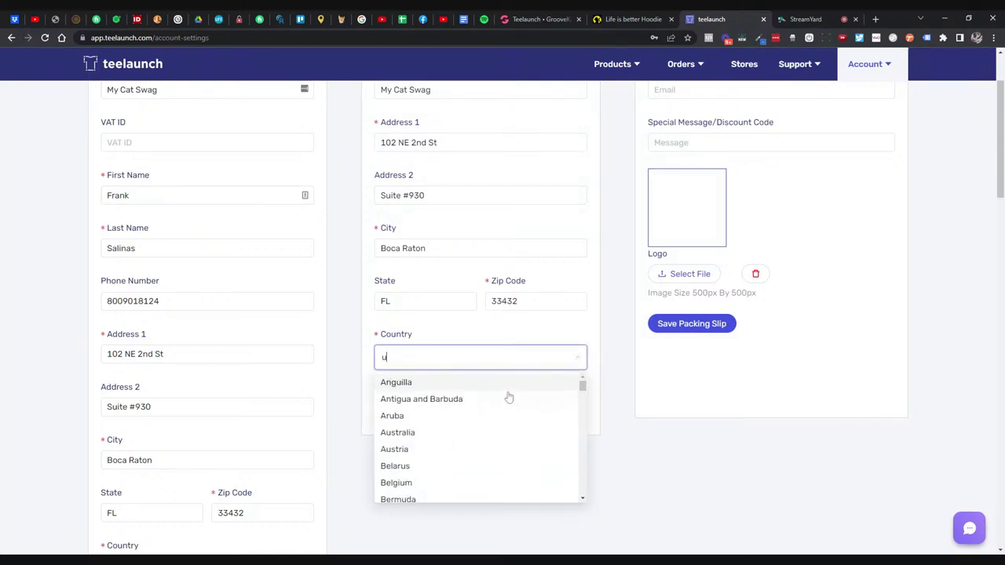
key("BackSpace")
type("united st")
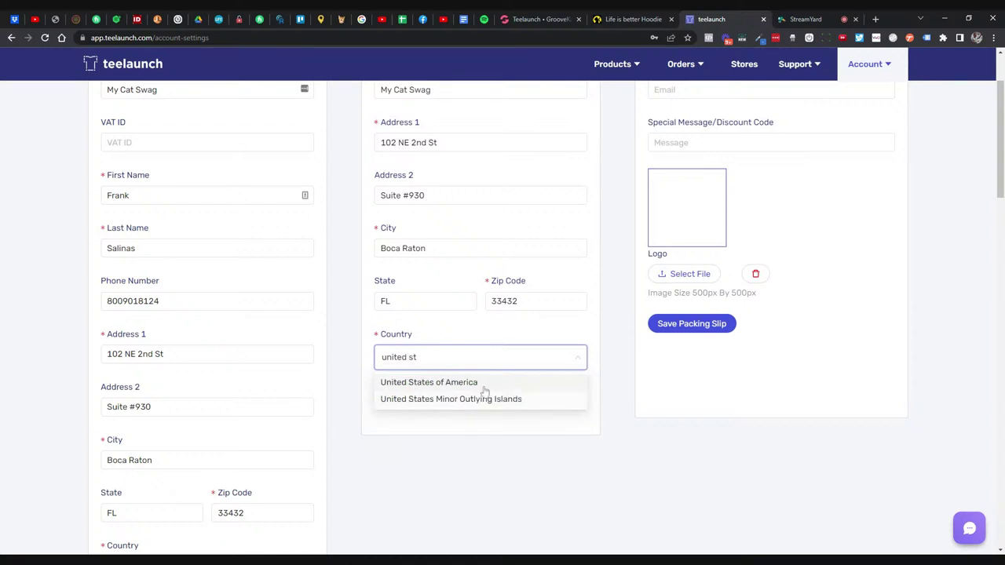
left_click(483, 384)
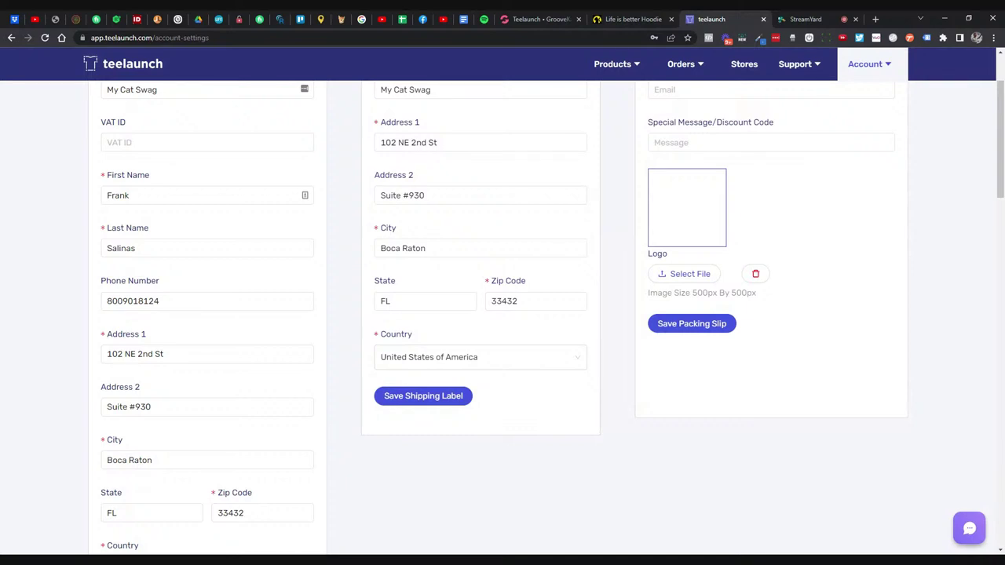
Click Save Shipping Label so Teelaunch confirms 'Shipping Label Details Saved!'
scroll(619, 408, "up", 2)
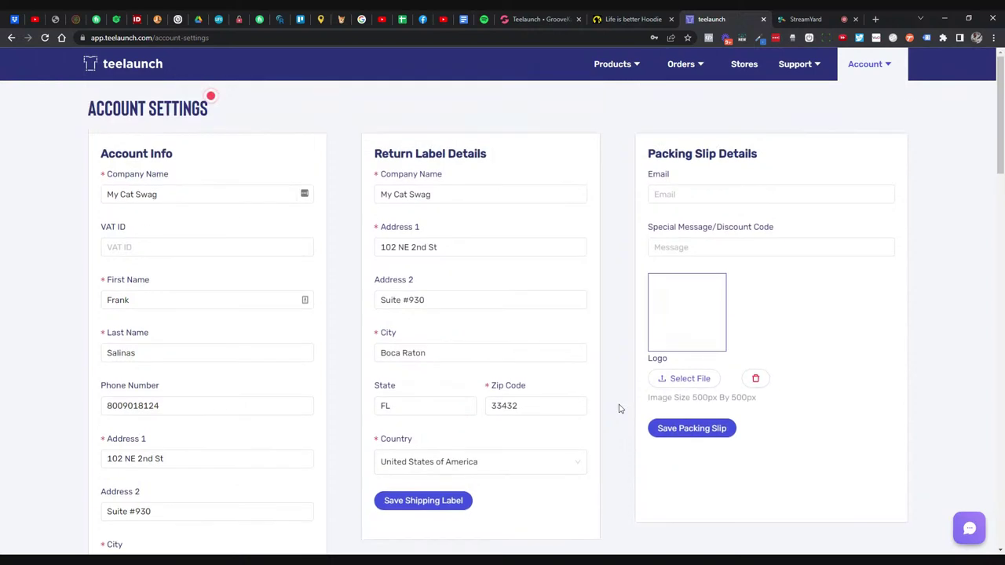
scroll(620, 408, "down", 1)
scroll(493, 234, "up", 1)
scroll(493, 234, "up", 1)
triple_click(432, 153)
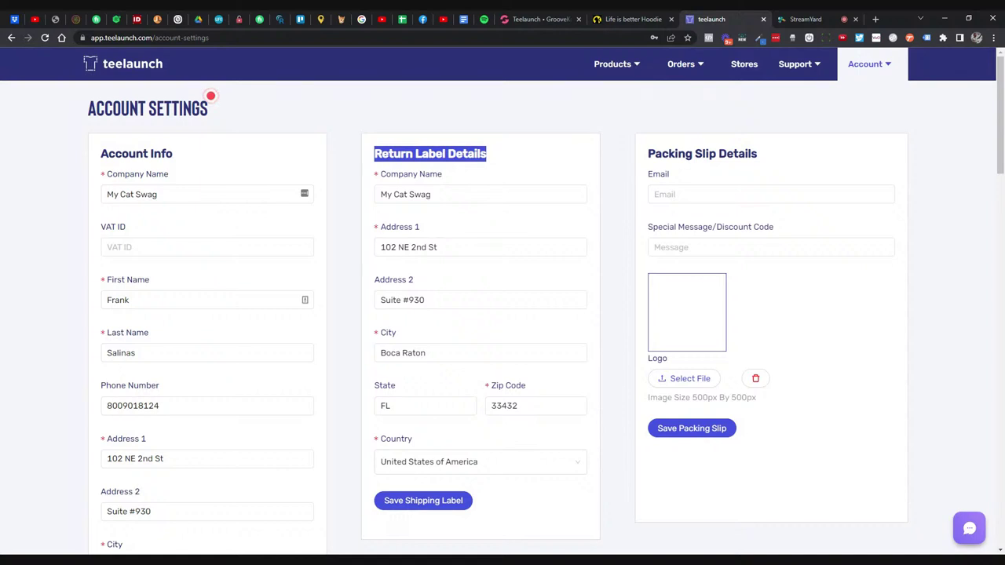
double_click(408, 176)
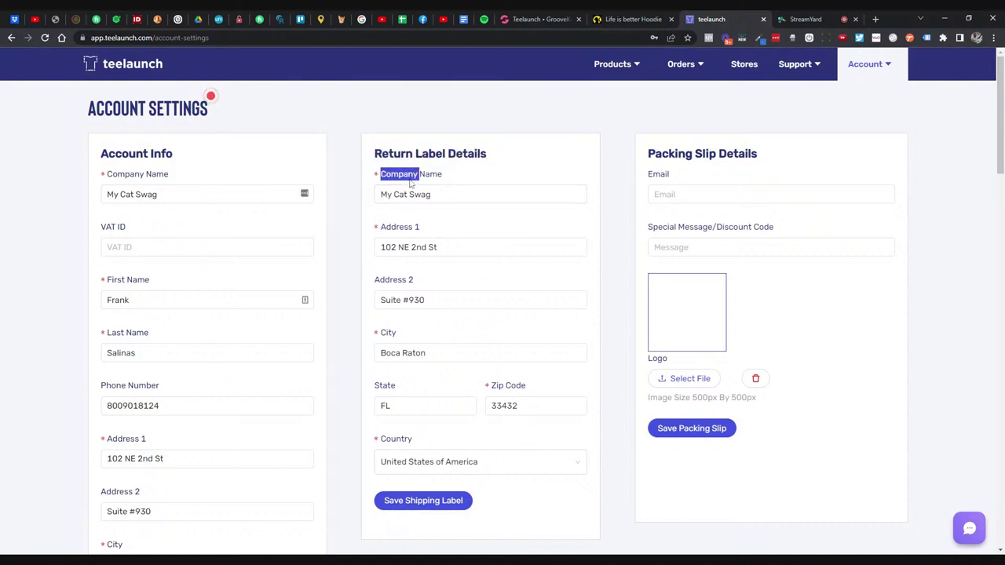
scroll(366, 337, "down", 2)
left_click(401, 395)
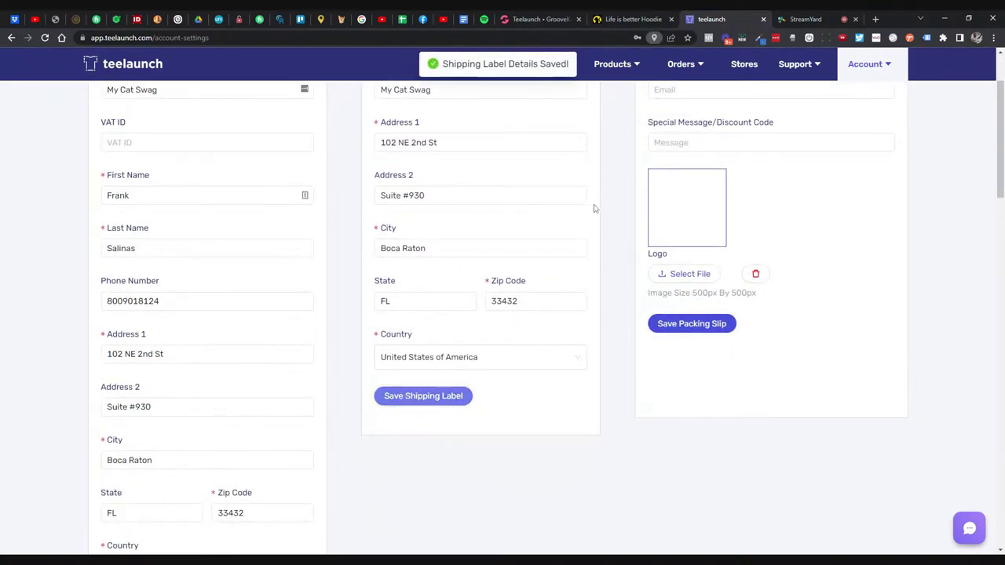
scroll(630, 281, "up", 2)
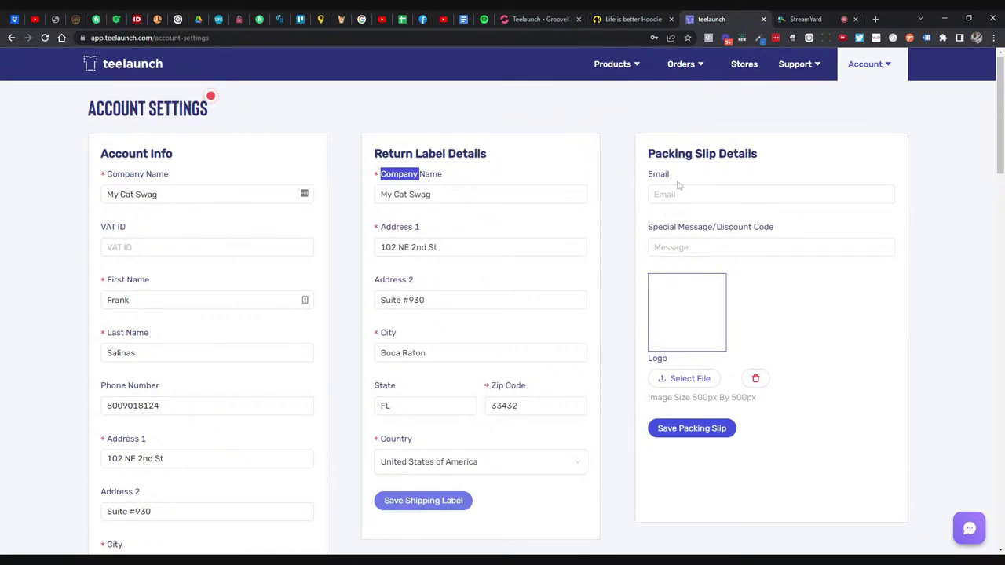
Paste the store's support e-mail into Packing Slip Email and begin the 'Thank you for your business!' message
left_click(623, 20)
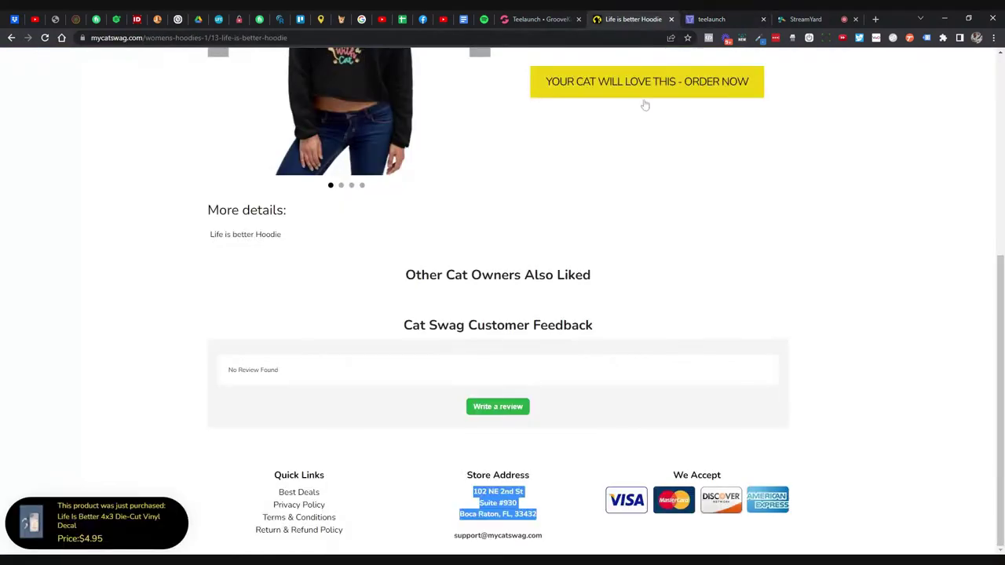
scroll(645, 104, "up", 5)
left_click_drag(778, 60, 641, 58)
key("ctrl+c")
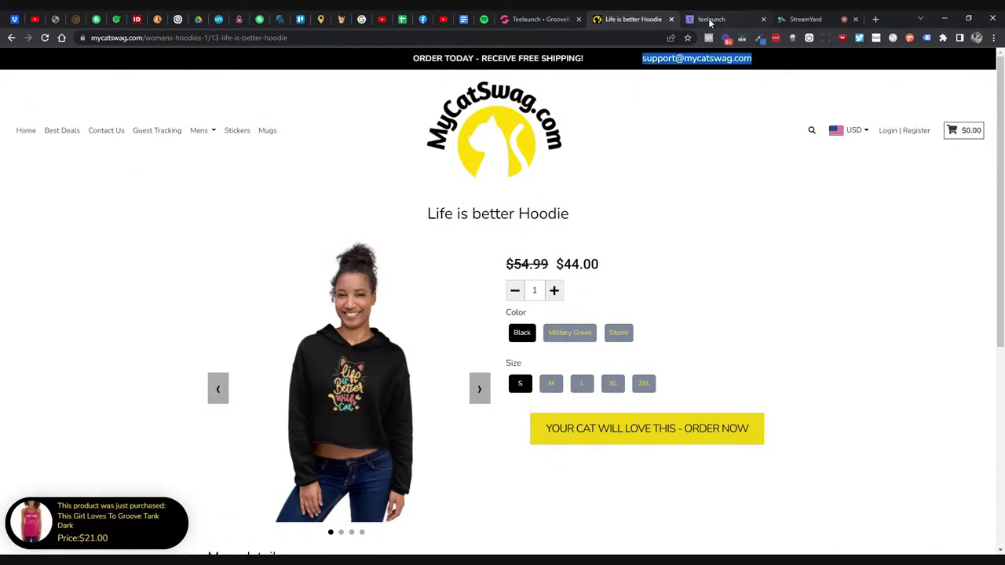
left_click(709, 20)
left_click(657, 193)
key("ctrl+v")
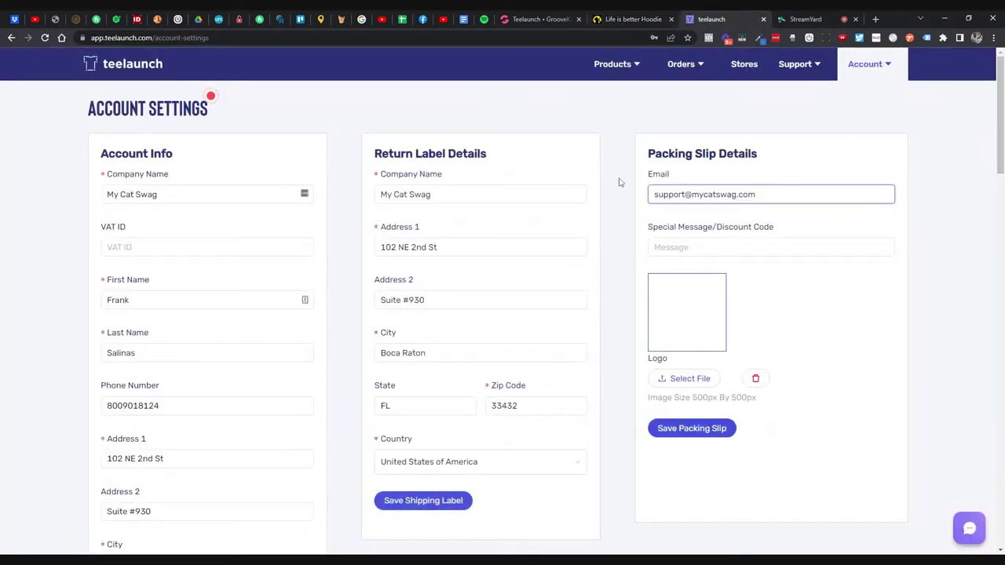
left_click(618, 182)
left_click(698, 247)
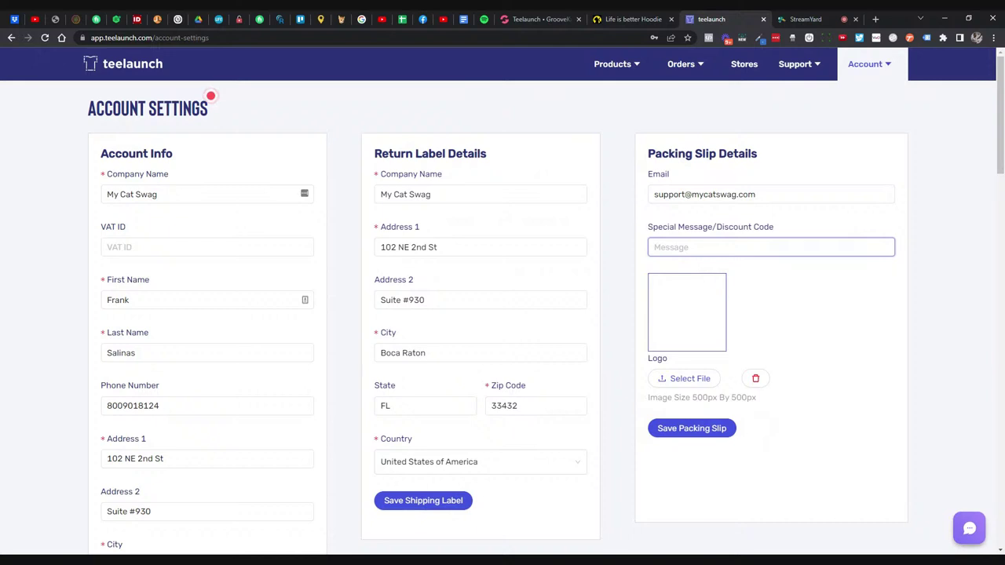
type("Thank you for your business")
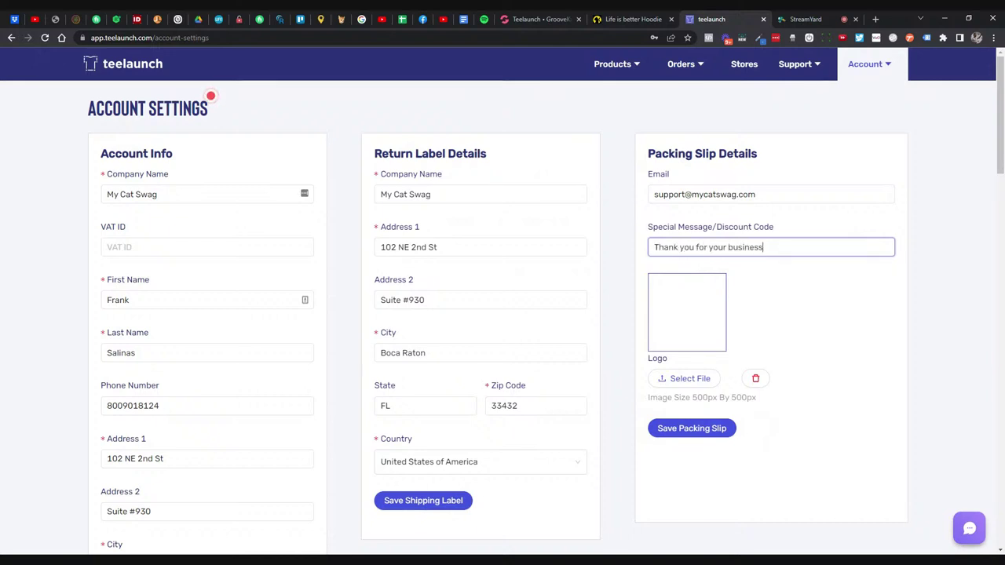
type("! Use this coupon code f")
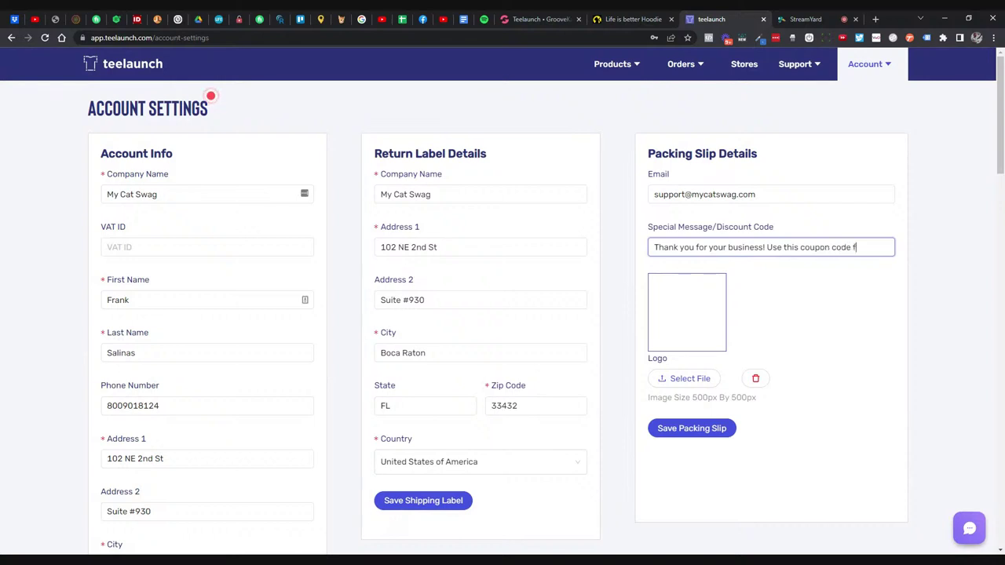
type("or an extr")
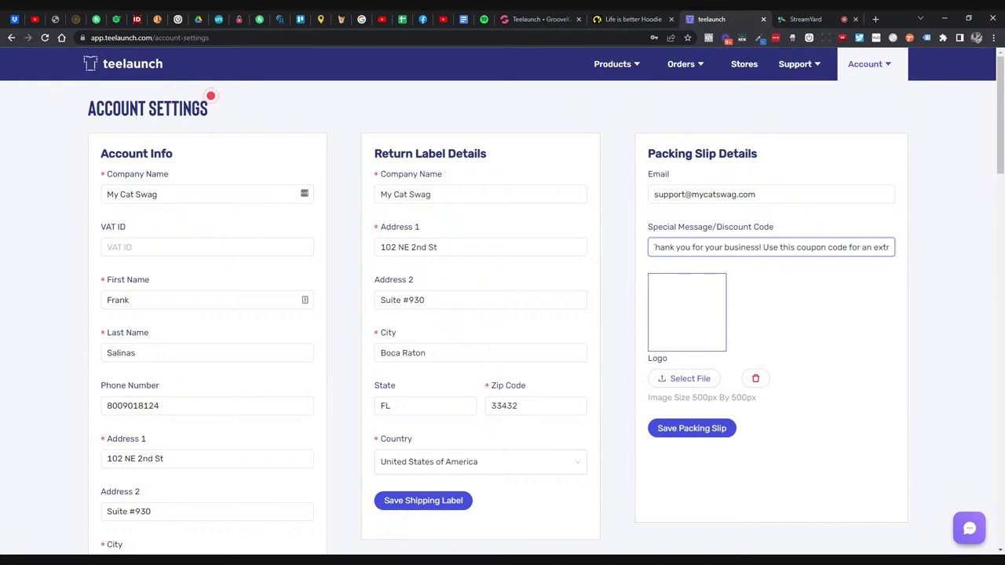
type("a 15%")
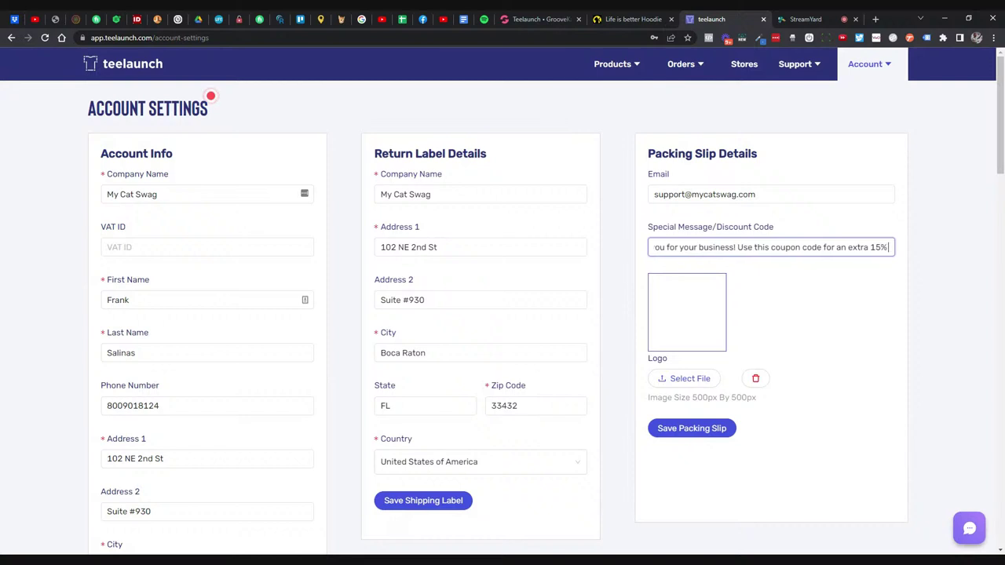
type(" off your")
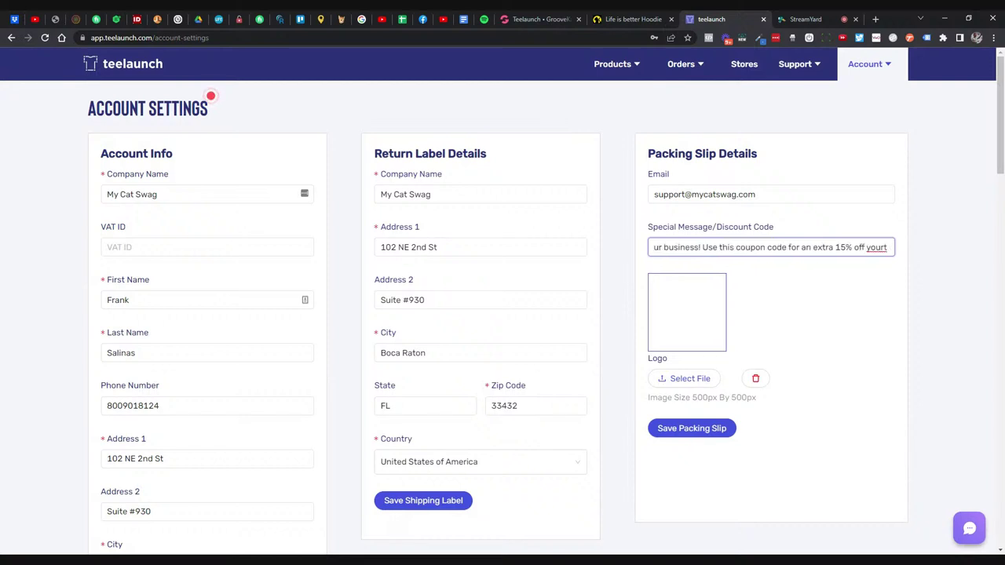
type(" order to")
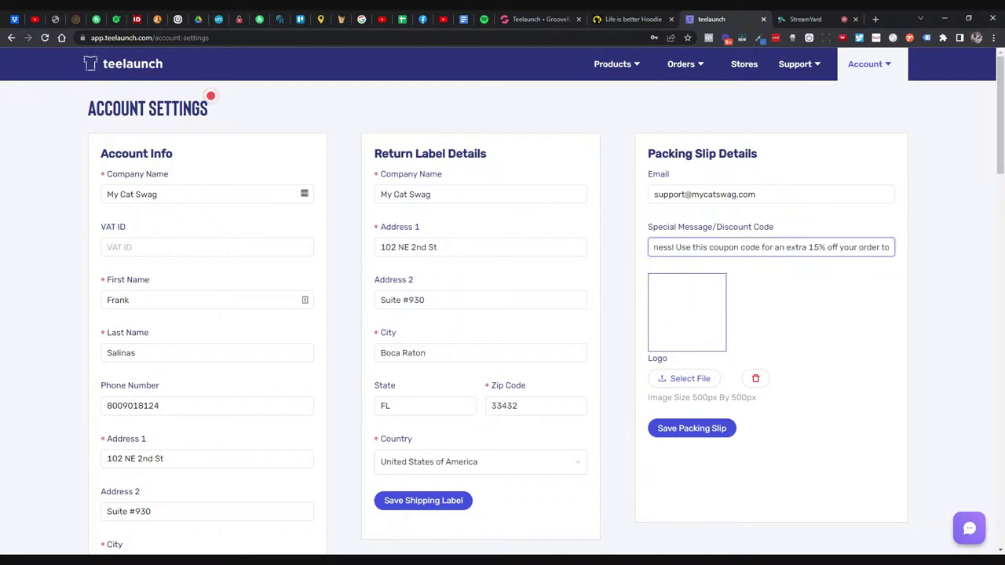
type("day!")
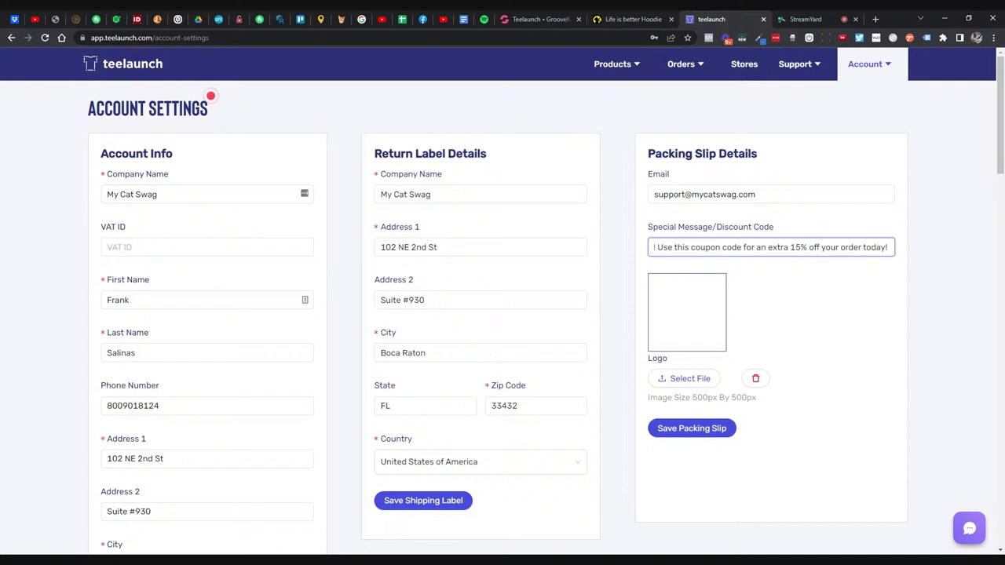
type(" Code")
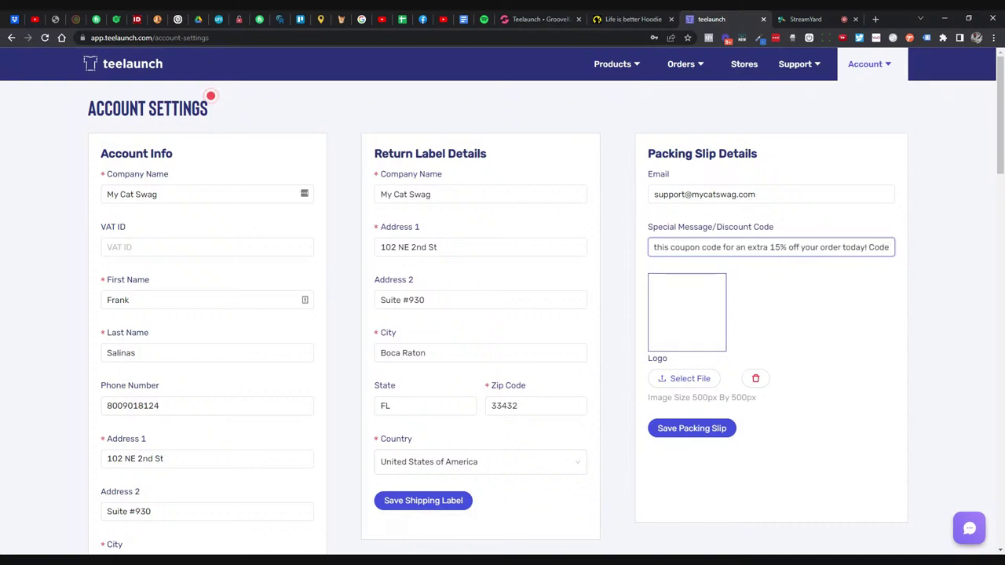
type(": TY15")
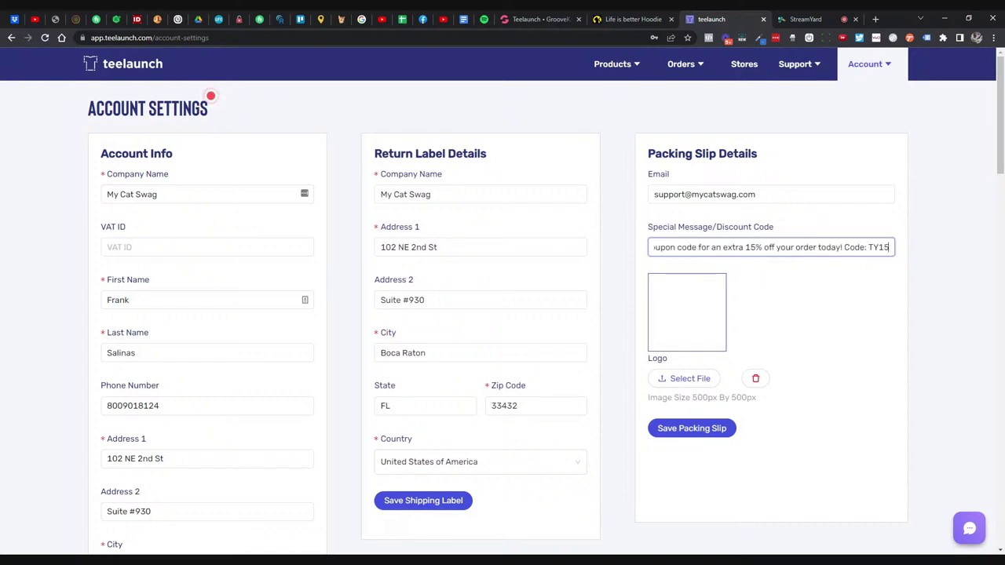
Check the end of the special message and select its TY15 coupon code
left_click(823, 330)
left_click(814, 247)
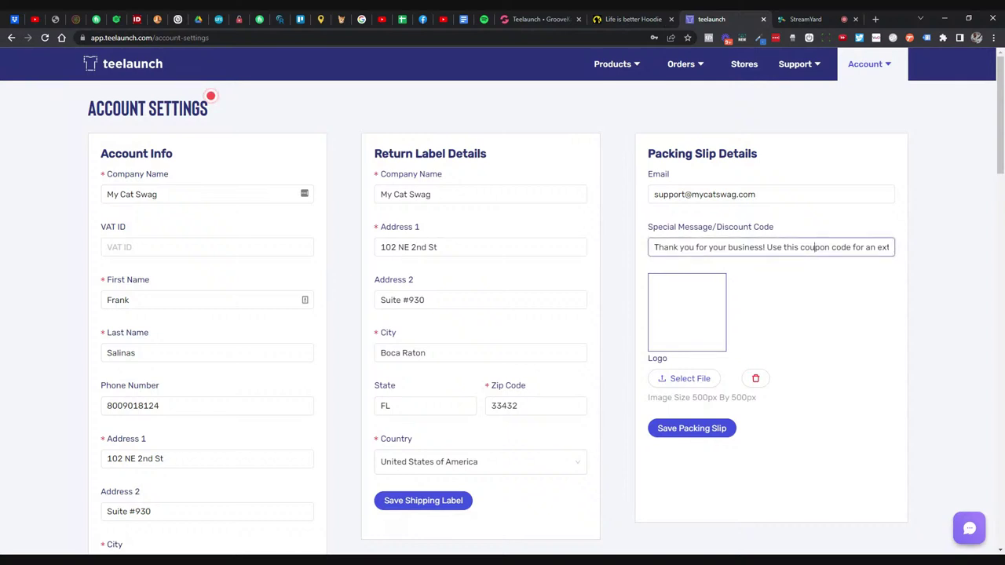
key("End")
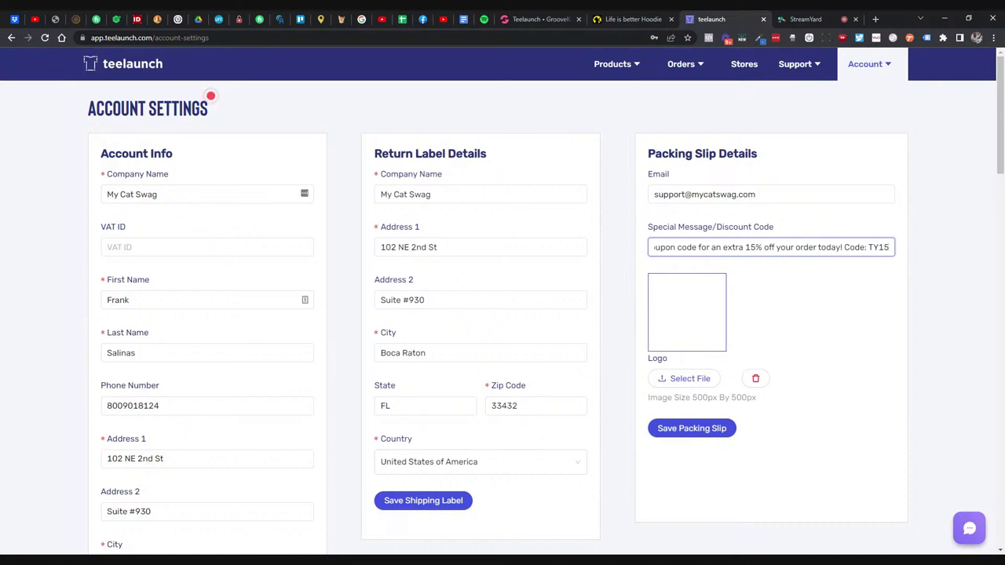
double_click(868, 248)
Open CloudConvert's WEBP to PNG converter in a new tab from the 'webp to' address-bar suggestion
left_click(617, 22)
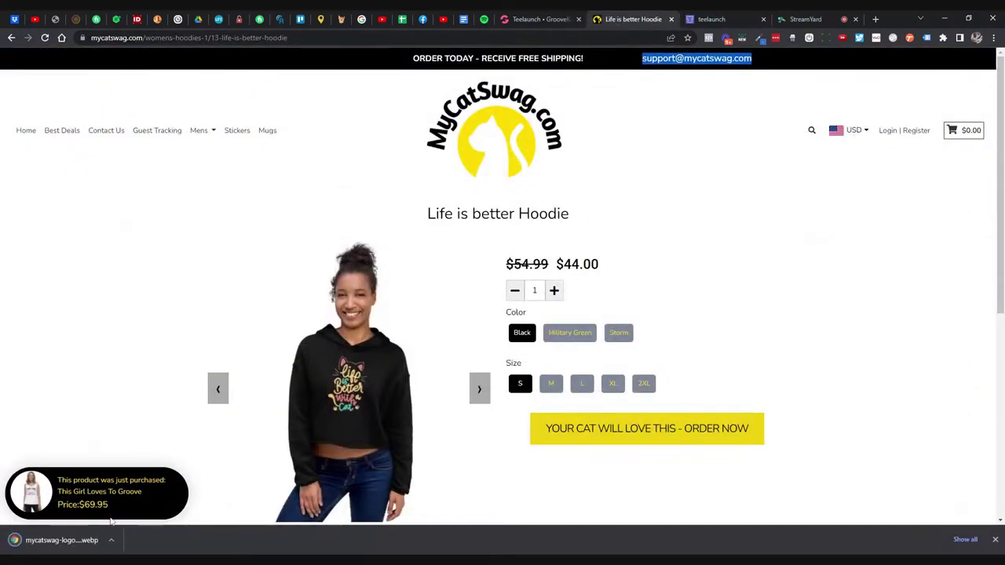
left_click(876, 19)
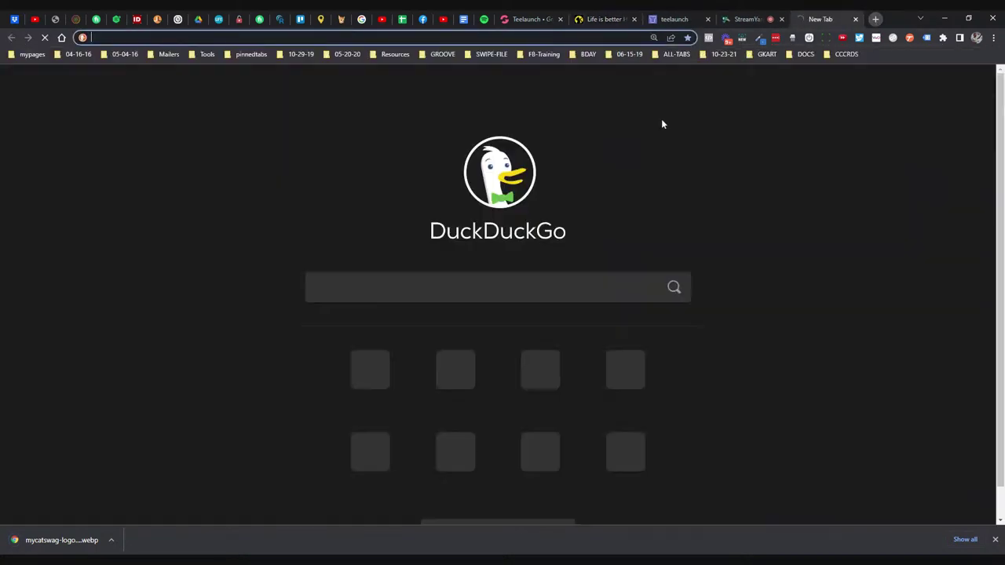
type("wep")
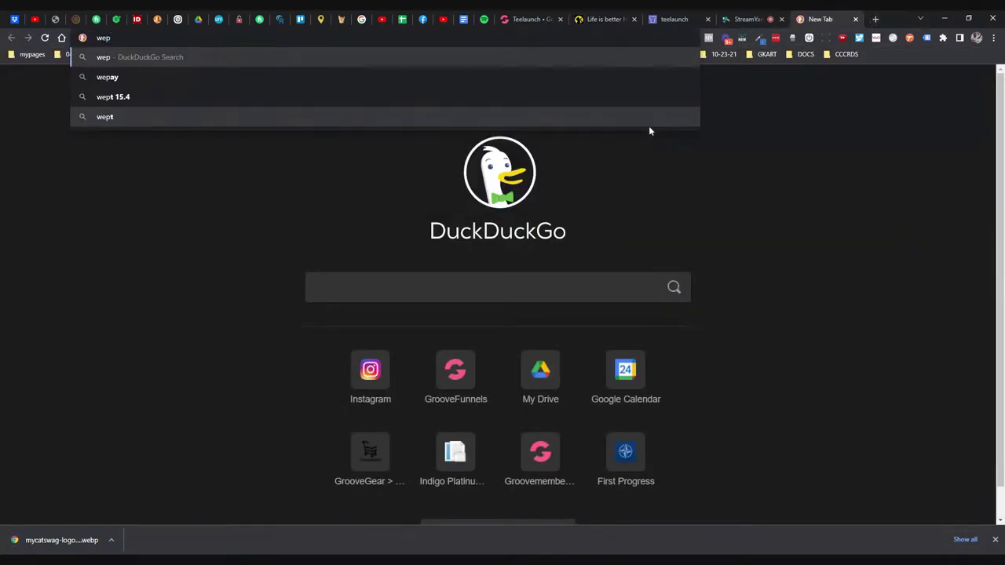
key("BackSpace")
type("b")
type("to")
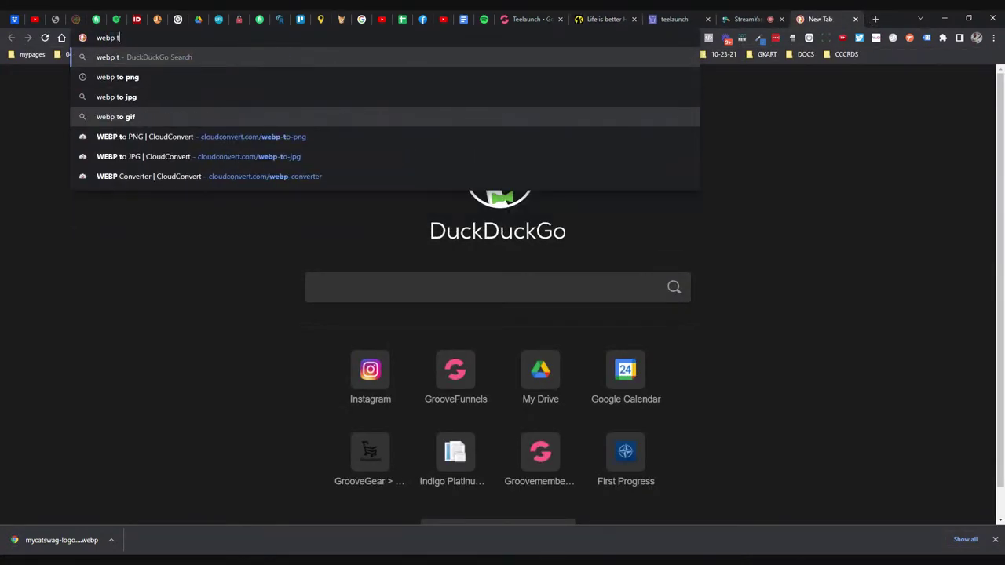
key("Down")
key("Down")
key("Down")
key("Down")
key("Return")
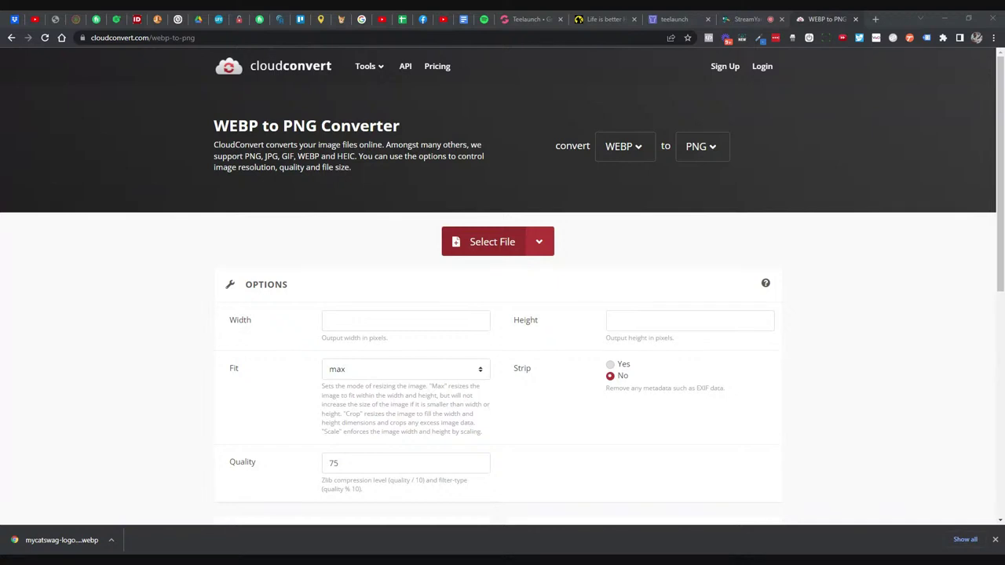
Convert the mycatswag-logo WEBP to PNG, download the PNG, and go to ezgif
left_click(463, 437)
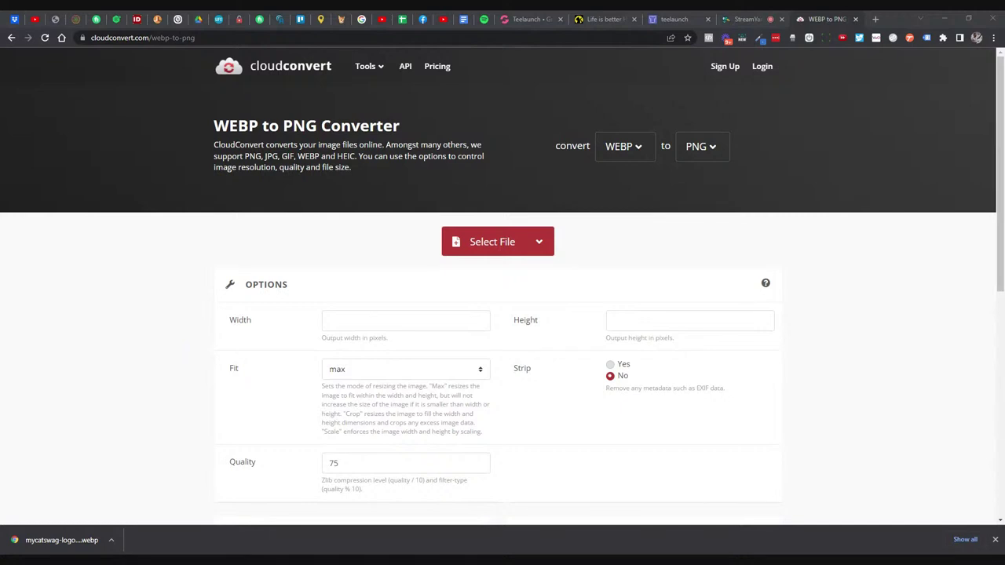
left_click(500, 244)
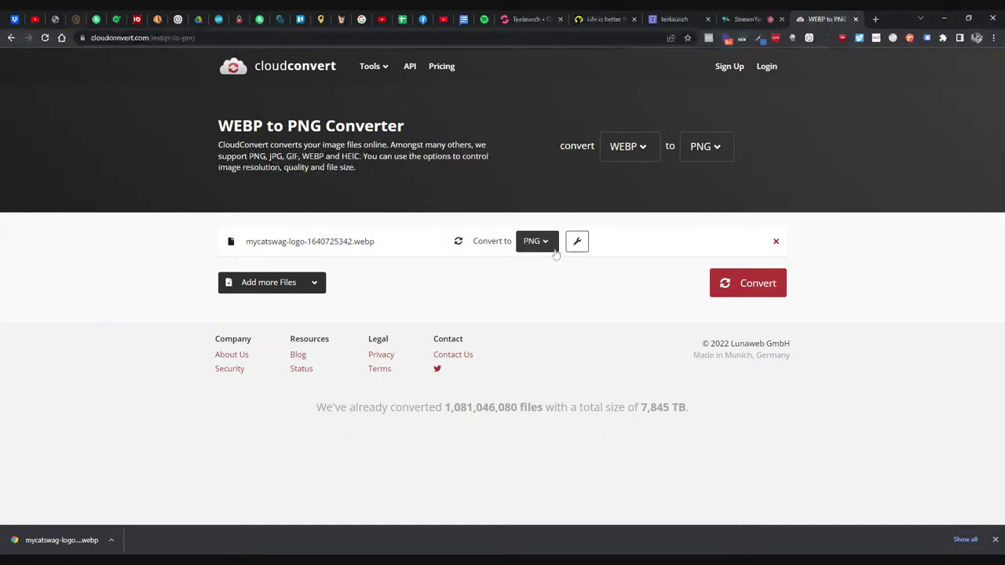
left_click(712, 283)
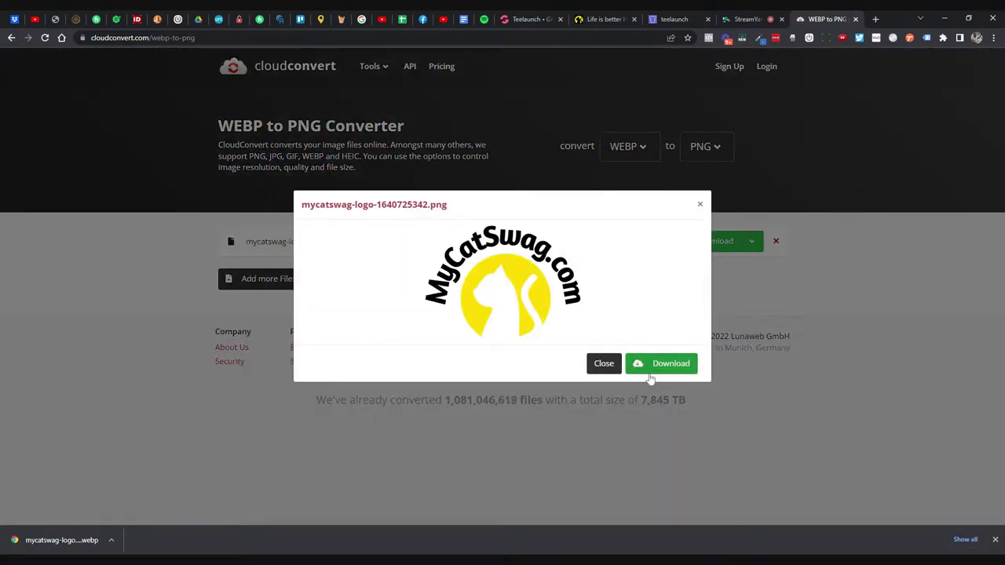
left_click(655, 367)
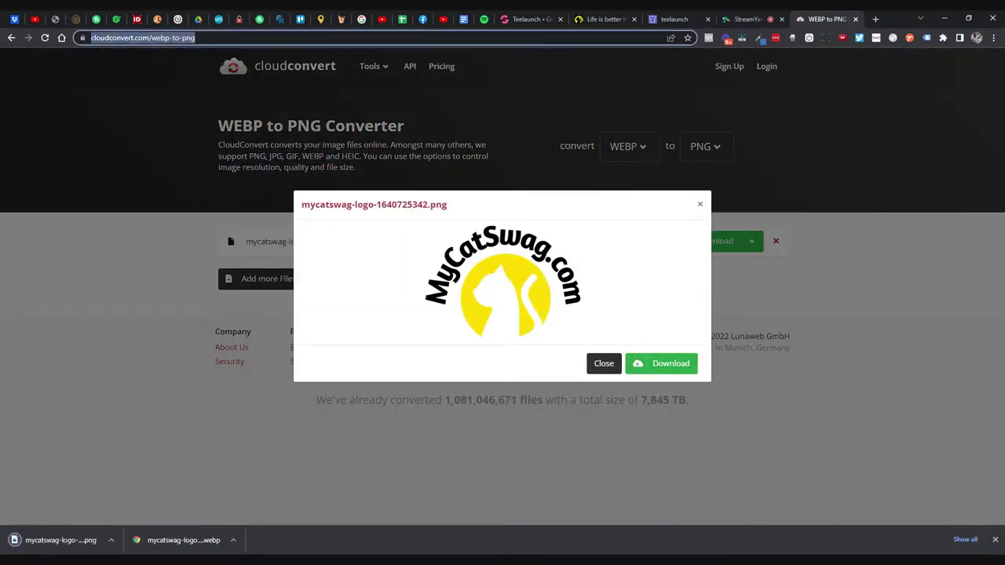
type("ezgif")
key("Return")
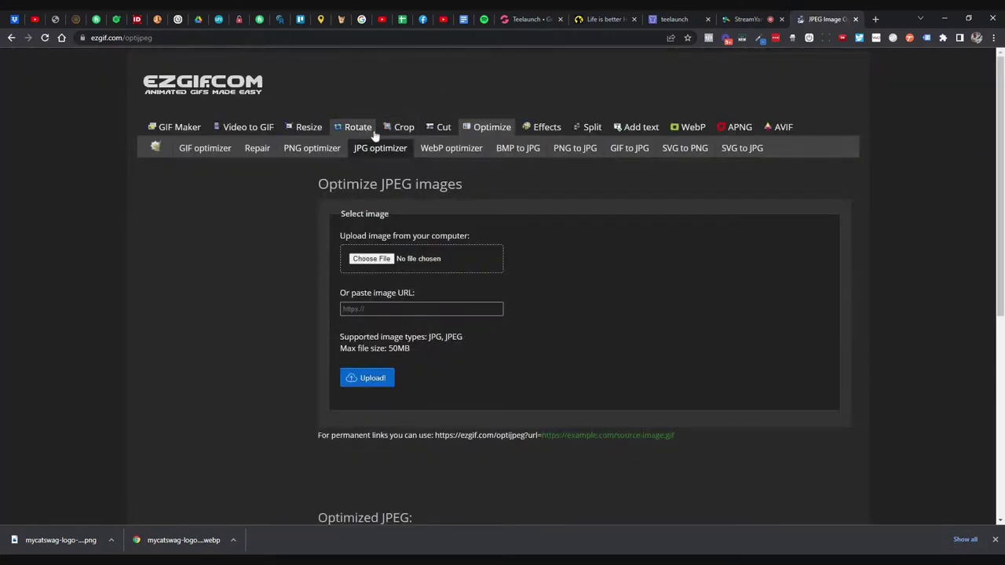
Upload the PNG logo to ezgif's resizer and resize it from 310 to 500 px wide
left_click(314, 132)
left_click(382, 245)
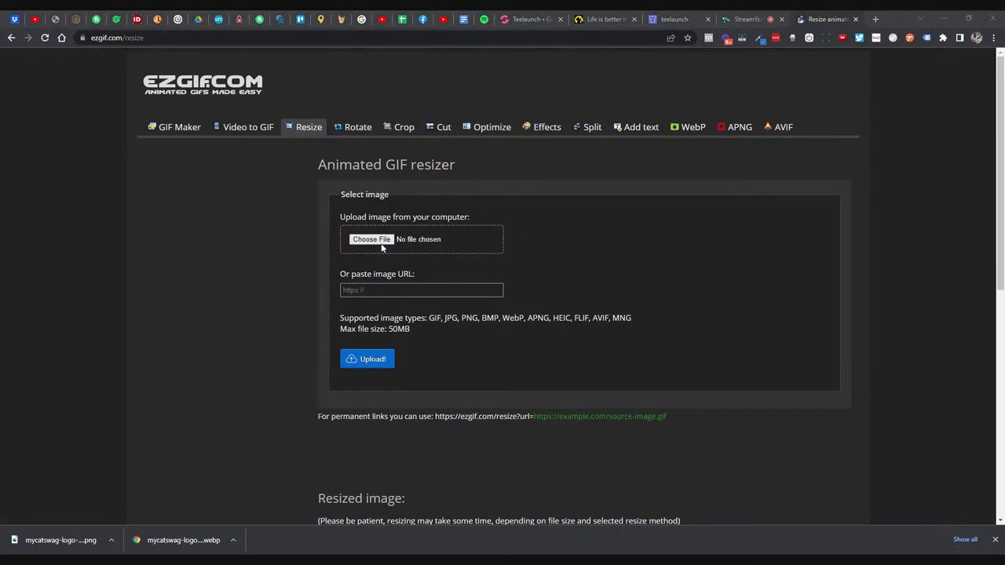
key("Return")
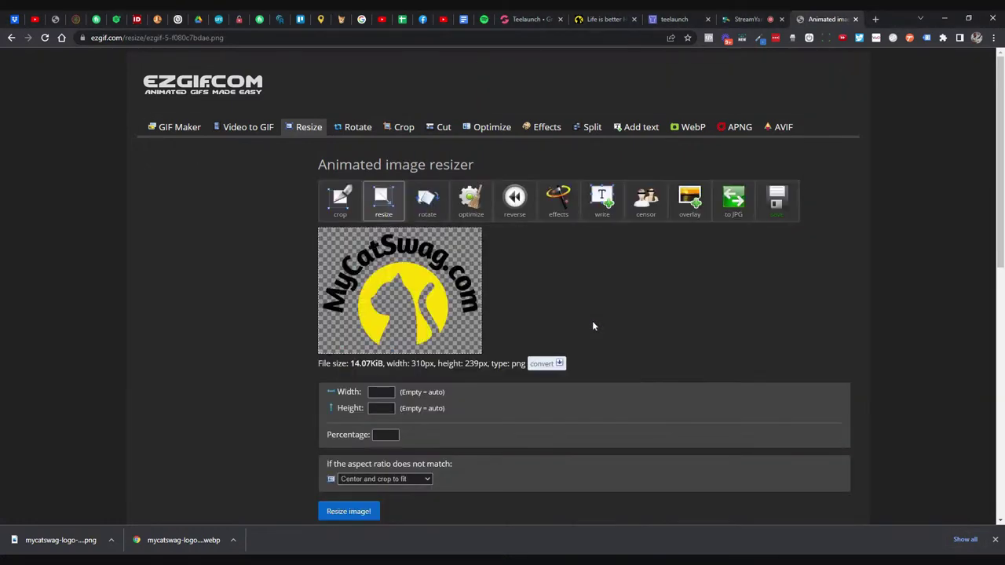
scroll(592, 326, "down", 1)
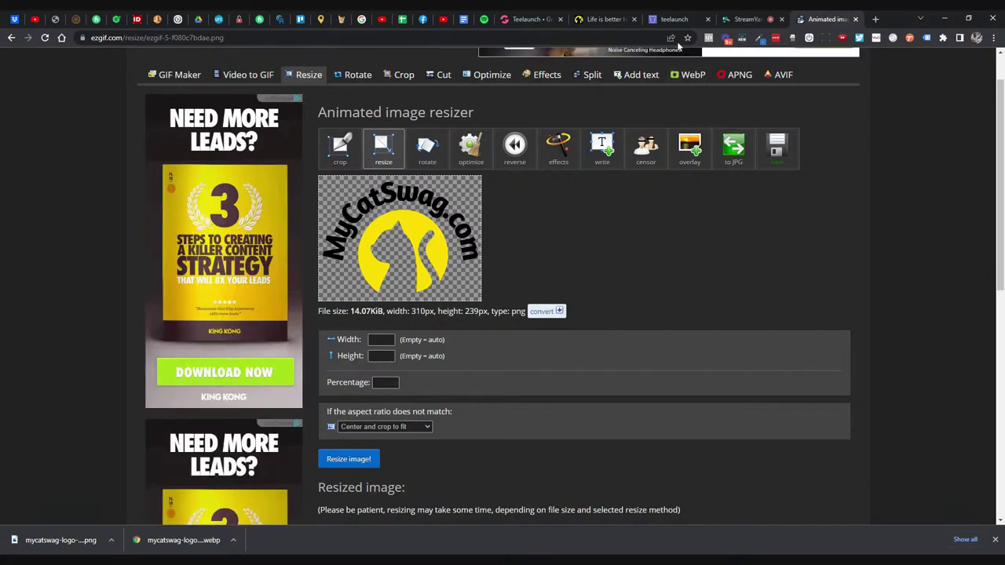
left_click(674, 19)
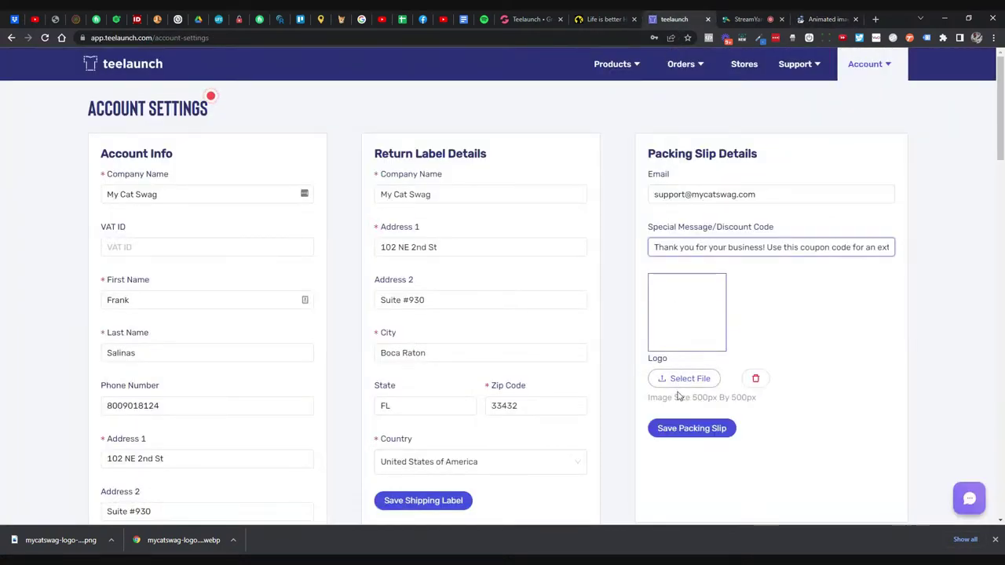
mouse_move(839, 54)
left_click(824, 19)
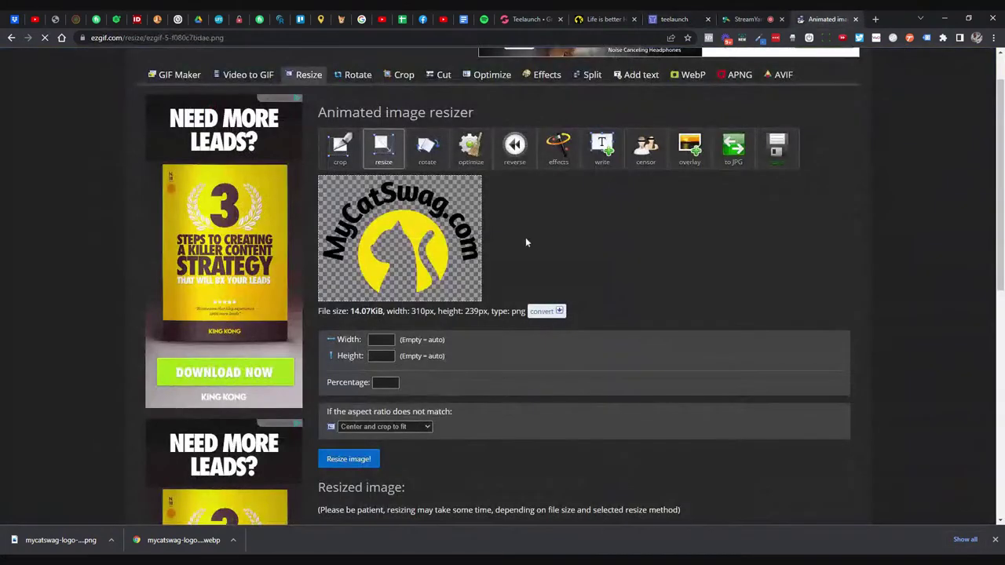
type("500")
left_click(352, 458)
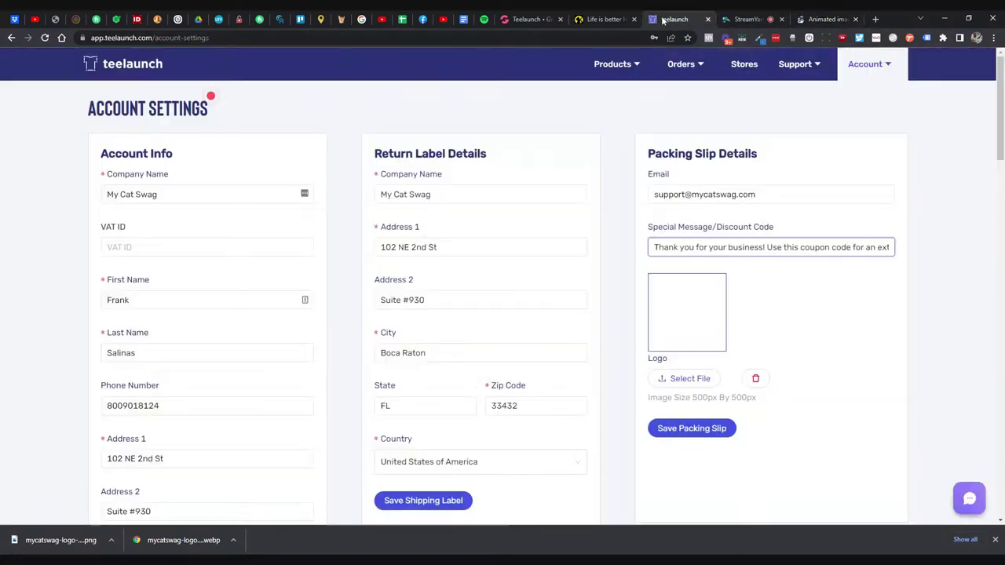
Save the 500 px resized logo from ezgif
left_click(668, 20)
left_click(838, 18)
left_click(785, 414)
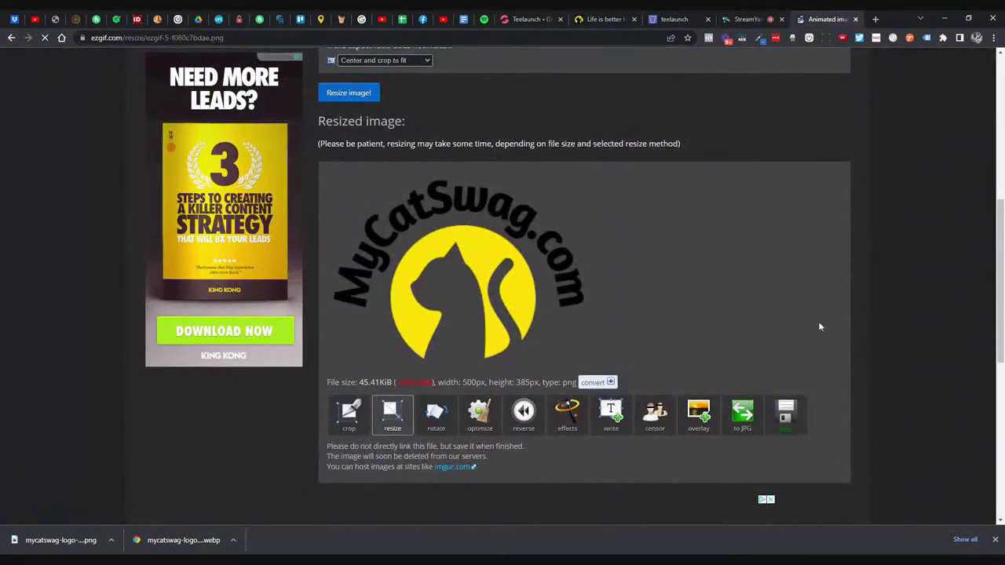
Try the resized PNG as Teelaunch's packing slip logo, which is rejected as JPG-only
left_click(674, 19)
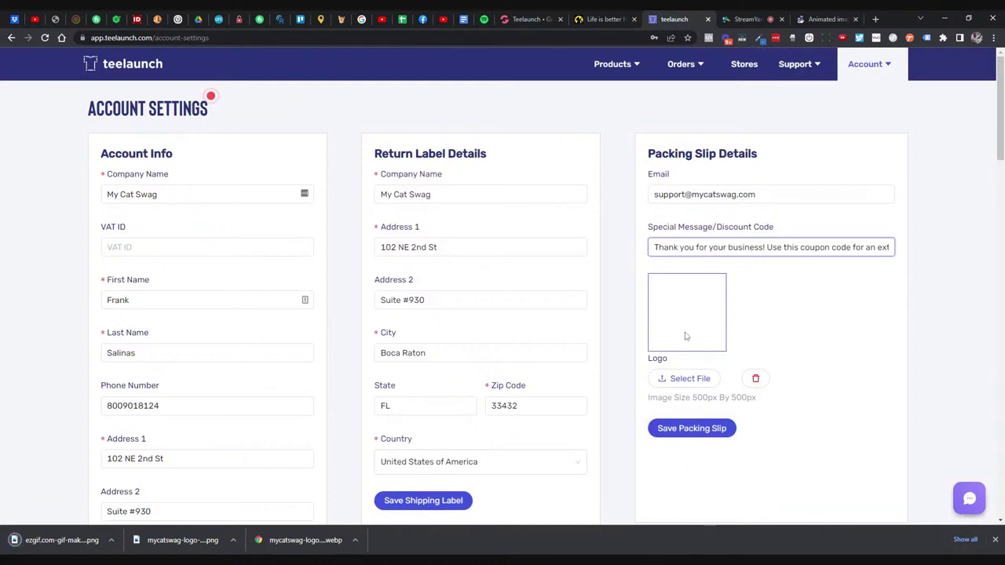
left_click(688, 380)
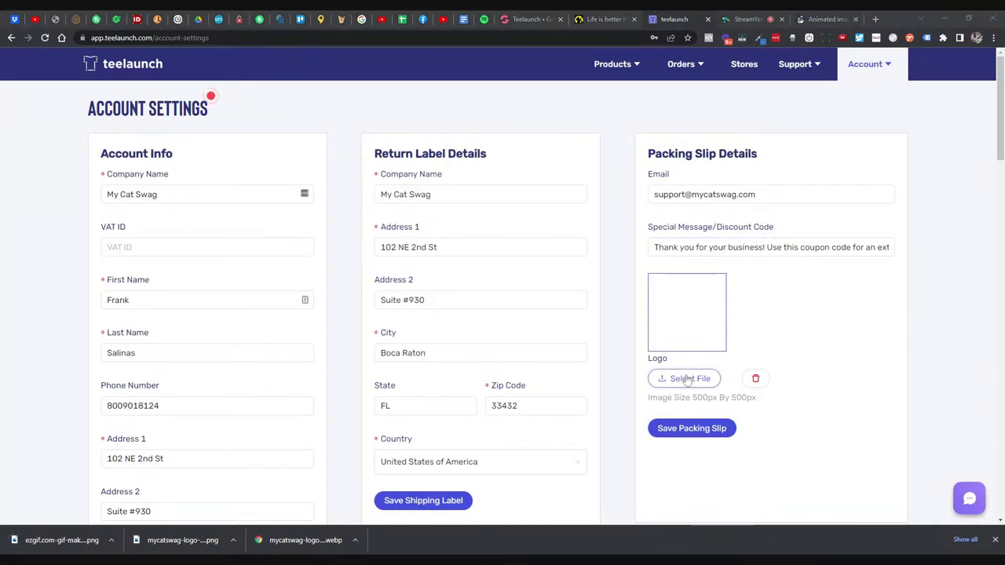
double_click(386, 157)
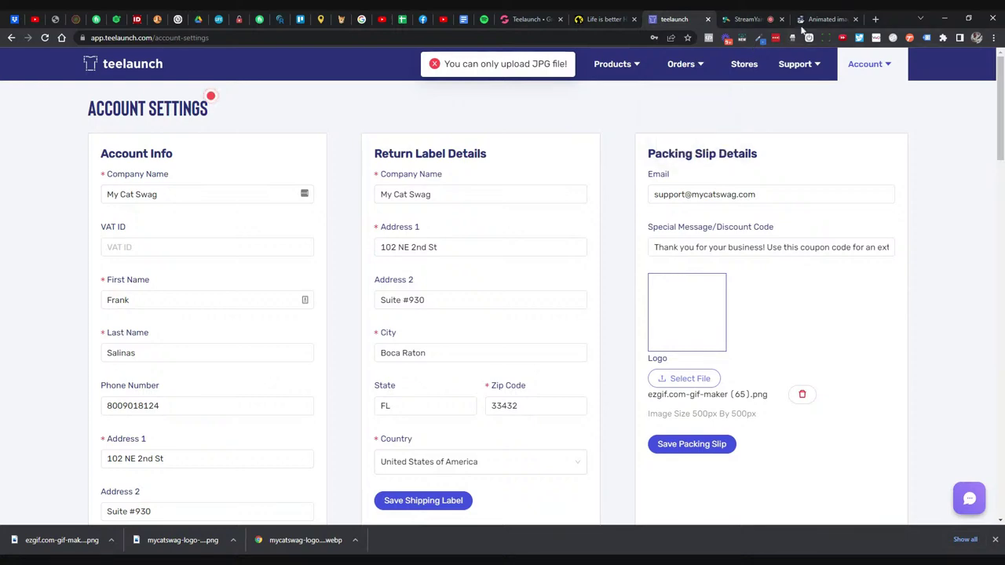
left_click(826, 19)
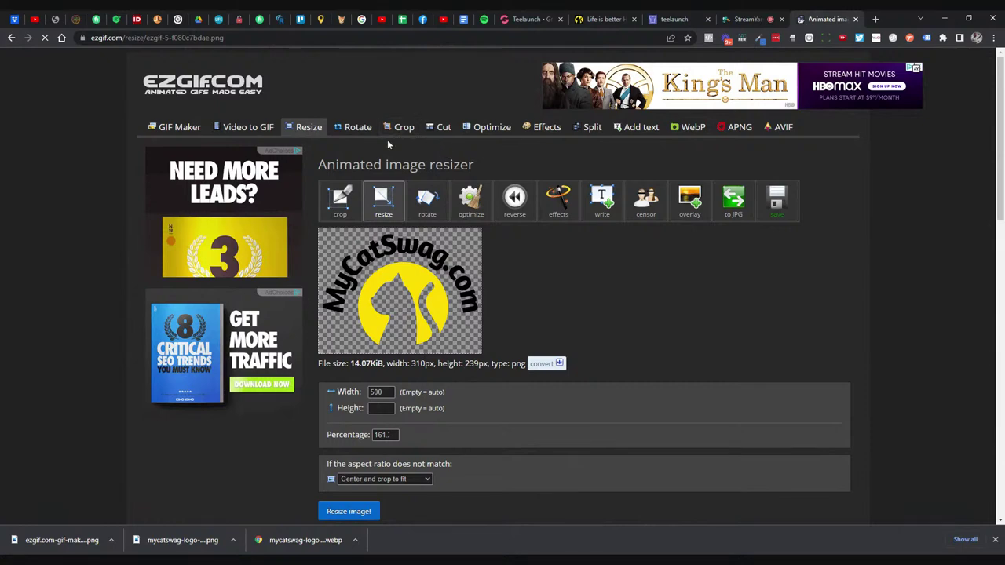
Upload the resized logo to ezgif's image optimizer and optimize the PNG
left_click(231, 101)
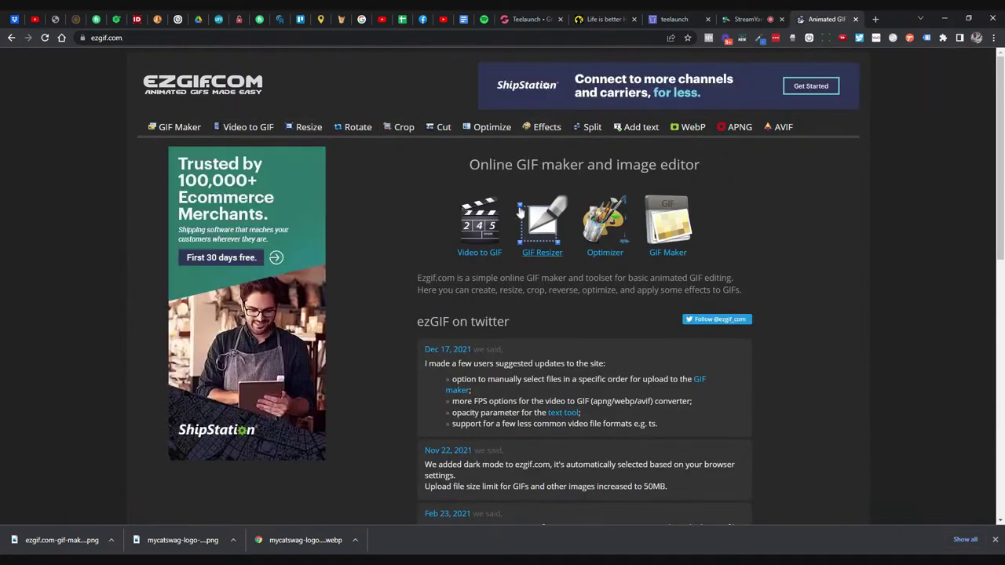
scroll(476, 220, "down", 3)
scroll(476, 220, "up", 3)
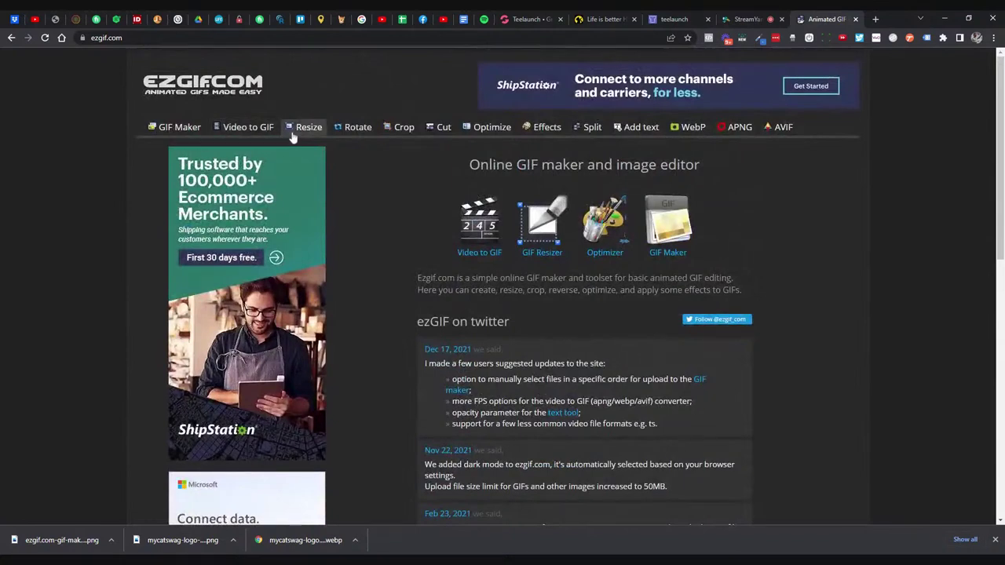
left_click(493, 133)
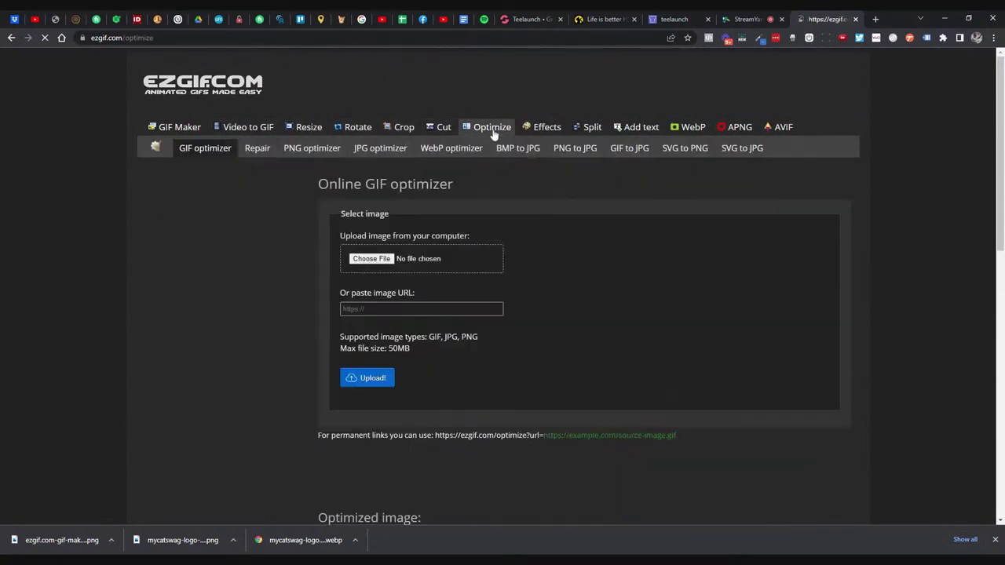
left_click(386, 259)
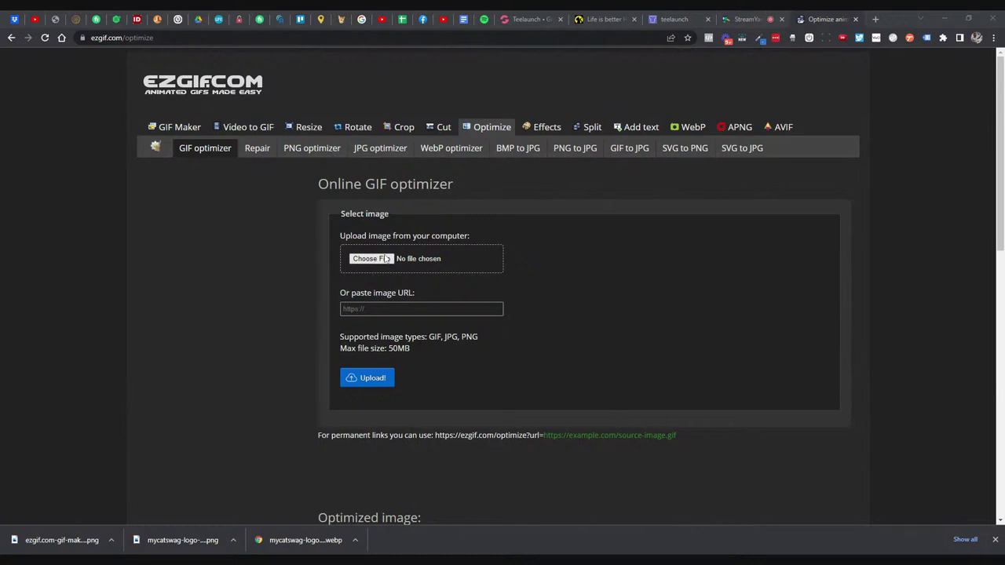
double_click(336, 292)
left_click(369, 379)
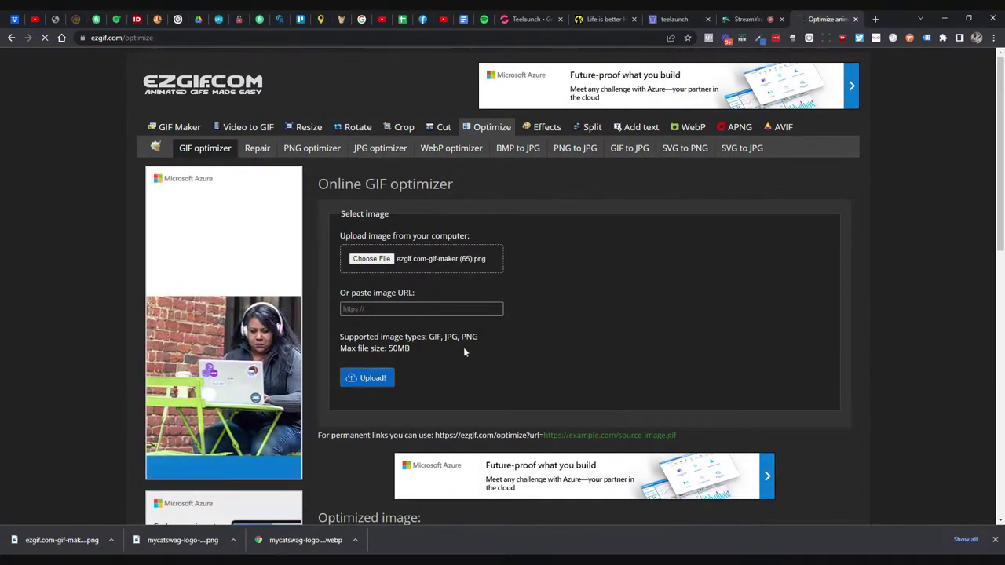
scroll(545, 285, "down", 5)
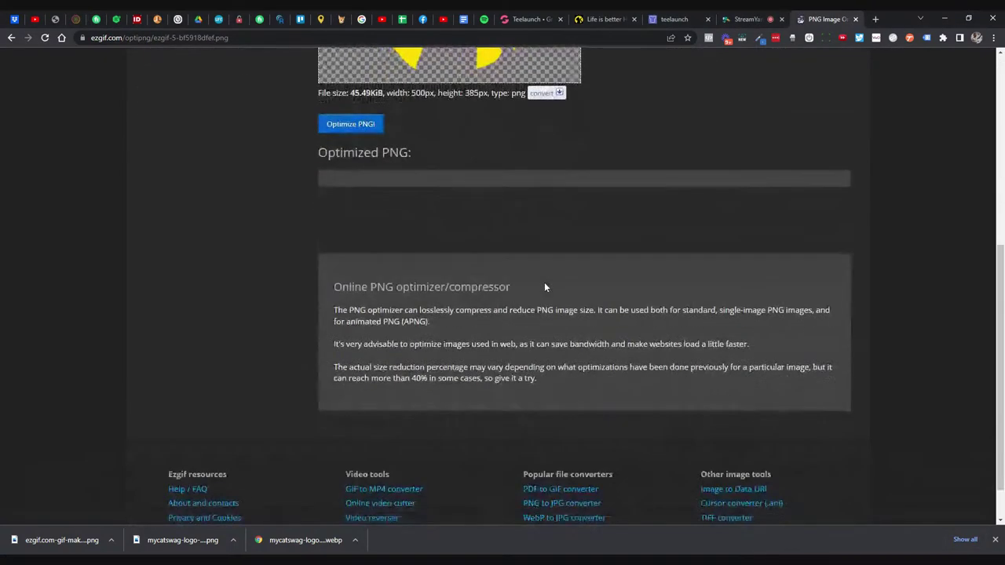
scroll(544, 282, "up", 3)
left_click(379, 330)
Convert the optimized logo to a 500×385 white-background JPG and load it in the resizer
scroll(696, 279, "down", 1)
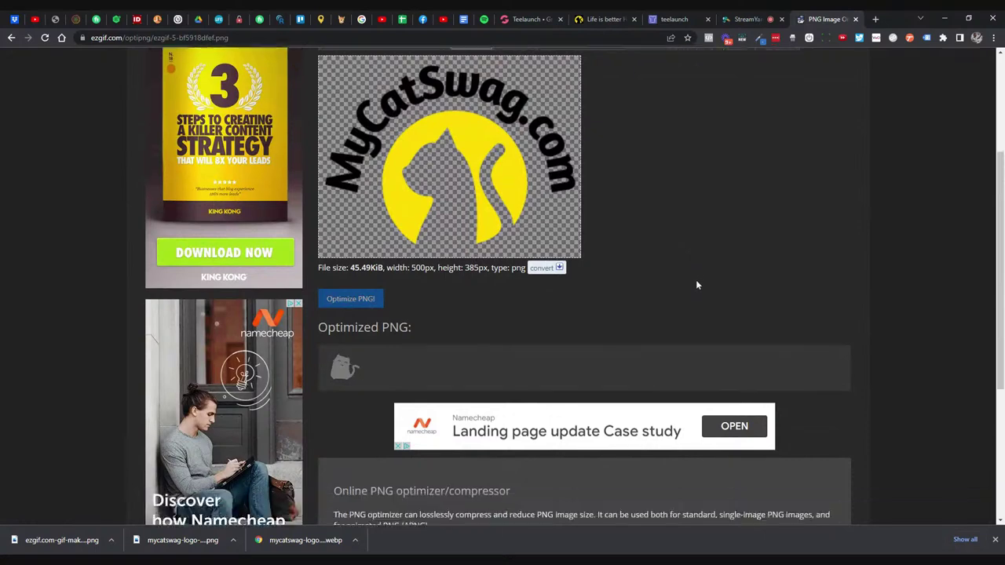
scroll(695, 284, "down", 1)
scroll(691, 285, "down", 3)
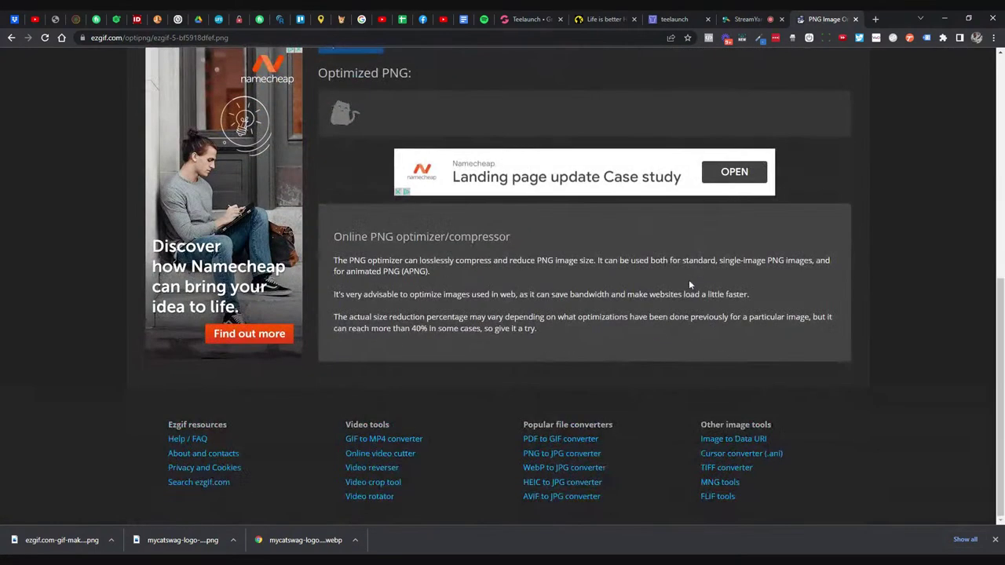
scroll(689, 284, "up", 2)
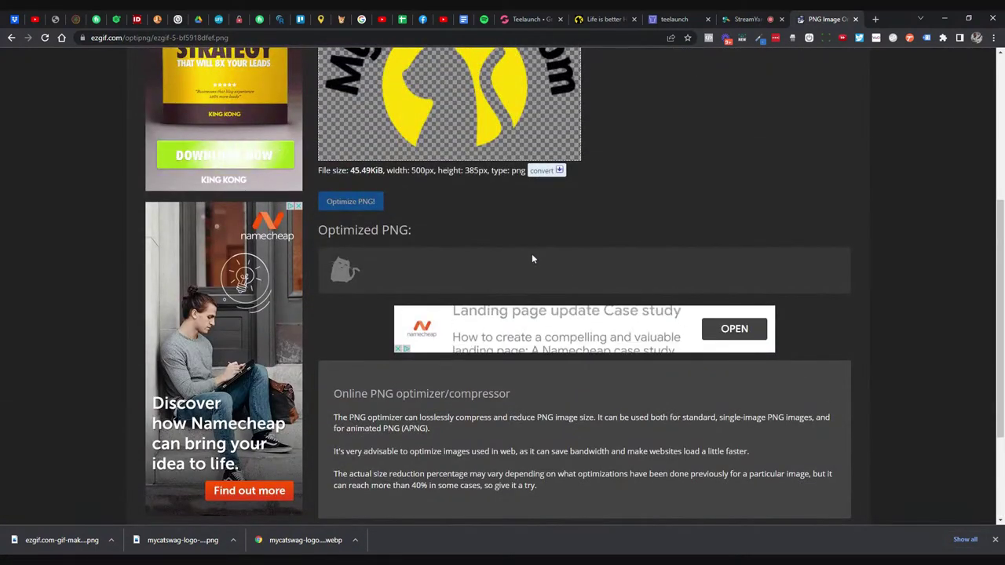
scroll(533, 257, "down", 1)
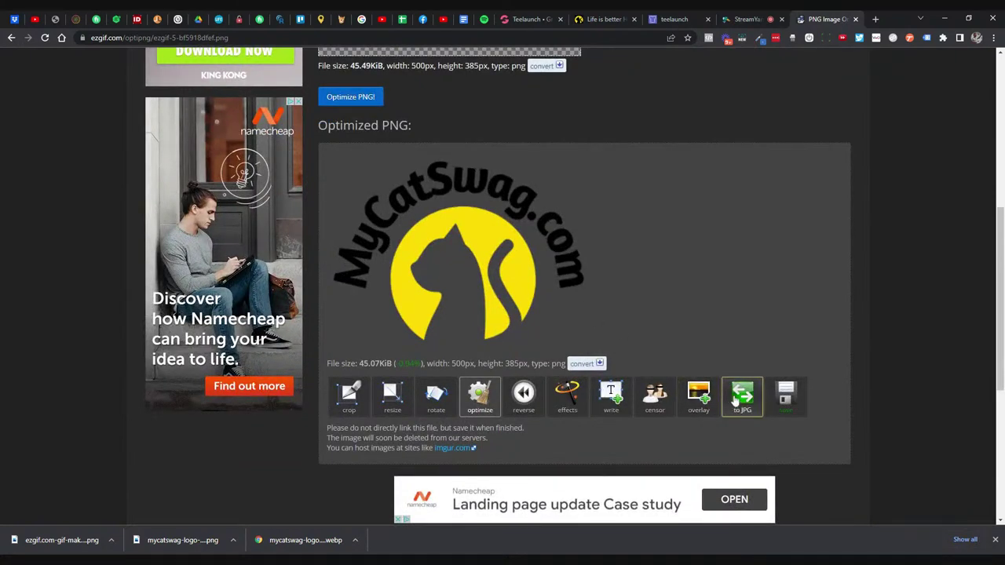
scroll(685, 357, "down", 3)
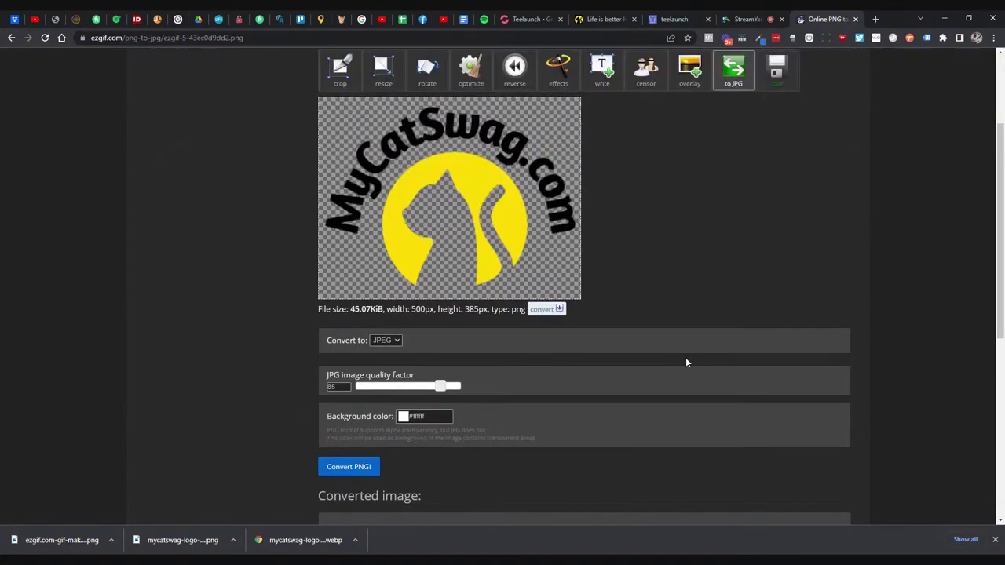
left_click(357, 414)
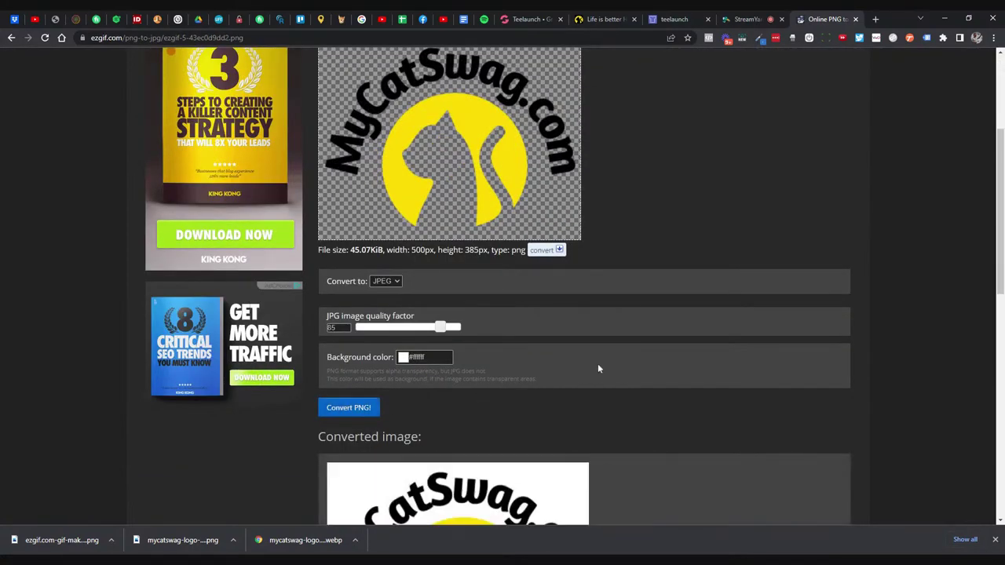
scroll(597, 363, "down", 3)
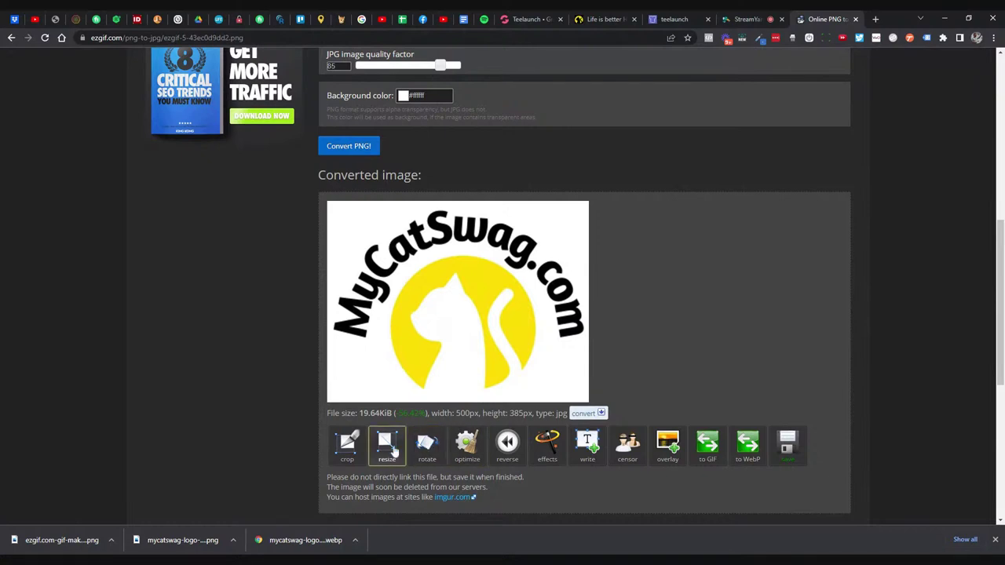
left_click(394, 449)
Resize the logo JPG to 500×500 px with center-and-crop and download the 22.01 KiB result
scroll(431, 314, "down", 2)
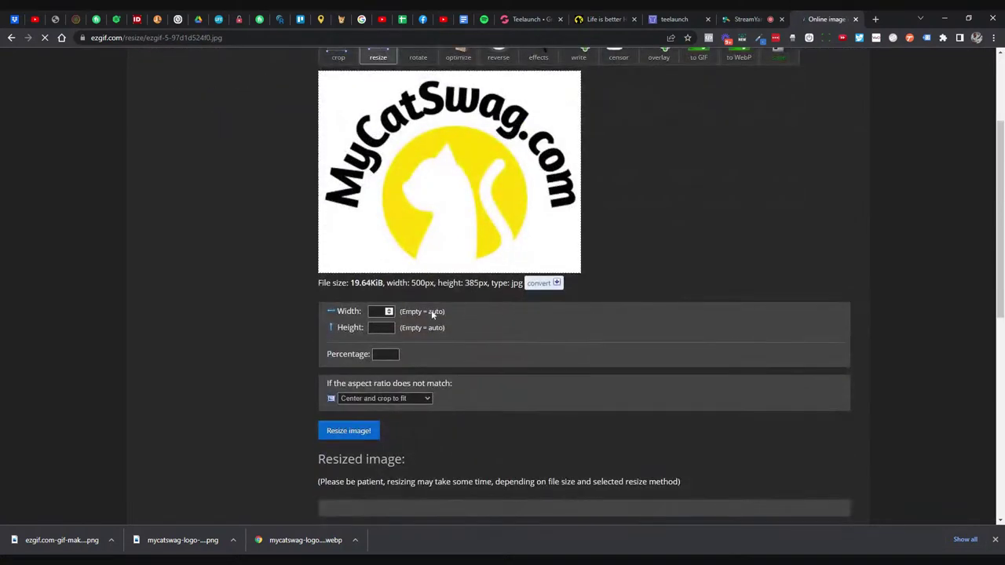
left_click(387, 311)
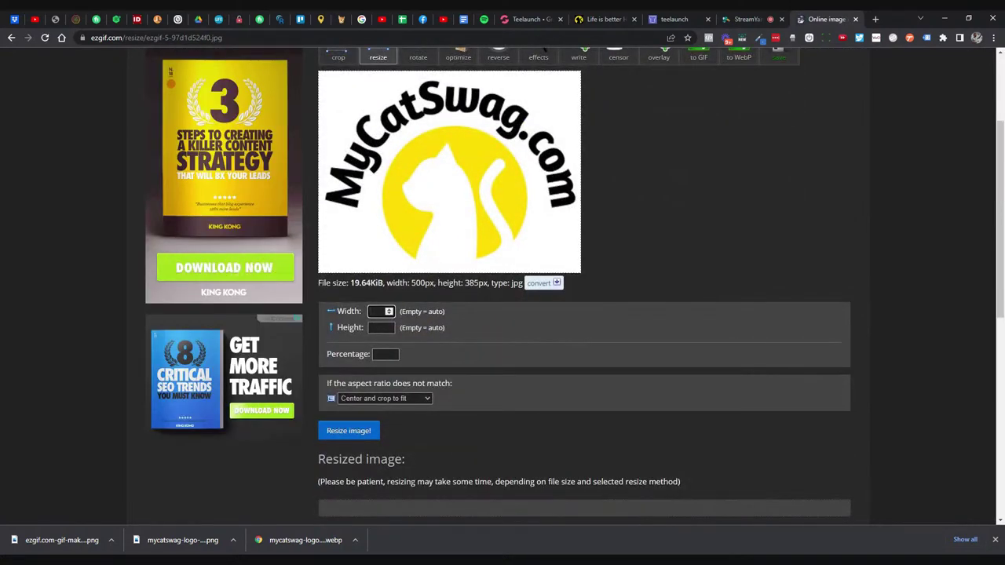
type("500")
key("Tab")
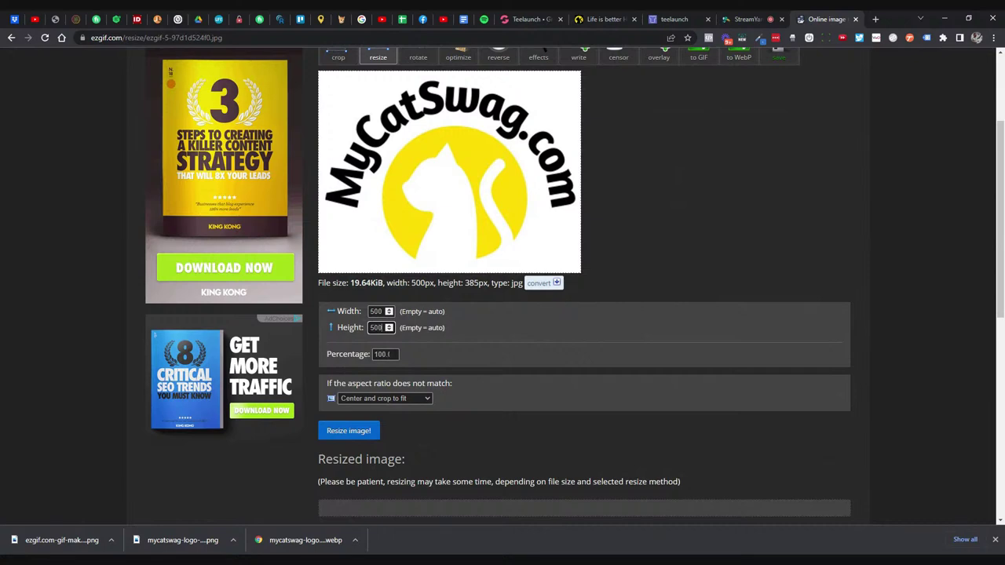
left_click(374, 428)
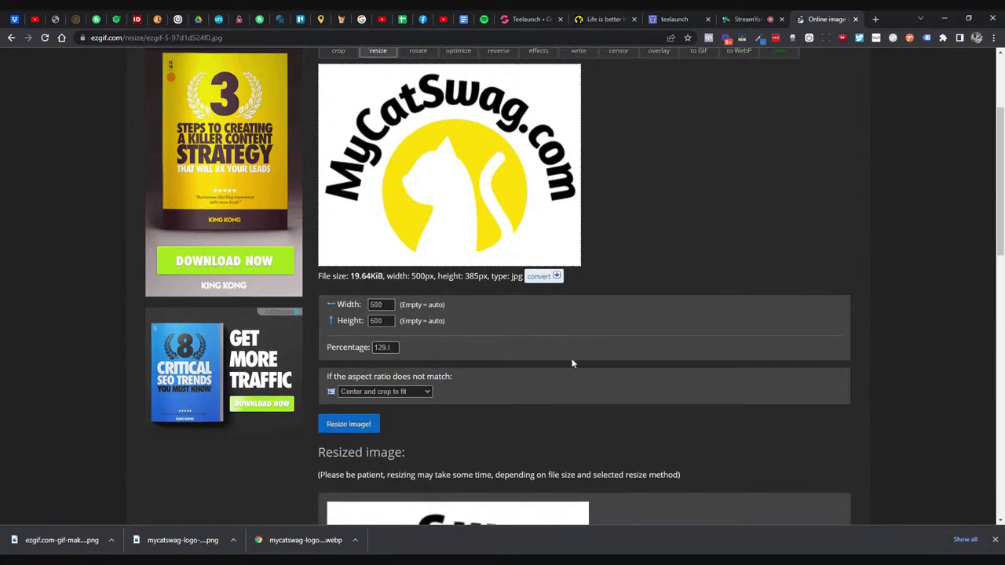
scroll(572, 364, "down", 5)
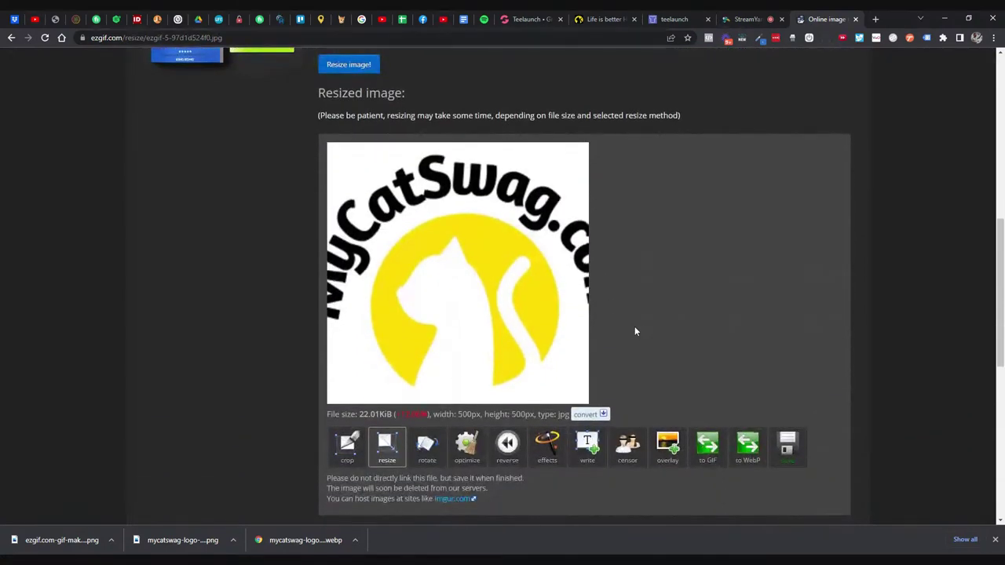
scroll(482, 273, "down", 1)
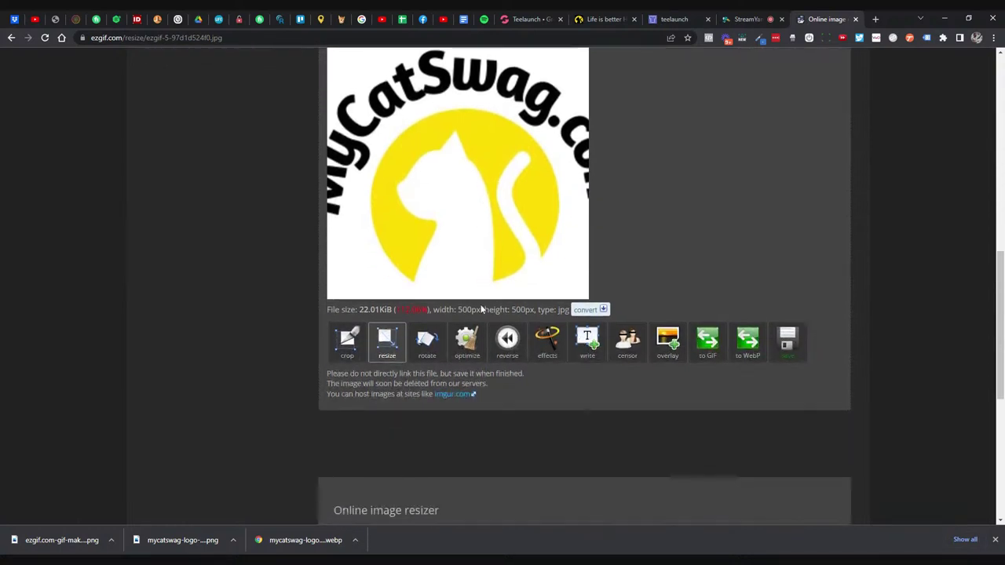
left_click(787, 340)
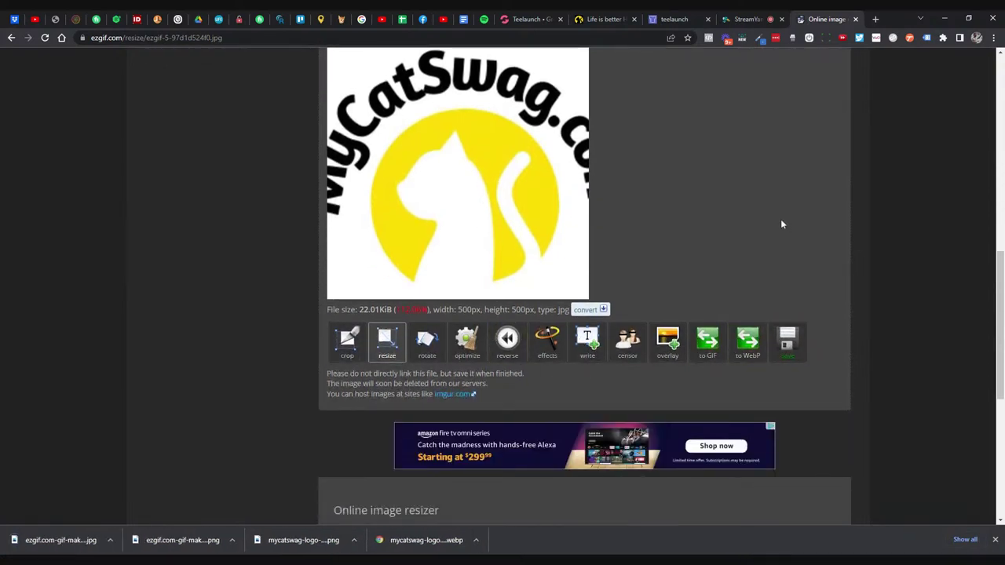
scroll(771, 215, "up", 2)
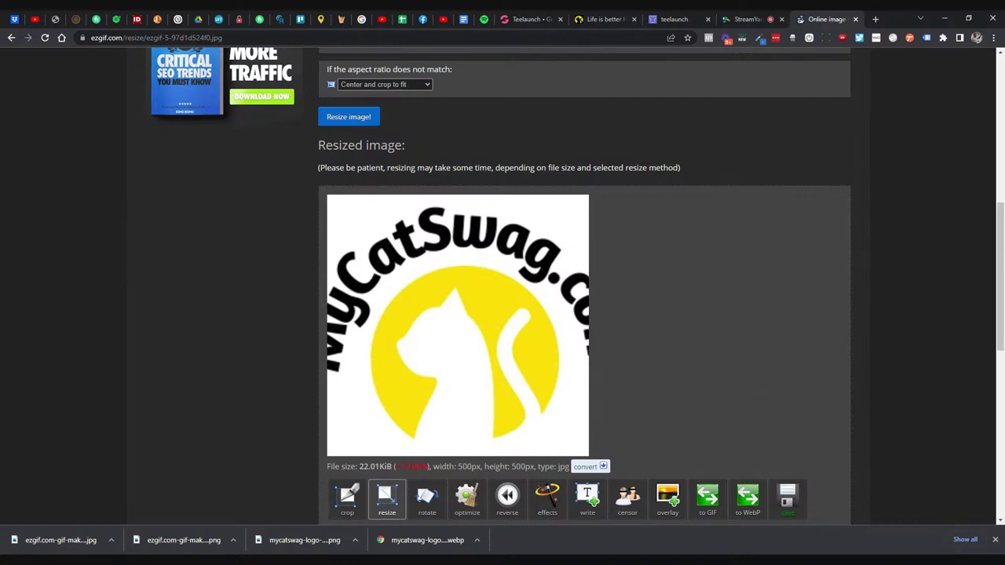
scroll(736, 240, "up", 5)
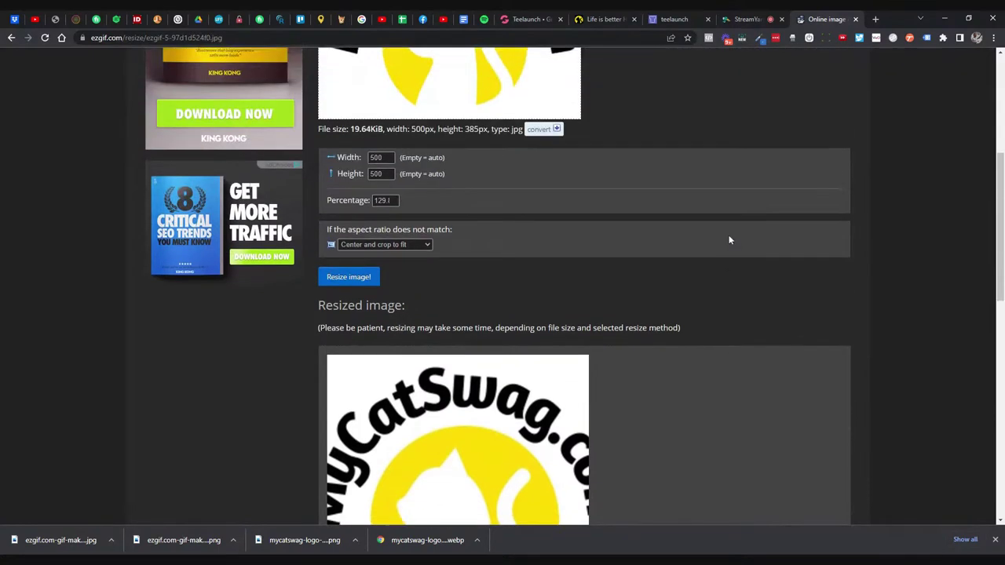
scroll(655, 203, "up", 1)
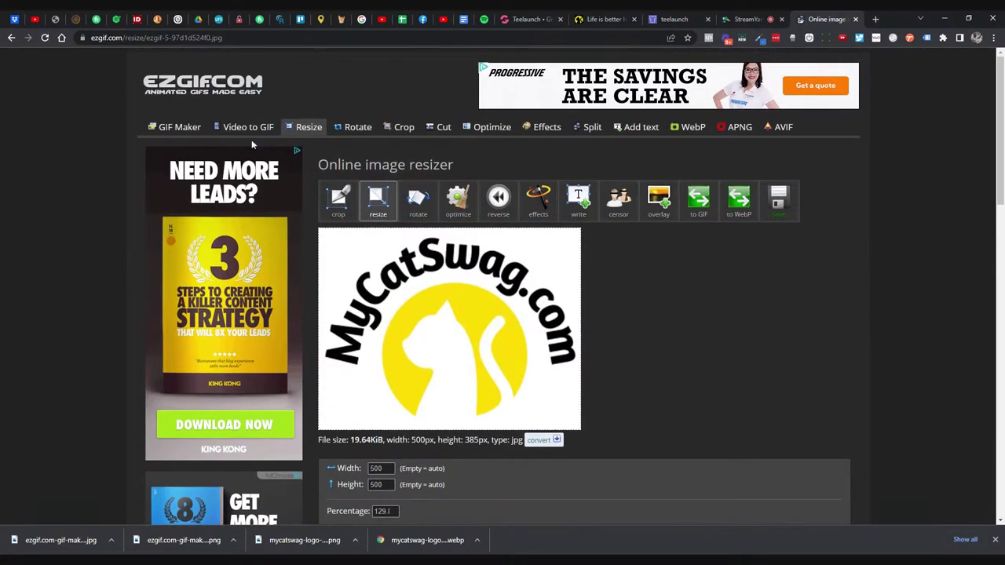
Upload the transparent logo PNG and enlarge it to 1000 px wide (1000×771)
left_click(302, 130)
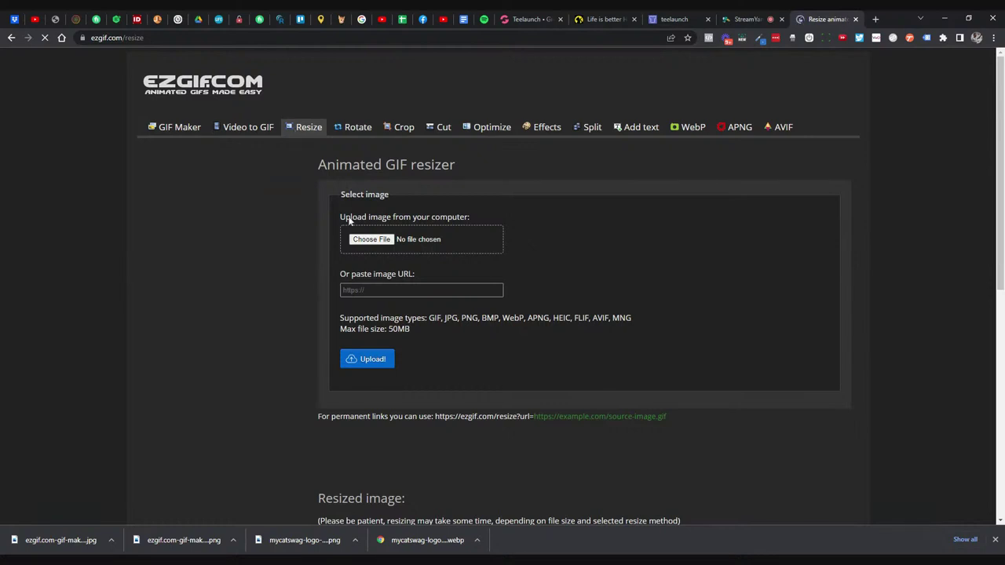
left_click(361, 243)
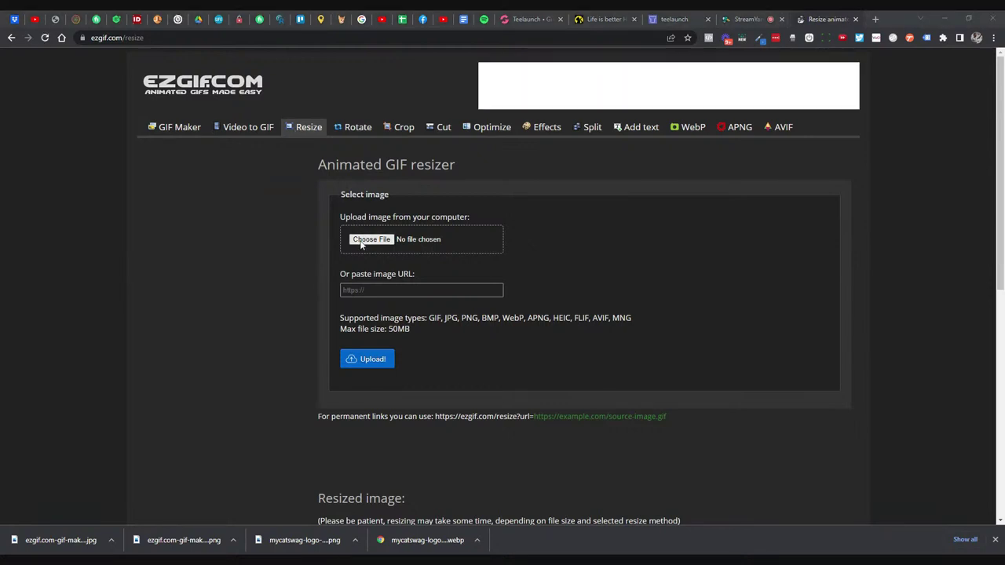
key("Return")
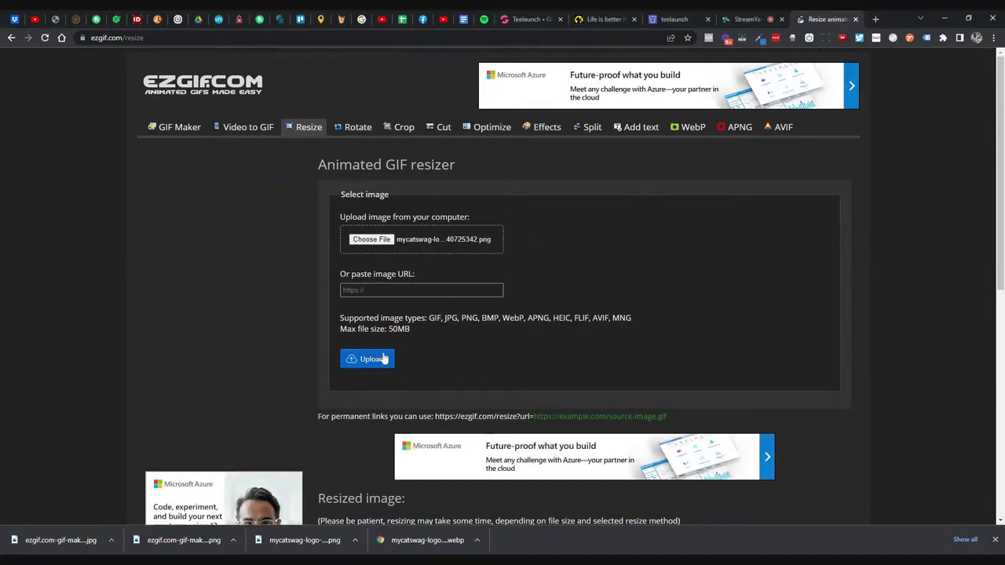
scroll(568, 269, "down", 2)
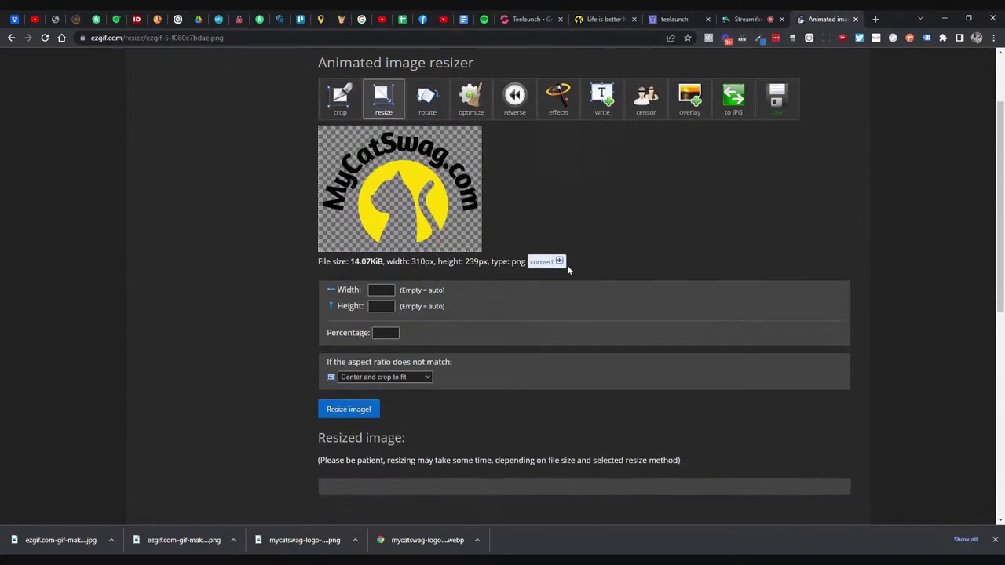
left_click(381, 234)
type("1")
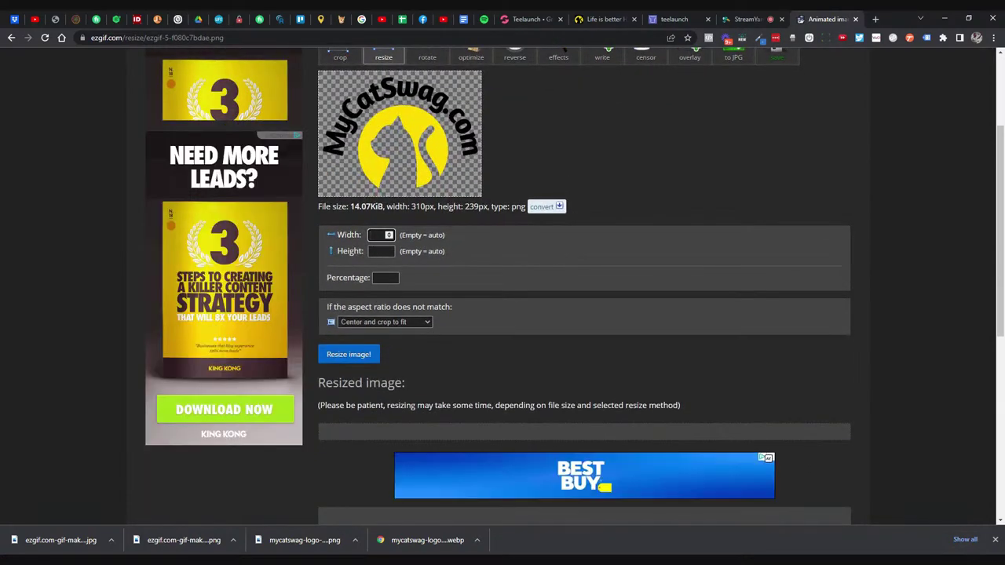
type("000")
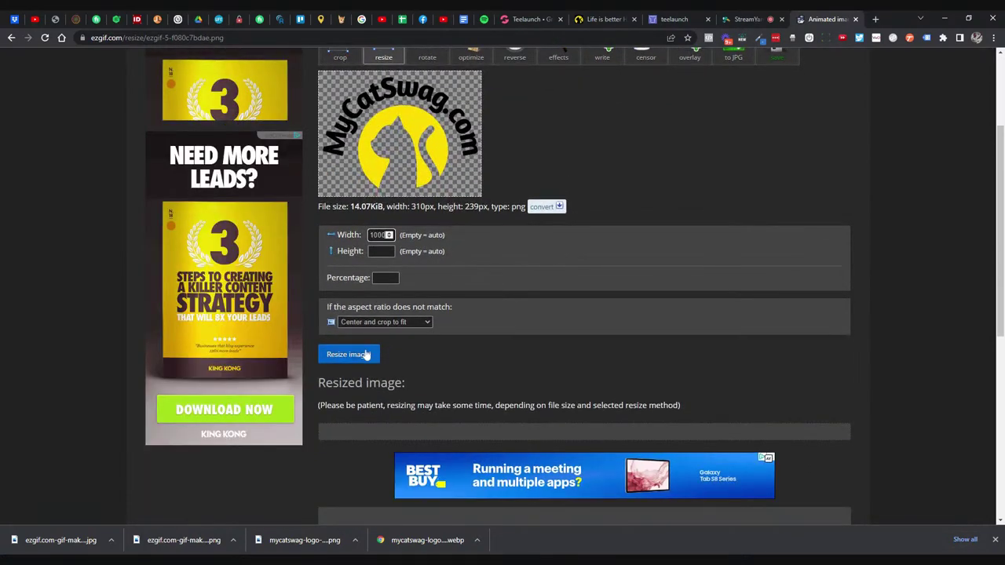
left_click(348, 354)
scroll(635, 269, "down", 5)
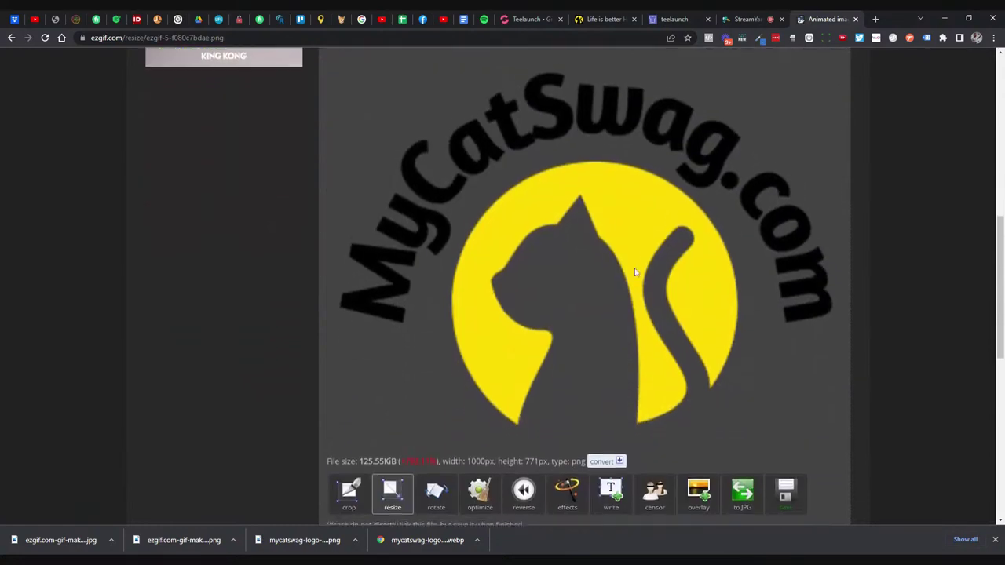
Crop the enlarged logo to a 675×675 square around the yellow cat circle
left_click(350, 454)
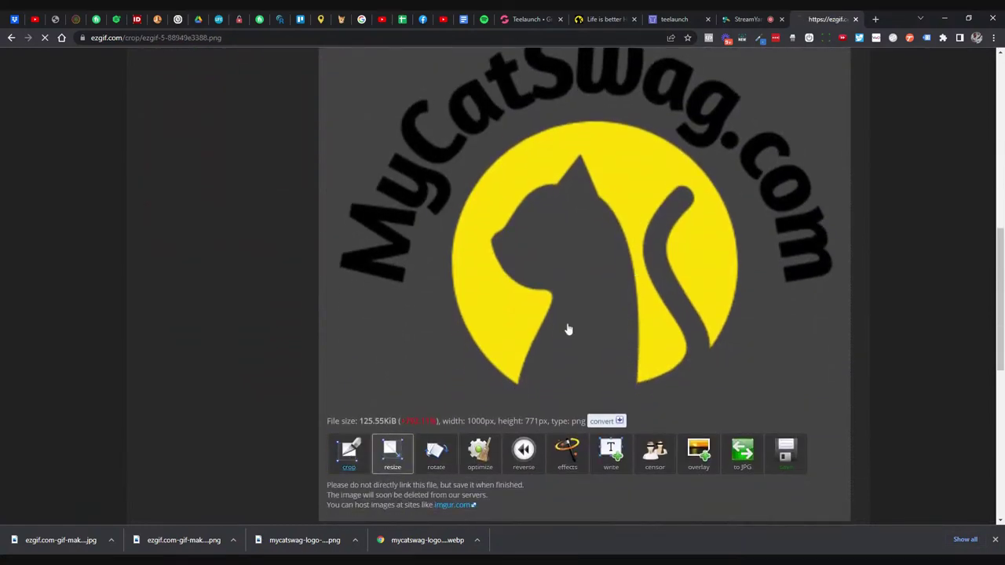
scroll(558, 319, "down", 5)
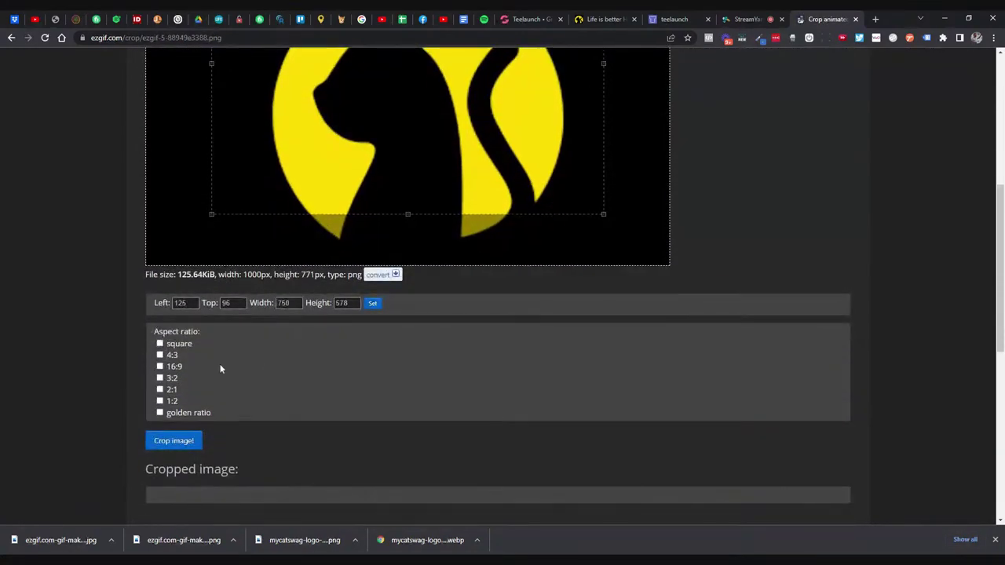
left_click(160, 343)
scroll(545, 345, "up", 3)
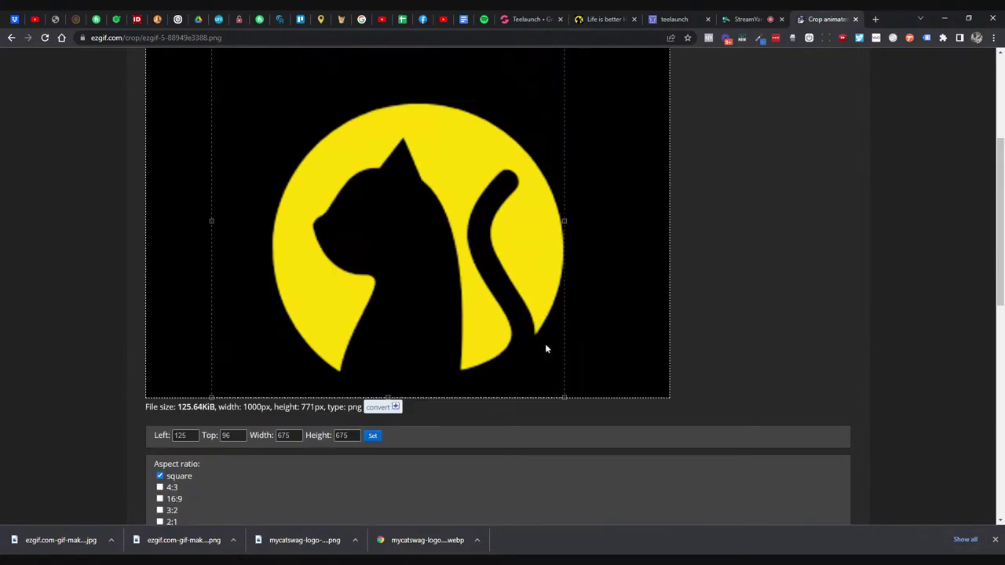
mouse_move(488, 298)
left_mouse_down()
mouse_move(512, 284)
mouse_move(503, 287)
left_mouse_up()
scroll(464, 293, "up", 2)
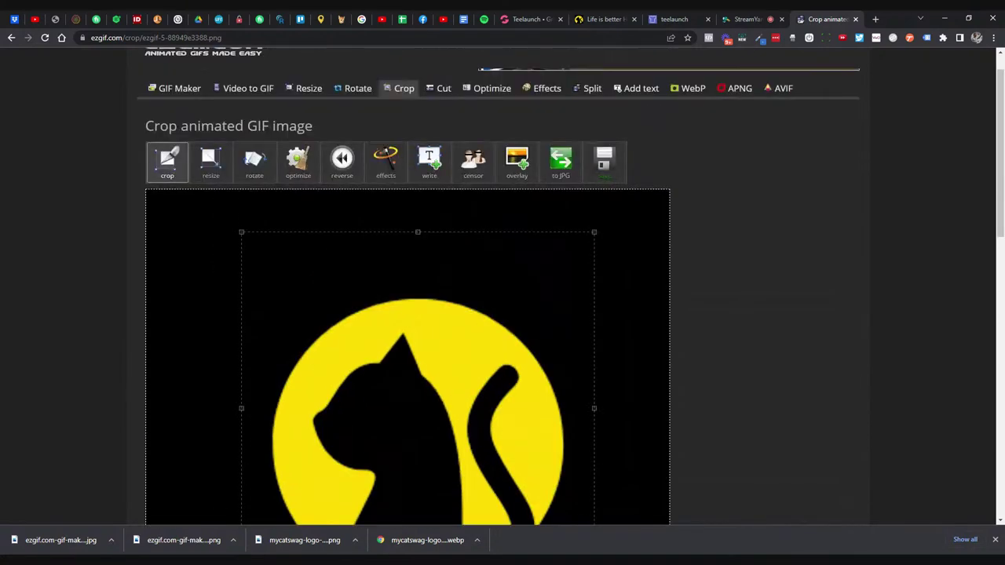
scroll(465, 294, "down", 5)
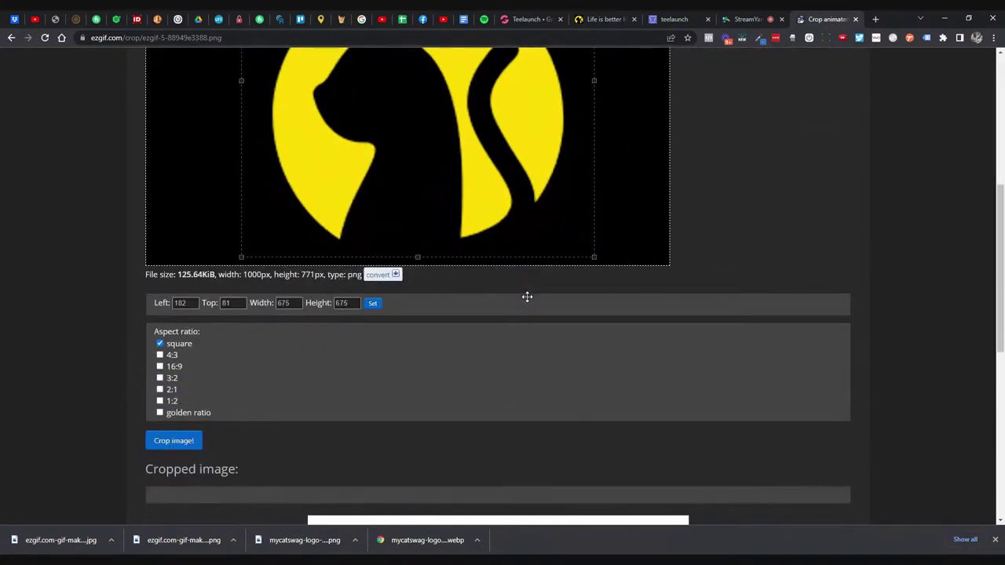
scroll(526, 296, "up", 1)
scroll(524, 259, "up", 2)
left_click_drag(520, 299, 495, 326)
scroll(576, 271, "down", 1)
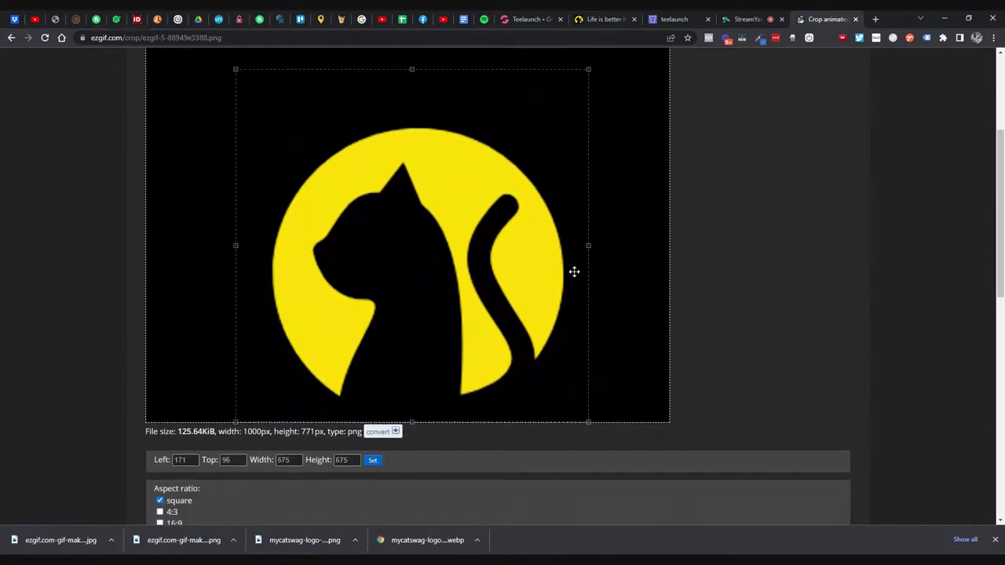
left_click_drag(547, 269, 538, 274)
scroll(538, 283, "down", 2)
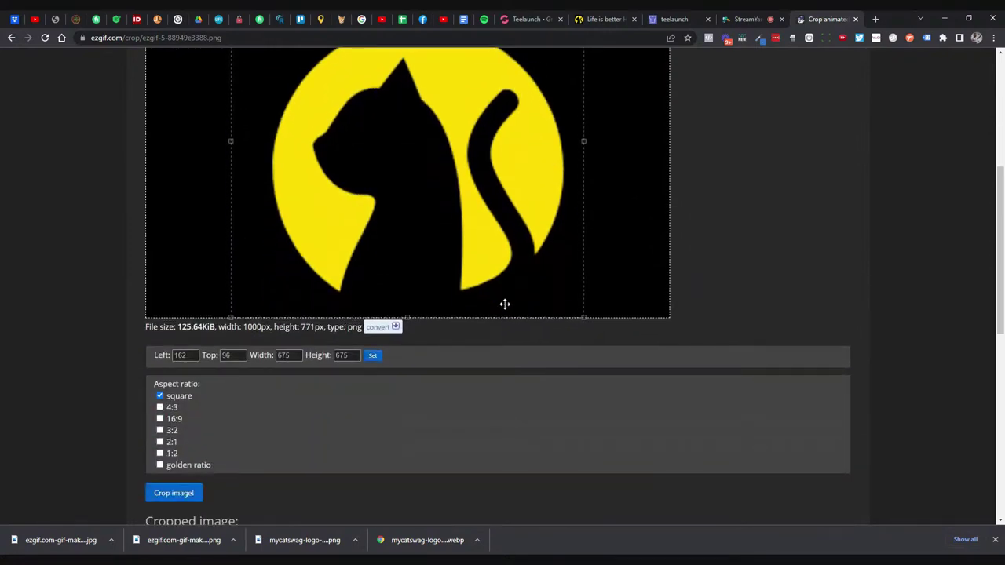
left_click(167, 390)
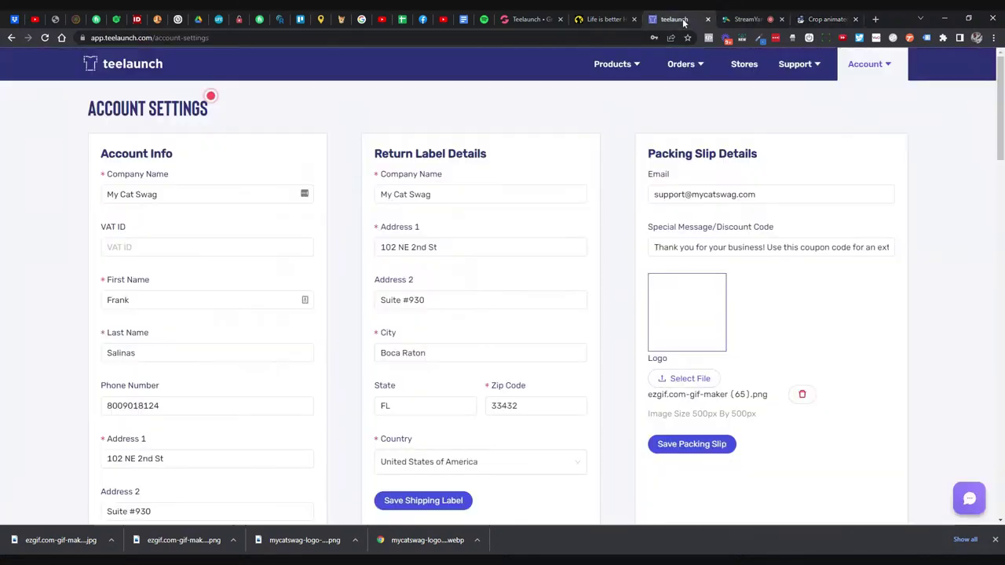
Upload the square logo as the packing slip logo and save the packing slip
left_click(673, 19)
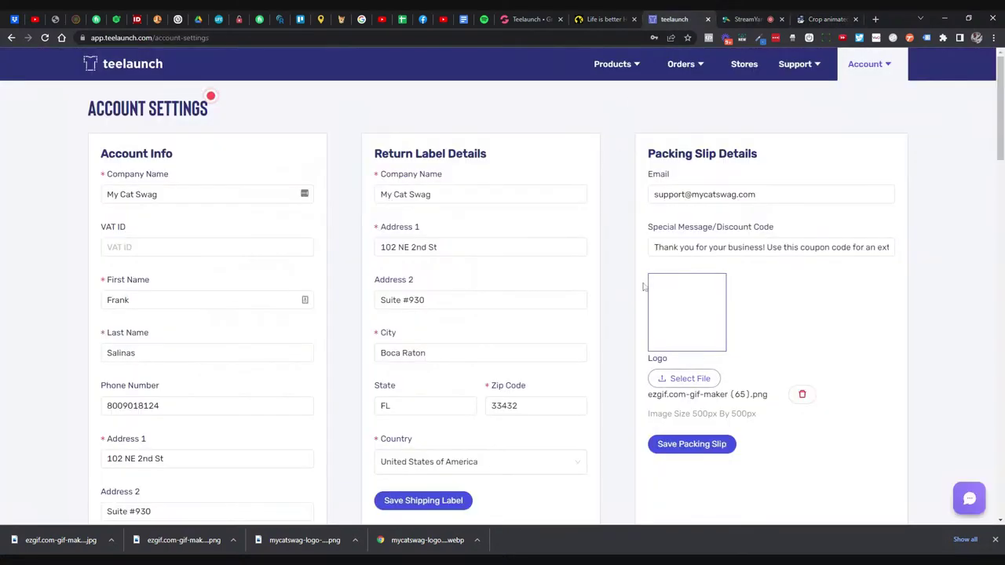
left_click(682, 380)
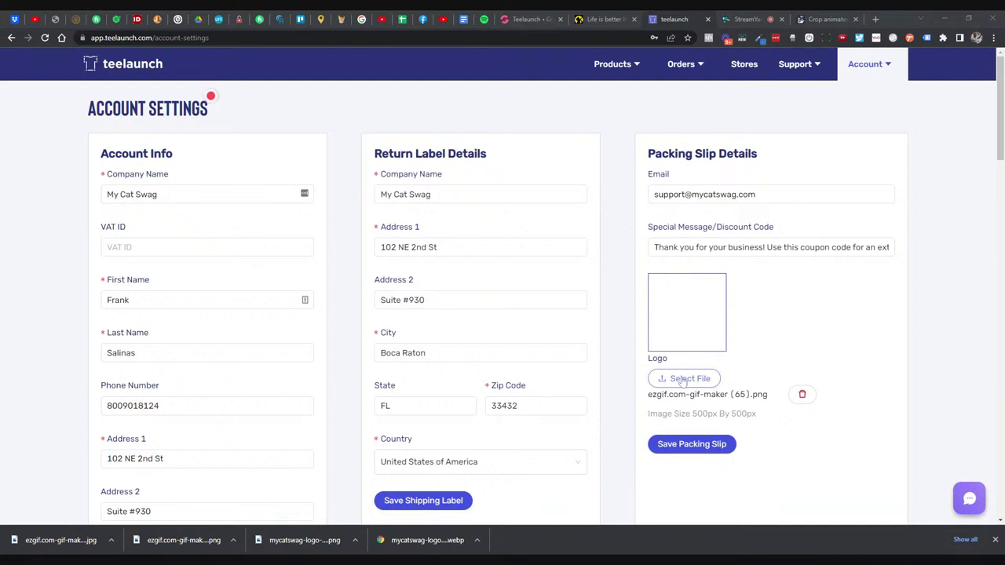
key("Return")
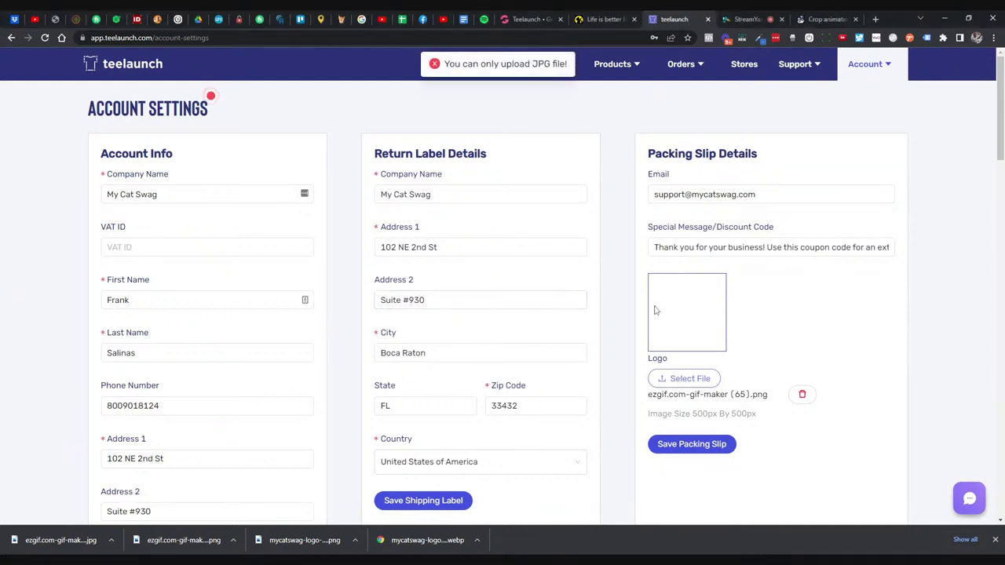
left_click(672, 382)
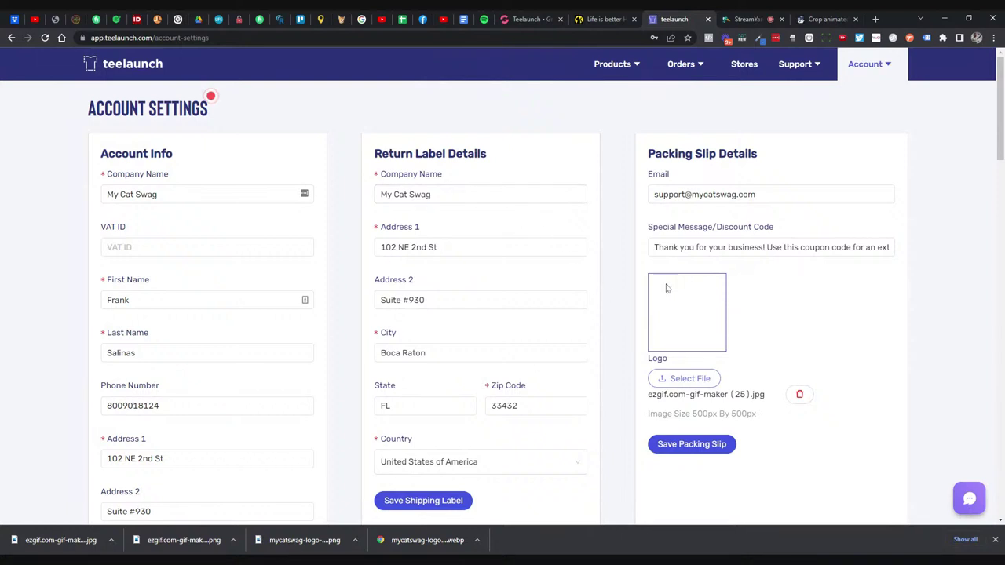
left_click(692, 444)
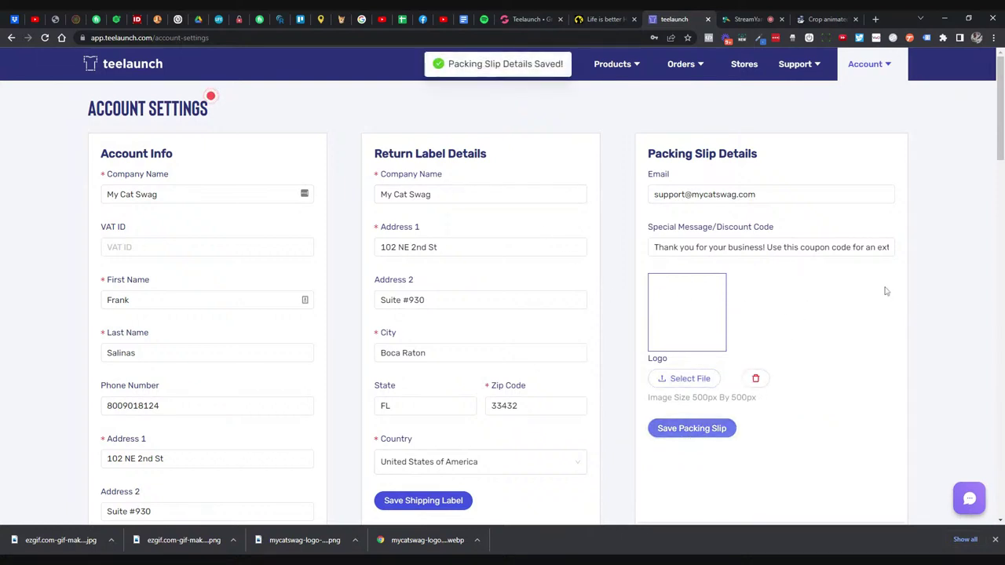
scroll(863, 285, "down", 1)
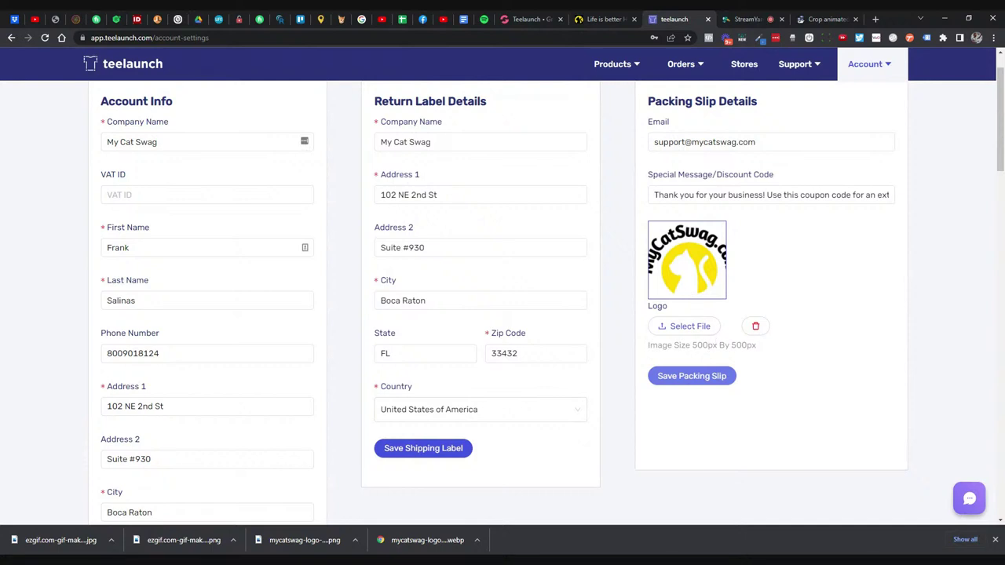
left_click_drag(697, 345, 807, 347)
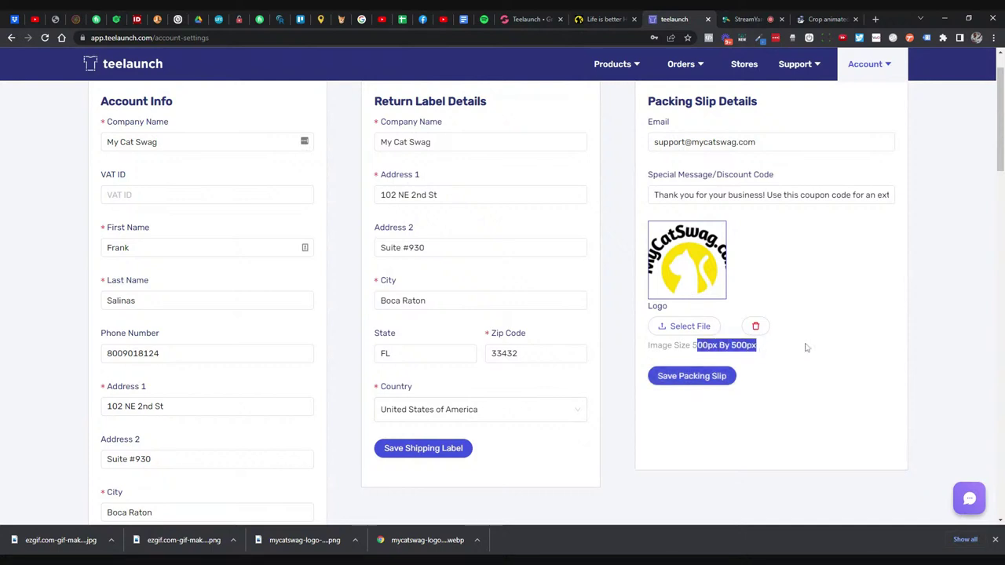
left_click(799, 341)
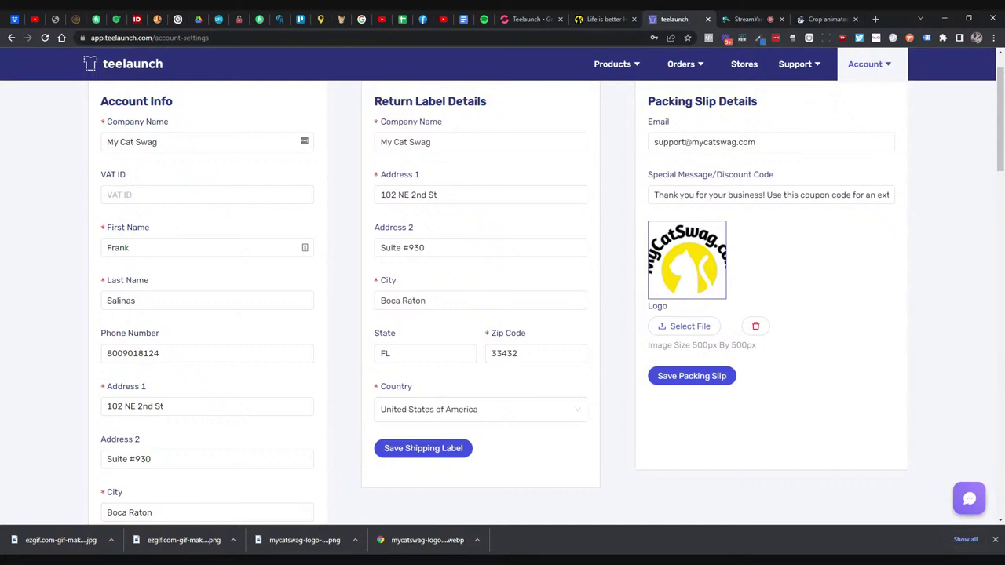
Add '15% off your order today! Code: TY15' and 'Visit mycatswag.com today!' to the special message and save
left_click(748, 194)
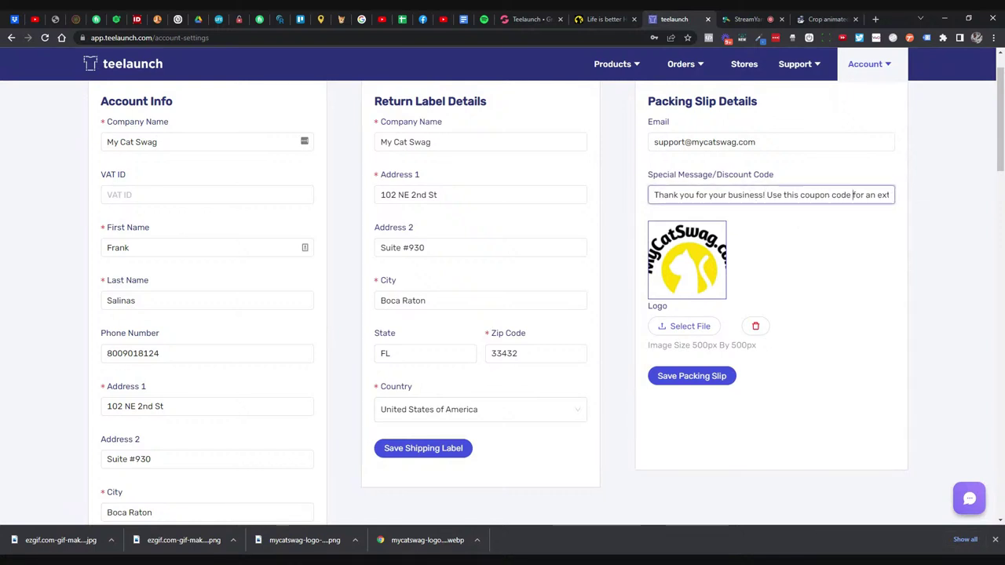
type("ra 15% off your order today! Code: TY15")
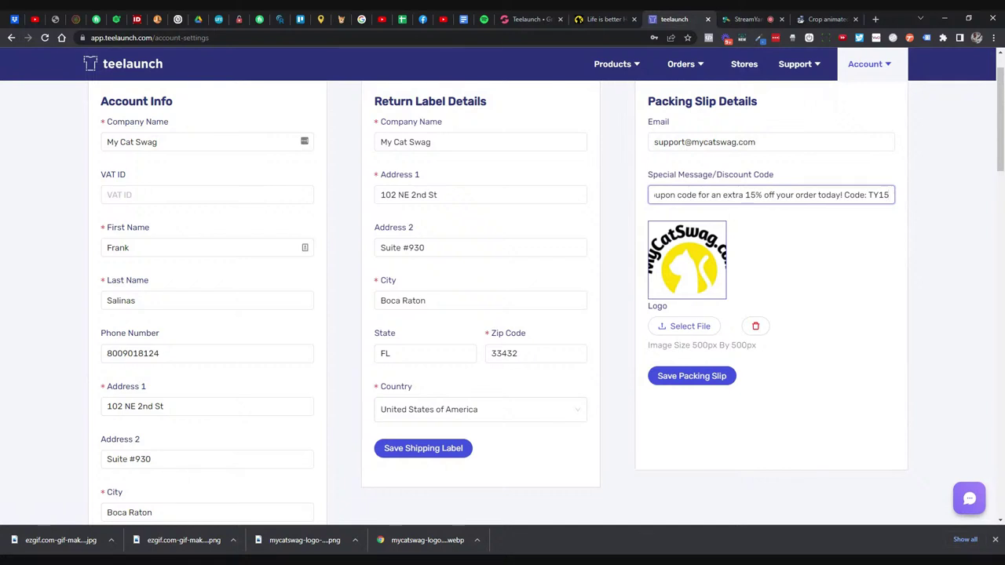
double_click(722, 142)
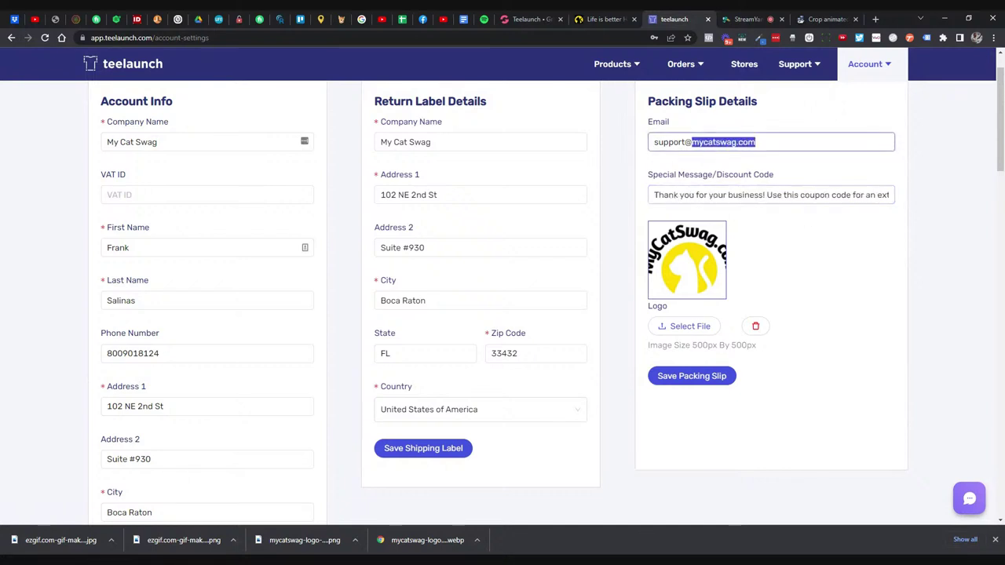
left_click(816, 194)
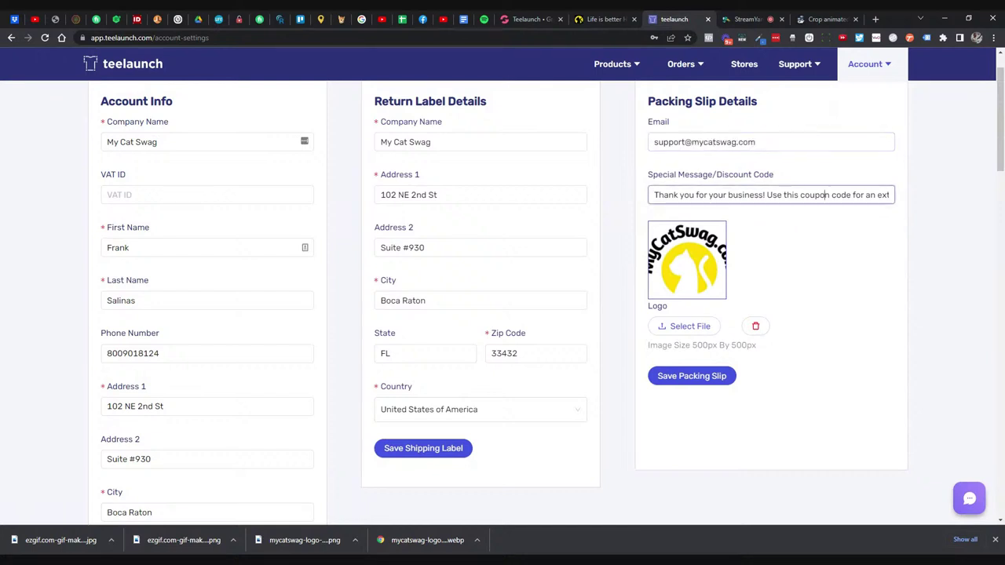
key("End")
type("V")
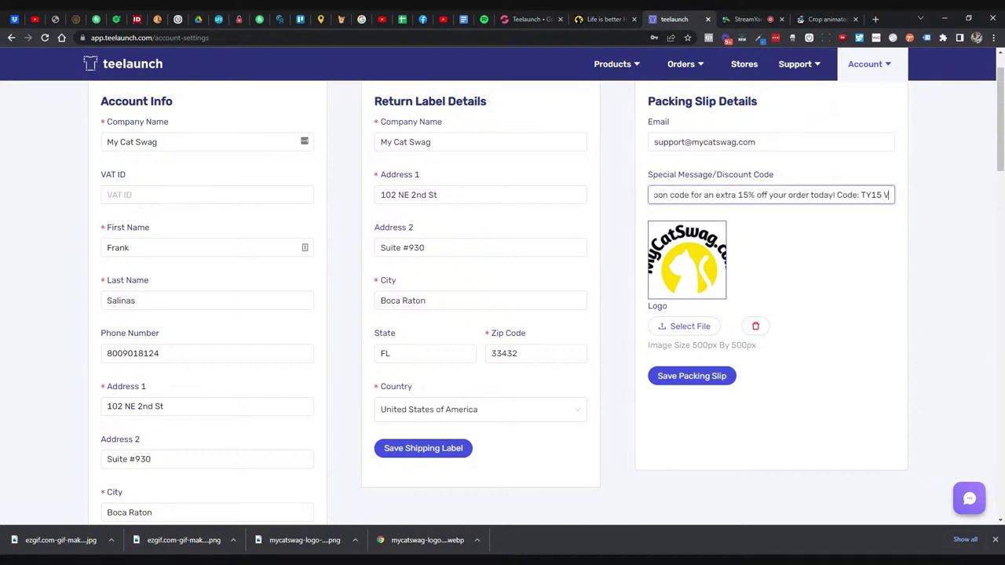
type("isit mycatswag.com today!@")
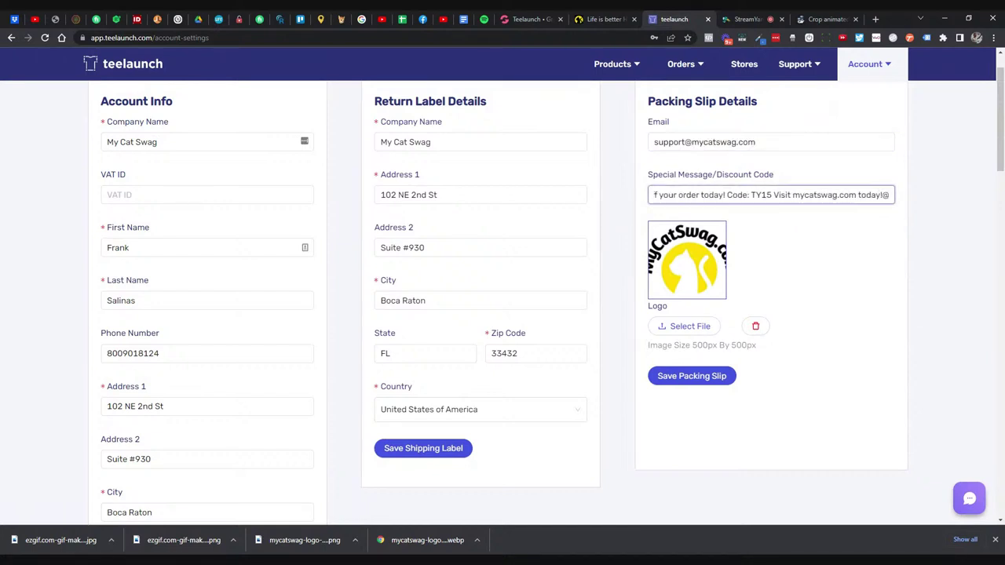
key("BackSpace")
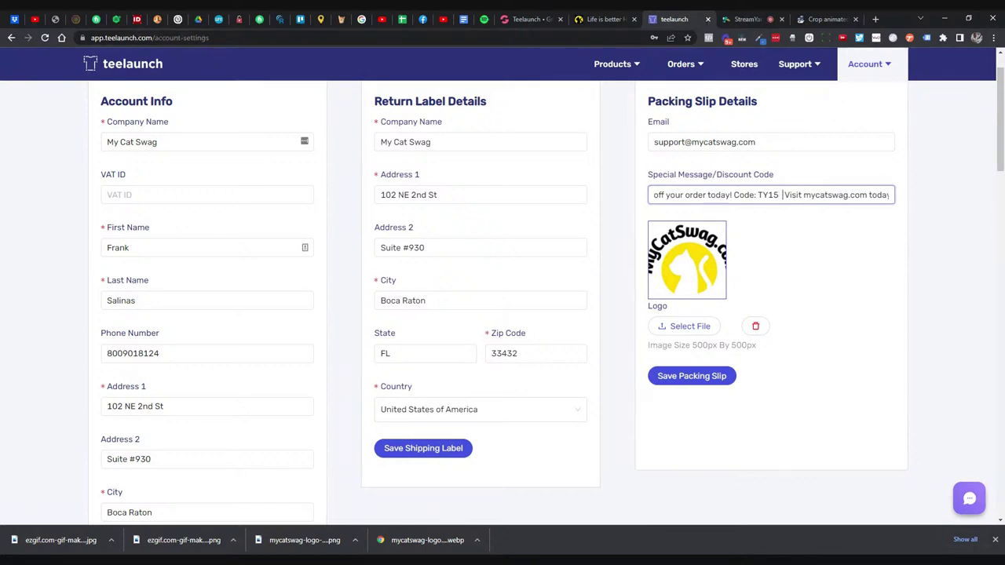
key("Delete")
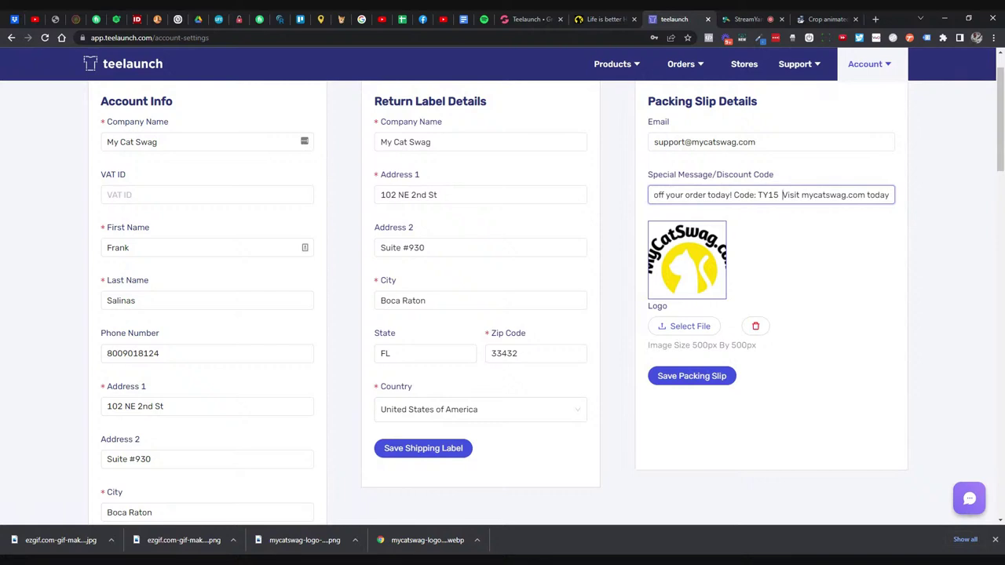
type("->")
type(" <-")
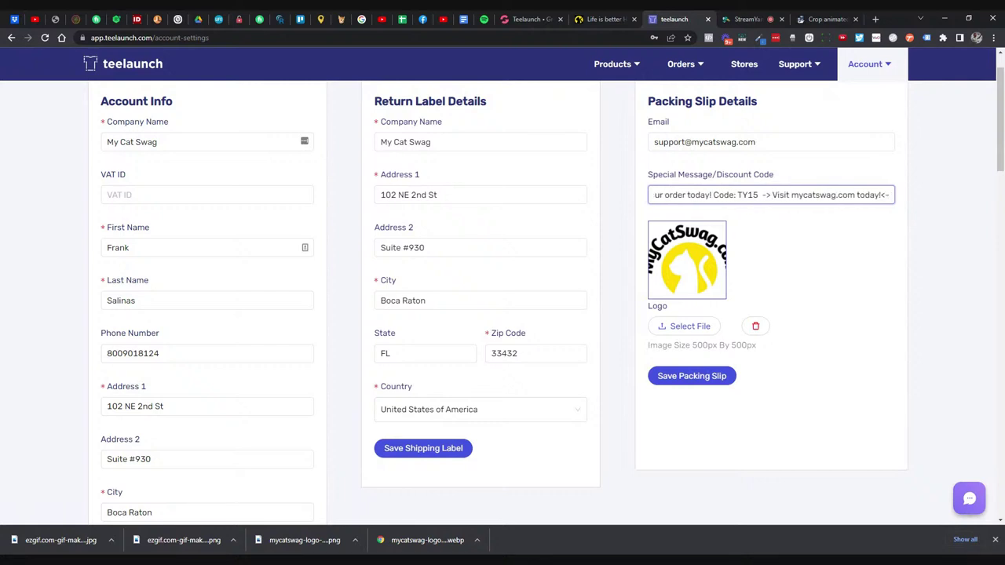
left_click(697, 378)
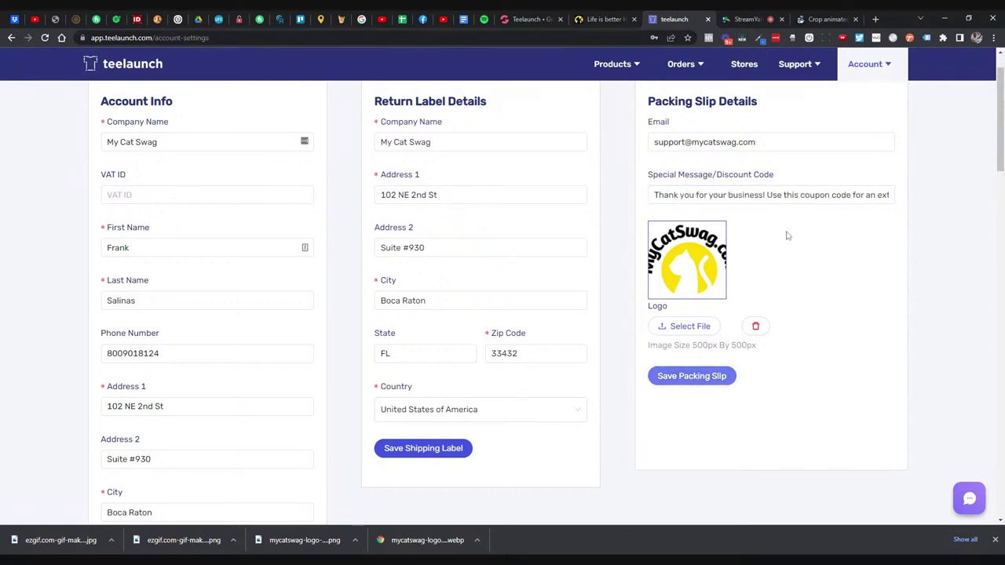
Fix the message arrows to read 'Code: TY15 -> Visit mycatswag.com today!' and save again
left_click(783, 194)
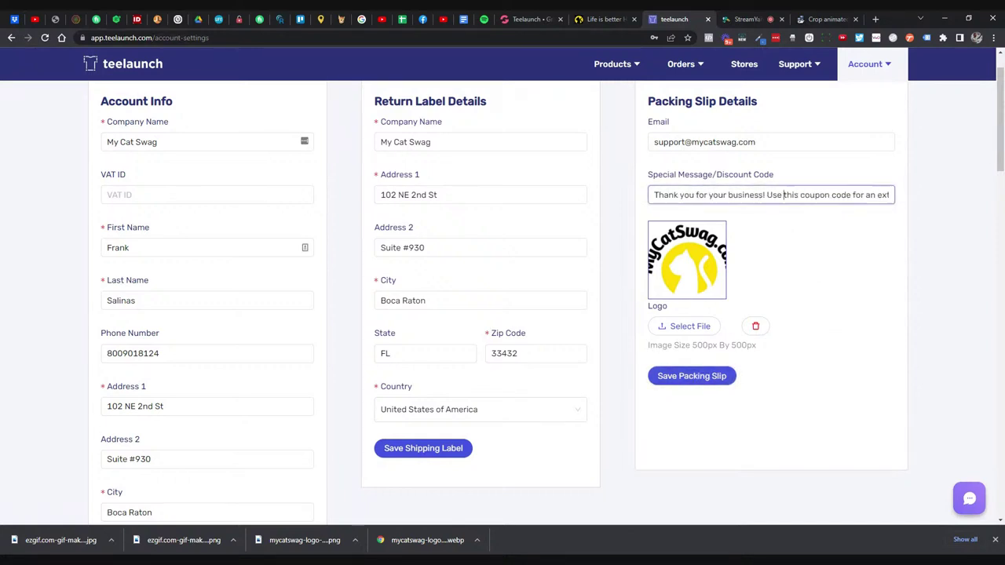
key("End")
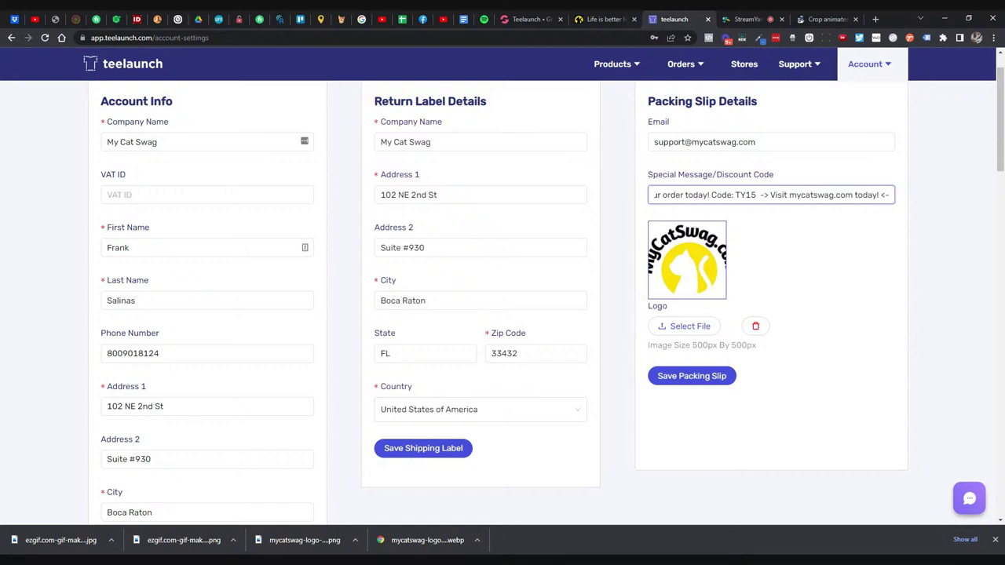
key("BackSpace")
key("BackSpace")
key("BackSpace")
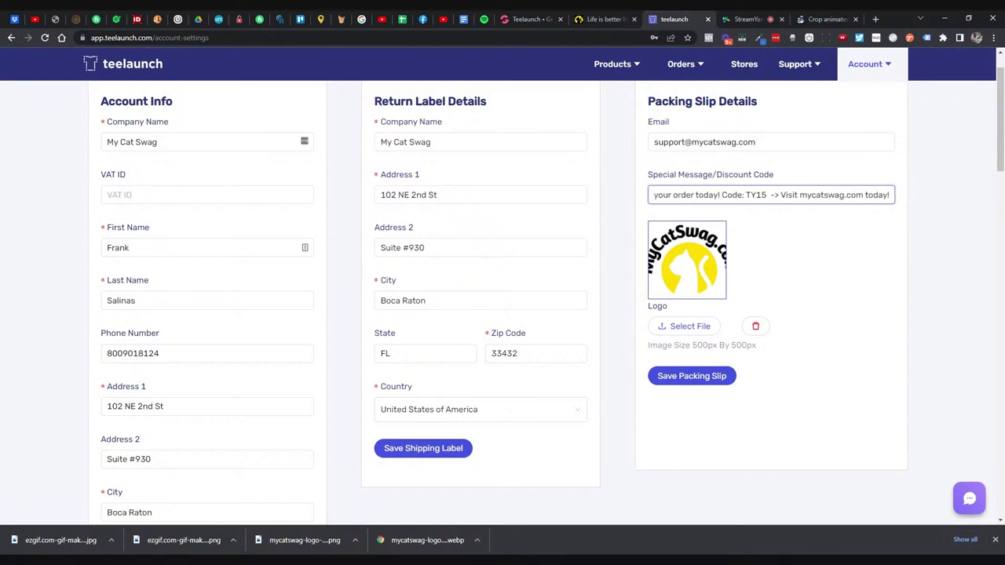
left_click(821, 195)
key("Delete")
key("Delete")
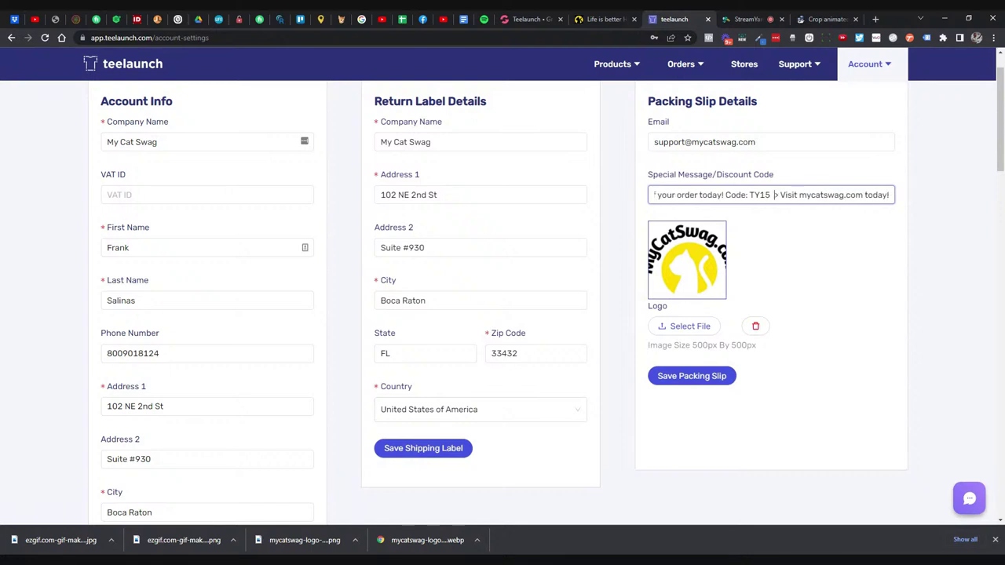
left_click(730, 380)
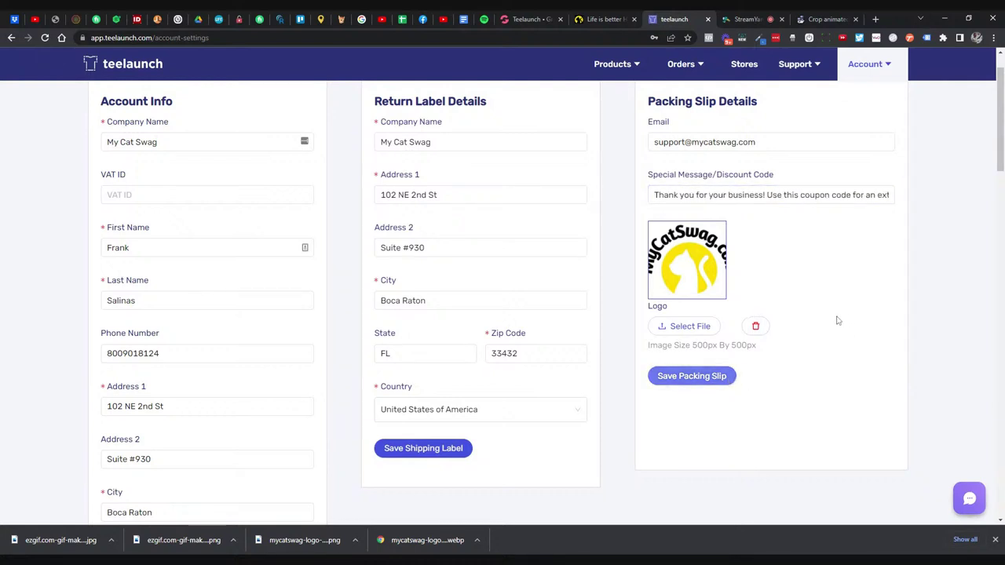
scroll(835, 314, "down", 3)
scroll(835, 314, "up", 4)
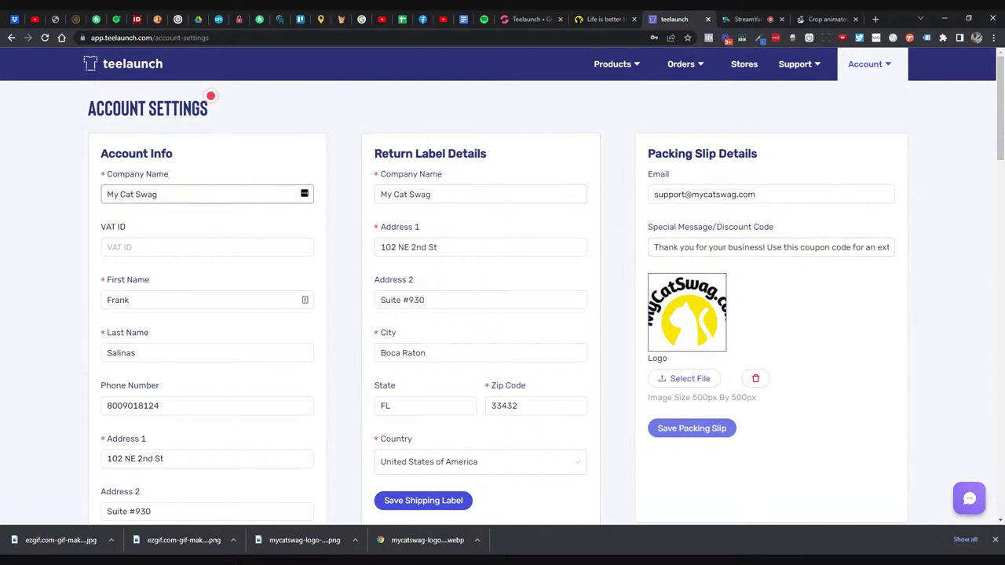
scroll(288, 232, "down", 2)
scroll(288, 231, "up", 2)
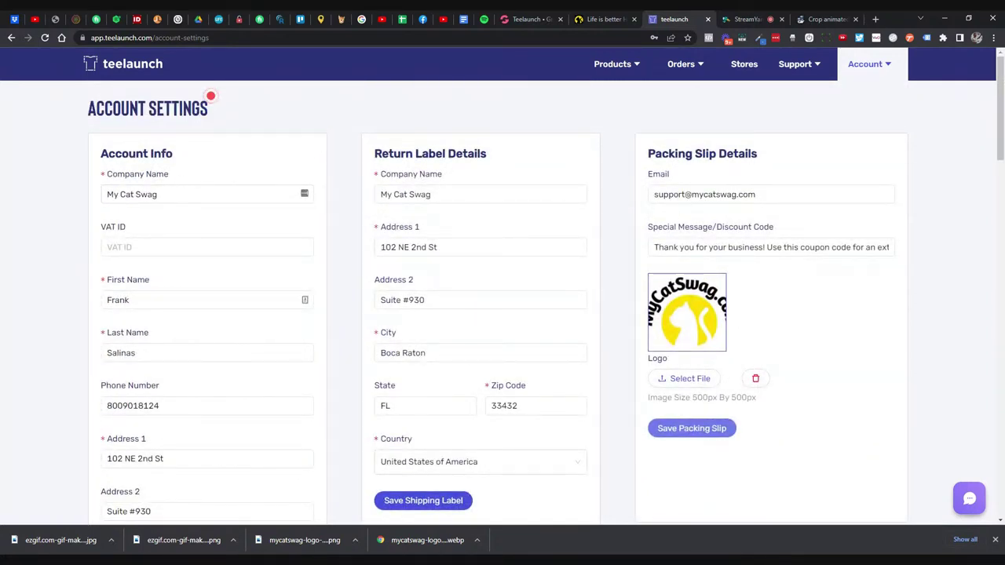
left_click_drag(652, 247, 945, 243)
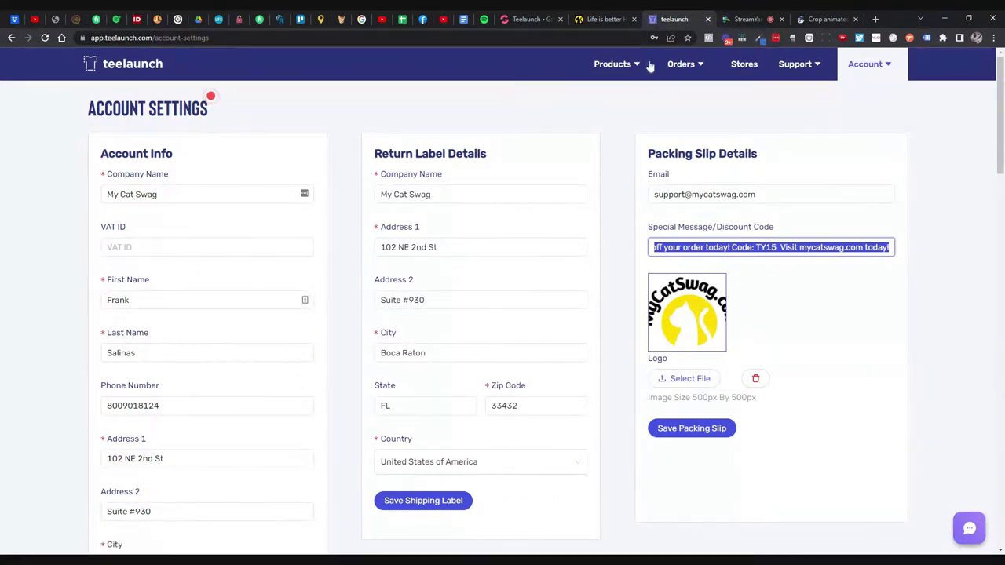
Find coupon TY15 (quantity 99999, expiring 04-17-2029) in GrooveKart's Discounts list
left_click(609, 22)
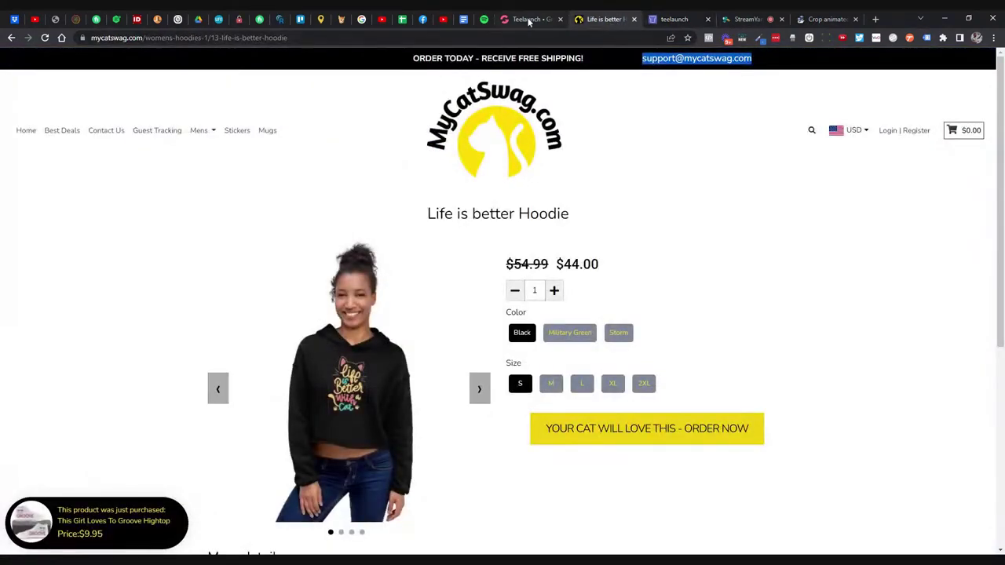
key("ctrl+shift+Tab")
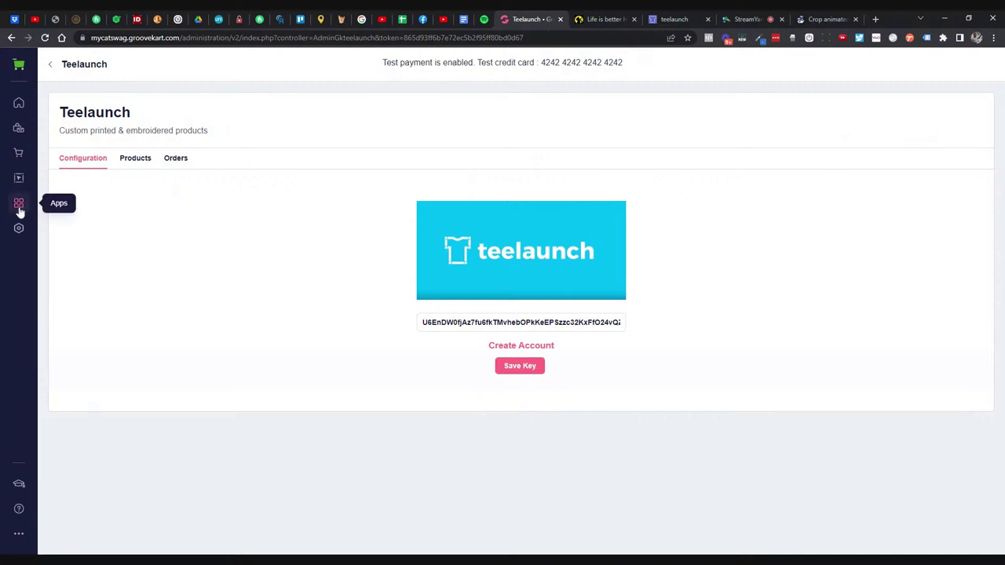
left_click(19, 132)
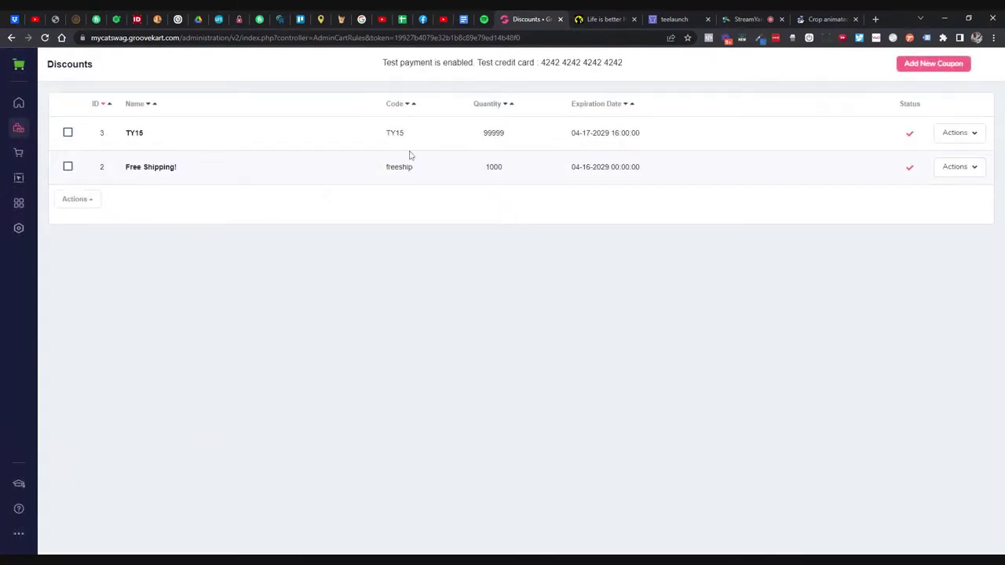
double_click(397, 134)
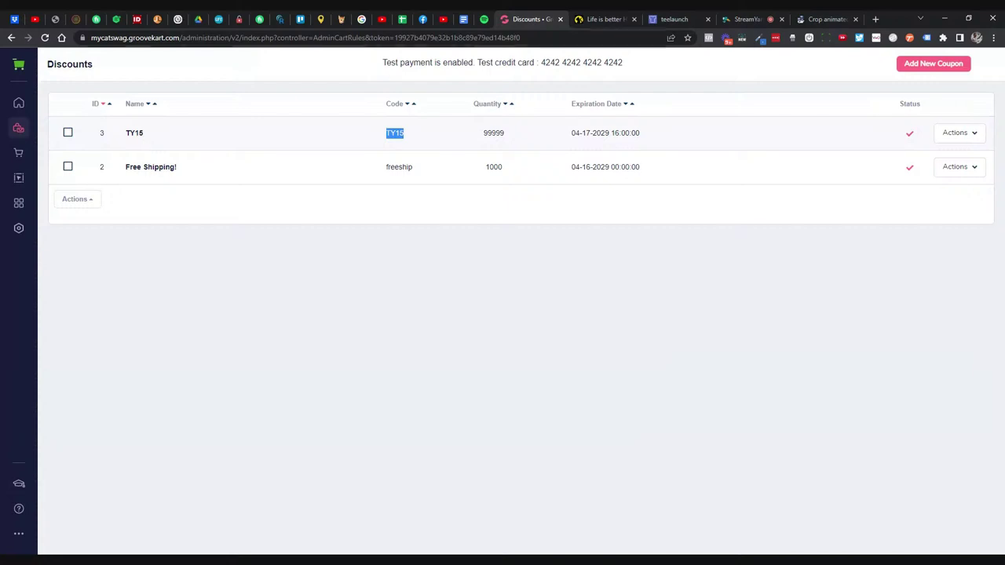
Set Teelaunch's Daily Max Charge Limit to 100 with the Daily Charge Limit switched on
left_click(658, 29)
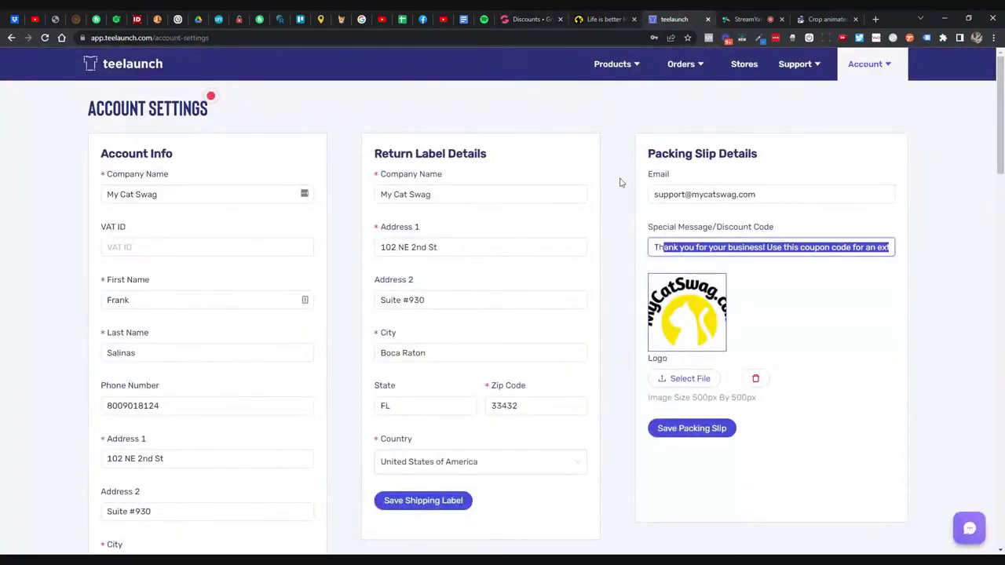
scroll(375, 184, "down", 2)
scroll(369, 196, "down", 5)
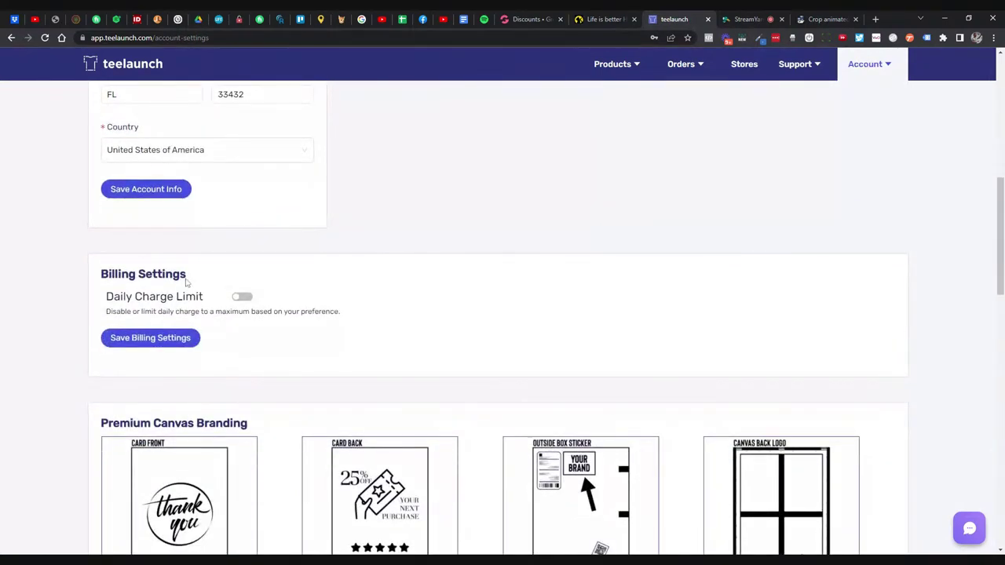
left_click_drag(120, 296, 197, 297)
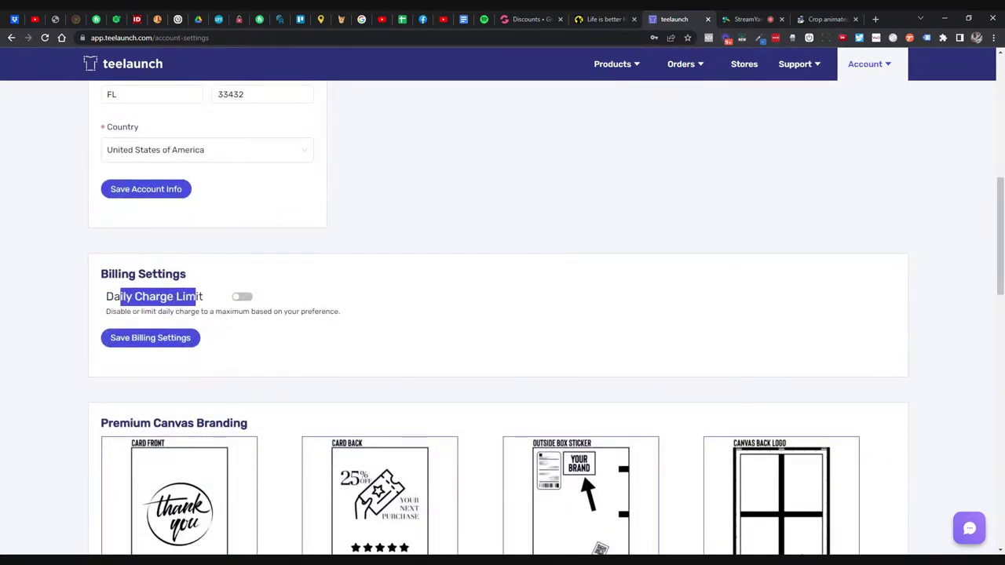
left_click(238, 297)
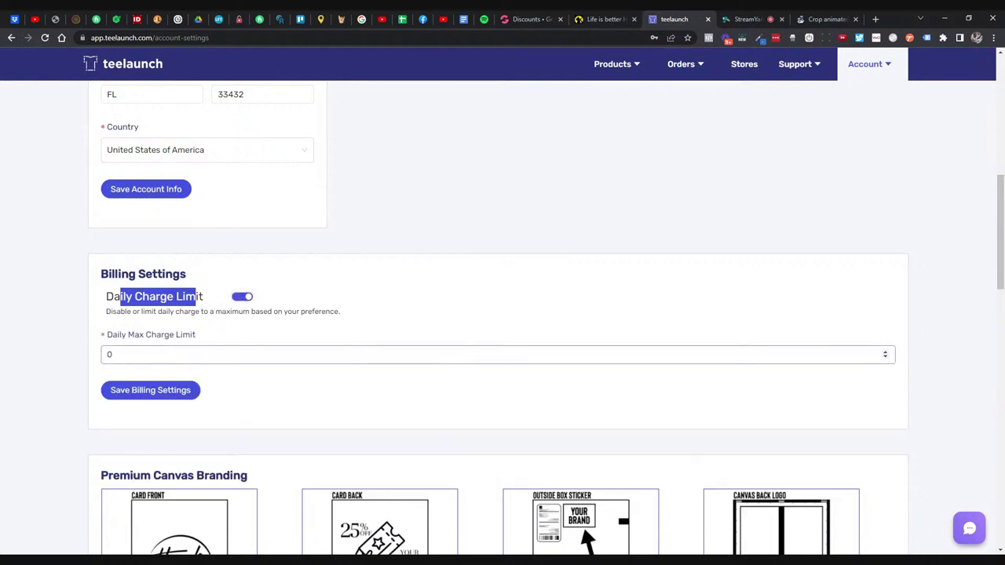
left_click(244, 337)
key("BackSpace")
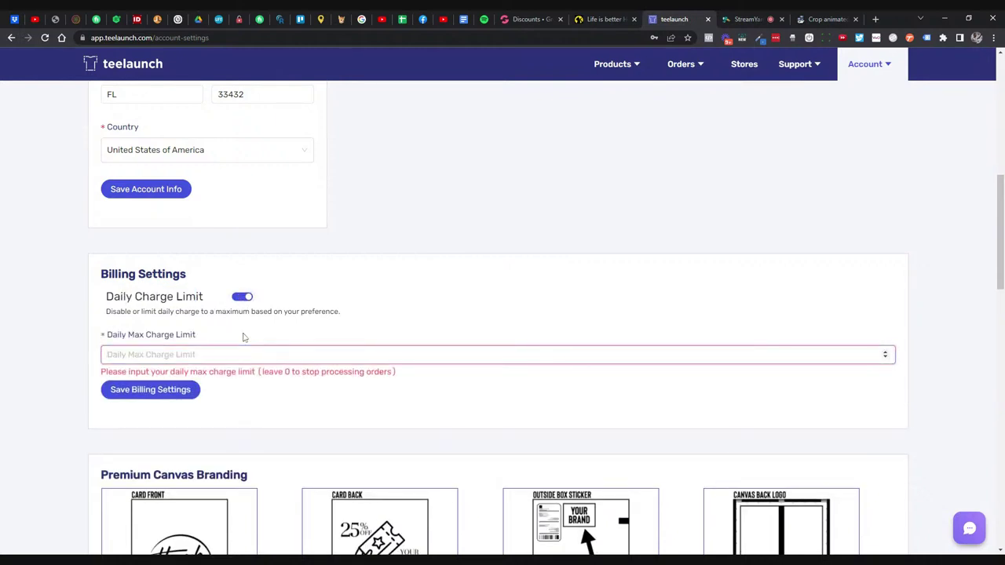
type("100")
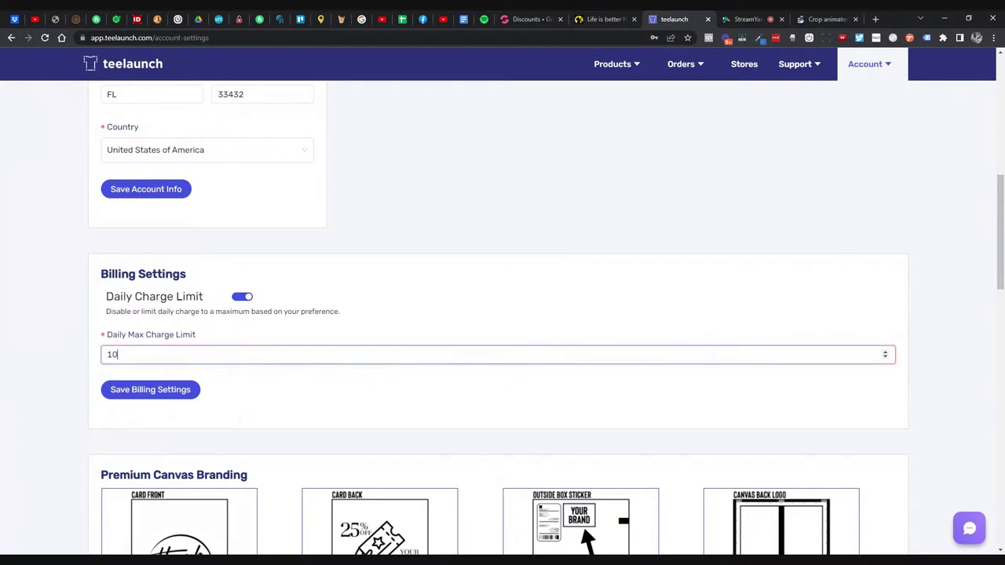
left_click(240, 299)
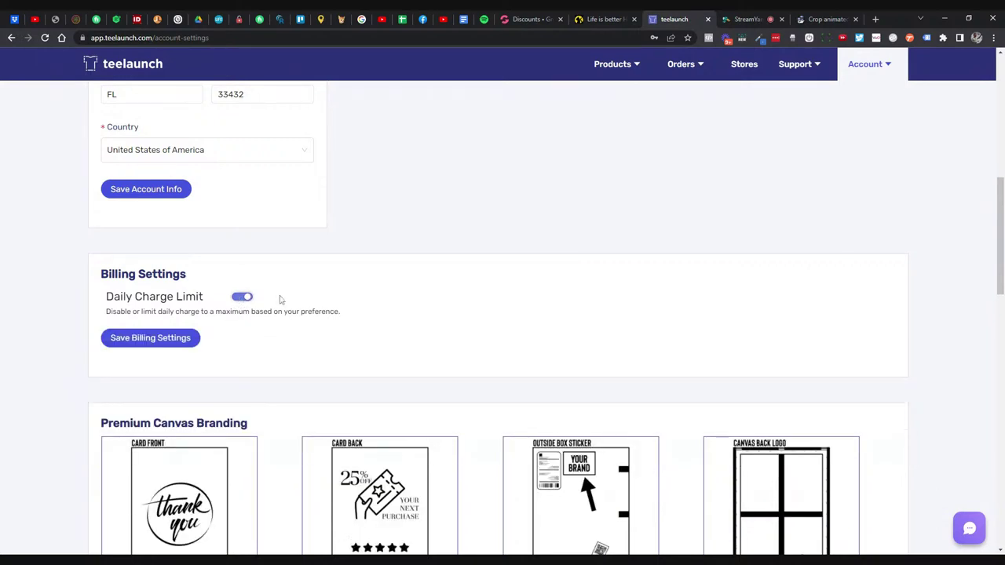
scroll(392, 290, "down", 2)
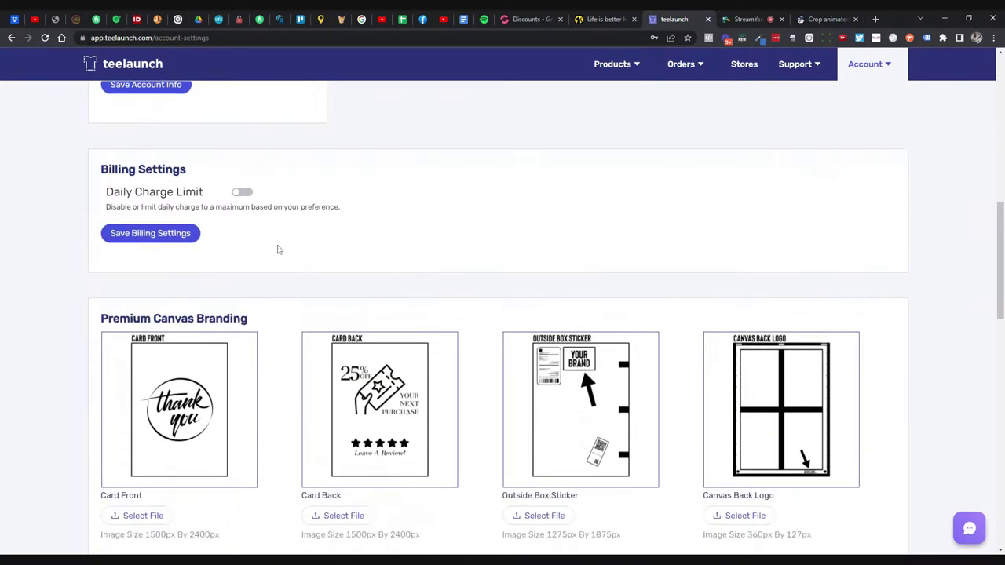
left_click(242, 194)
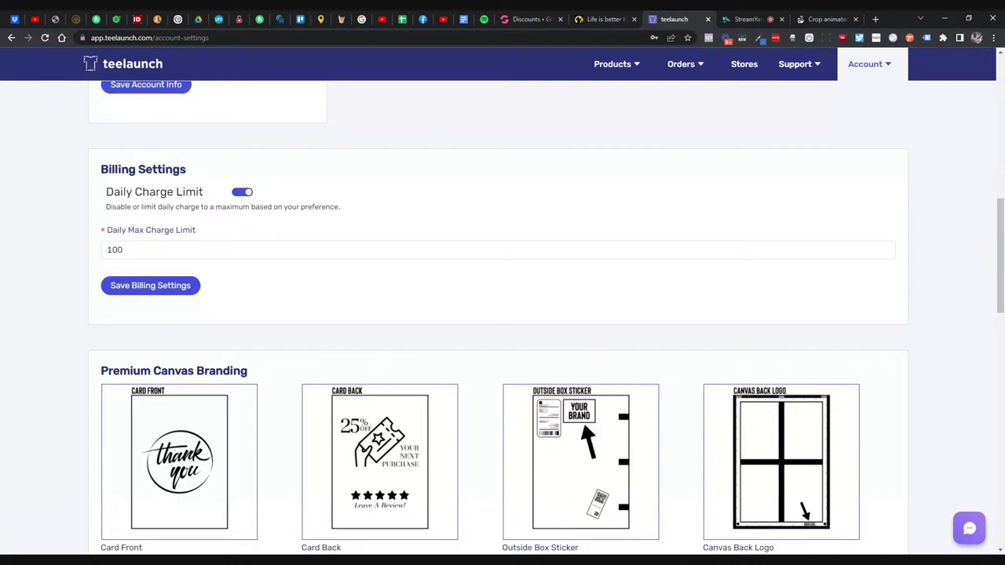
scroll(359, 231, "down", 2)
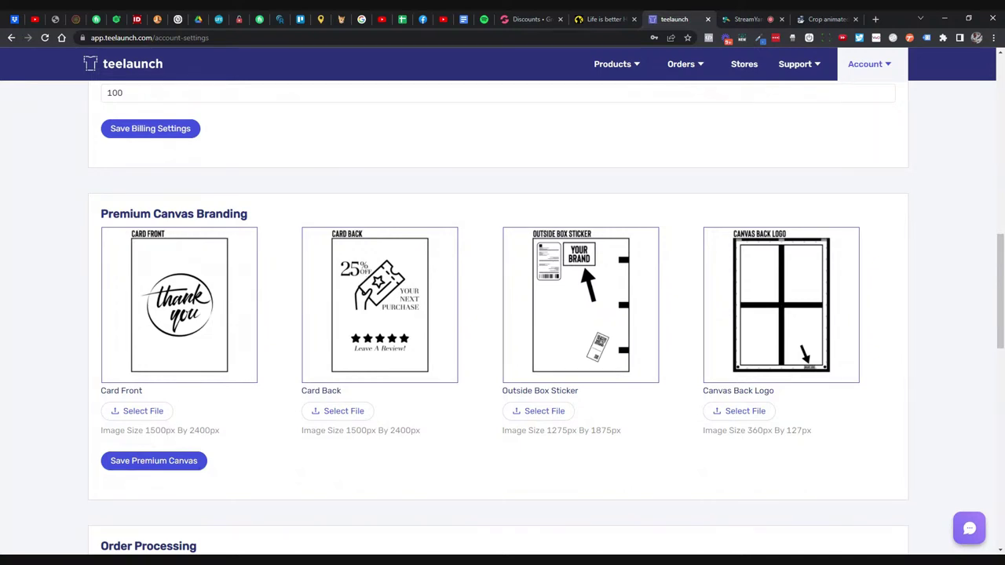
left_click_drag(145, 430, 224, 430)
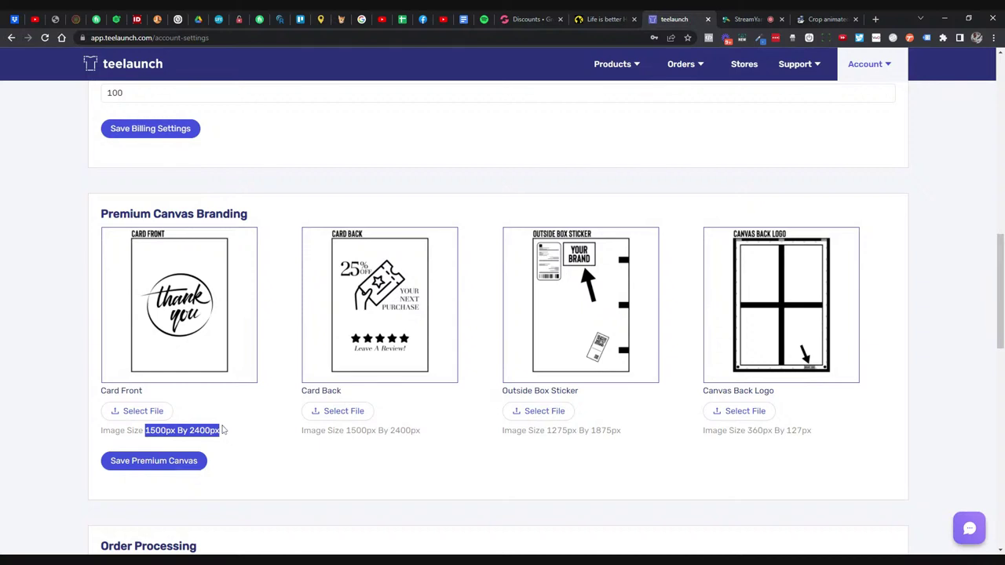
left_click_drag(302, 432, 430, 434)
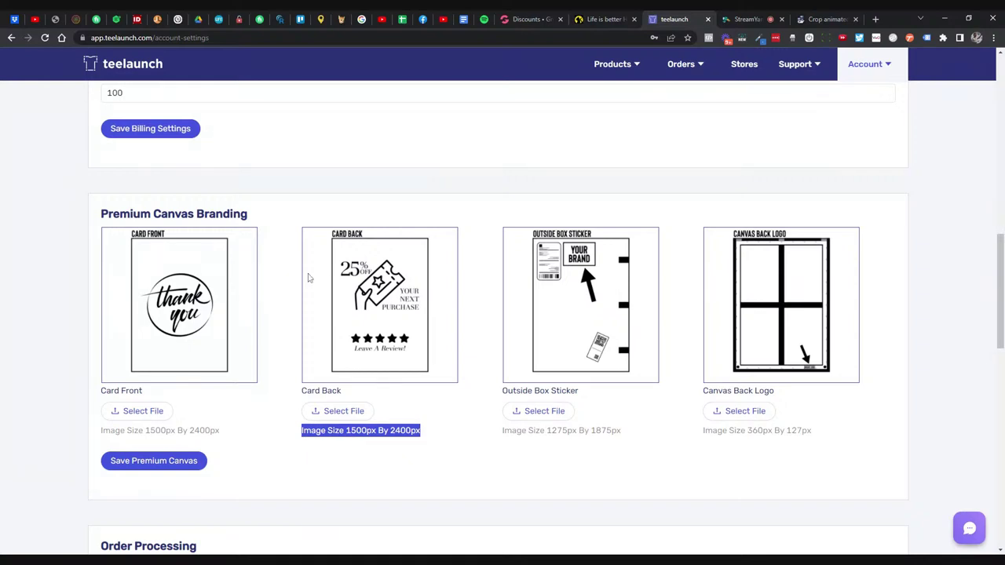
scroll(308, 276, "down", 2)
scroll(308, 276, "down", 3)
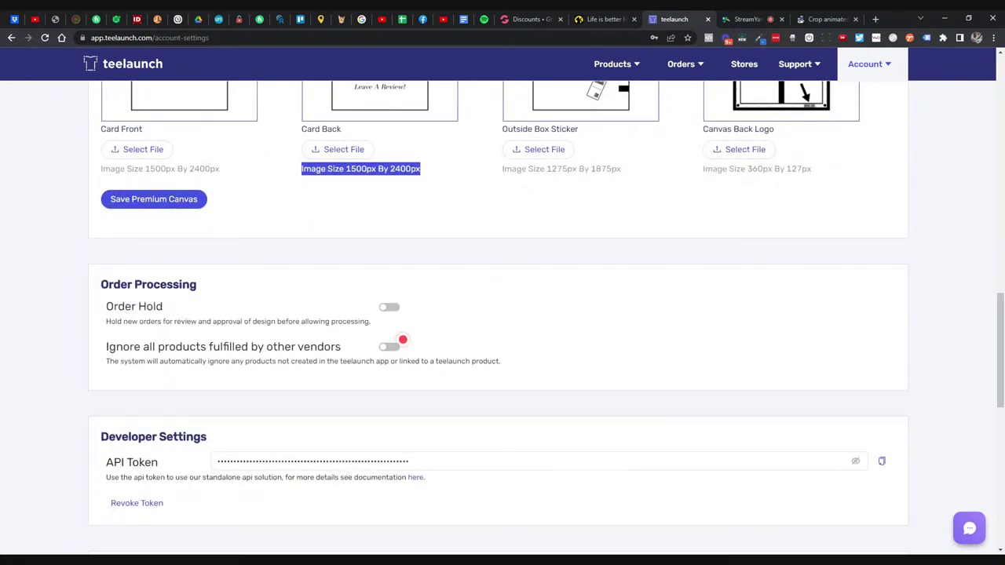
Leave Order Hold off and switch on 'Ignore all products fulfilled by other vendors'
left_click_drag(123, 321, 286, 321)
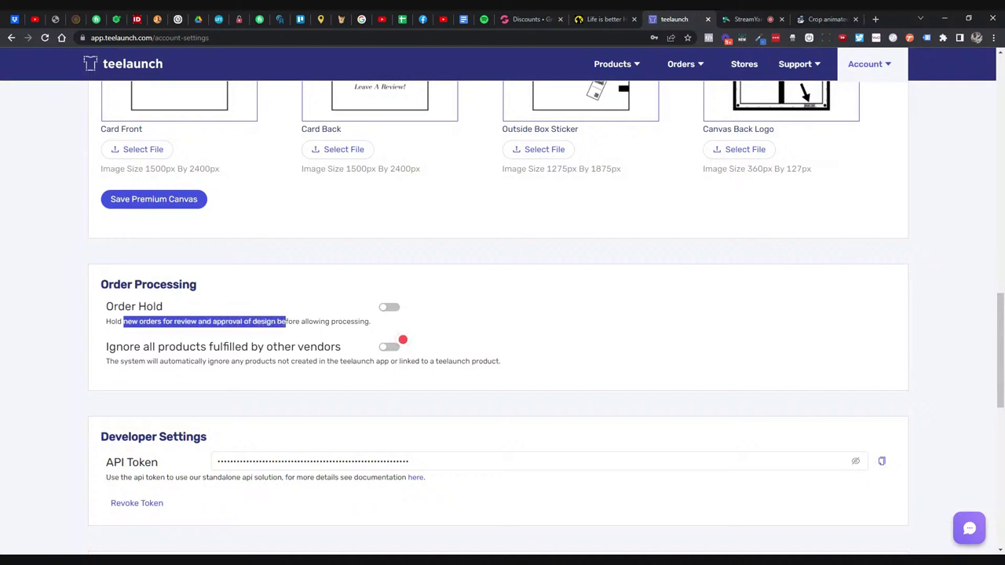
left_click(387, 311)
left_click(386, 309)
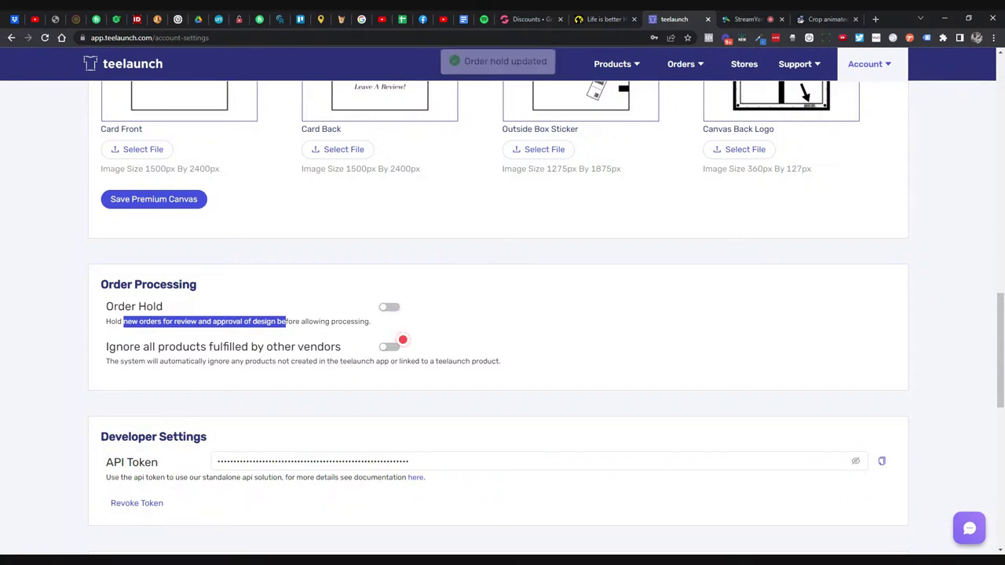
left_click(388, 346)
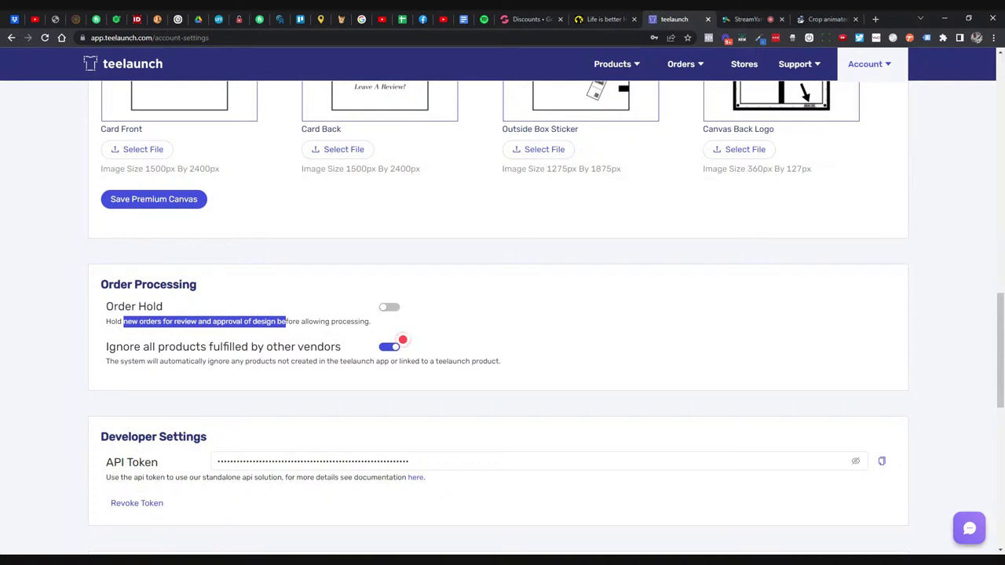
Scroll through the settings page to review the remaining options
scroll(334, 341, "down", 2)
scroll(323, 348, "down", 2)
scroll(322, 348, "up", 3)
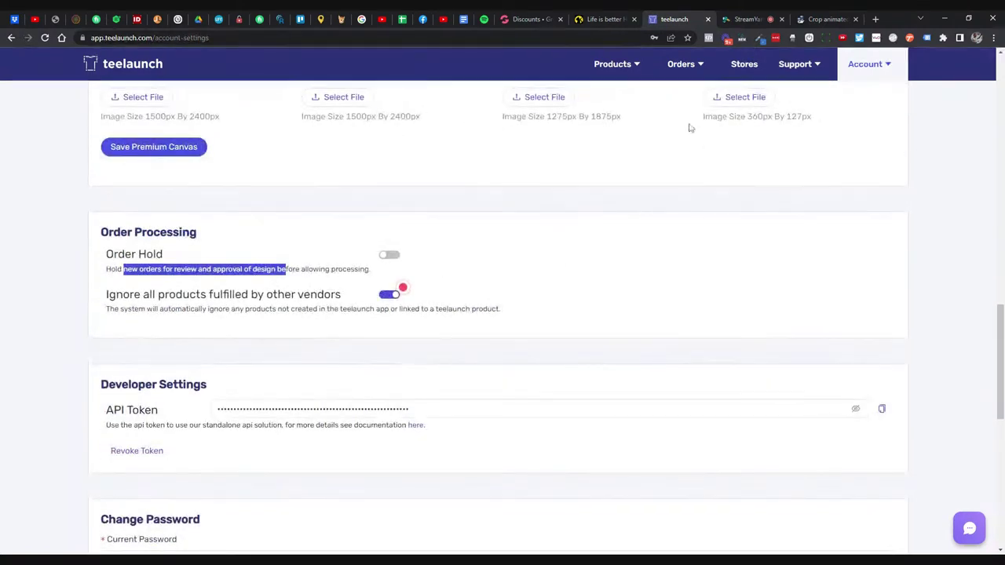
left_click(680, 64)
scroll(285, 243, "down", 4)
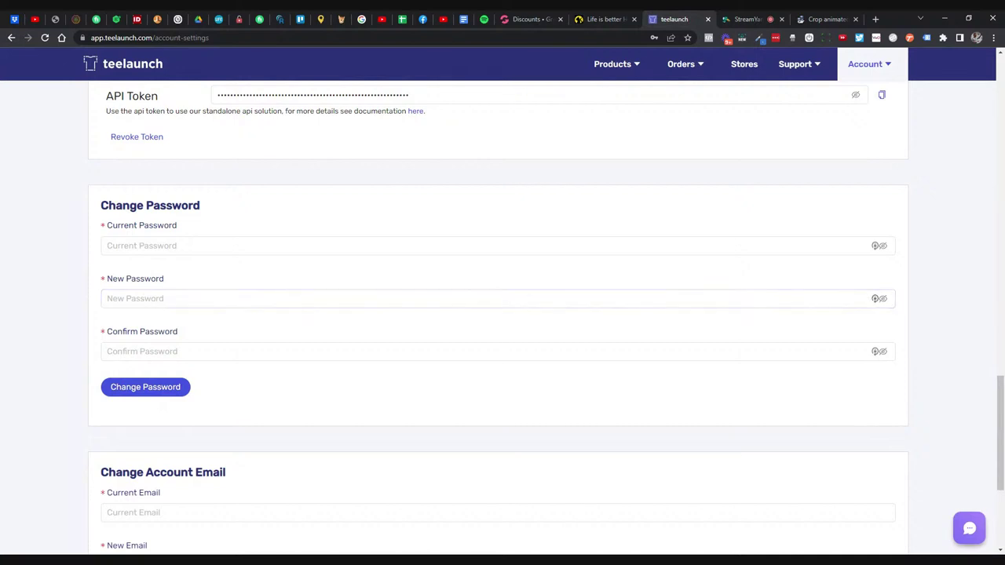
scroll(216, 287, "down", 1)
scroll(218, 286, "down", 3)
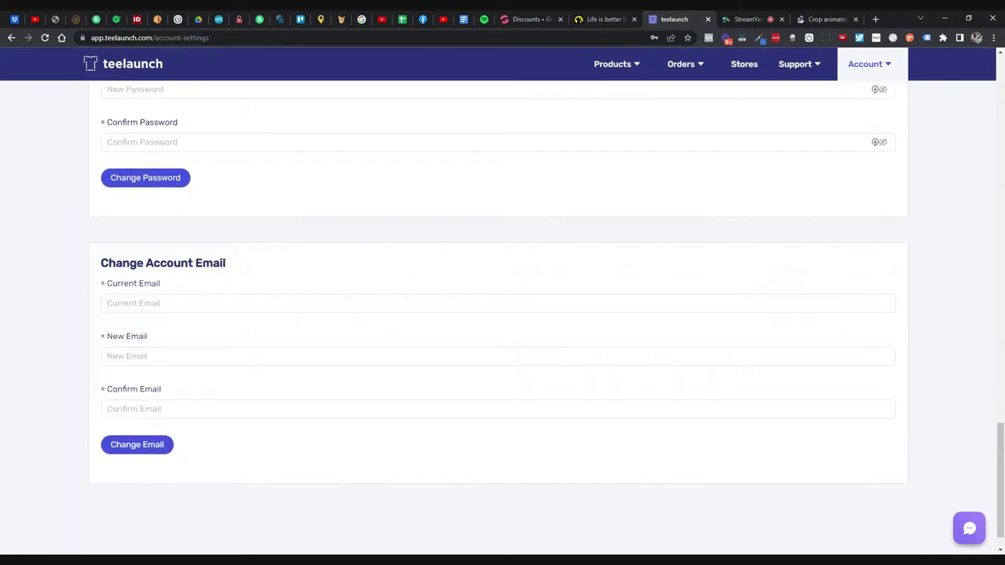
scroll(310, 278, "up", 14)
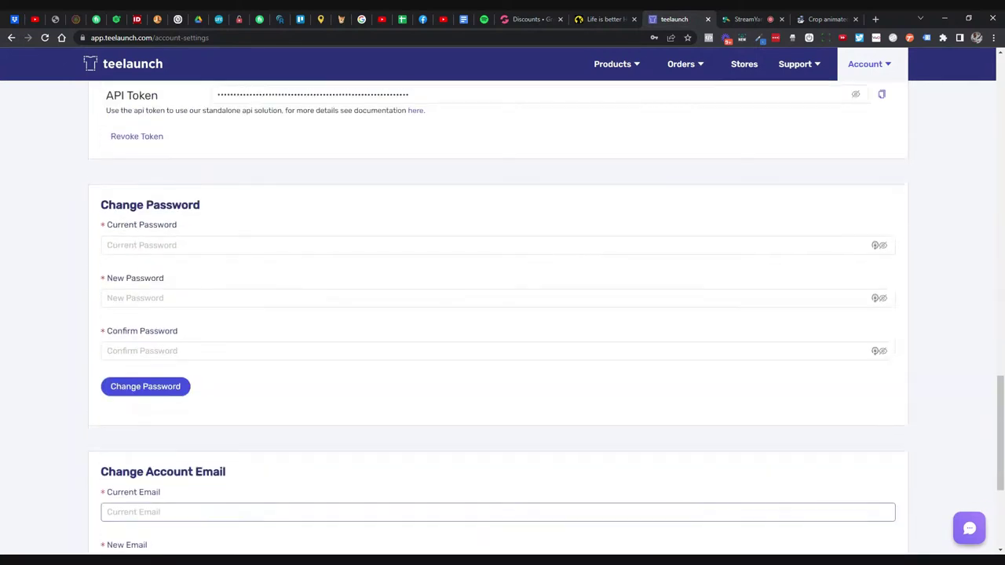
scroll(310, 277, "up", 5)
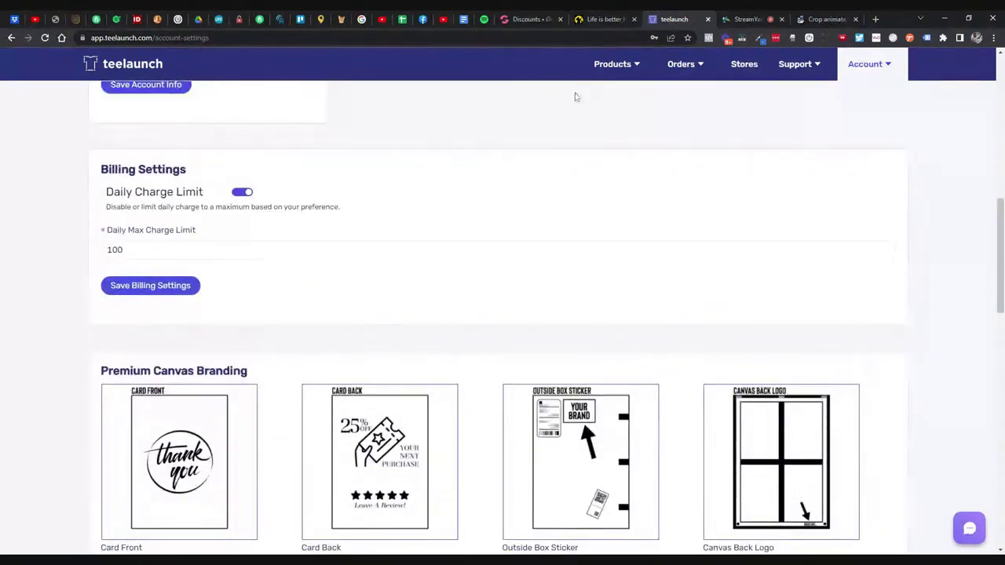
mouse_move(598, 70)
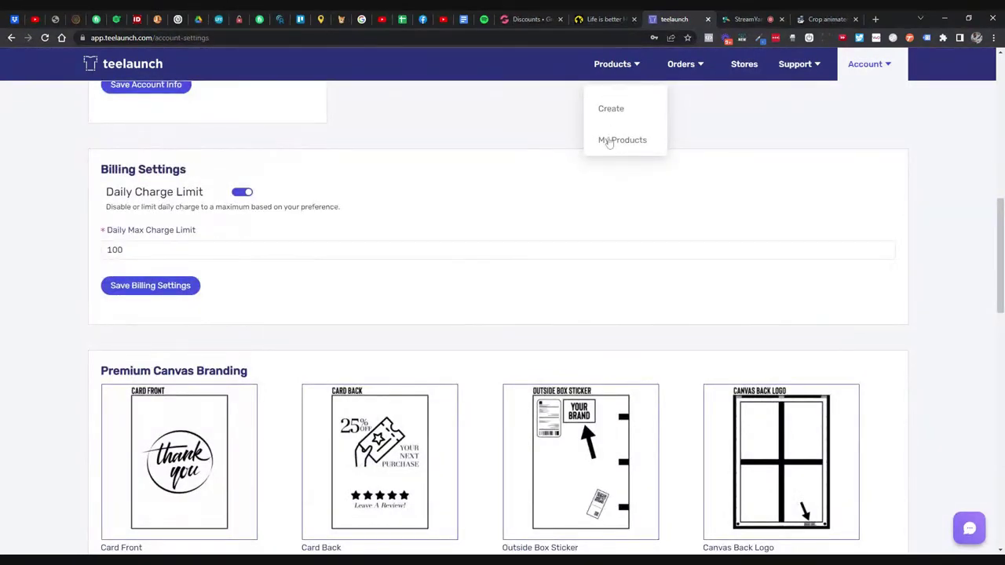
Open Products > Create and list the Accessories: Balloon, Gravitis, Moniclip and Prontimus
left_click(611, 108)
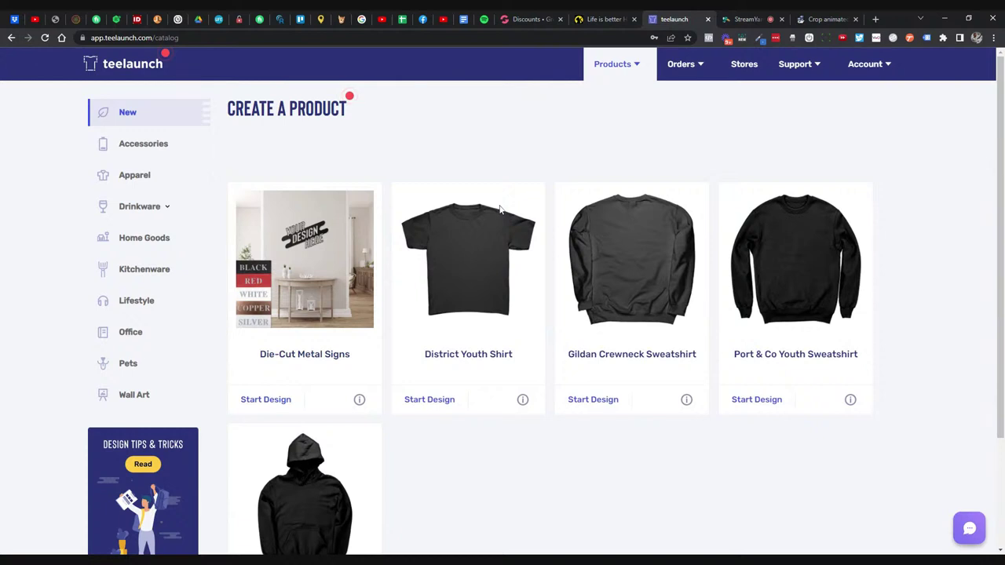
left_click(139, 150)
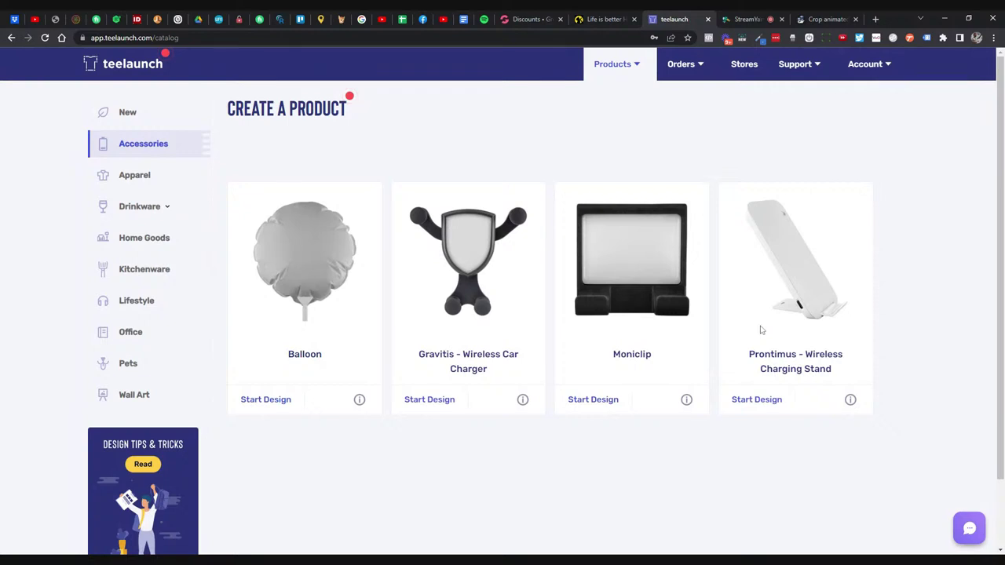
Open the Gravitis Wireless Car Charger page and copy its $19.00 price and 583px x 759px requirement
left_click(497, 356)
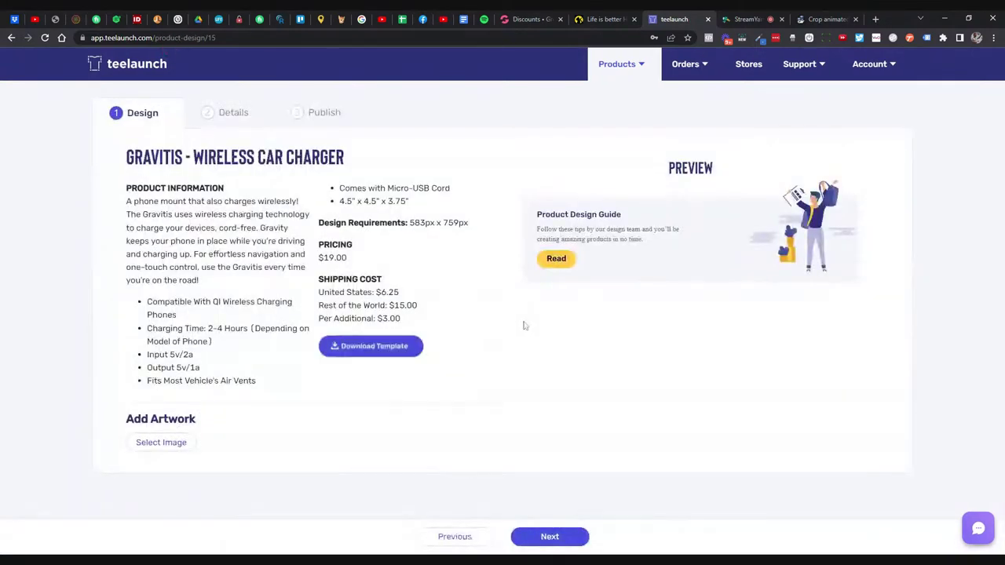
double_click(333, 259)
key("ctrl+c")
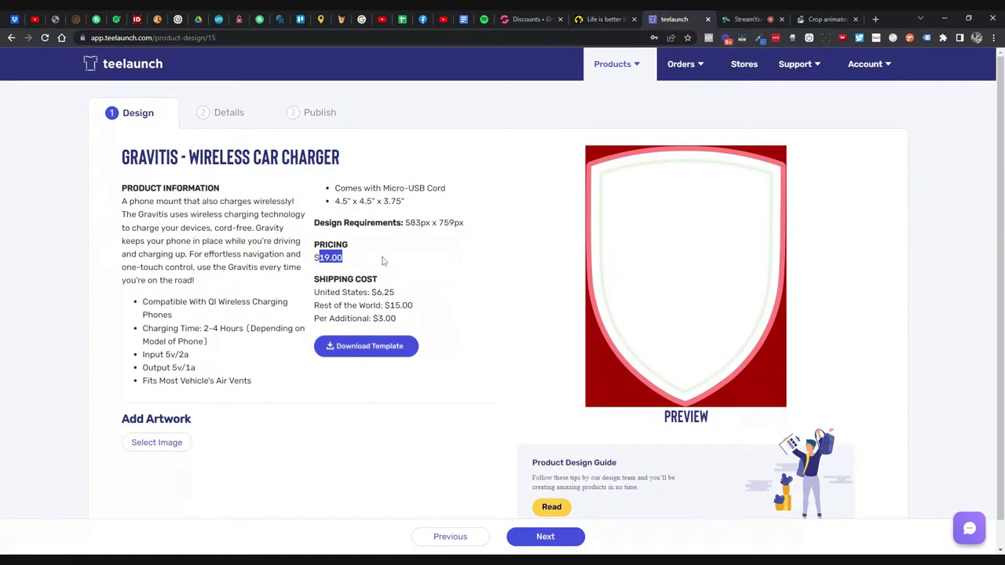
left_click_drag(405, 223, 468, 226)
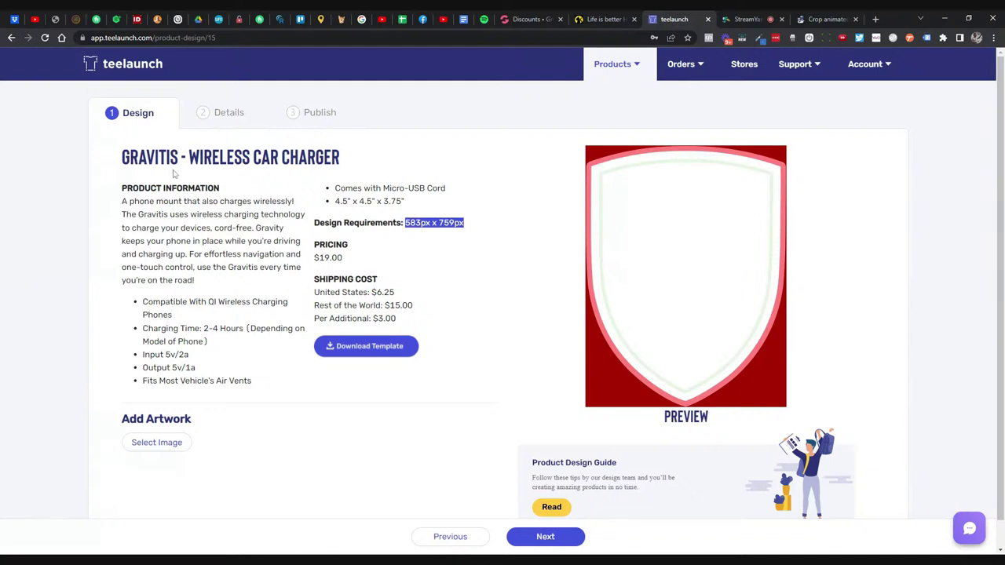
Highlight the product information description, feature list and Design Requirements line
left_click_drag(122, 188, 241, 190)
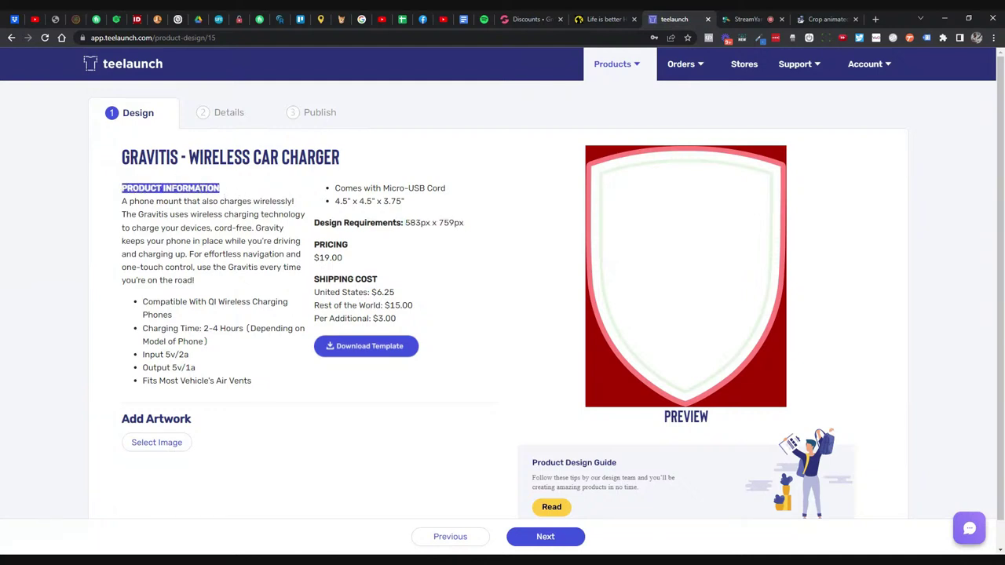
left_click_drag(139, 201, 203, 380)
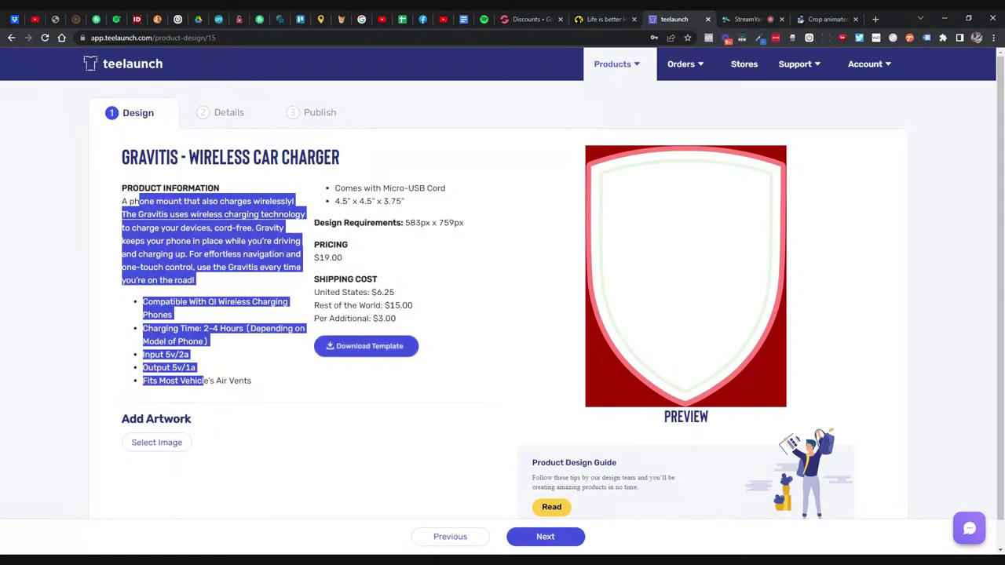
left_click(196, 314)
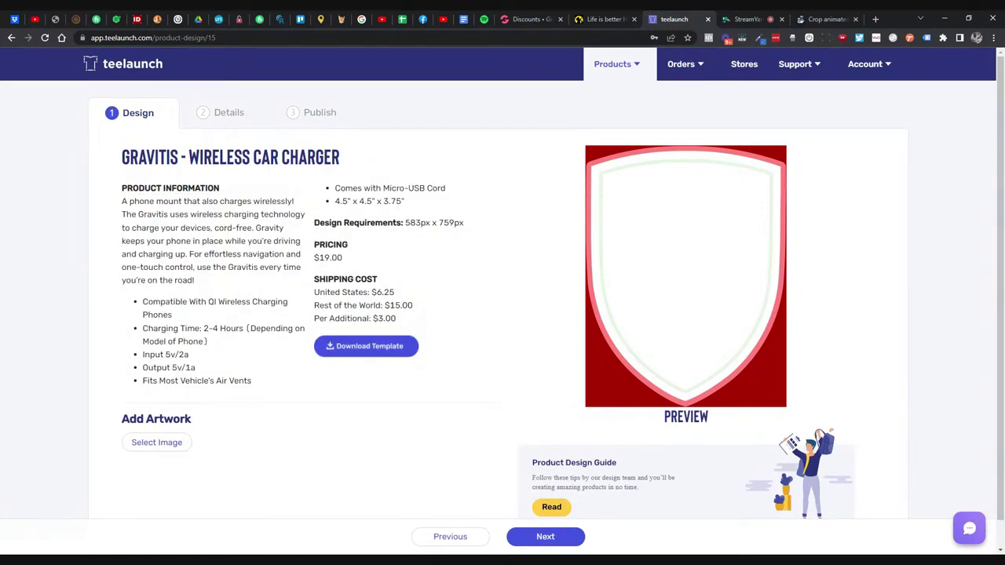
left_click_drag(122, 201, 263, 386)
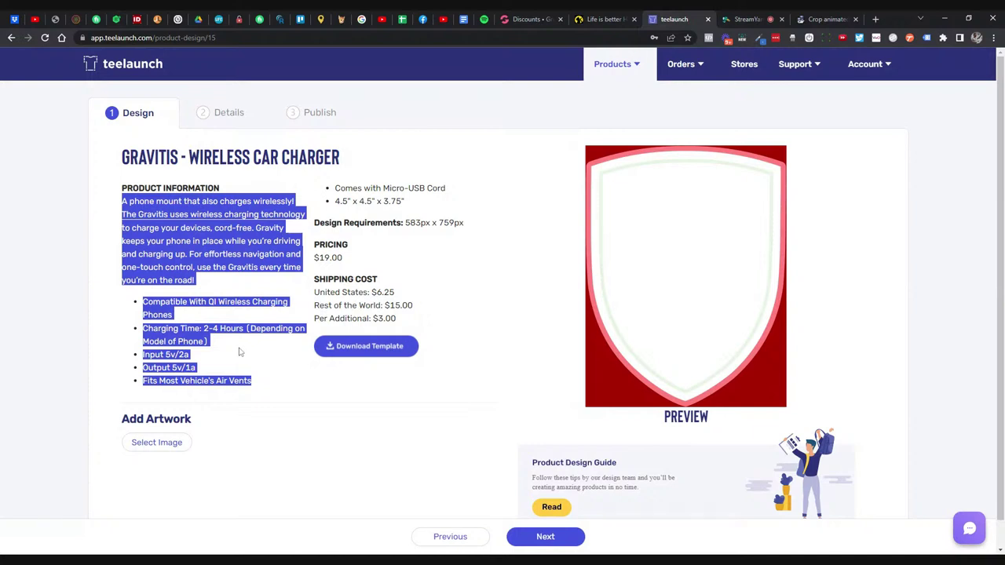
left_click(219, 283)
left_click_drag(122, 201, 207, 280)
left_click(206, 280)
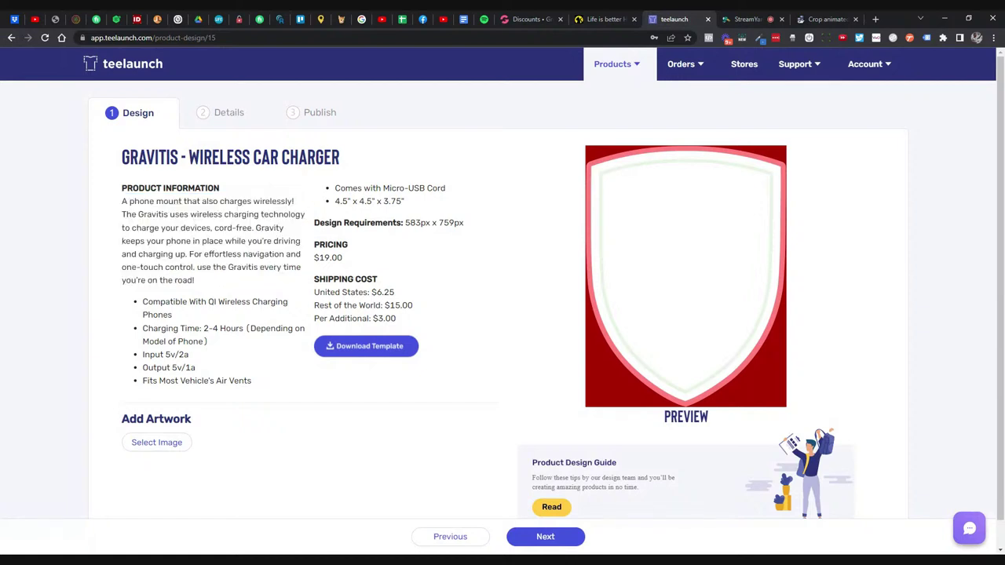
left_click_drag(314, 223, 477, 228)
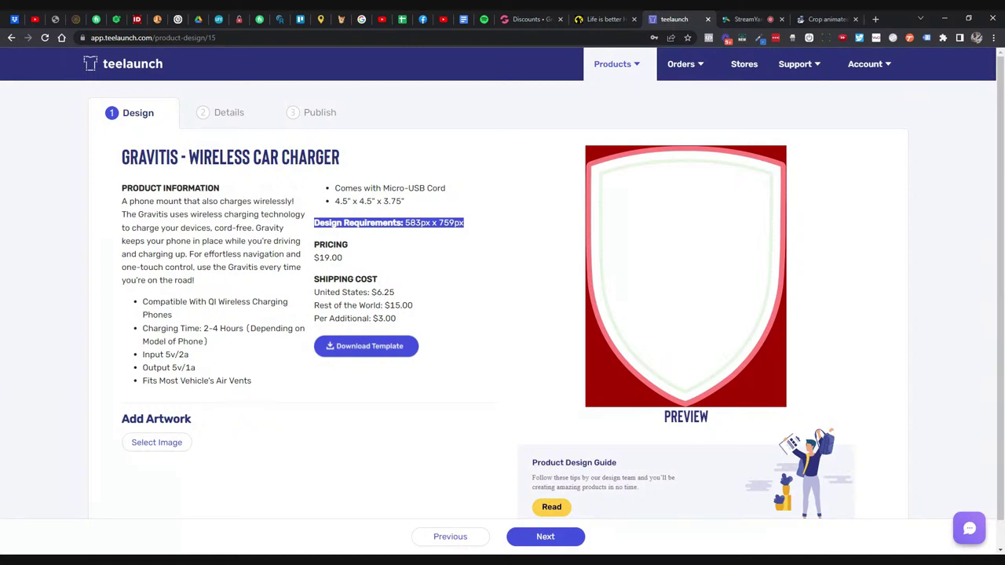
Highlight the Gravitis $19.00 price and its United States and Rest of the World shipping costs
left_click(417, 243)
double_click(330, 257)
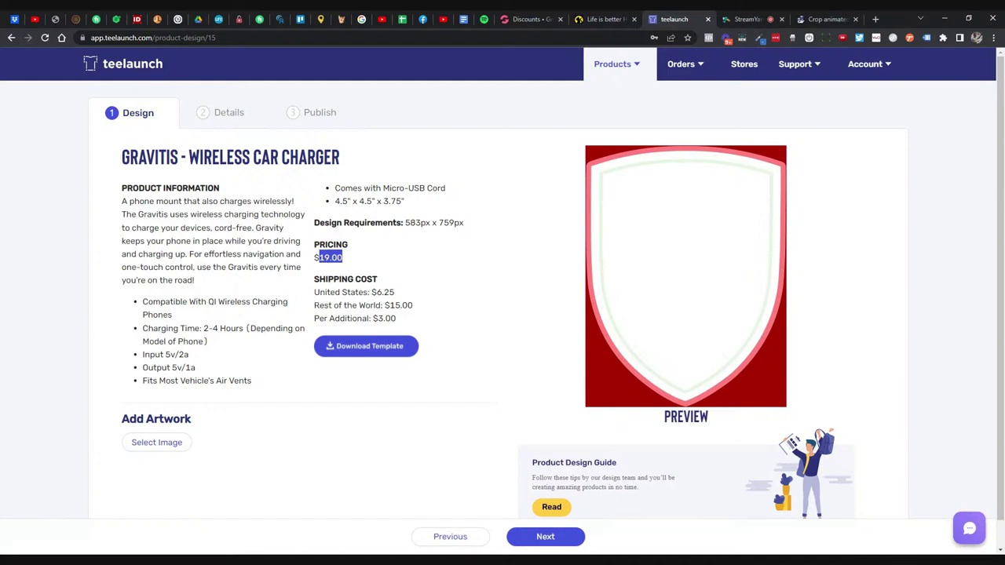
left_click_drag(314, 292, 394, 292)
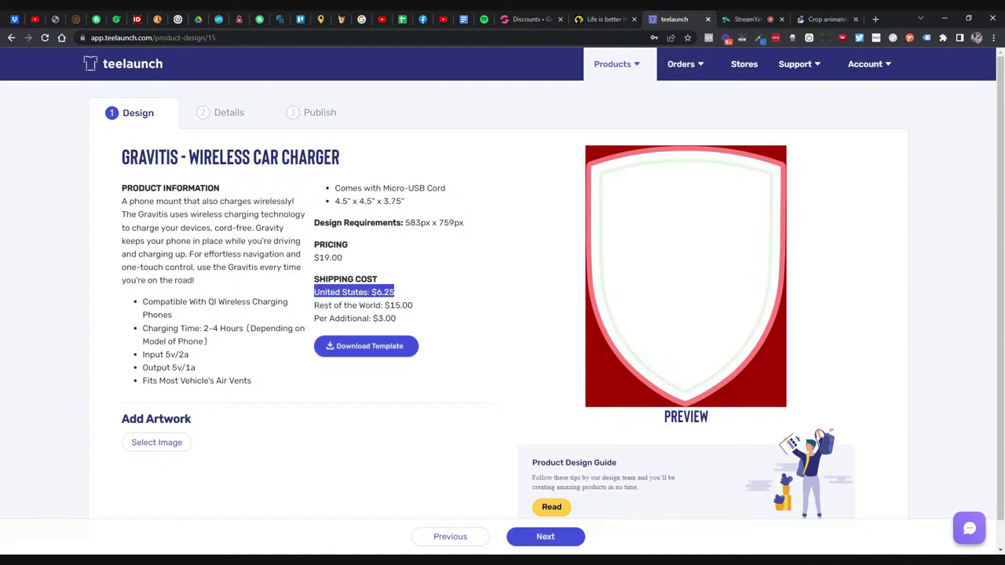
double_click(400, 305)
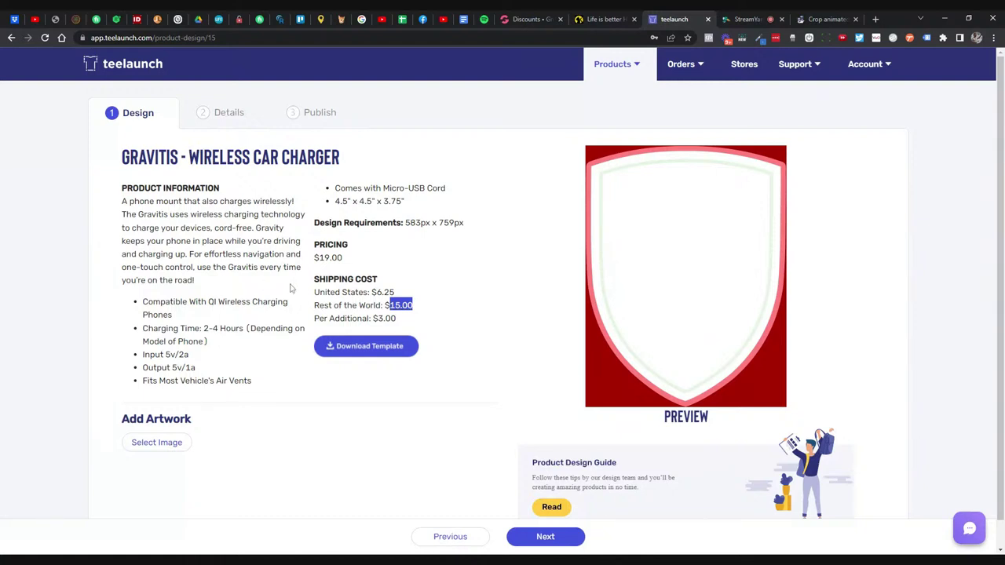
left_click(324, 278)
left_click_drag(314, 279, 410, 322)
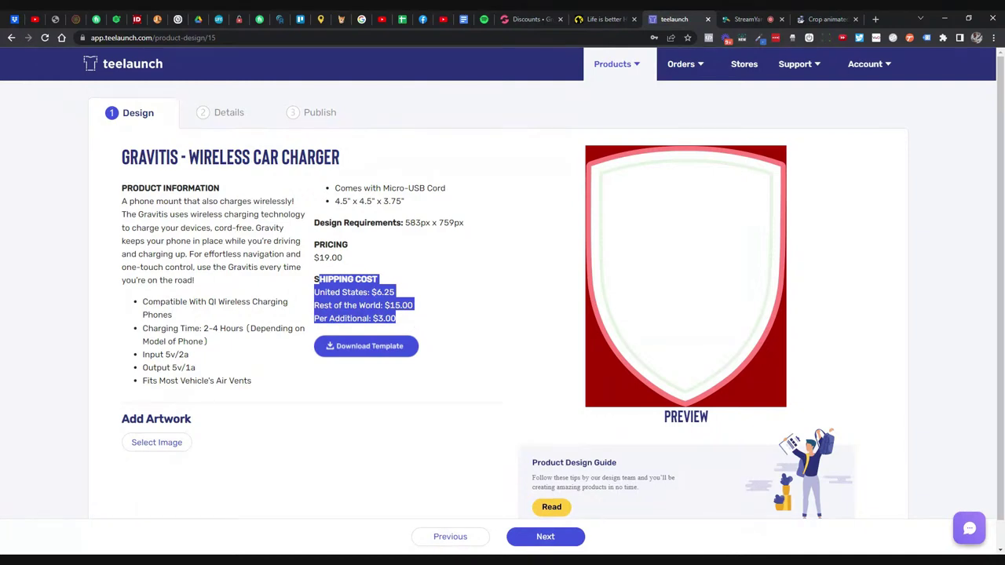
left_click(410, 321)
Re-highlight the $6.25 US and $15.00 Rest of the World shipping costs and design dimensions
triple_click(386, 305)
left_click_drag(377, 292, 426, 291)
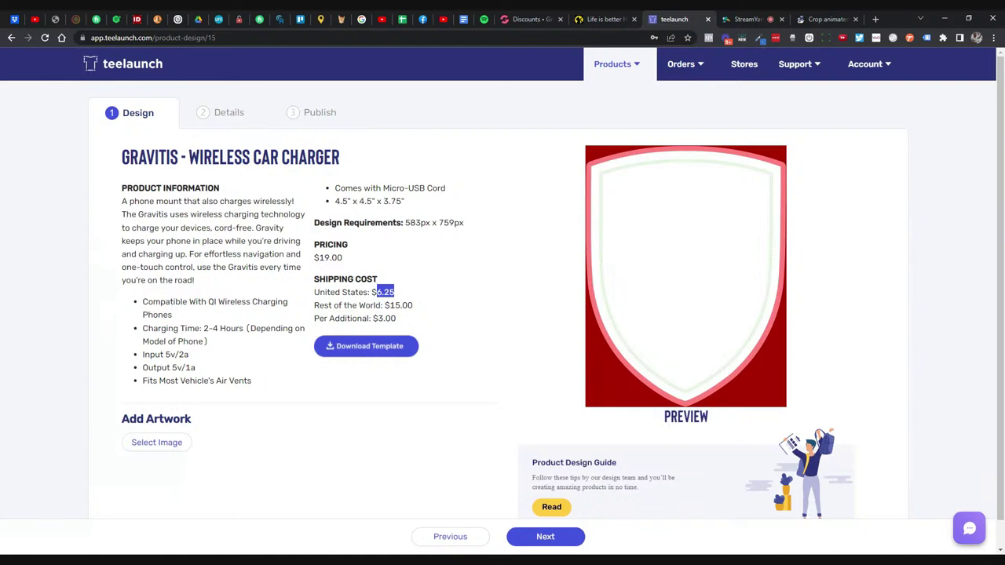
left_click_drag(389, 304, 412, 305)
triple_click(402, 305)
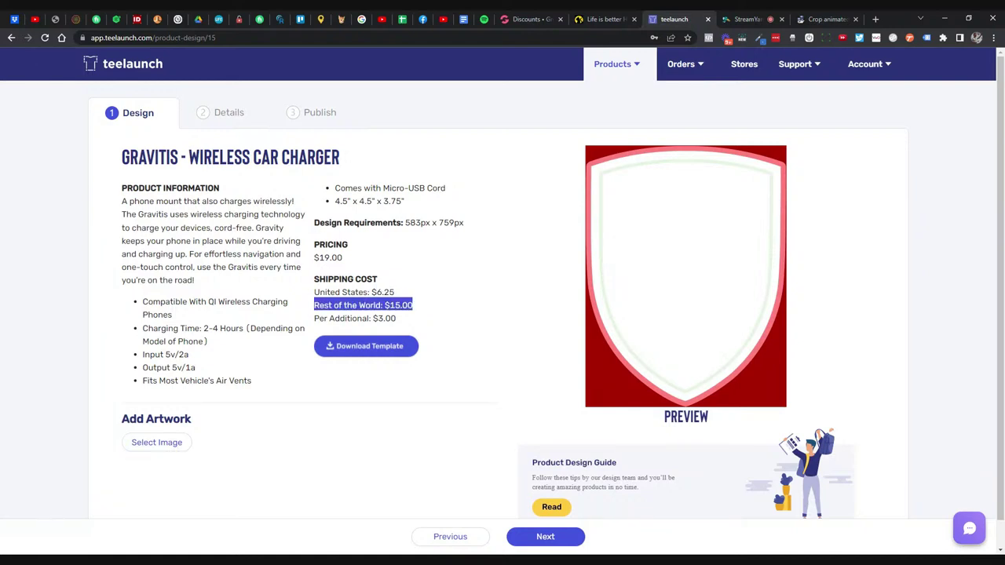
left_click_drag(390, 305, 418, 303)
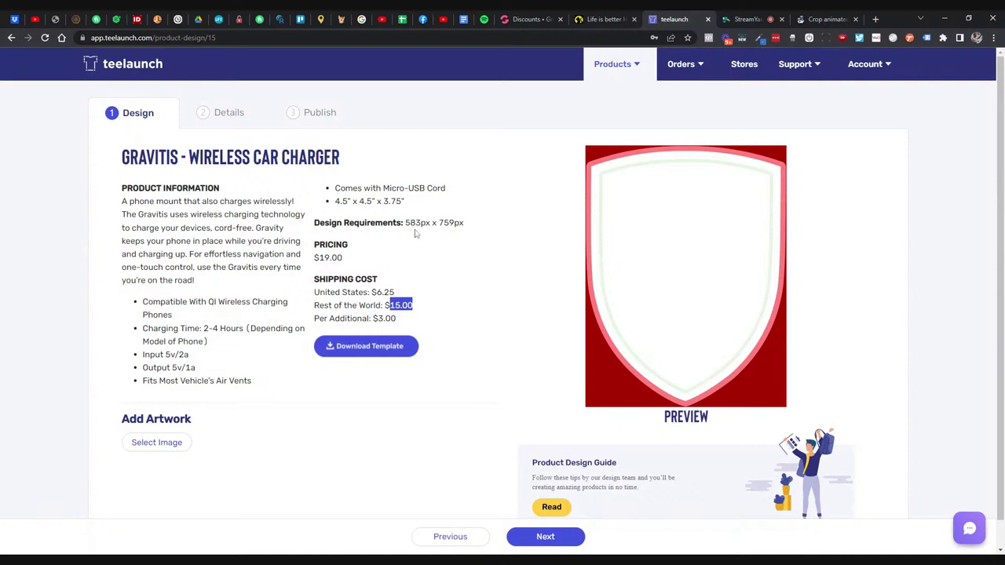
left_click_drag(410, 223, 464, 223)
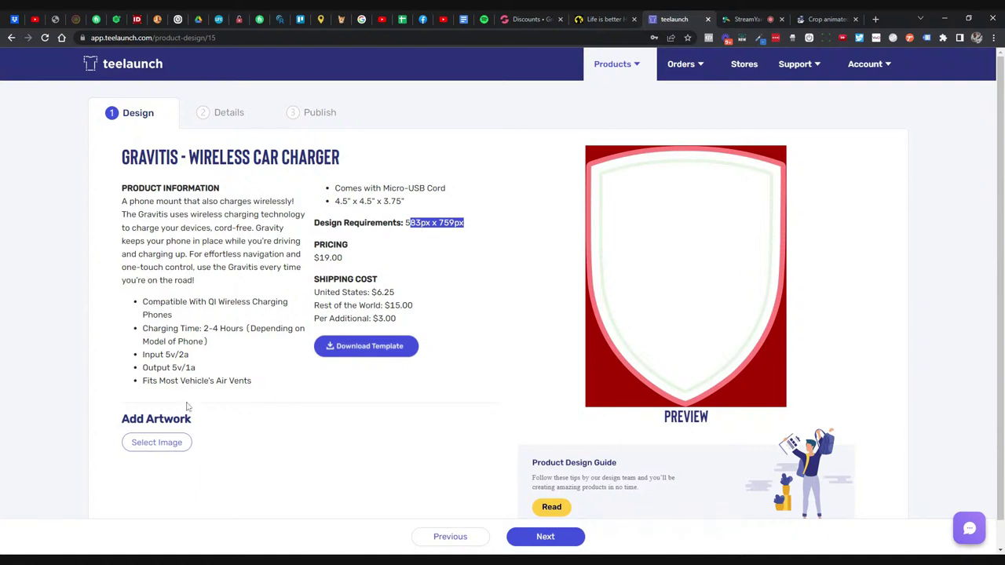
Go back to the product catalog and show the Accessories products again
scroll(220, 393, "down", 1)
scroll(392, 346, "up", 1)
left_click(11, 36)
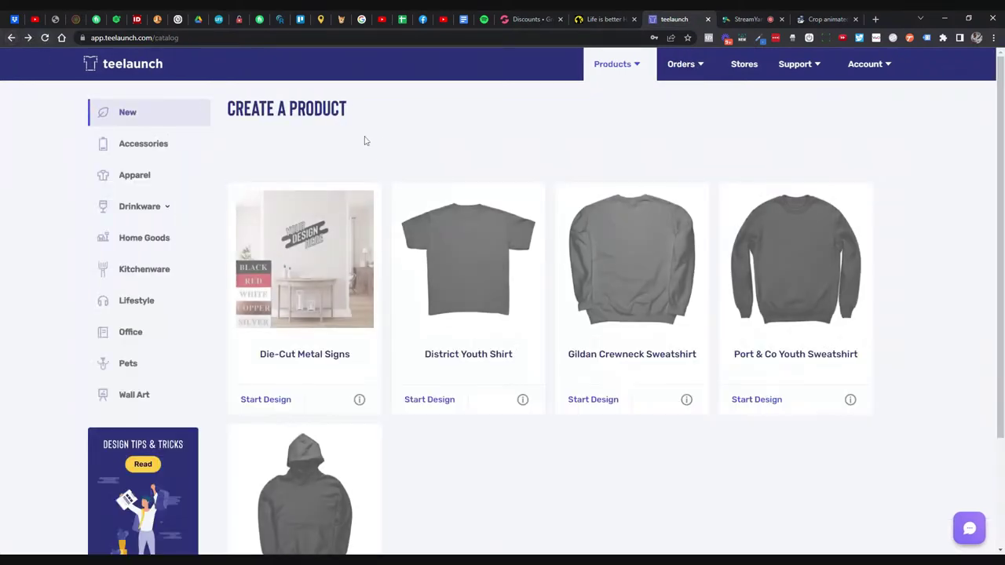
left_click(170, 147)
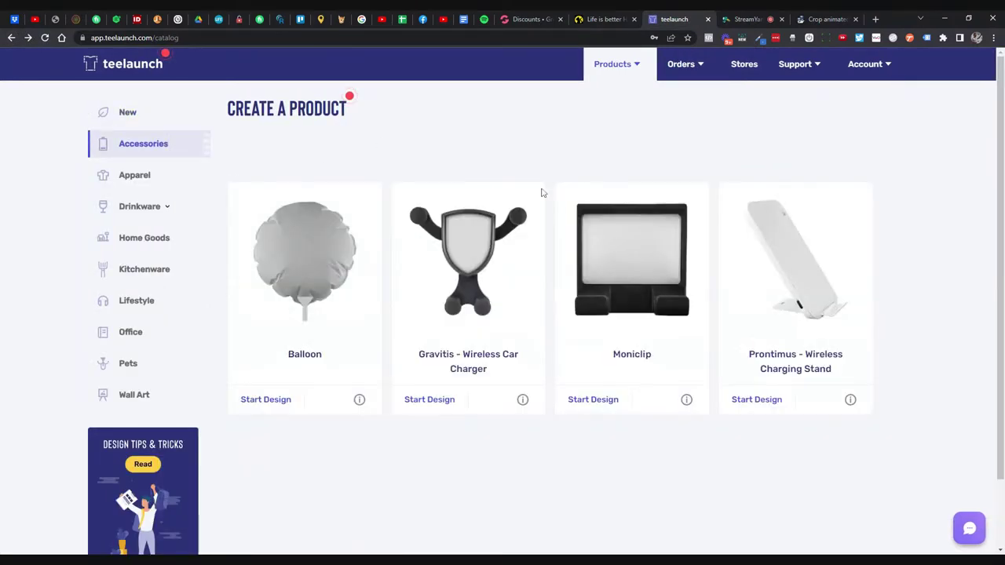
Open Prontimus's design page, highlight its 911px x 1664px size and $40.00 price, then go back
left_click(757, 400)
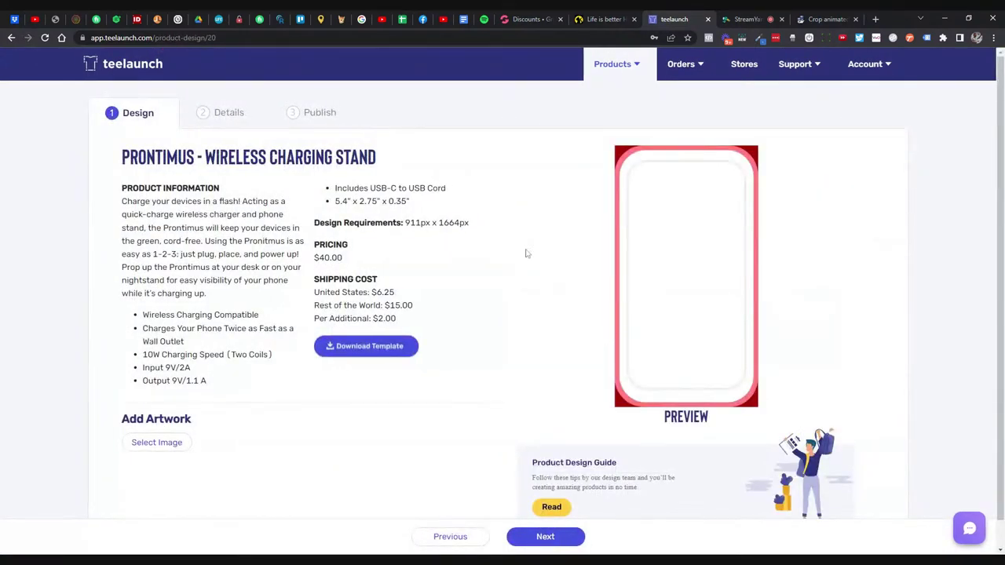
left_click_drag(405, 223, 474, 226)
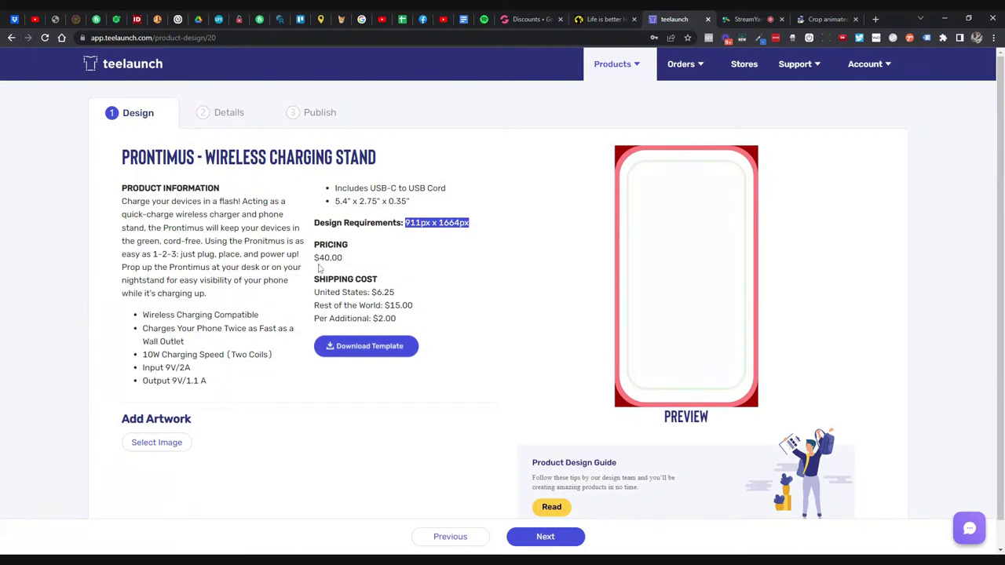
left_click_drag(319, 262, 353, 266)
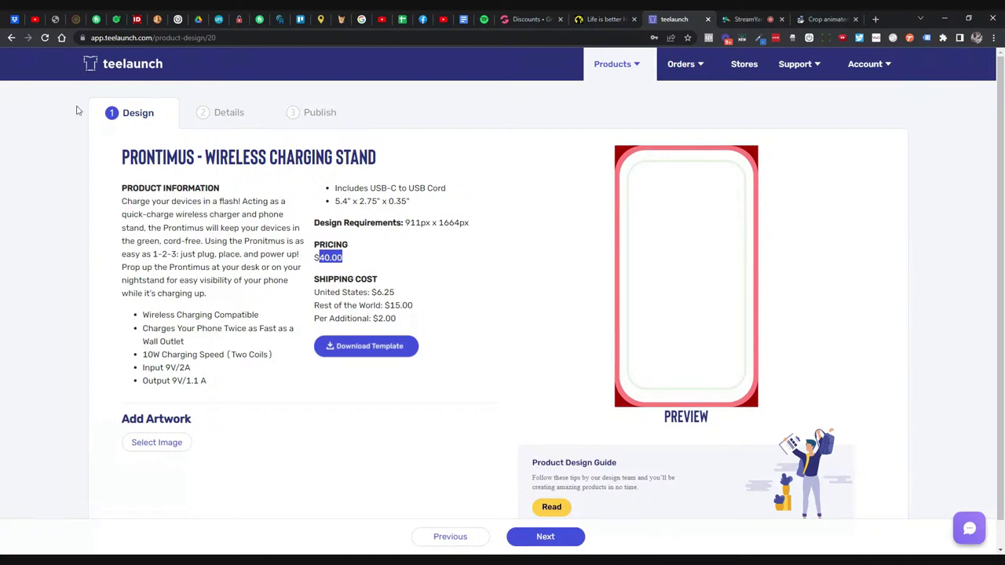
left_click(11, 38)
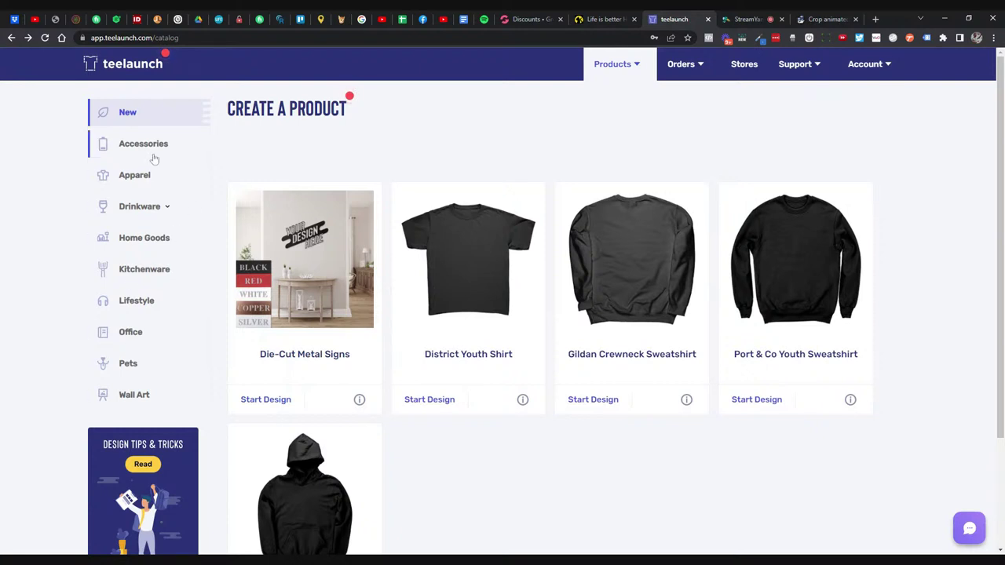
scroll(458, 316, "down", 3)
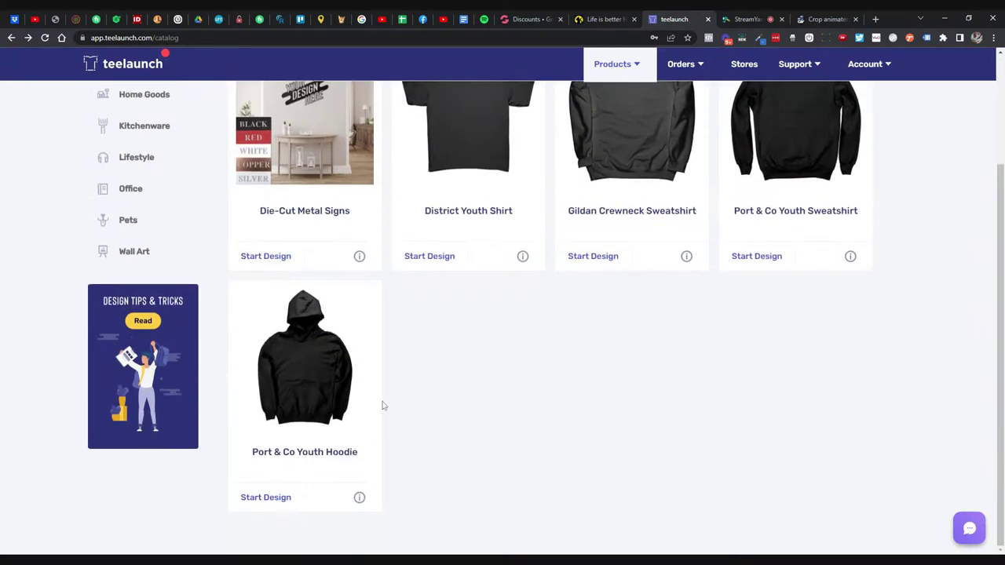
scroll(384, 401, "up", 3)
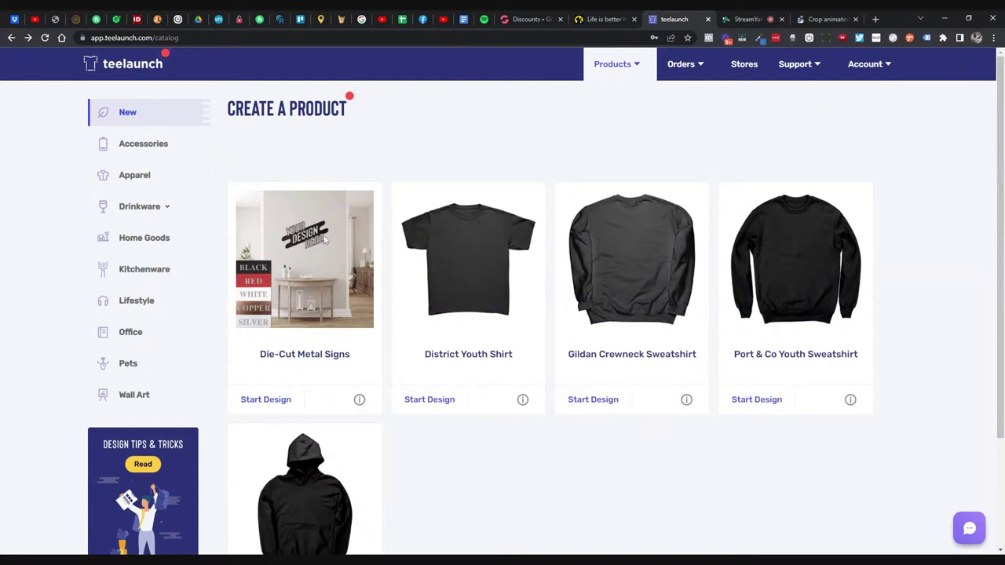
Open the Die-Cut Metal Signs design page and highlight its shipping costs and 18- to 36-inch prices
left_click(267, 399)
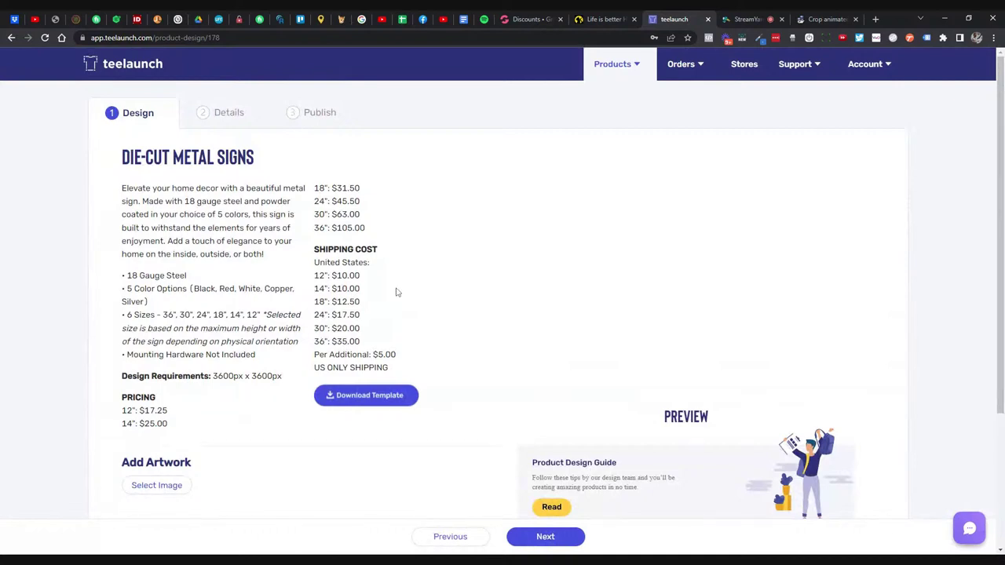
left_click_drag(315, 275, 369, 336)
left_click(345, 273)
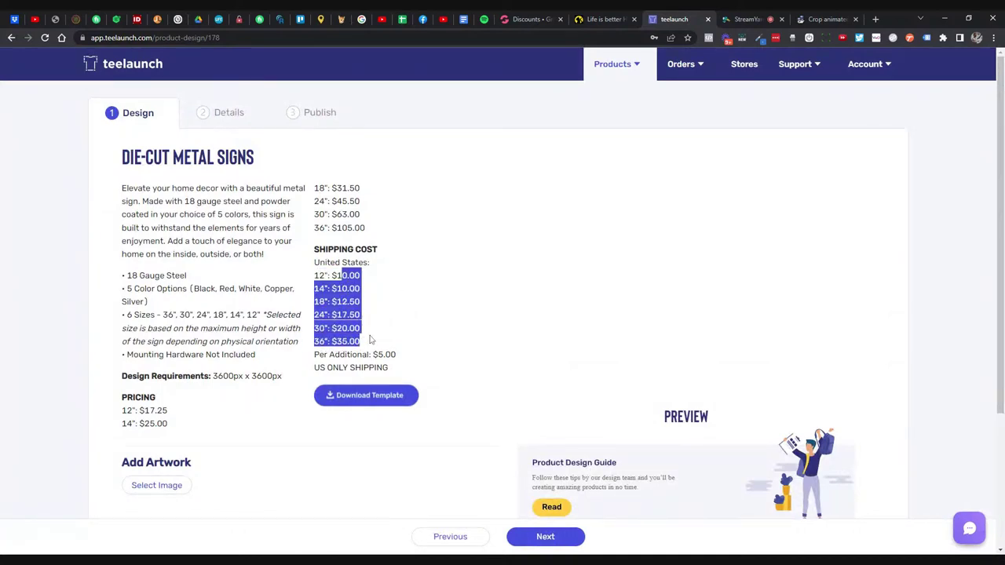
left_click(394, 266)
left_click_drag(318, 188, 377, 230)
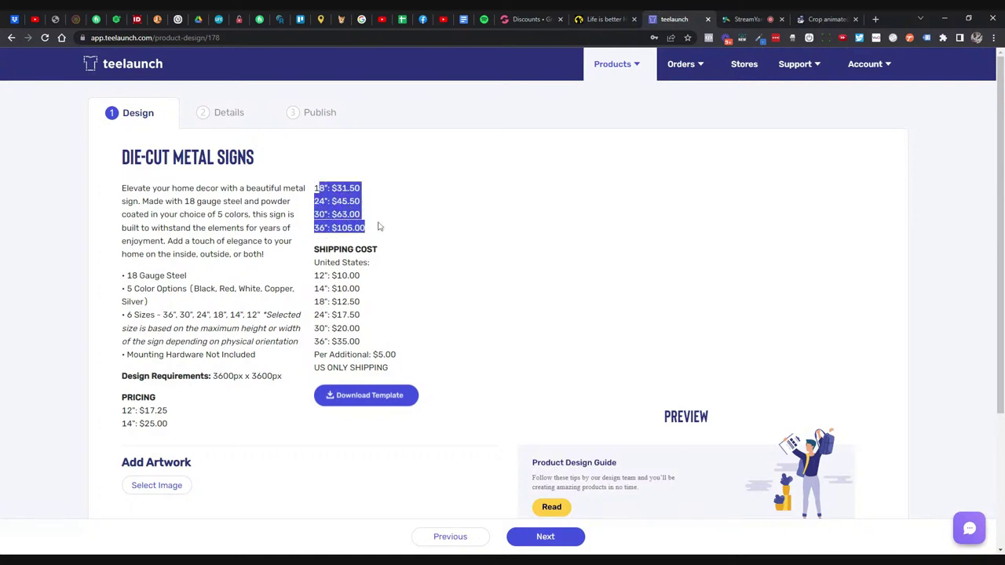
left_click(378, 226)
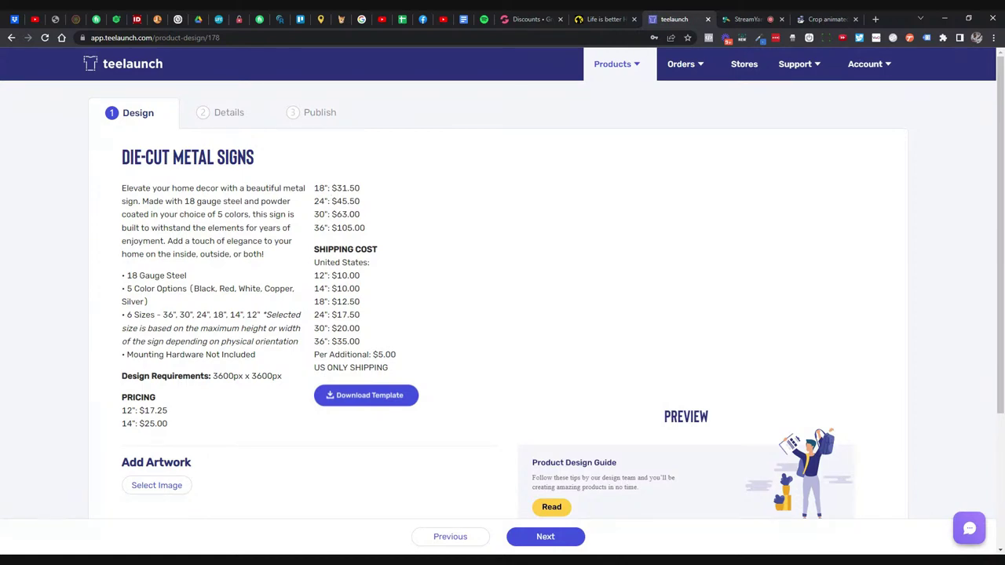
Highlight the 24-inch sign's $45.50 price and $17.50 shipping, then the DIE-CUT METAL SIGNS heading
left_click_drag(331, 201, 377, 210)
left_click(374, 211)
double_click(353, 202)
double_click(353, 315)
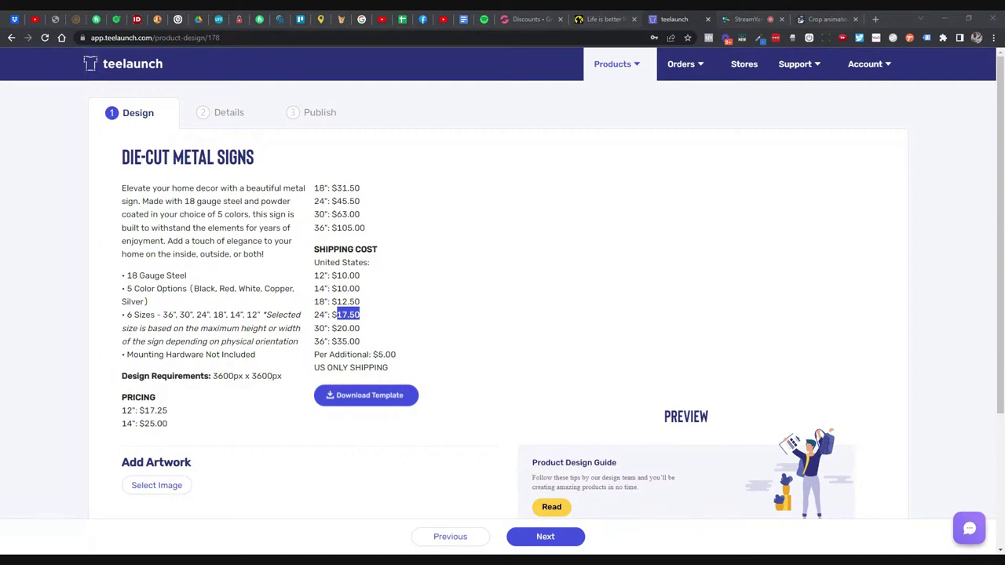
left_click(390, 255)
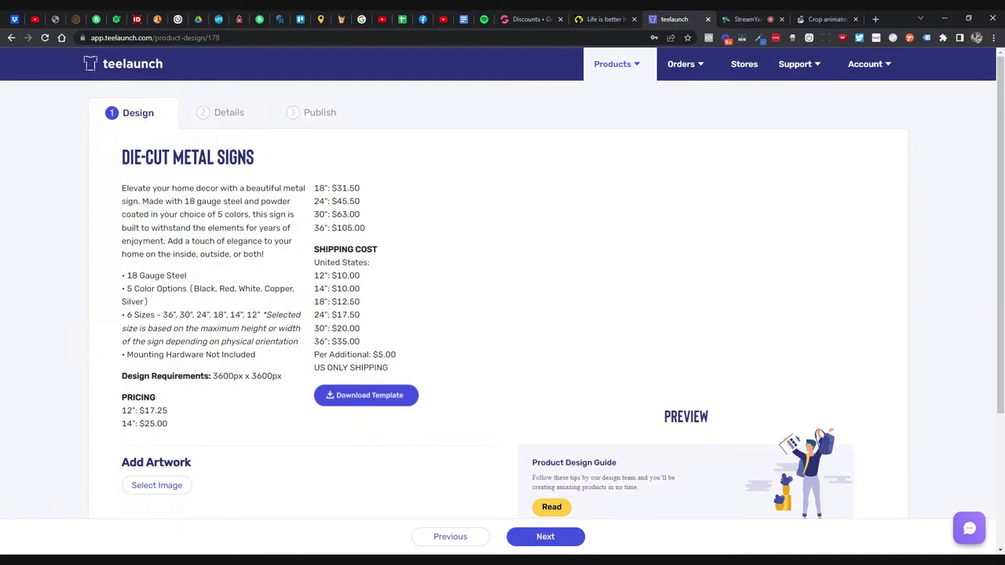
left_click_drag(116, 162, 259, 170)
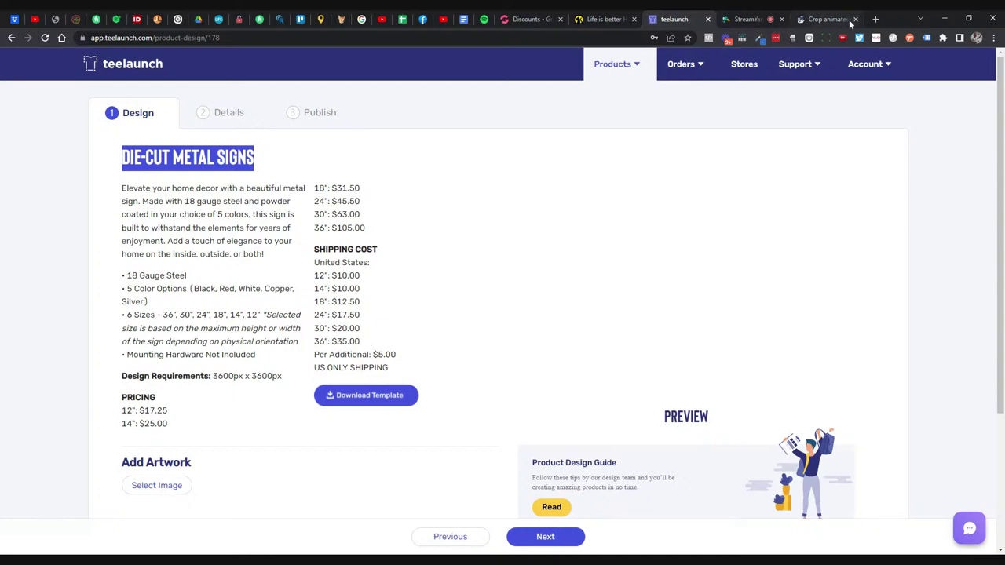
Open Etsy in a new browser tab
left_click(875, 19)
type("etsy")
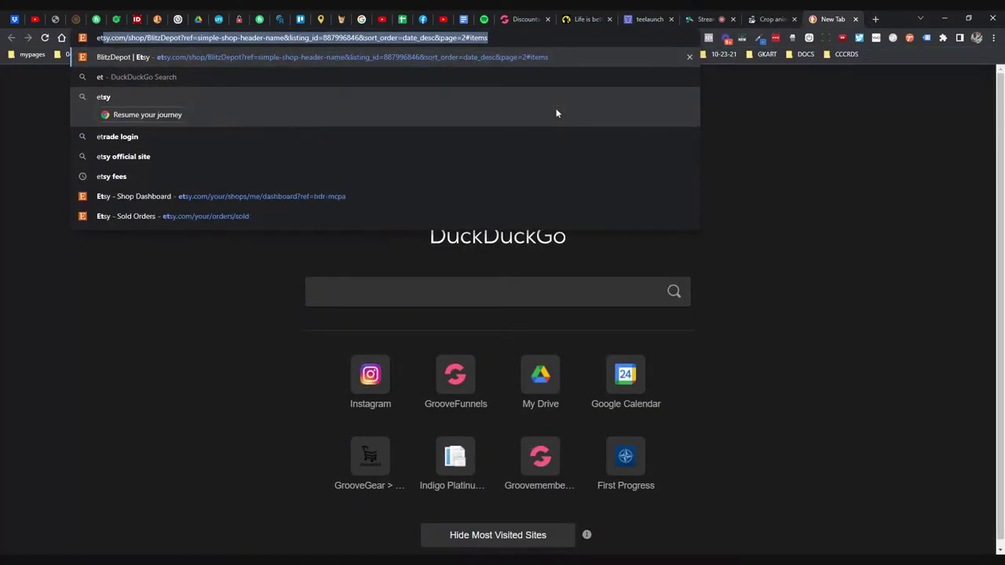
key("Return")
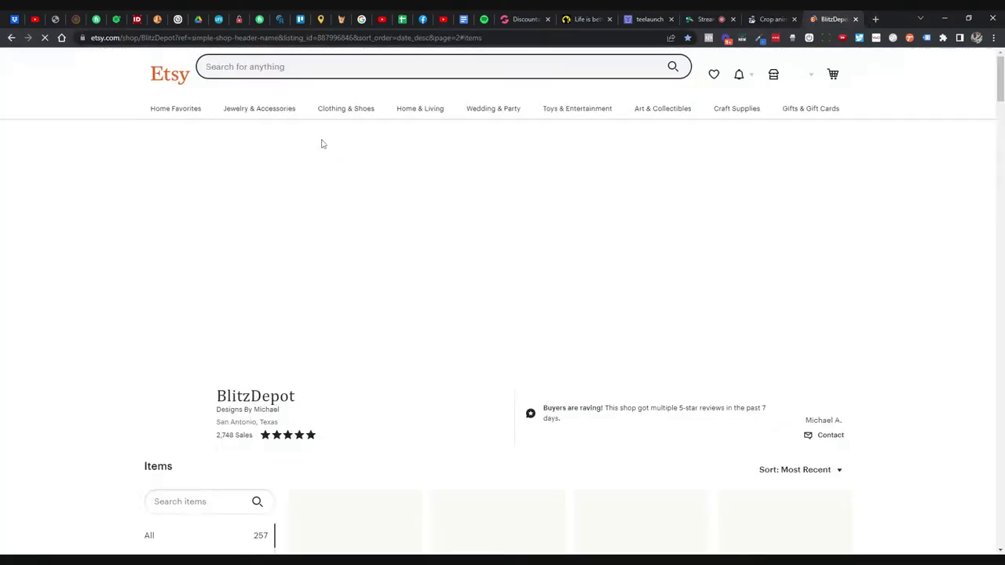
scroll(291, 102, "up", 5)
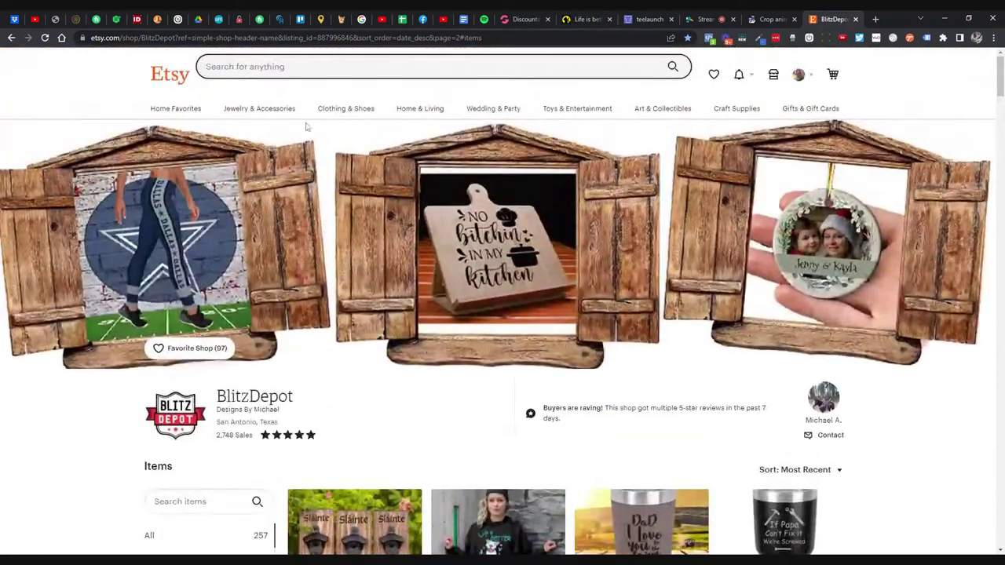
Search Etsy for 'DIE-CUT METAL SIGNS' and open the Personalized Family Name Metal Sign listing
left_click(353, 66)
type("DIE-CUT METAL SIGNS")
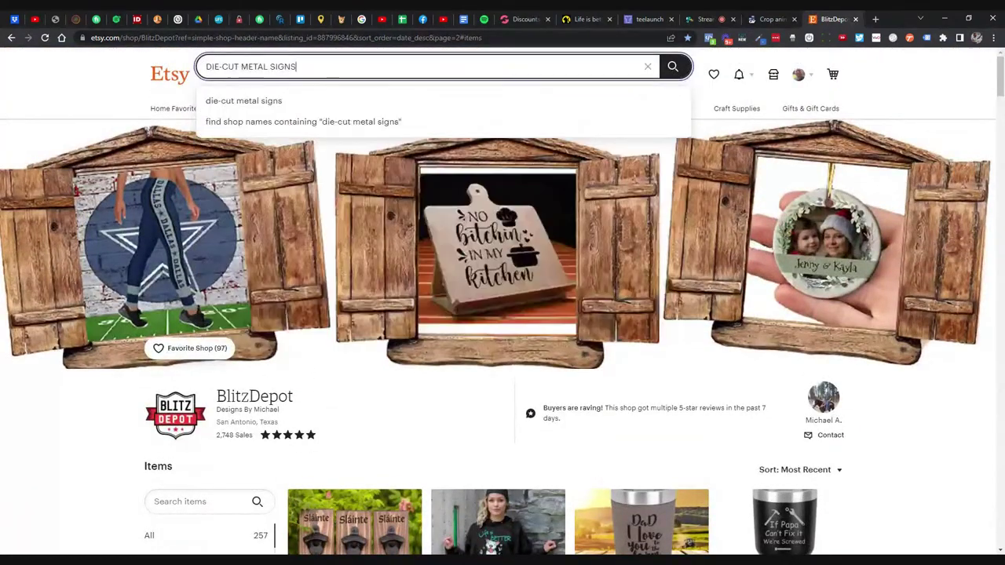
key("Return")
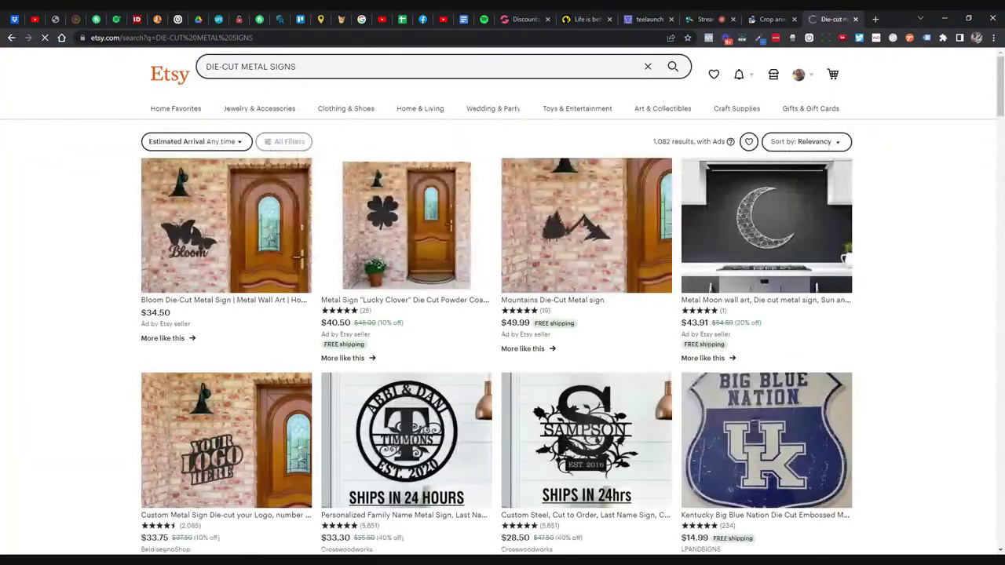
scroll(143, 238, "down", 2)
scroll(144, 238, "down", 1)
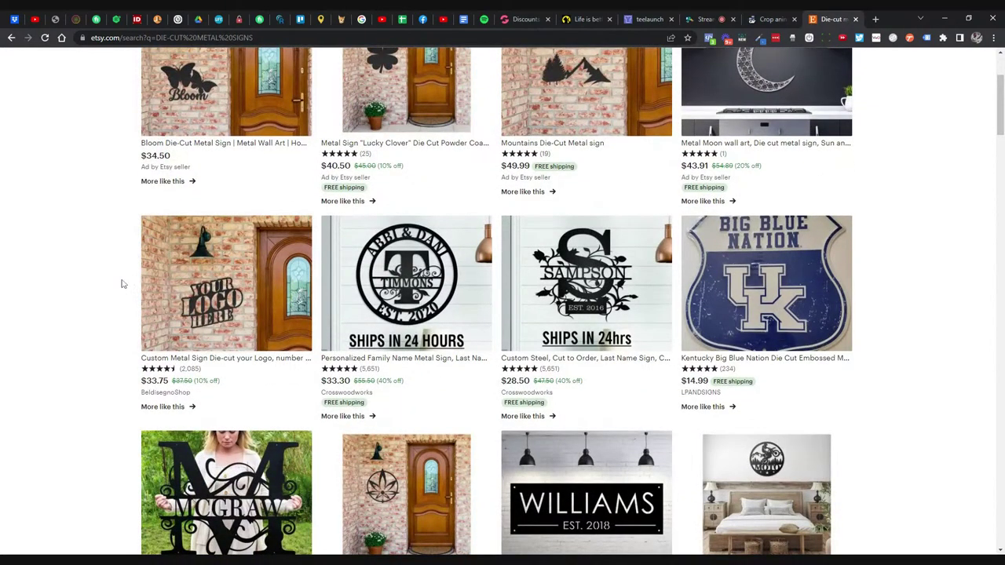
scroll(126, 285, "down", 2)
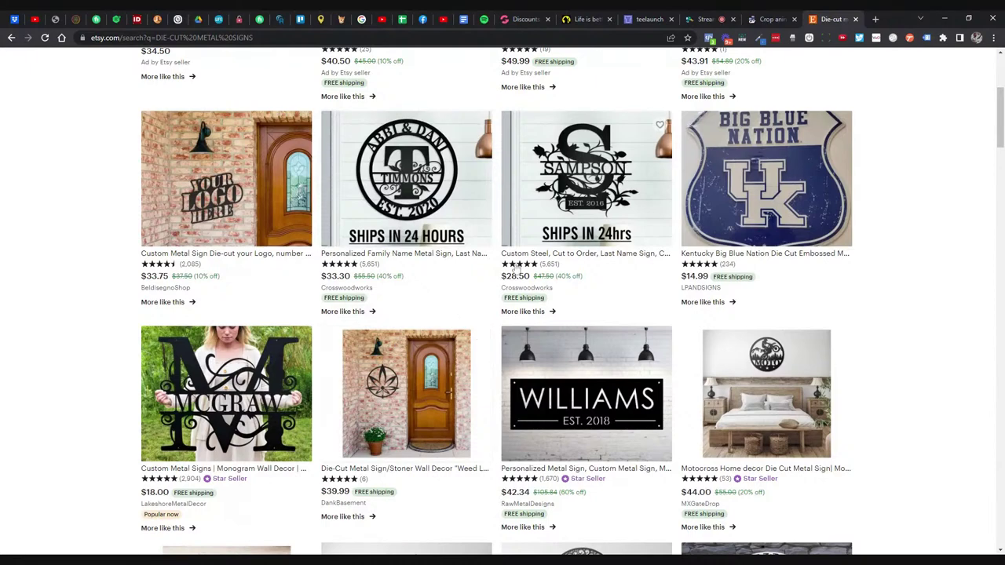
scroll(440, 236, "up", 1)
left_click(432, 233)
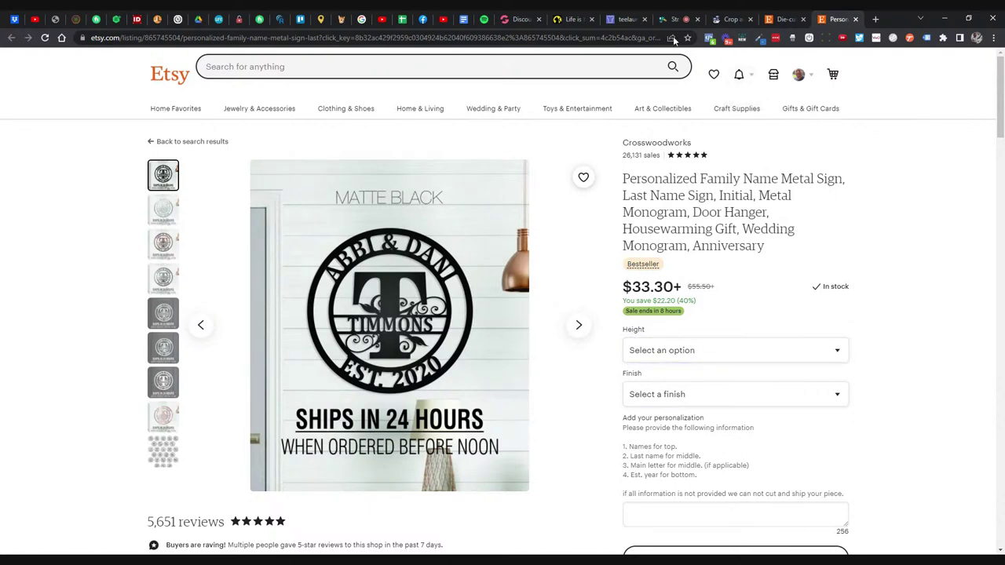
left_click(631, 19)
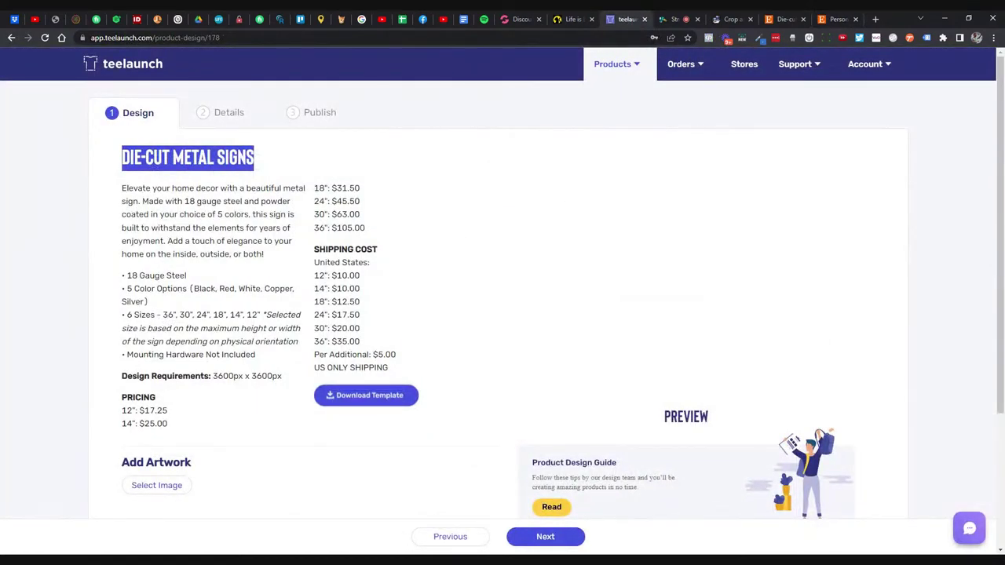
left_click_drag(319, 205, 368, 209)
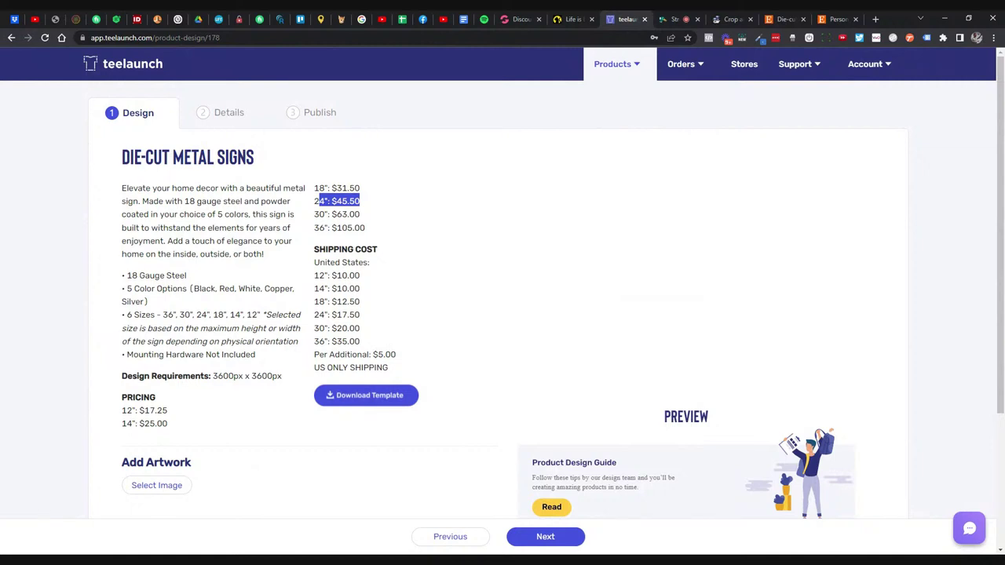
left_click_drag(328, 315, 355, 316)
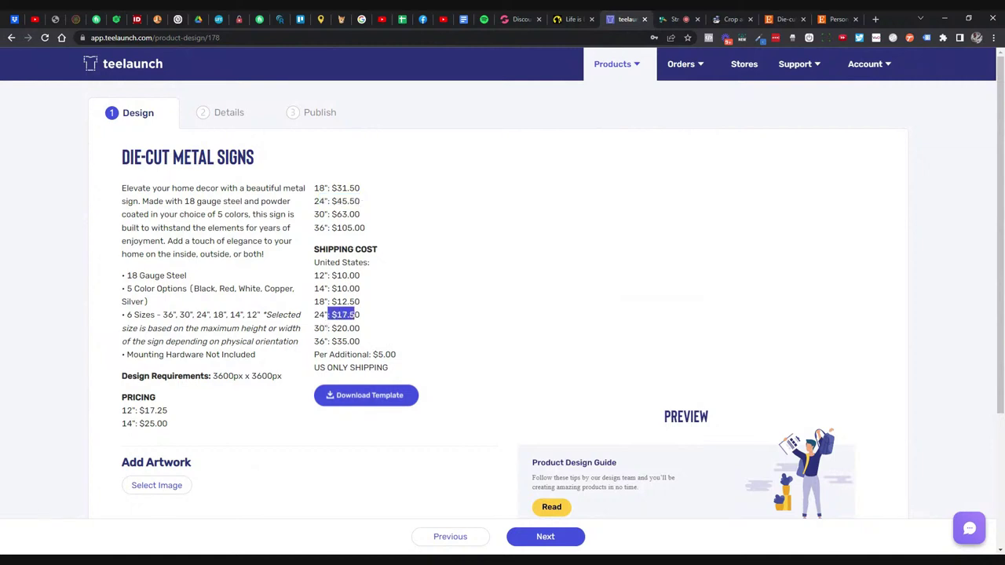
left_click(830, 20)
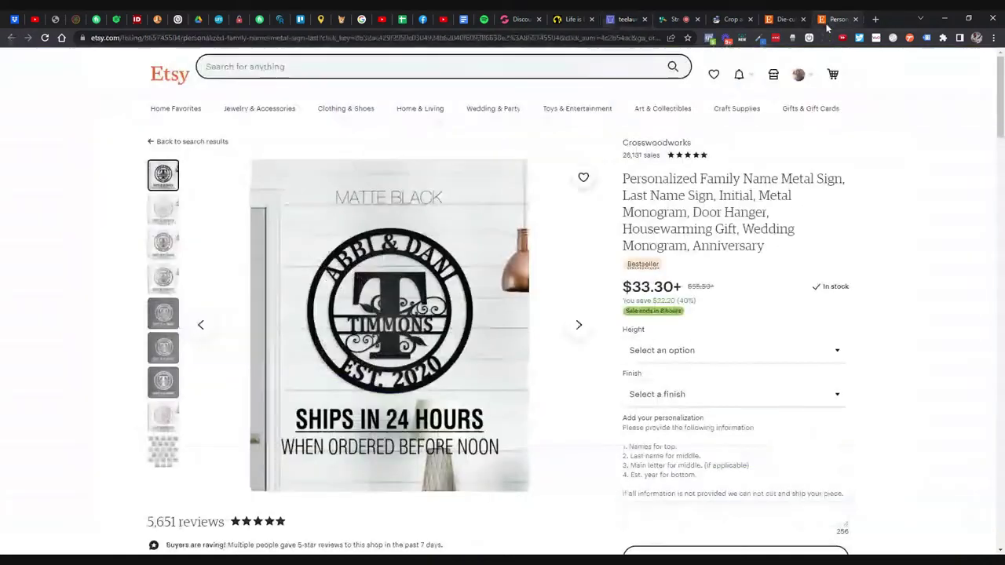
Set the family name sign to 24 Inches in Matte Black ($81.30) and scroll through the reviews
left_click(719, 343)
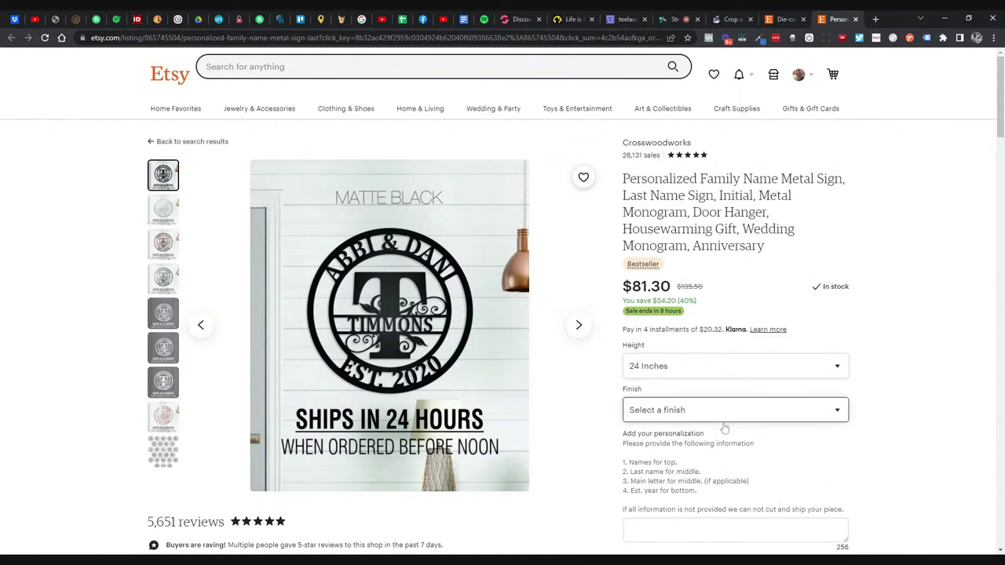
left_click(724, 428)
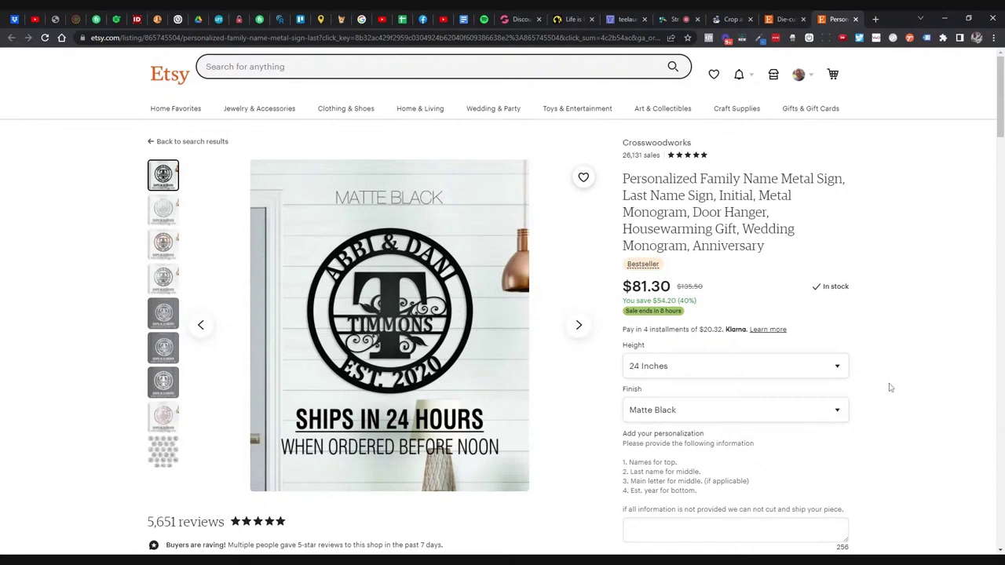
scroll(891, 387, "down", 1)
scroll(891, 384, "down", 1)
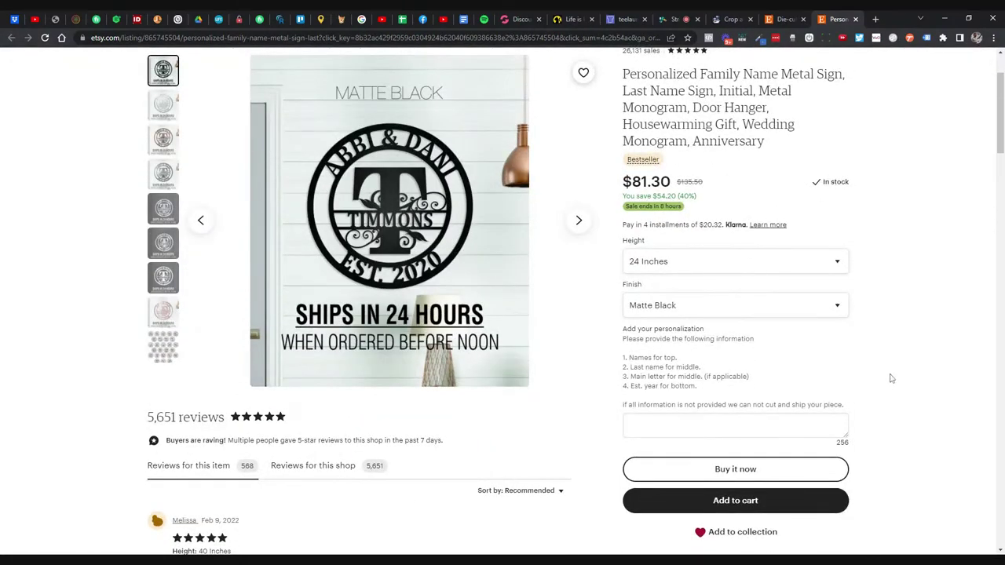
scroll(890, 375, "down", 5)
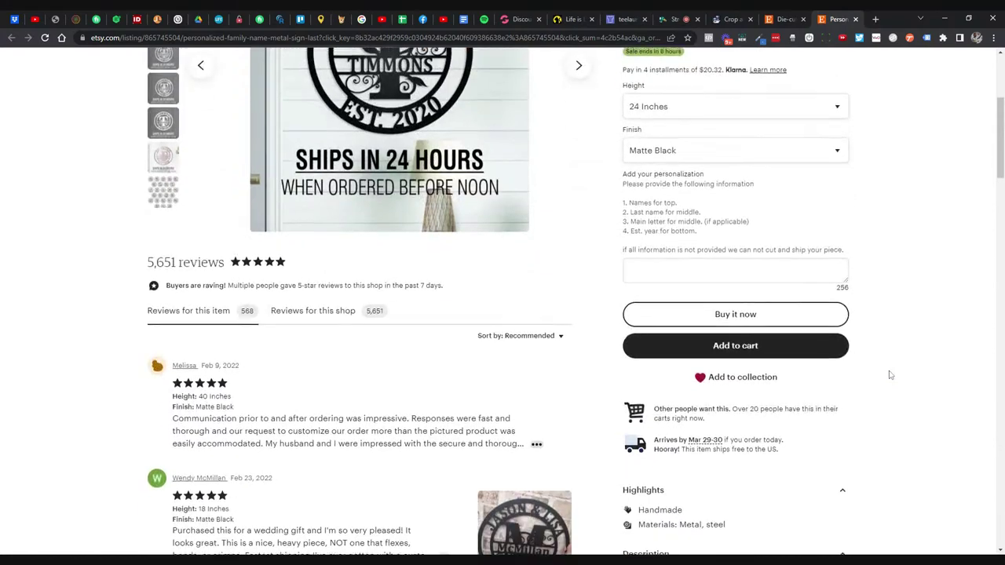
scroll(881, 378, "down", 3)
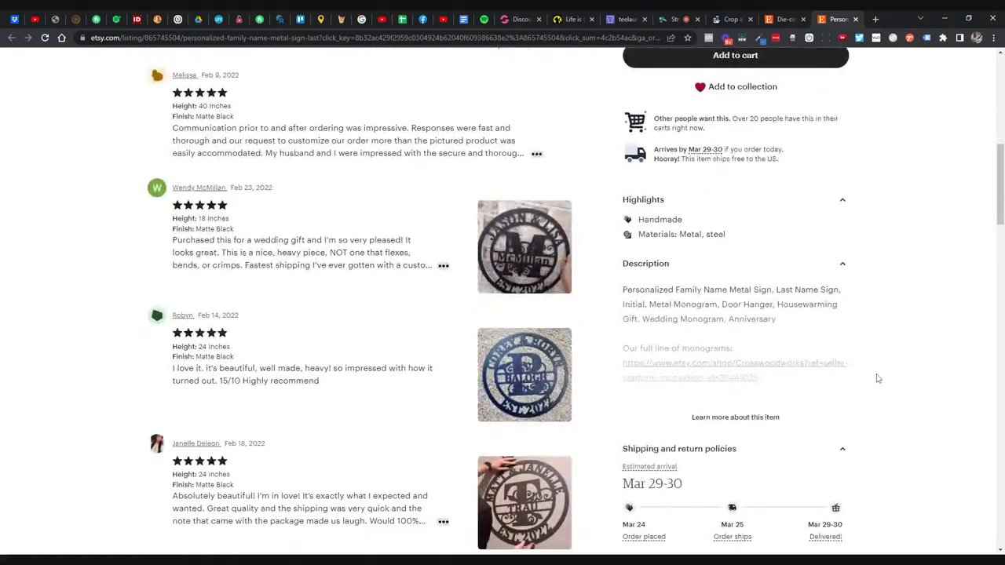
scroll(874, 362, "up", 12)
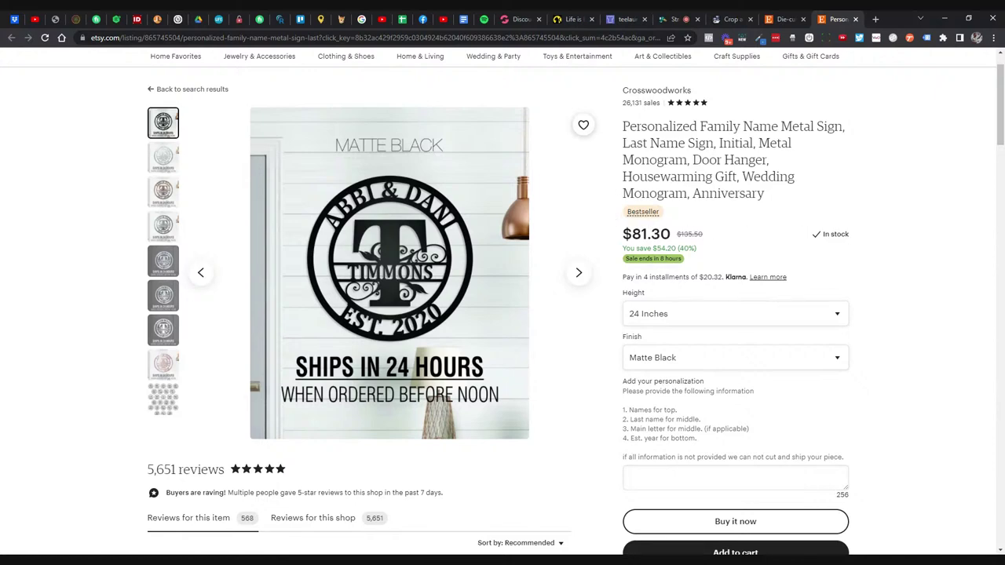
In Teelaunch, highlight the five colour options and the 12" base price of $17.25
left_click(631, 22)
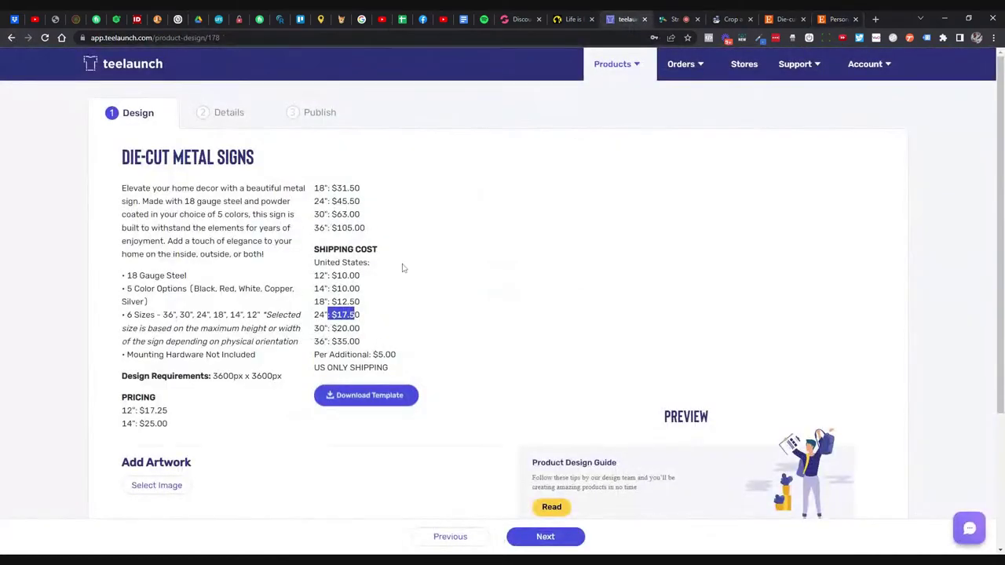
left_click_drag(139, 276, 250, 308)
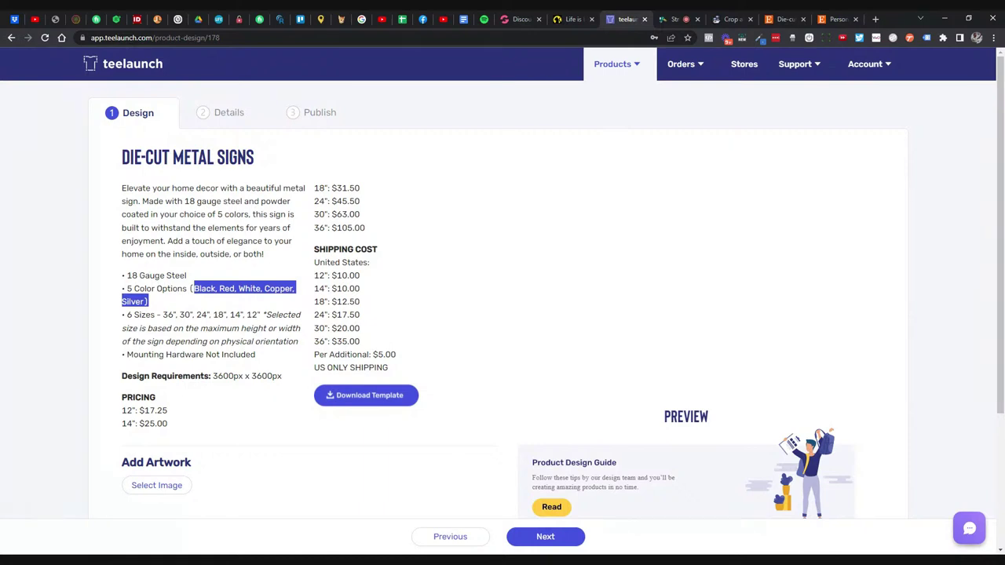
left_click_drag(145, 411, 175, 414)
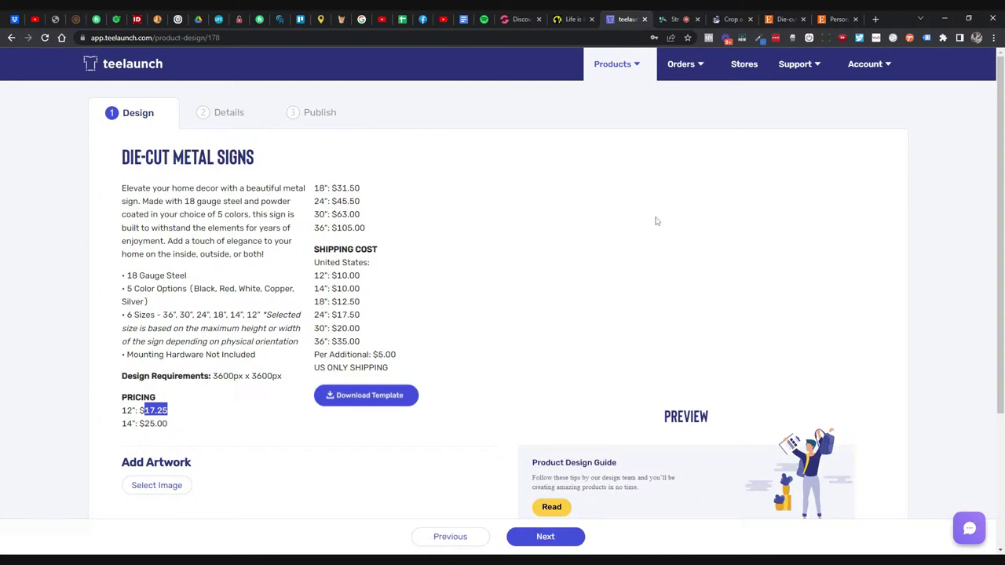
Set the Etsy family-name sign's Height to 12 Inches to see its $41.10 price
left_click(794, 19)
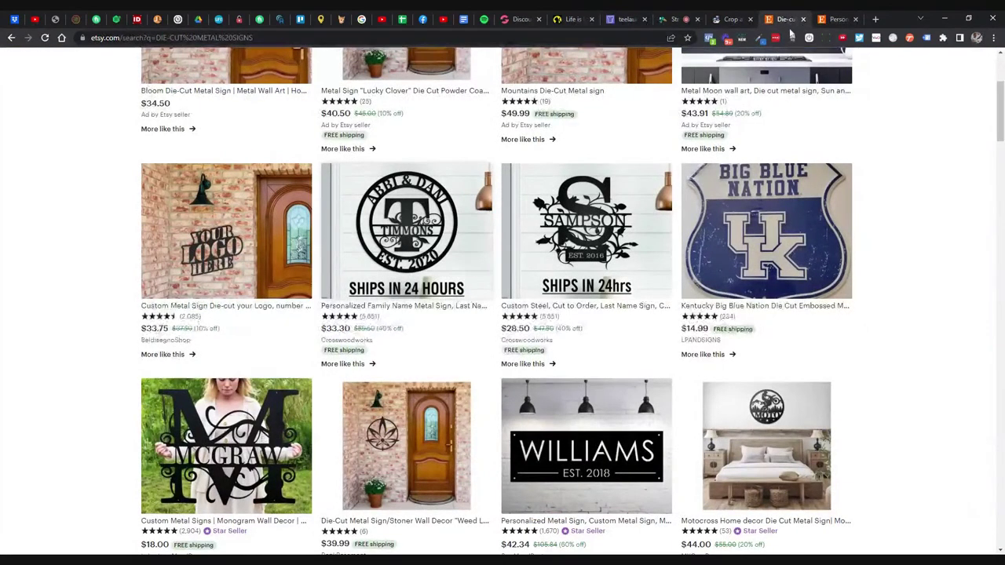
left_click(836, 18)
left_click(667, 313)
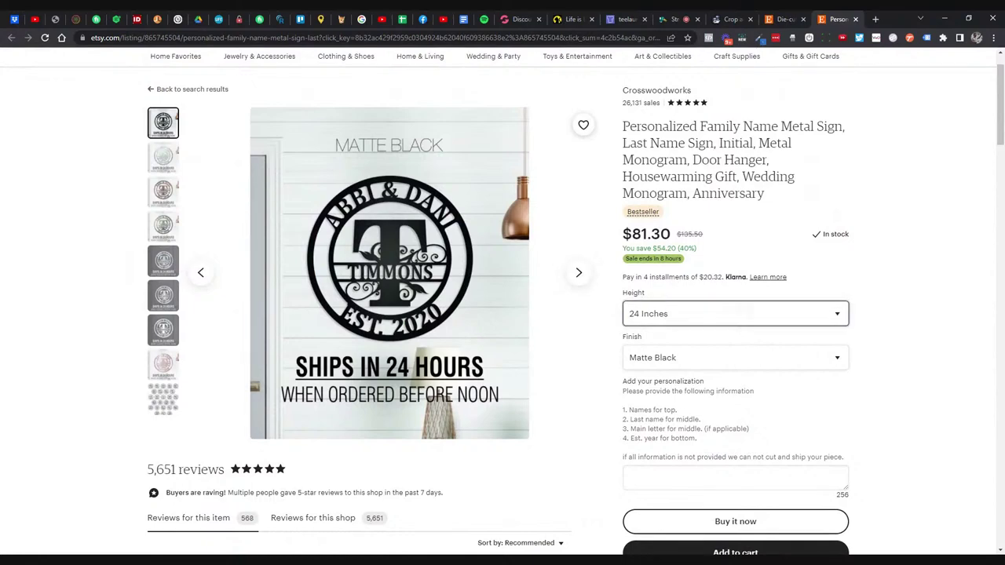
left_click(678, 332)
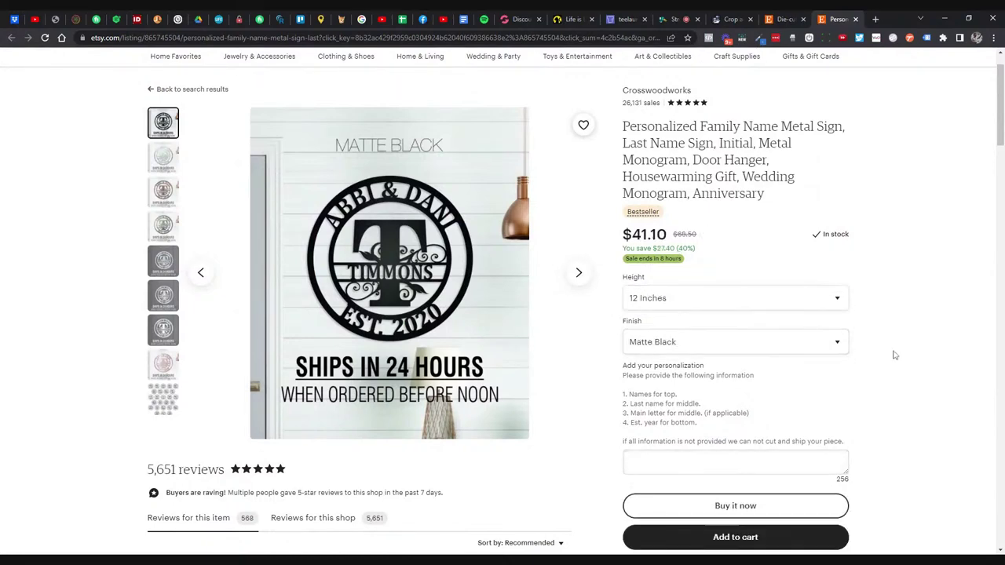
Compare against Teelaunch's $17.25 cost, then return to the Etsy die-cut search results
left_click(625, 20)
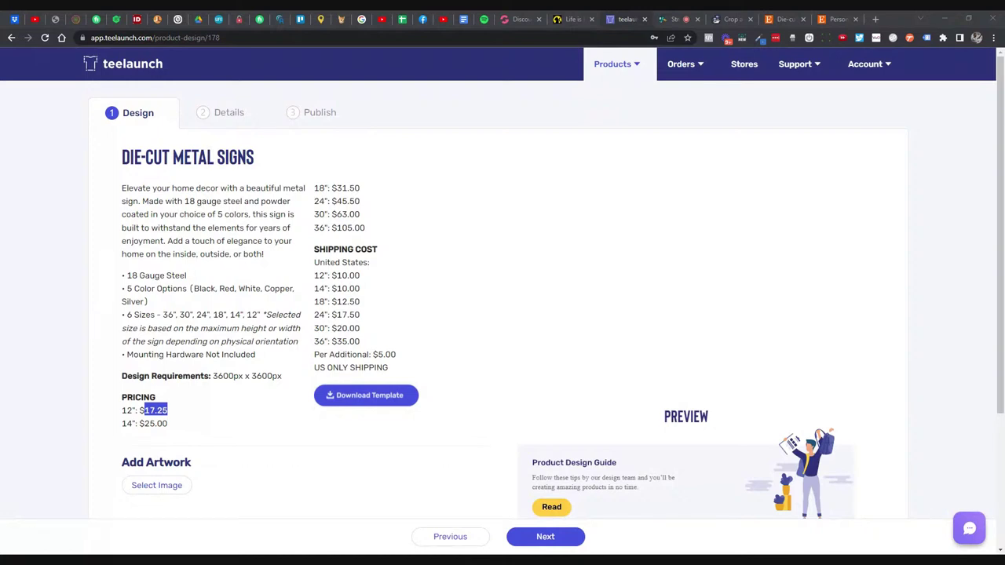
left_click(811, 180)
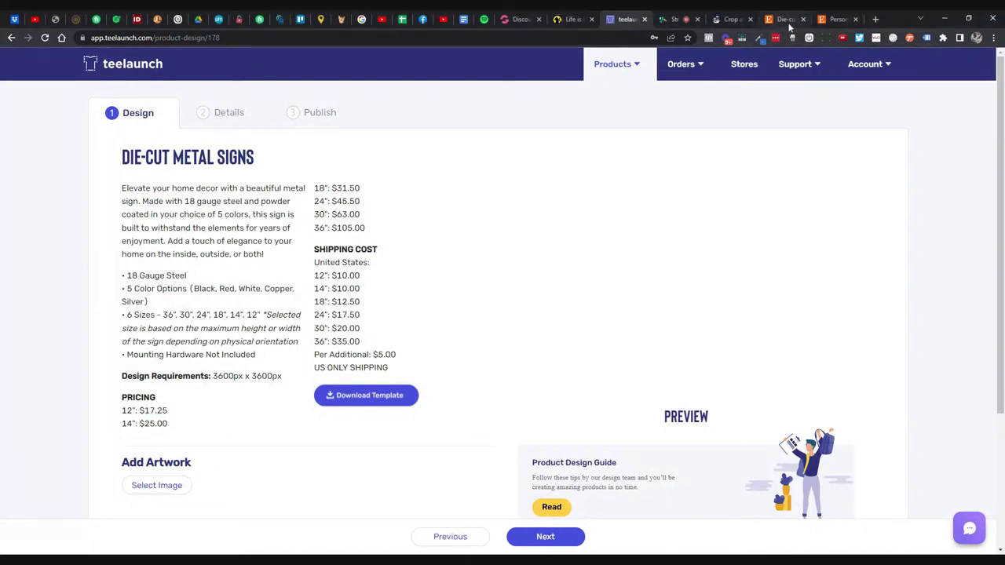
left_click(823, 22)
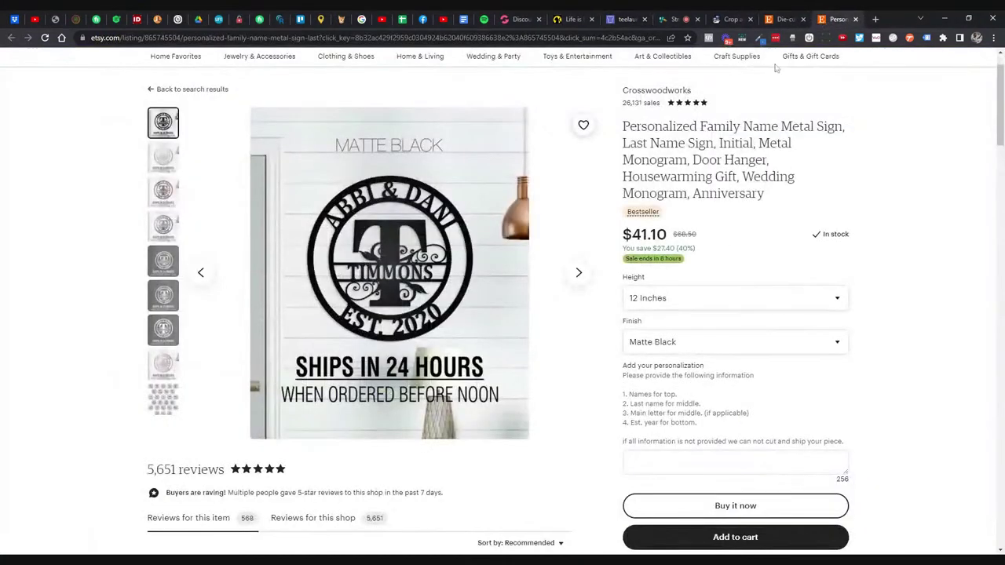
left_click(787, 19)
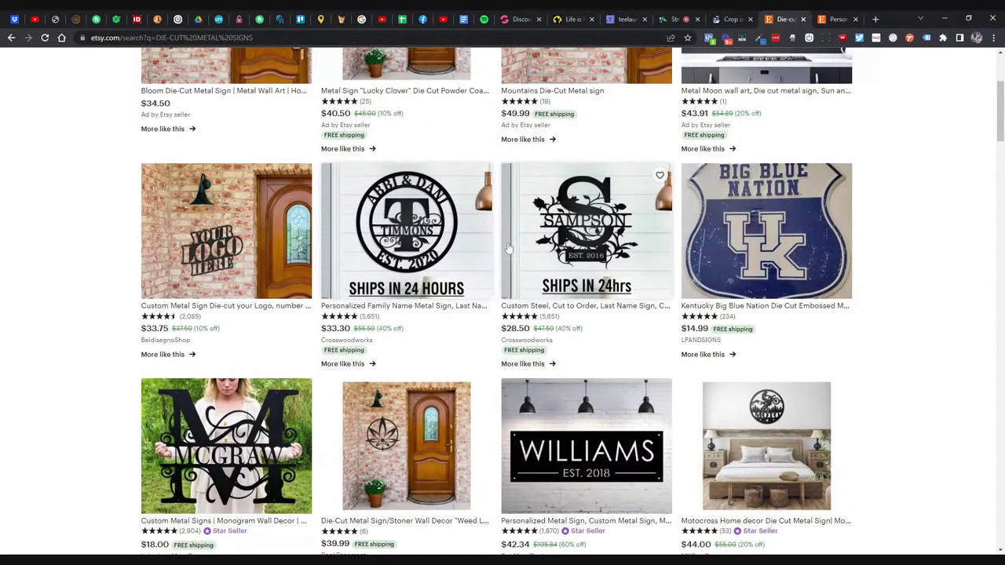
scroll(509, 249, "down", 2)
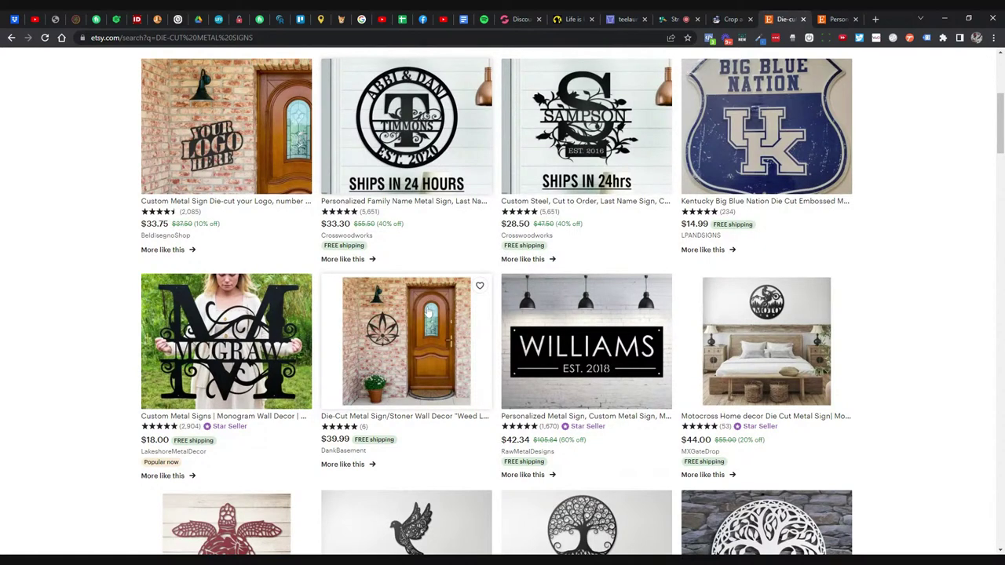
Open the 'Weed Leaf' die-cut sign listing and choose Black at 36 Inch
left_click(428, 312)
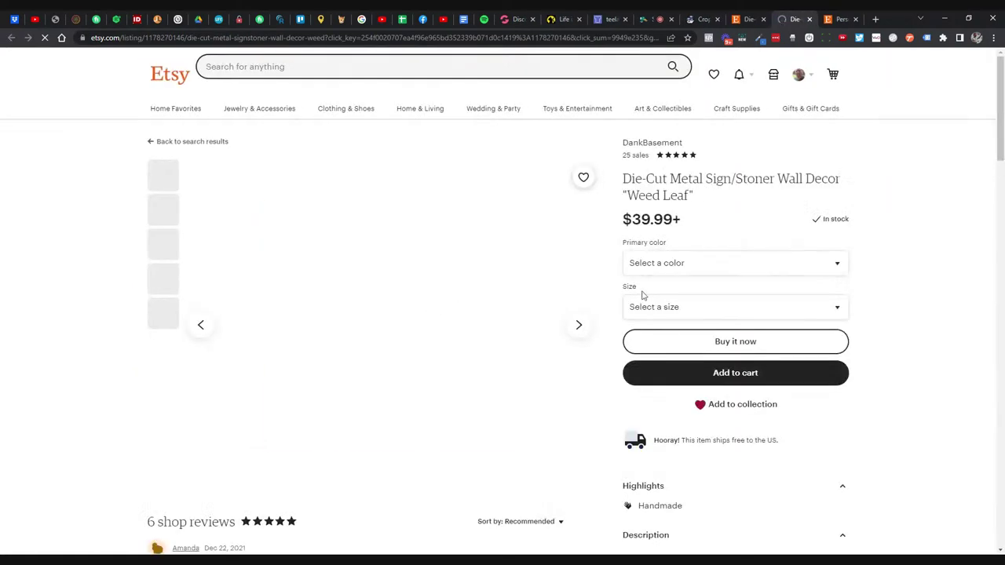
left_click(728, 268)
left_click(713, 280)
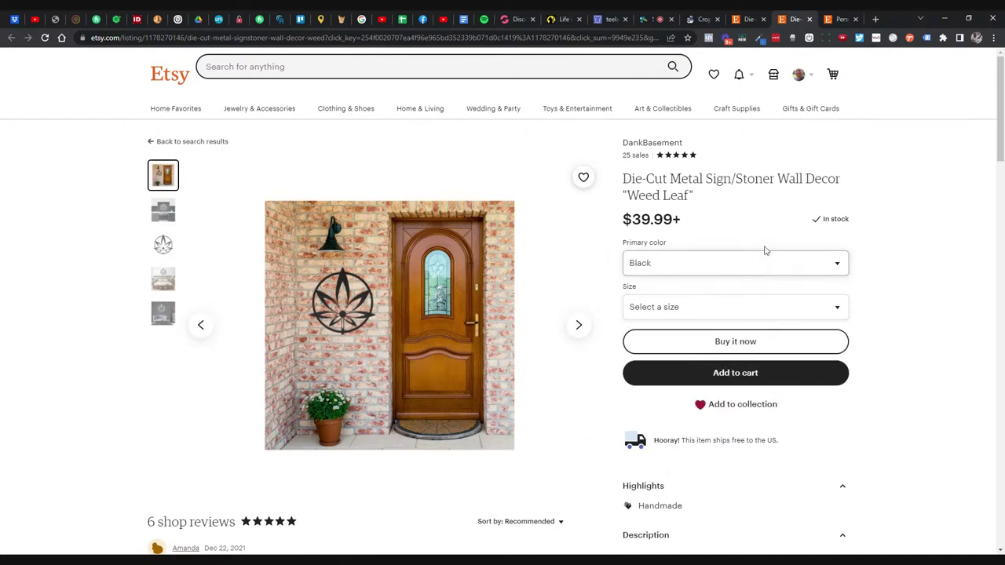
left_click(751, 300)
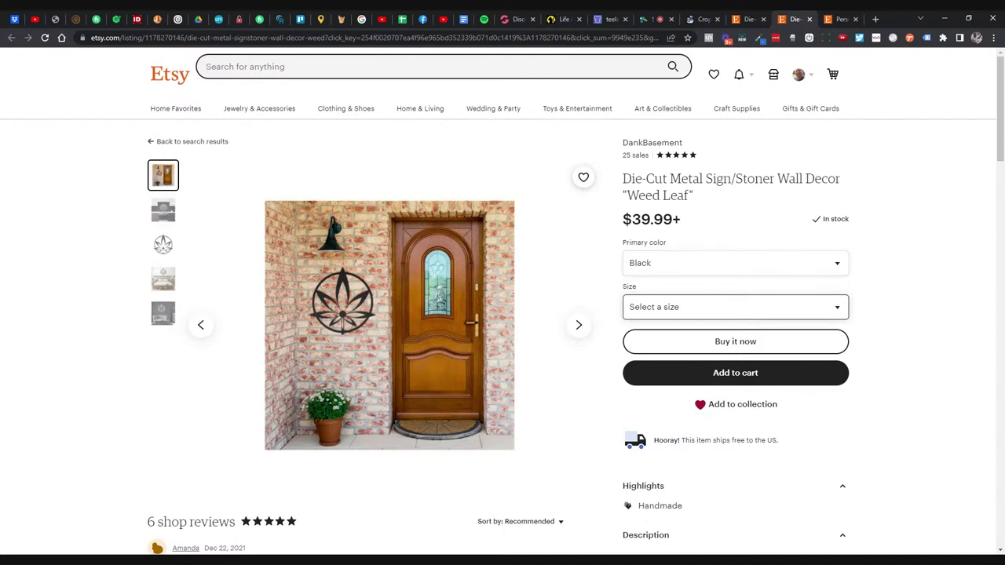
left_click(720, 326)
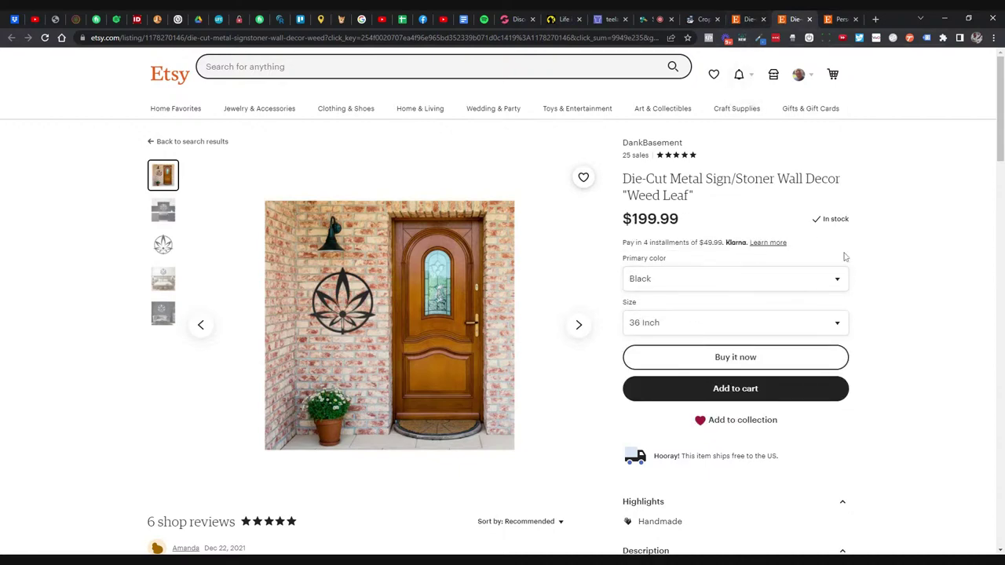
scroll(846, 254, "down", 3)
scroll(855, 255, "down", 3)
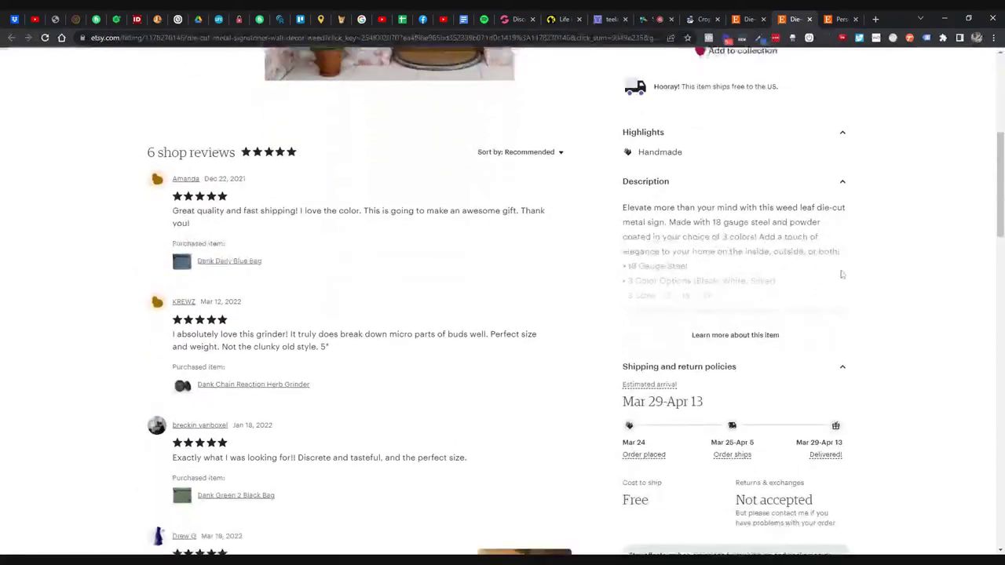
scroll(723, 260, "up", 5)
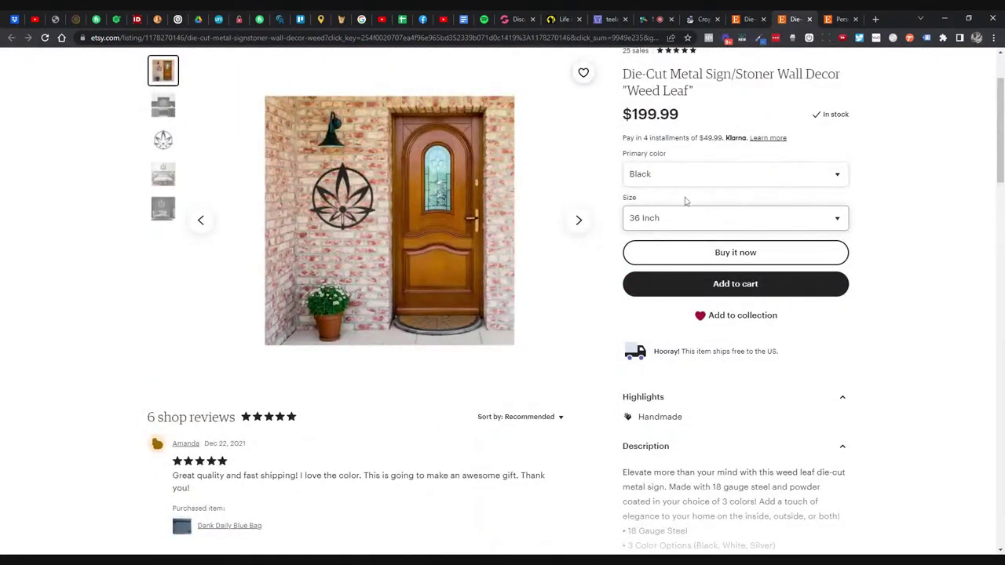
Highlight Teelaunch's 36" $105.00 price and $35.00 shipping, then Etsy's $199.99 price
left_click(606, 20)
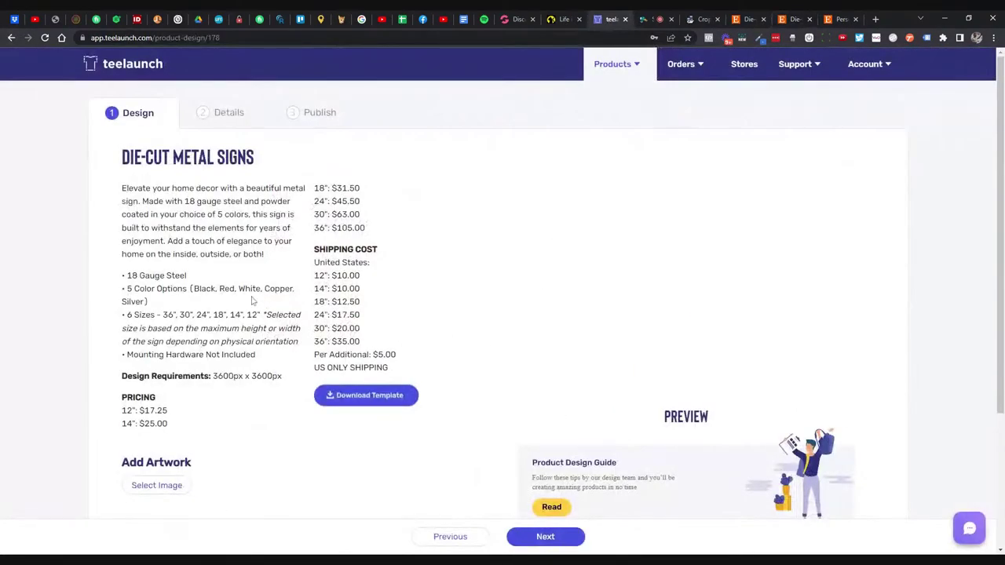
left_click_drag(315, 230, 379, 232)
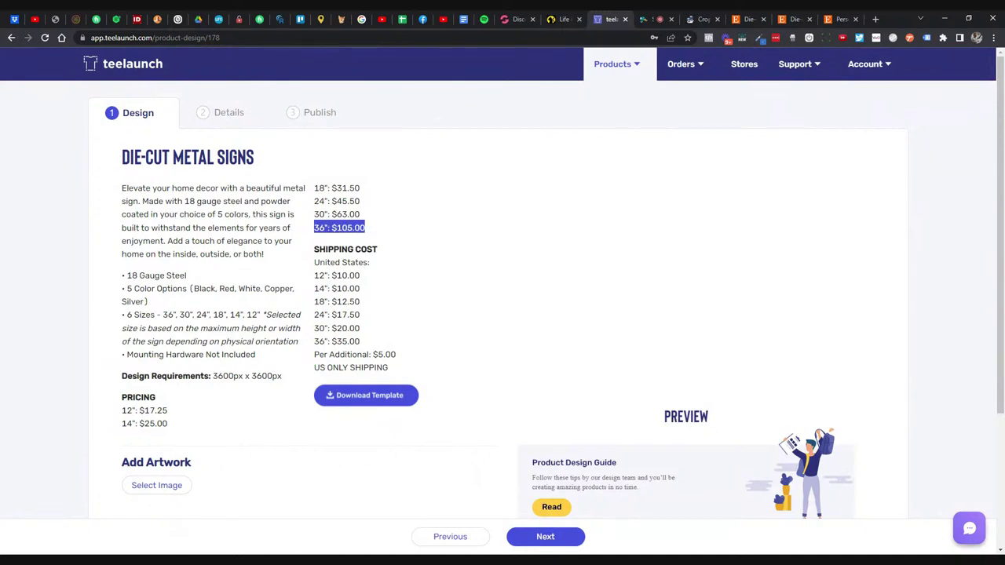
double_click(348, 341)
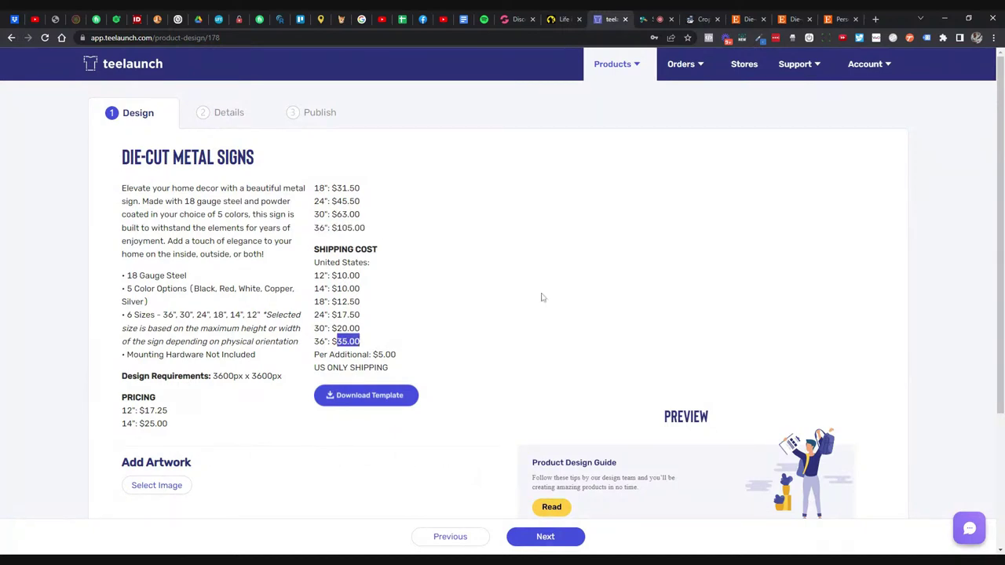
left_click(832, 22)
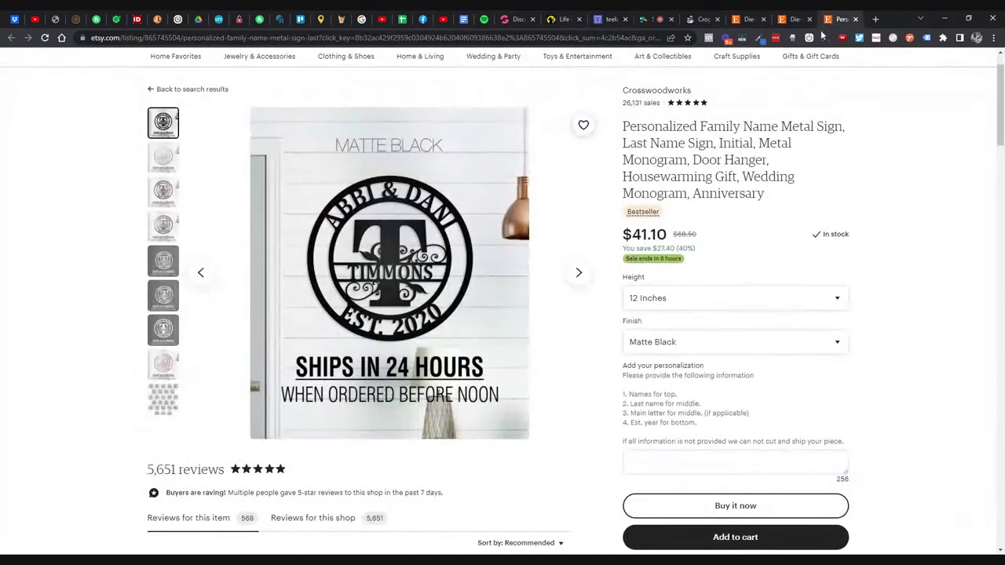
left_click(788, 22)
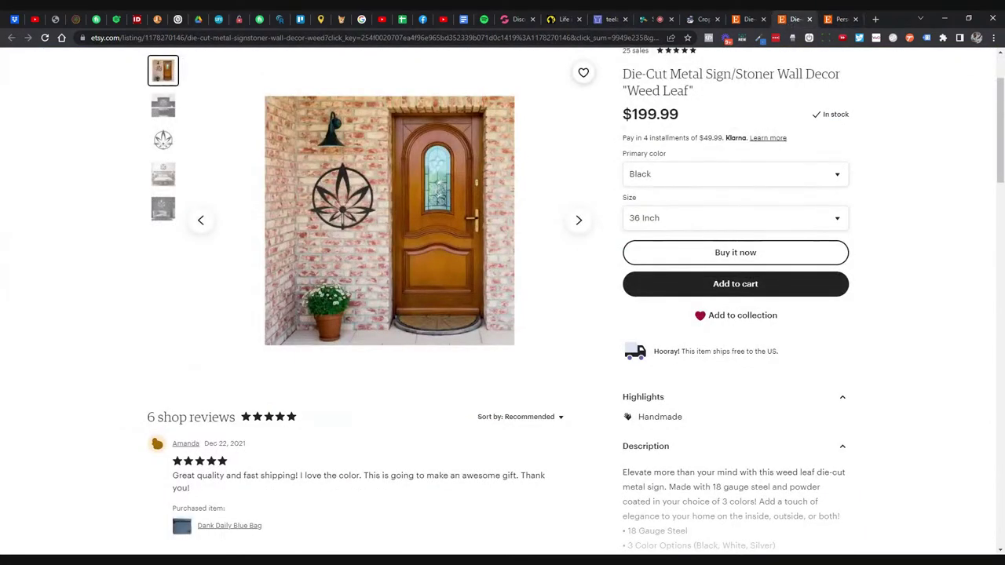
double_click(655, 115)
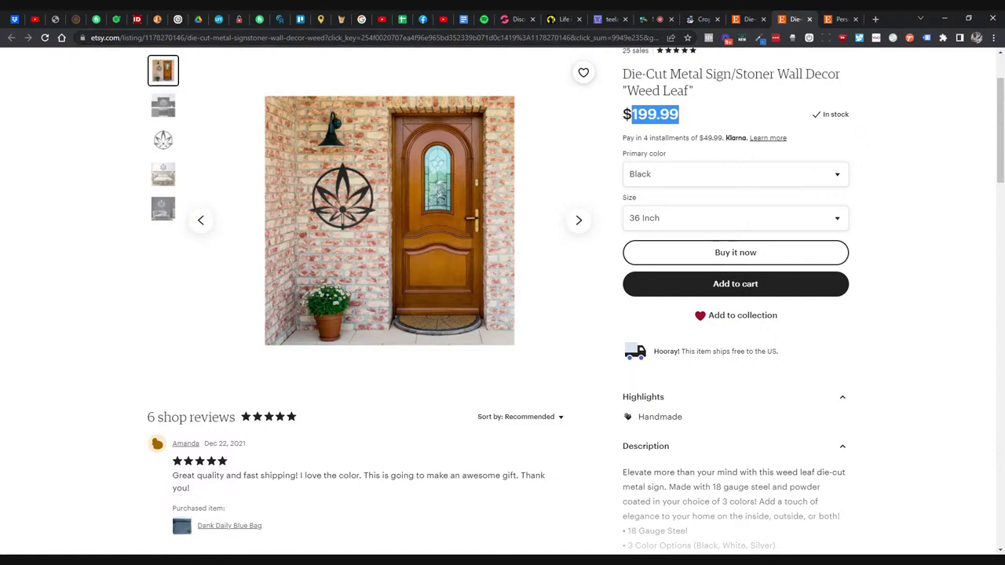
Bring up the Die-Cut Metal Signs page and review its $105.00 36-inch price and $35.00 US shipping
left_click(609, 20)
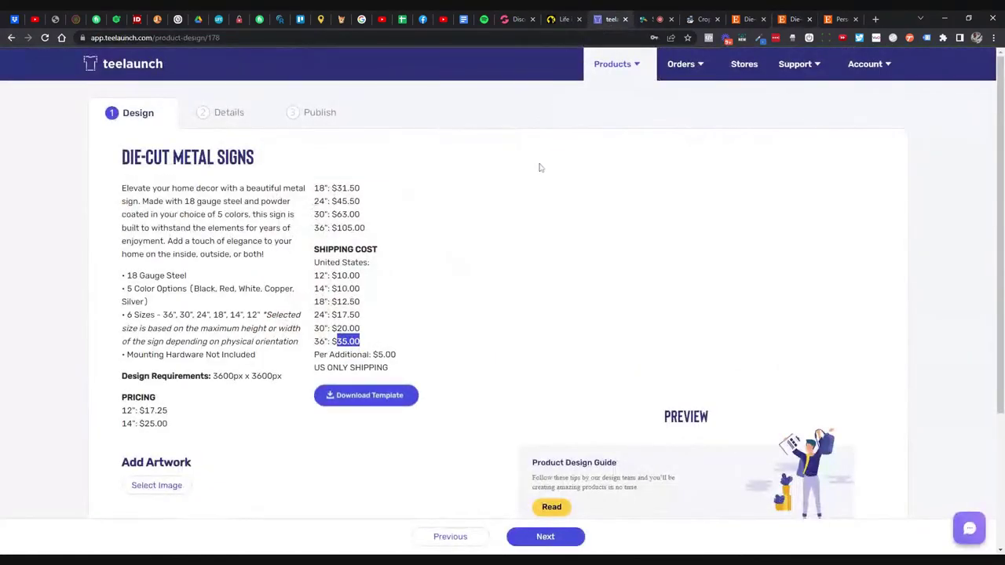
scroll(538, 167, "down", 2)
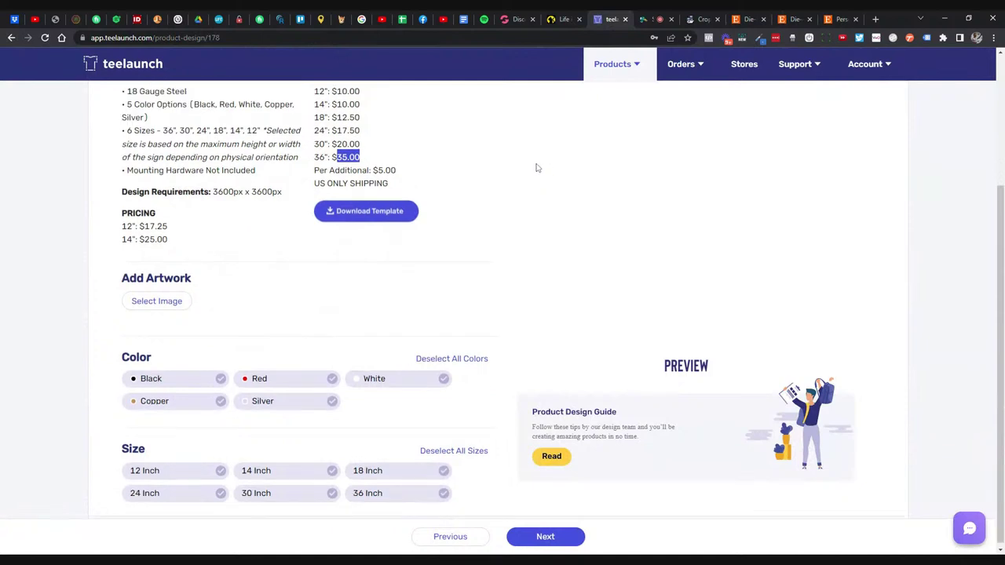
scroll(539, 168, "up", 2)
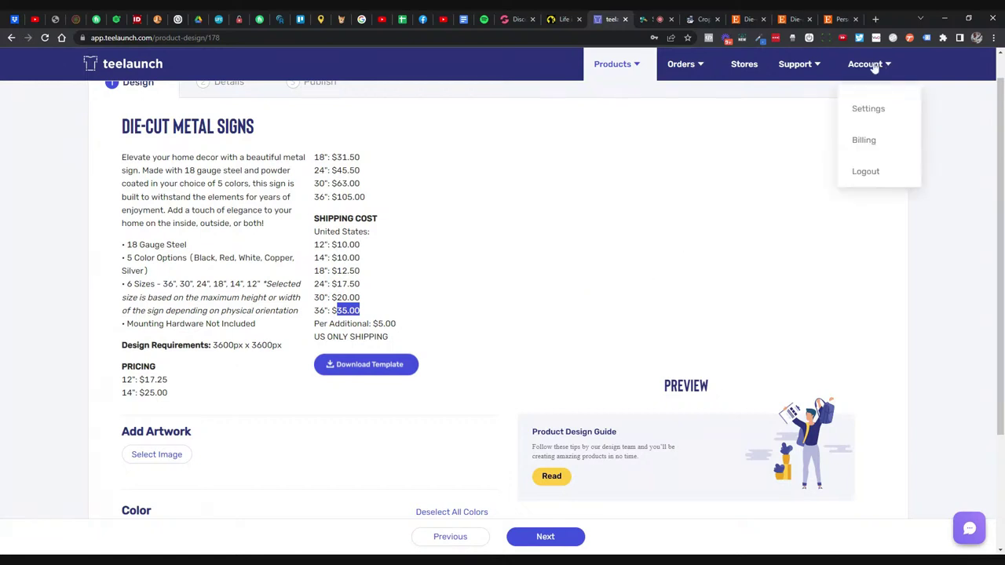
Go back to the Create a Product catalog listing Die-Cut Metal Signs, youth shirts and sweatshirts
mouse_move(720, 53)
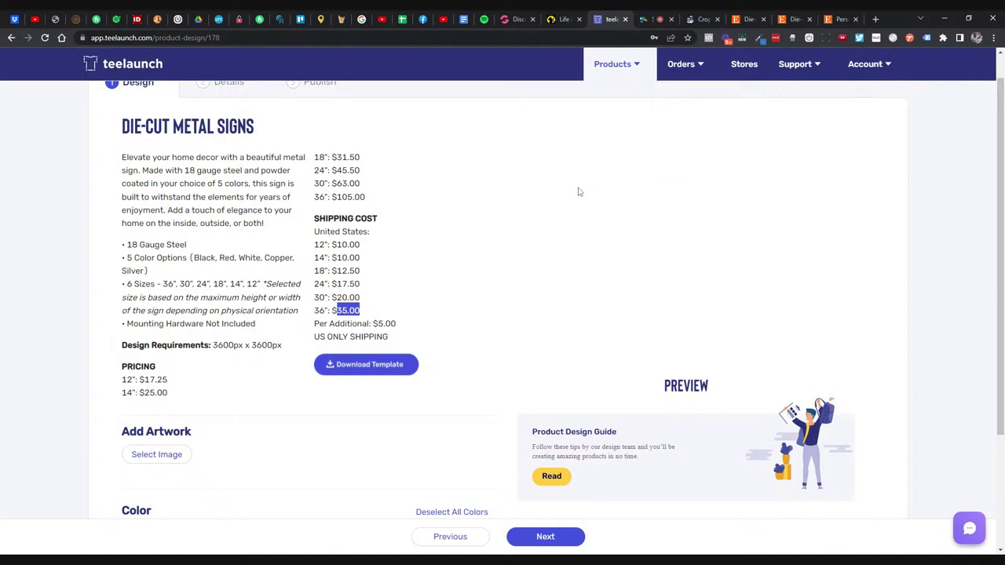
scroll(585, 188, "up", 1)
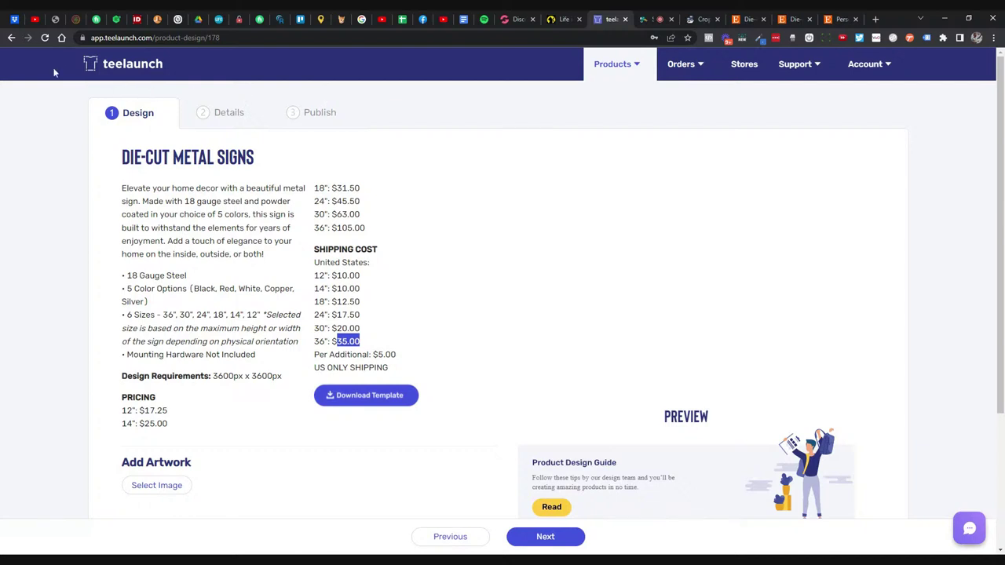
left_click(11, 38)
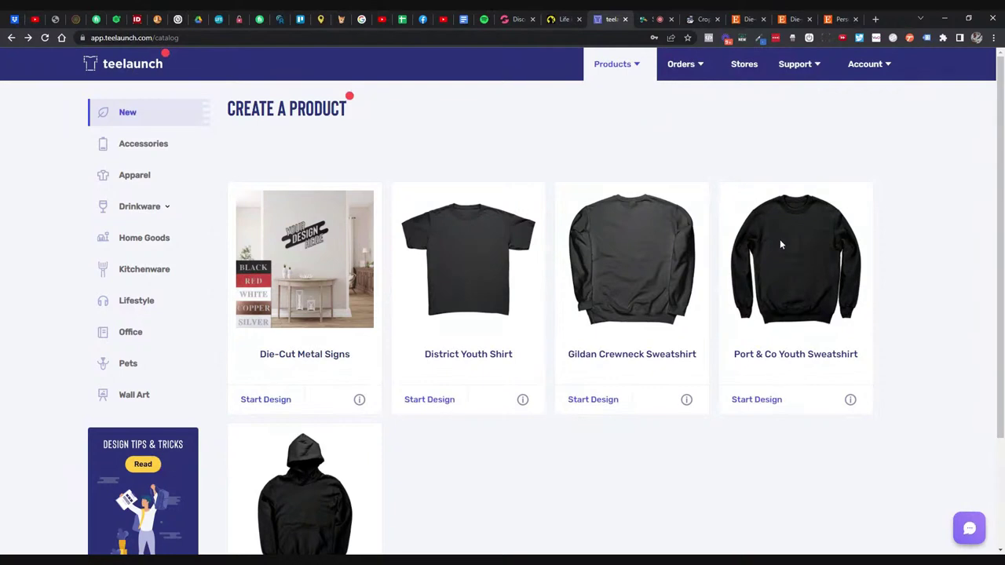
Show the Accessories products in the Create a Product catalog
scroll(777, 239, "down", 2)
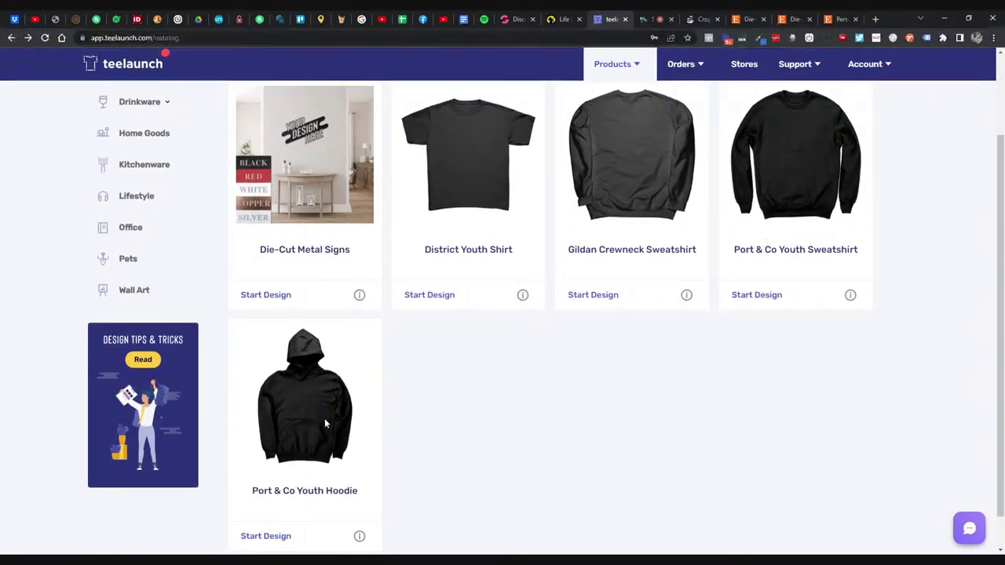
scroll(323, 420, "up", 2)
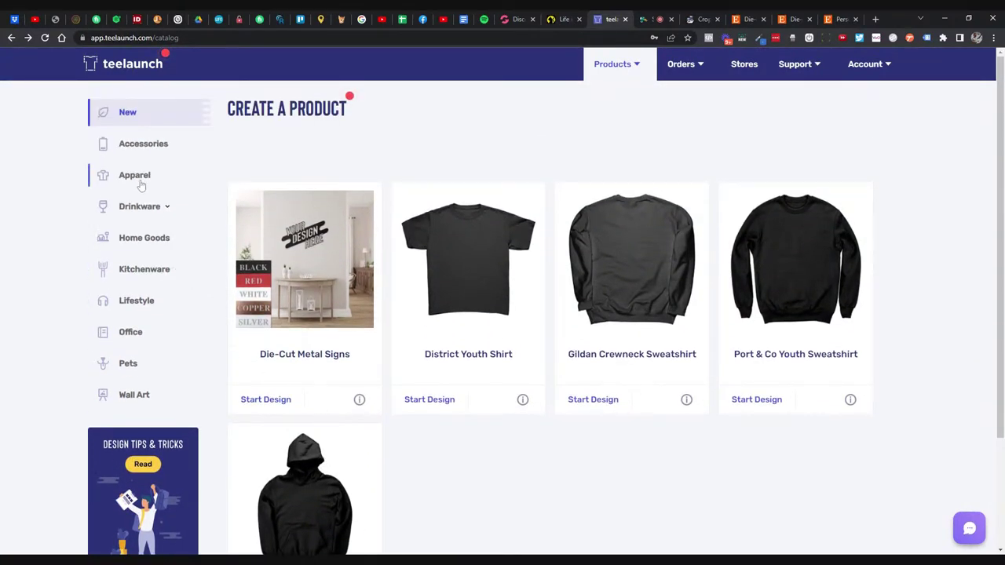
left_click(145, 144)
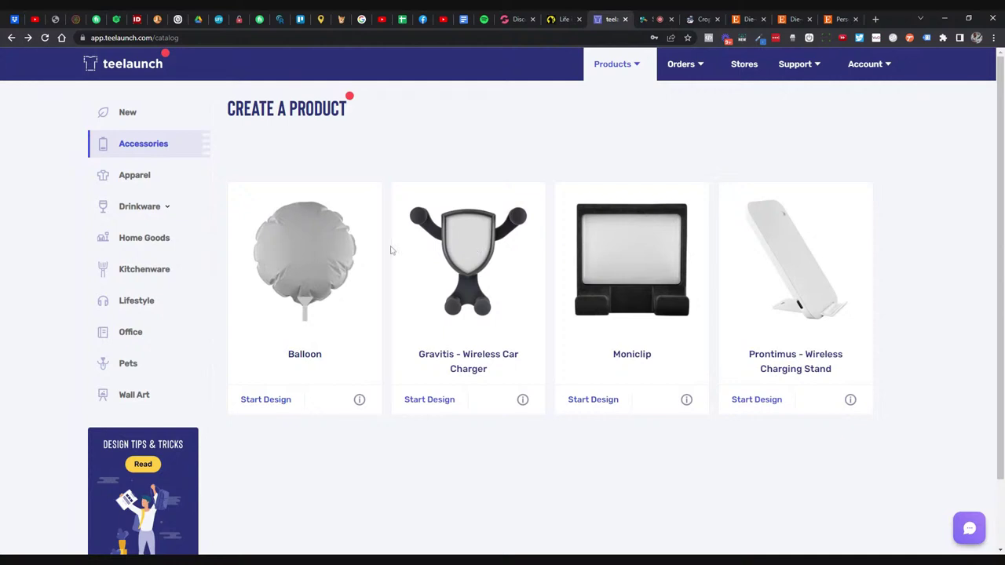
Switch to Apparel and browse down to Canvas Mens Raglan, Canvas Unisex Tank and District Mens Shirt
left_click(139, 181)
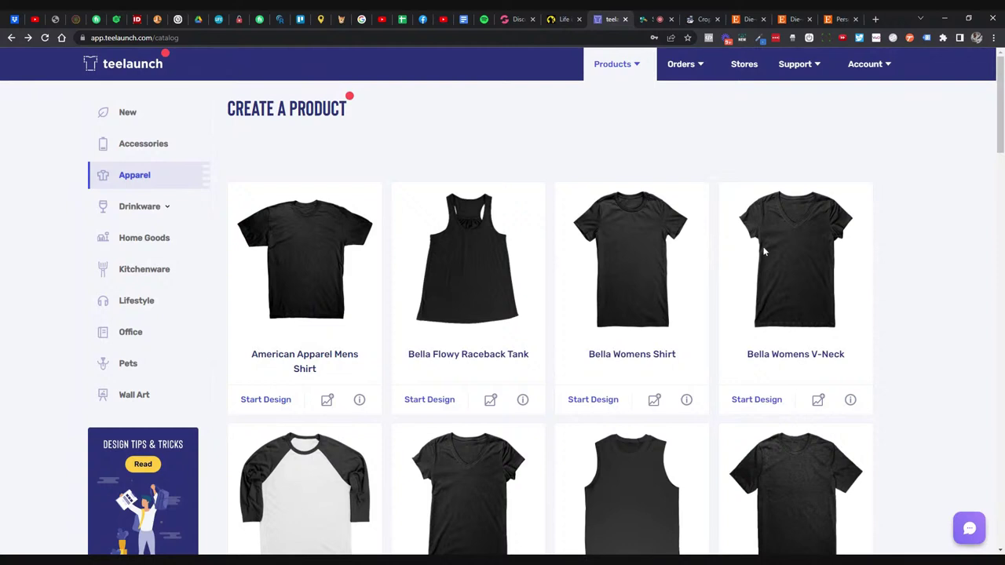
scroll(763, 251, "down", 1)
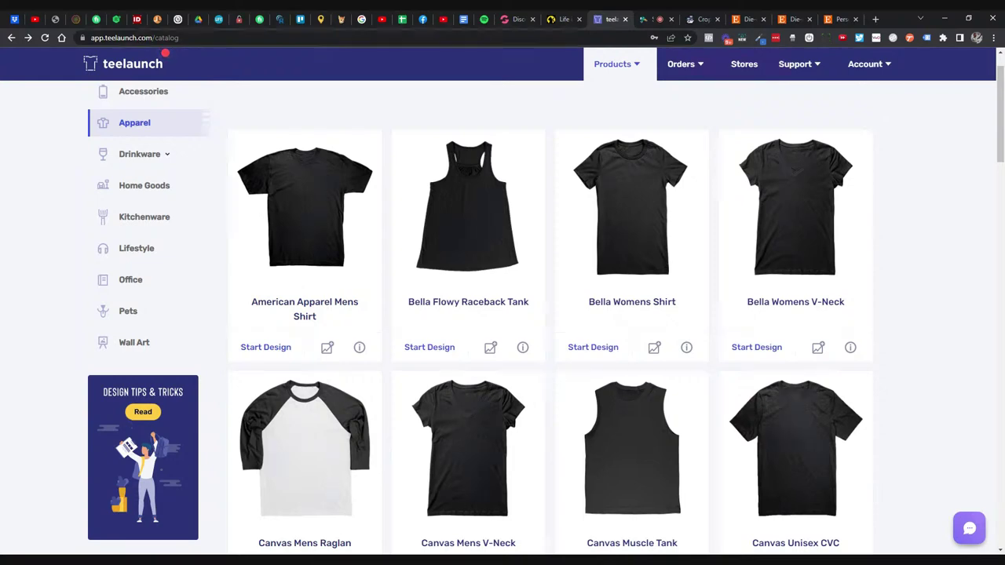
scroll(683, 259, "down", 3)
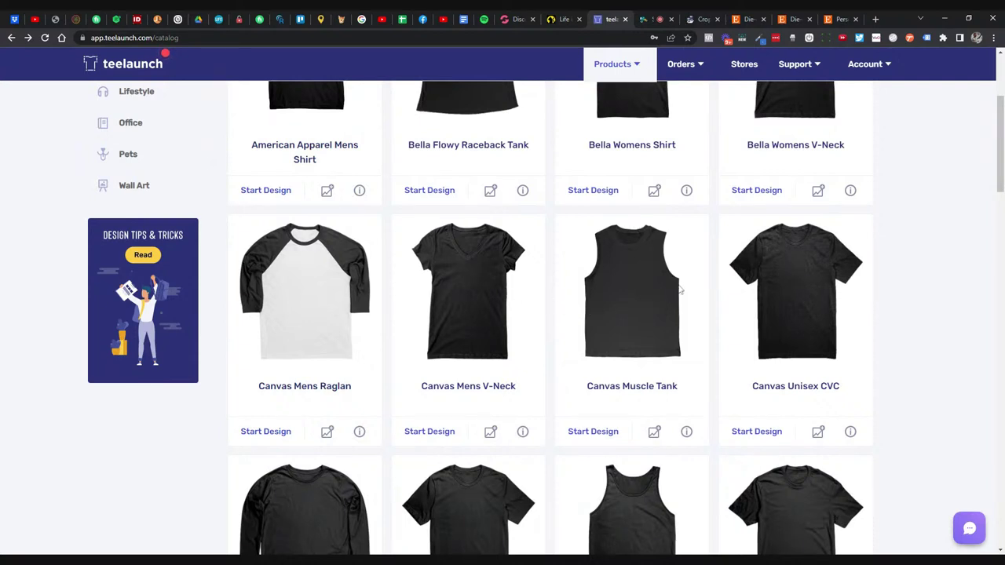
scroll(789, 281, "down", 1)
scroll(824, 271, "down", 1)
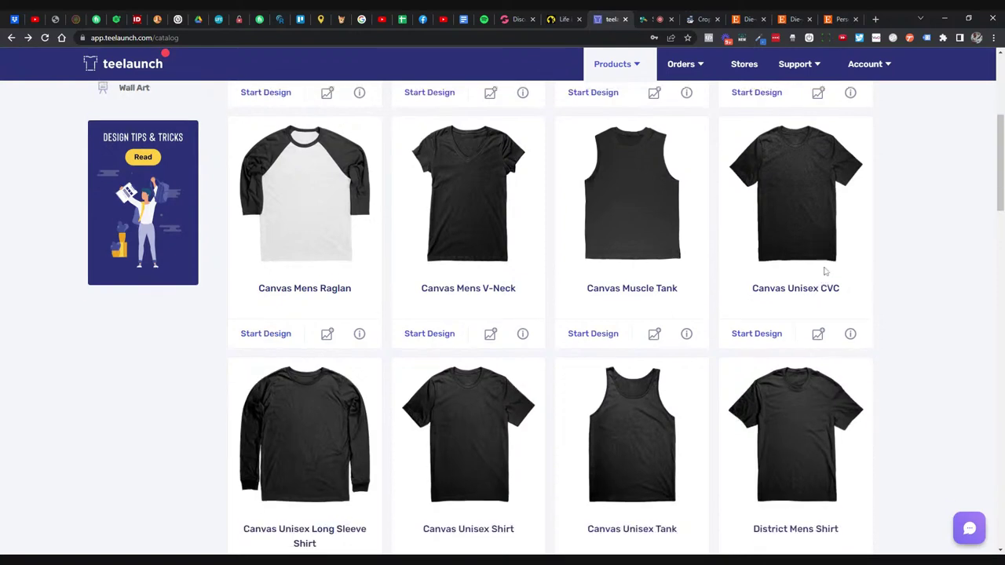
scroll(824, 271, "down", 1)
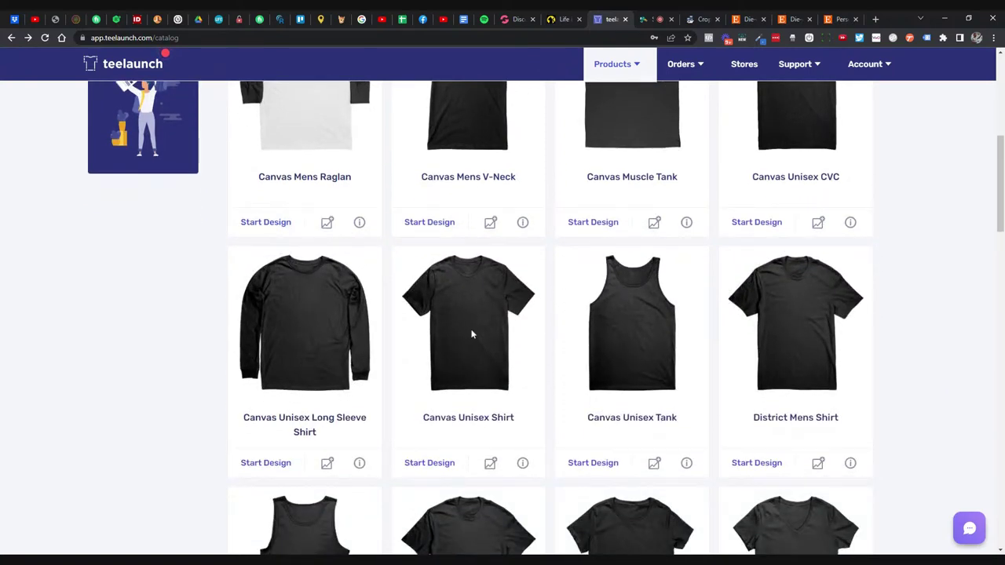
scroll(472, 335, "up", 1)
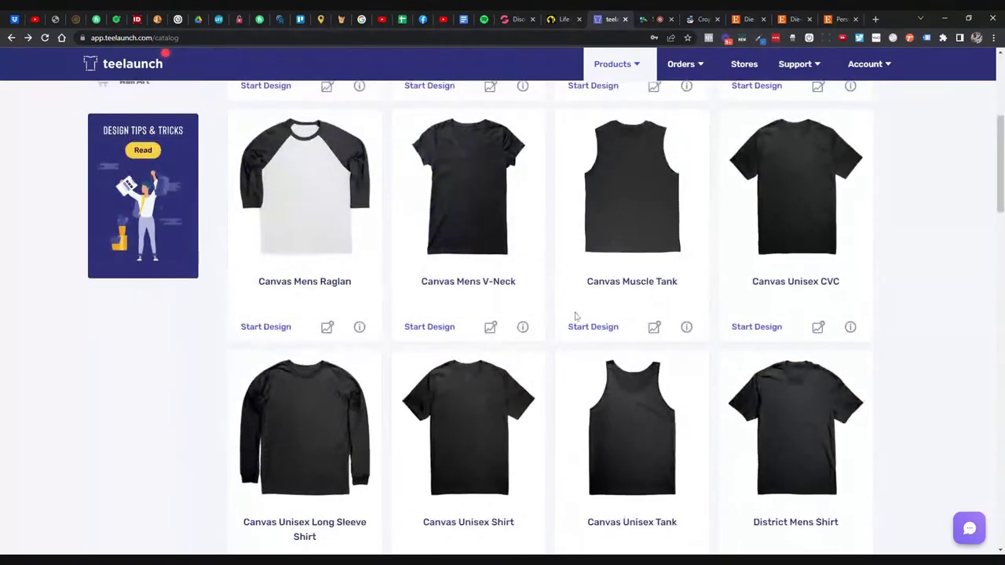
Open the Canvas Unisex CVC page and highlight its shirt weight and 52/48 blend ratio
left_click(760, 206)
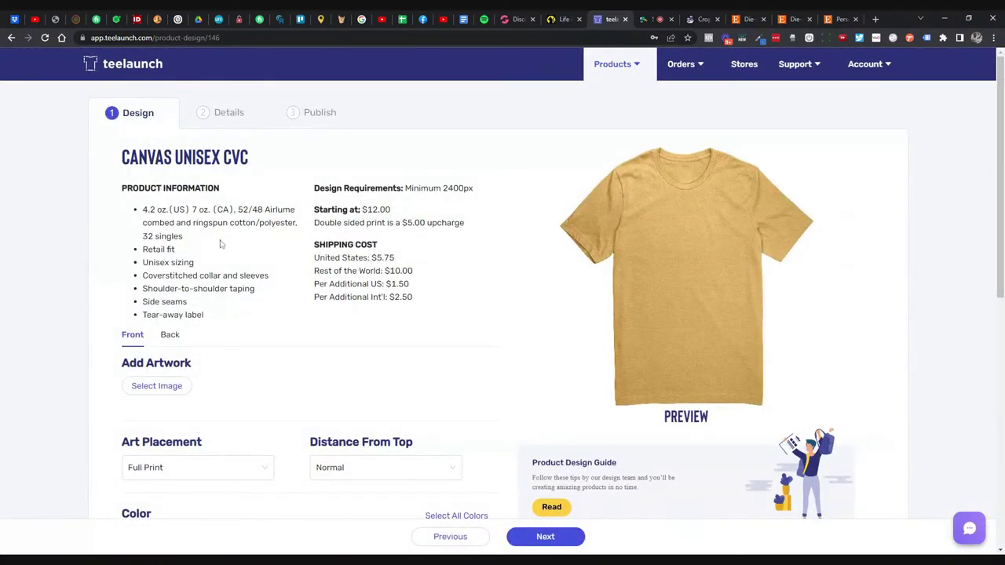
left_click_drag(149, 210, 198, 210)
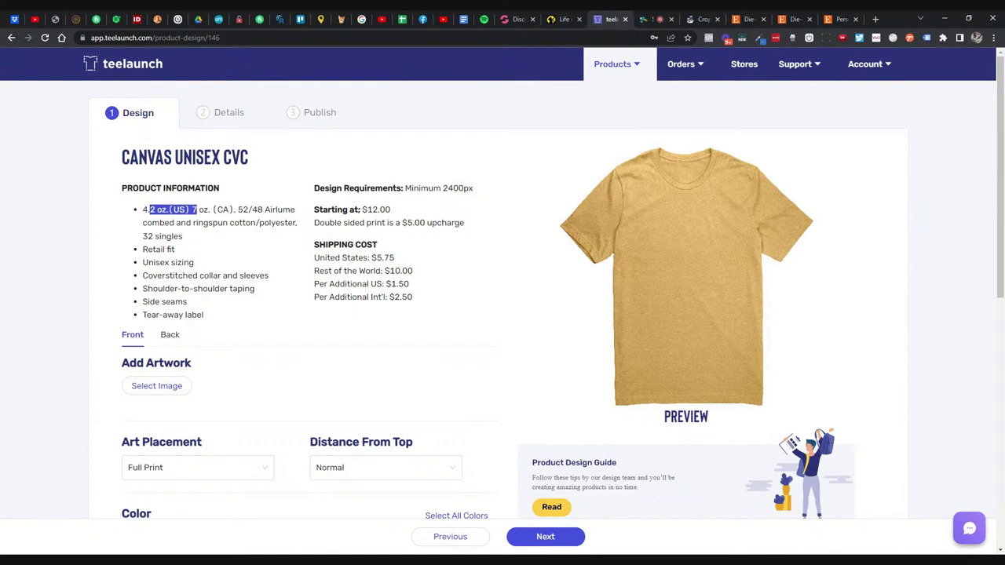
left_click(198, 210)
left_click_drag(237, 209, 263, 210)
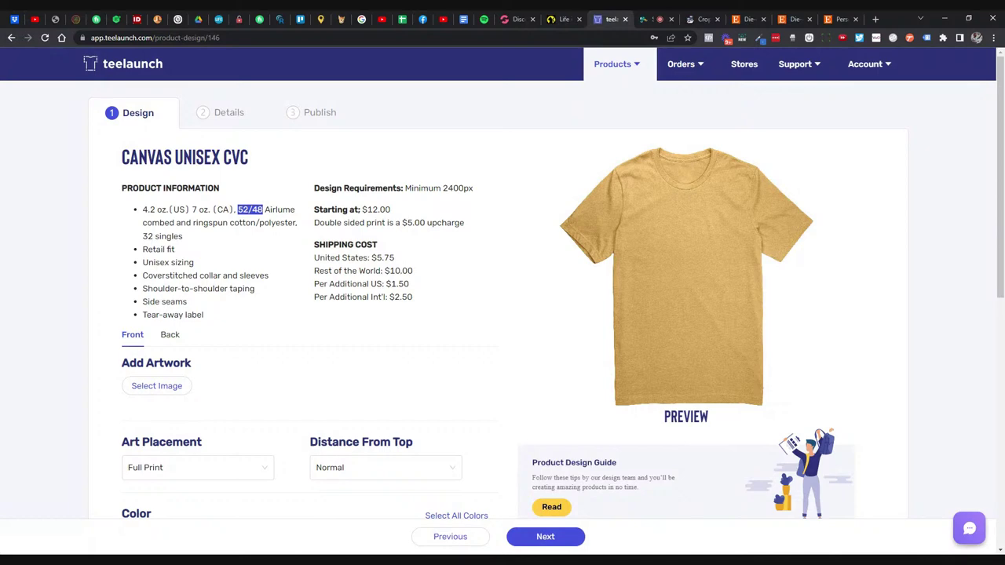
left_click(12, 37)
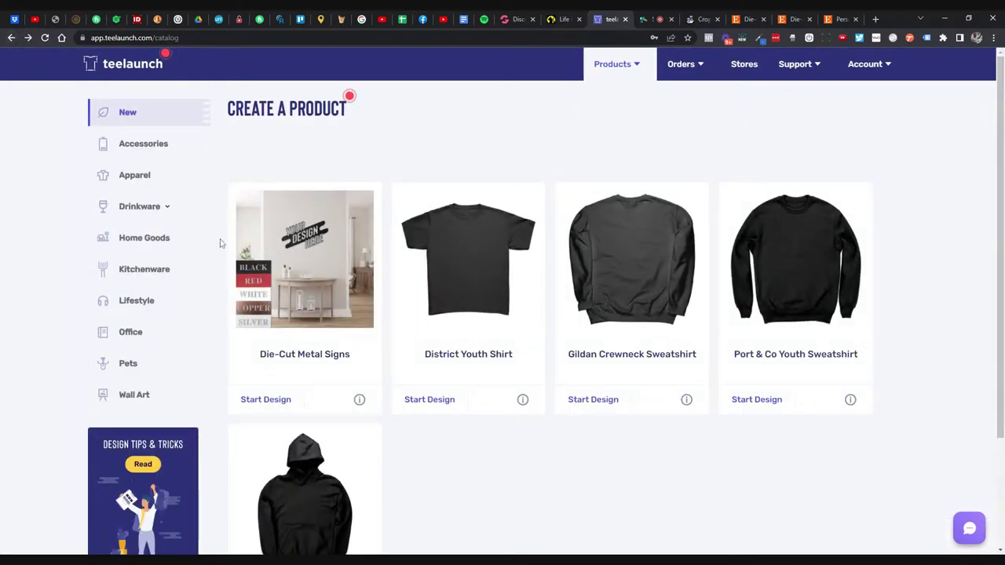
Open the Canvas Unisex Shirt page and highlight its combed ring-spun cotton description
left_click(134, 175)
scroll(486, 275, "down", 7)
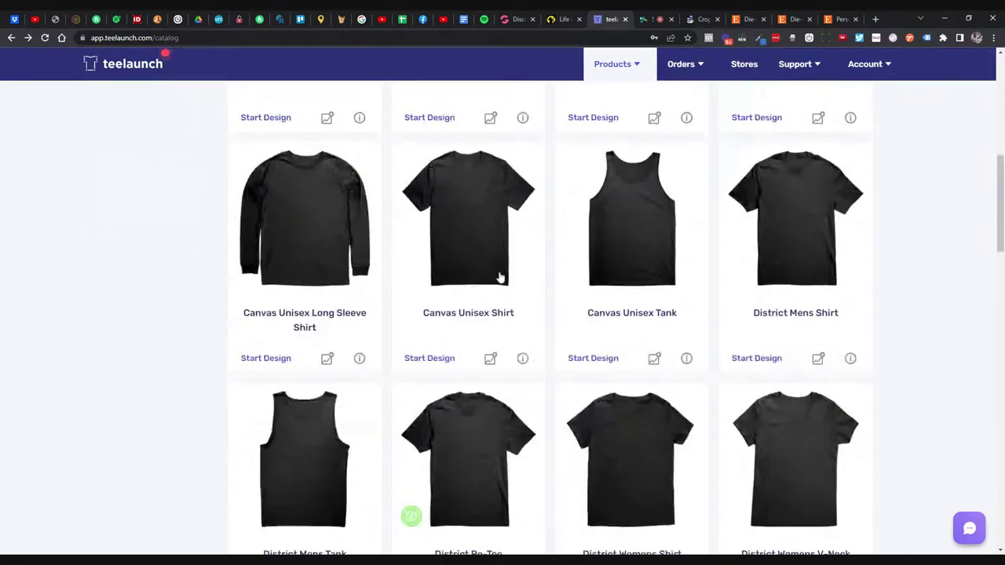
left_click(483, 237)
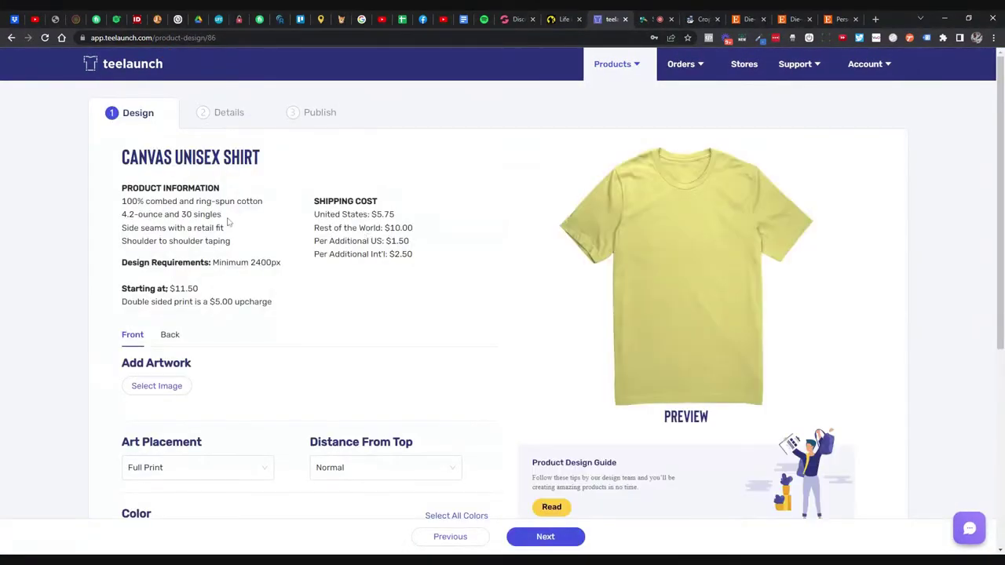
left_click_drag(144, 201, 263, 201)
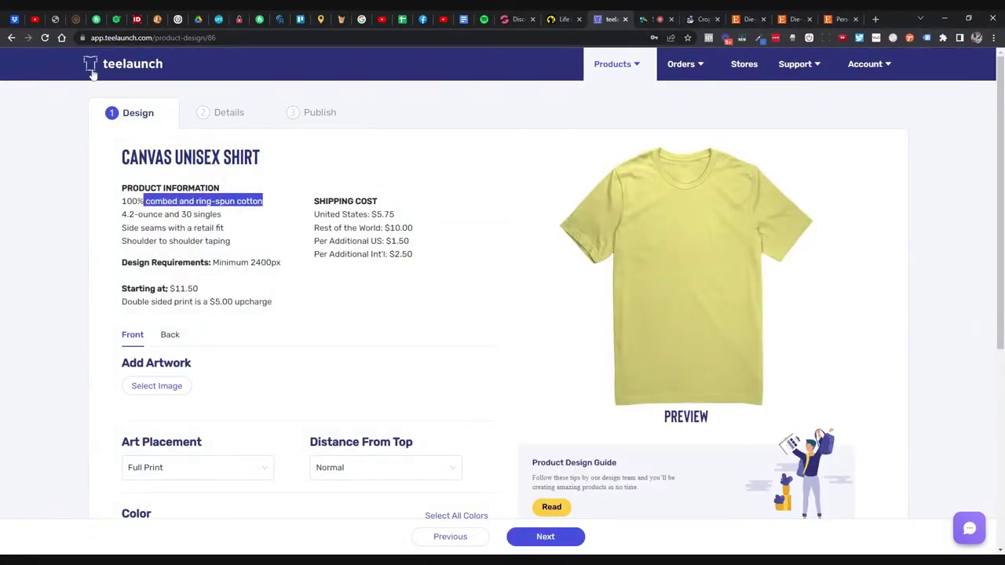
left_click(11, 40)
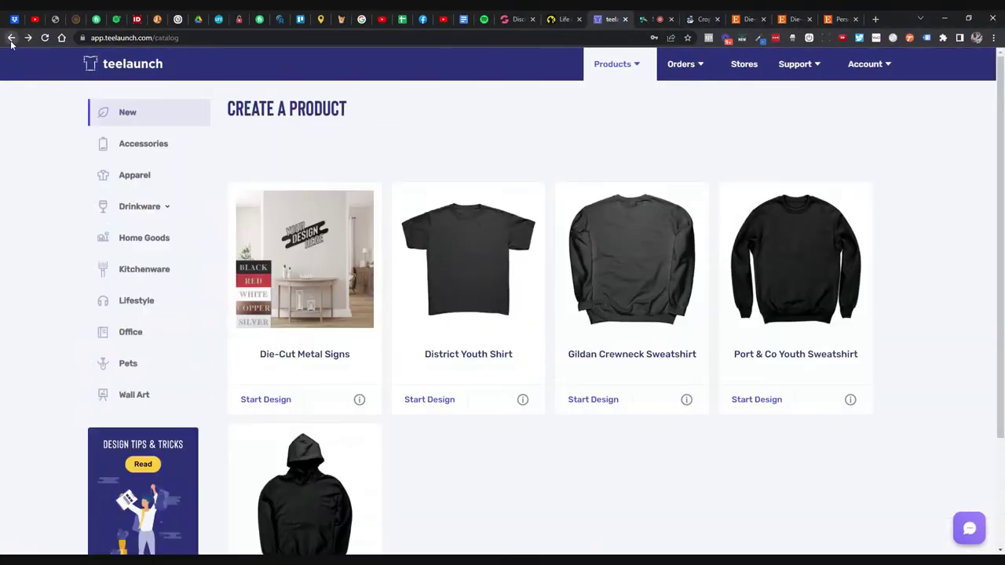
Reopen the $12.00 Canvas Unisex CVC page, highlight its fabric blend, and return to the catalog
left_click(163, 145)
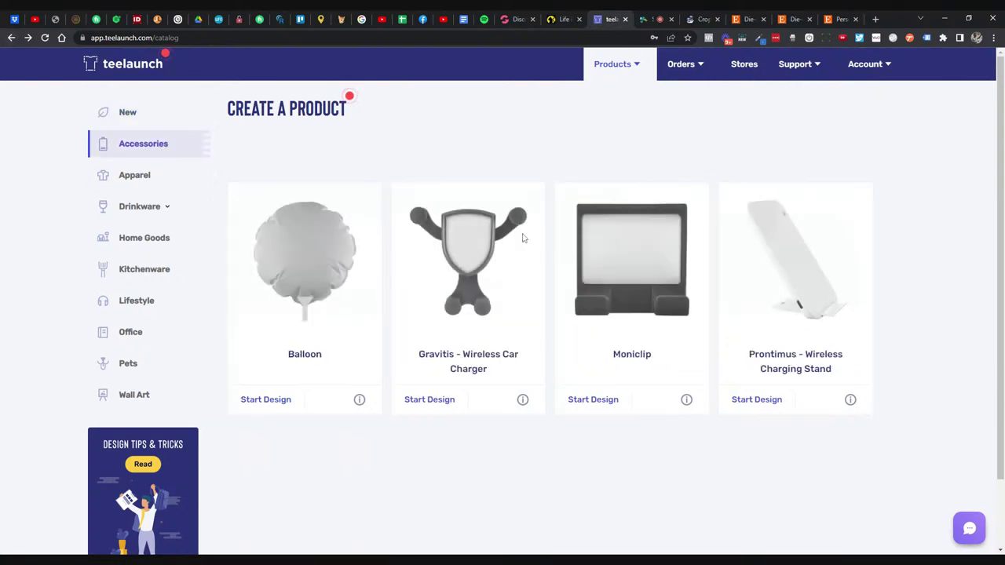
left_click(145, 186)
scroll(740, 314, "down", 4)
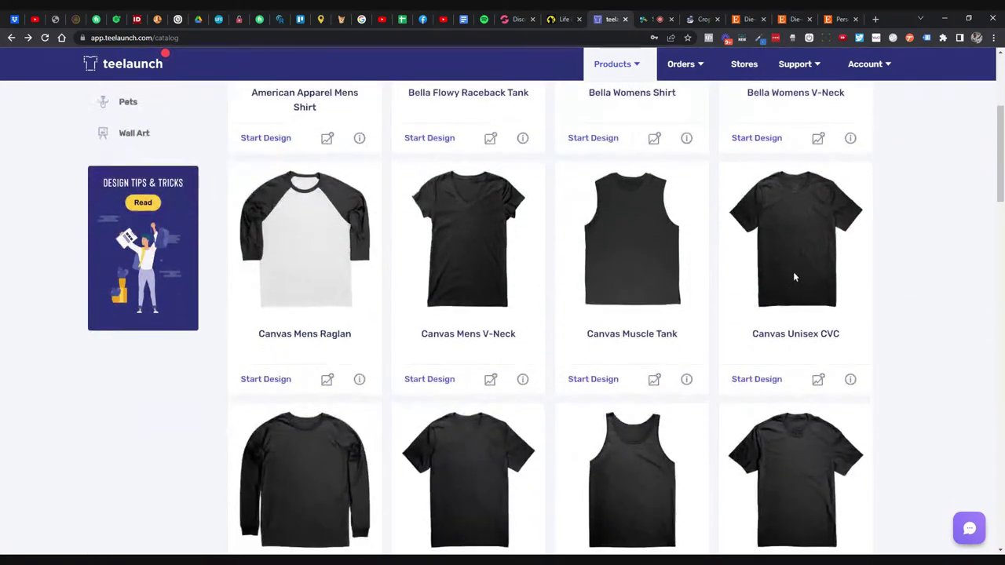
left_click(793, 272)
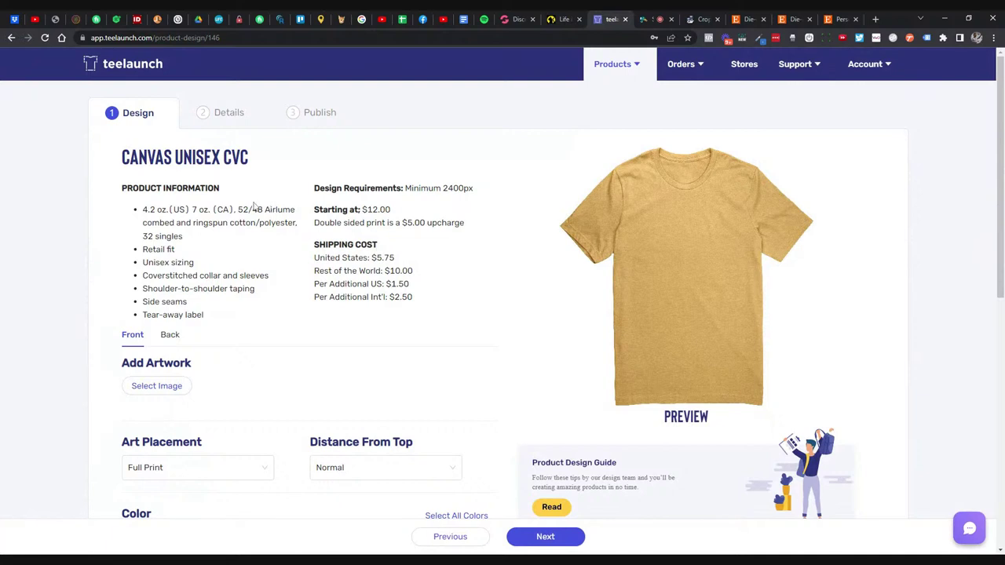
left_click_drag(242, 210, 284, 222)
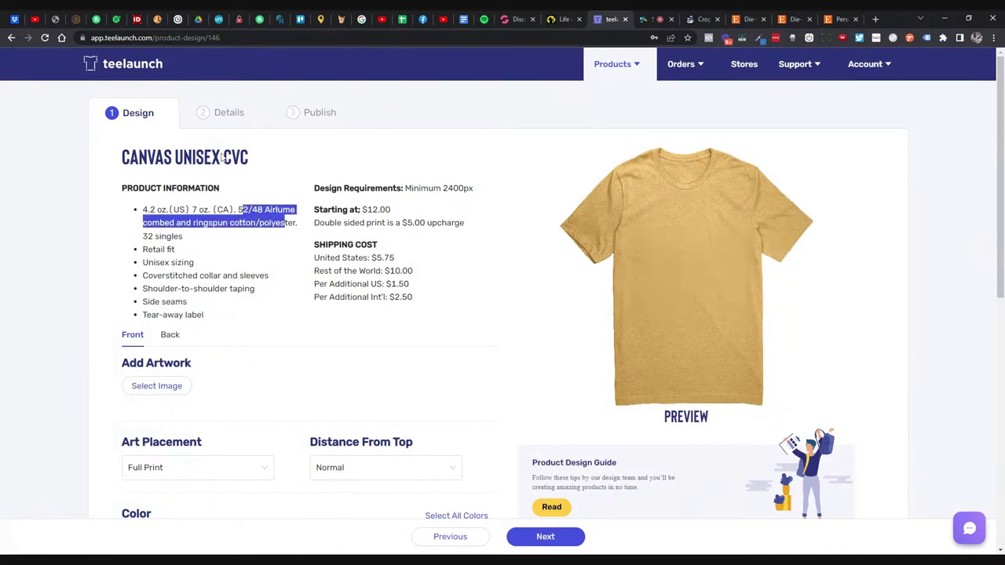
left_click(11, 37)
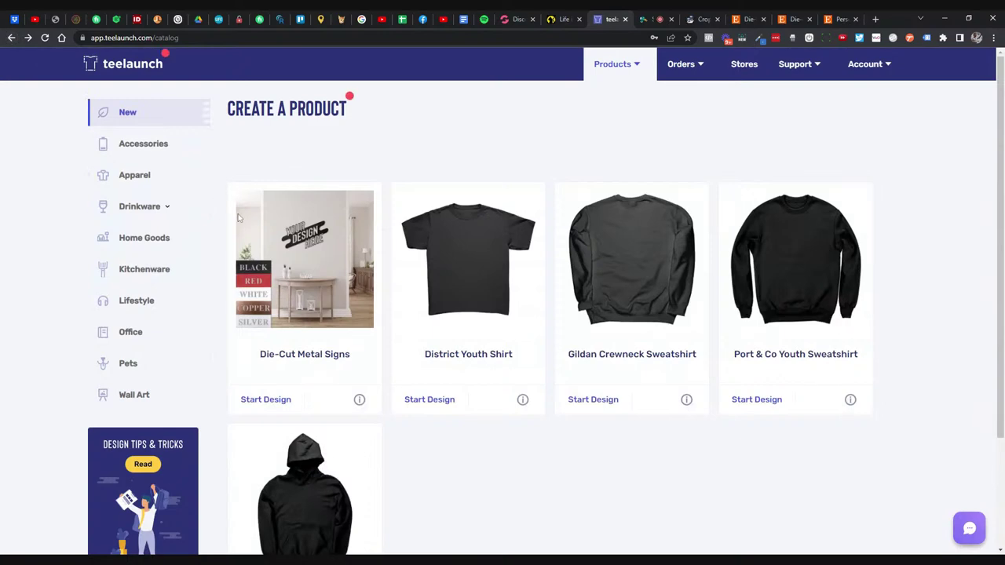
left_click(149, 176)
scroll(508, 286, "down", 3)
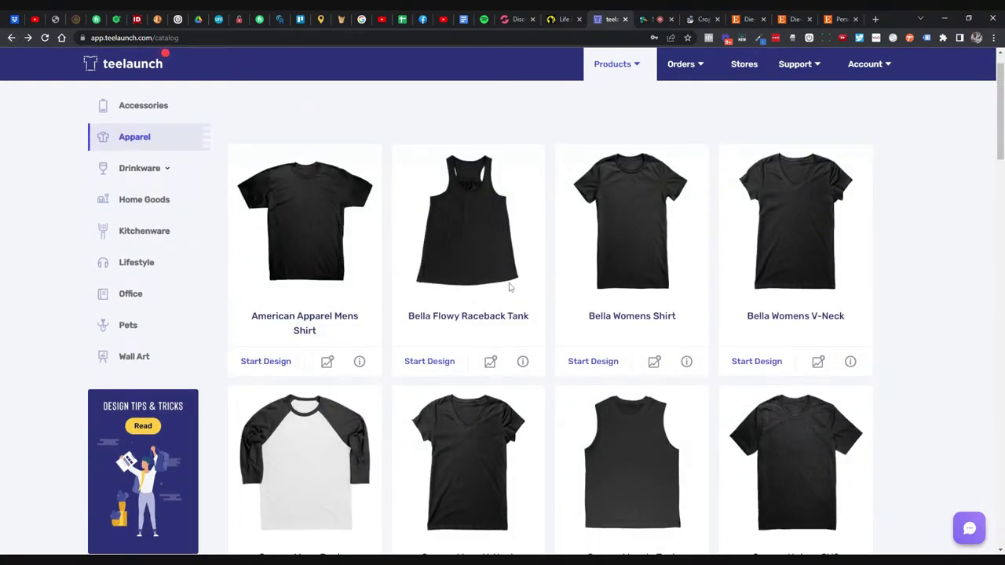
scroll(508, 289, "down", 5)
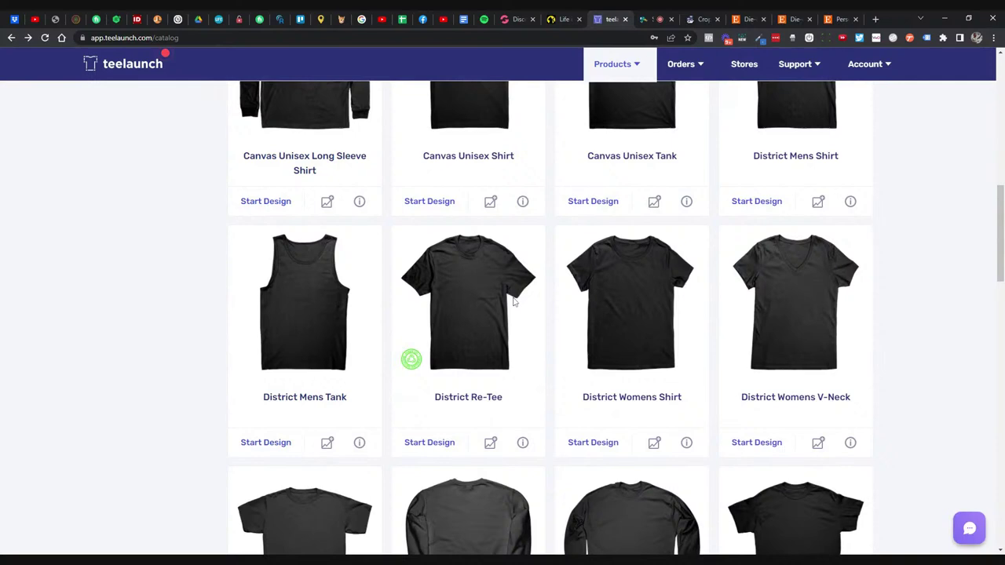
left_click(412, 359)
scroll(406, 328, "down", 1)
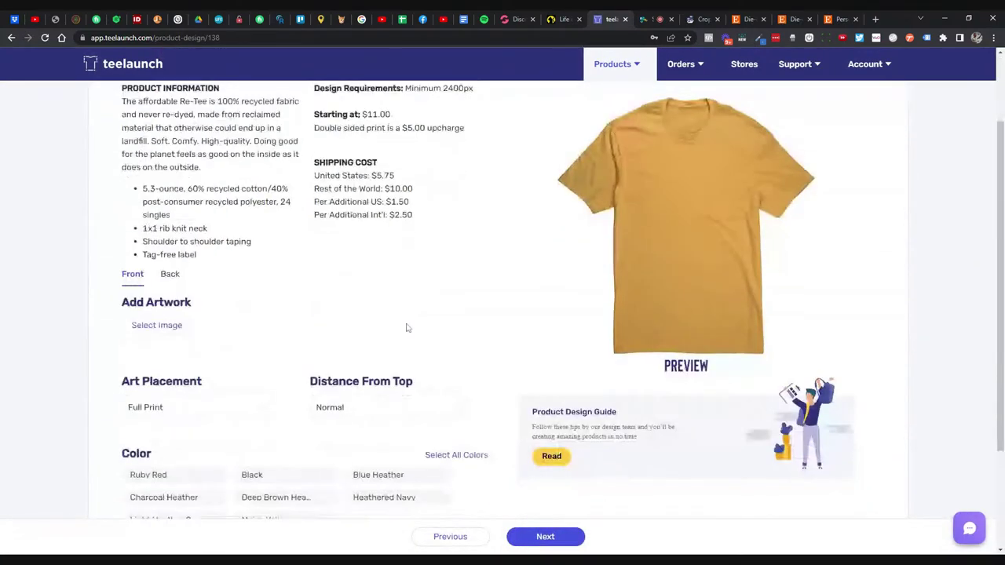
scroll(406, 328, "up", 1)
left_click_drag(165, 201, 280, 214)
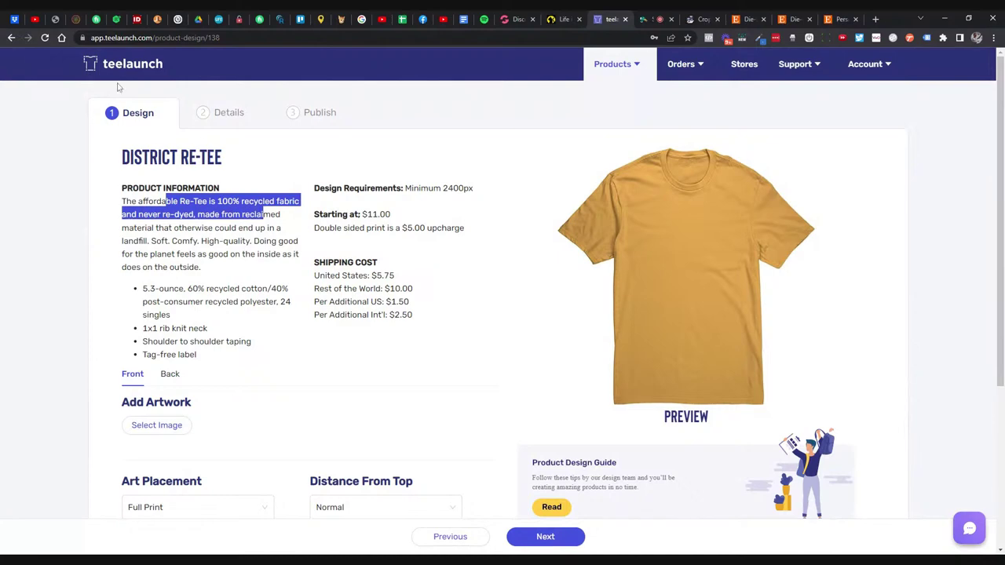
left_click(11, 38)
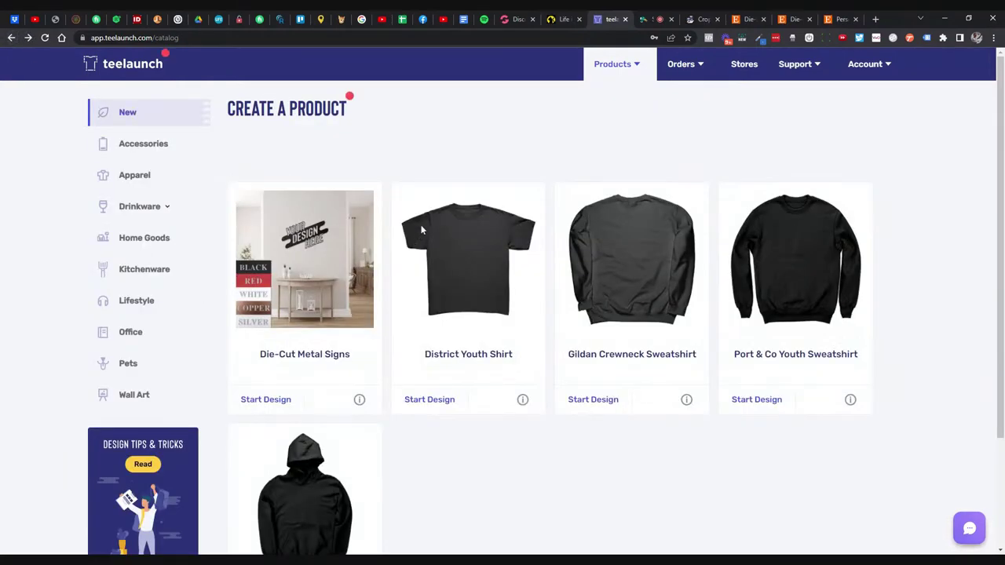
scroll(549, 267, "down", 7)
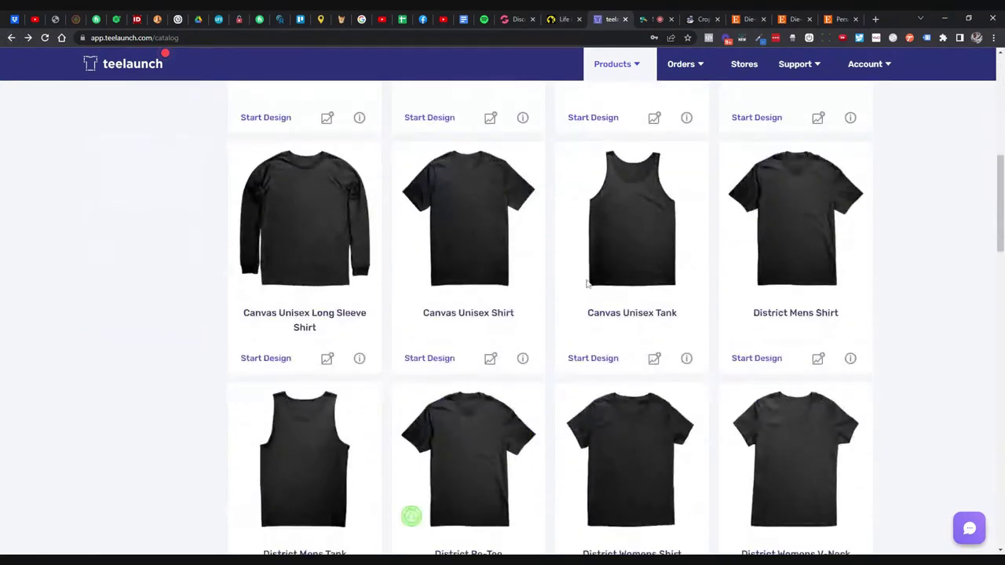
scroll(575, 271, "up", 2)
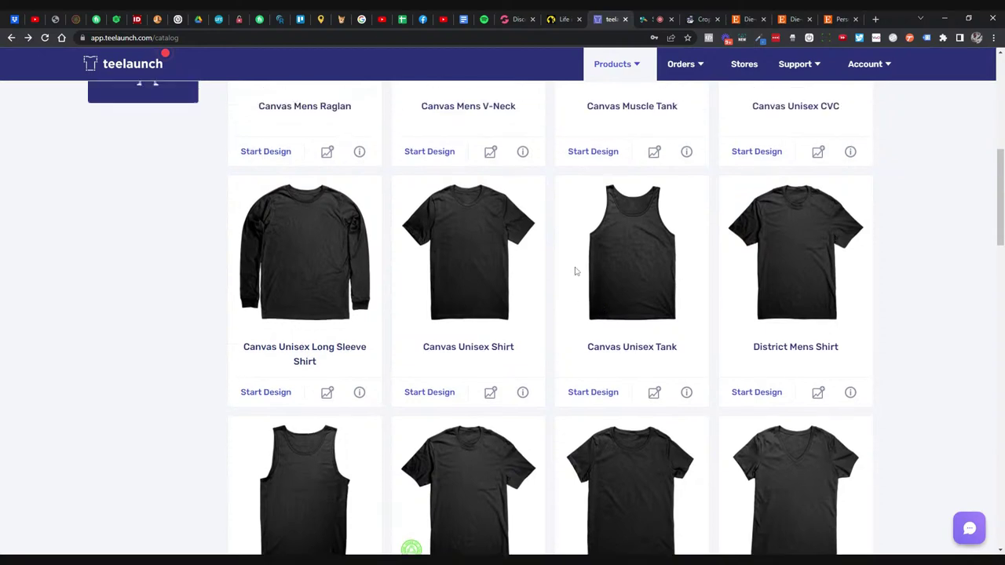
scroll(576, 272, "down", 4)
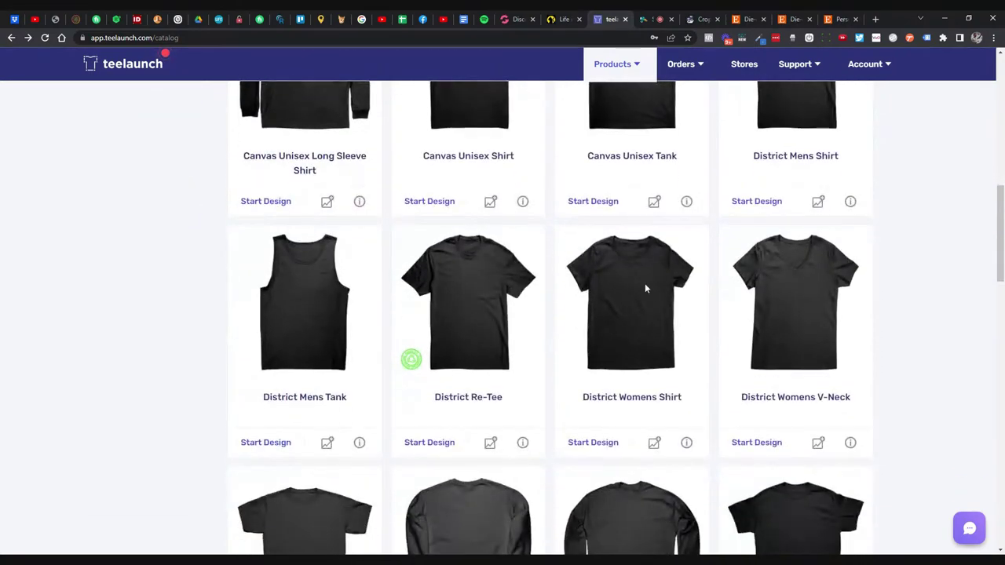
scroll(648, 286, "down", 1)
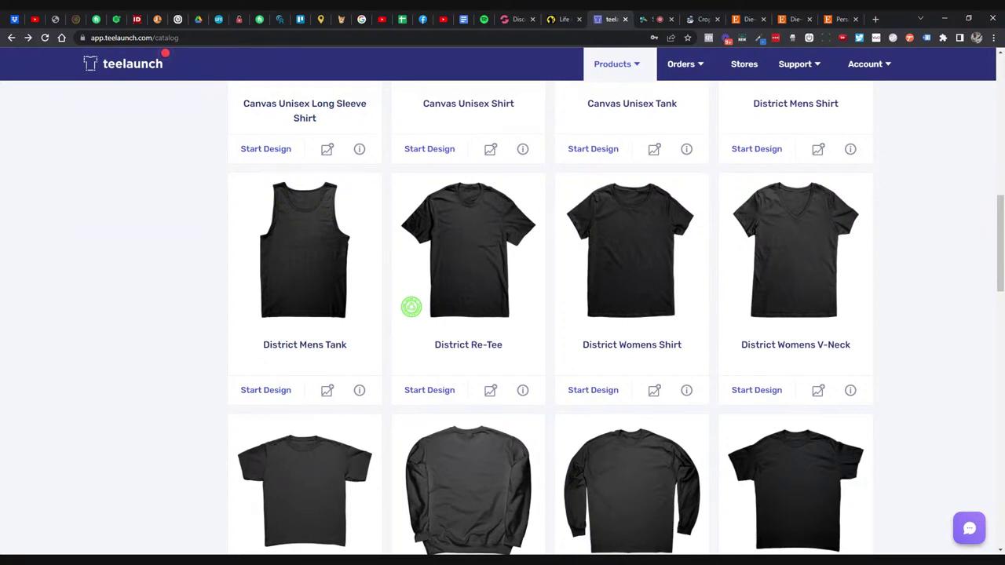
Scroll past the Gildan shirts to Next Level Womens Shirt, Port & Co Hoodie and Rabbit Skins items
scroll(744, 259, "down", 3)
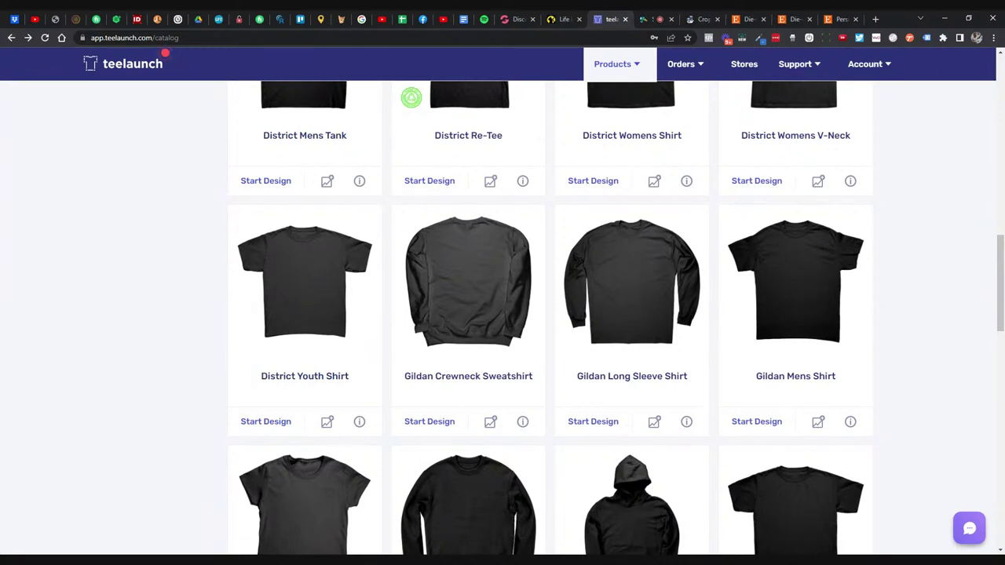
scroll(738, 259, "down", 1)
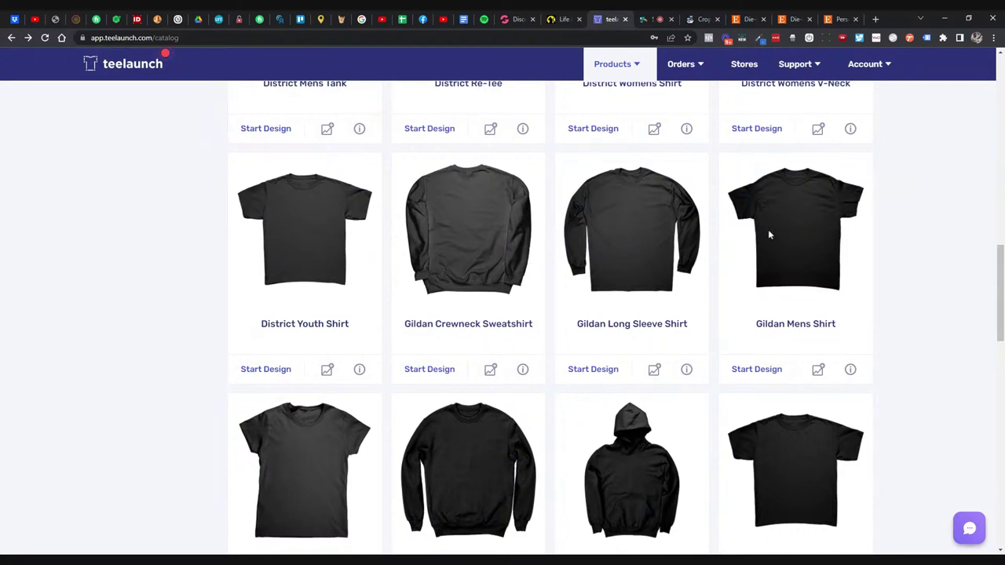
scroll(769, 231, "down", 3)
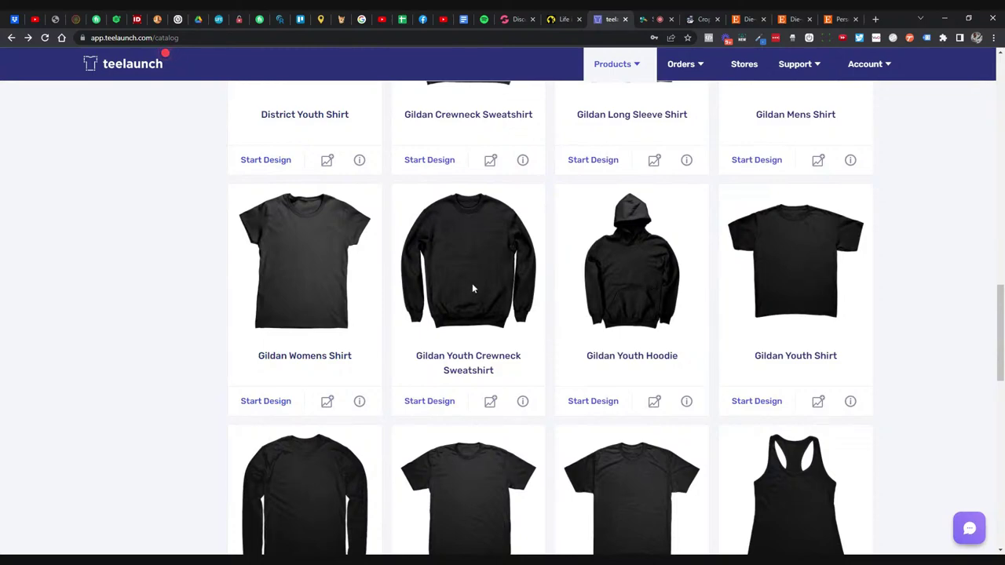
scroll(375, 273, "down", 4)
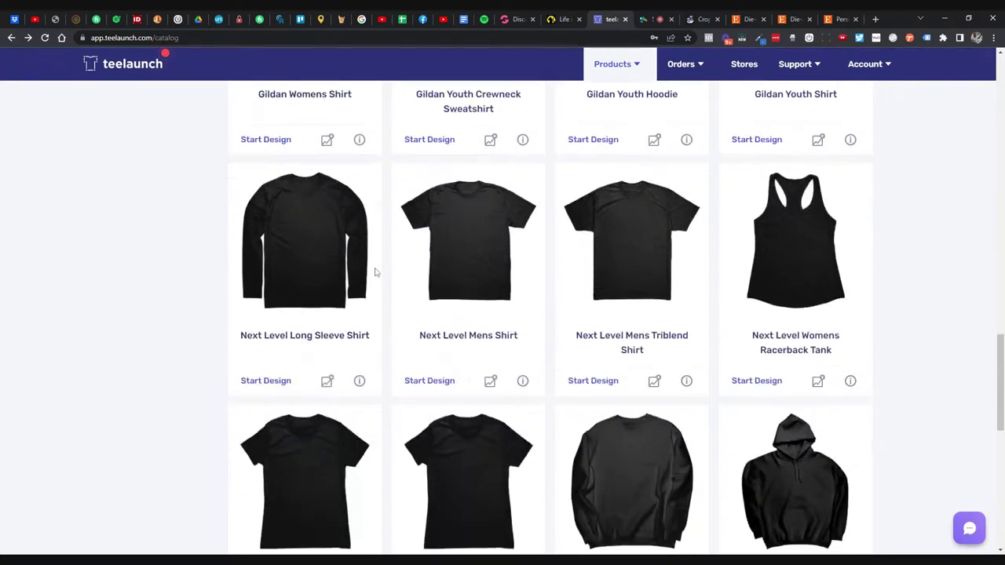
scroll(374, 271, "down", 1)
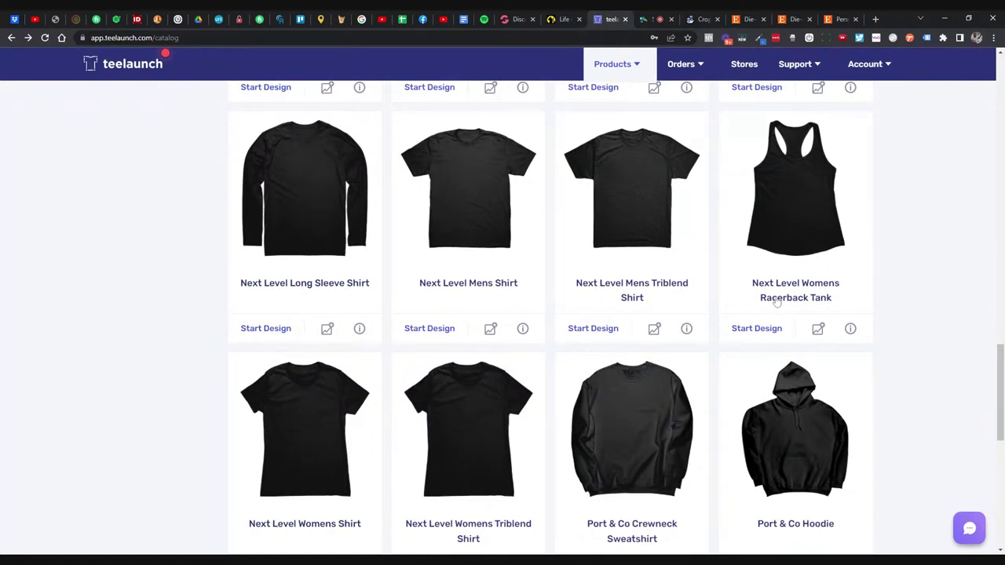
scroll(408, 275, "down", 3)
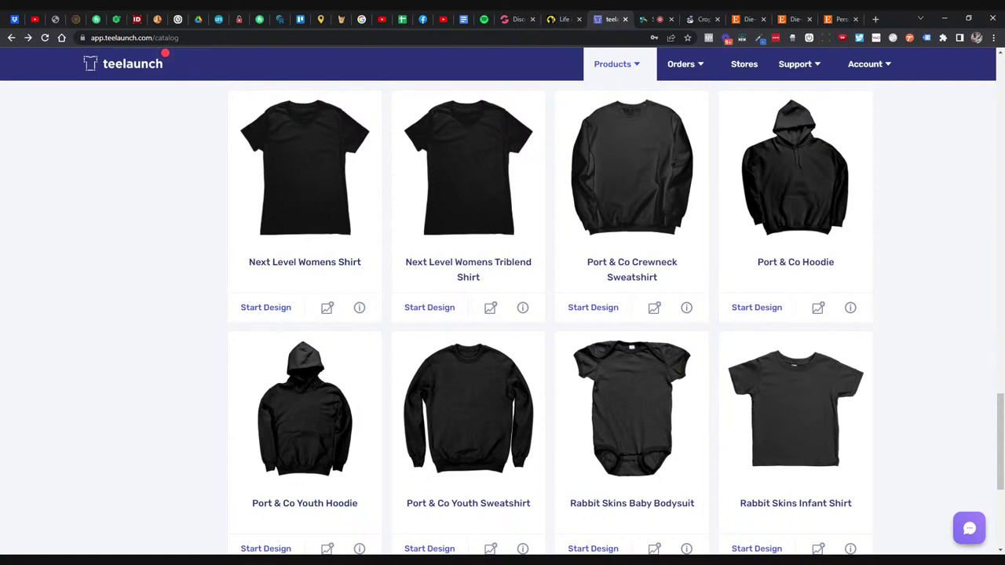
Scroll down to the Rabbit Skins baby items, then back up to American Apparel Mens Shirt
scroll(515, 184, "down", 3)
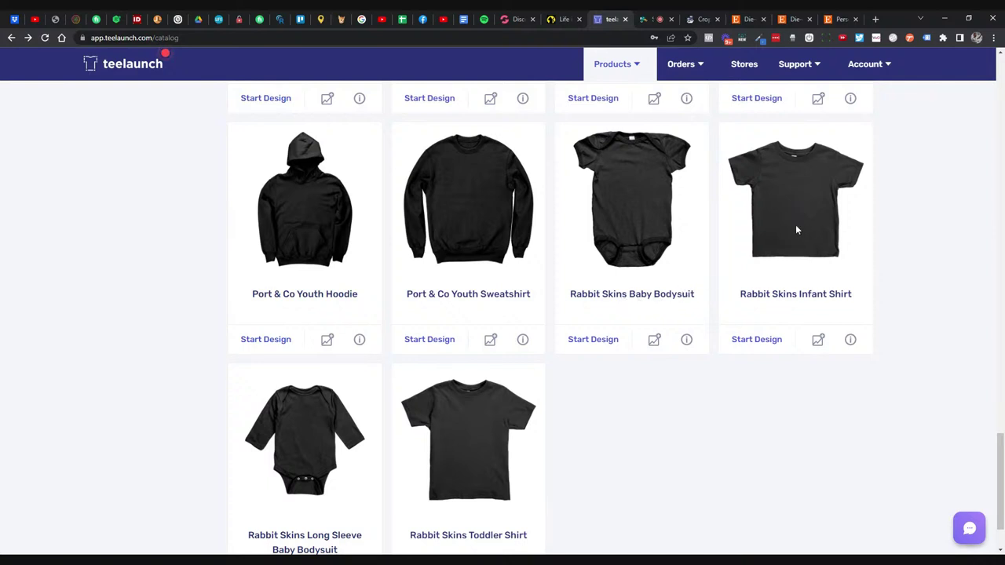
scroll(795, 228, "down", 1)
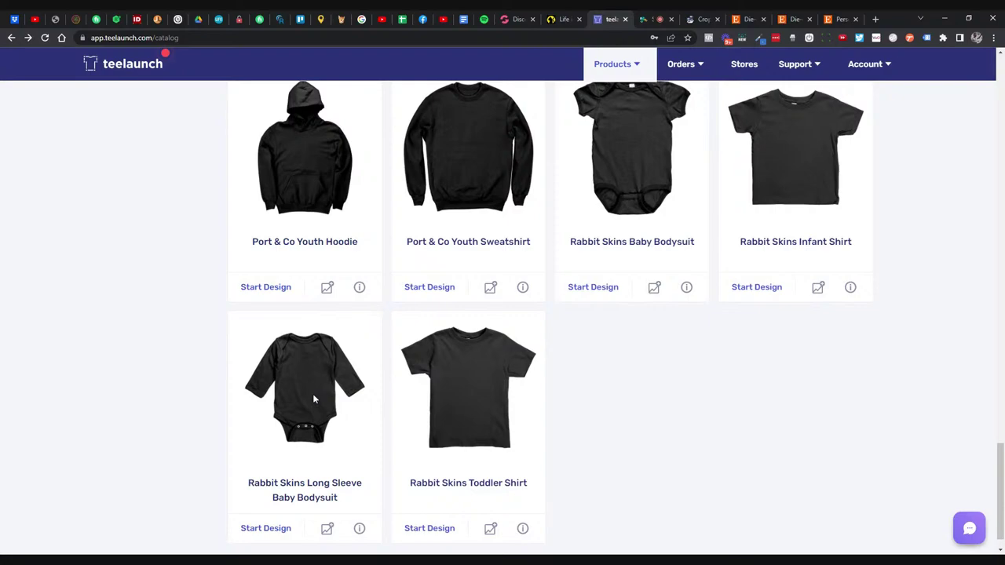
scroll(482, 367, "up", 10)
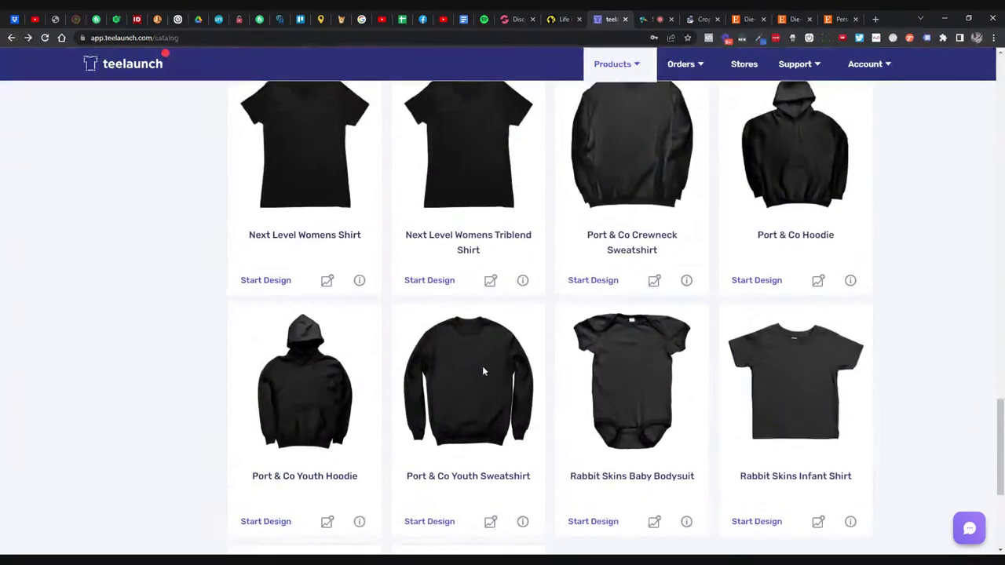
scroll(482, 368, "up", 12)
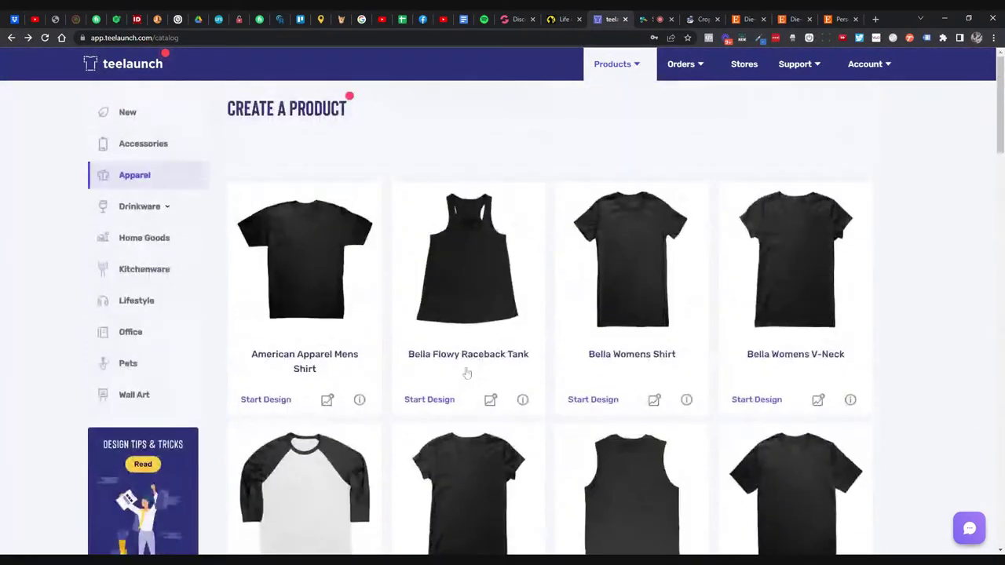
List the Drinkware products and start a design for the 11oz White Mug
left_click(153, 209)
left_click(138, 238)
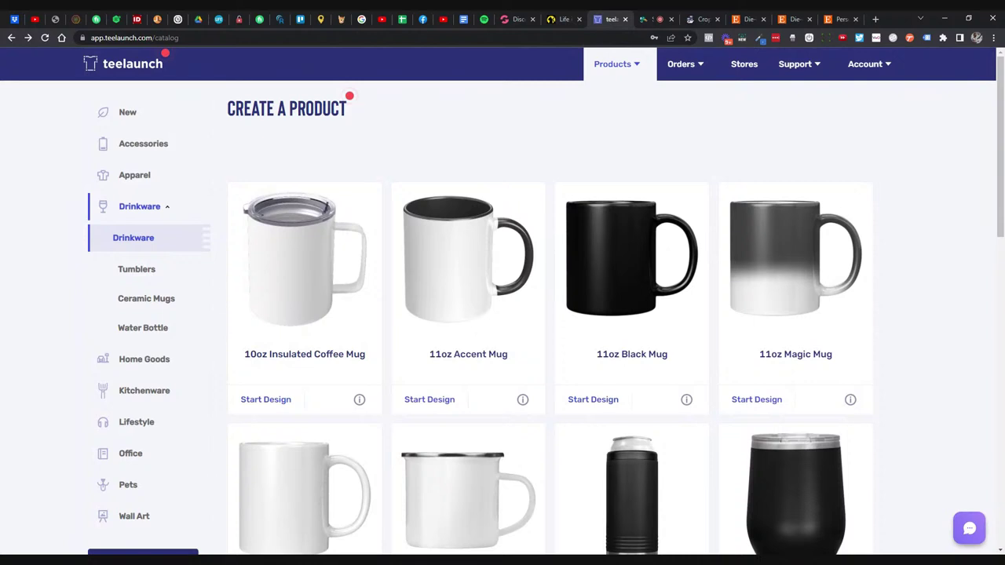
scroll(744, 255, "down", 1)
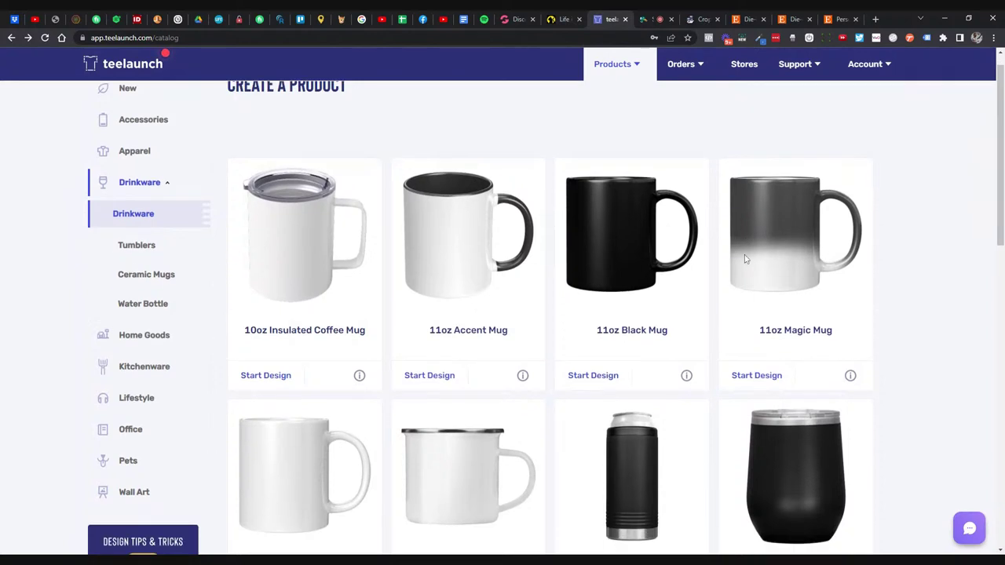
scroll(742, 257, "down", 3)
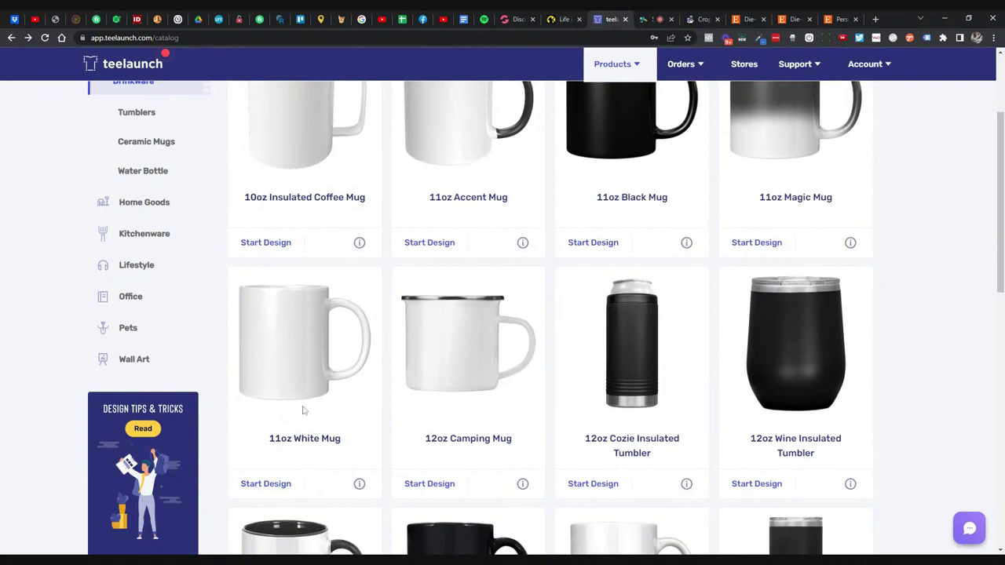
left_click(265, 484)
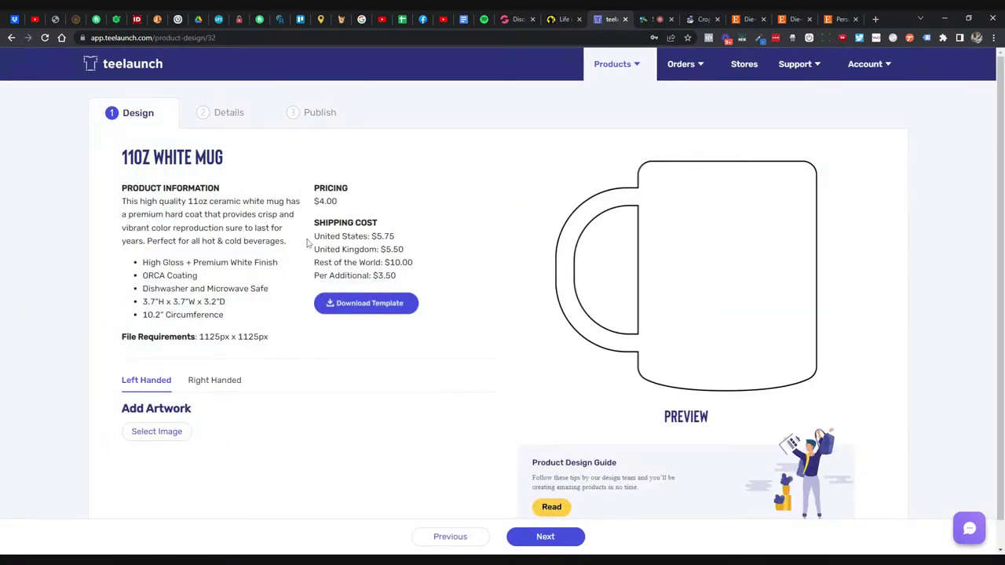
Check the mug's $4.00 price and United States shipping cost, then return to the catalog
double_click(328, 201)
left_click_drag(372, 237, 397, 241)
left_click(11, 38)
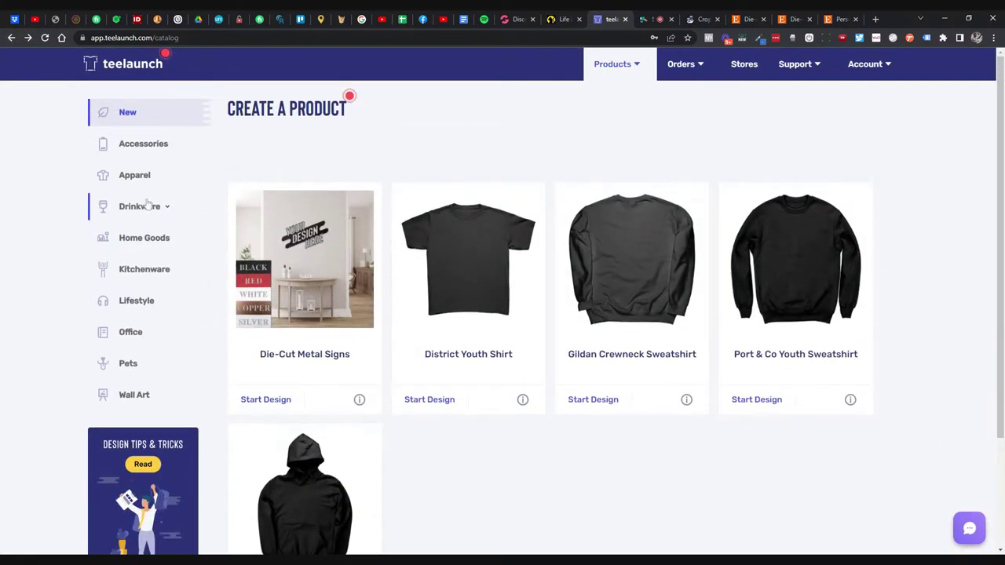
List Drinkware and scroll past the 32oz Water Bottle Insulated to the Acrylic Tumbler and Pint Glass
left_click(149, 207)
left_click(149, 234)
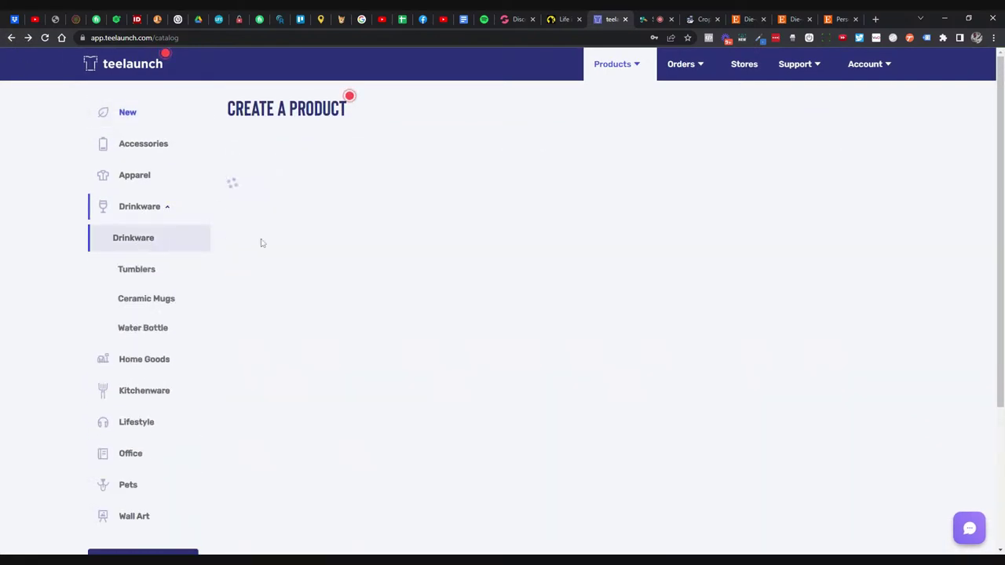
scroll(576, 220, "down", 3)
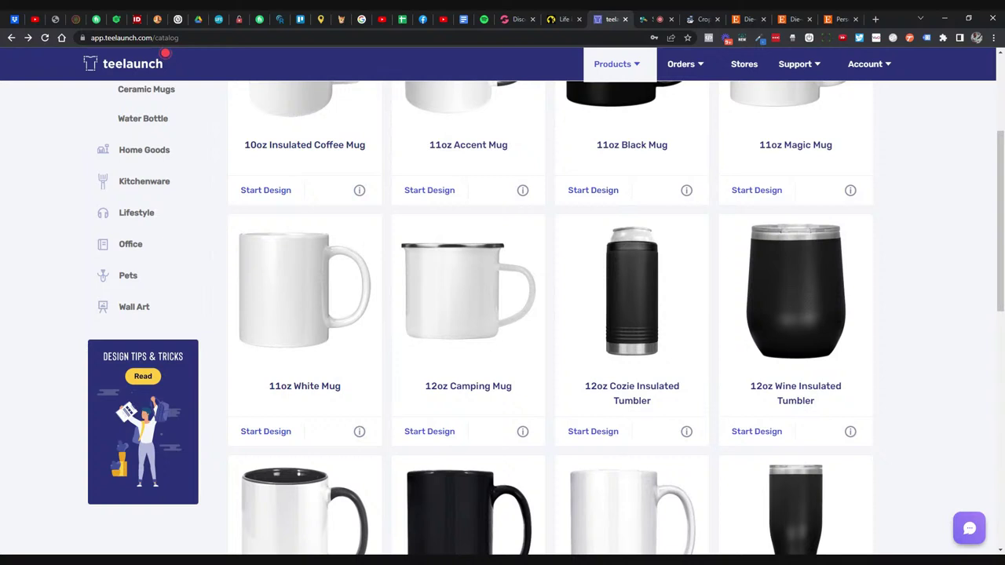
scroll(576, 219, "down", 2)
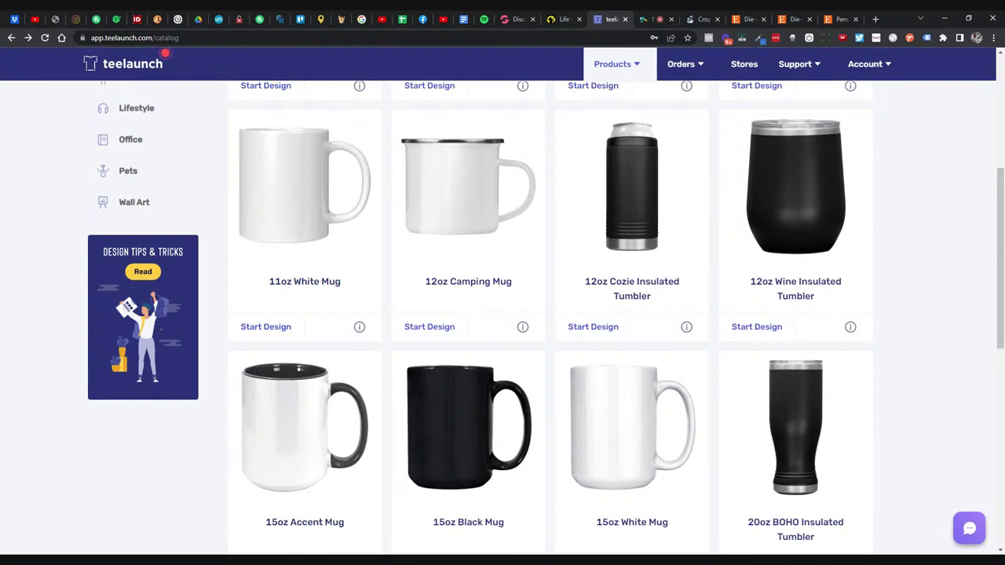
scroll(583, 220, "down", 2)
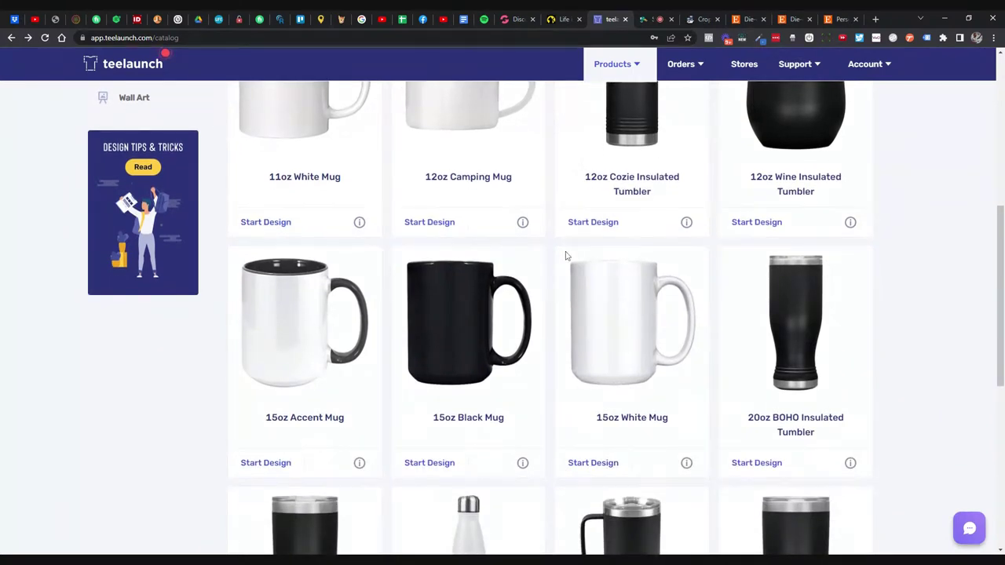
scroll(565, 255, "down", 1)
scroll(565, 255, "down", 1)
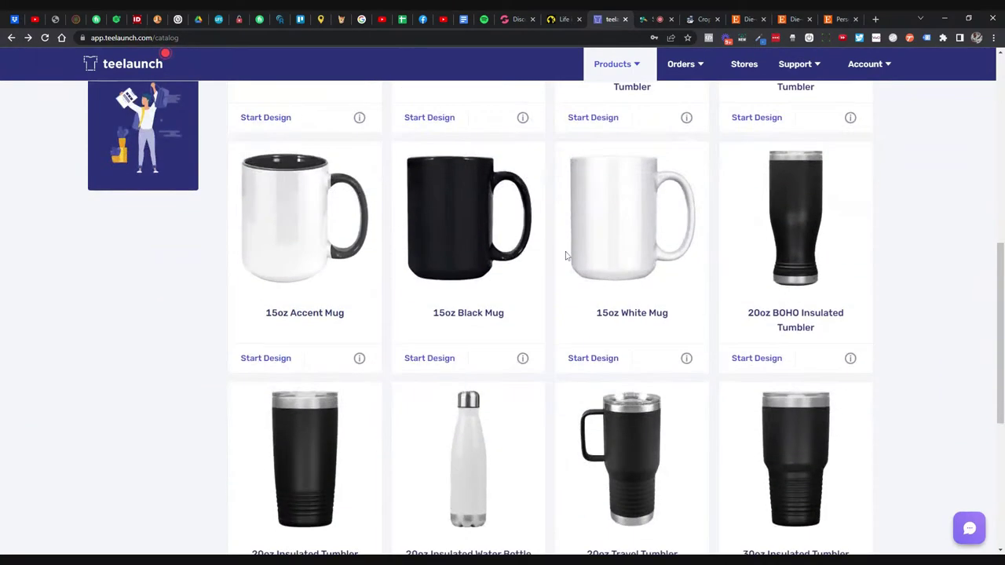
scroll(565, 255, "down", 1)
scroll(566, 255, "down", 3)
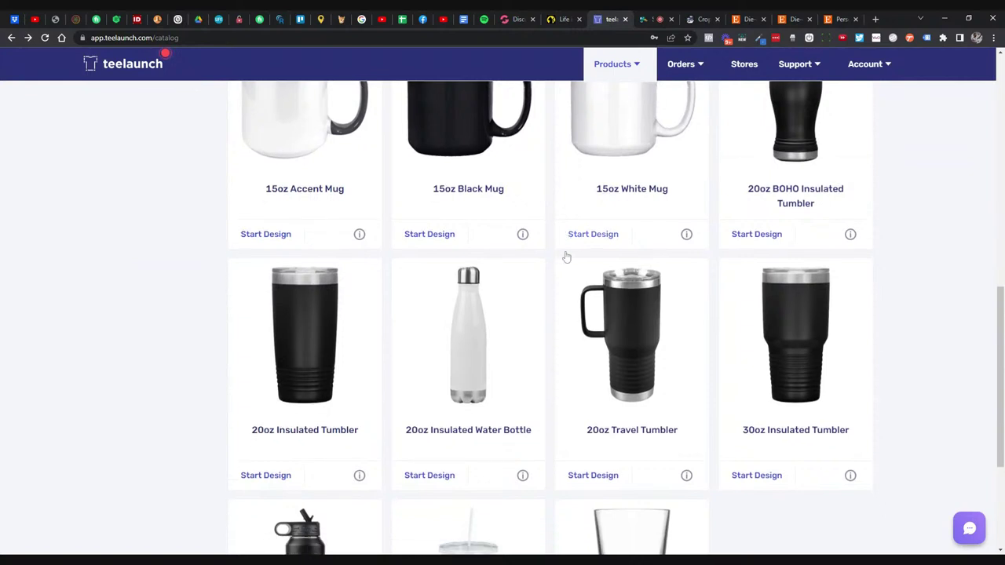
scroll(566, 255, "down", 3)
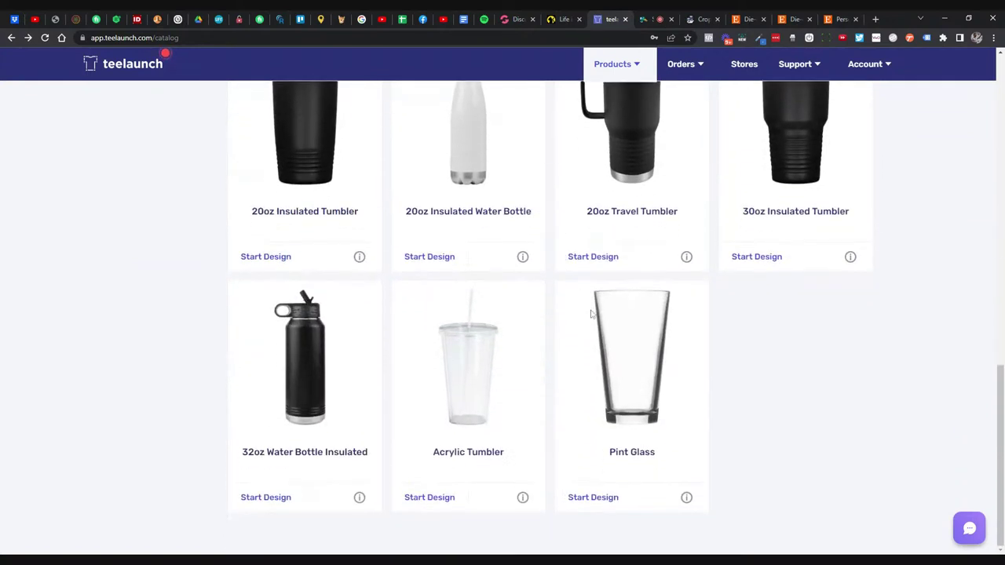
Open the Pint Glass design page, then go back to the catalog's Apparel products
left_click(589, 498)
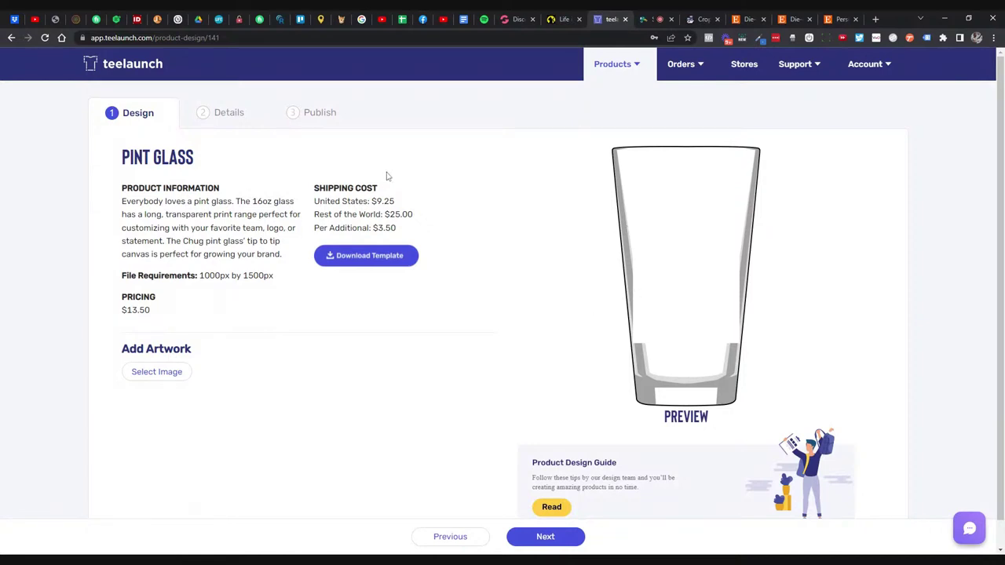
left_click(11, 37)
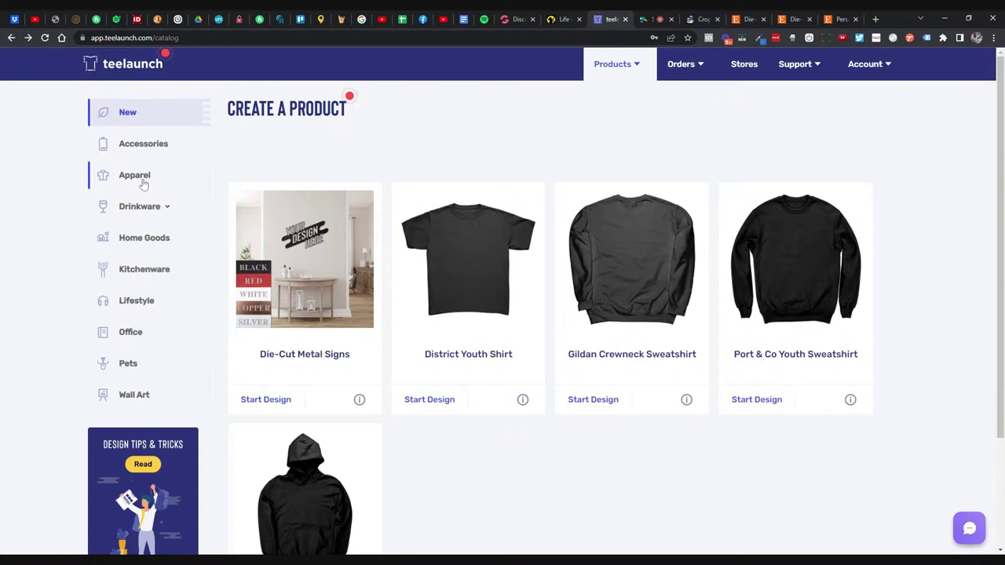
left_click(142, 181)
Preview the Acrylic Tumbler design page from Drinkware, then return to the Apparel catalog
left_click(149, 210)
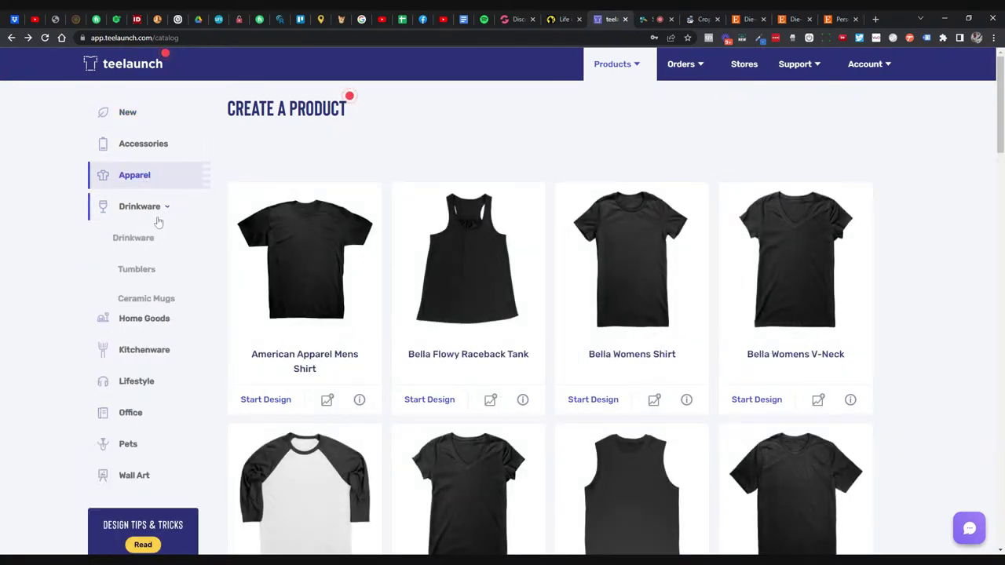
left_click(157, 236)
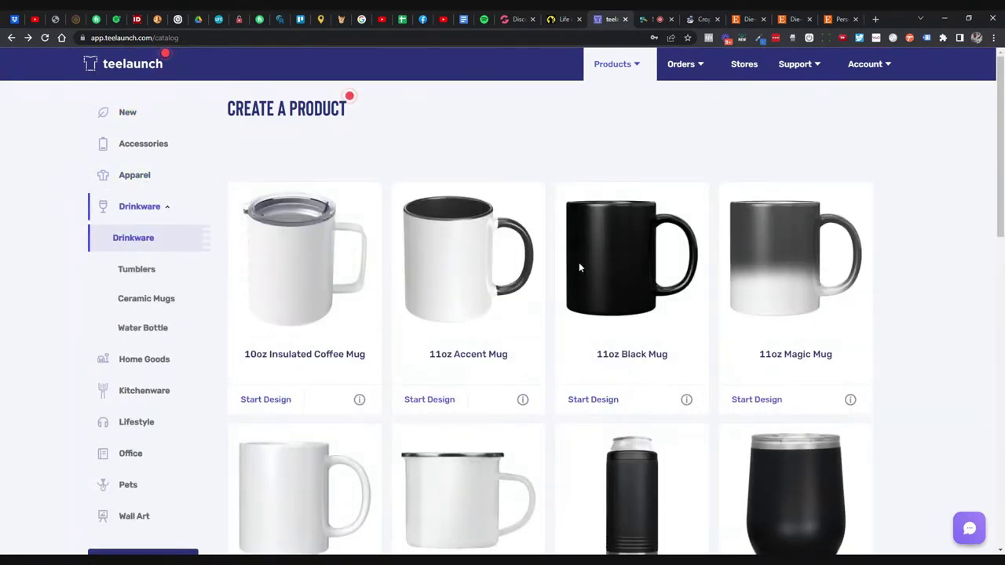
scroll(578, 262, "down", 2)
scroll(579, 268, "down", 2)
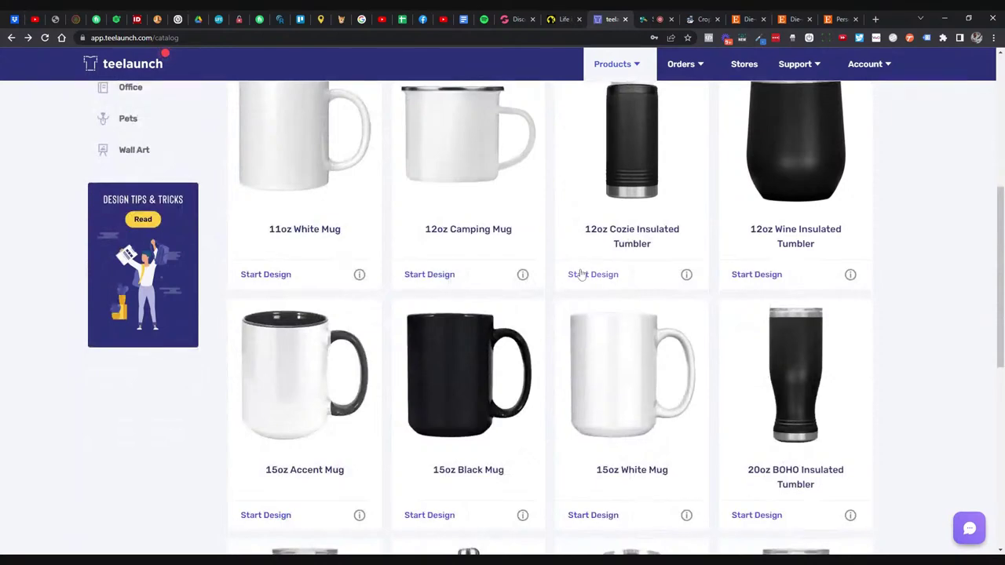
scroll(581, 274, "down", 4)
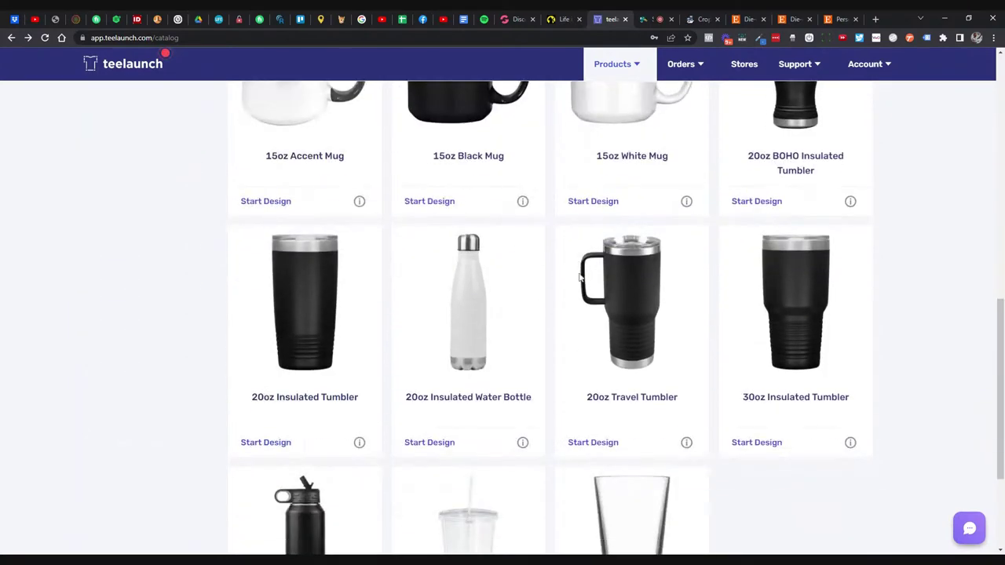
scroll(579, 277, "down", 1)
scroll(580, 276, "down", 2)
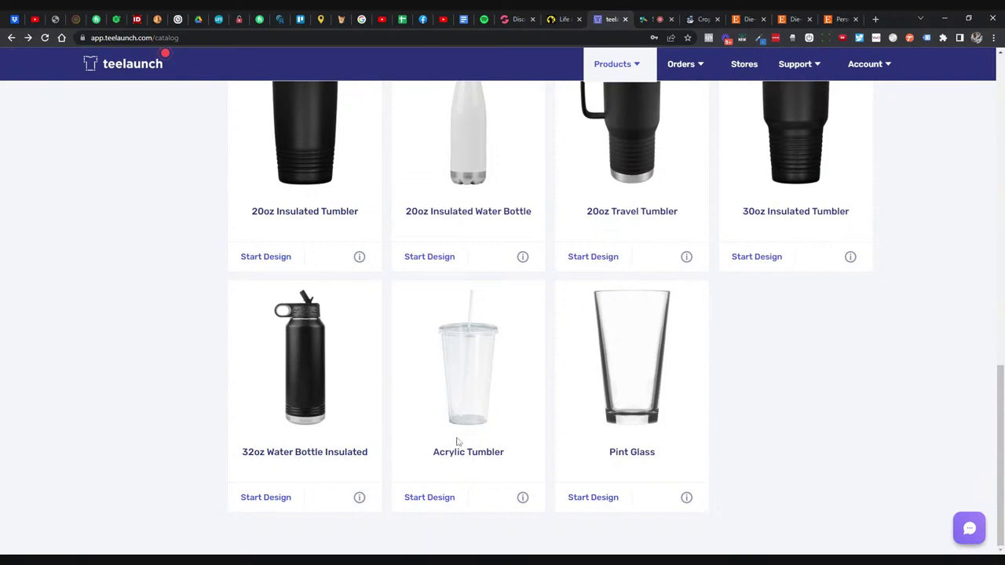
left_click(429, 498)
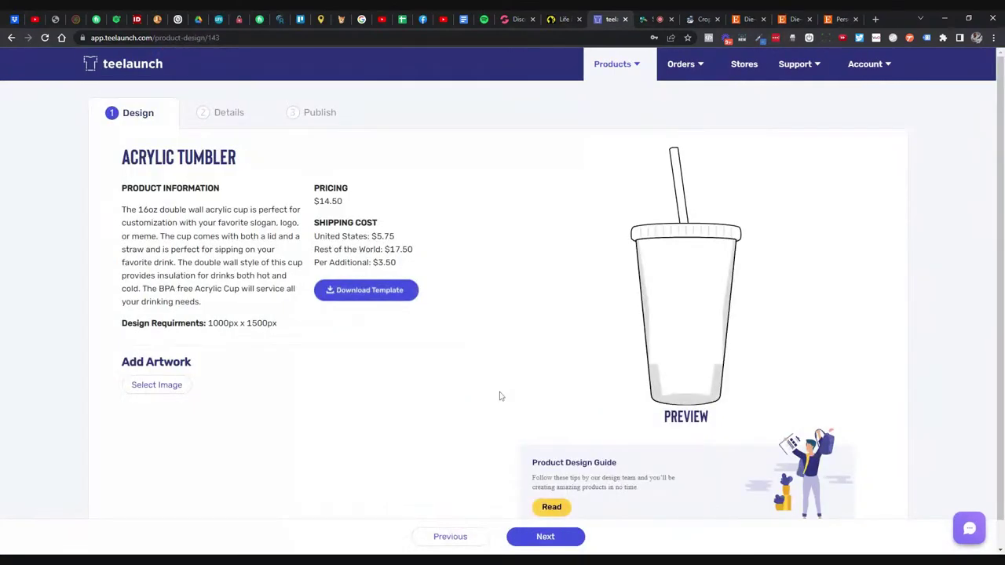
left_click(11, 37)
left_click(133, 174)
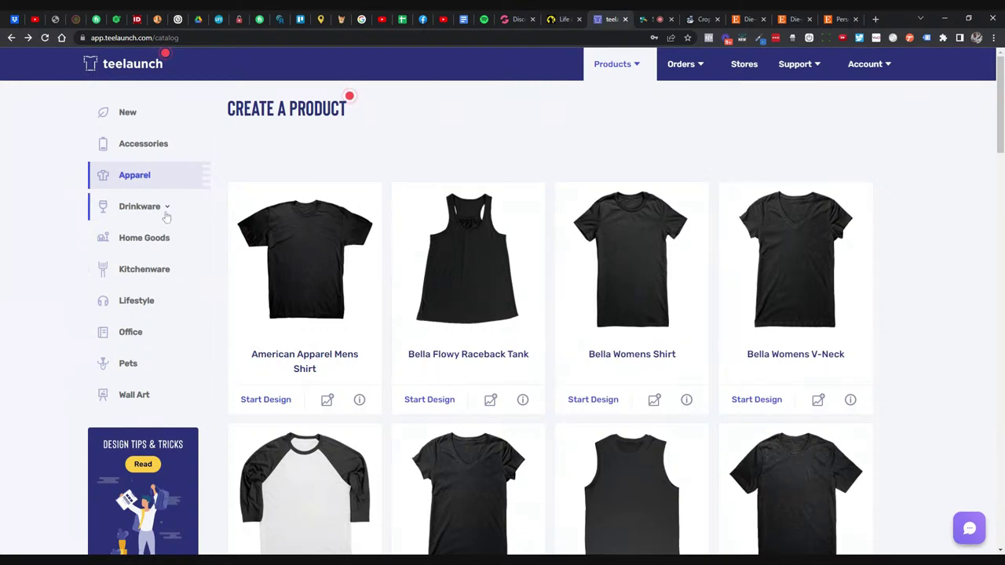
Show the Home Goods products and skim coasters, bath mats, towels and doormats
left_click(162, 237)
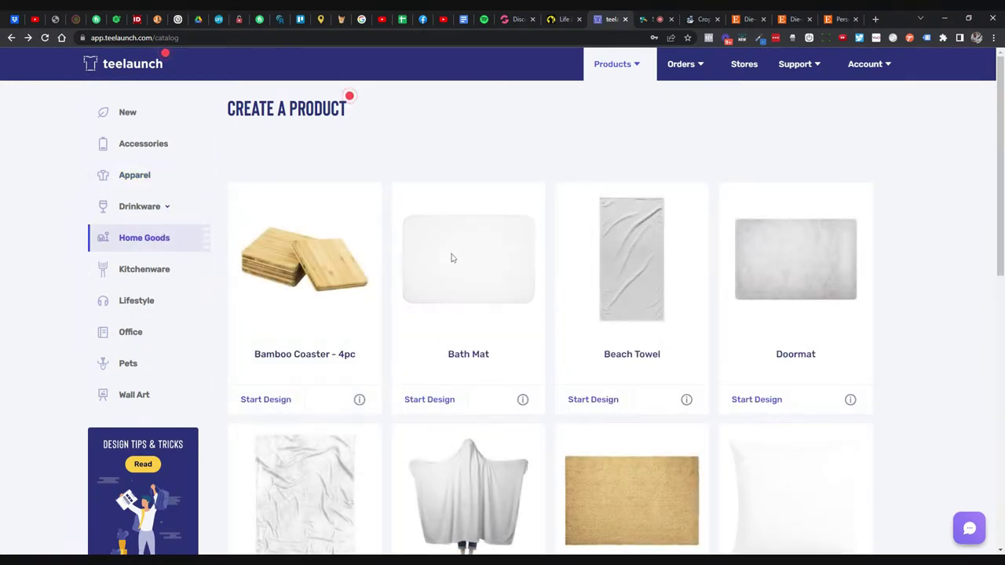
scroll(492, 266, "down", 3)
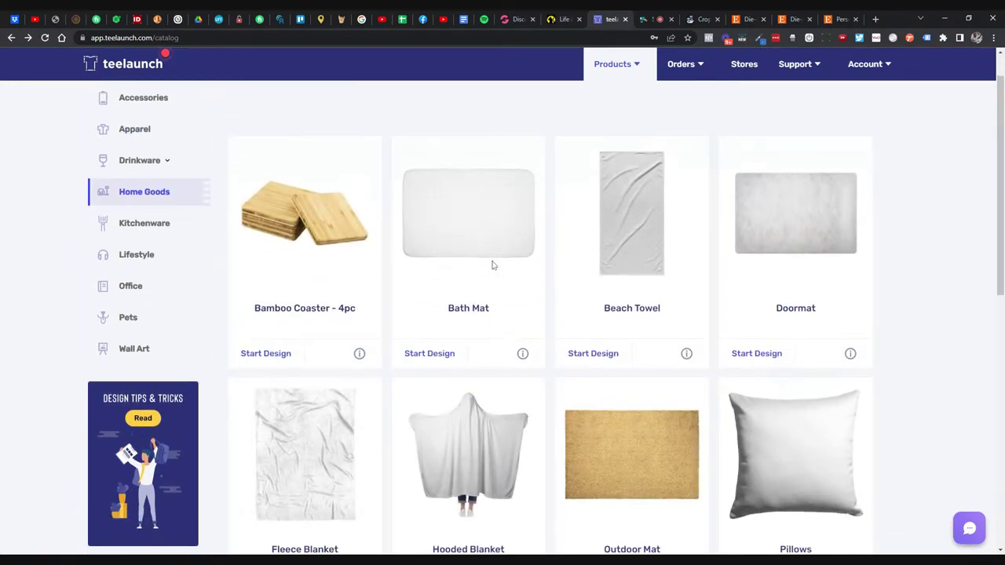
scroll(496, 267, "down", 2)
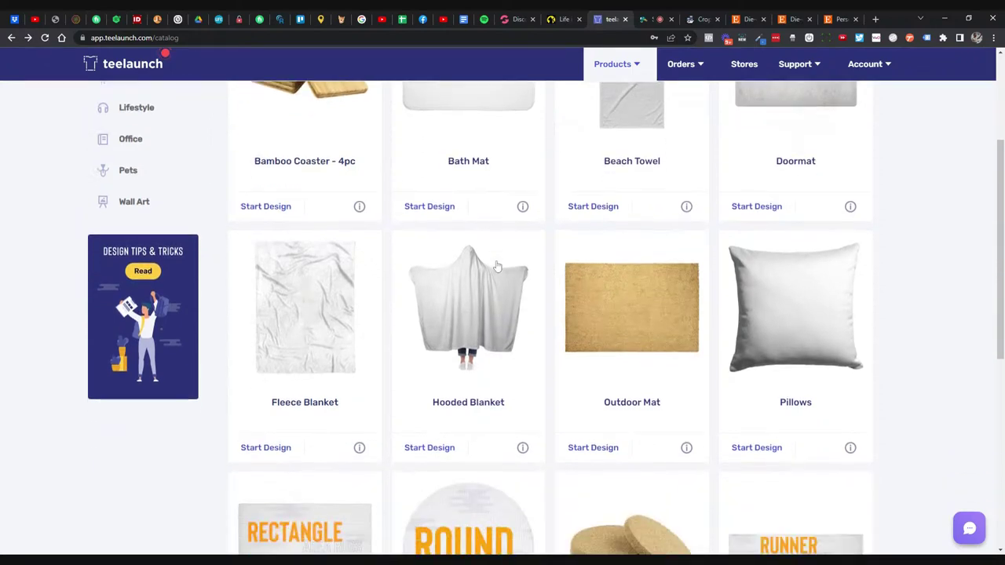
scroll(496, 267, "up", 4)
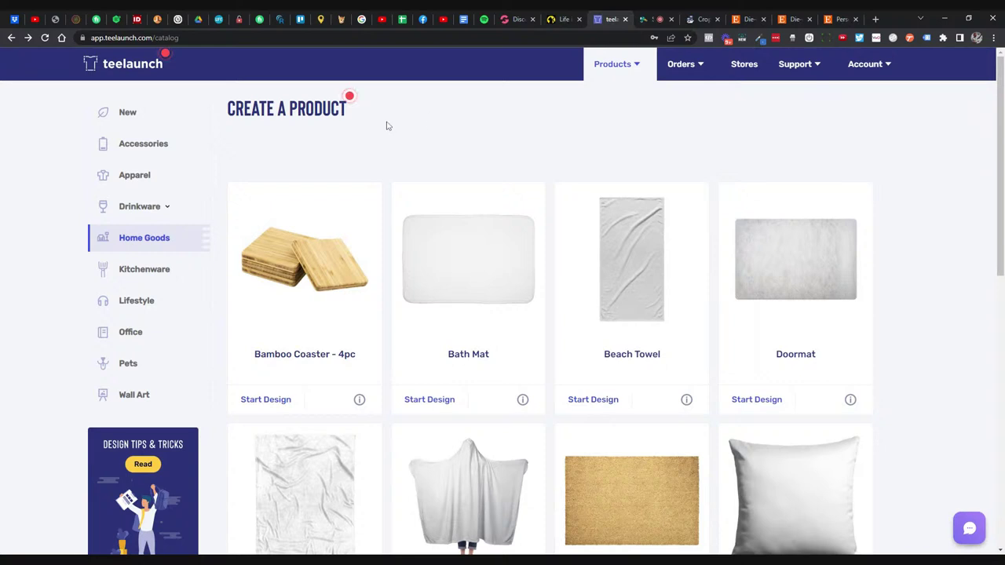
Open the welcome help notice, then close the Help Center panel and welcome popup
left_click(350, 98)
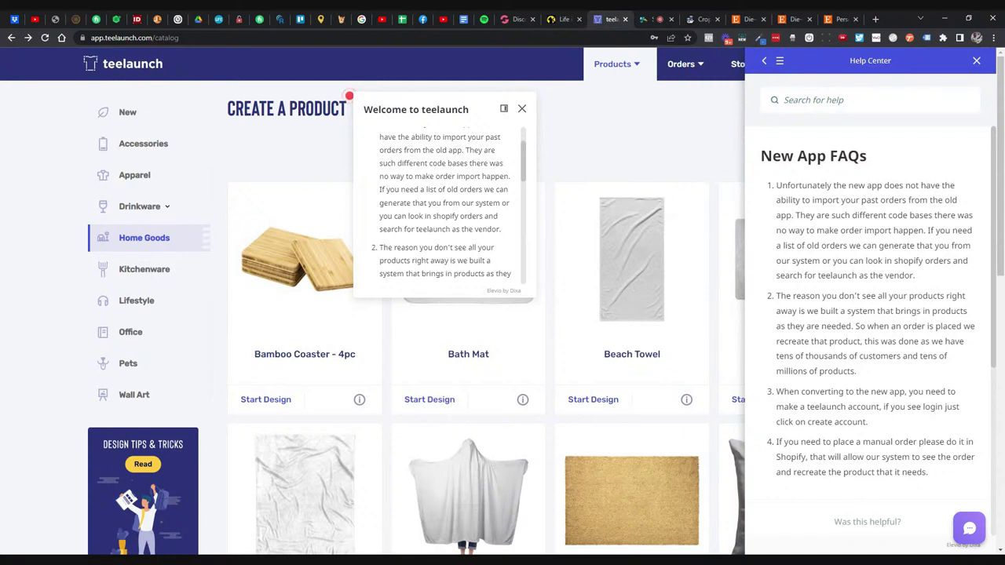
left_click(976, 61)
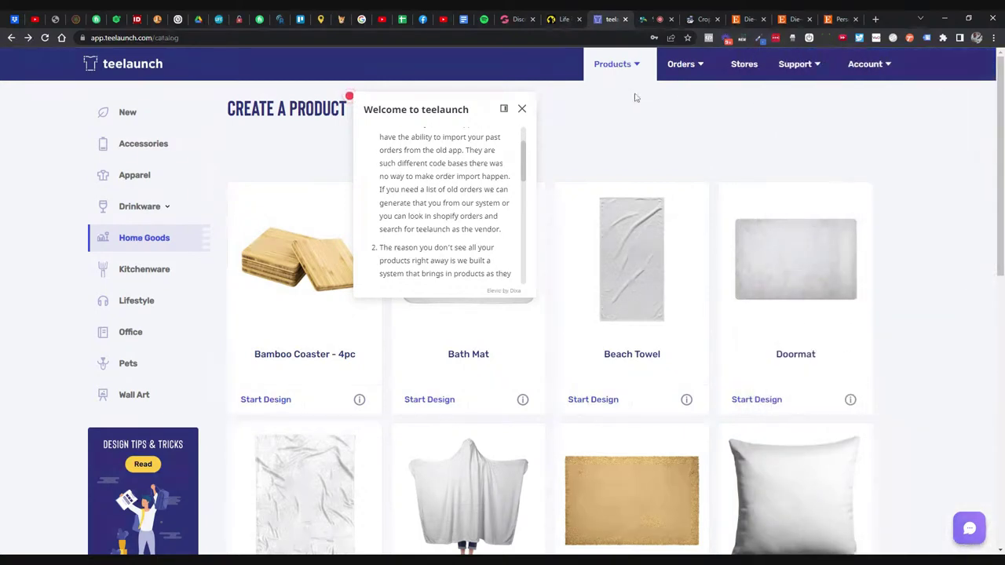
left_click(523, 111)
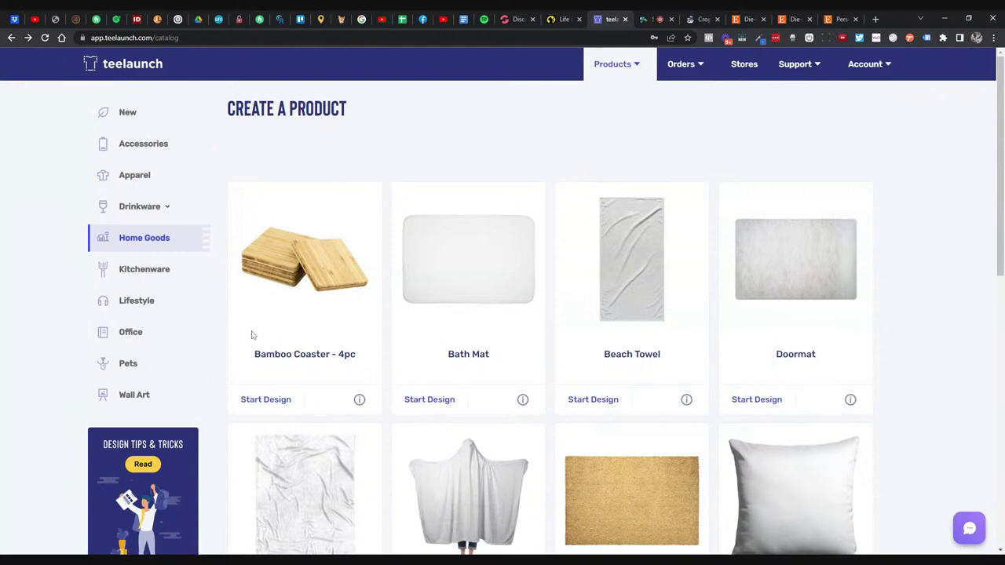
scroll(253, 332, "down", 2)
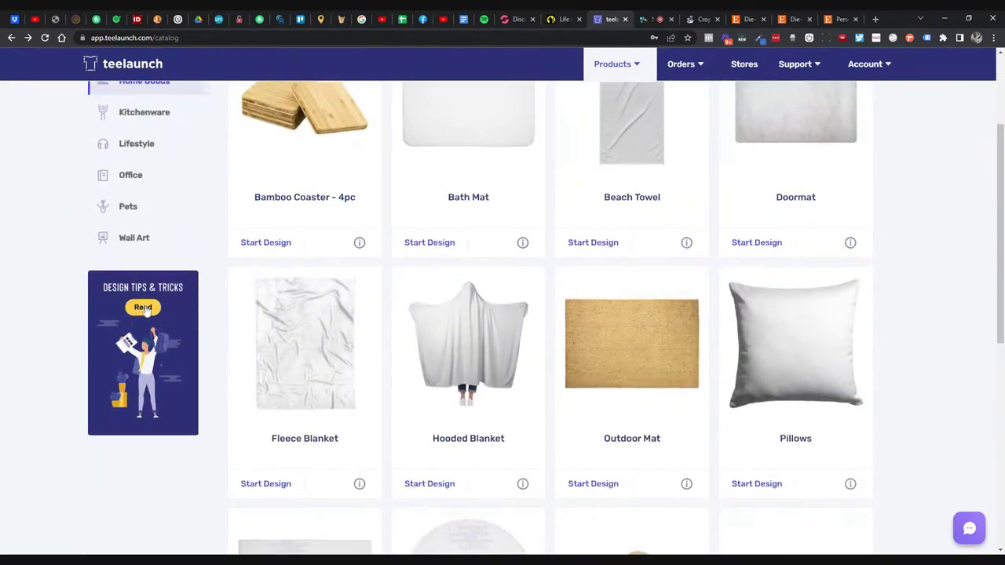
Skim the Design Tips & Tricks blog in a new tab, then return to the Home Goods catalog
left_click(144, 307)
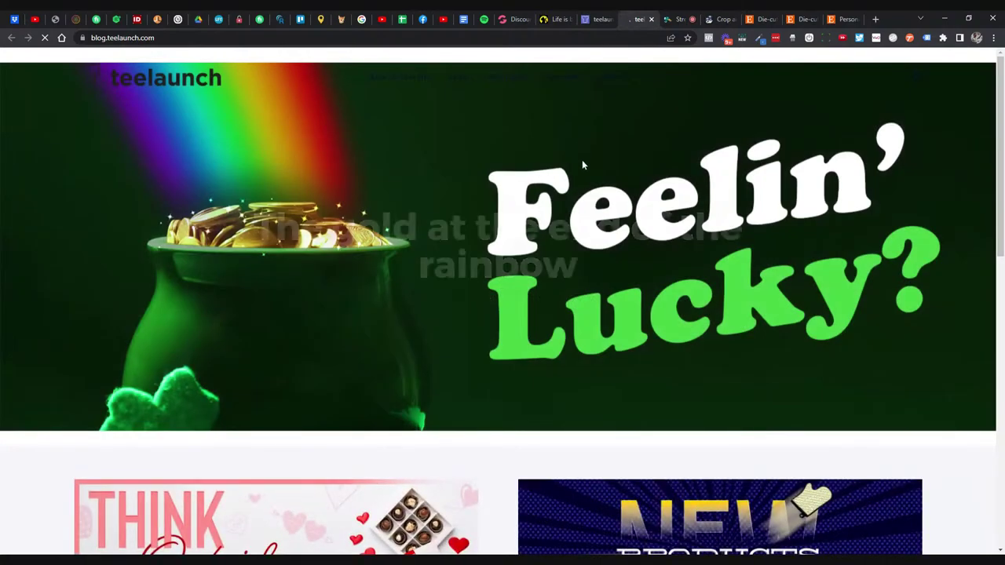
scroll(582, 171, "down", 2)
scroll(582, 172, "down", 5)
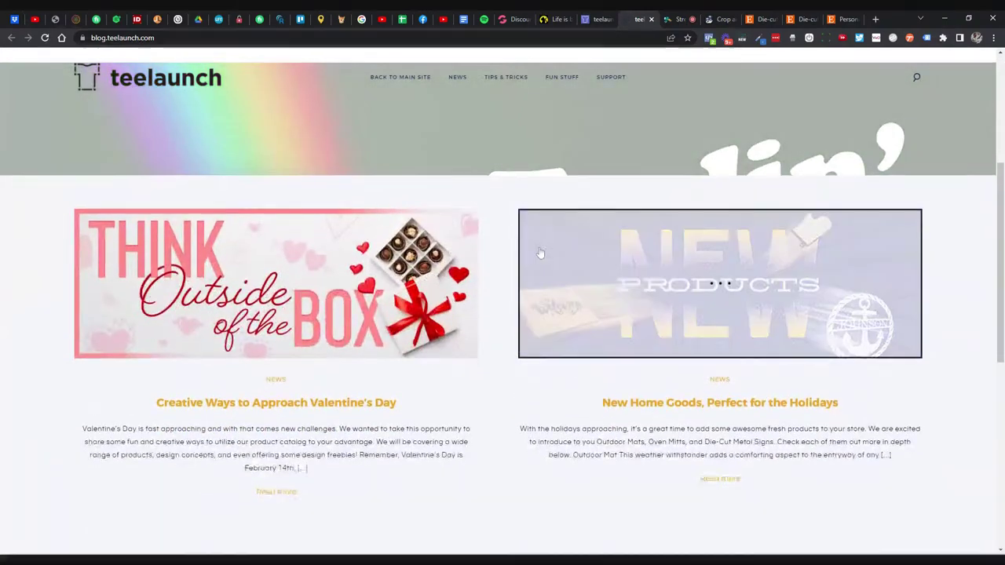
scroll(534, 240, "down", 2)
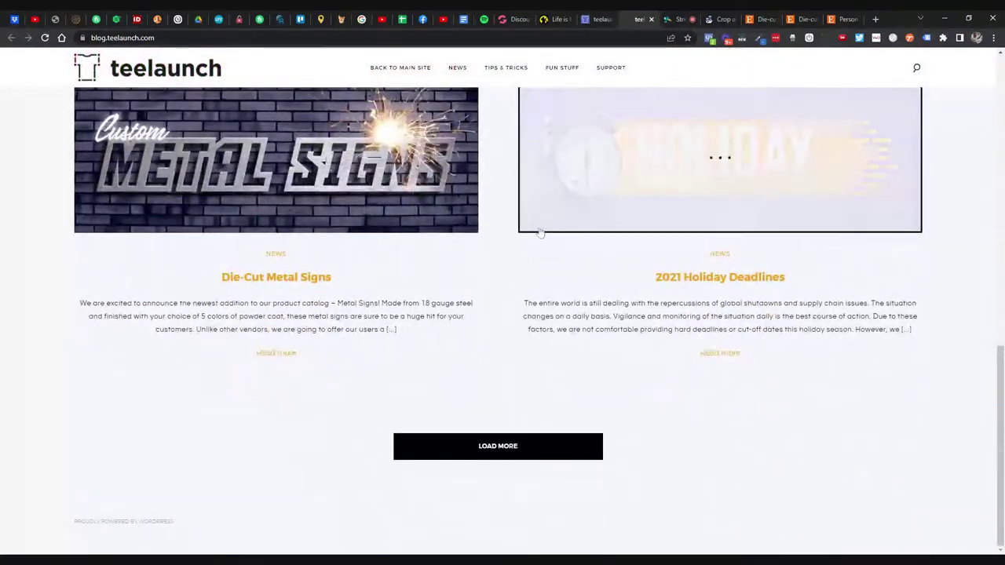
scroll(538, 231, "up", 5)
left_click(598, 19)
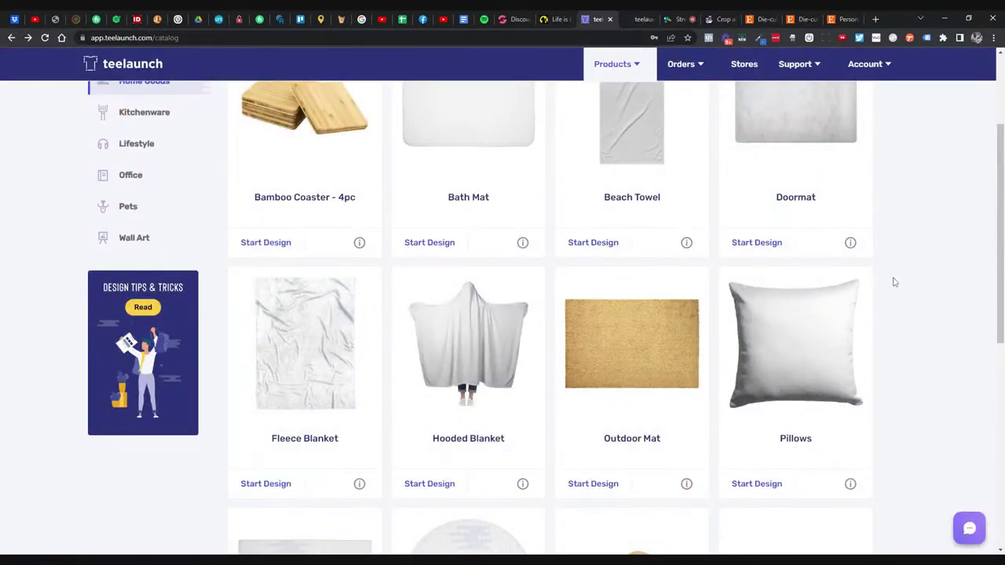
scroll(698, 306, "up", 1)
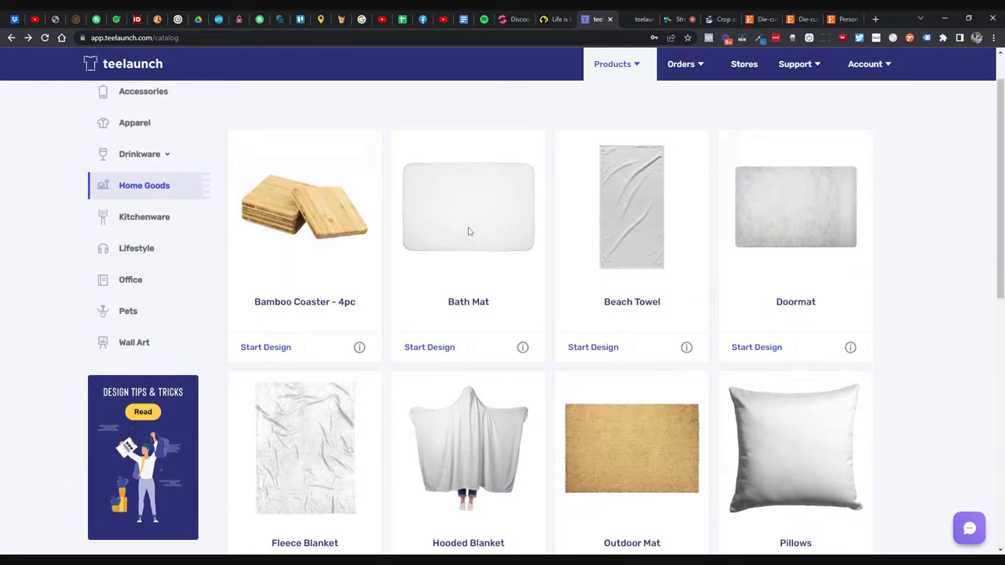
Load pexels.com in a new browser tab
left_click(875, 19)
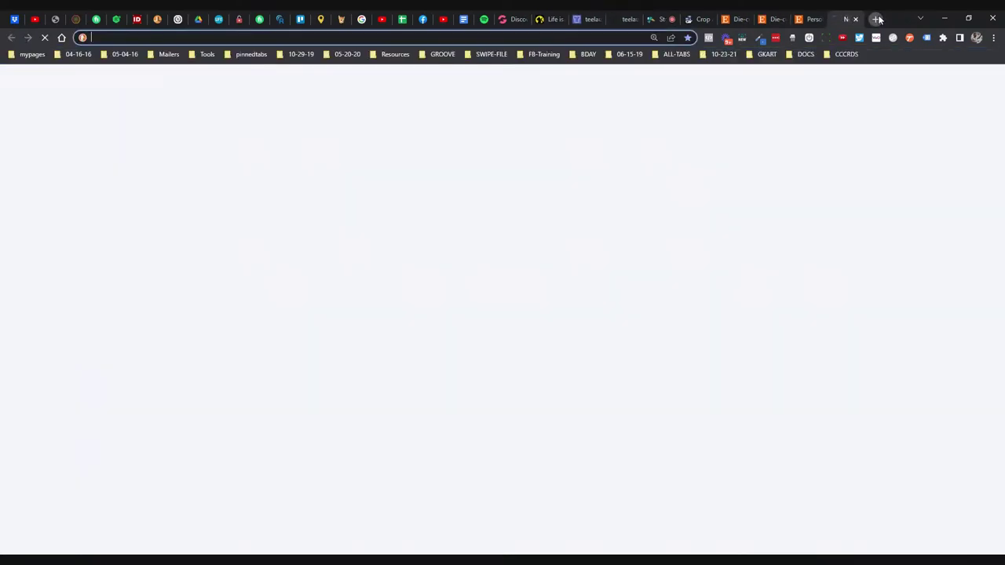
type("pexels")
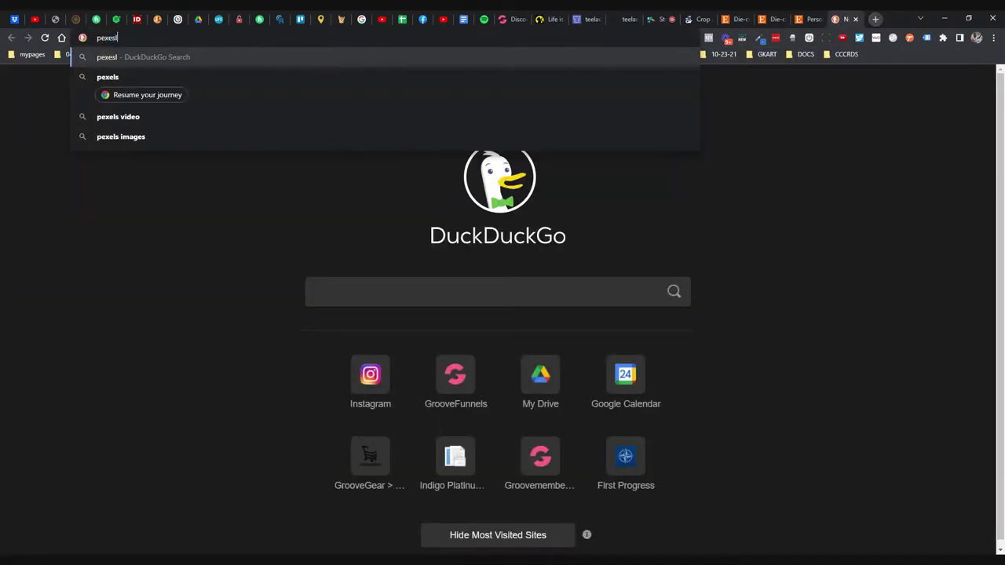
key("BackSpace")
key("BackSpace")
type("ls")
key("BackSpace")
key("BackSpace")
type("ls.com")
key("Return")
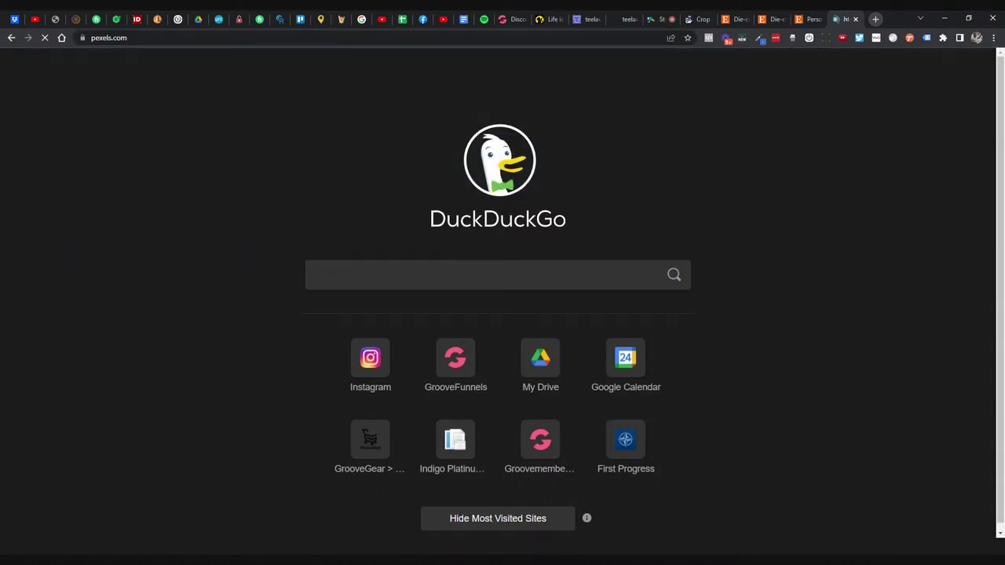
Search Pexels for 'design', download the gray and black hive textile photo, then return to Etsy
left_click(361, 213)
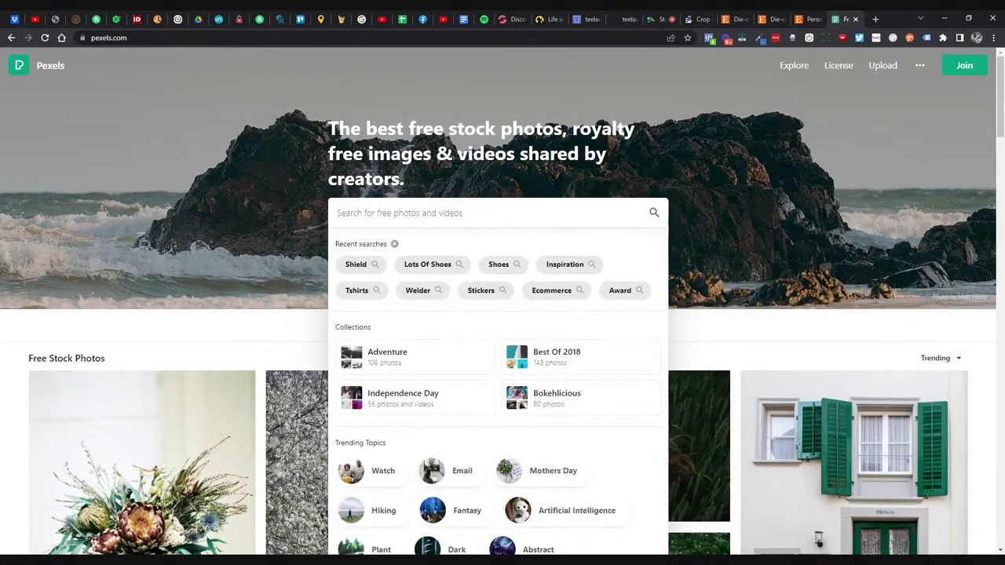
type("design")
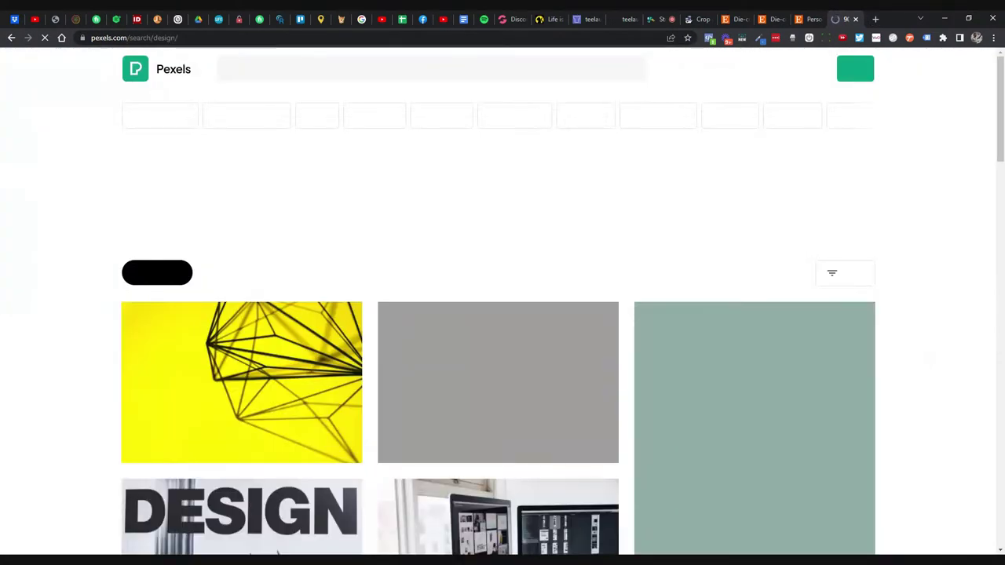
scroll(525, 213, "down", 5)
scroll(525, 223, "down", 8)
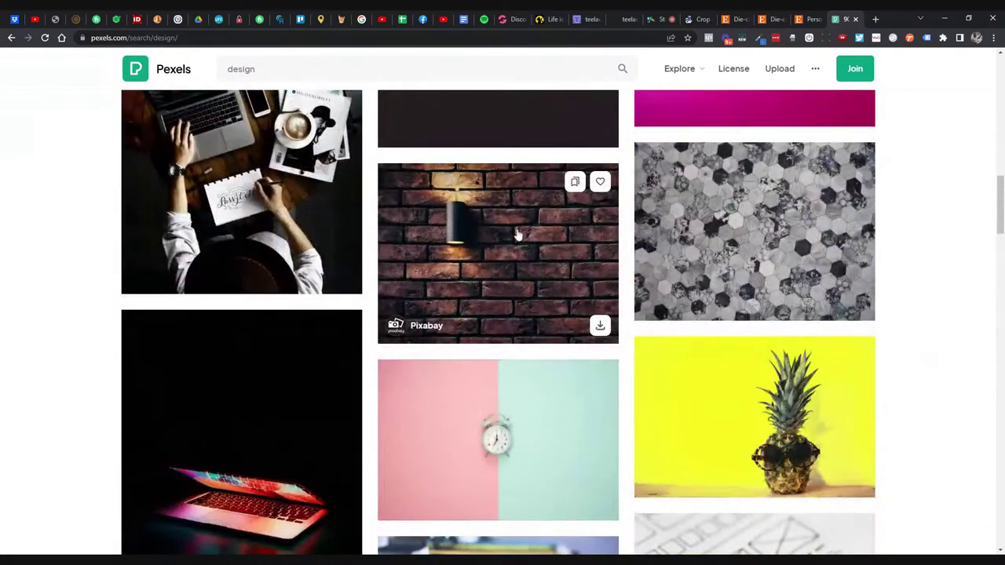
left_click(786, 229)
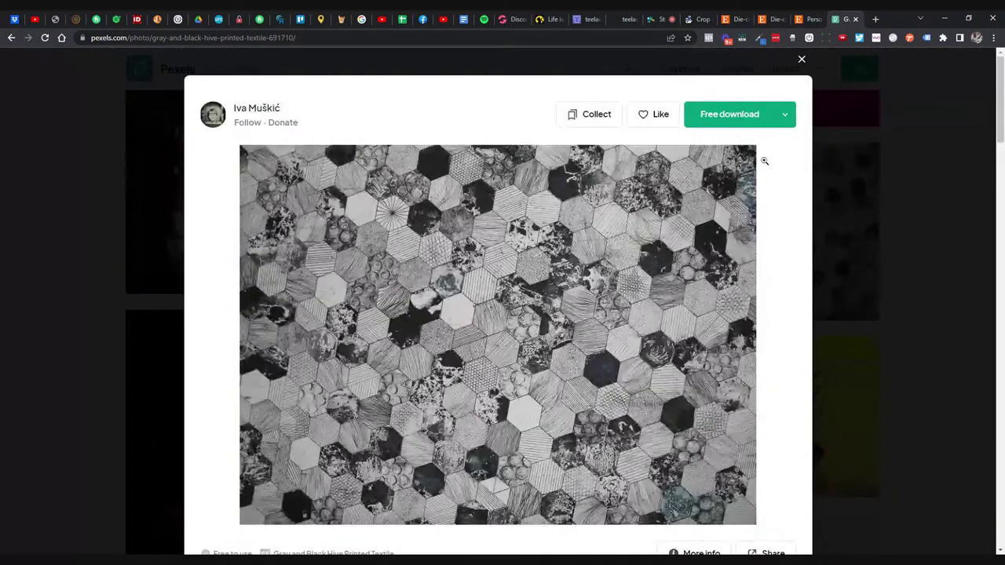
left_click(784, 114)
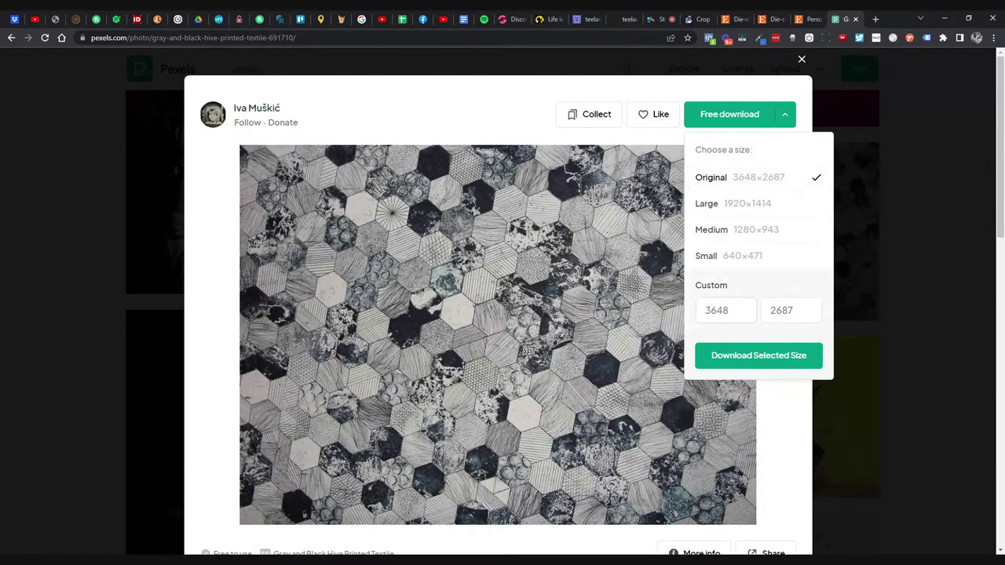
left_click(744, 355)
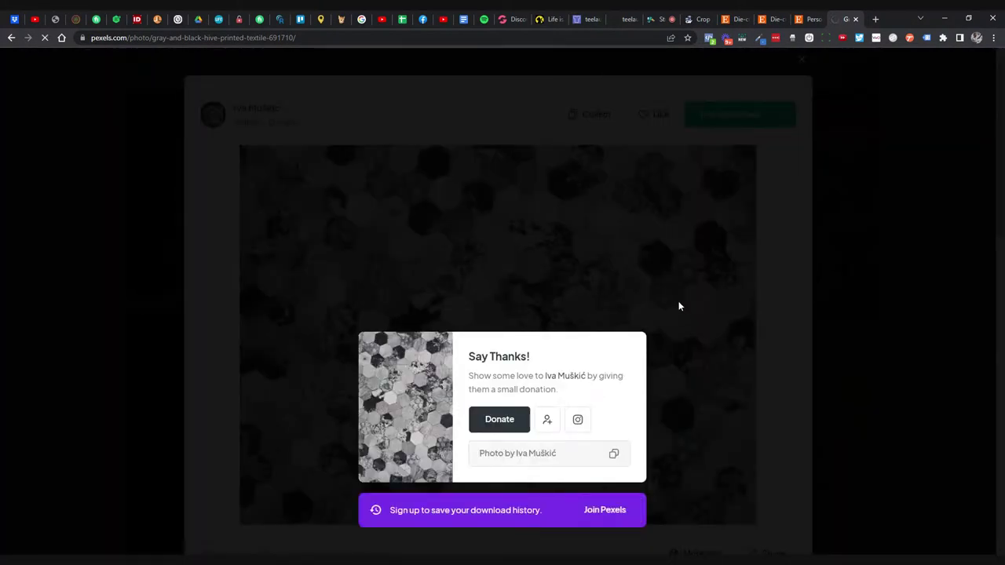
left_click(728, 18)
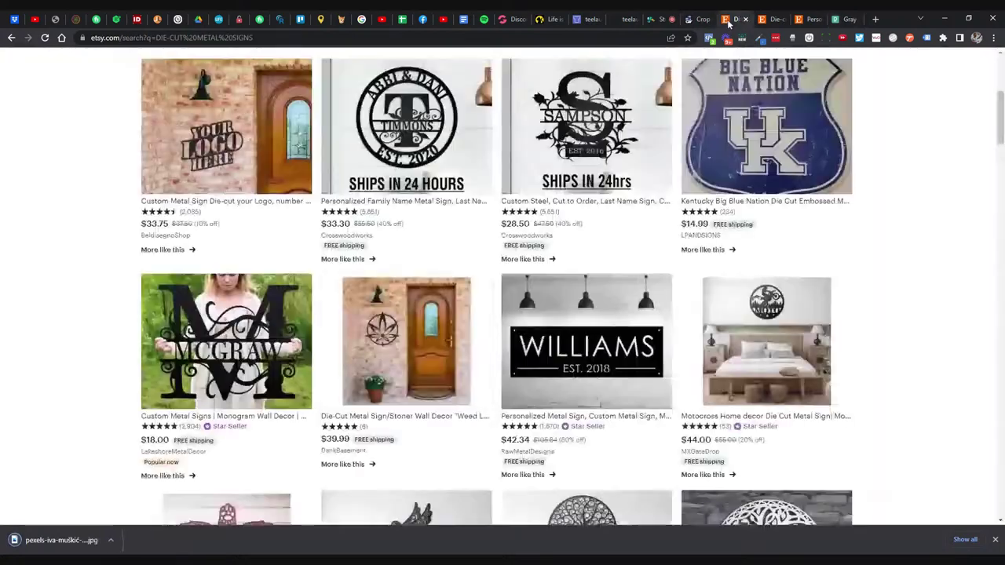
Open the Hooded Blanket page, highlight its 8300px x 6300px requirement, then go back to the catalog
left_click(585, 18)
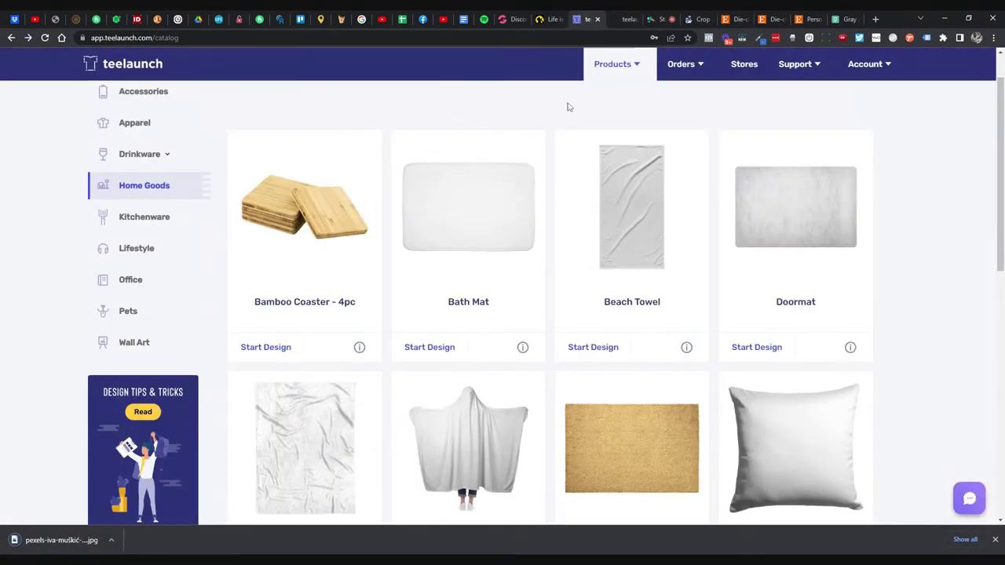
scroll(460, 258, "down", 2)
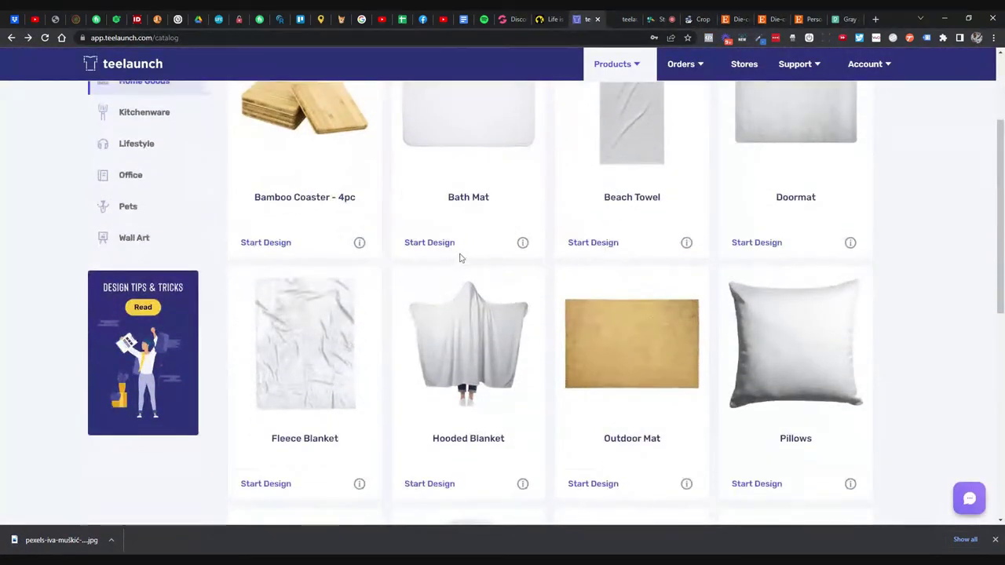
left_click(468, 355)
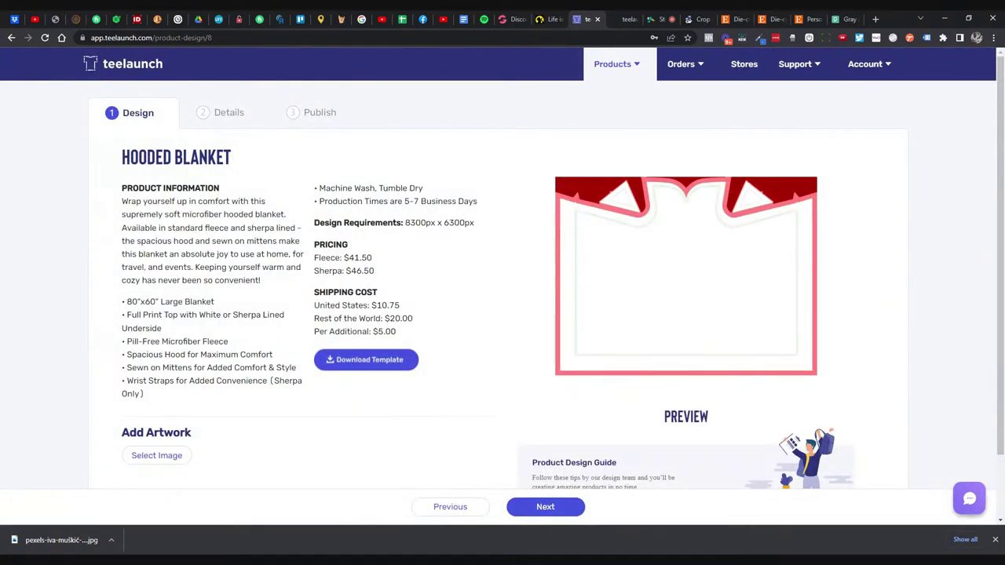
left_click_drag(405, 223, 477, 227)
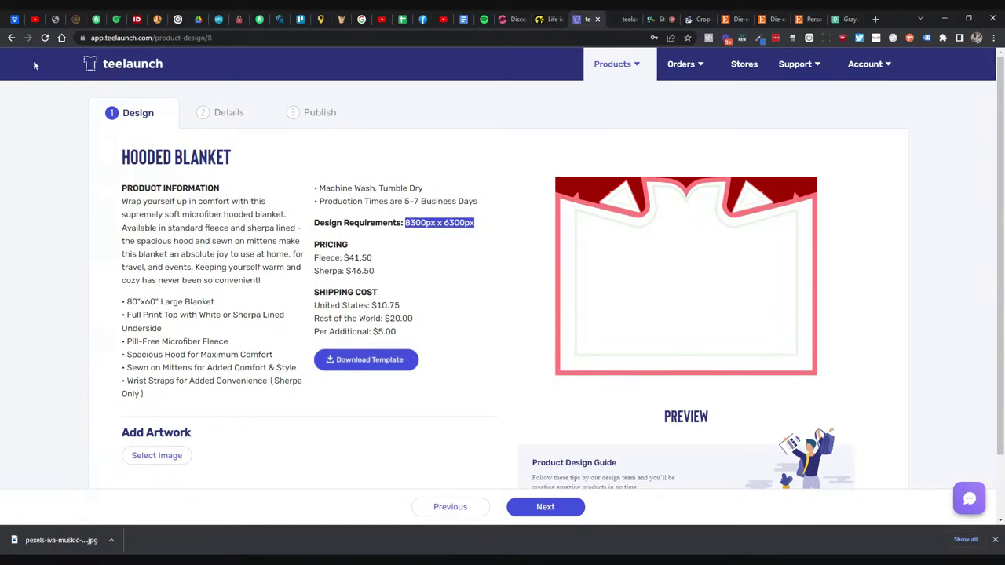
left_click(11, 39)
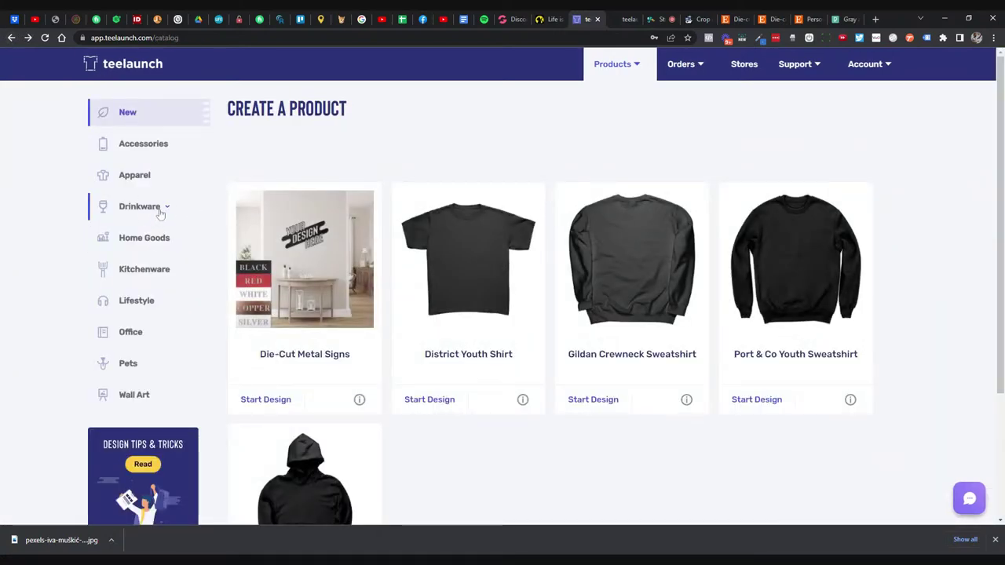
Show all Drinkware products, scroll through the mugs, tumblers and glasses, then switch to Home Goods
left_click(161, 208)
left_click(139, 240)
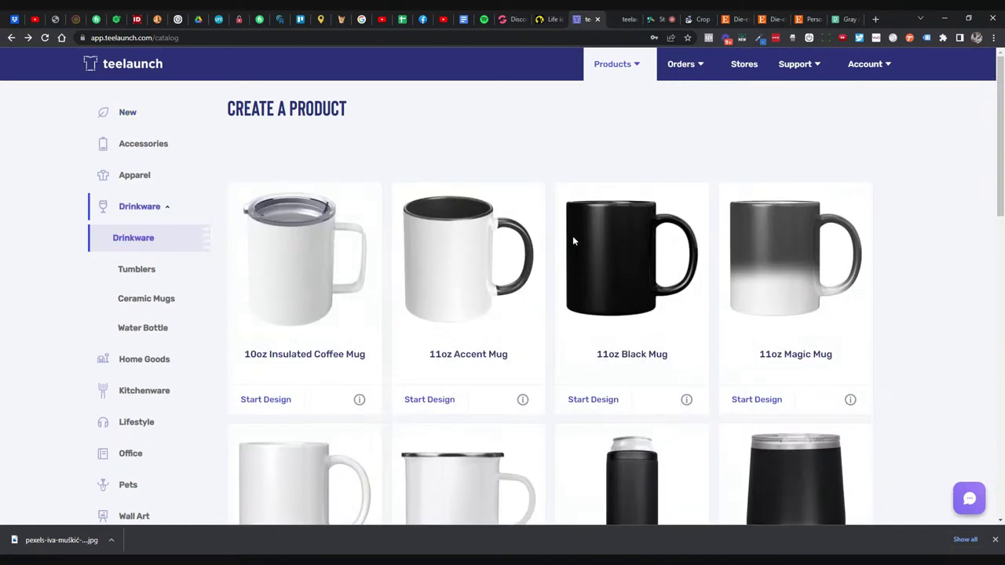
scroll(573, 236, "down", 2)
scroll(576, 238, "down", 2)
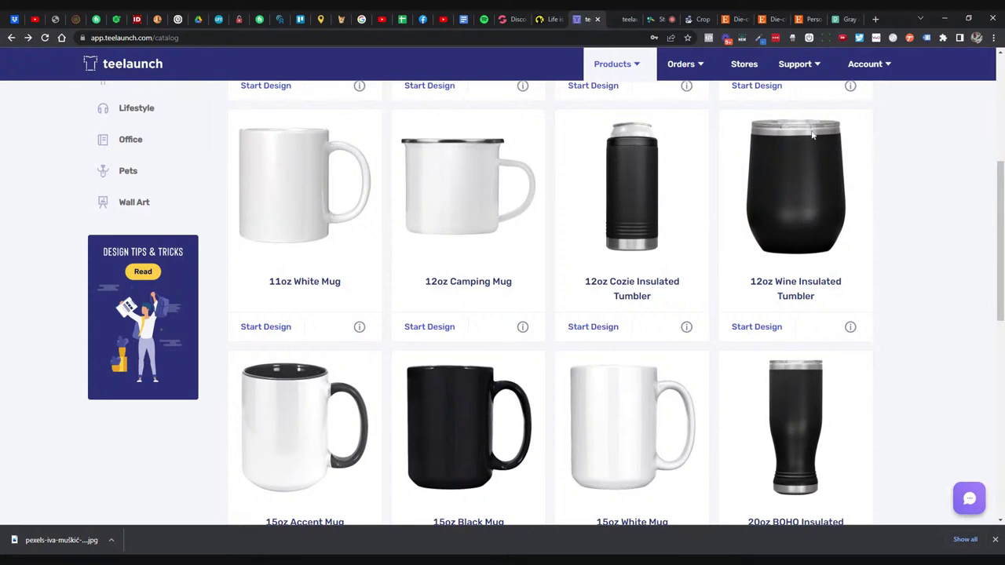
scroll(783, 161, "down", 3)
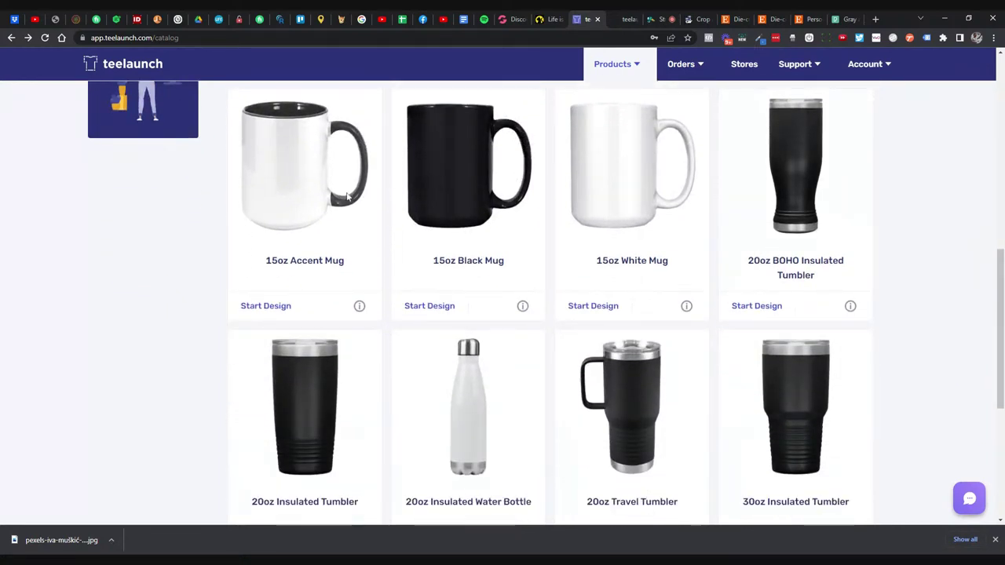
scroll(581, 197, "up", 1)
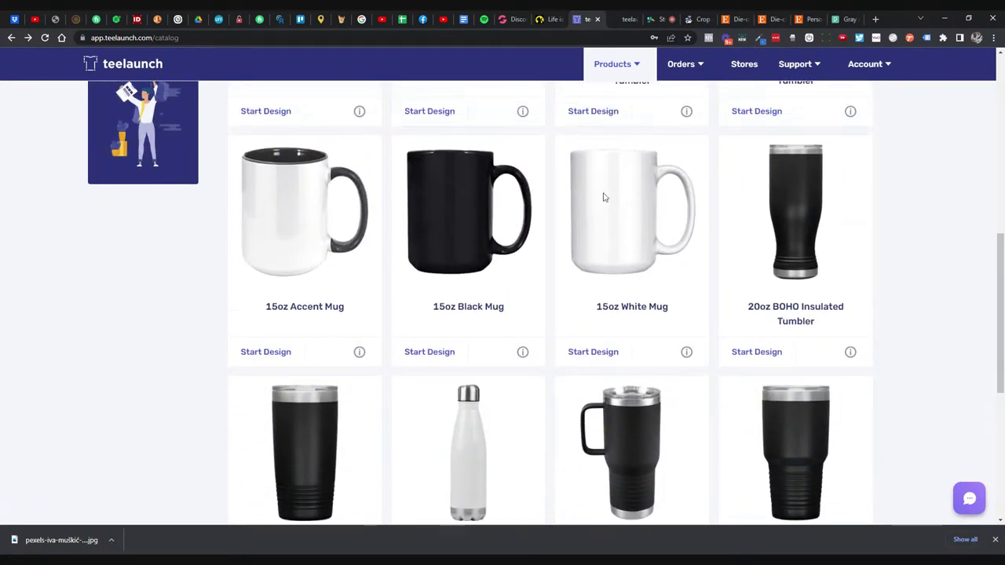
scroll(527, 217, "down", 1)
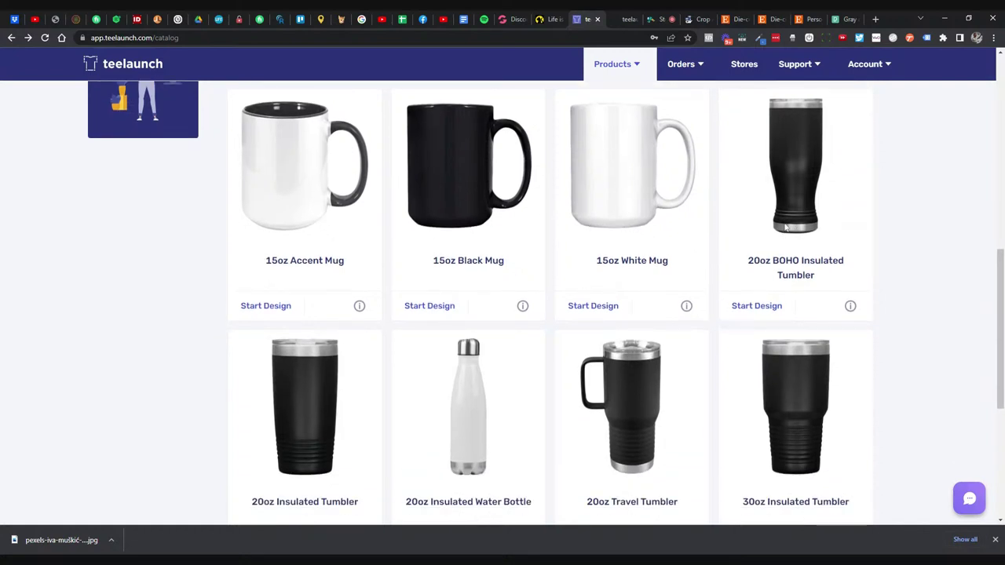
scroll(468, 296, "down", 6)
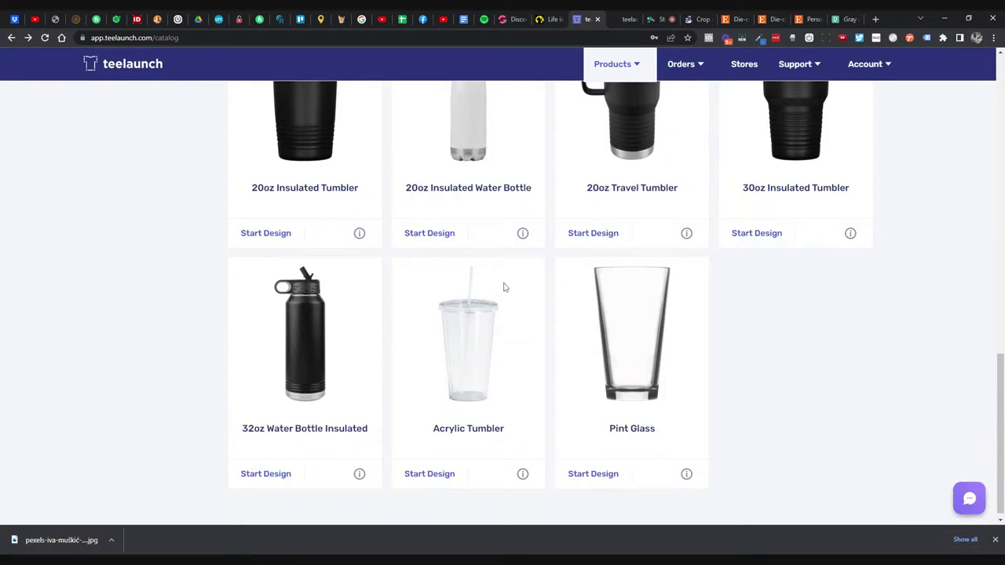
scroll(504, 287, "up", 17)
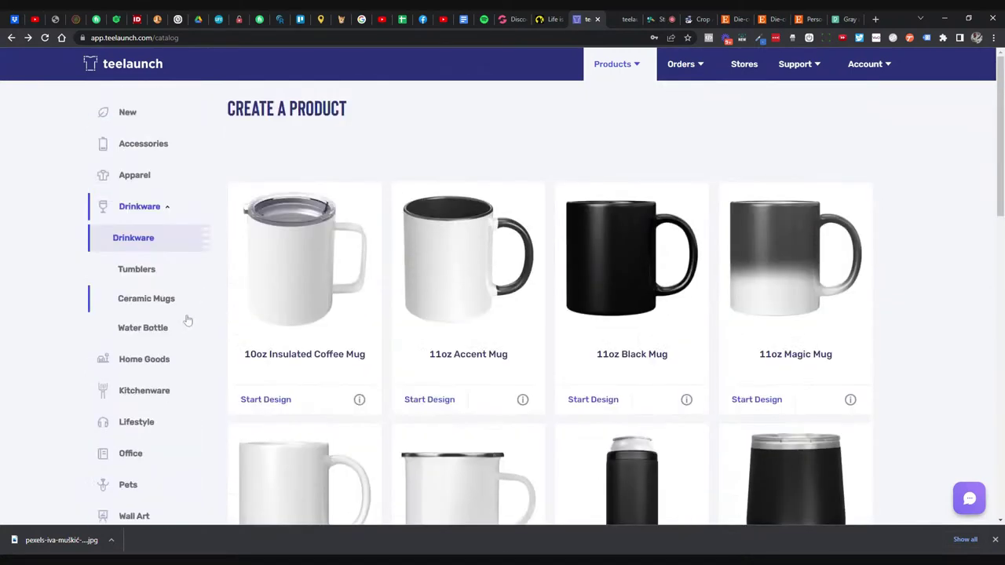
left_click(143, 359)
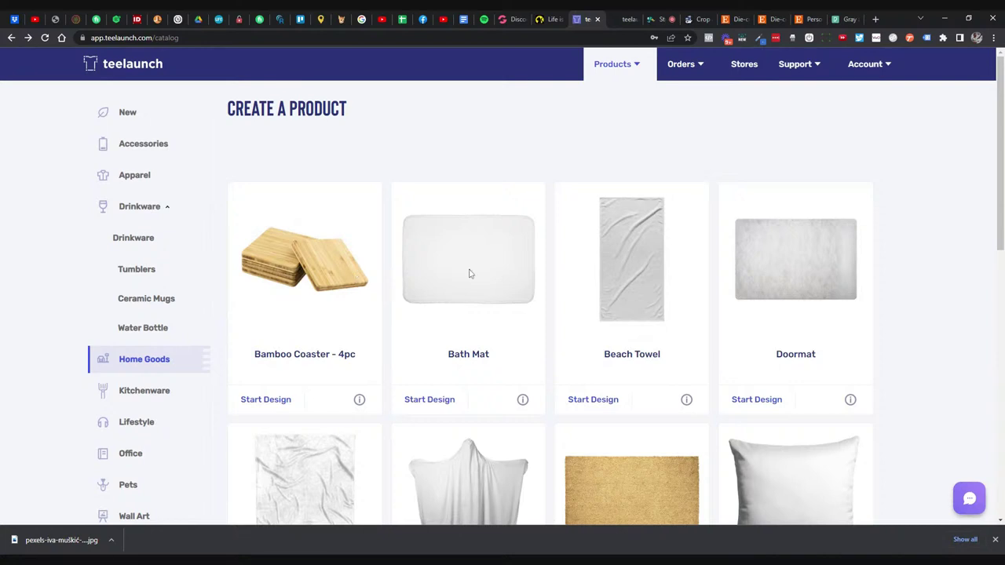
Scroll the Home Goods grid from blankets and mats down to Shower Curtain and Yard Sign
scroll(817, 273, "down", 2)
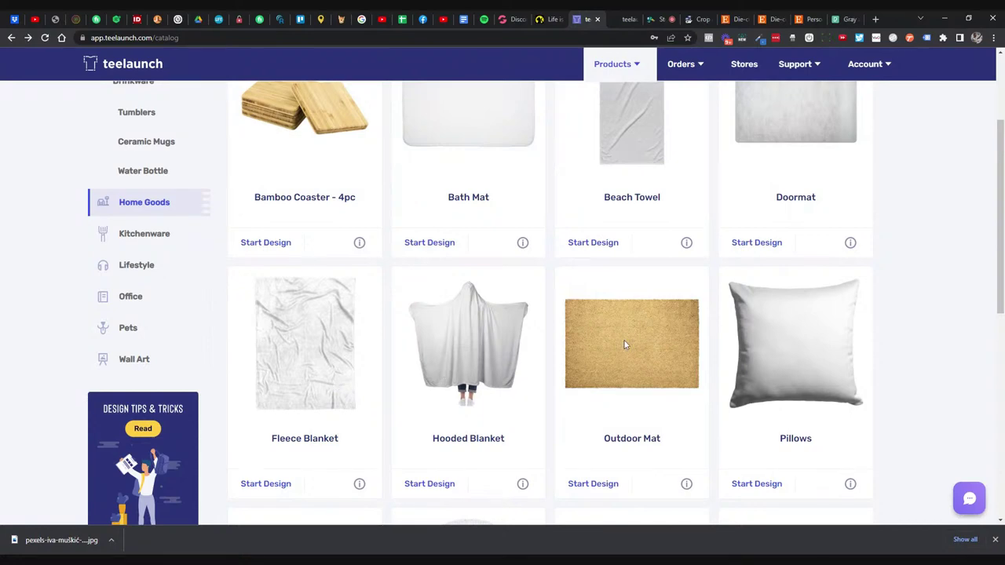
scroll(752, 334, "down", 1)
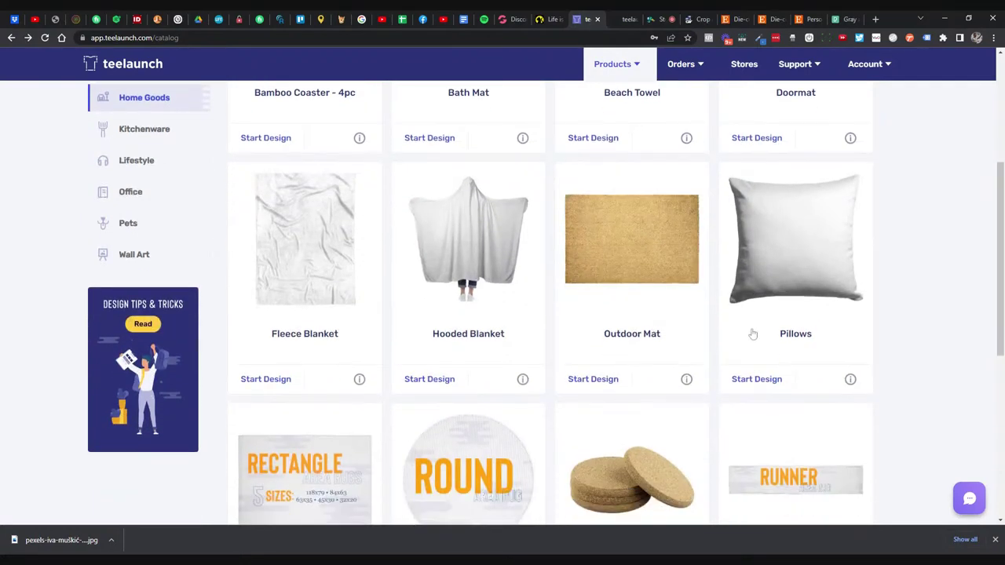
scroll(755, 330, "down", 2)
scroll(756, 330, "up", 3)
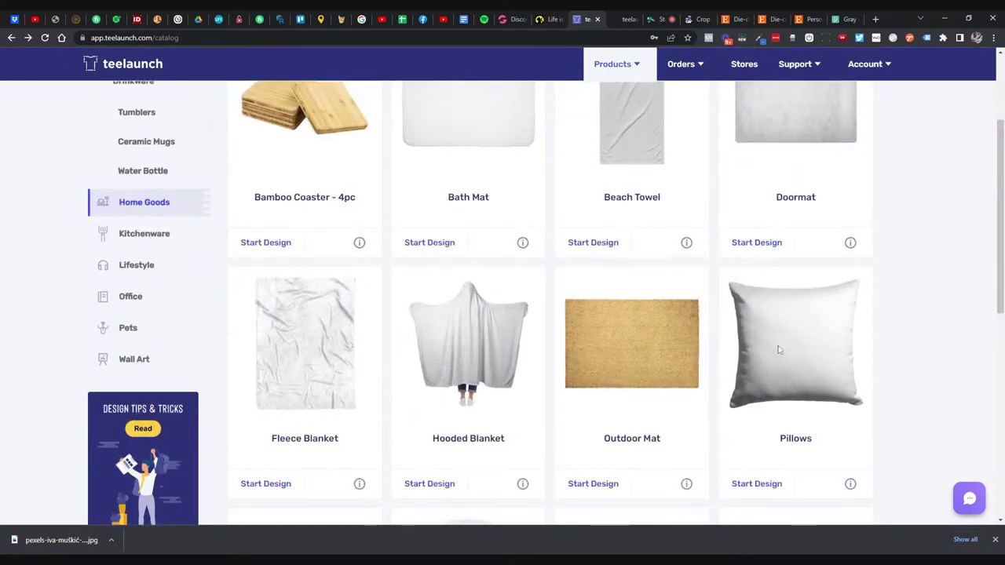
scroll(777, 351, "down", 4)
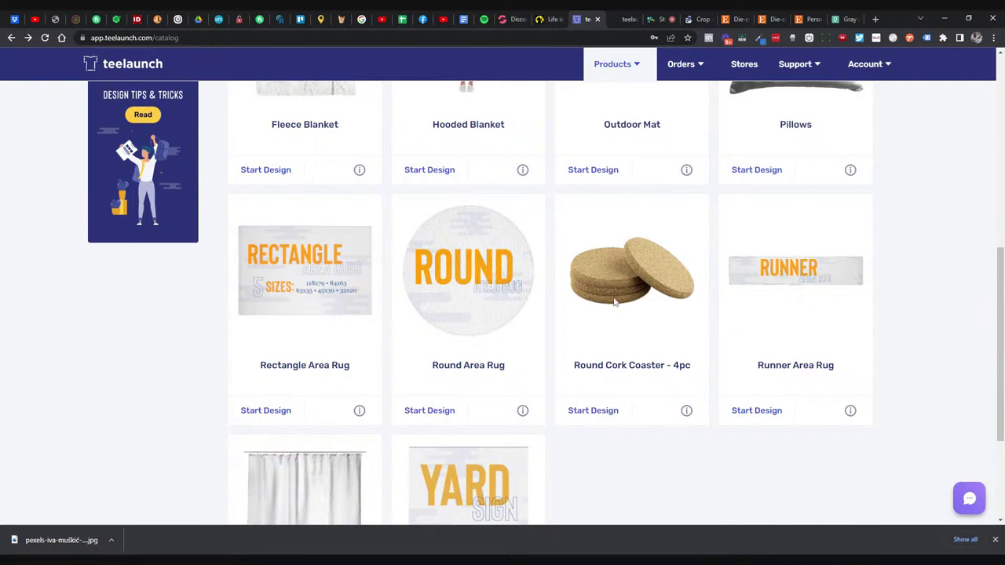
scroll(616, 302, "down", 2)
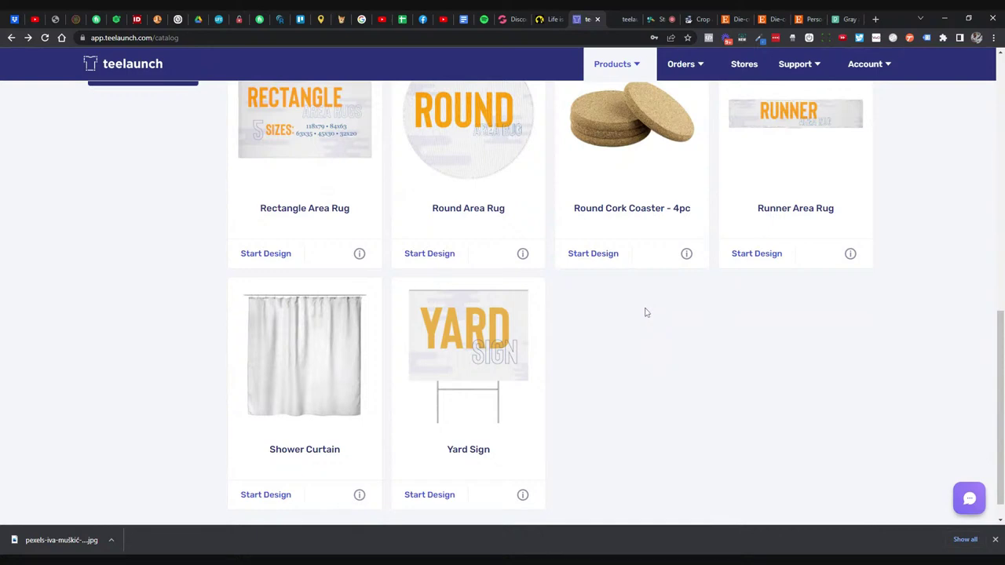
scroll(644, 312, "up", 3)
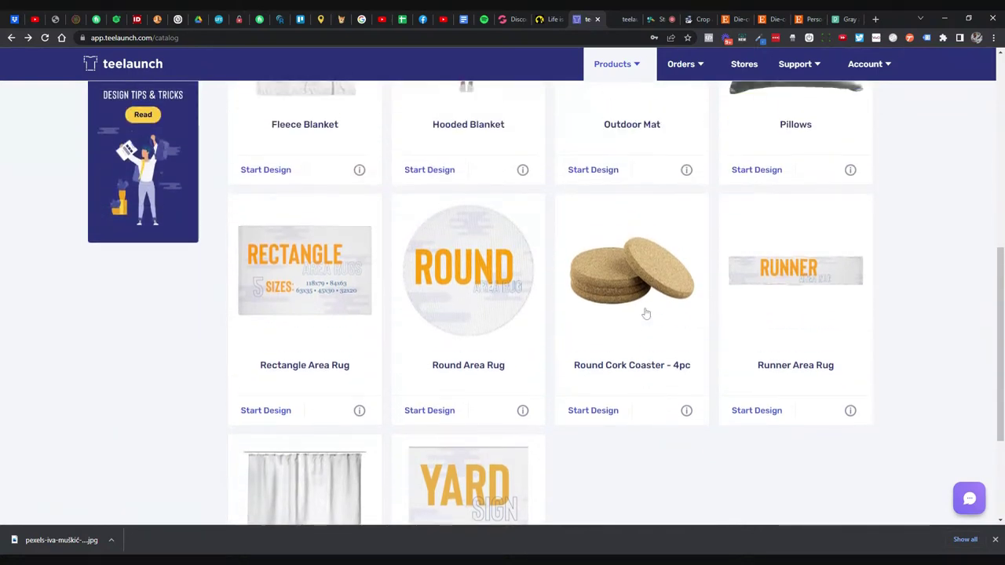
scroll(645, 312, "up", 3)
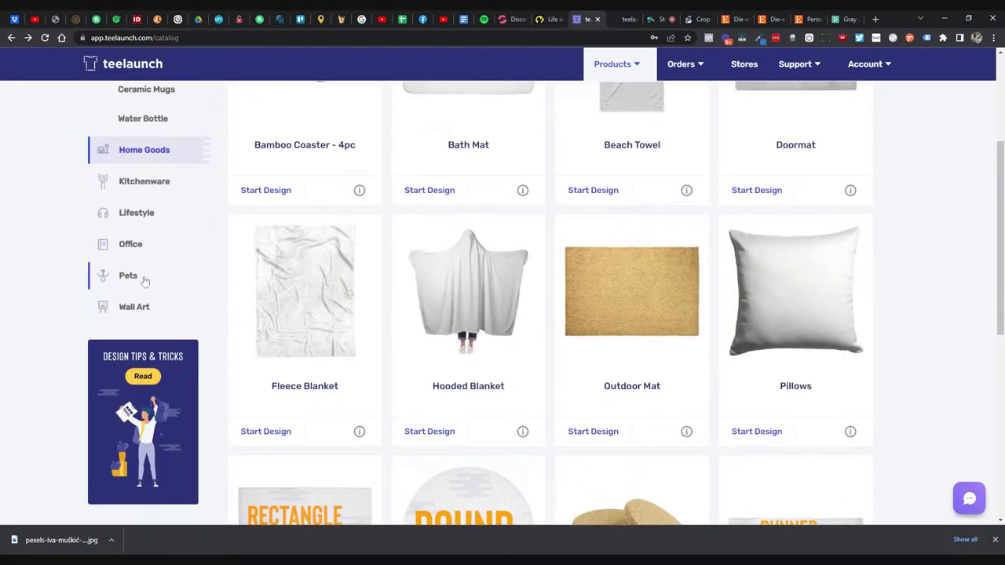
Open the Pet Pillow design page from the Pets category and go back
left_click(161, 280)
scroll(777, 294, "up", 2)
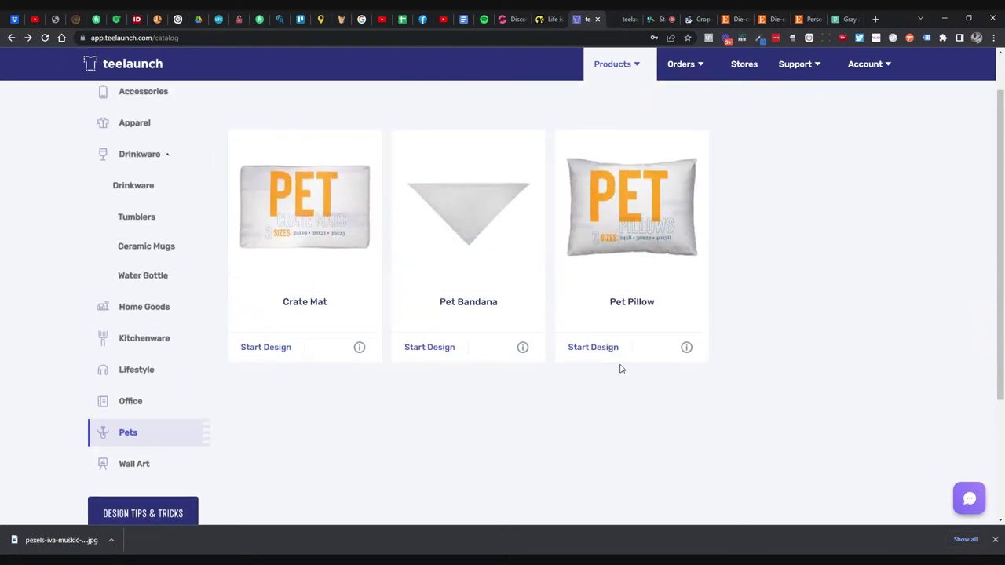
left_click(598, 347)
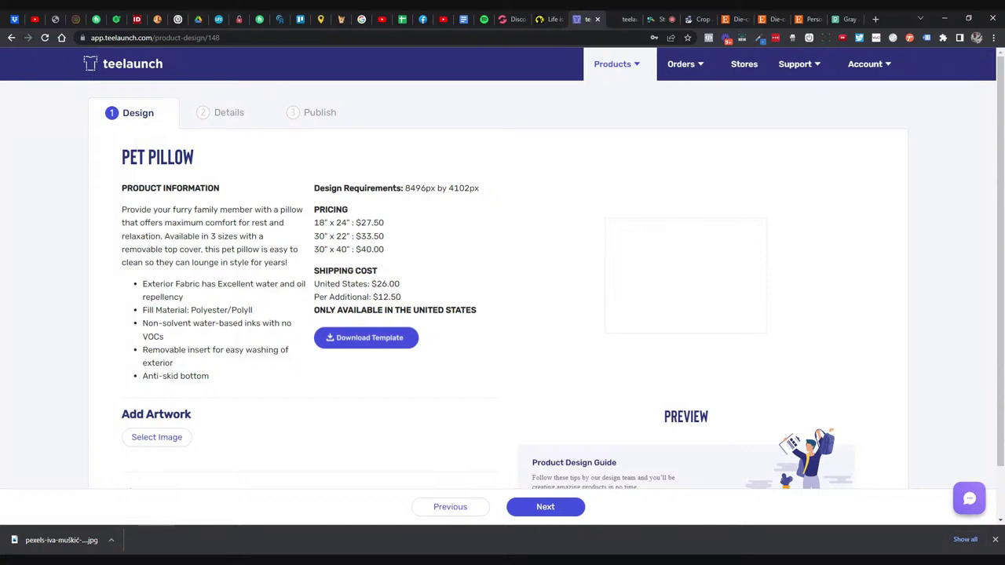
left_click(11, 37)
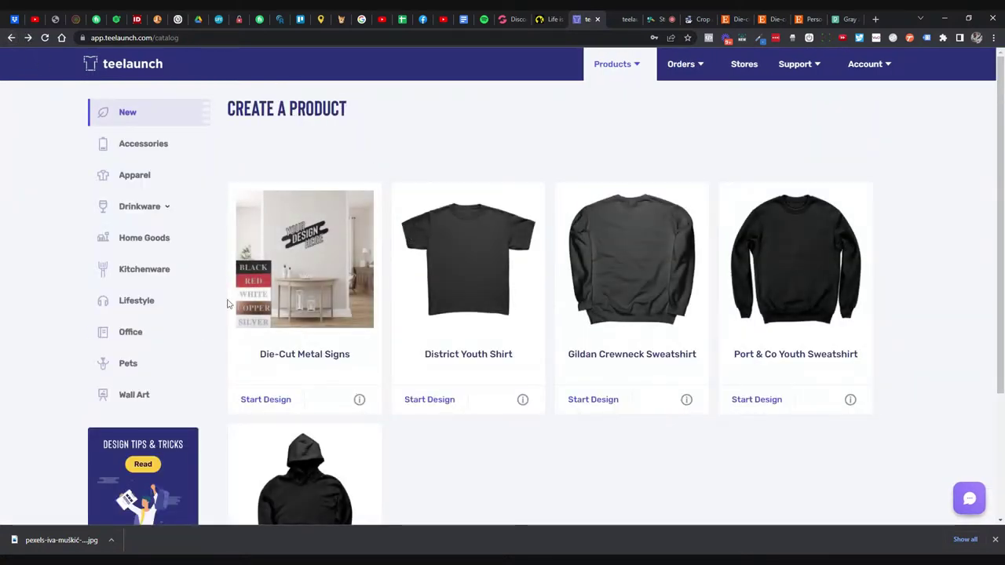
Open the Crate Mat design page from Pets and return to the catalog
left_click(128, 364)
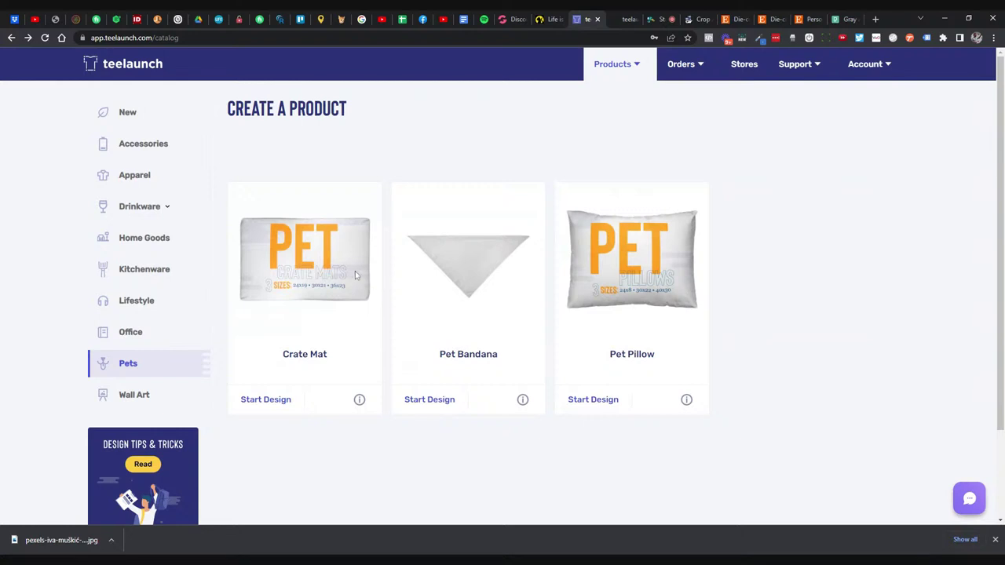
left_click(277, 399)
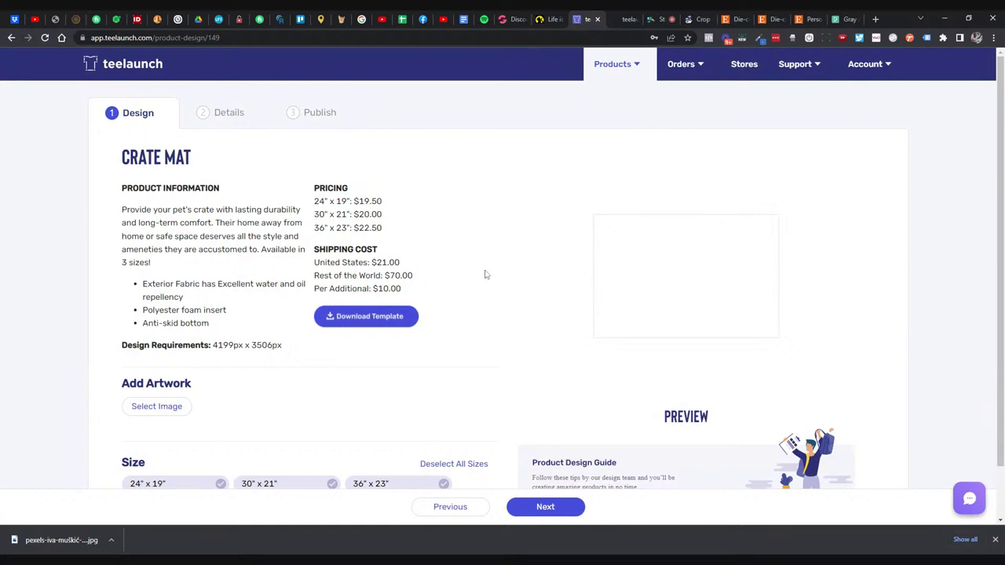
left_click(11, 38)
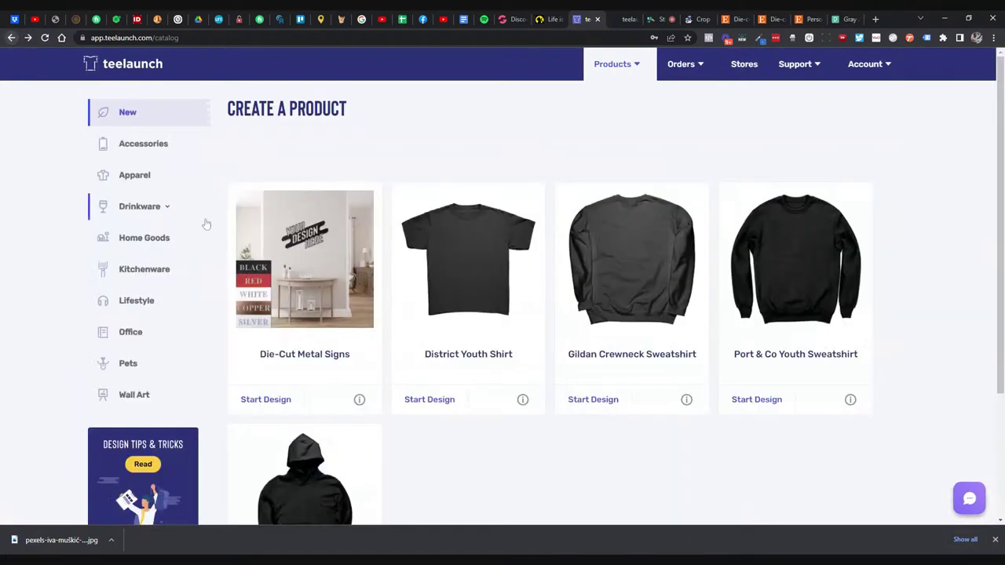
Show the Kitchenware products and scroll through them
left_click(142, 273)
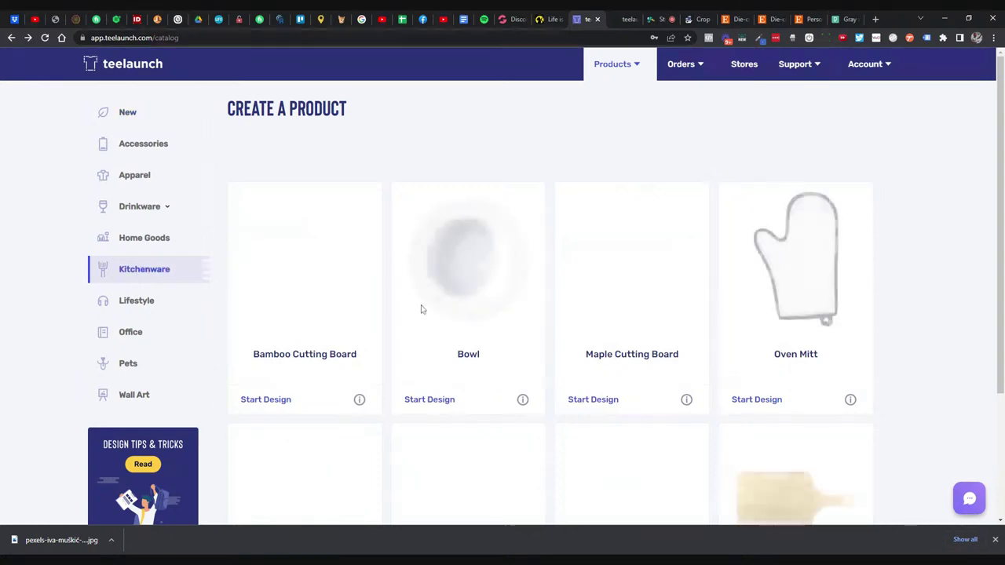
scroll(420, 296, "down", 1)
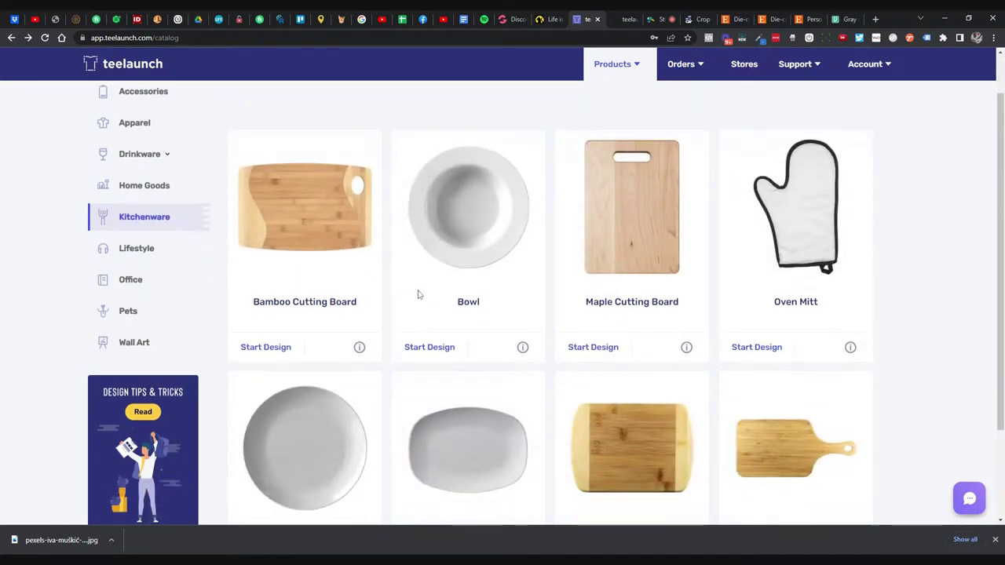
scroll(419, 297, "down", 2)
scroll(412, 293, "down", 1)
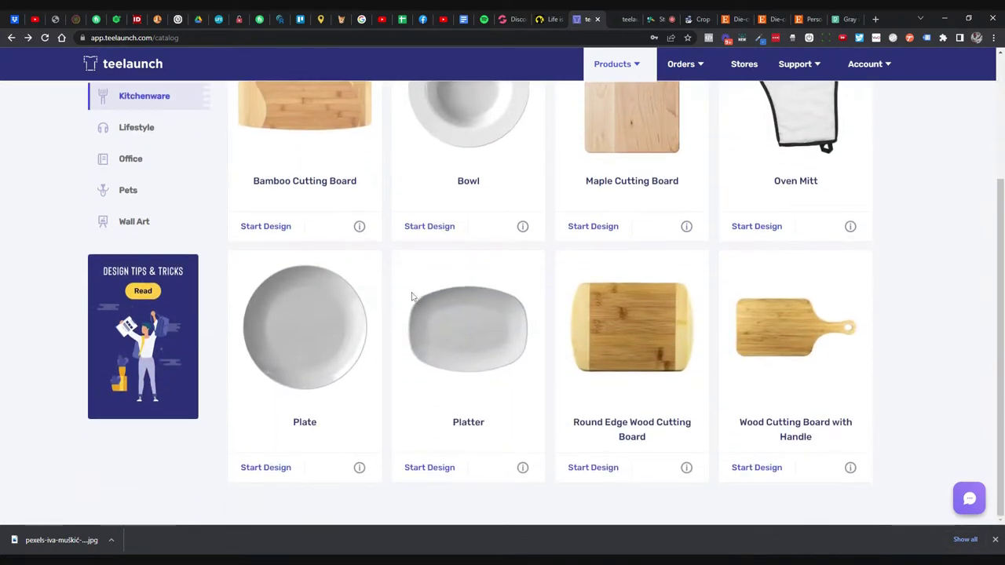
scroll(383, 294, "up", 1)
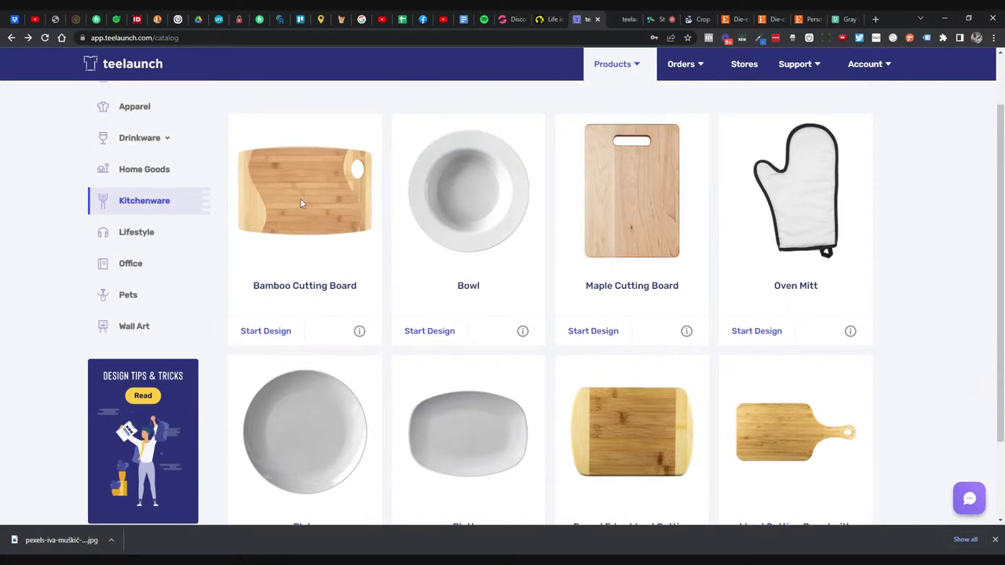
scroll(413, 257, "down", 1)
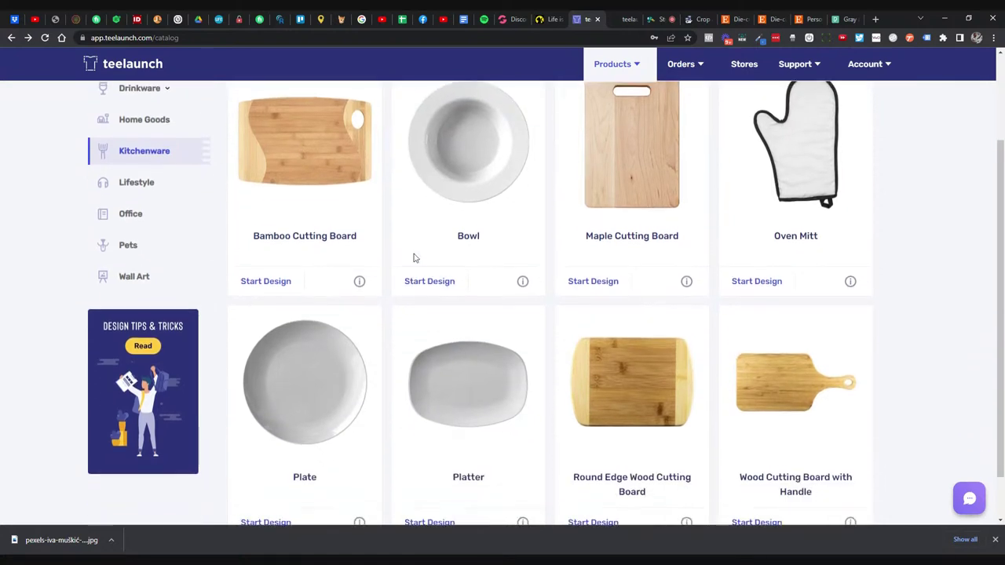
scroll(409, 267, "up", 2)
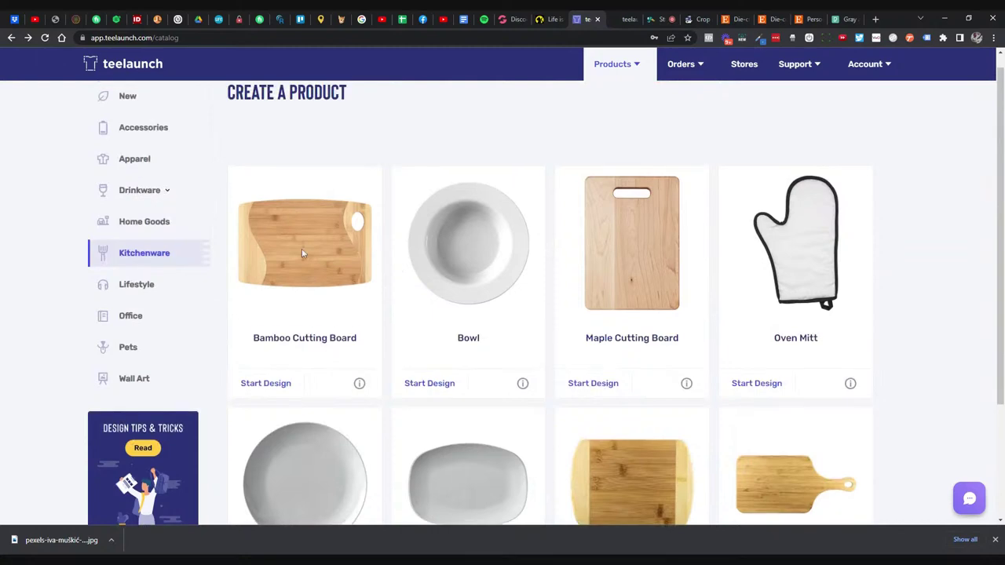
Show Home Goods and scroll through blankets and rugs down to Shower Curtain and Yard Sign
left_click(159, 222)
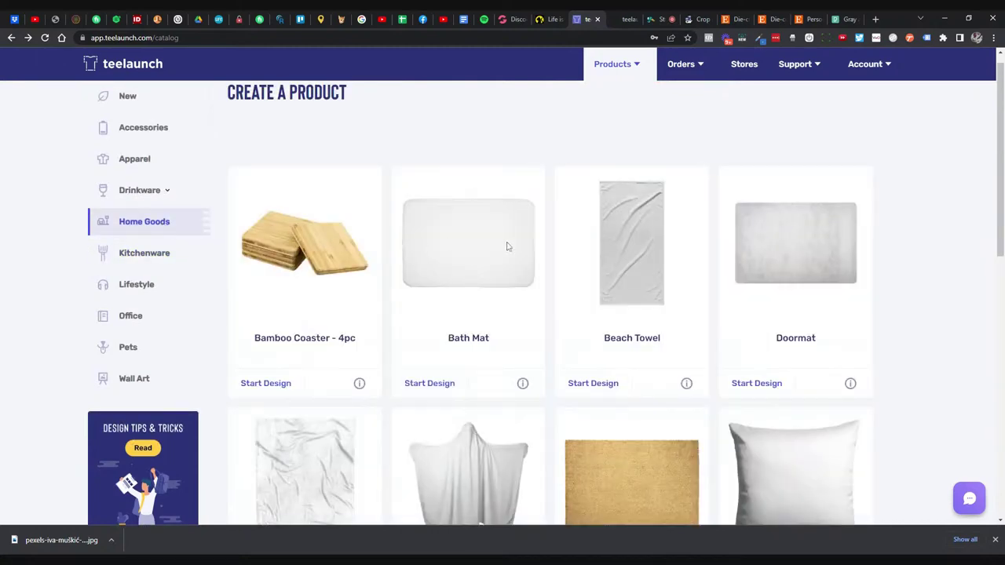
scroll(508, 244, "down", 2)
scroll(513, 244, "down", 4)
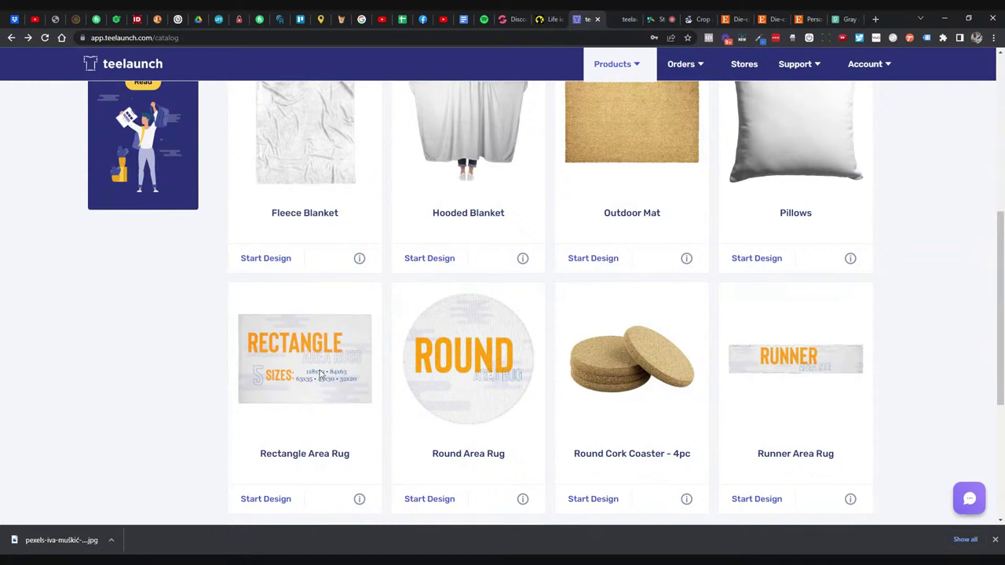
scroll(323, 372, "down", 1)
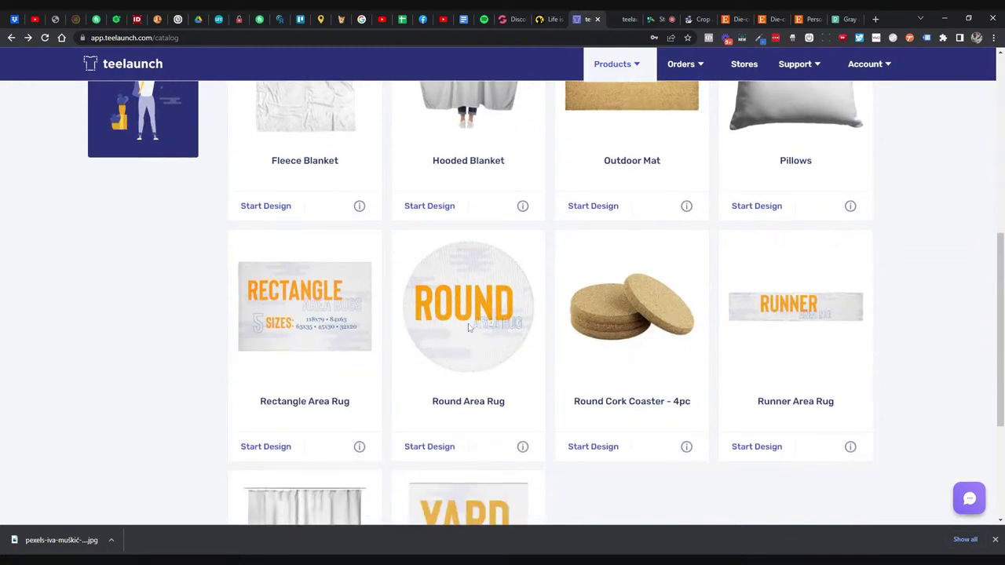
scroll(471, 323, "down", 1)
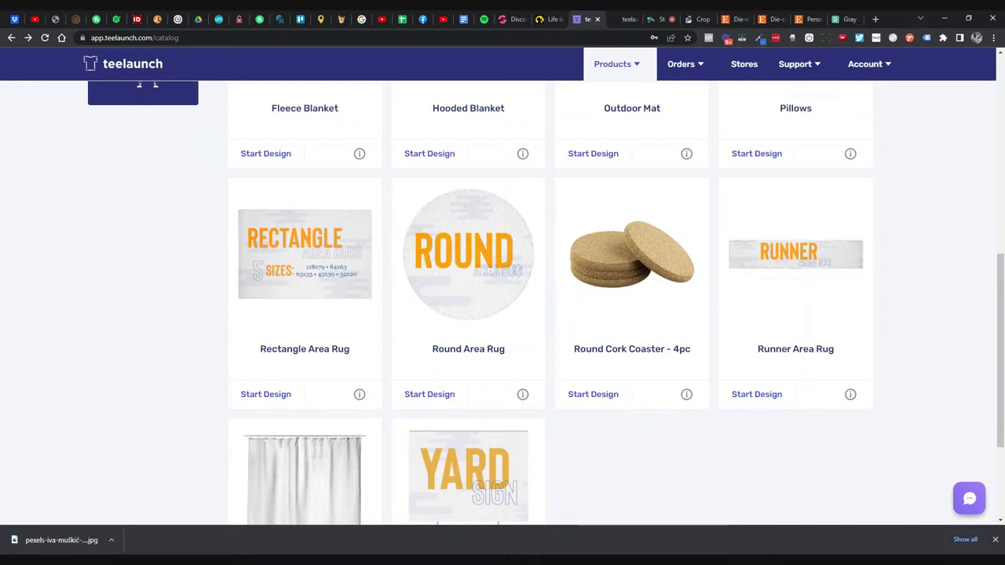
scroll(463, 279, "down", 1)
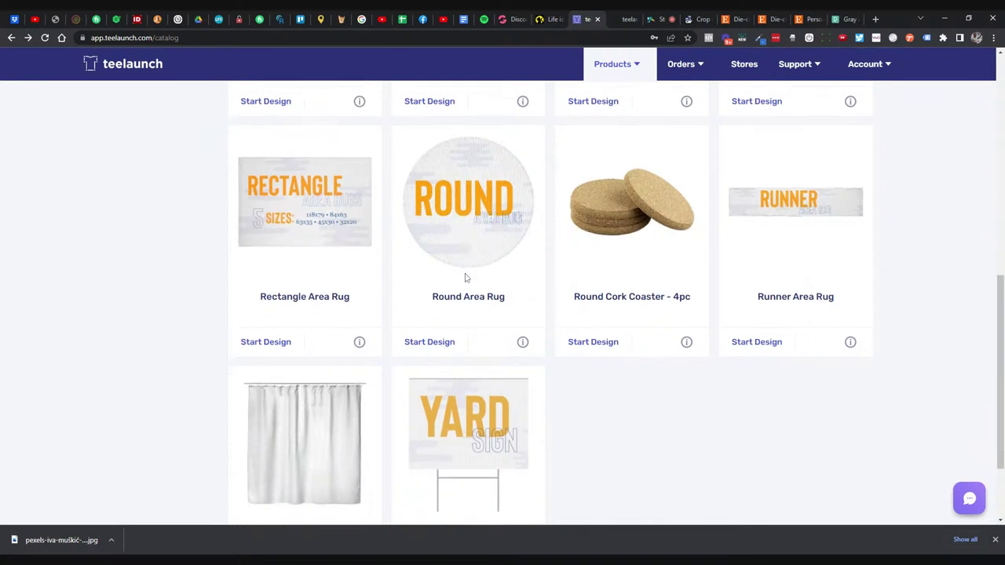
scroll(436, 336, "up", 2)
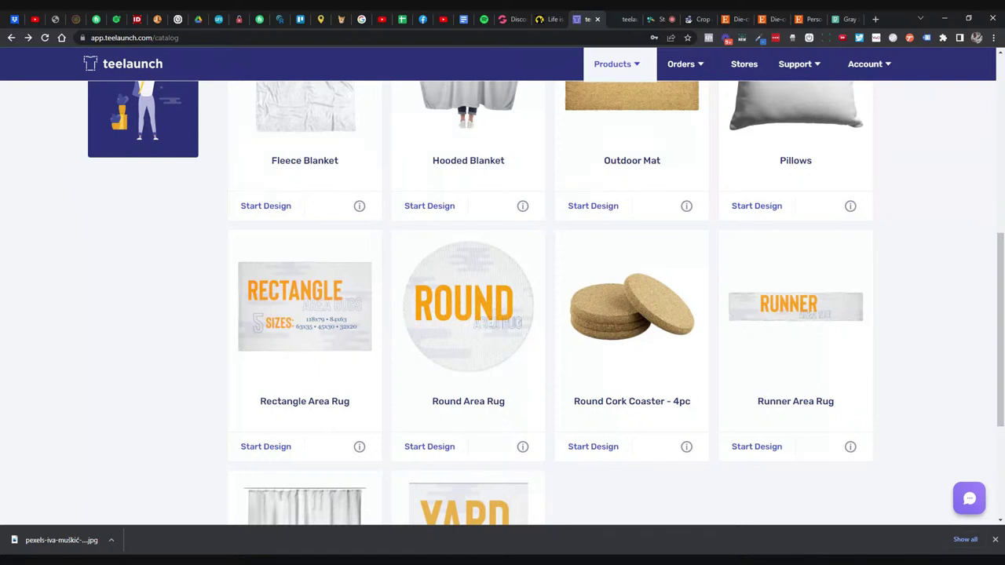
scroll(481, 334, "down", 3)
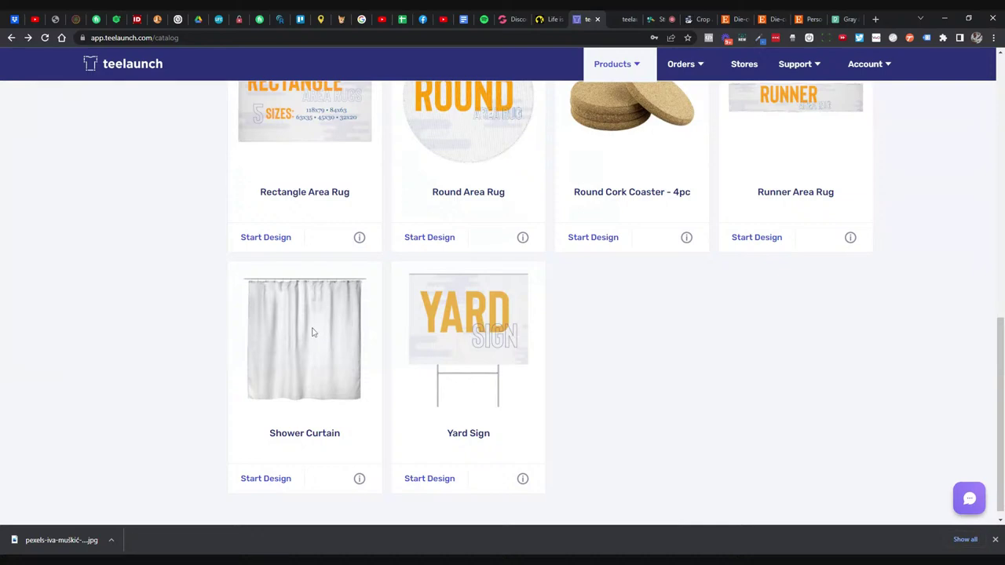
scroll(311, 332, "up", 8)
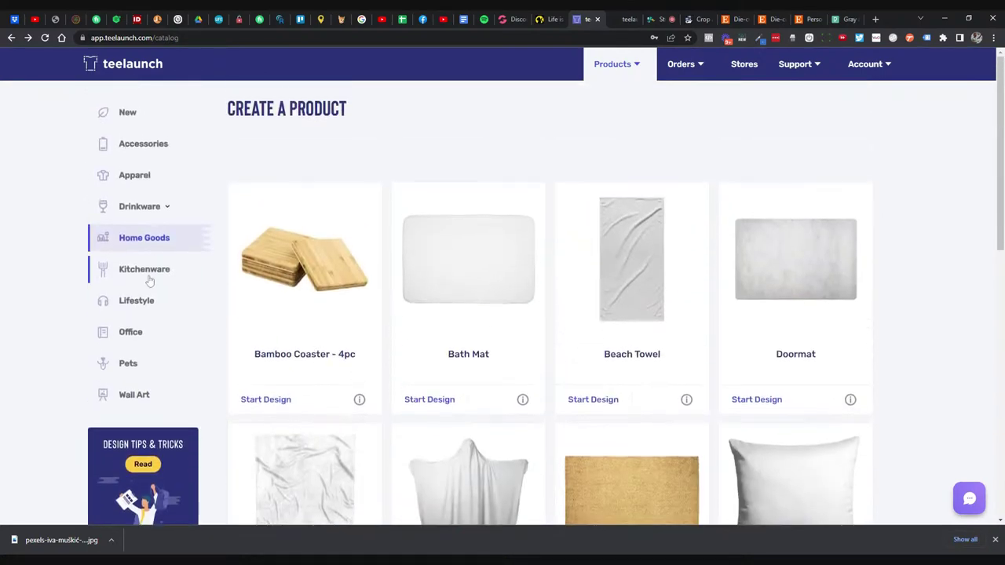
Show the Kitchenware products and scroll through them
left_click(149, 279)
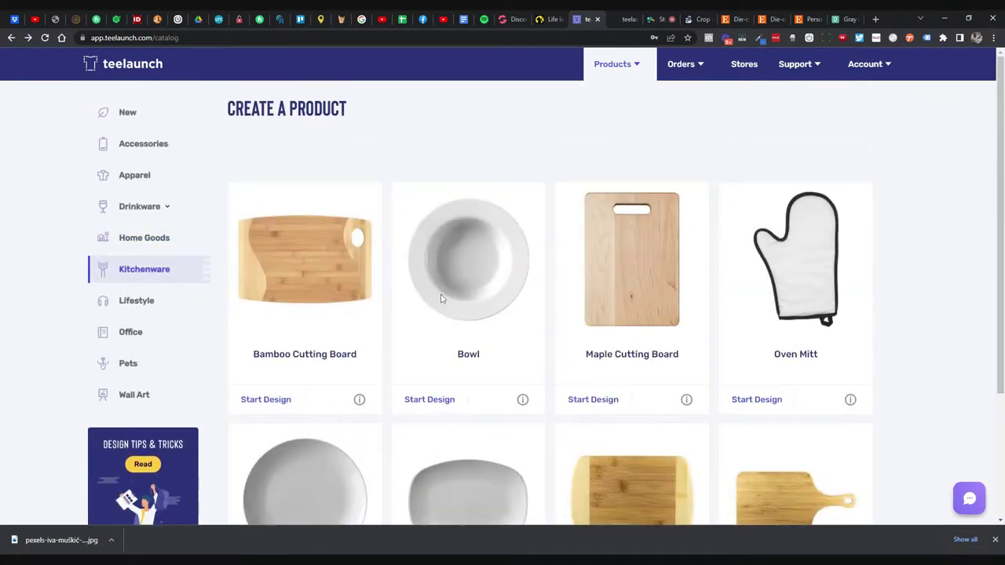
scroll(426, 297, "down", 2)
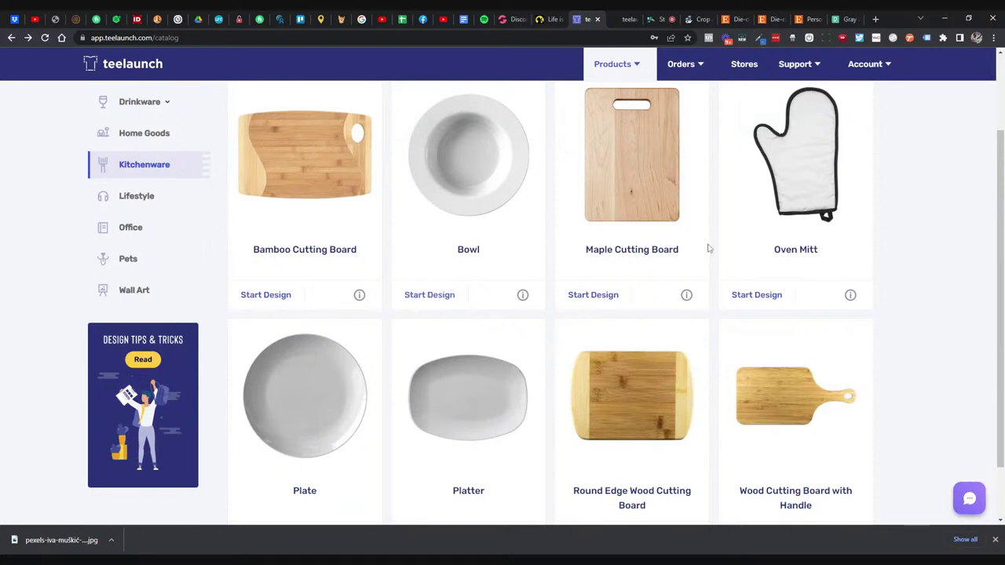
scroll(708, 250, "down", 1)
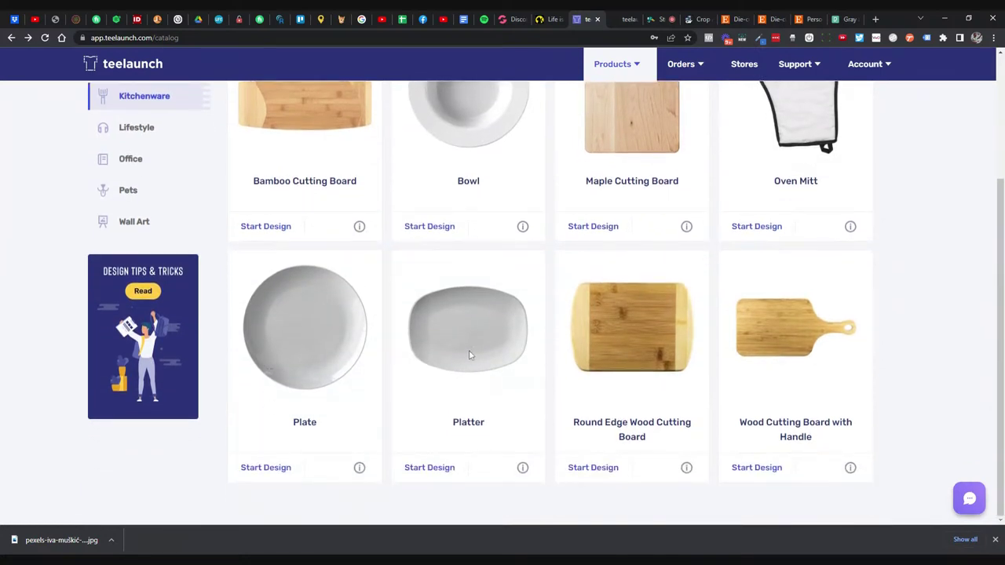
scroll(468, 351, "up", 2)
Show the Lifestyle products and scroll through them
left_click(121, 287)
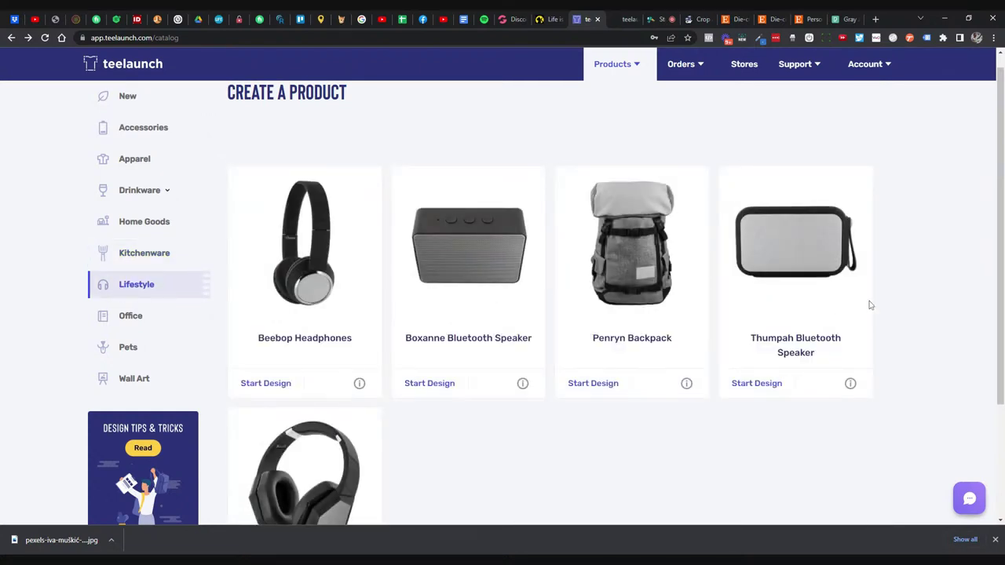
scroll(920, 296, "down", 1)
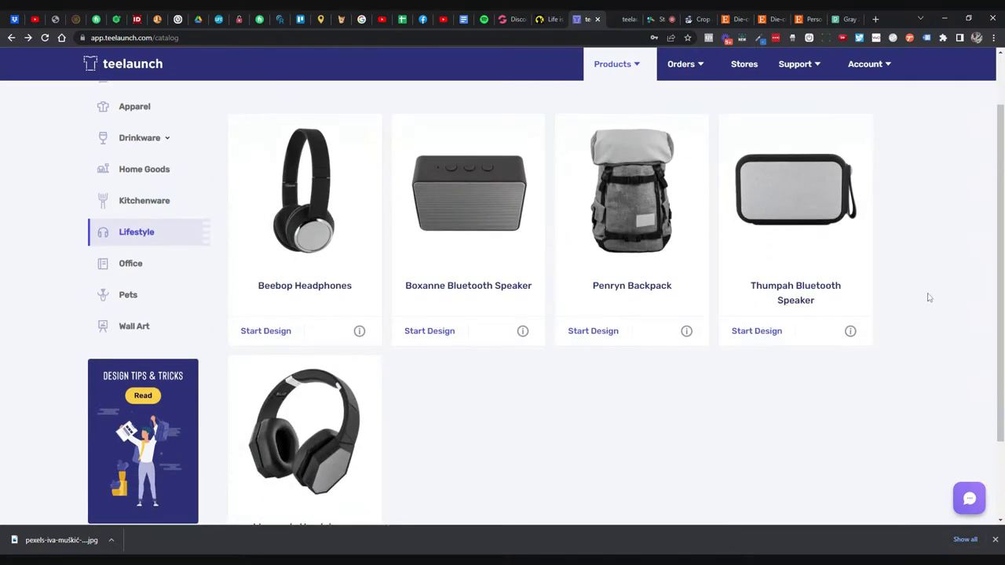
scroll(933, 296, "down", 1)
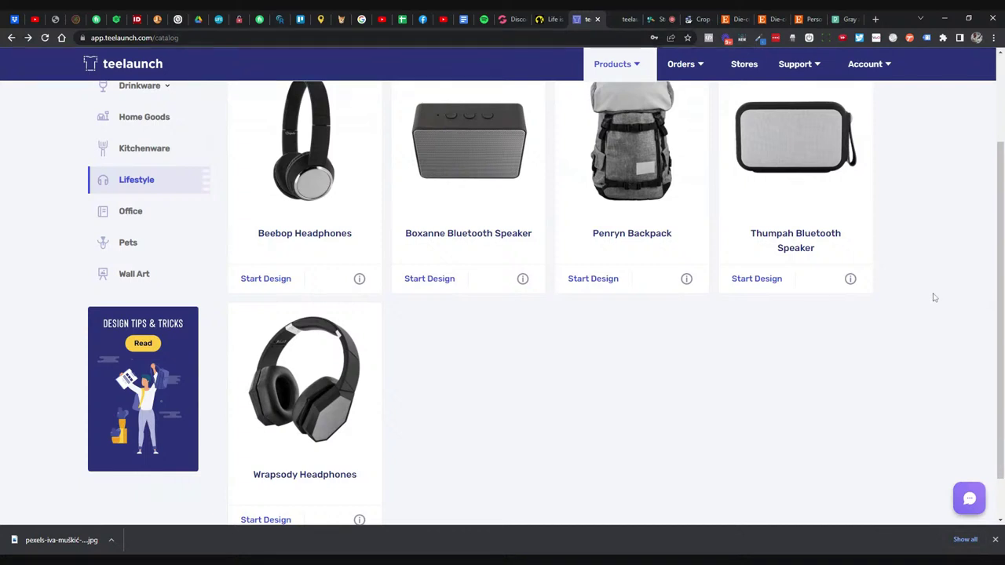
scroll(933, 296, "up", 1)
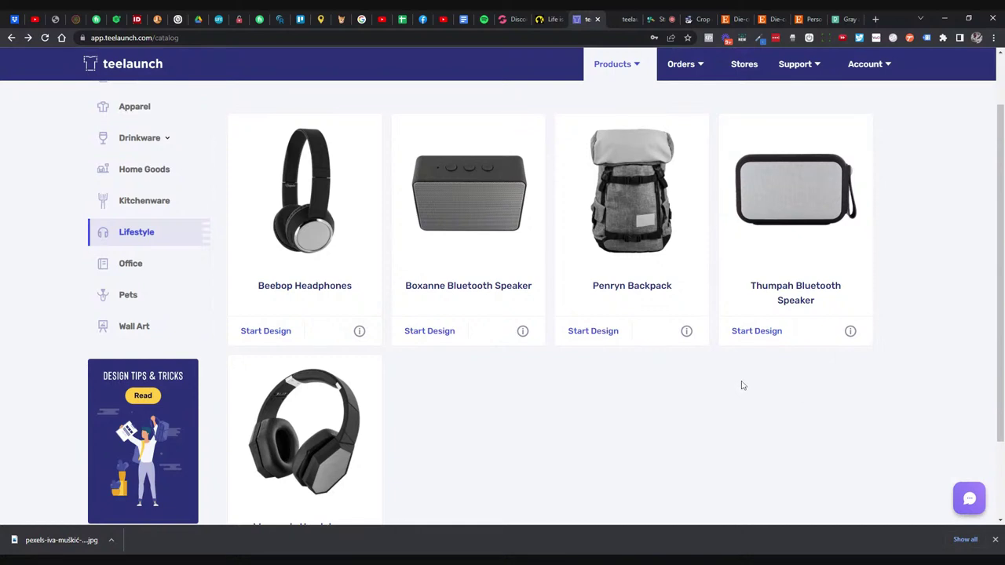
scroll(749, 383, "down", 2)
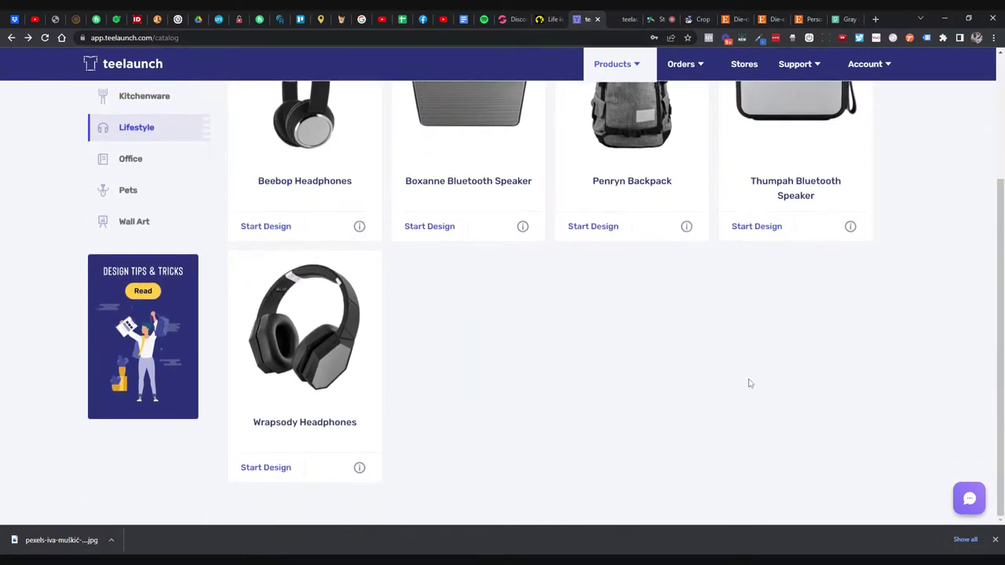
scroll(649, 364, "up", 3)
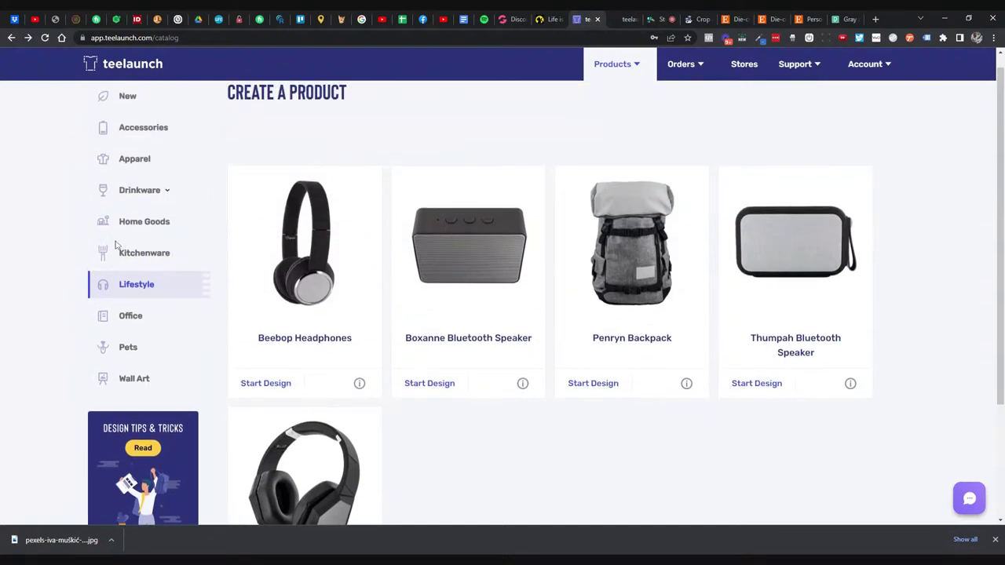
Show the Office products: cards, journals, mousepad and spiralbound notebook
left_click(134, 317)
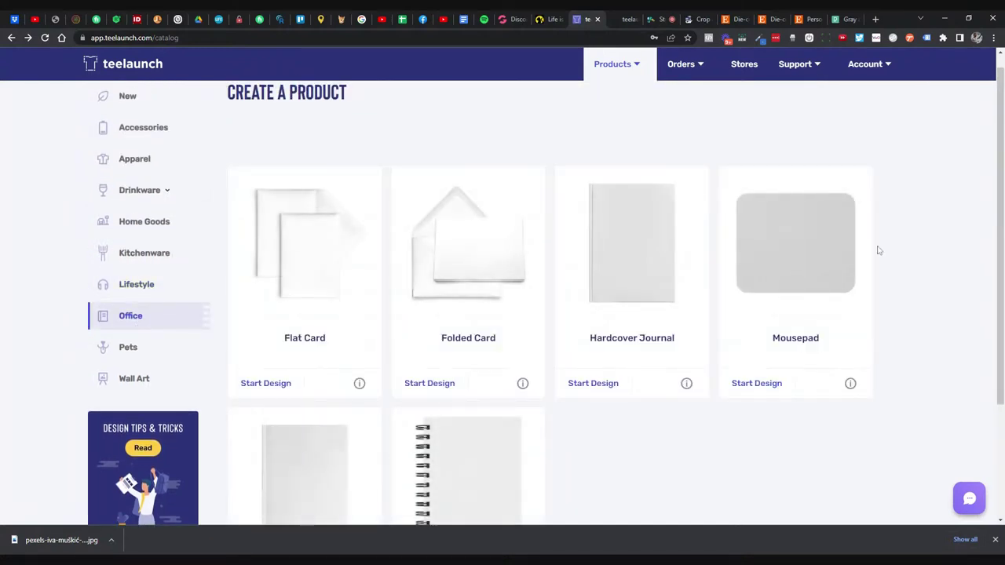
scroll(889, 249, "down", 1)
scroll(890, 250, "down", 2)
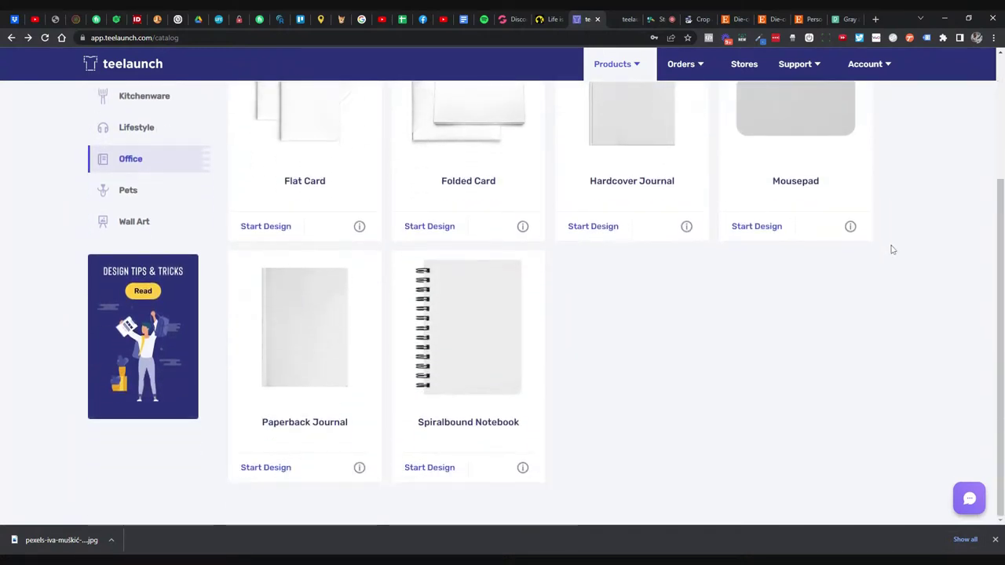
scroll(891, 250, "up", 2)
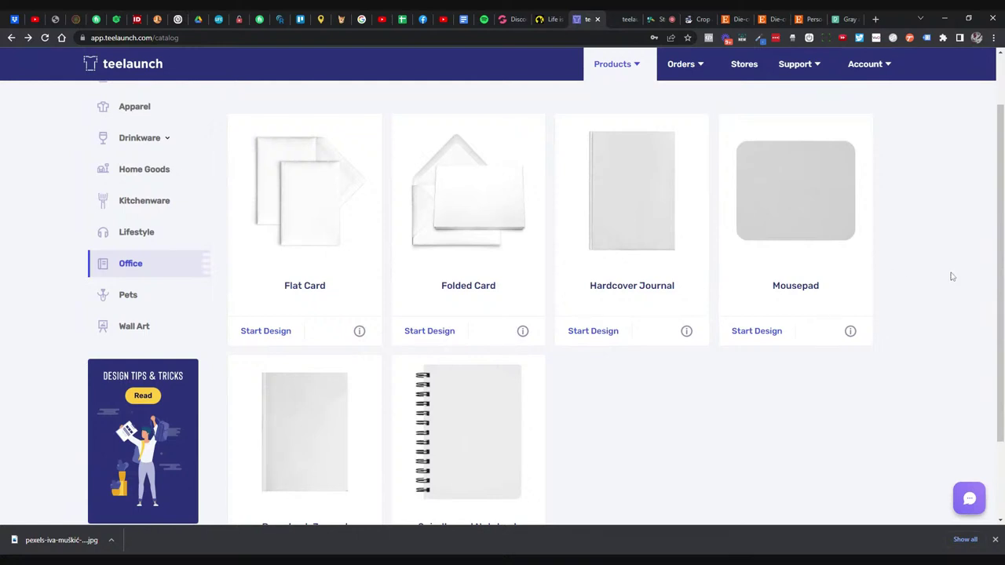
Open the Backdrop Tapestry design page ($23.00/$32.00, 8300px x 7100px) from Wall Art
left_click(149, 336)
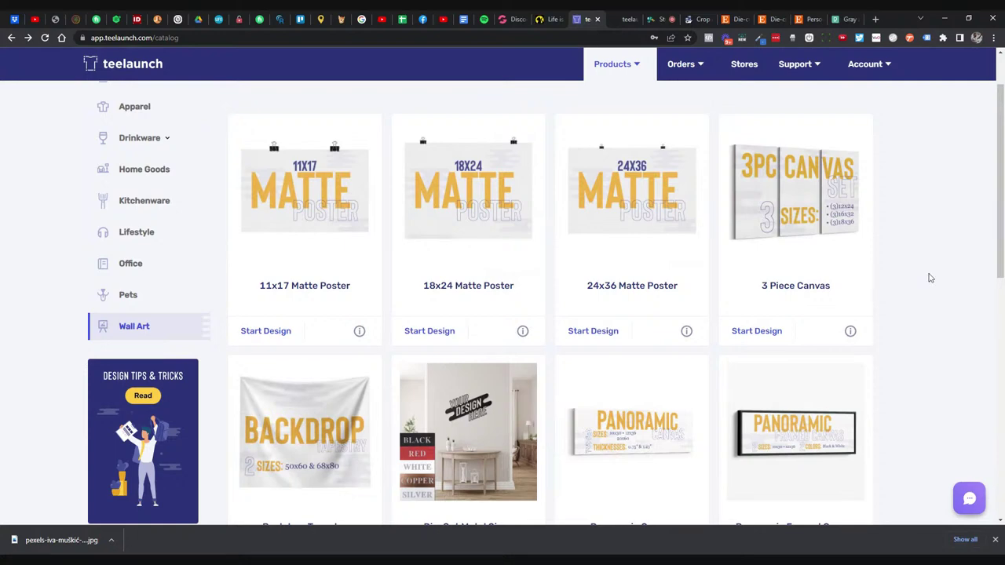
scroll(929, 278, "down", 3)
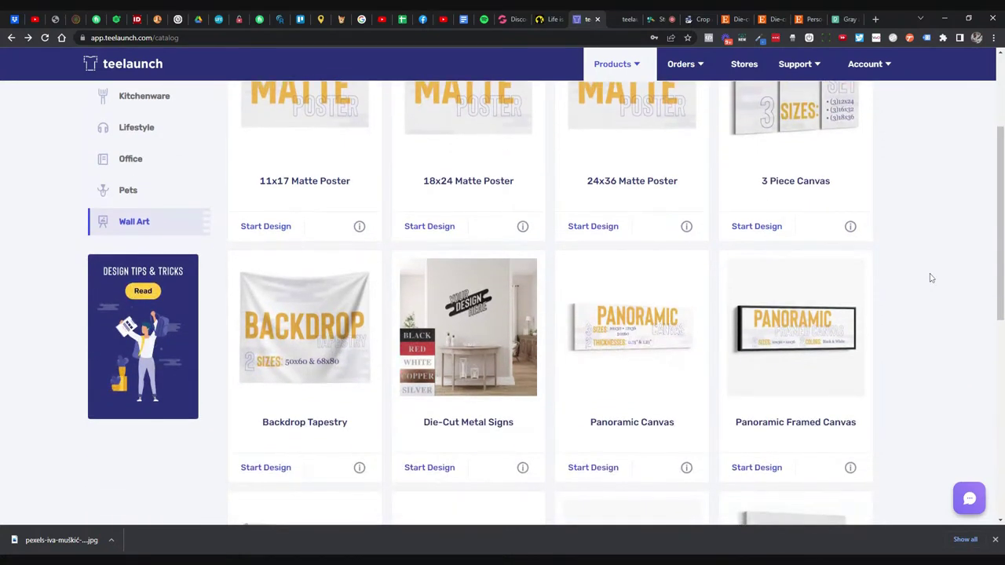
scroll(931, 281, "down", 1)
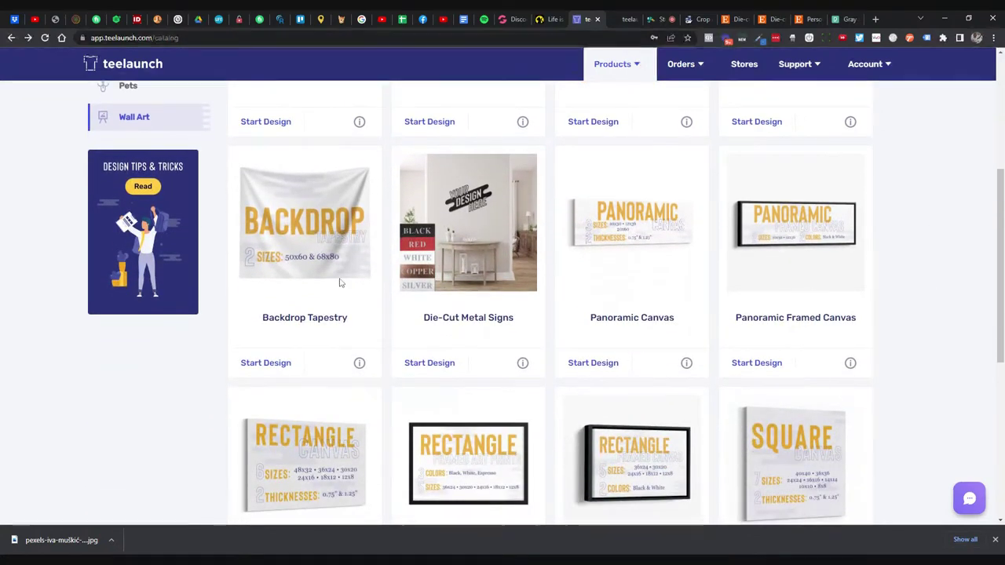
left_click(273, 317)
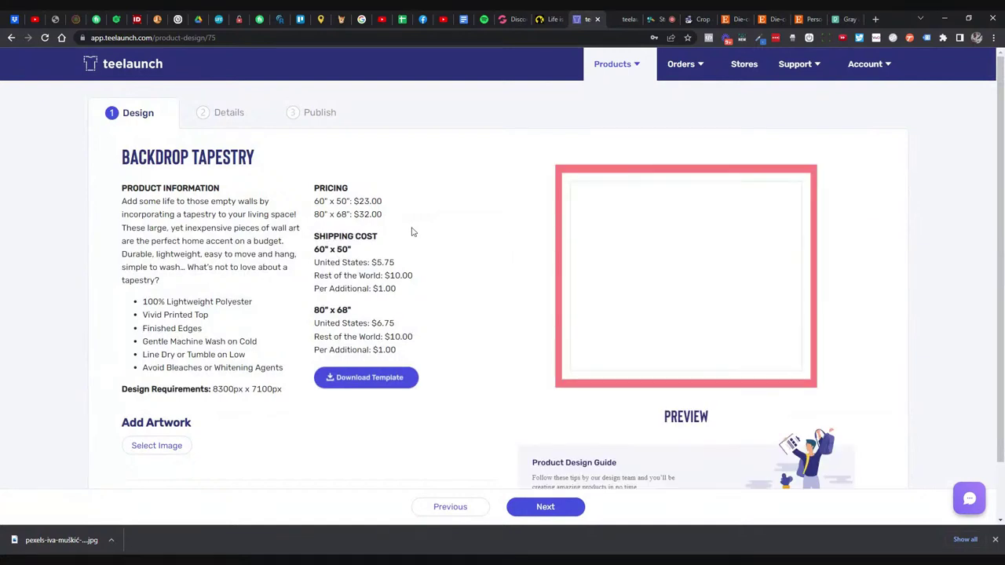
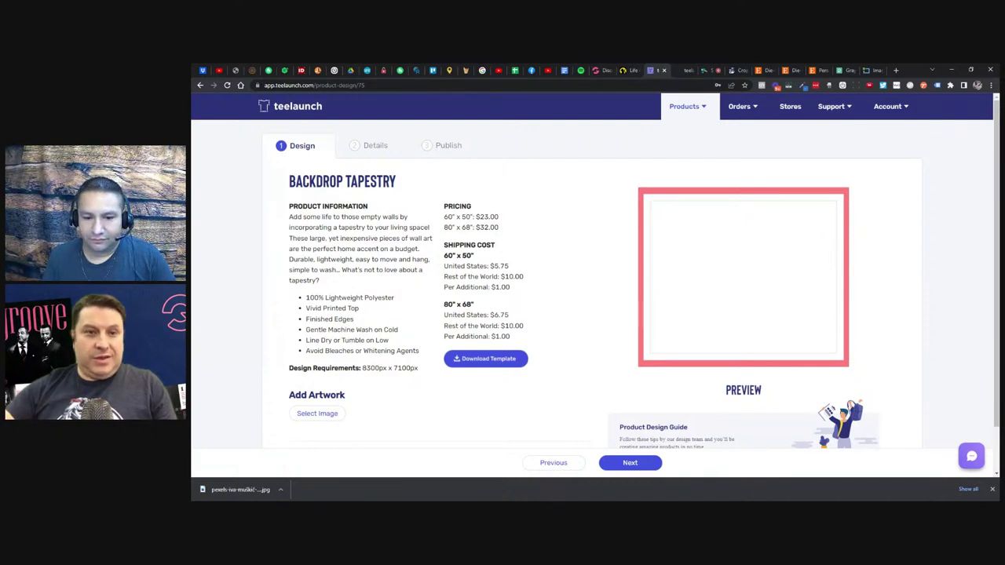
Show Teelaunch's My Products list from the Products menu; it lists 0 products
left_click(684, 107)
left_click(693, 166)
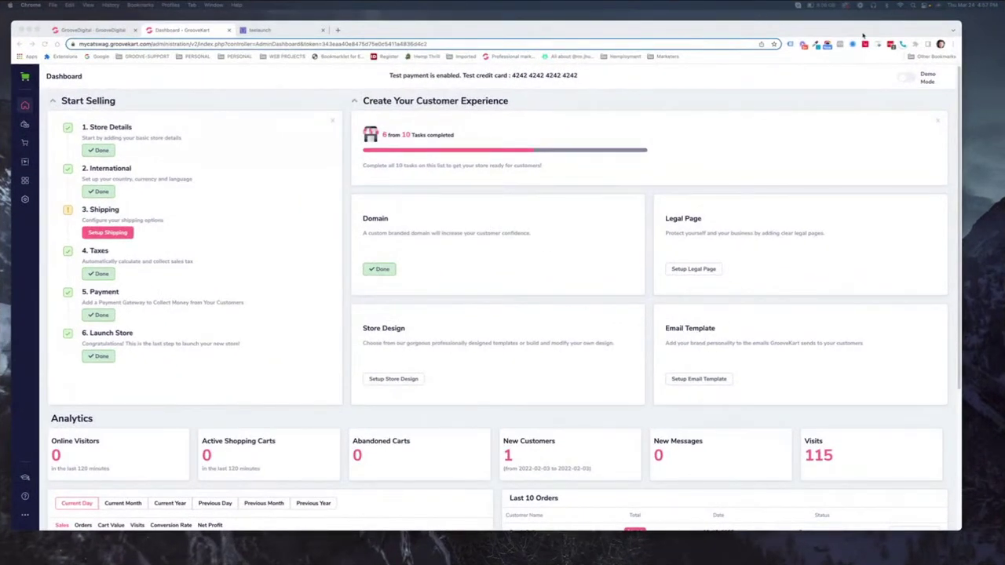
Go to GrooveKart's POD & DropShipping page via the sidebar's Products section
left_click(729, 24)
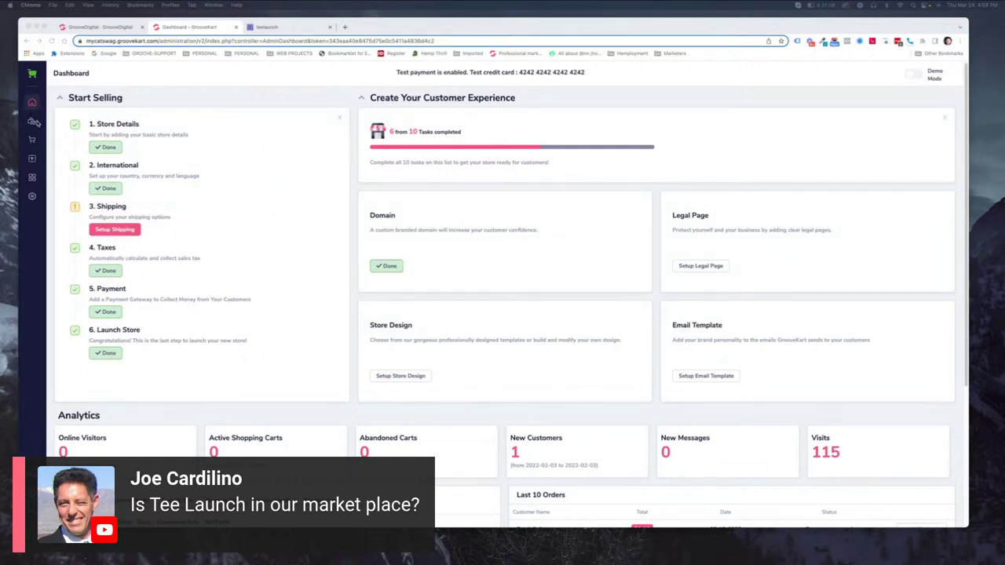
left_click(32, 138)
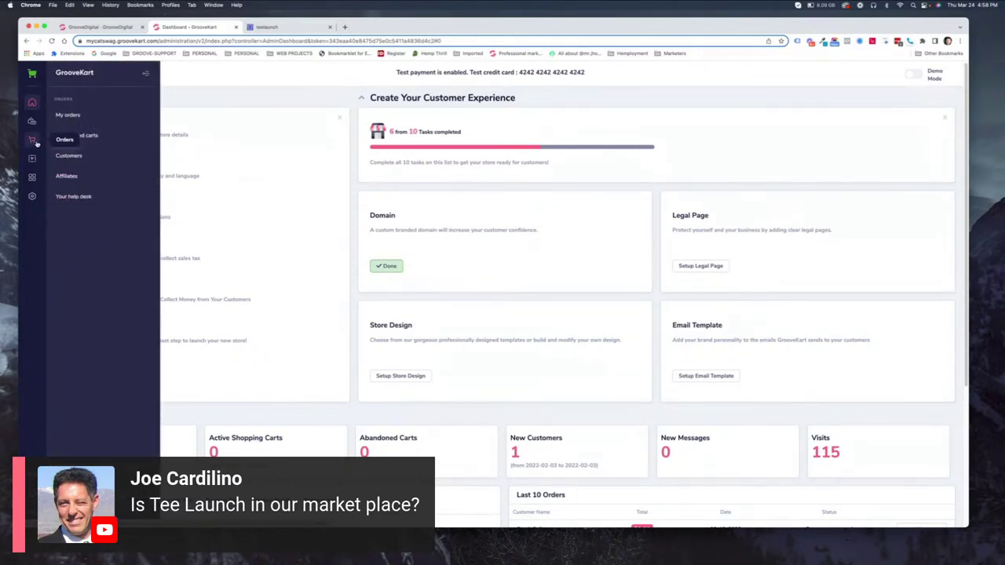
left_click(33, 122)
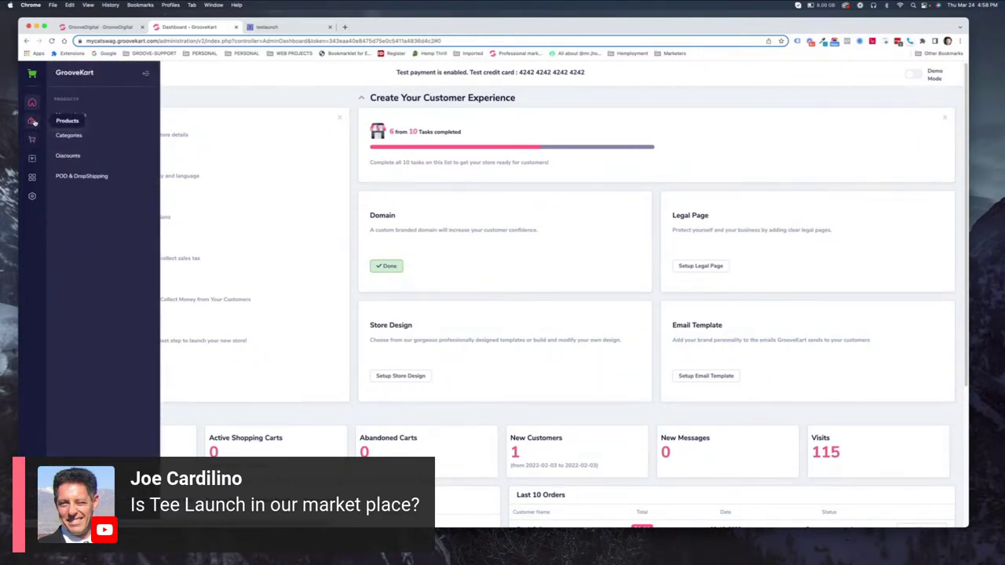
left_click(79, 178)
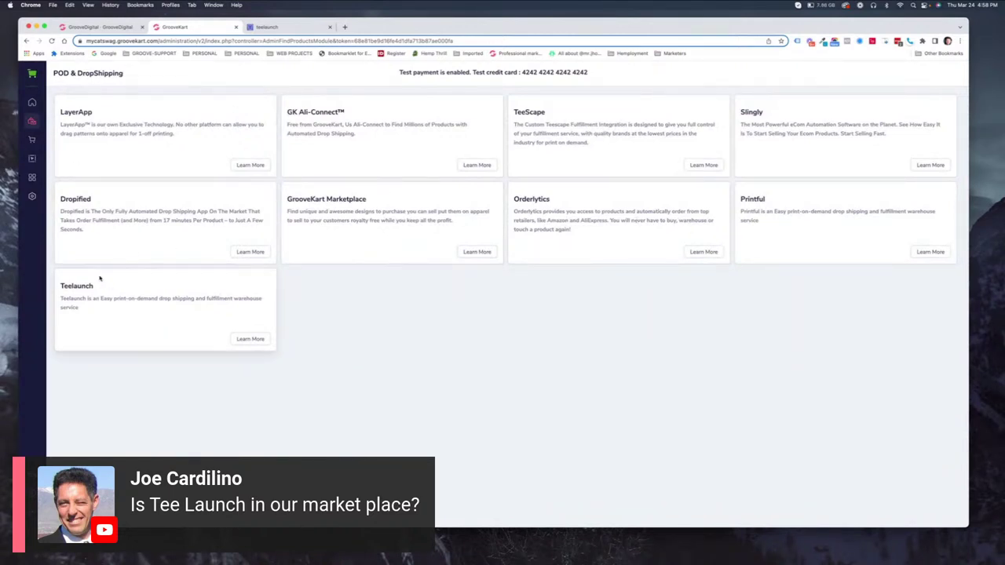
Check the Teelaunch integration's configuration and saved API key, then return to the Teelaunch dashboard
left_click(250, 340)
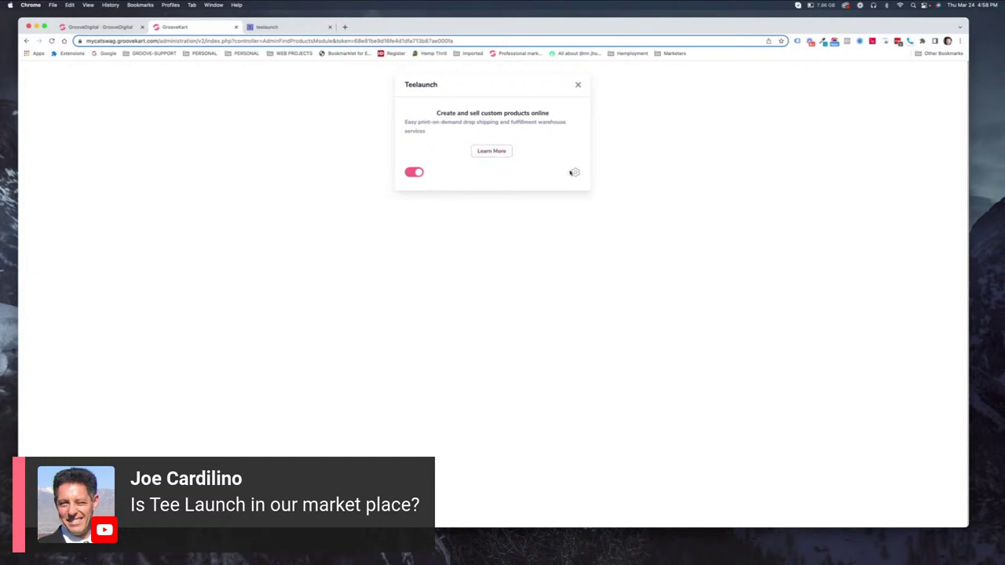
left_click(575, 174)
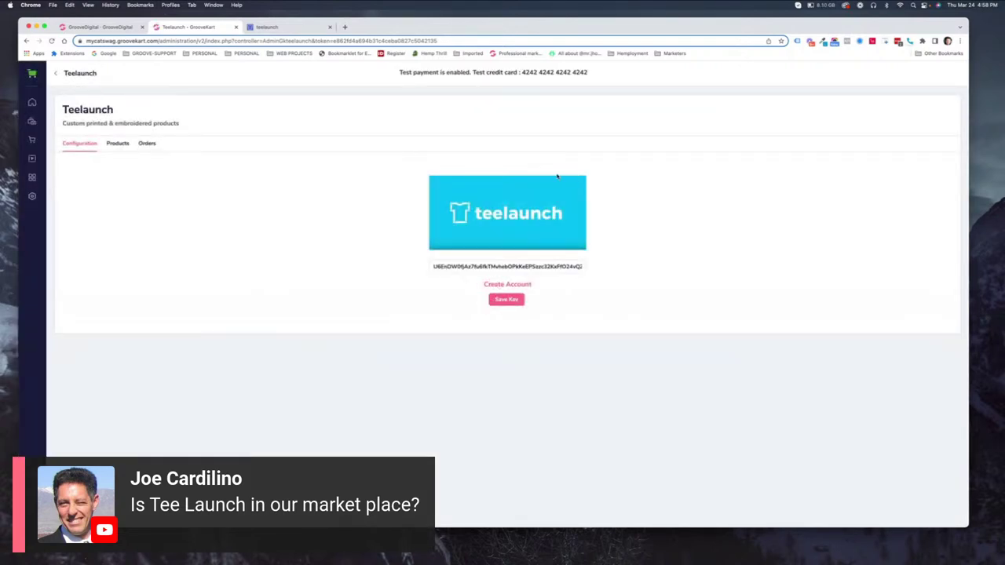
left_click(277, 28)
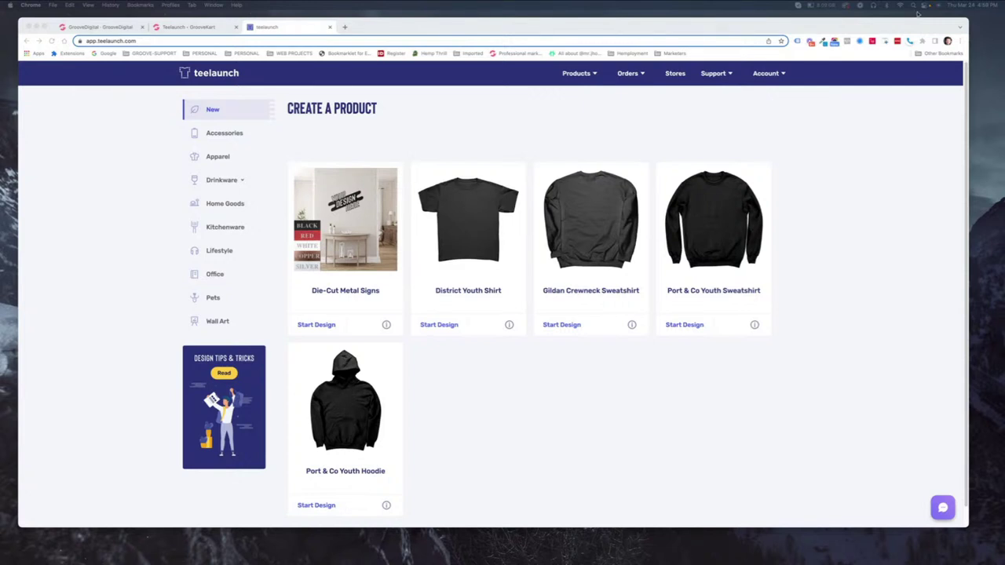
Start a design for the Gravitis - Wireless Car Charger in the Accessories category
left_click(213, 299)
left_click(225, 139)
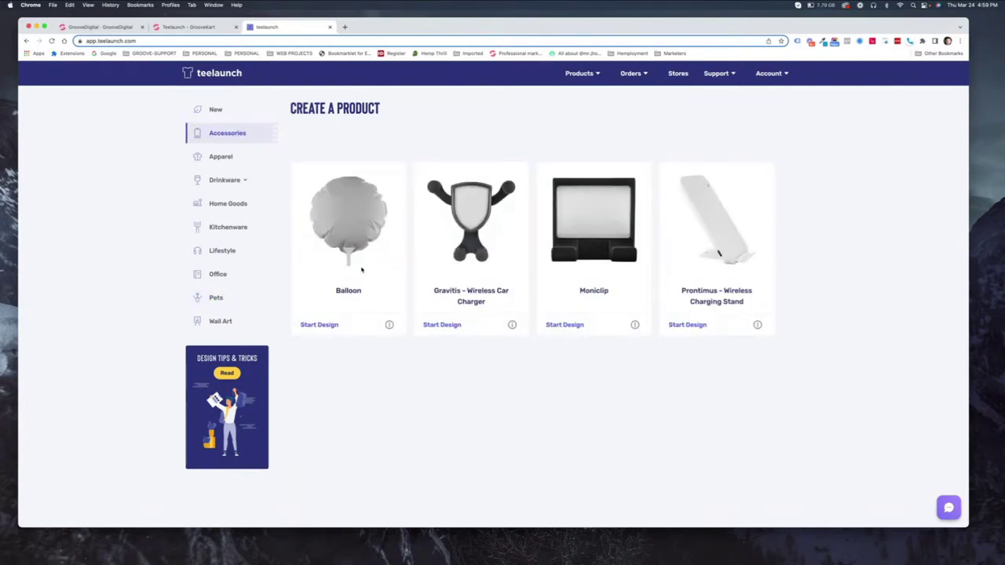
left_click(481, 207)
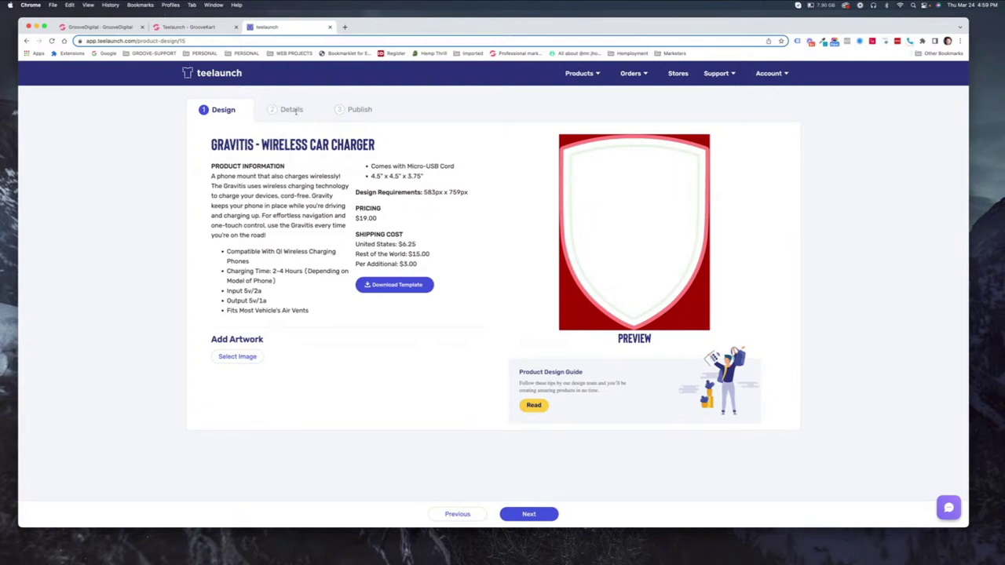
left_click(27, 40)
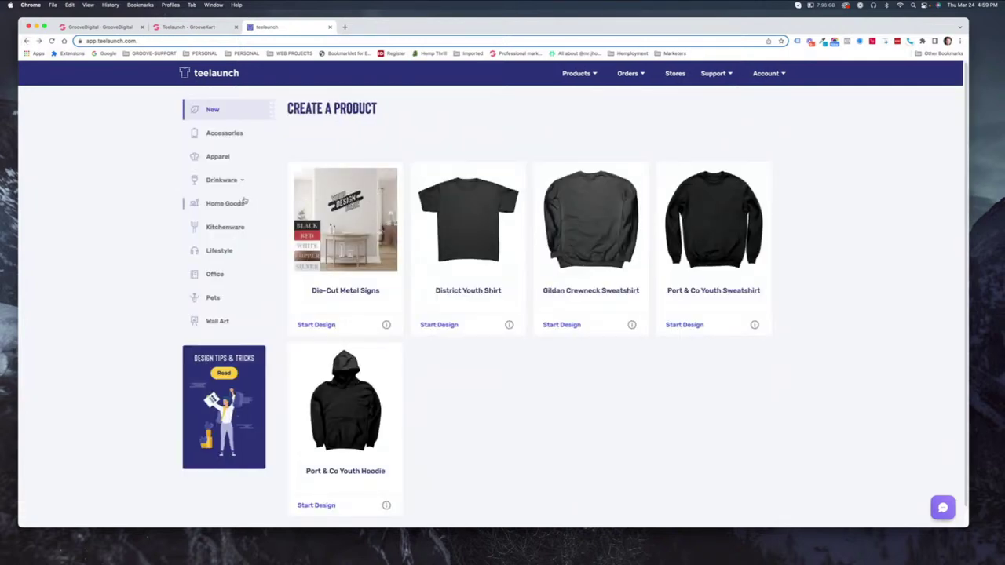
left_click(215, 138)
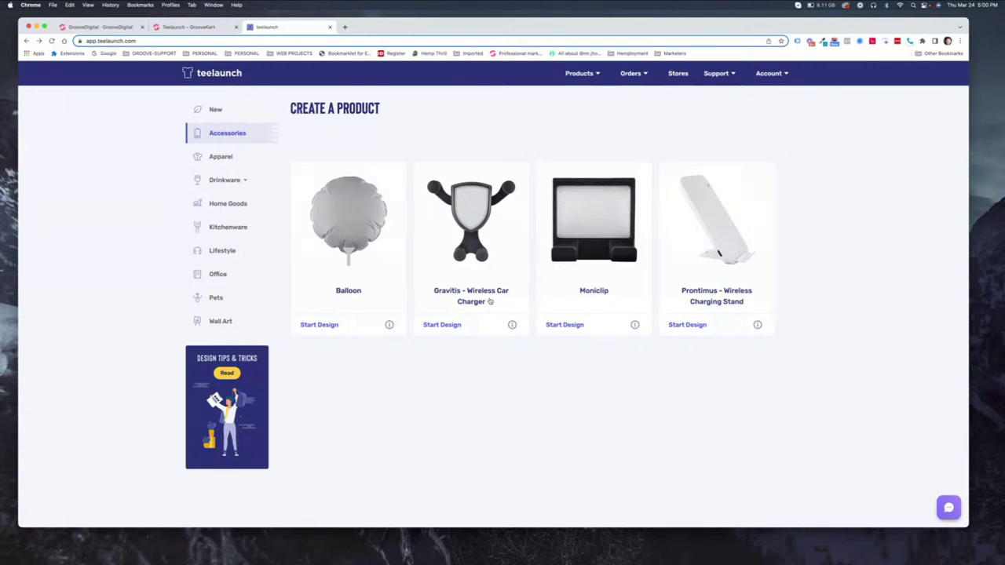
left_click(444, 326)
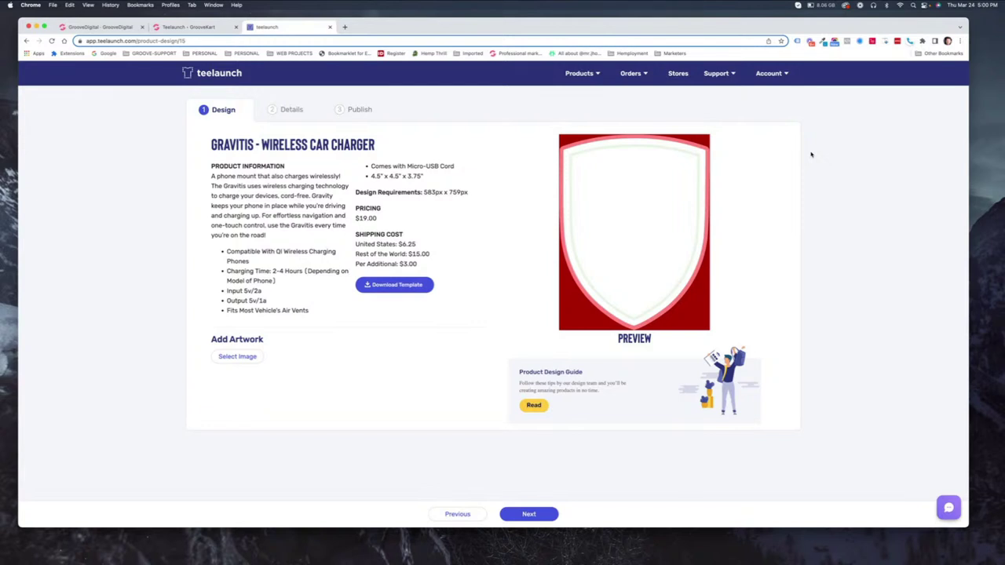
Zoom the browser to 200% on the Gravitis design page
left_click(959, 40)
left_click(931, 126)
left_click(931, 125)
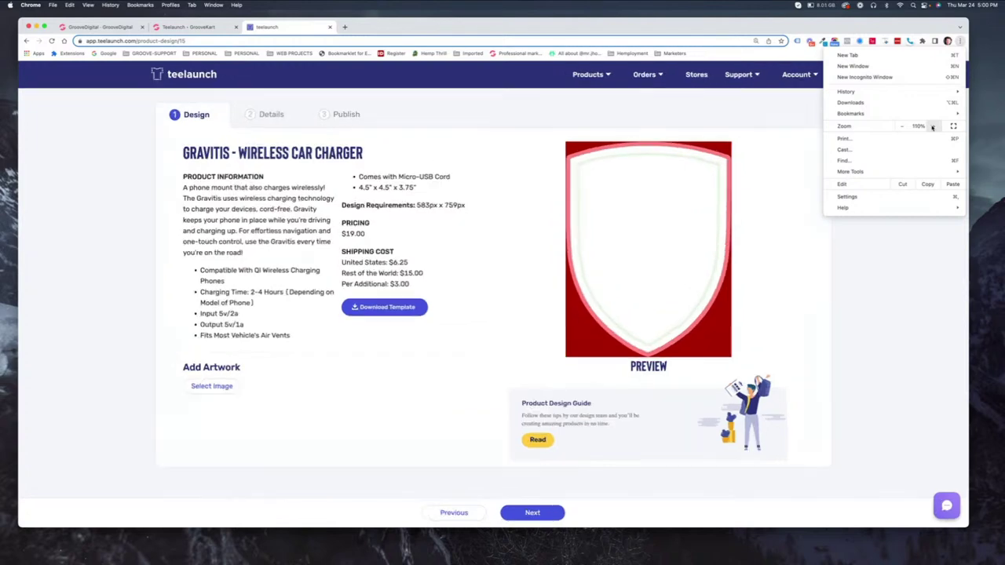
left_click(931, 125)
left_click(930, 126)
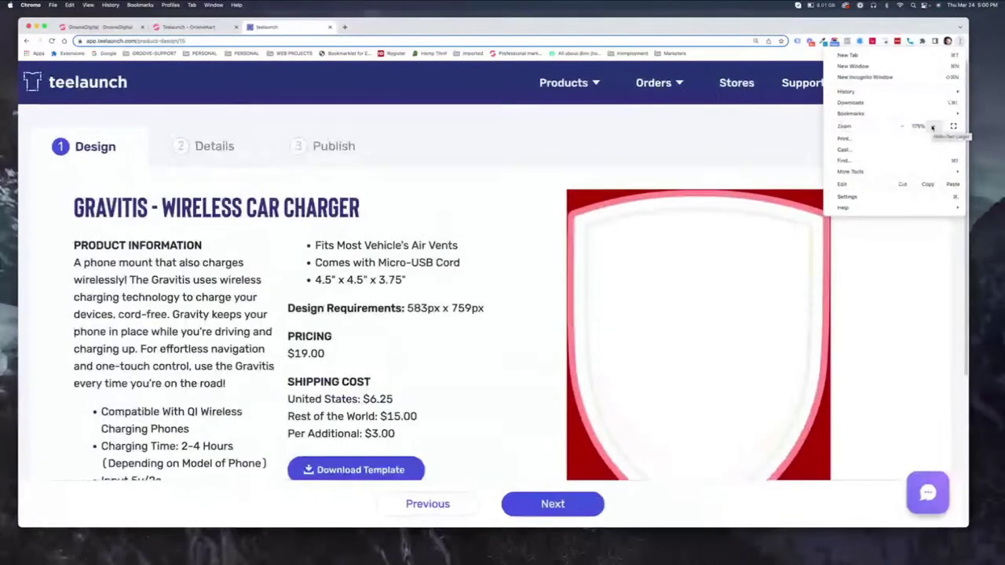
left_click(933, 125)
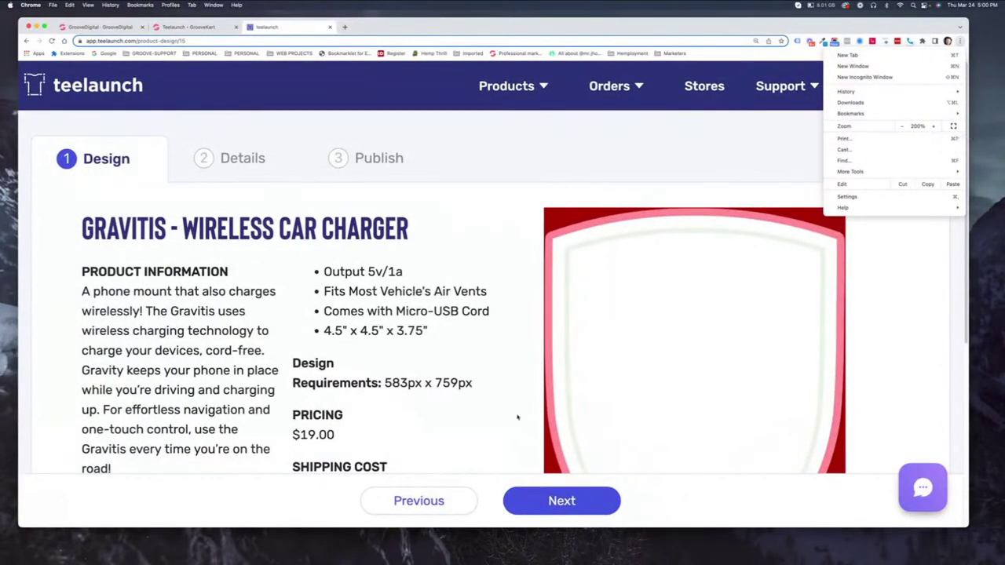
left_click(414, 366)
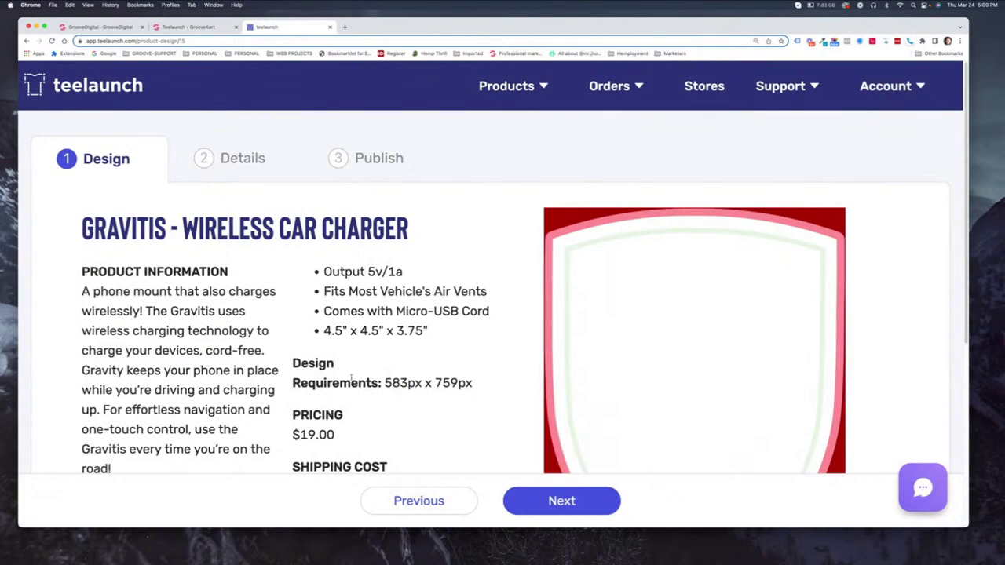
Highlight the 583px x 759px design requirement dimensions
scroll(330, 385, "down", 5)
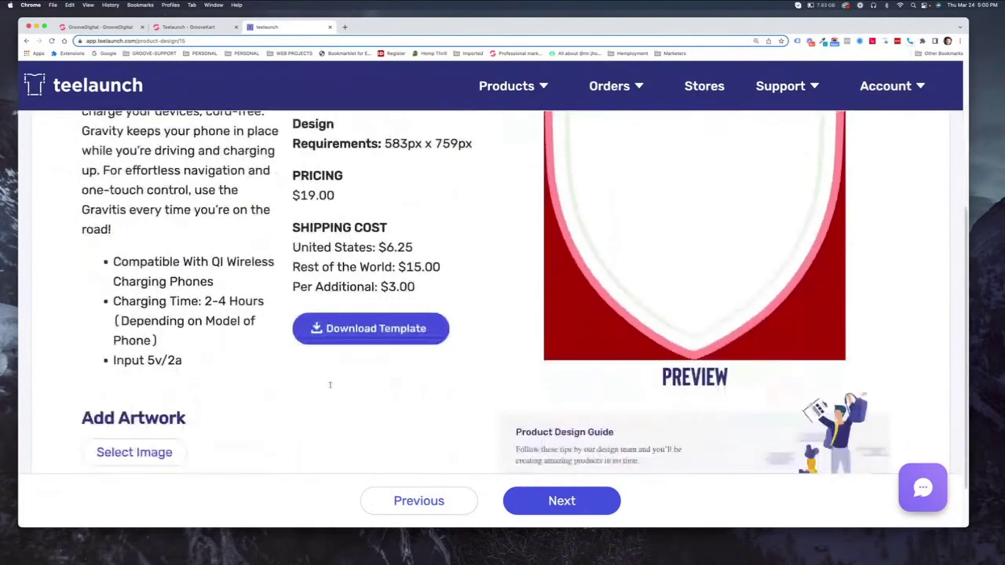
scroll(329, 384, "down", 1)
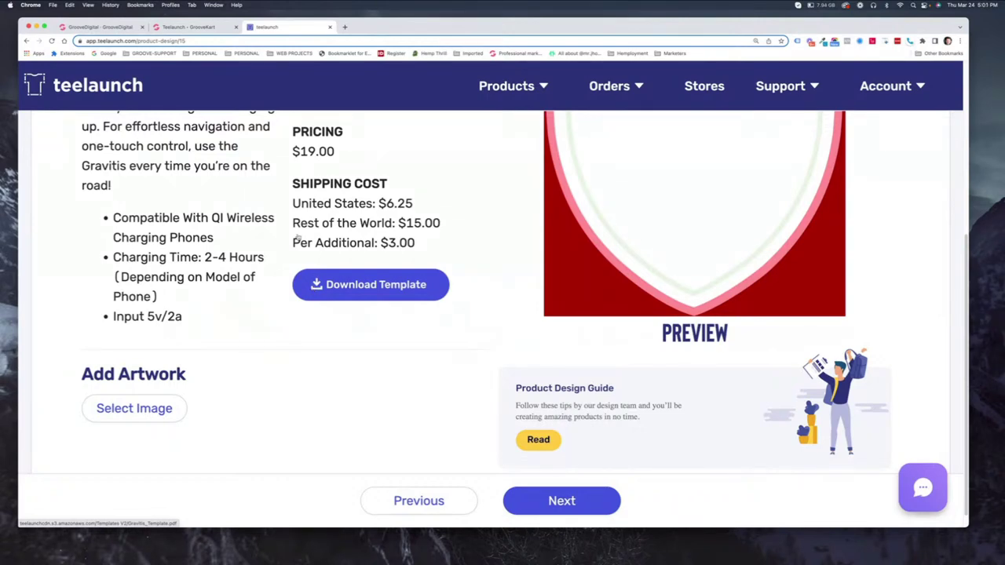
scroll(330, 235, "up", 3)
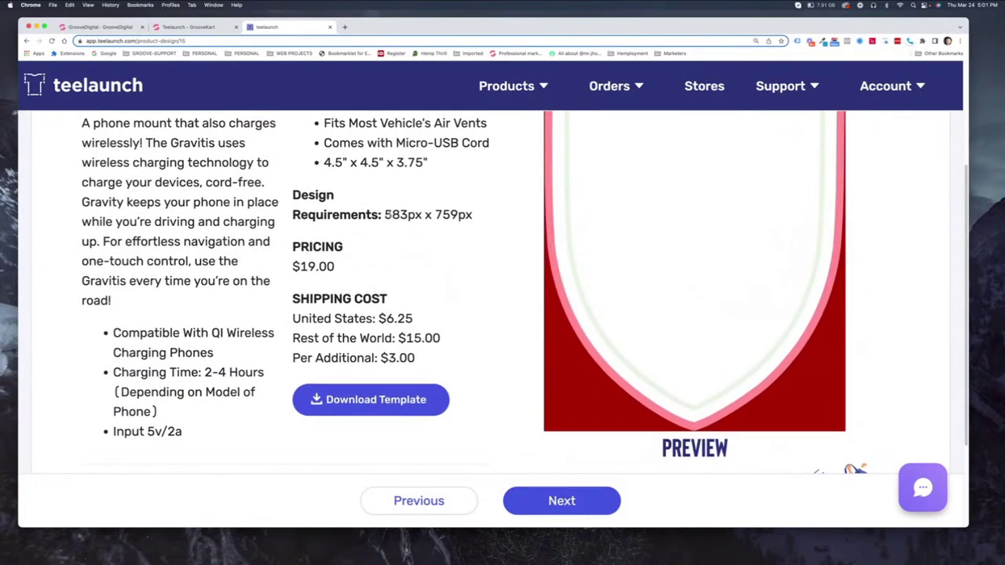
left_click_drag(384, 214, 473, 216)
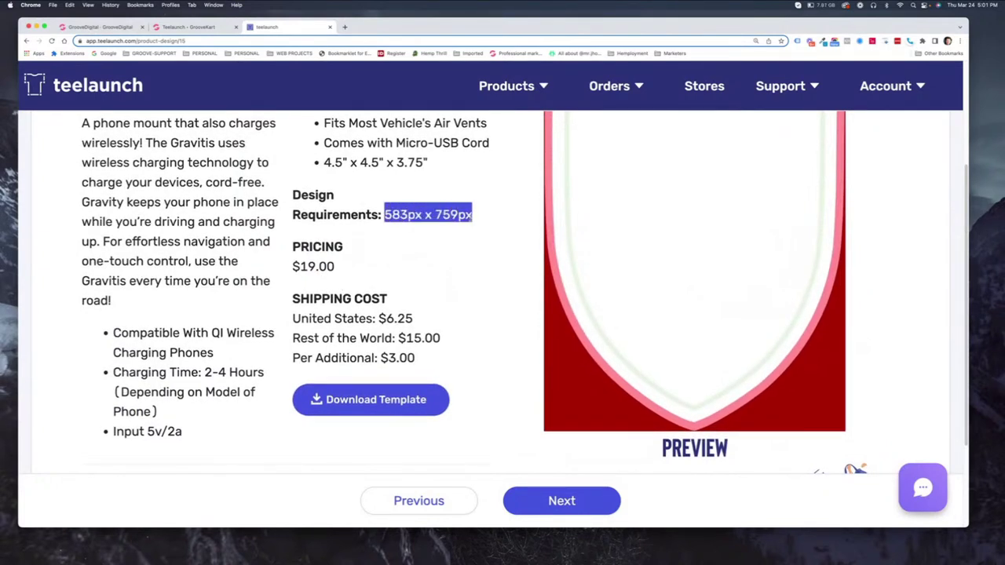
Reset the Gravitis design page's browser zoom back to 100%
left_click(474, 220)
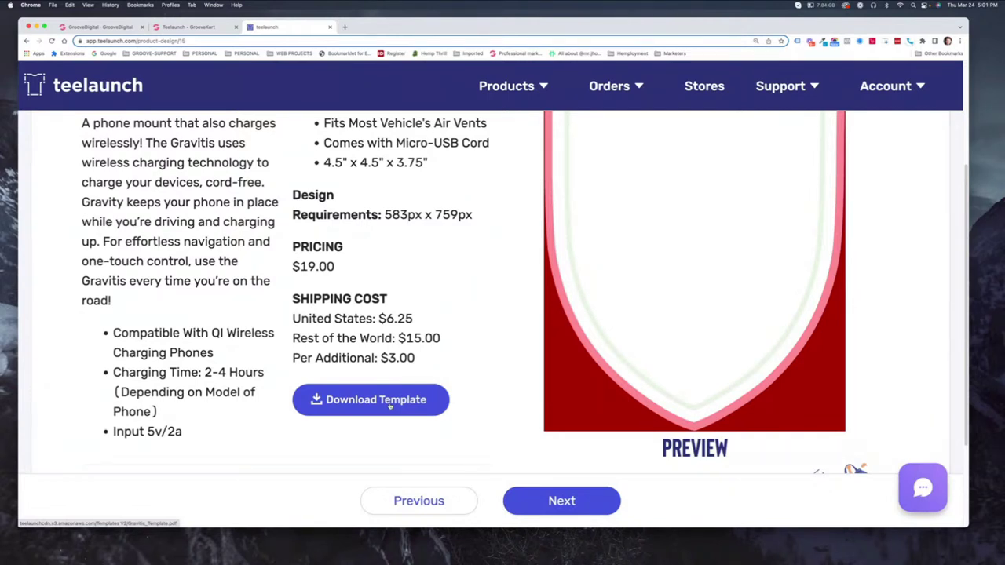
left_click(948, 86)
left_click(959, 41)
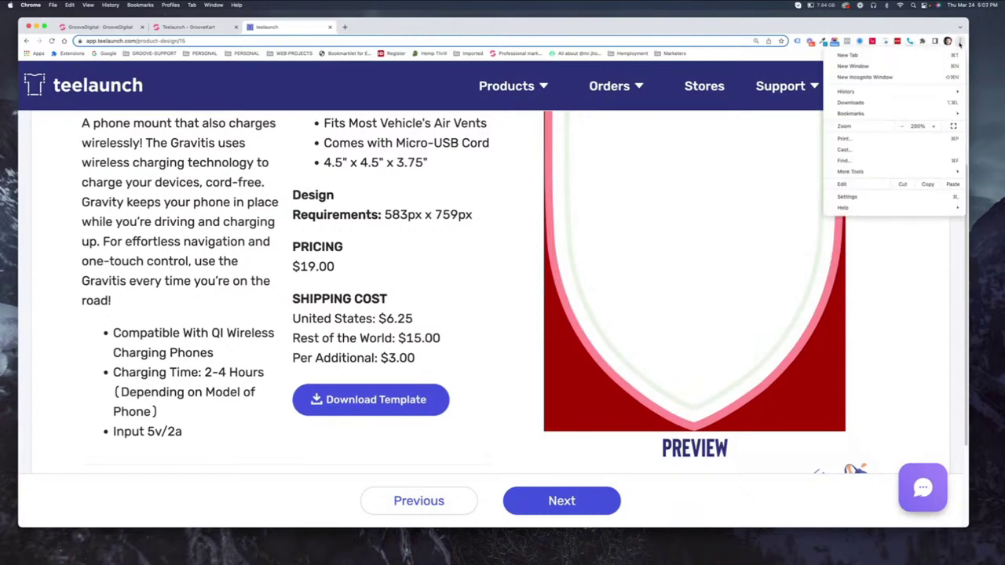
left_click(903, 126)
left_click(903, 127)
left_click(903, 127)
left_click(902, 126)
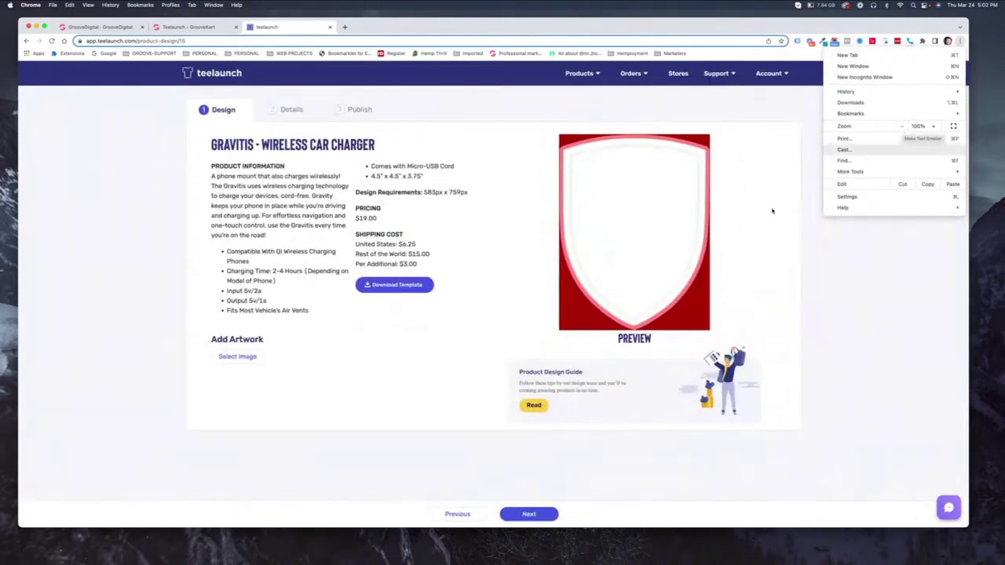
left_click(243, 358)
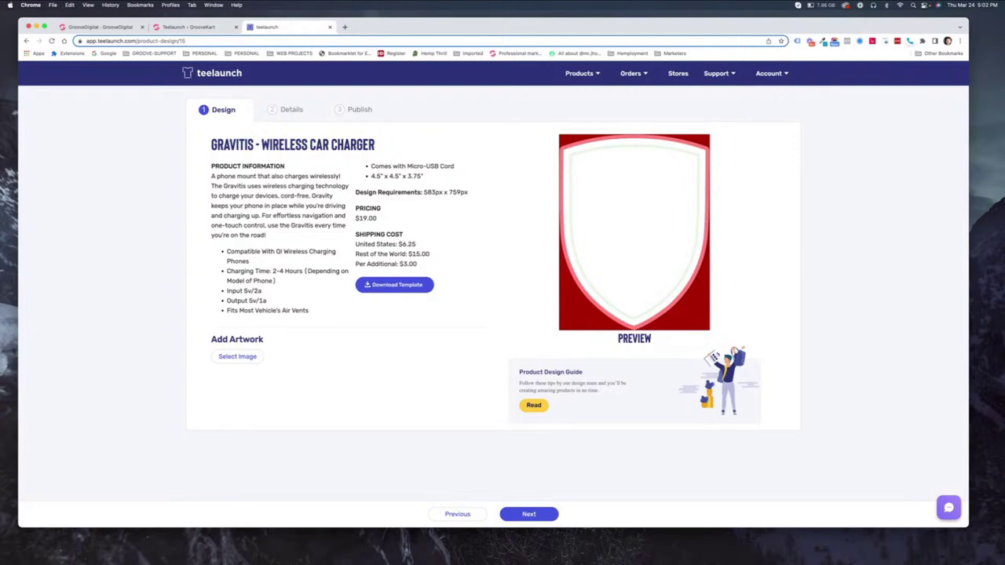
Upload cat-design-new-teelaunch.png as the Gravitis artwork, then switch to Photoshop
left_click(223, 358)
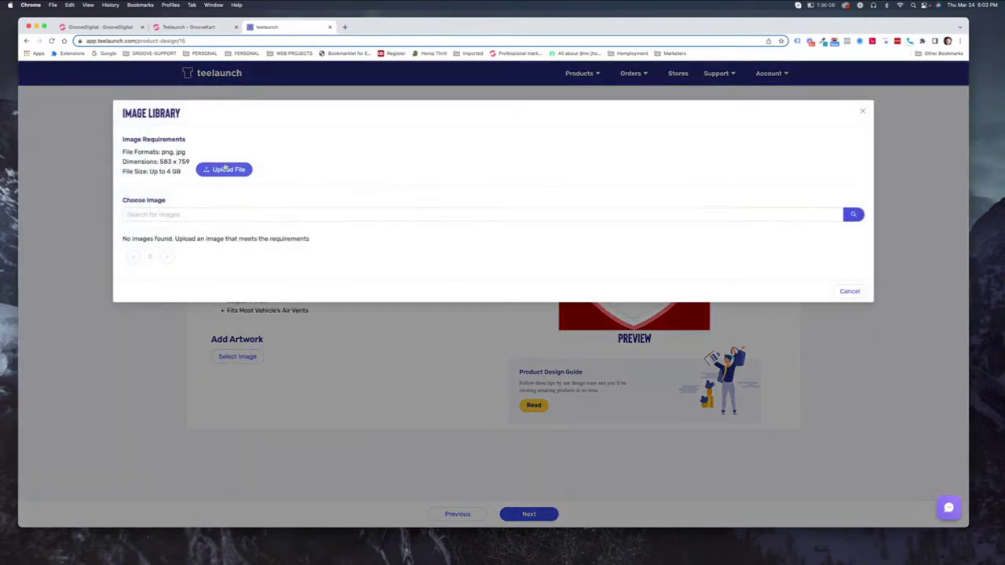
left_click(225, 169)
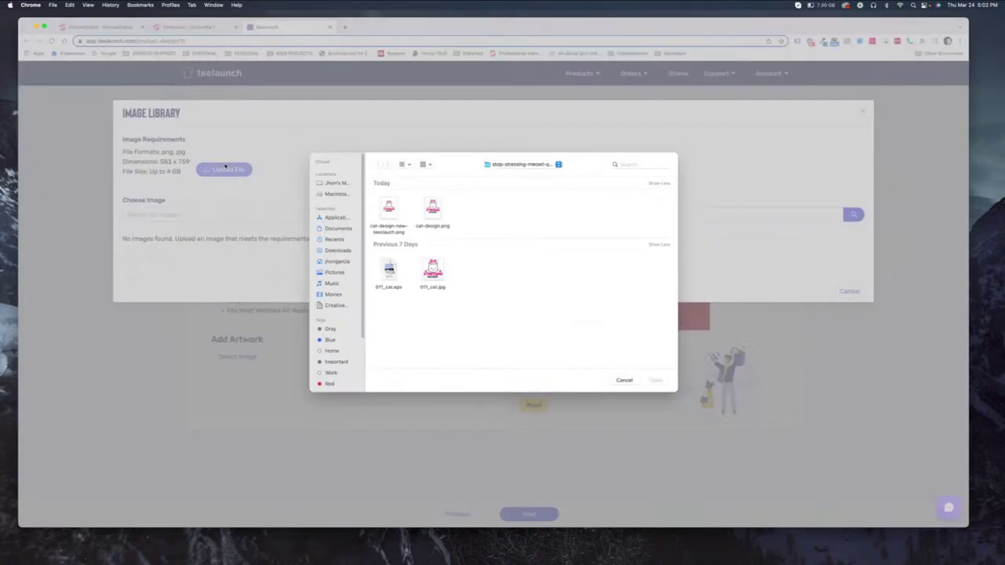
left_click(386, 211)
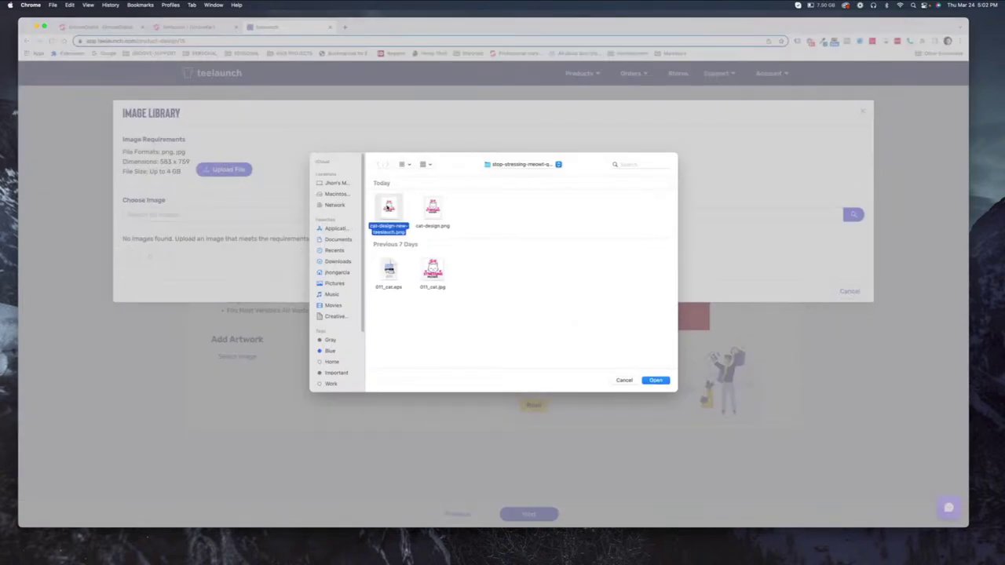
left_click(652, 381)
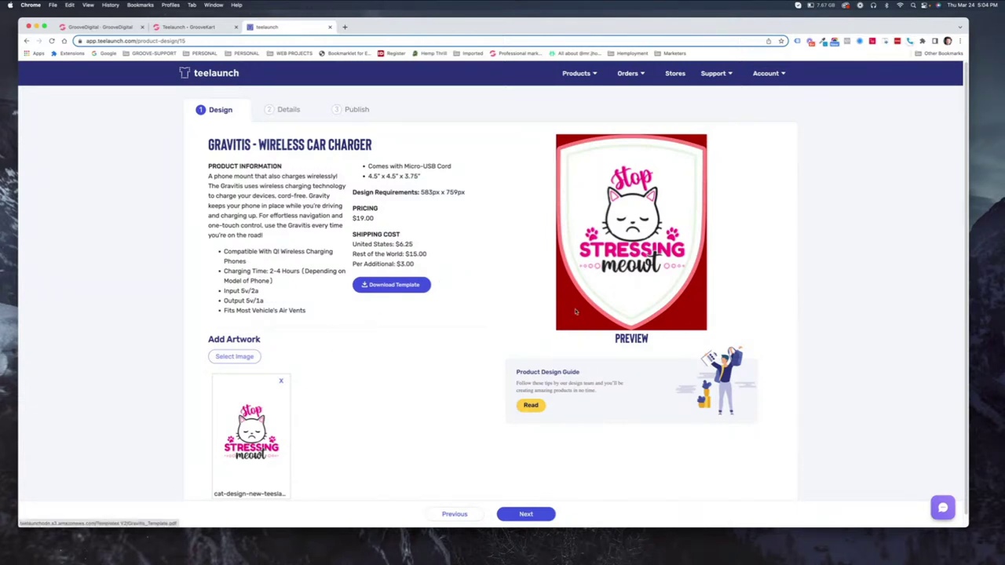
left_click(489, 546)
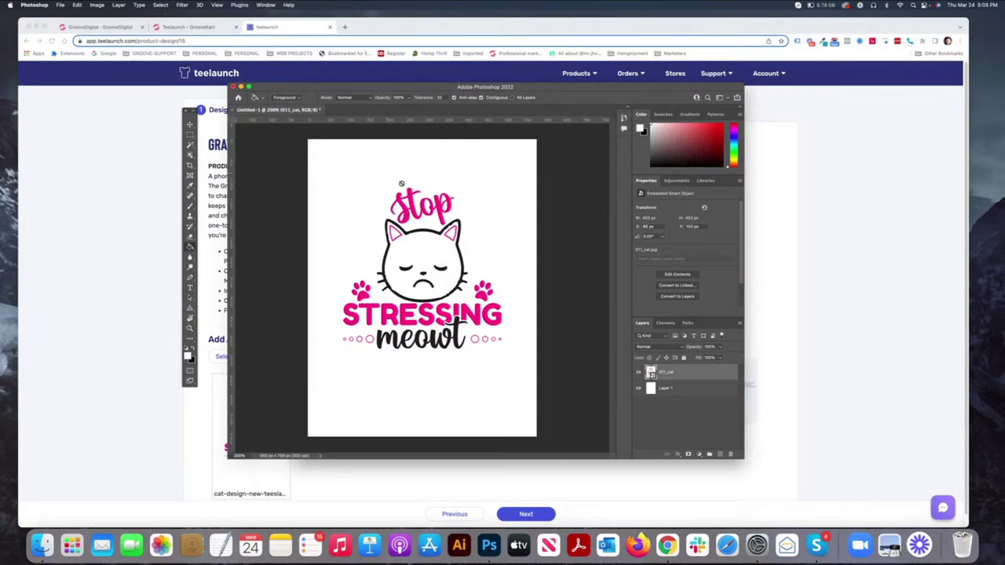
Toggle the cat layer's visibility and verify the 583 x 759 px canvas in Image Size
left_click(638, 374)
left_click(638, 374)
left_click(97, 4)
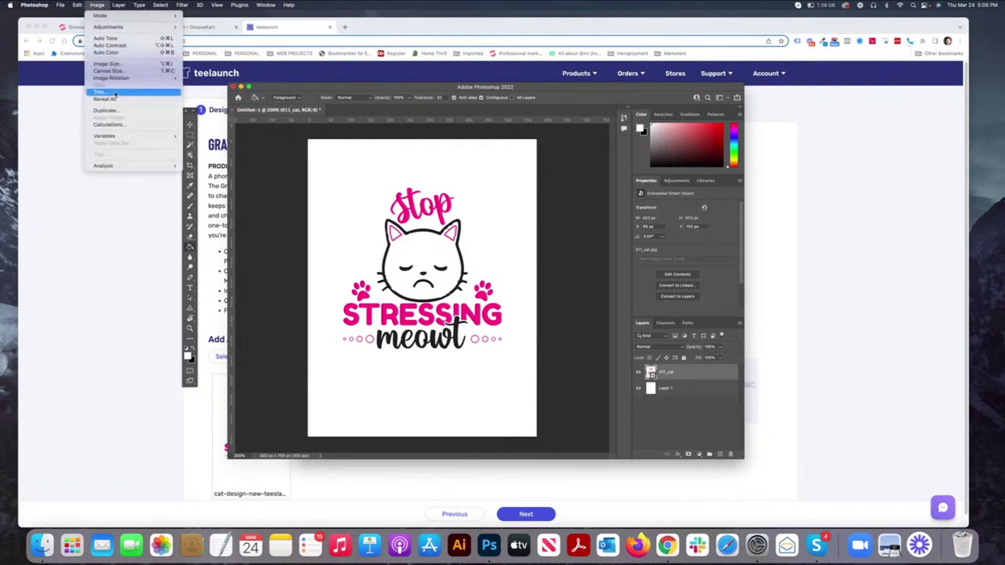
left_click(116, 65)
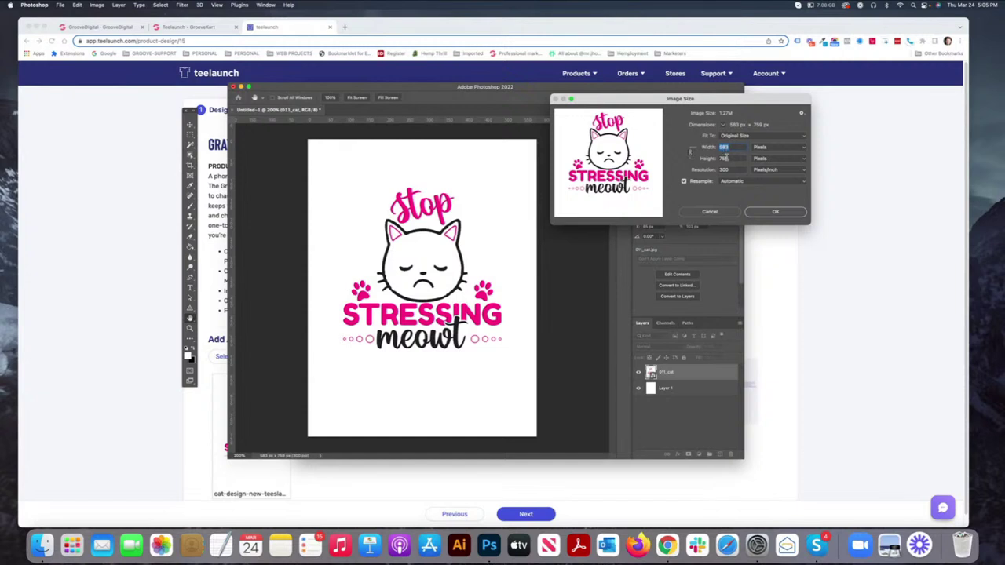
left_click(133, 274)
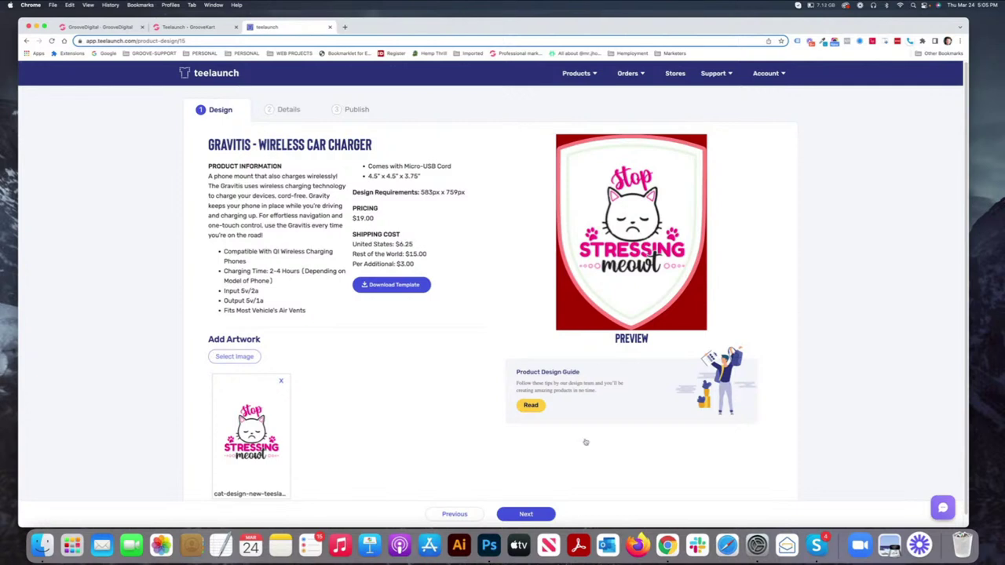
Advance to Details and select both Gravitis mockups to send to the store
left_click(530, 514)
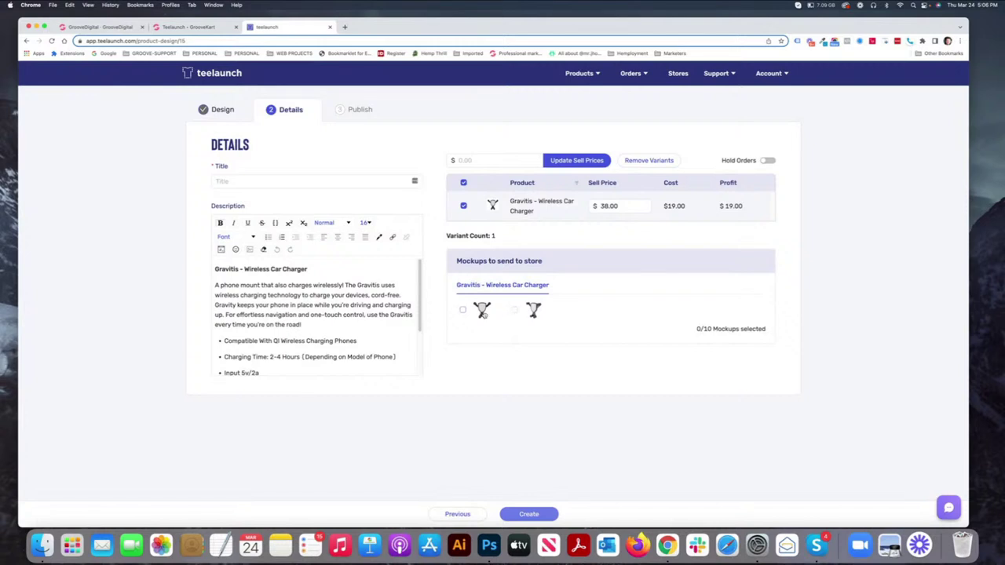
left_click(463, 311)
left_click(514, 311)
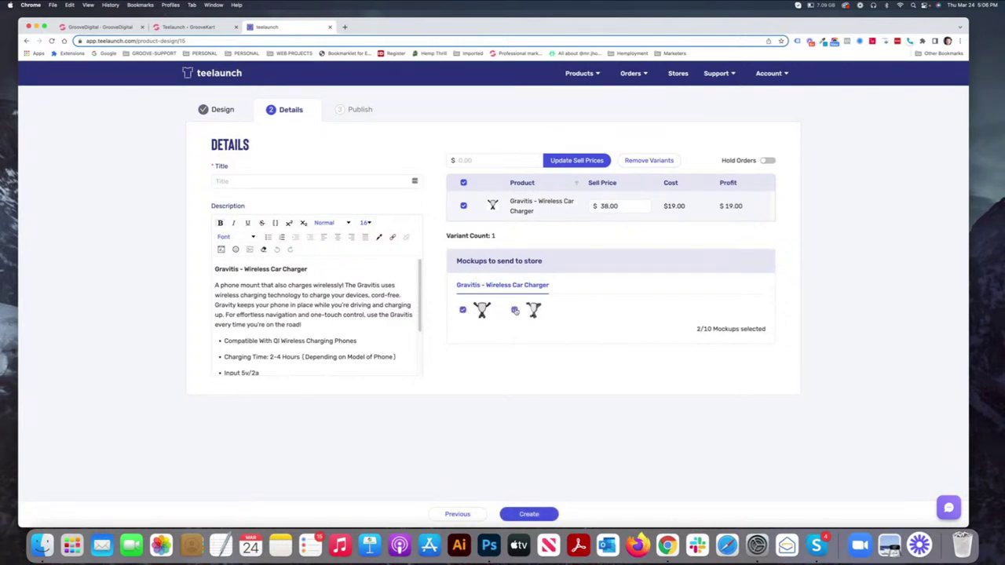
Enter the title 'Stop Stressing Meowt Phone Charger', review the description, and create the product
left_click(308, 179)
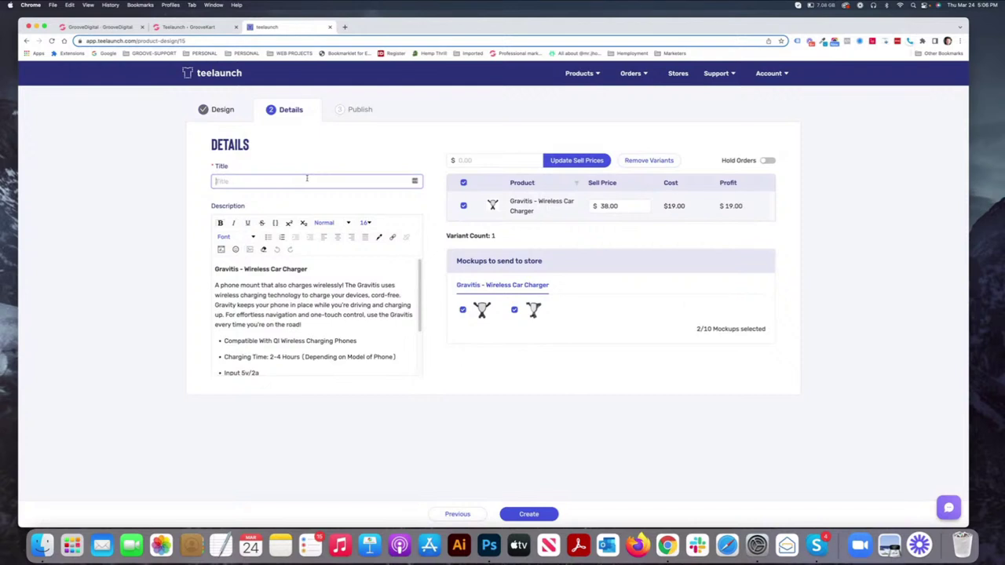
type("Grav")
key("BackSpace")
key("BackSpace")
key("BackSpace")
key("BackSpace")
type("Ste")
type("essing")
mouse_move(660, 89)
type("Stop Stressing Meow Phone Charger")
left_click(279, 184)
type("t")
scroll(414, 331, "down", 4)
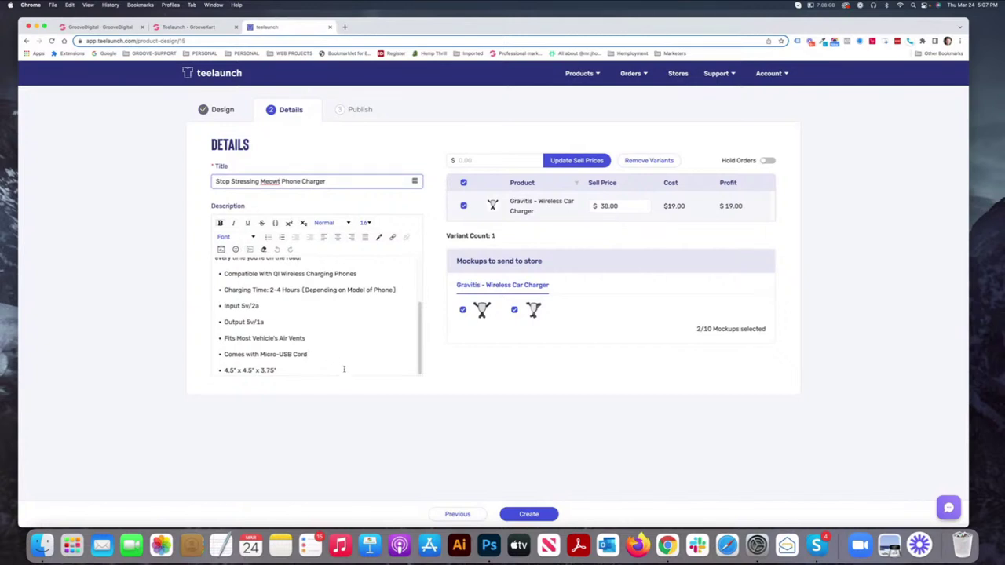
left_click(524, 516)
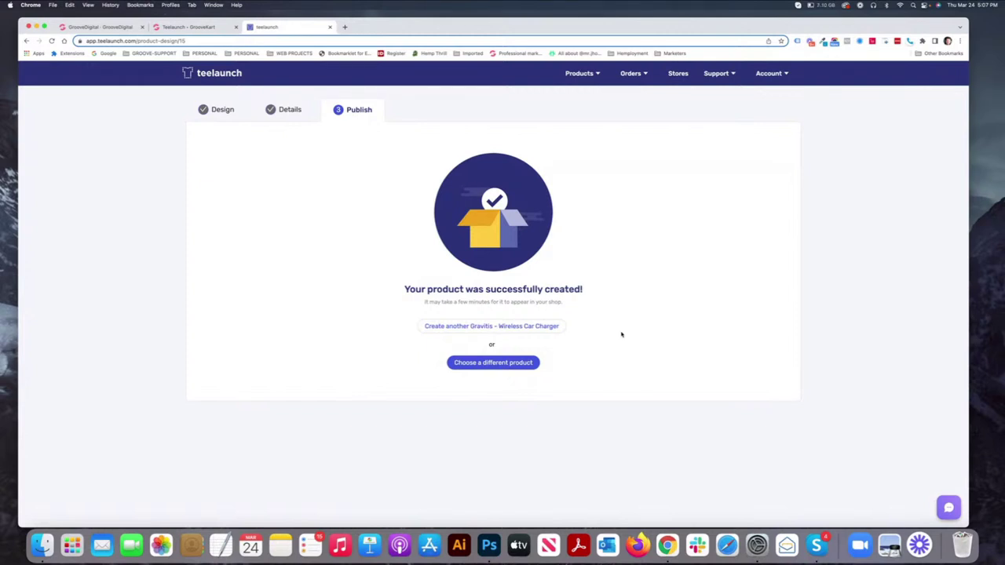
Switch to the Teelaunch - GrooveKart browser tab showing the integration's configuration page
left_click(179, 28)
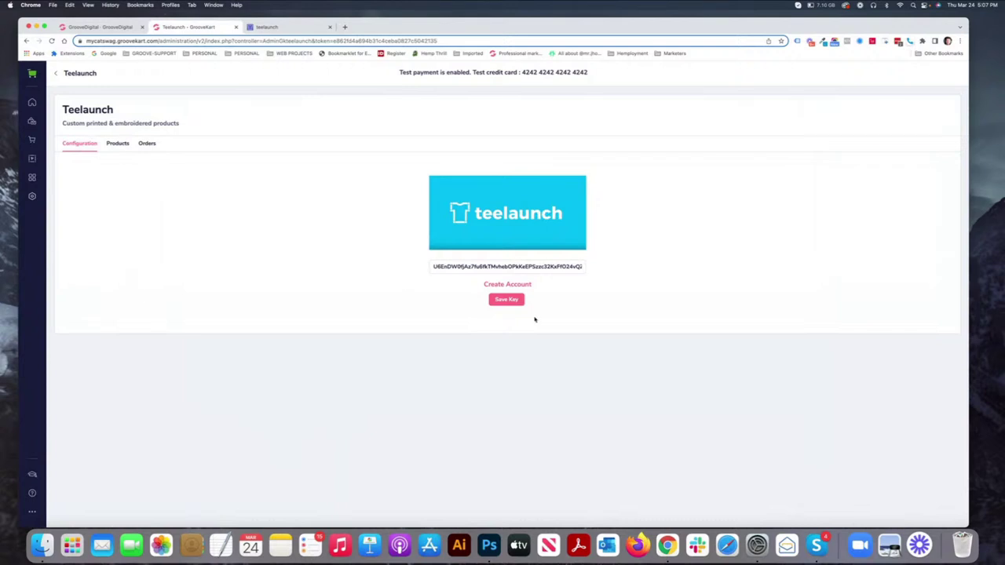
Refresh the Teelaunch Products list until the Stop Stressing Meowt Phone Charger appears
left_click(116, 146)
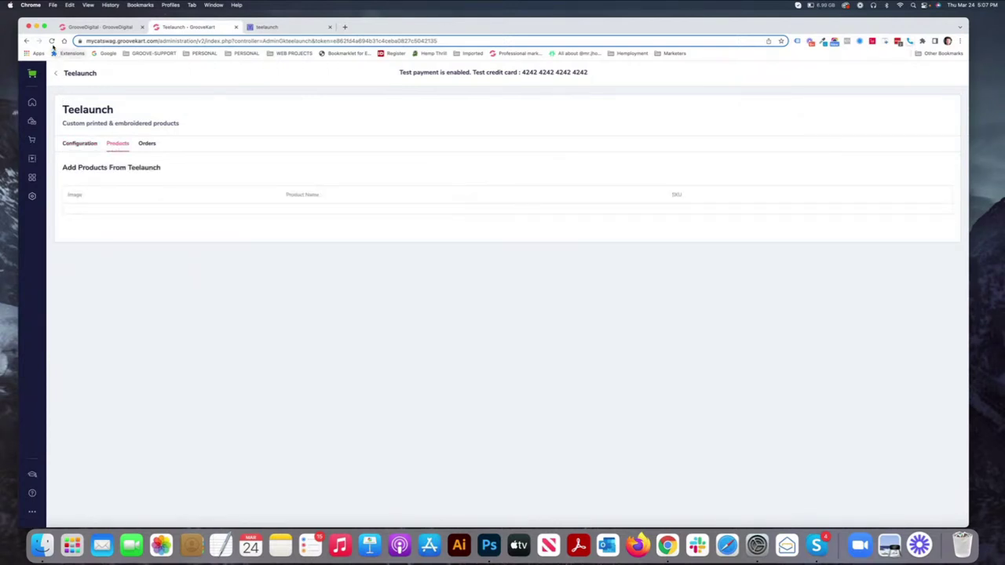
left_click(51, 41)
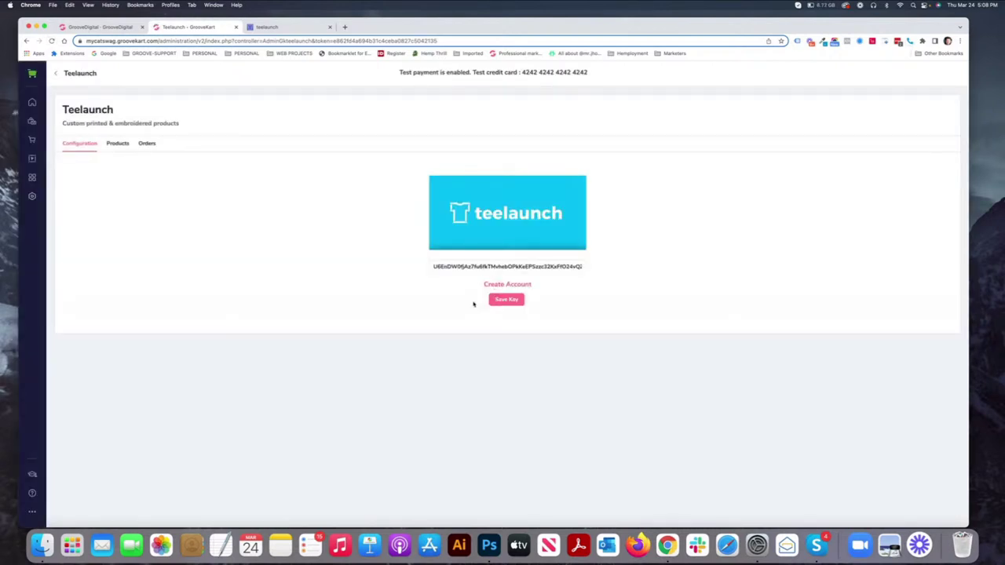
left_click(116, 145)
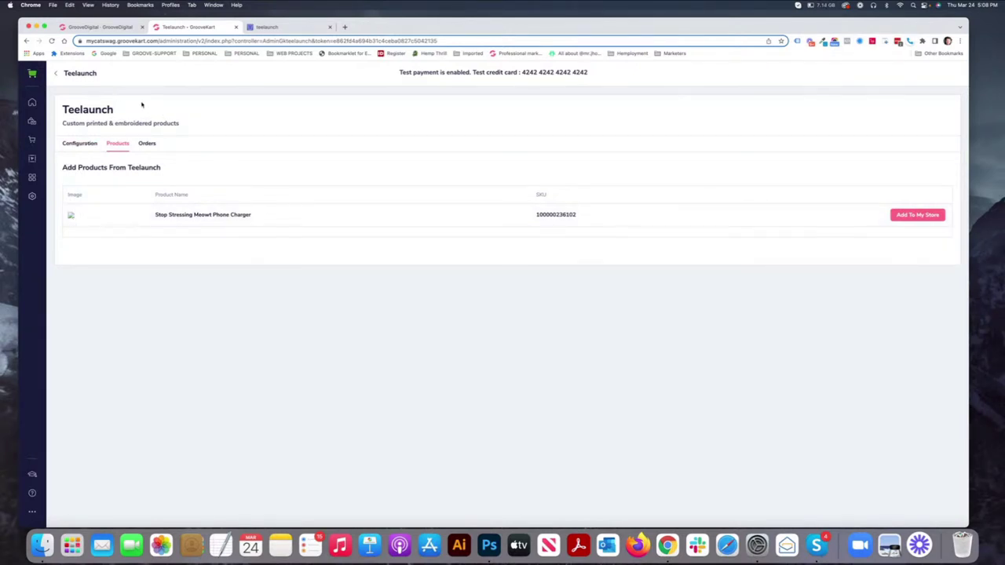
left_click(51, 41)
left_click(50, 40)
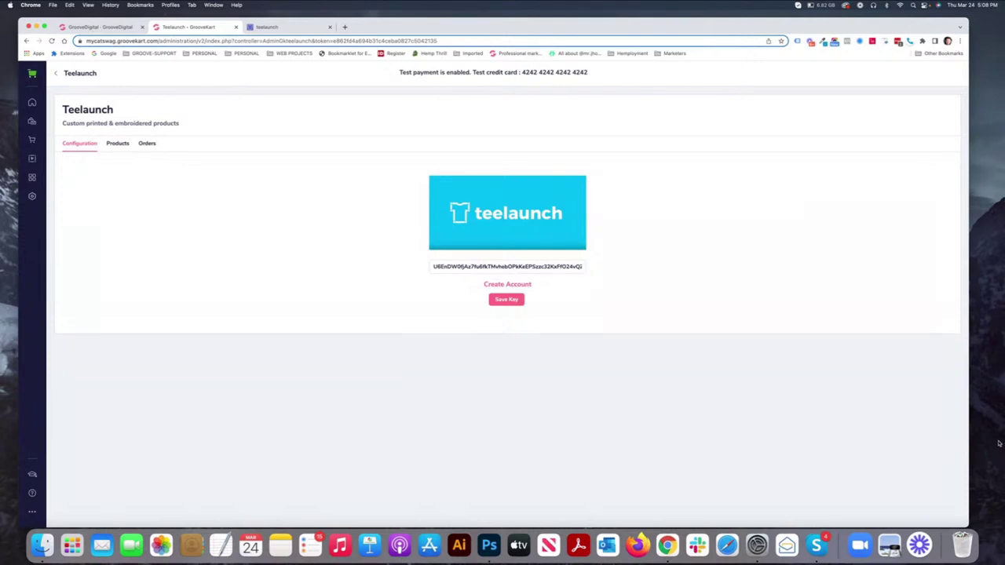
left_click(117, 144)
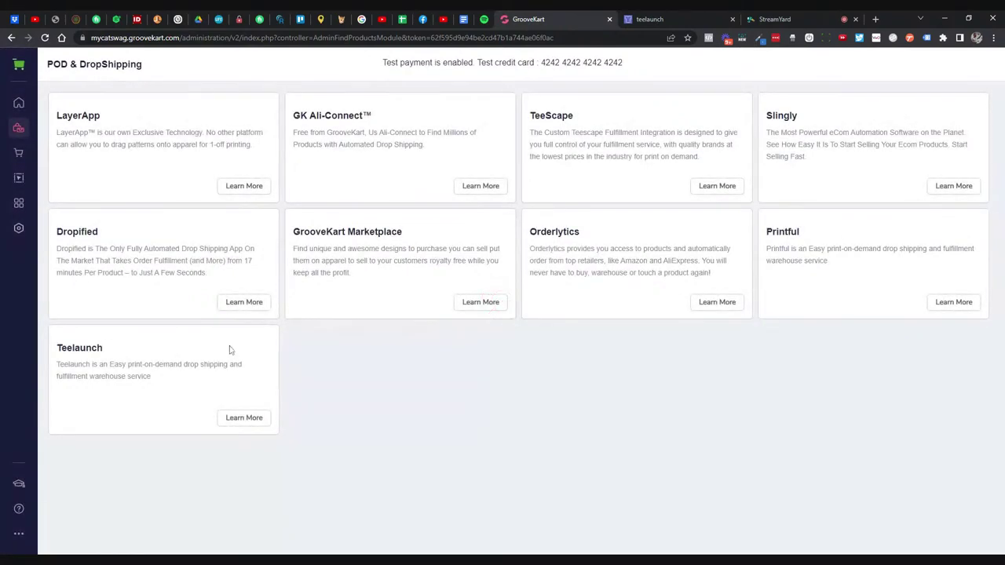
Back in Teelaunch, dismiss the Continuity Tester preview and return to the product catalog
left_click(632, 21)
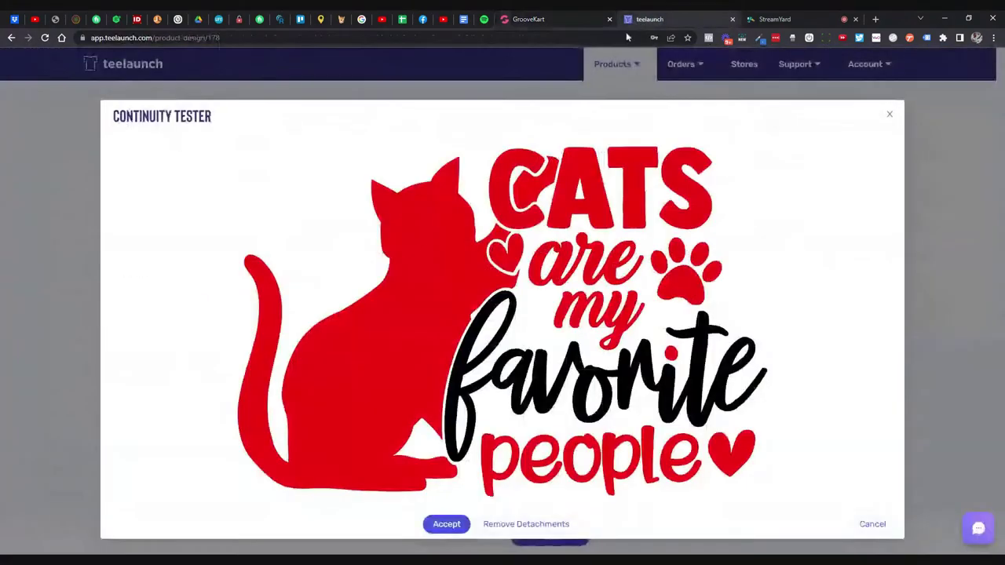
left_click(890, 116)
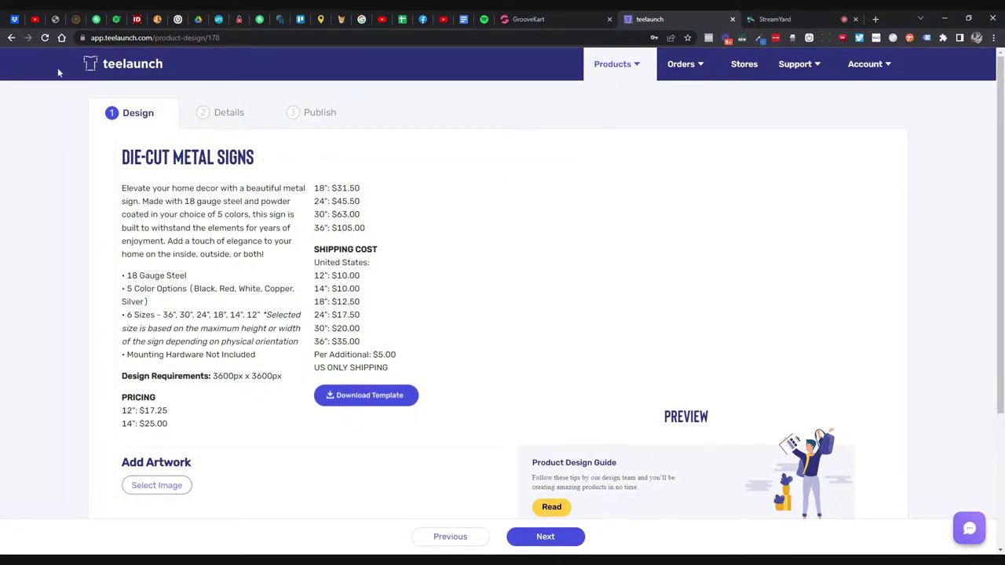
left_click(10, 37)
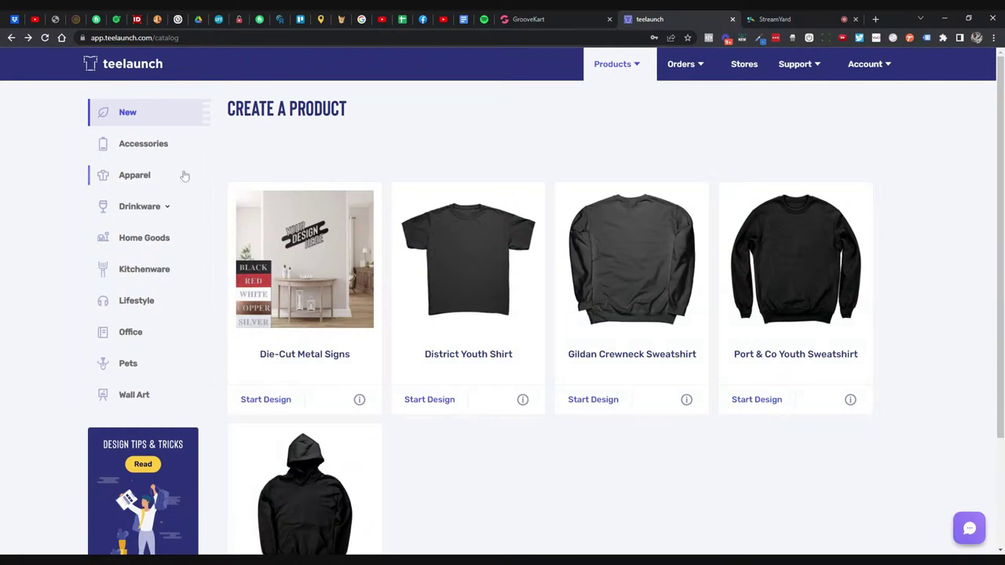
Filter the catalog to Apparel and scroll down to the District Womens V-Neck
left_click(136, 175)
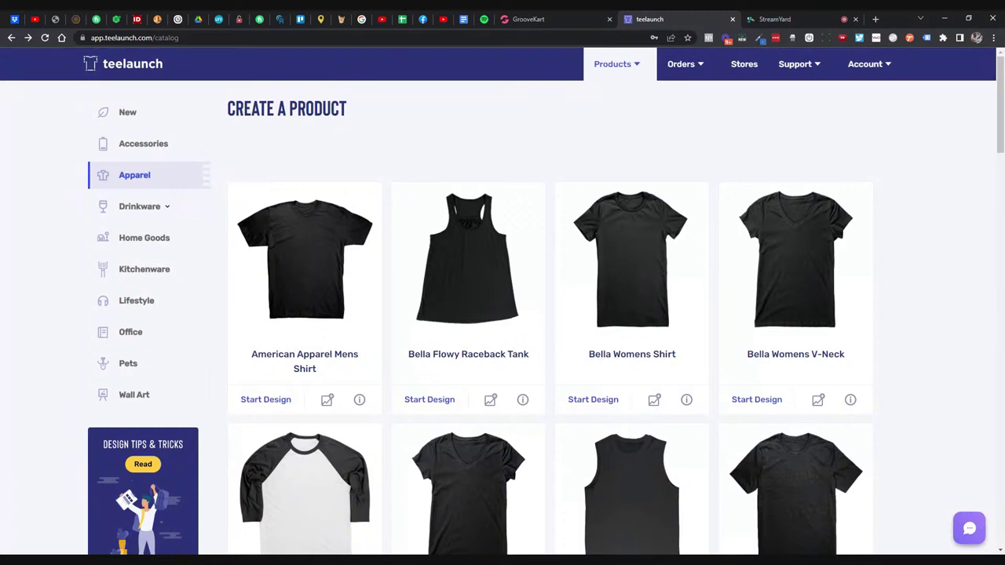
scroll(409, 192, "down", 2)
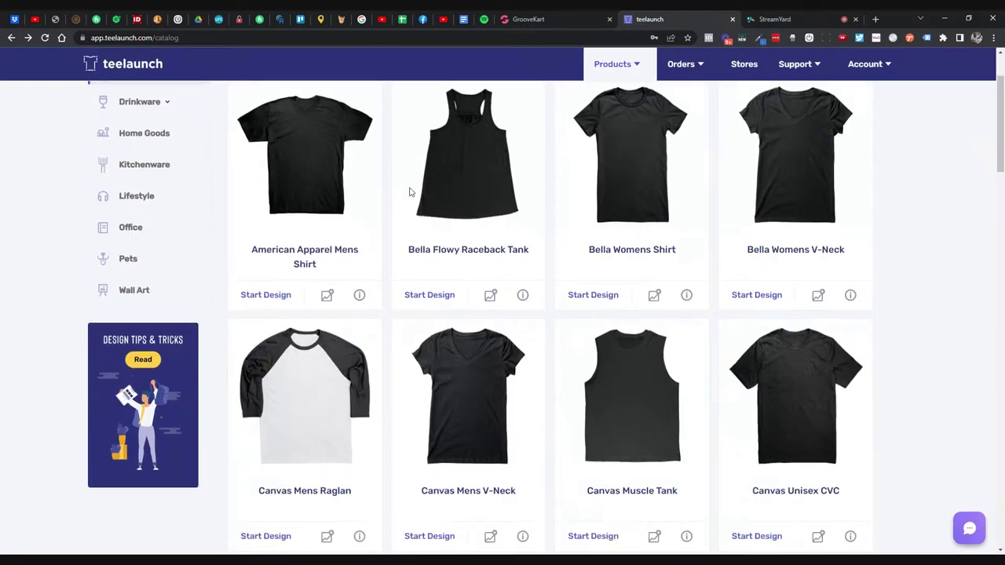
scroll(393, 223, "down", 4)
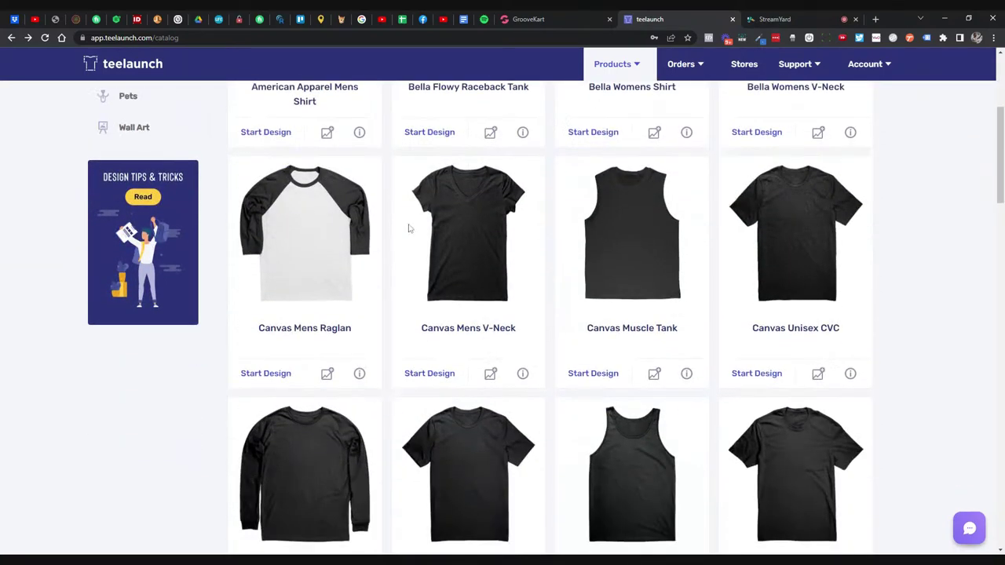
scroll(454, 224, "down", 2)
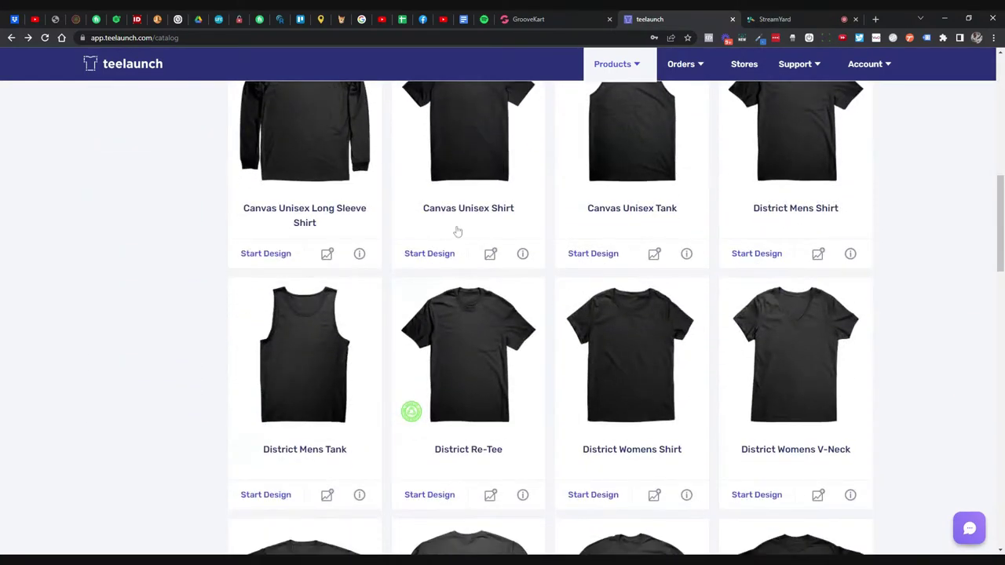
Start a District Womens V-Neck design and note its minimum 2400px artwork requirement
left_click(802, 329)
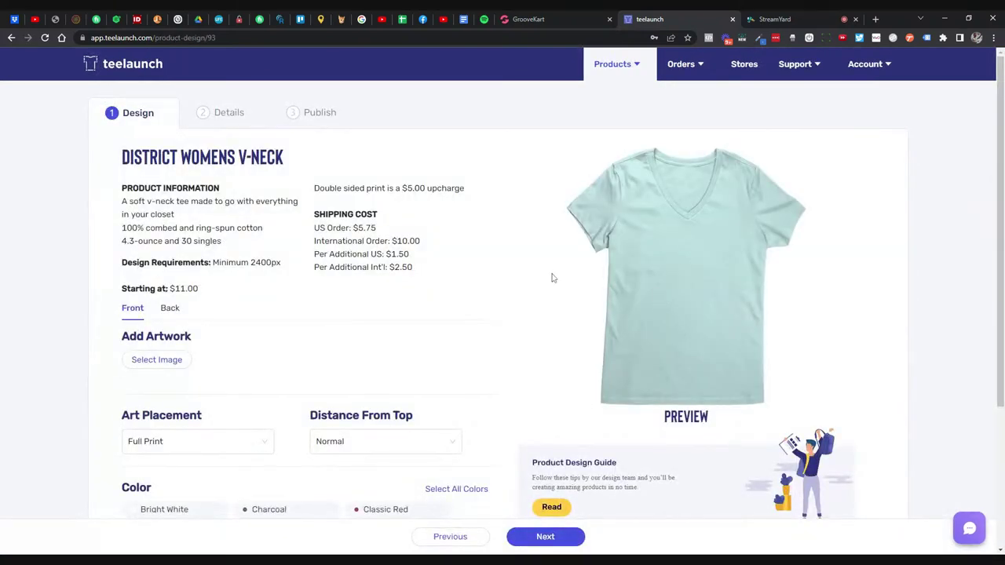
scroll(527, 265, "down", 1)
scroll(524, 268, "up", 1)
left_click_drag(212, 262, 281, 262)
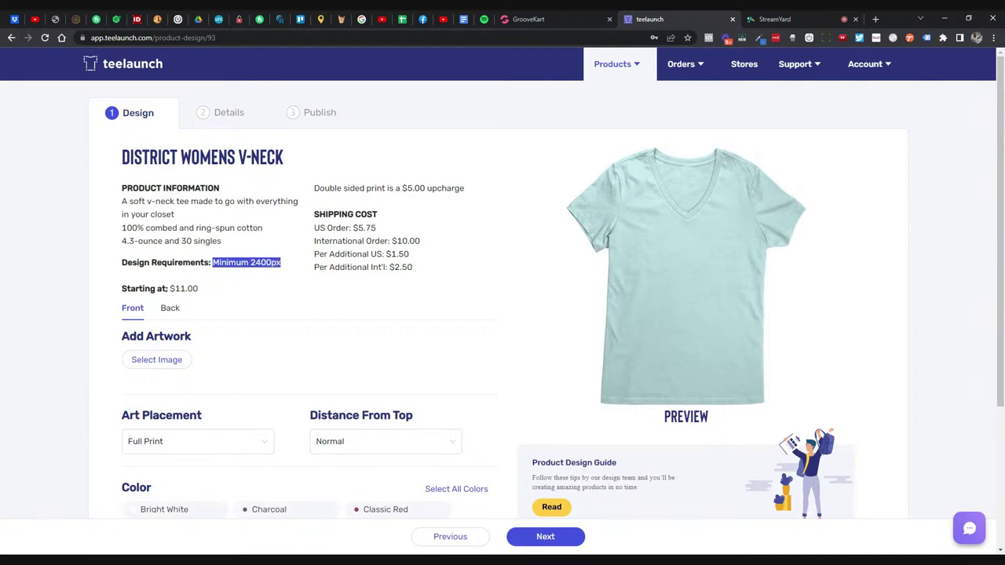
scroll(272, 272, "down", 1)
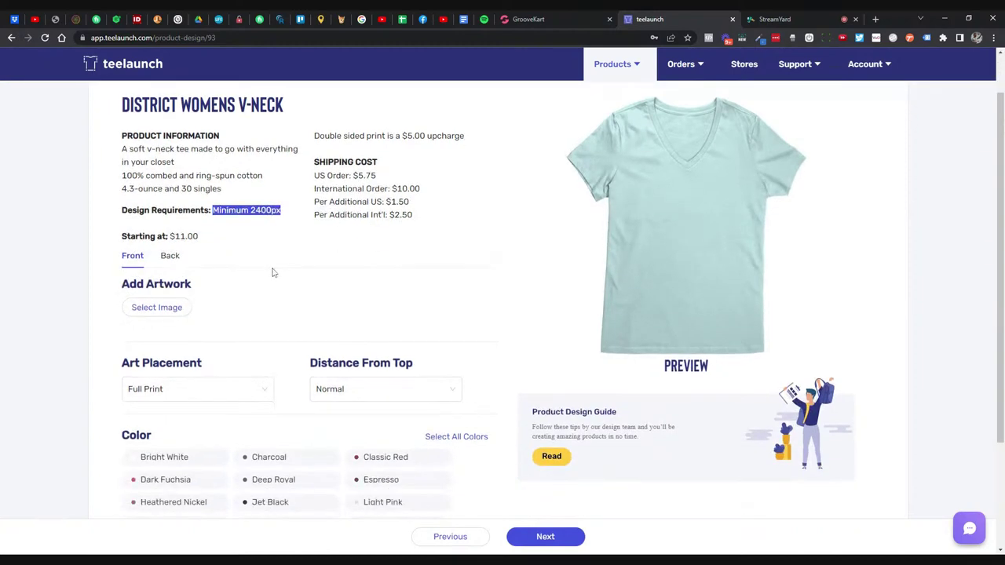
Upload 03-24-22-cats_1.png through the image library as the shirt artwork
left_click(176, 309)
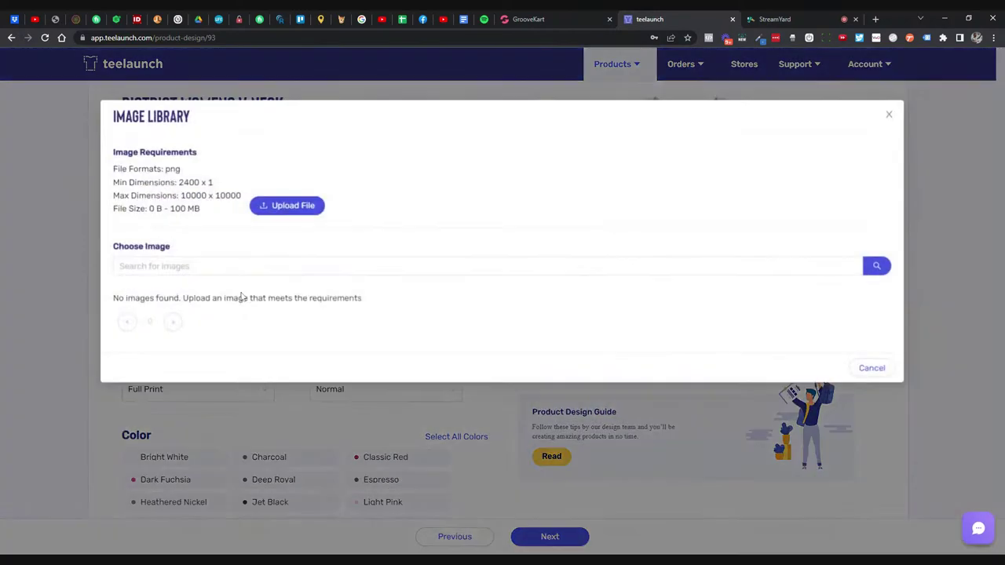
left_click(305, 208)
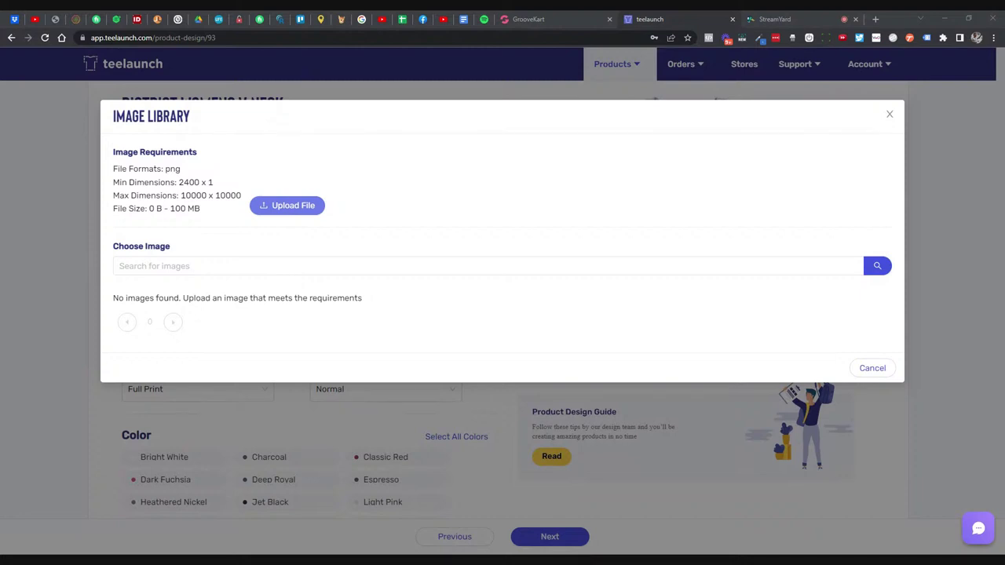
key("Return")
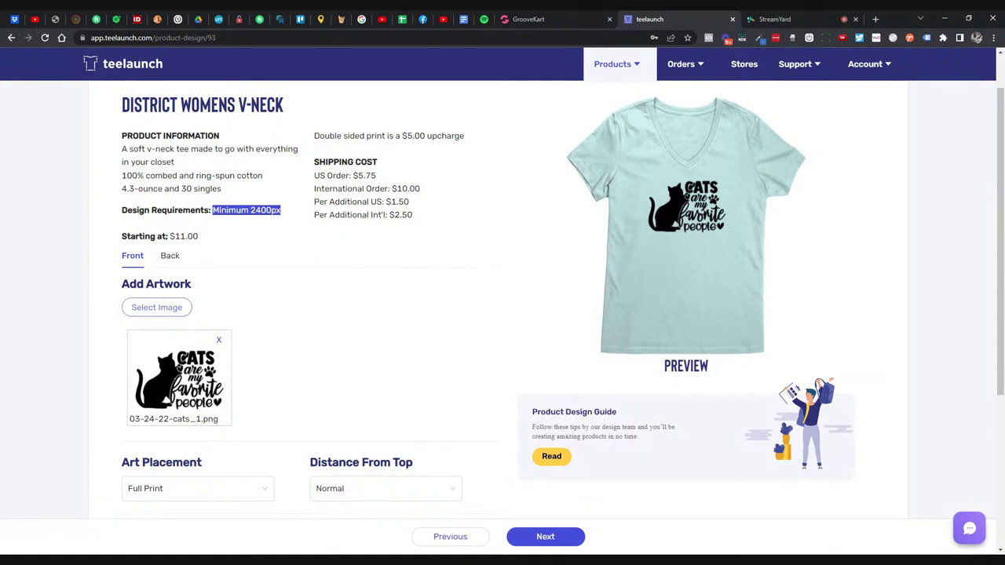
left_click(277, 235)
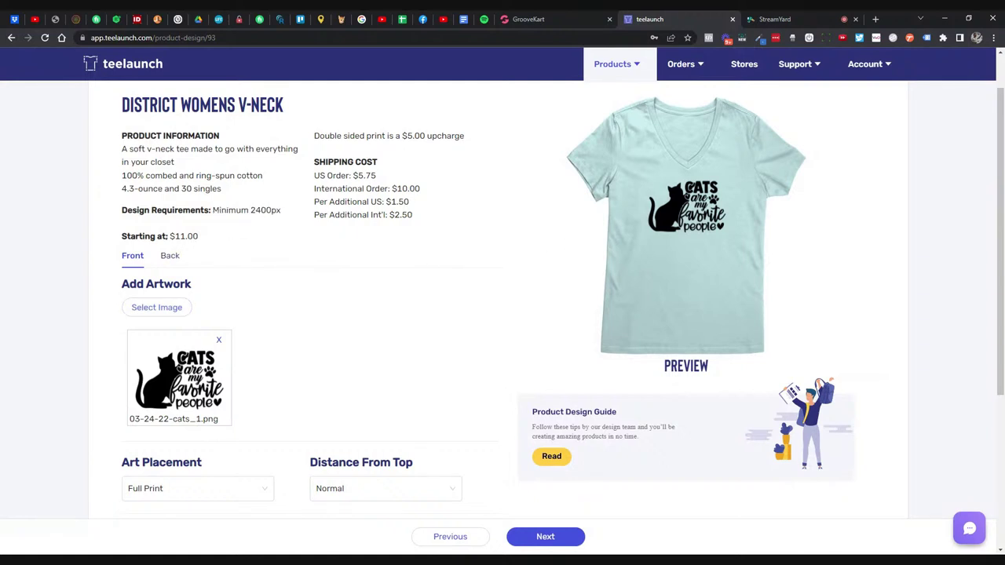
left_click_drag(377, 175, 353, 176)
left_click_drag(399, 136, 466, 136)
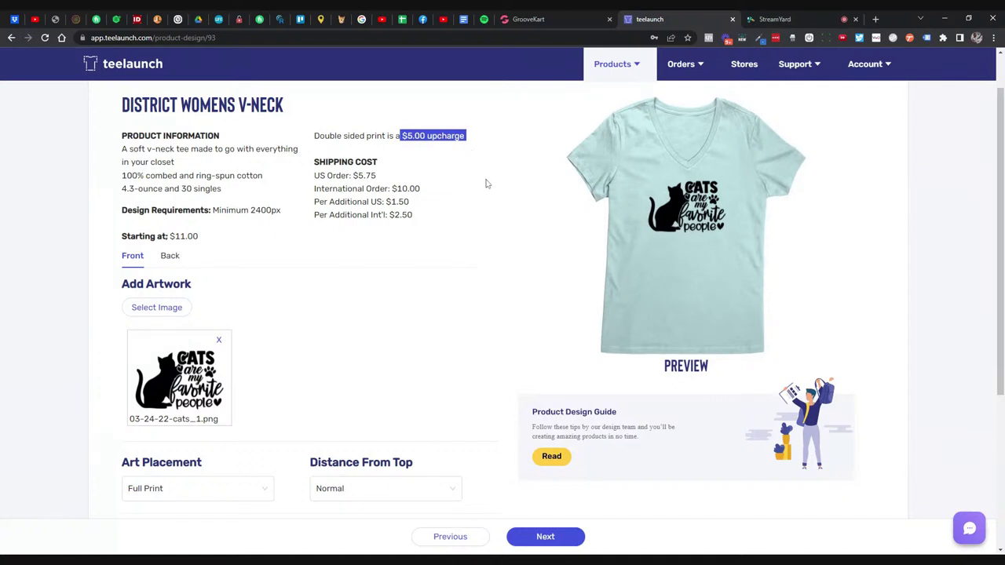
scroll(486, 182, "down", 1)
scroll(406, 324, "down", 1)
left_click(215, 392)
left_click(173, 427)
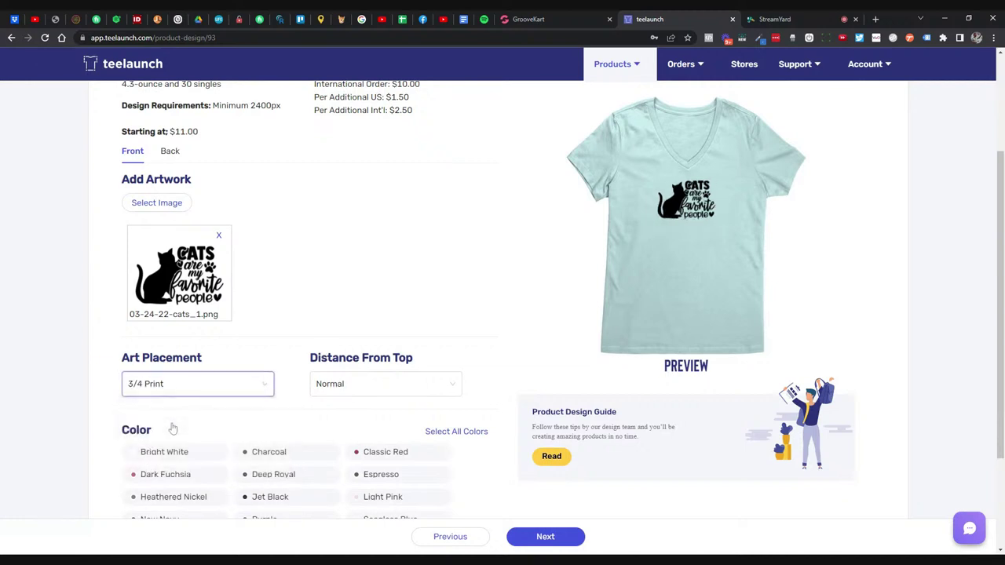
left_click(207, 393)
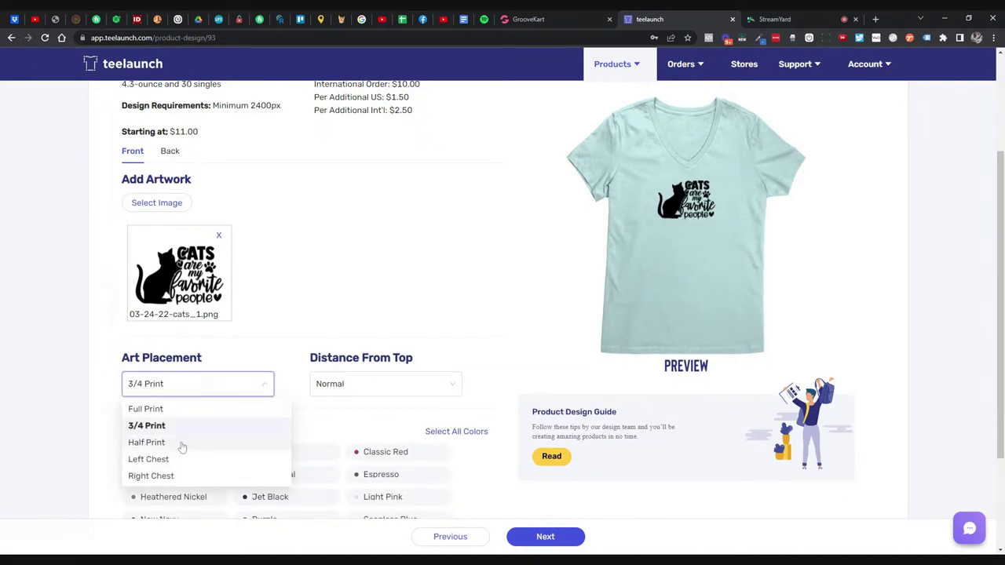
left_click(185, 442)
left_click(221, 390)
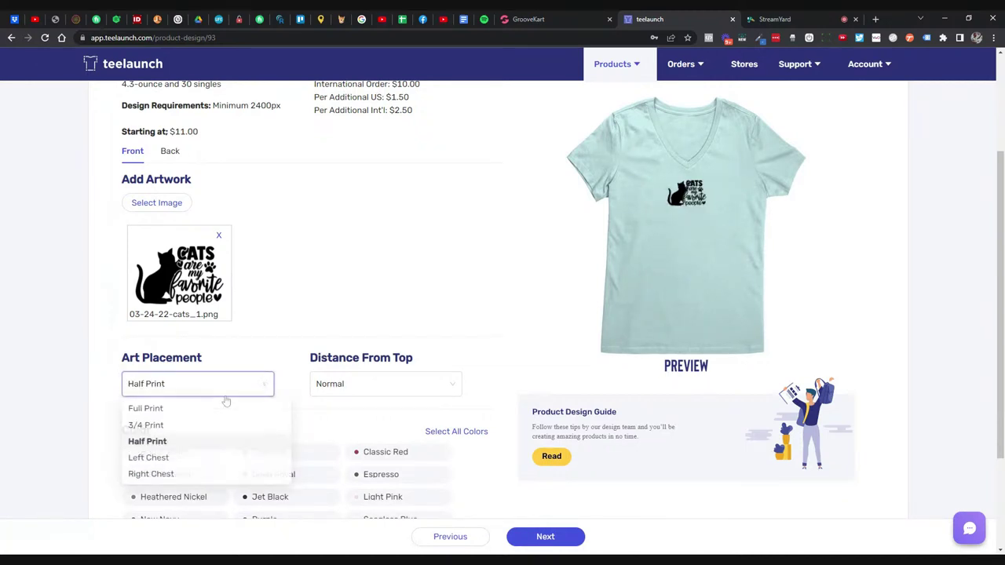
left_click(202, 459)
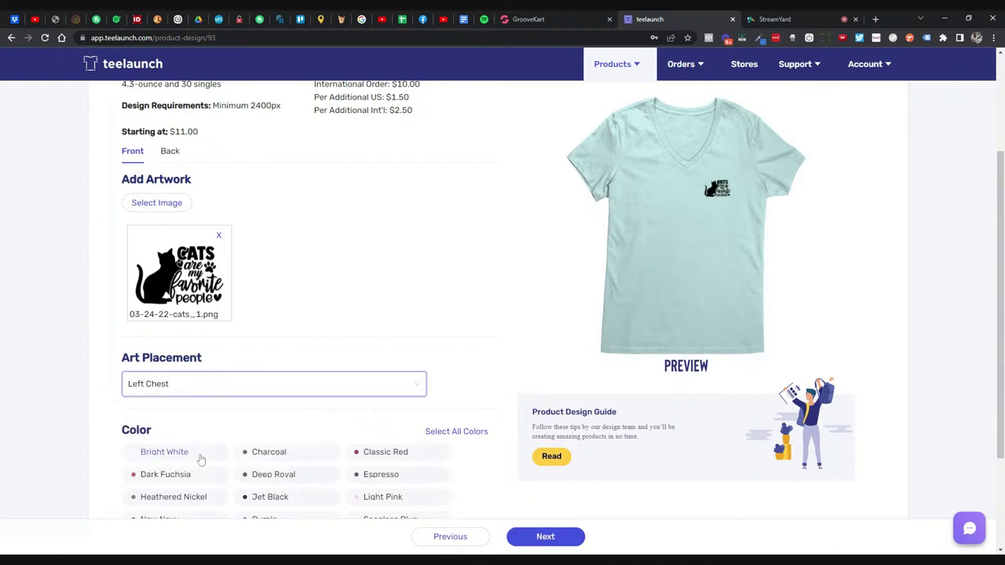
left_click(263, 390)
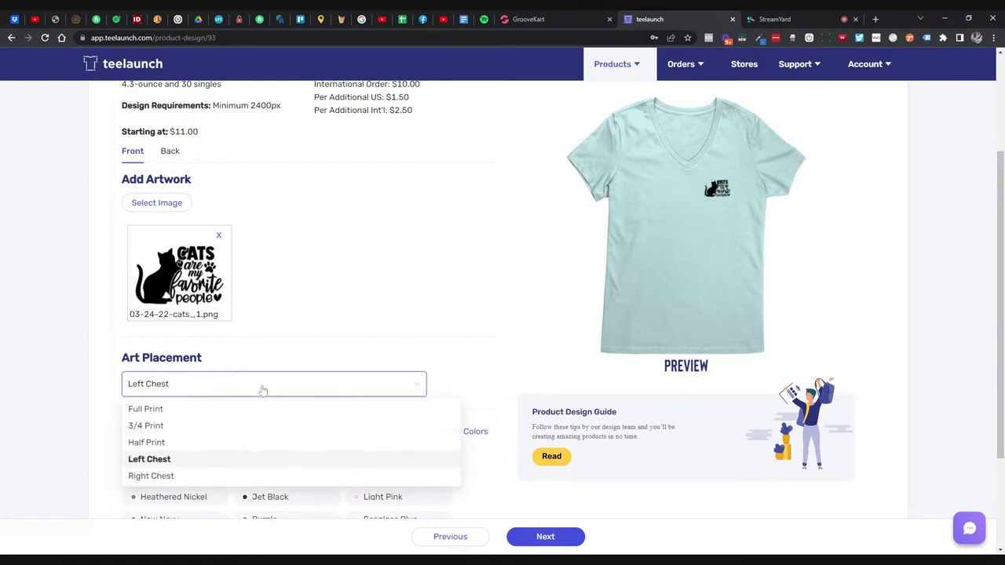
left_click(166, 410)
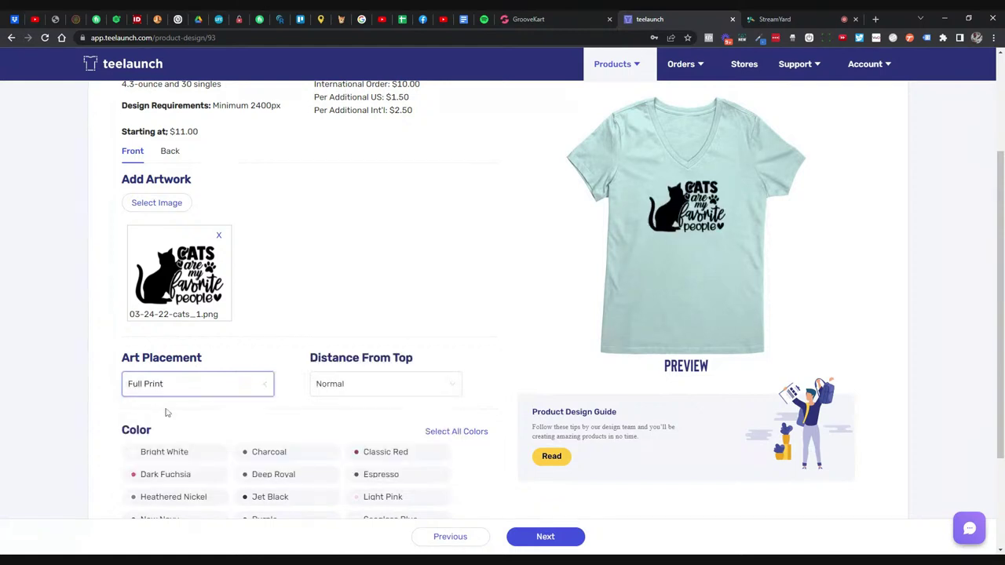
left_click(339, 385)
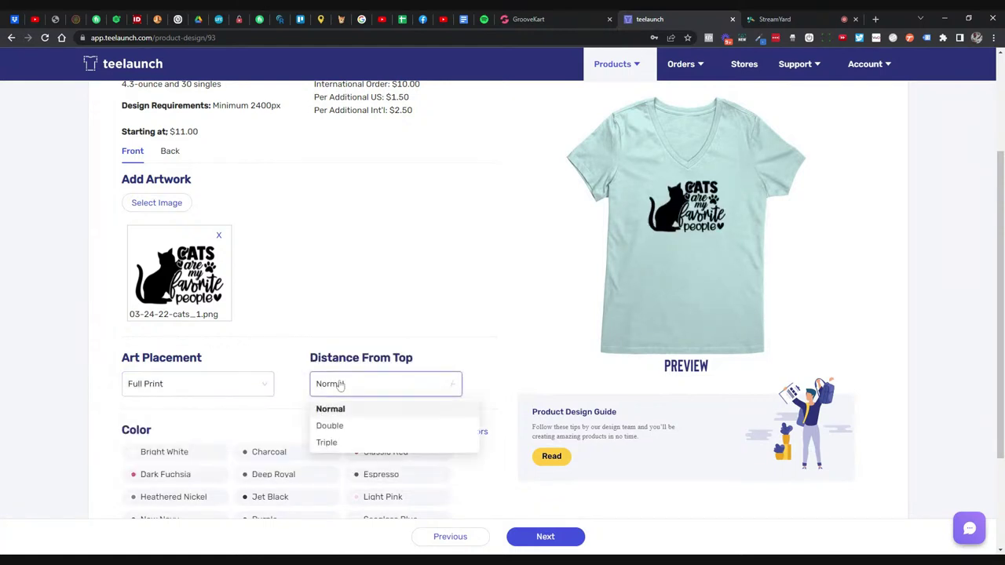
left_click(328, 433)
left_click(357, 393)
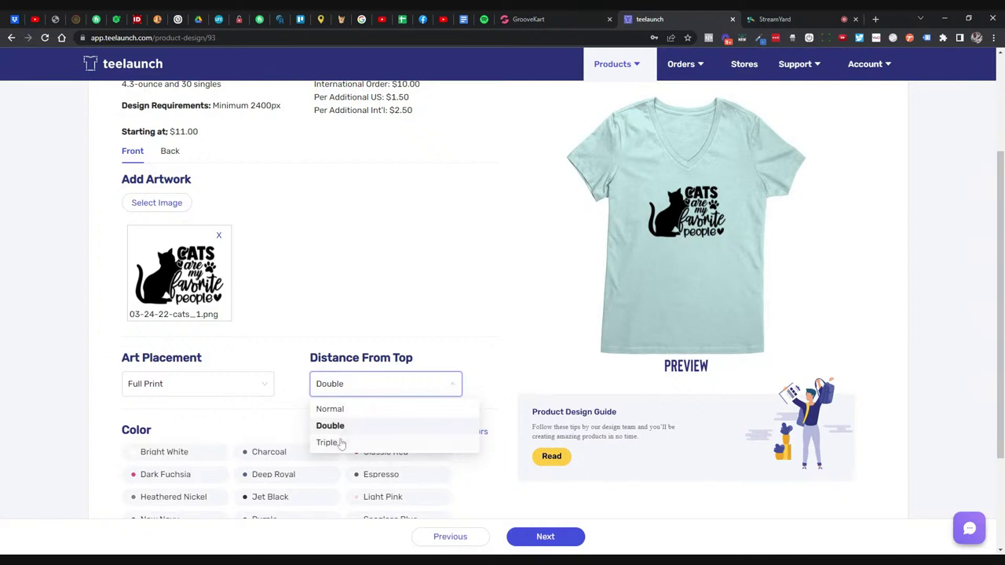
left_click(341, 442)
left_click(369, 385)
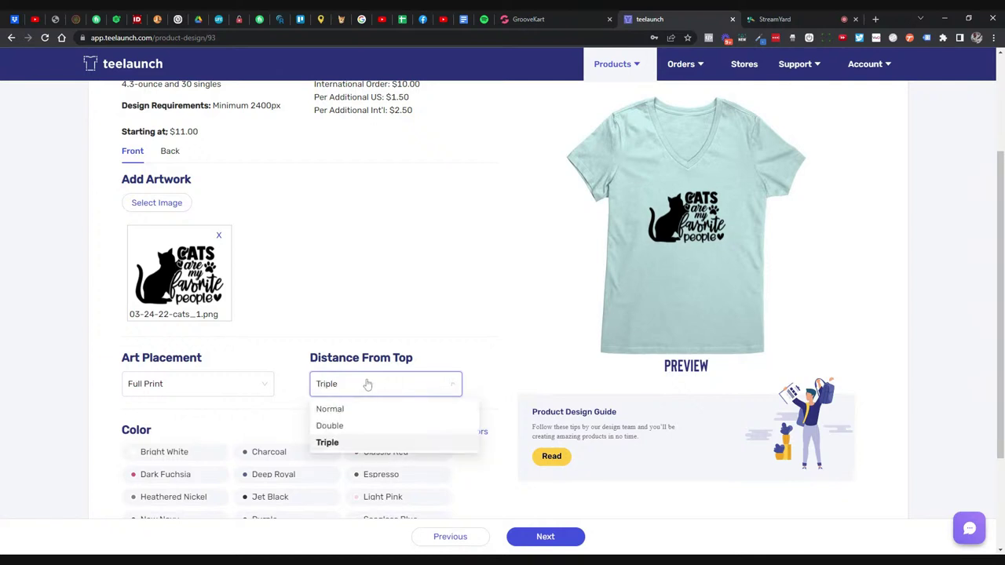
left_click(343, 410)
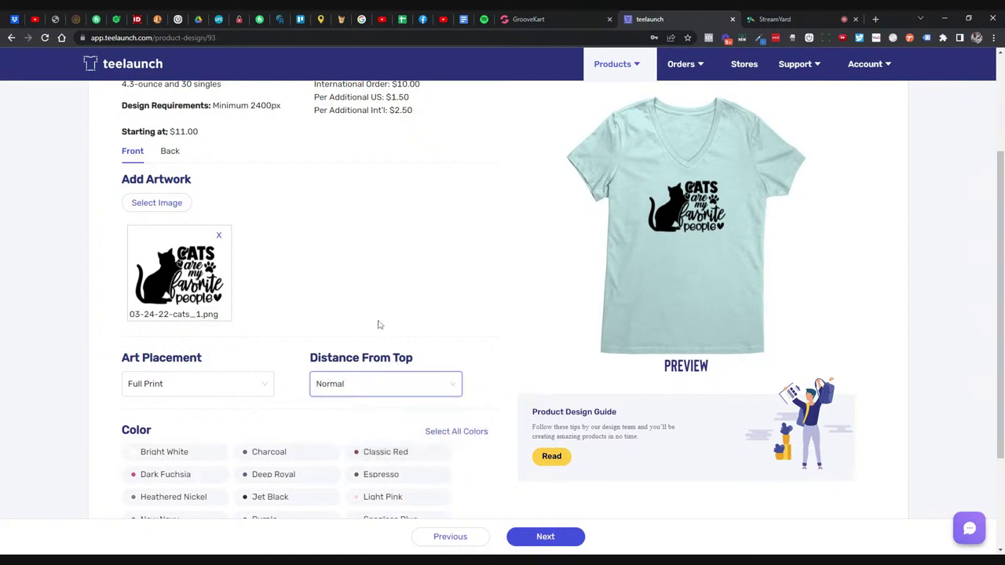
scroll(377, 324, "up", 2)
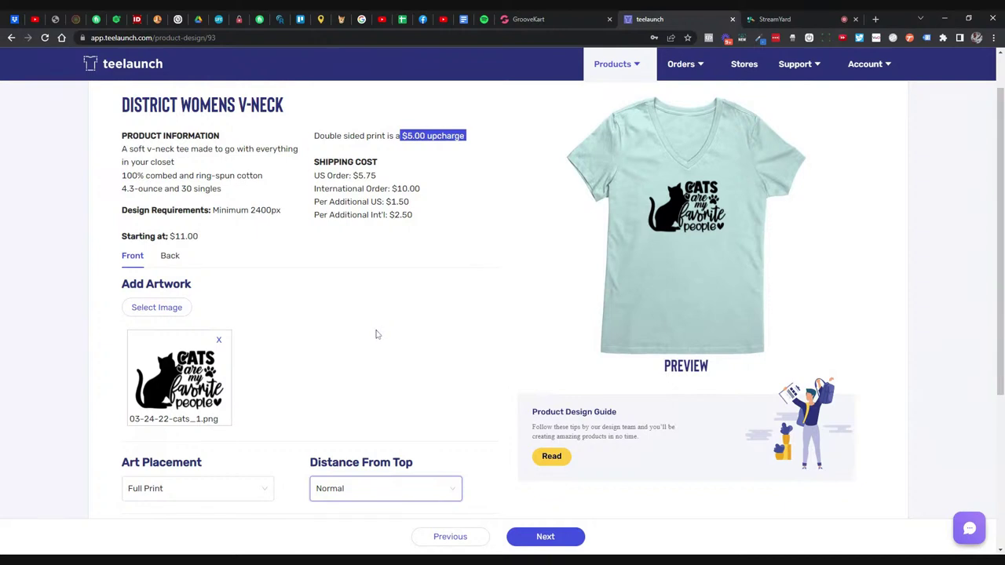
Preview the back and then the front of the cat-design V-neck
left_click(169, 257)
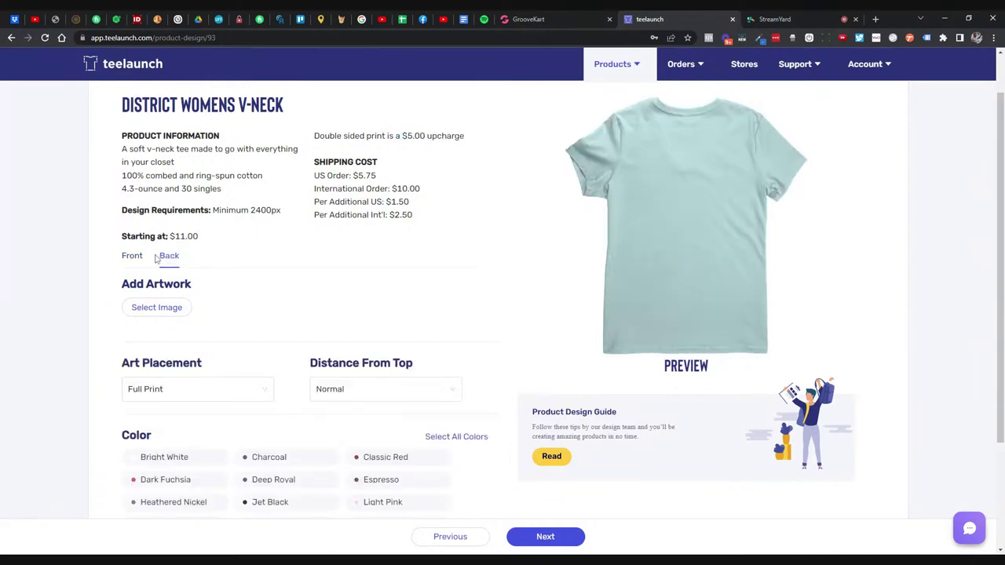
left_click(127, 260)
scroll(236, 276, "down", 4)
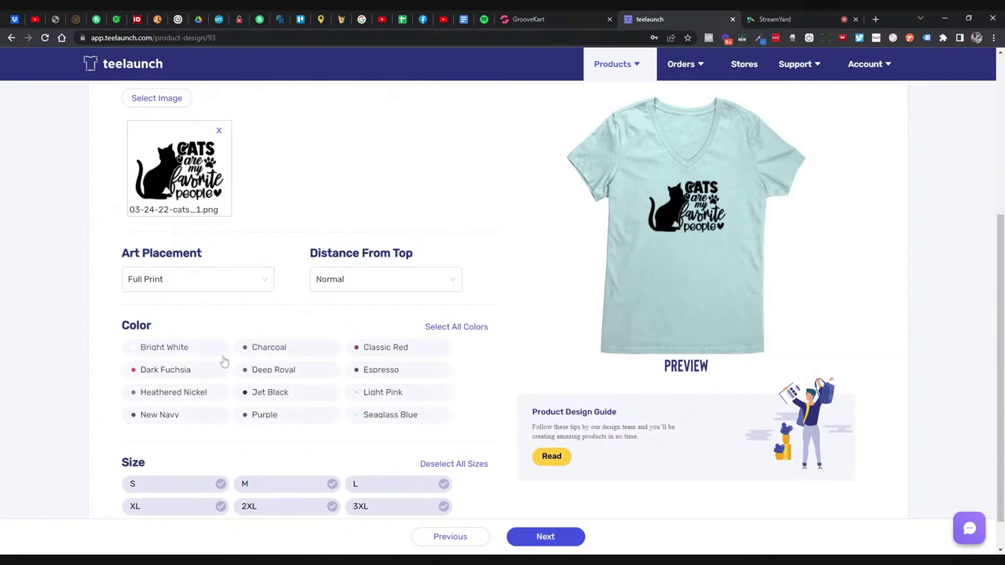
Trial shirt colours, keeping Bright White, Dark Fuchsia, Seaglass Blue and Light Pink
left_click(270, 397)
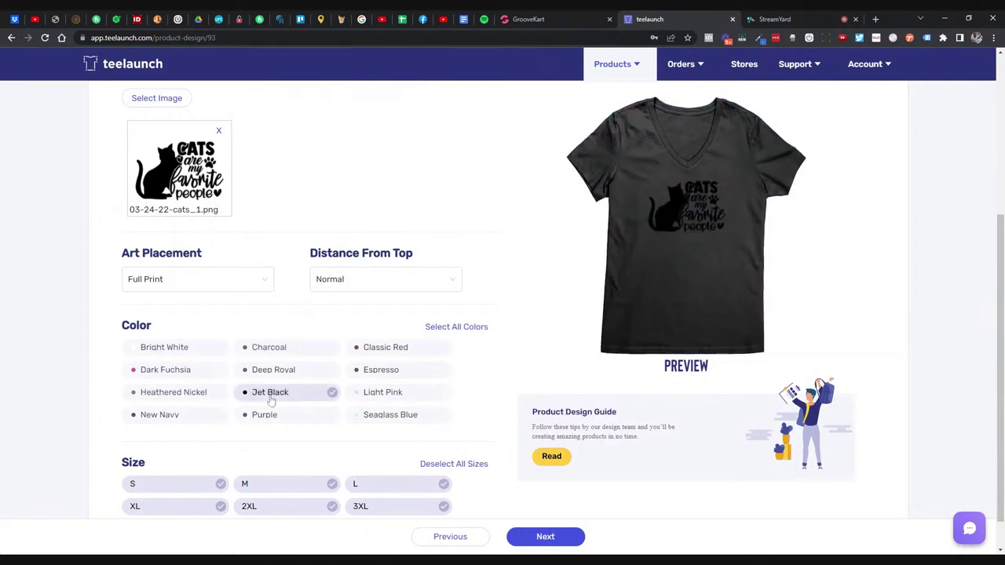
left_click(271, 396)
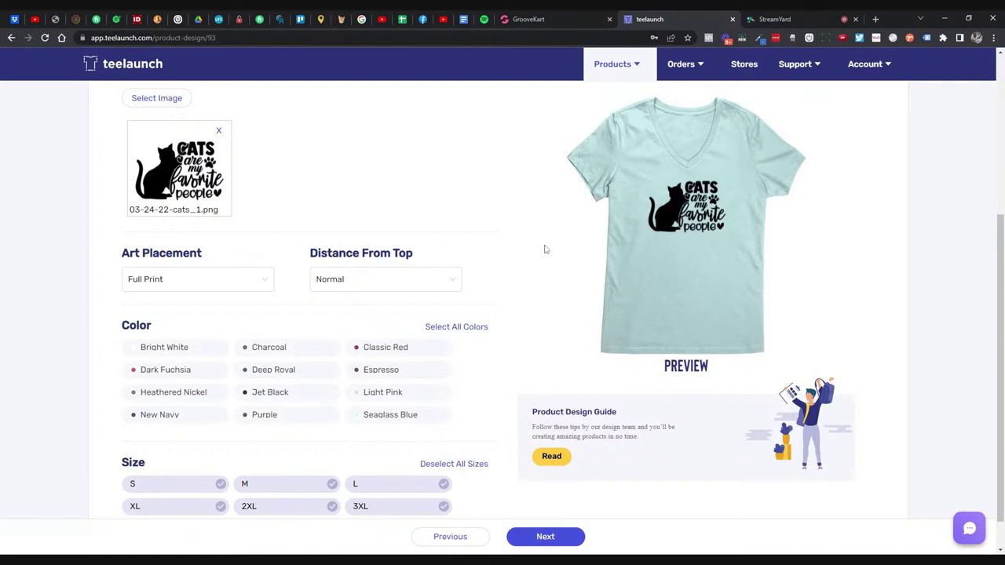
left_click(190, 351)
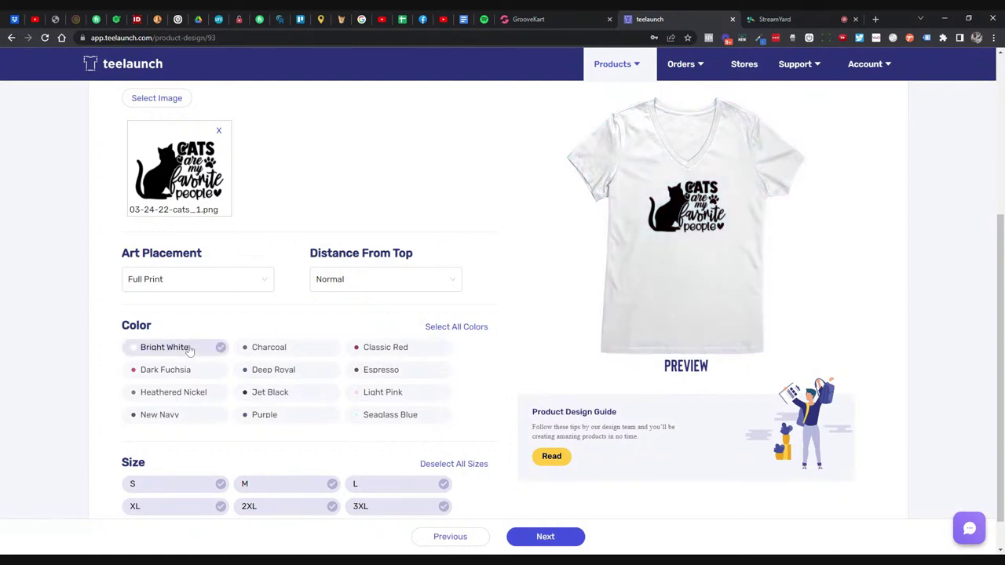
left_click(268, 353)
left_click(267, 354)
left_click(377, 353)
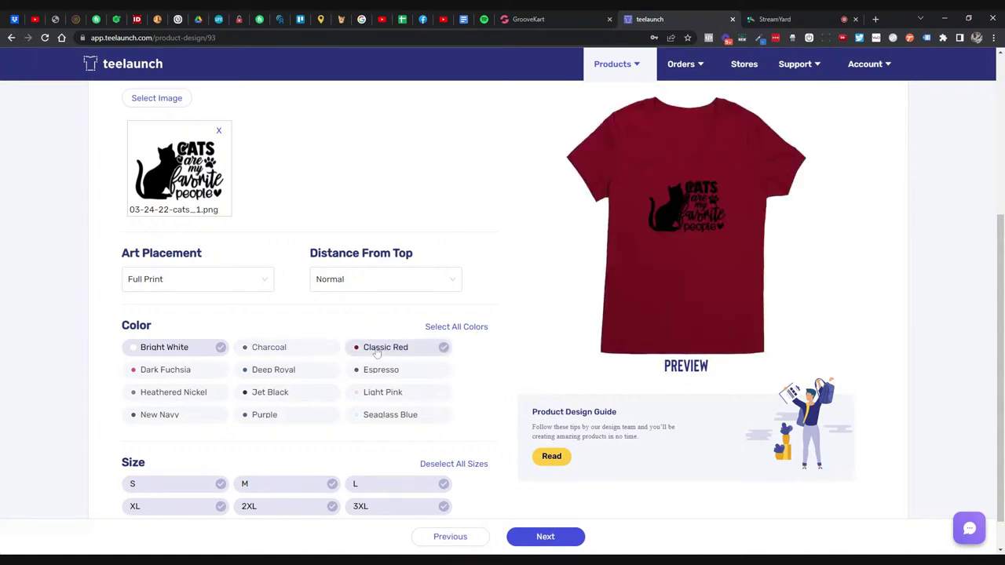
left_click(377, 354)
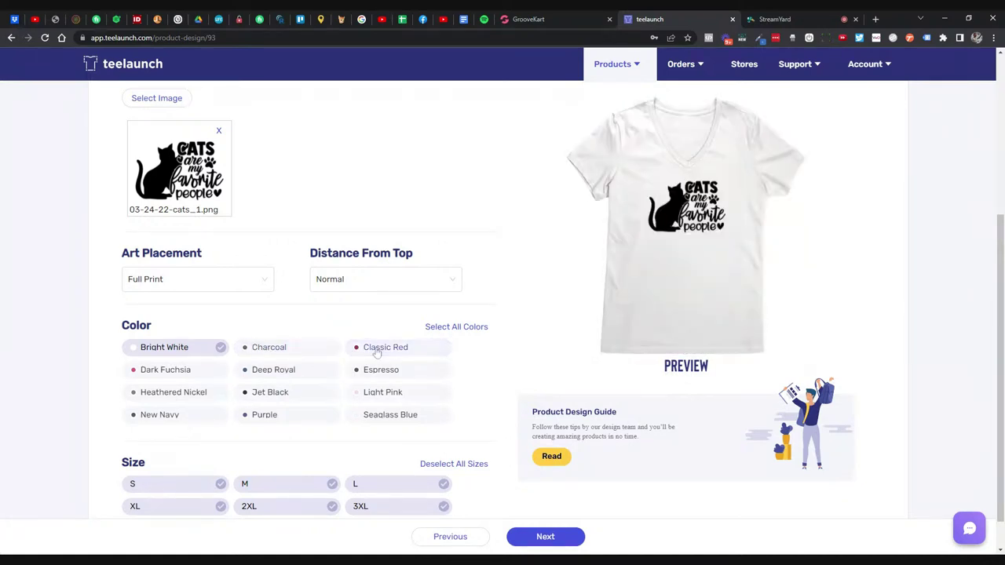
left_click(174, 375)
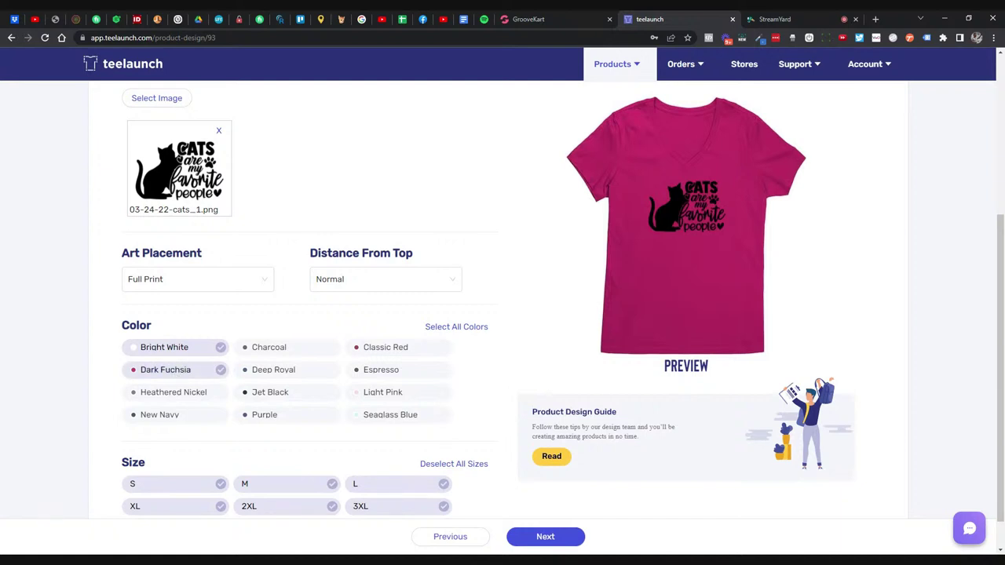
left_click(189, 394)
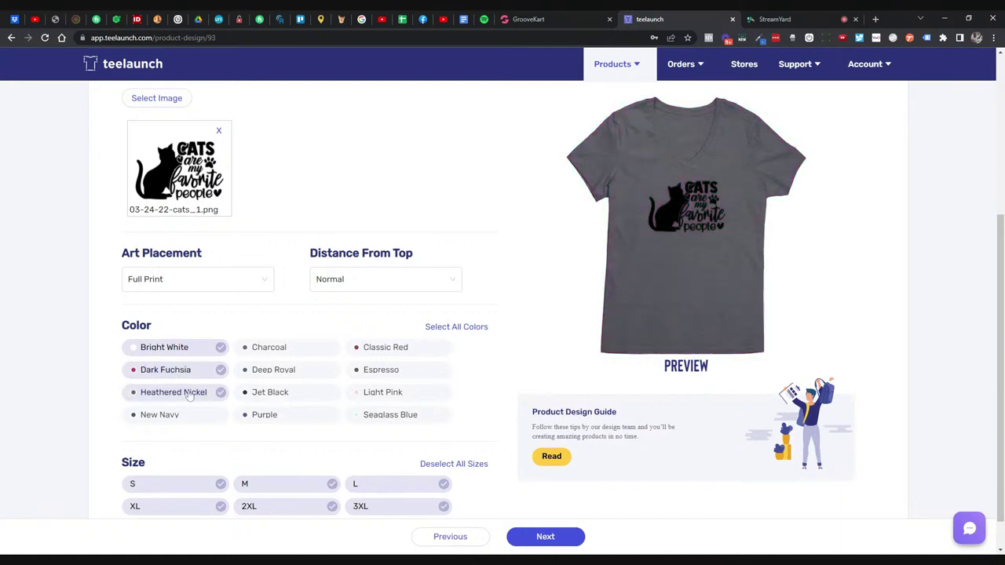
left_click(189, 394)
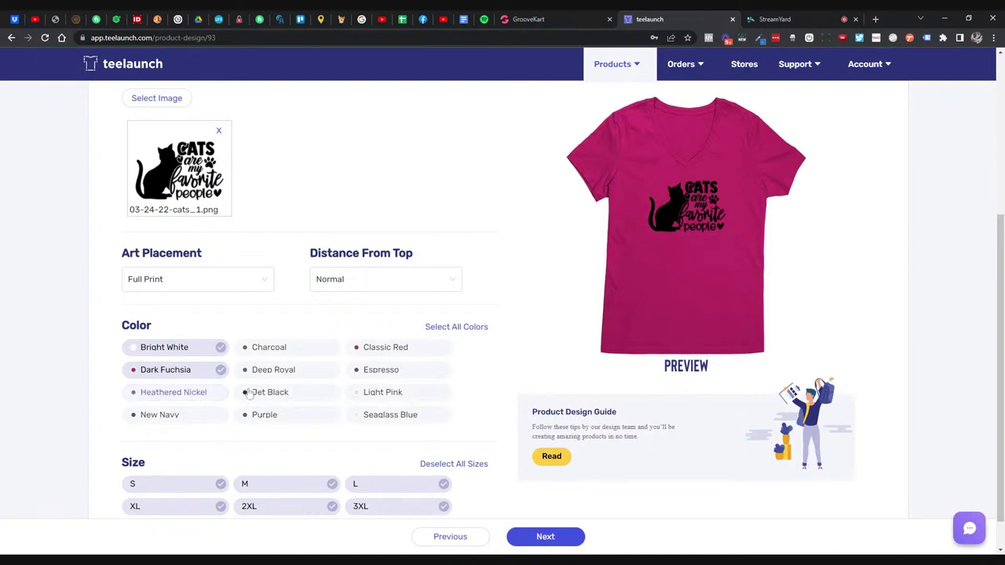
left_click(188, 416)
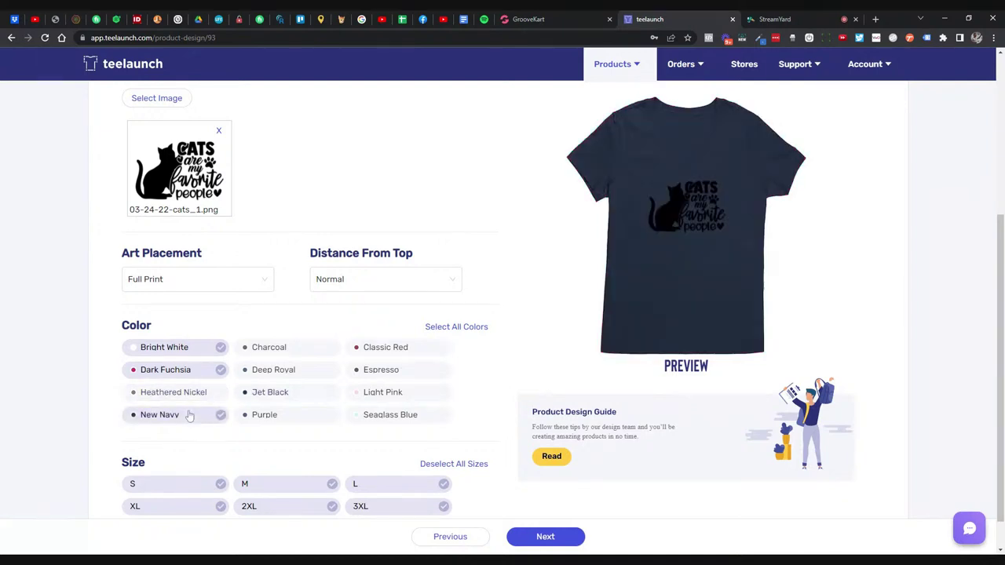
left_click(188, 415)
left_click(270, 415)
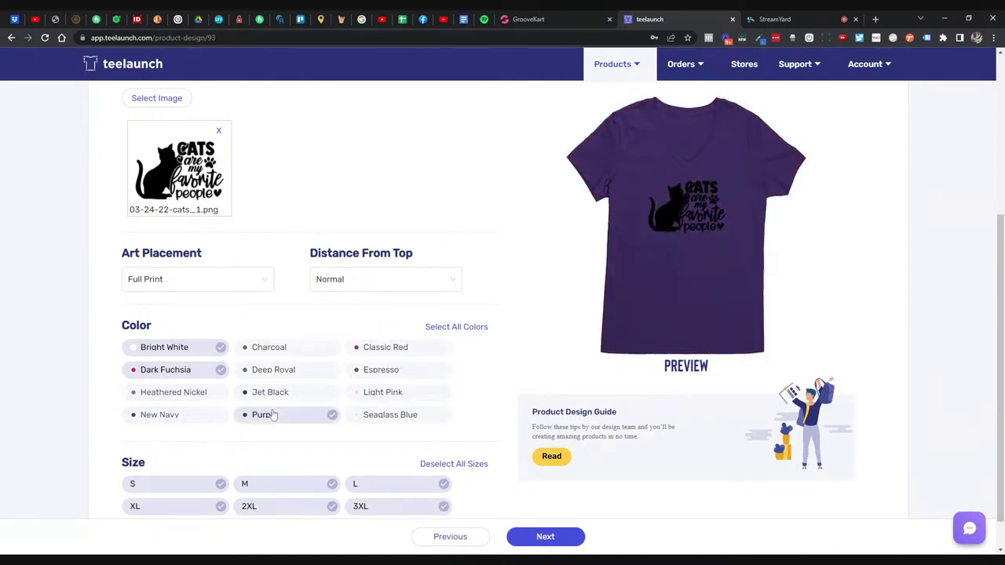
left_click(272, 415)
left_click(303, 378)
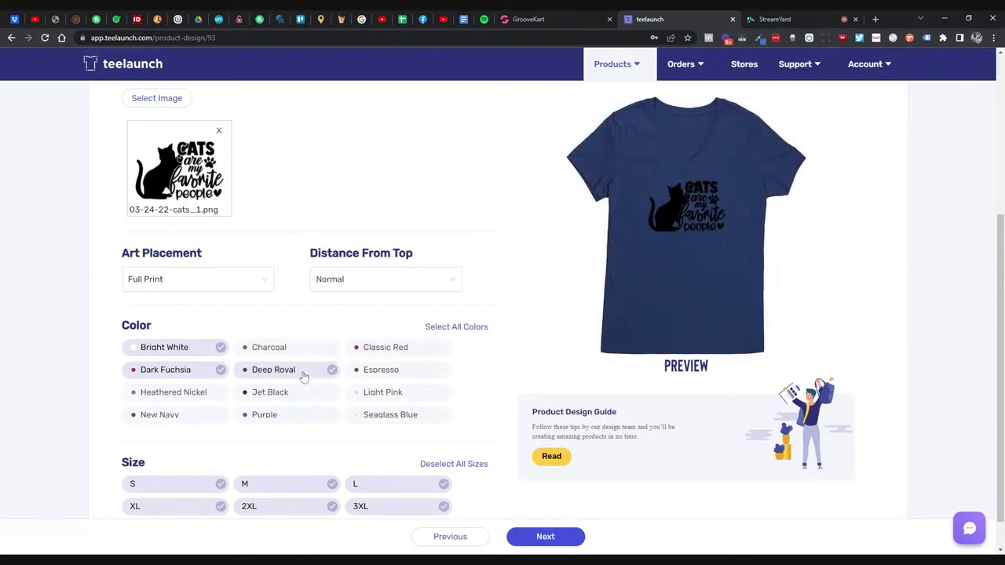
left_click(304, 378)
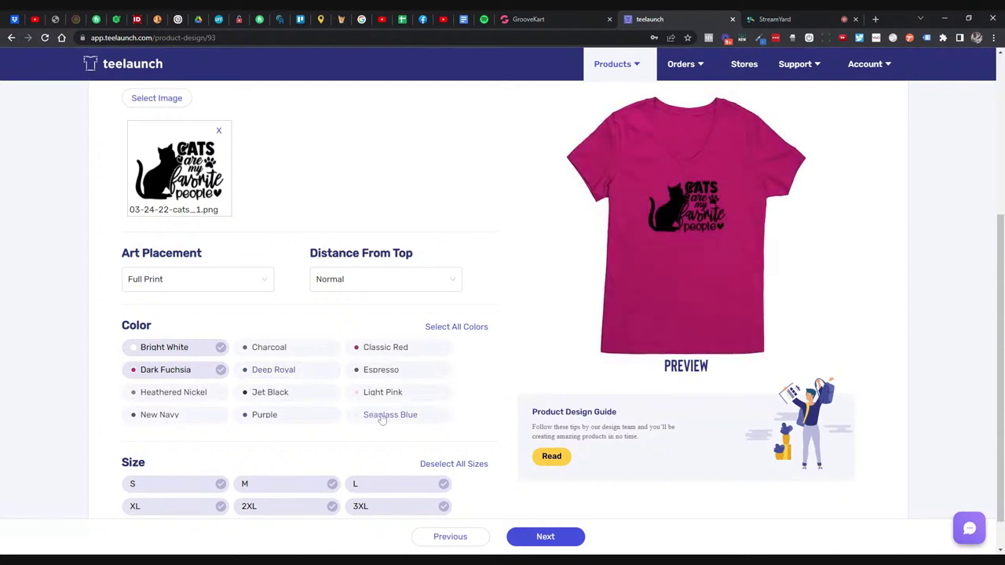
left_click(382, 420)
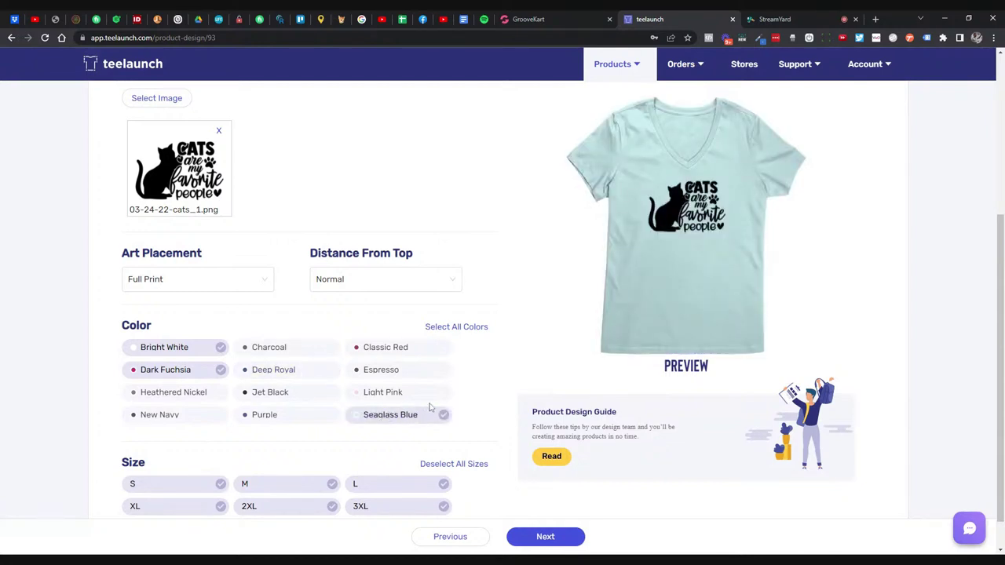
left_click(413, 397)
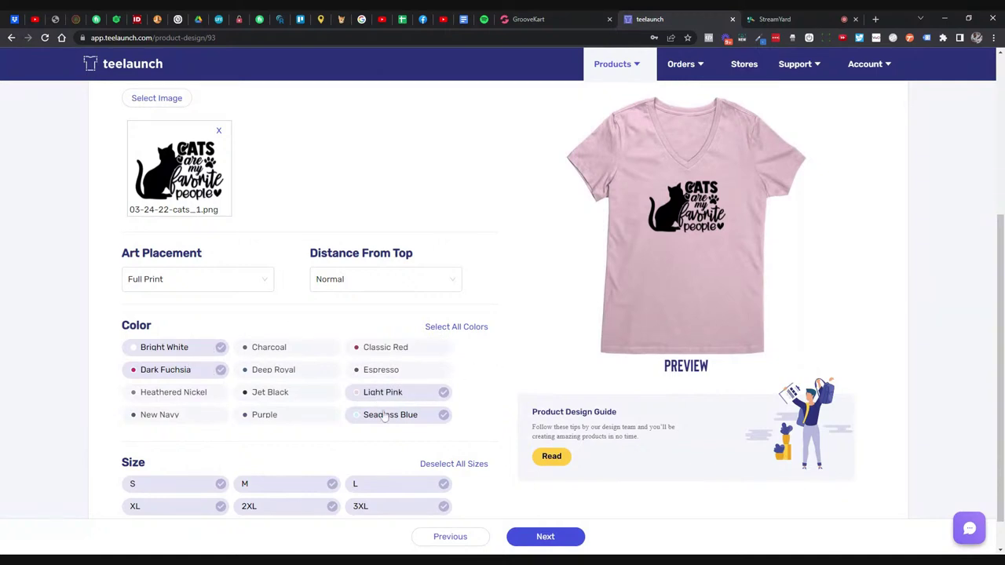
left_click(387, 377)
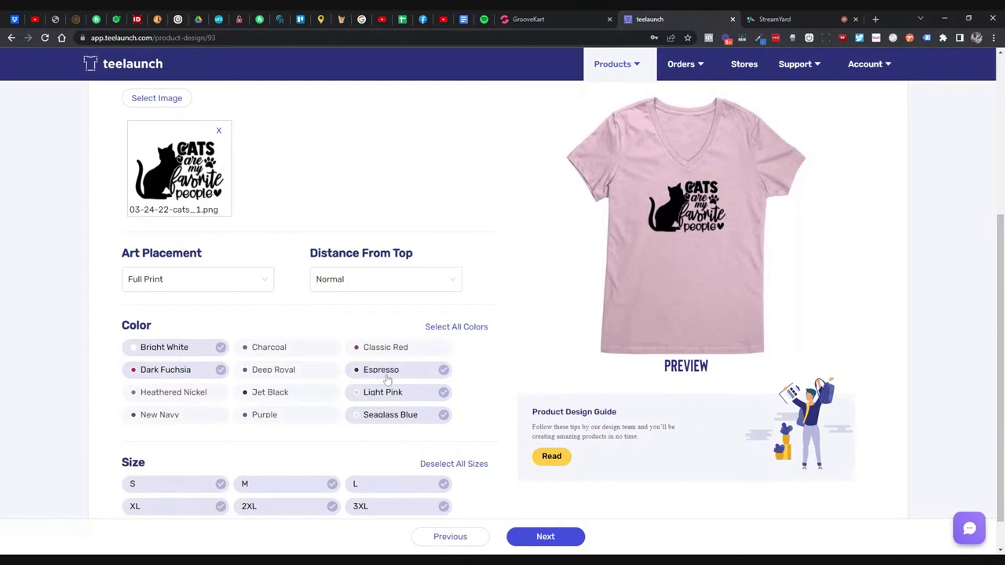
left_click(387, 377)
left_click(392, 347)
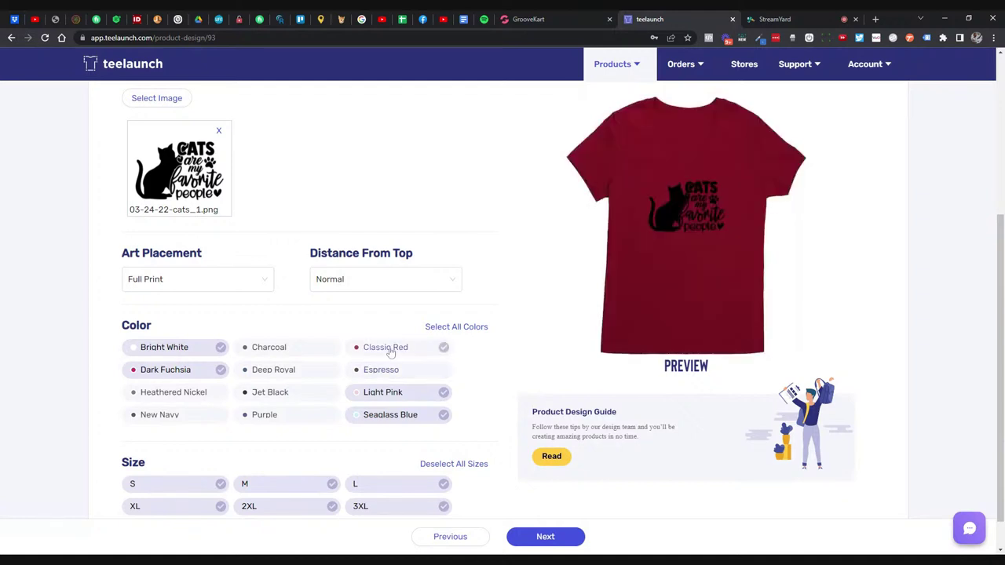
left_click(391, 347)
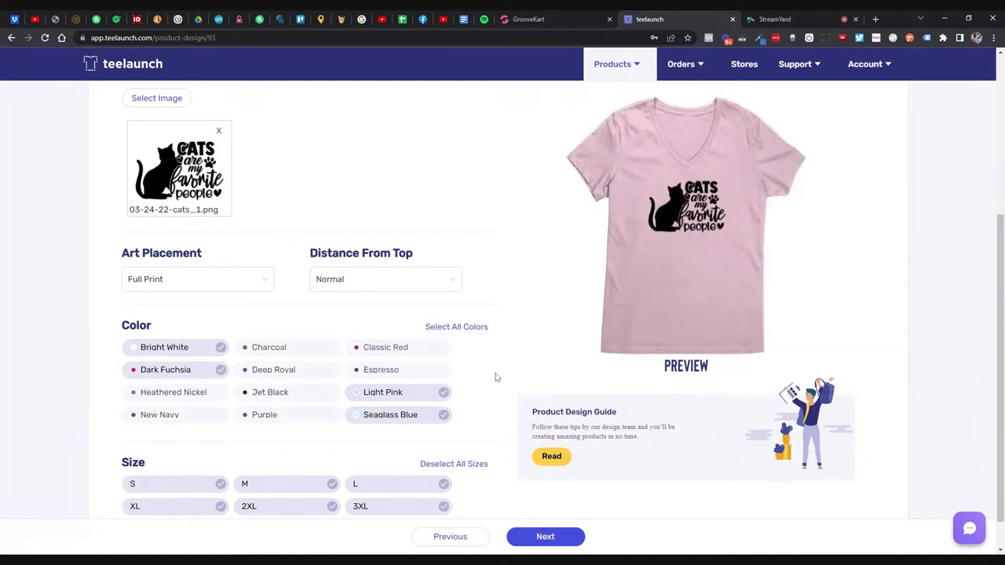
Reset colours with Select/Deselect All, then pick Bright White, Dark Fuchsia, Light Pink and Seaglass Blue
scroll(488, 376, "down", 1)
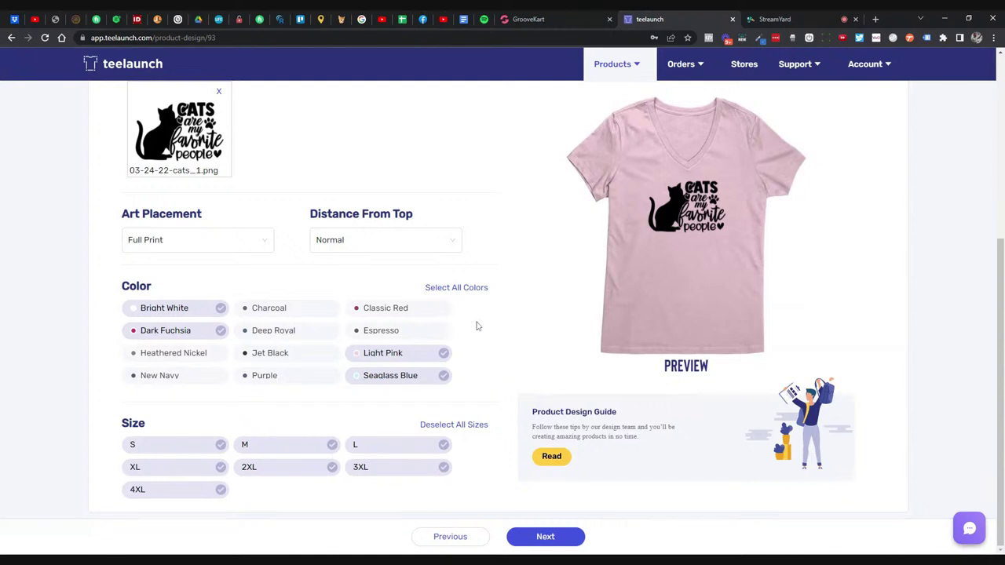
left_click(461, 289)
left_click(460, 288)
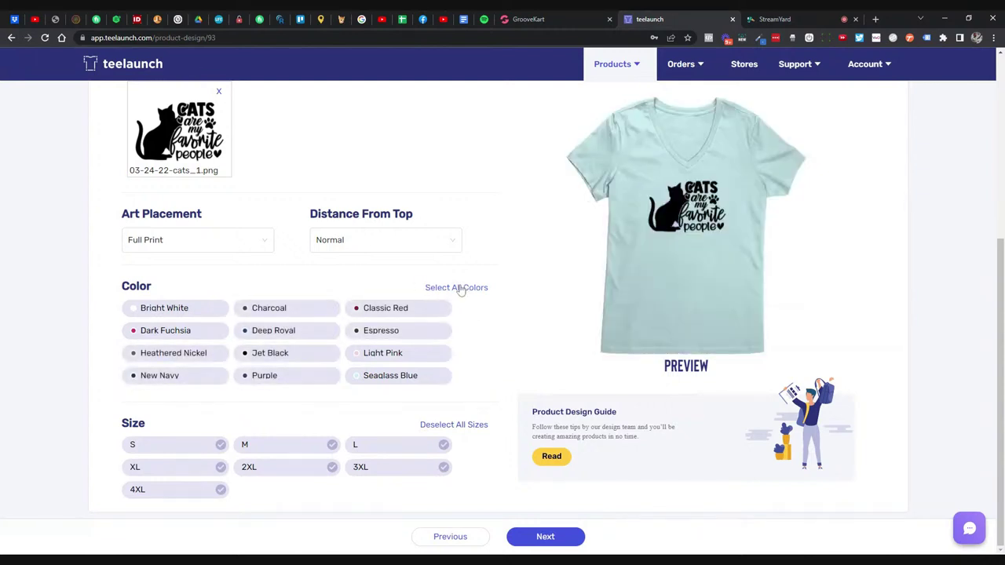
left_click(460, 288)
left_click(461, 288)
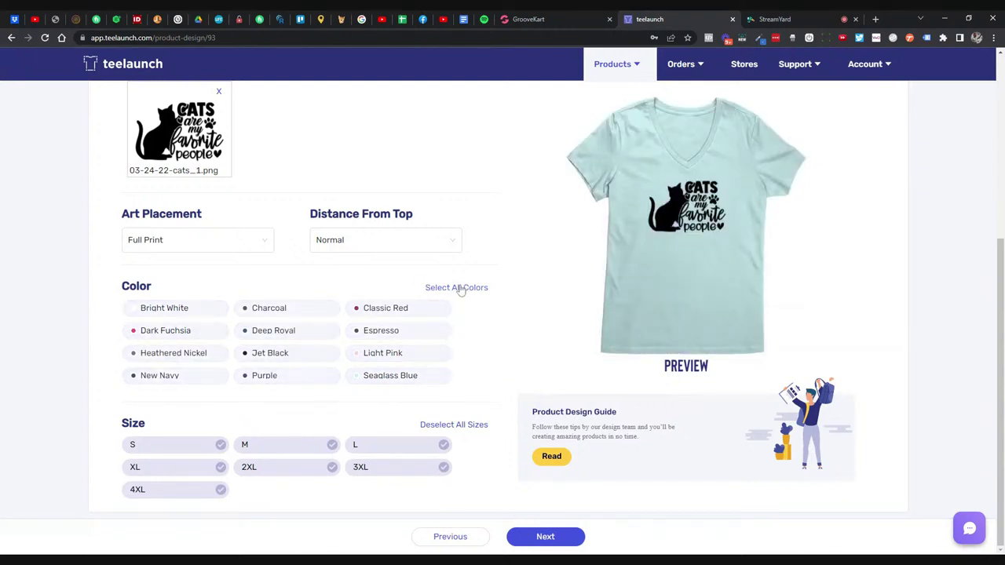
left_click(173, 309)
left_click(195, 336)
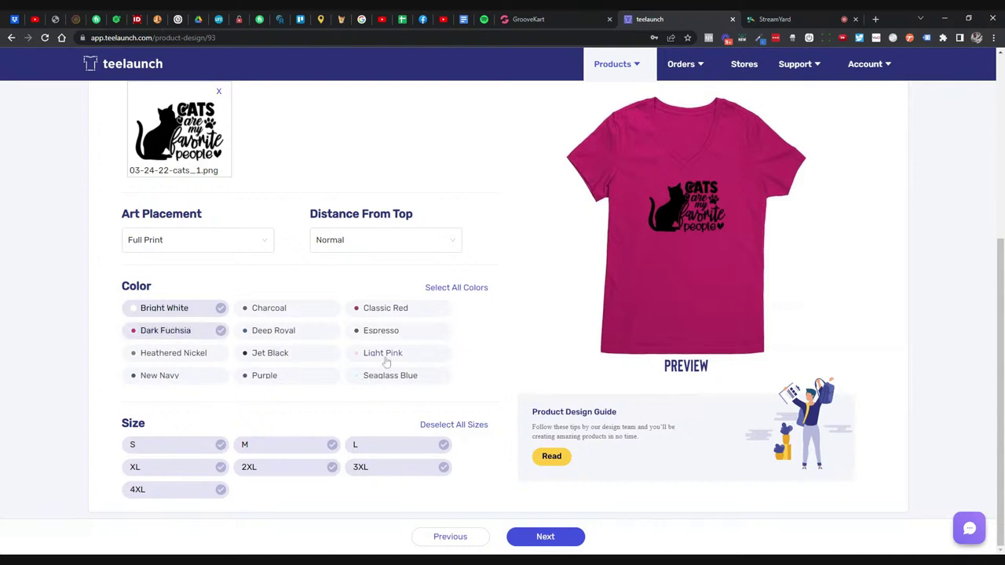
left_click(386, 354)
left_click(390, 376)
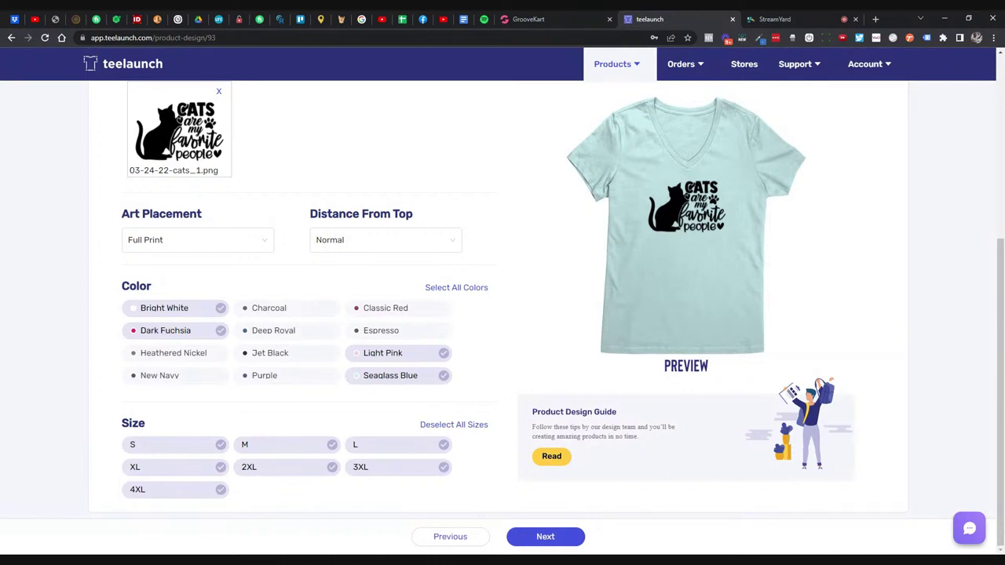
left_click(455, 288)
left_click(456, 288)
left_click(204, 313)
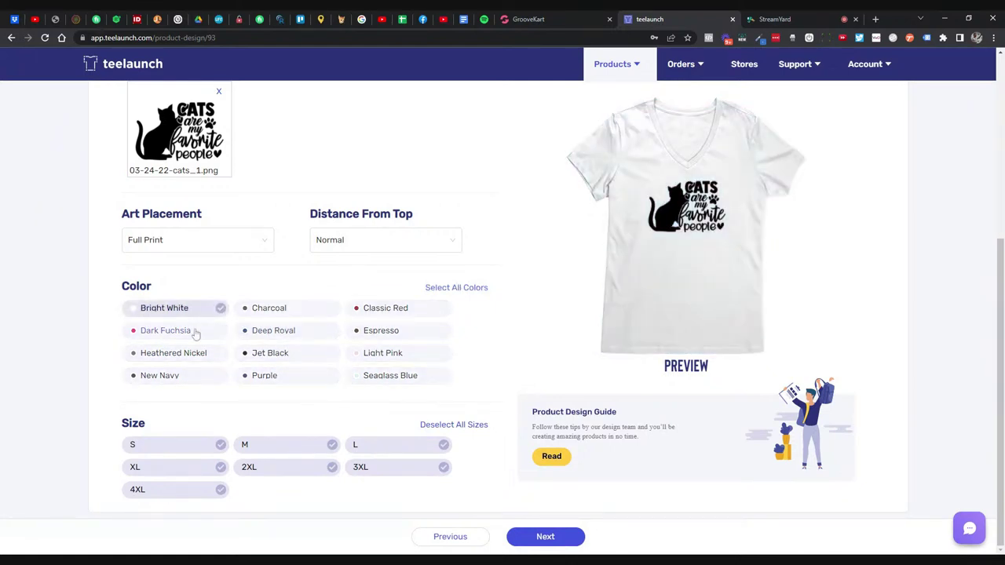
left_click(196, 333)
left_click(362, 379)
left_click(390, 353)
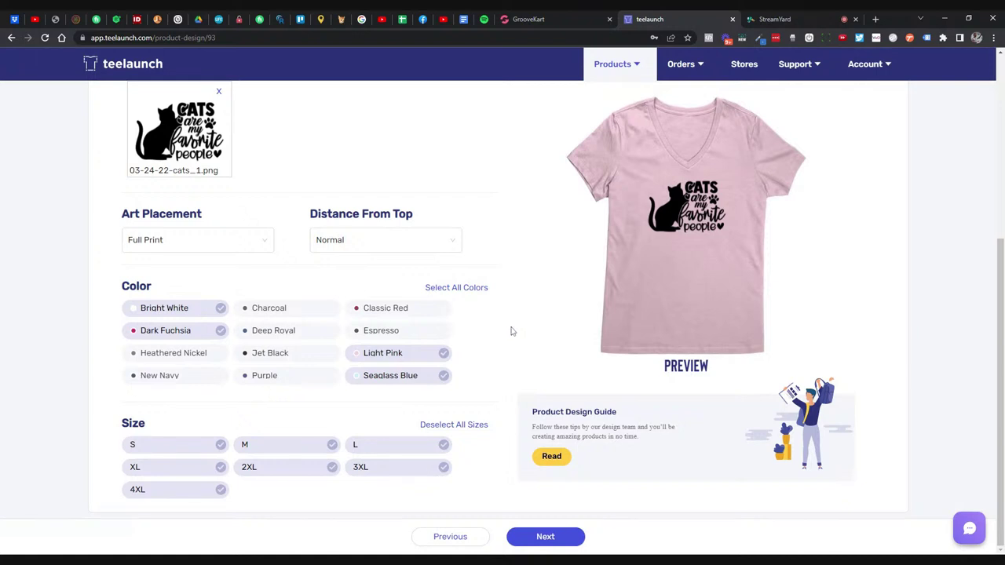
left_click(384, 376)
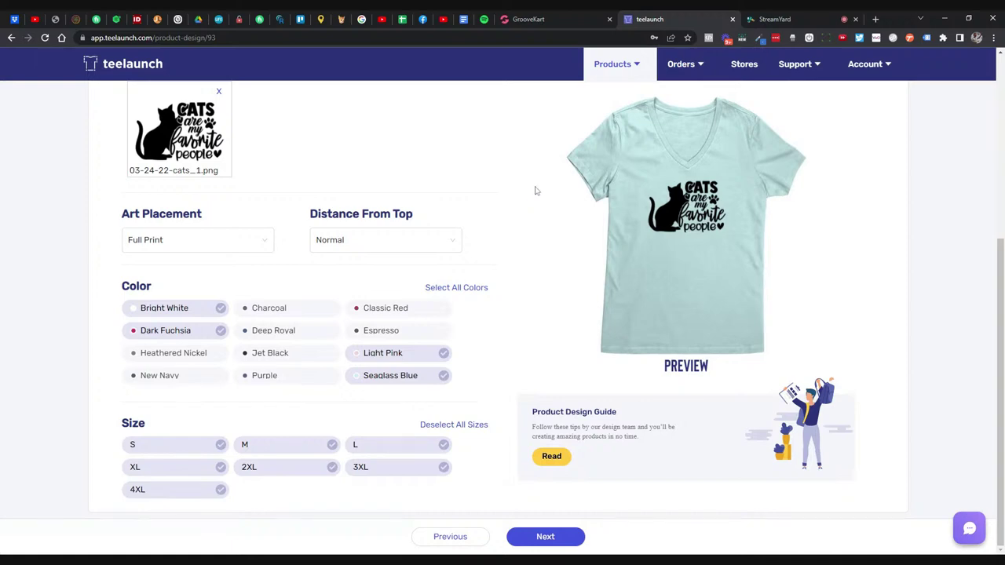
scroll(534, 192, "up", 5)
scroll(534, 190, "down", 4)
Go to product details and mistakenly apply a 2.95 bulk price to all variants
left_click(537, 537)
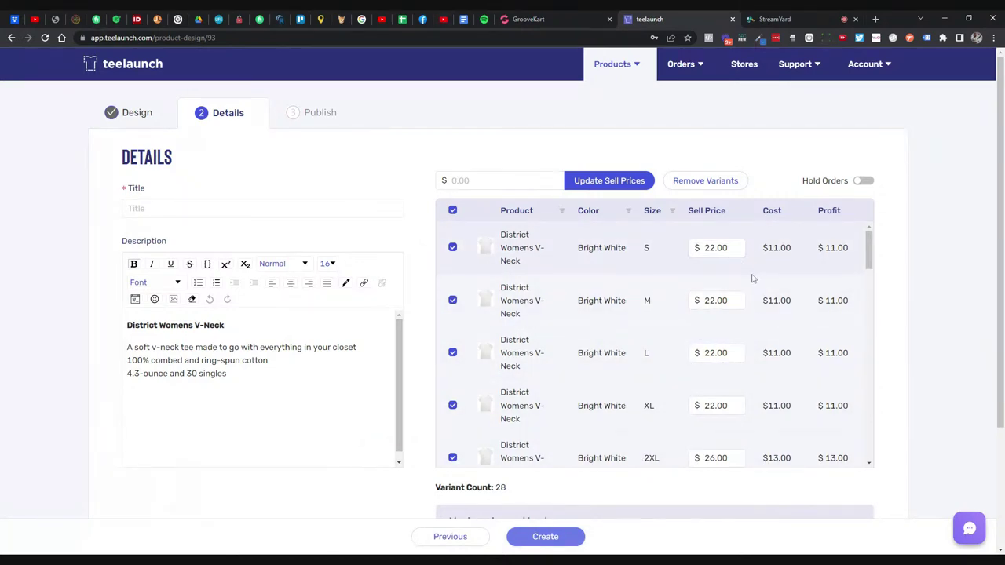
left_click(549, 180)
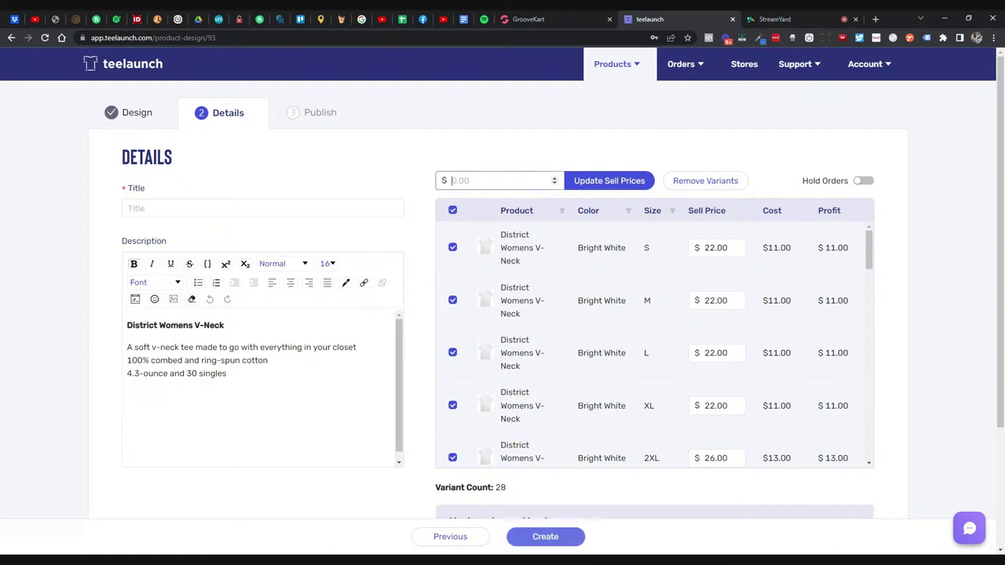
type("2.95")
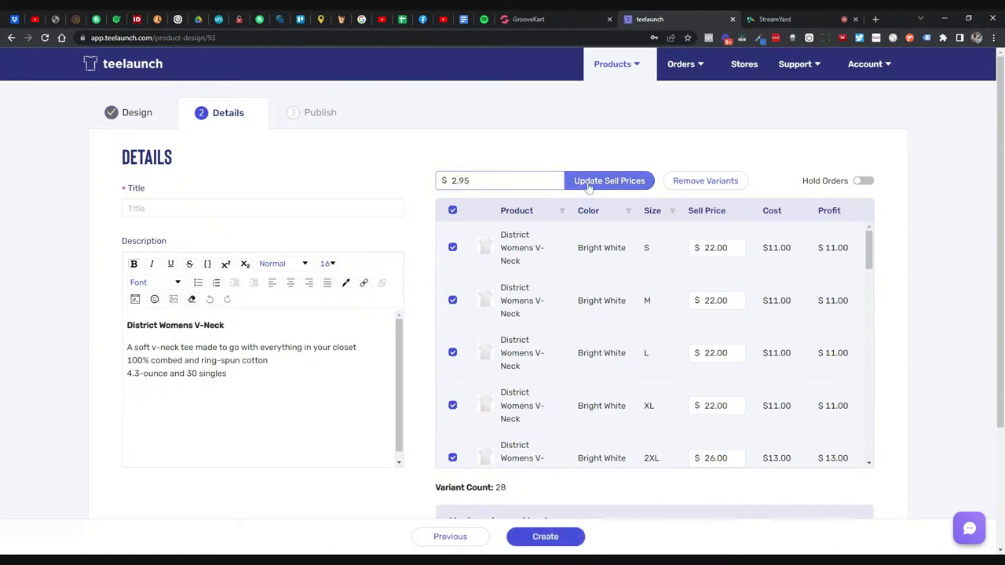
left_click(588, 184)
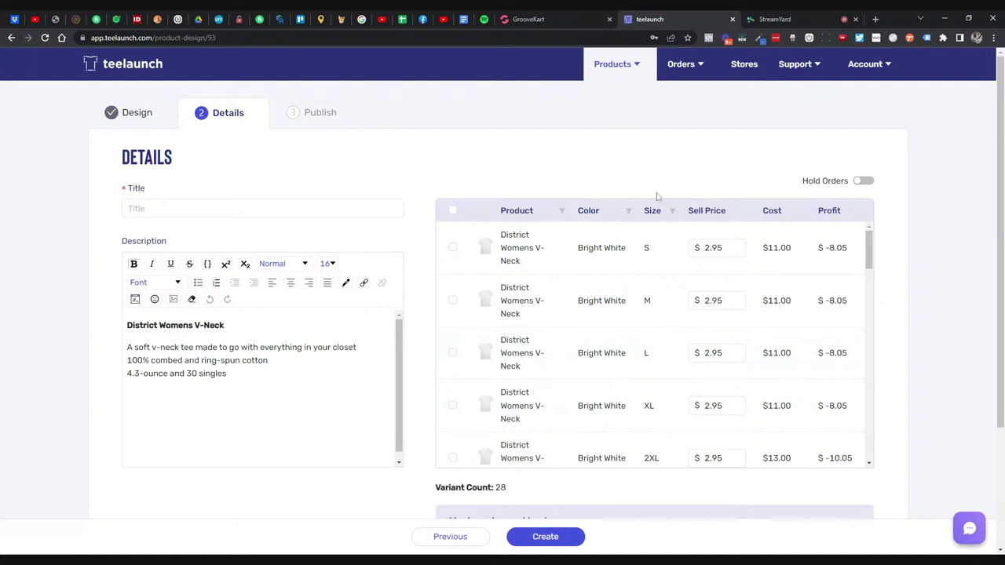
Correct the bulk sell price to 22.95 for every V-neck variant and check the profits
left_click(452, 210)
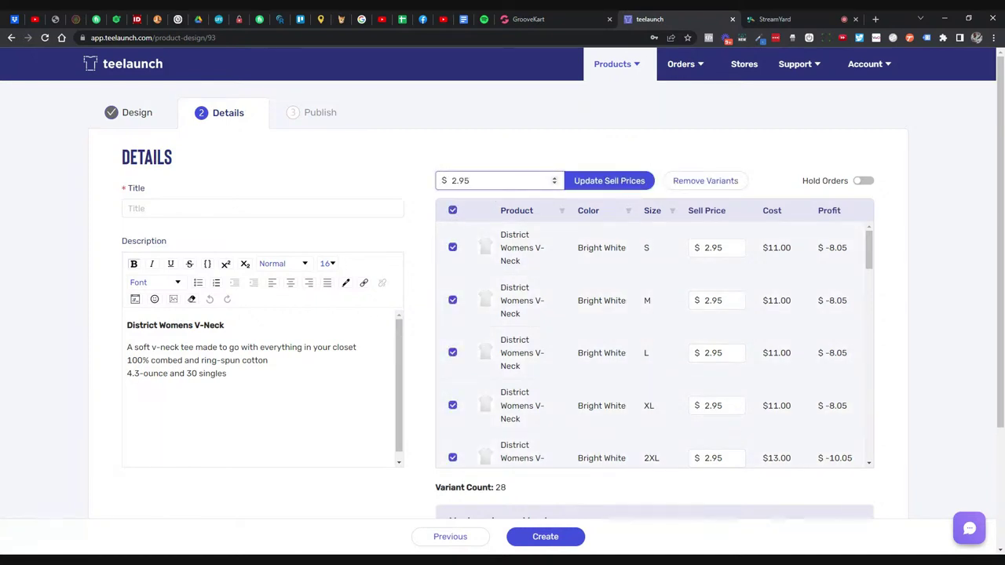
key("shift+Left")
key("shift+Left")
key("shift+Left")
key("shift+Left")
type("22.95")
left_click(595, 181)
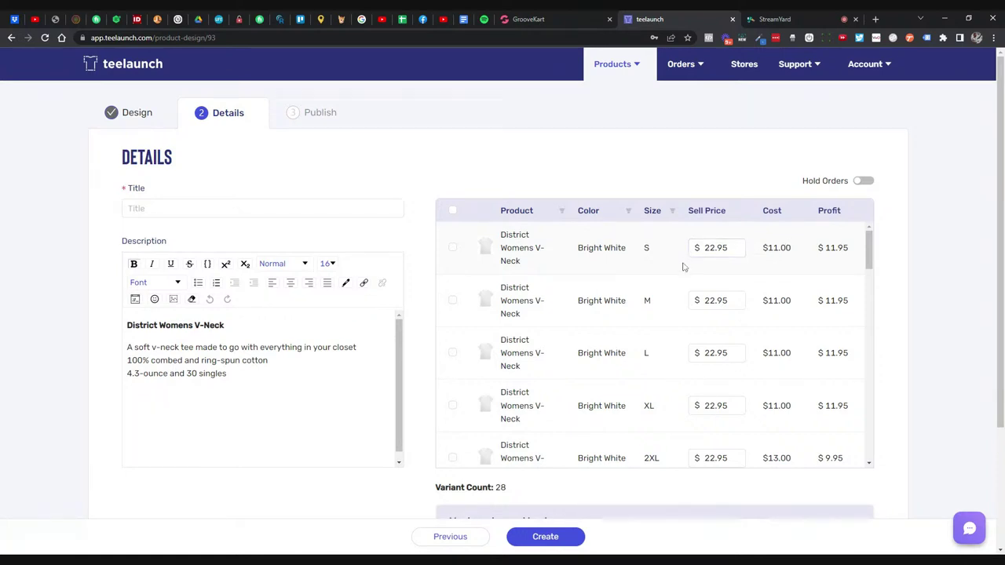
scroll(691, 264, "down", 2)
scroll(691, 264, "up", 2)
scroll(412, 256, "down", 2)
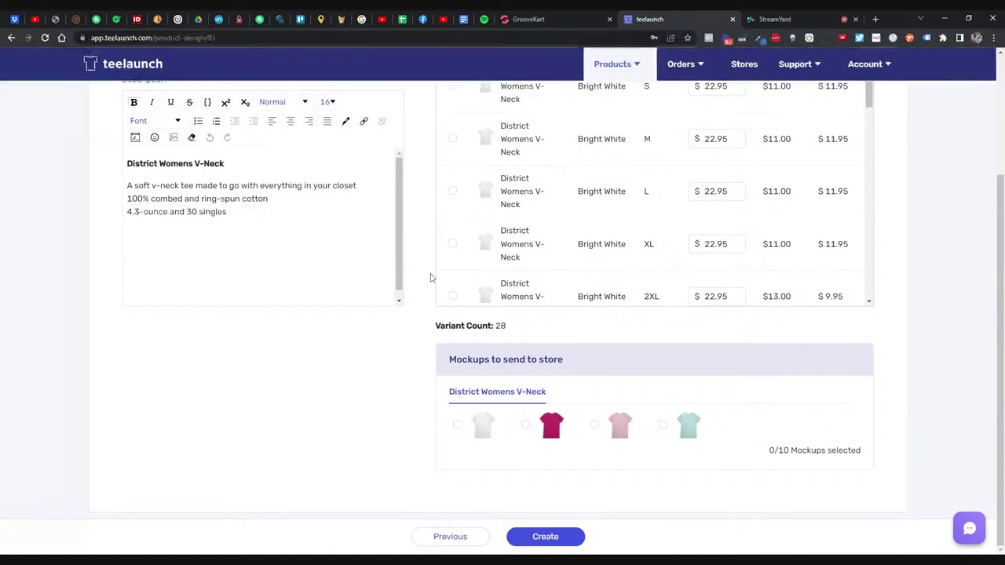
scroll(430, 277, "up", 2)
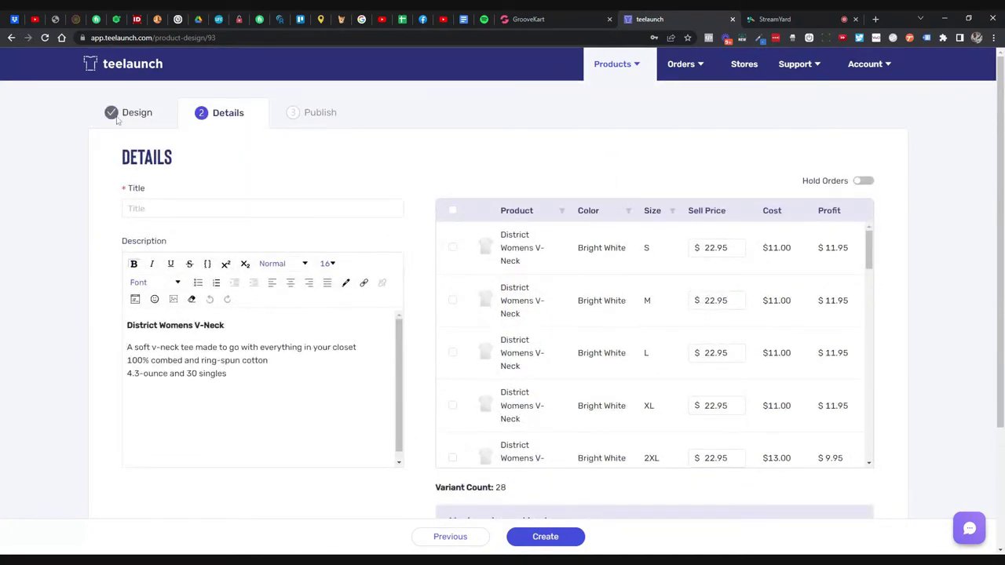
Title the product 'Cats Are My Favorite People Women's V-Neck', copying 'Womens V-Neck' from the description
left_click(214, 209)
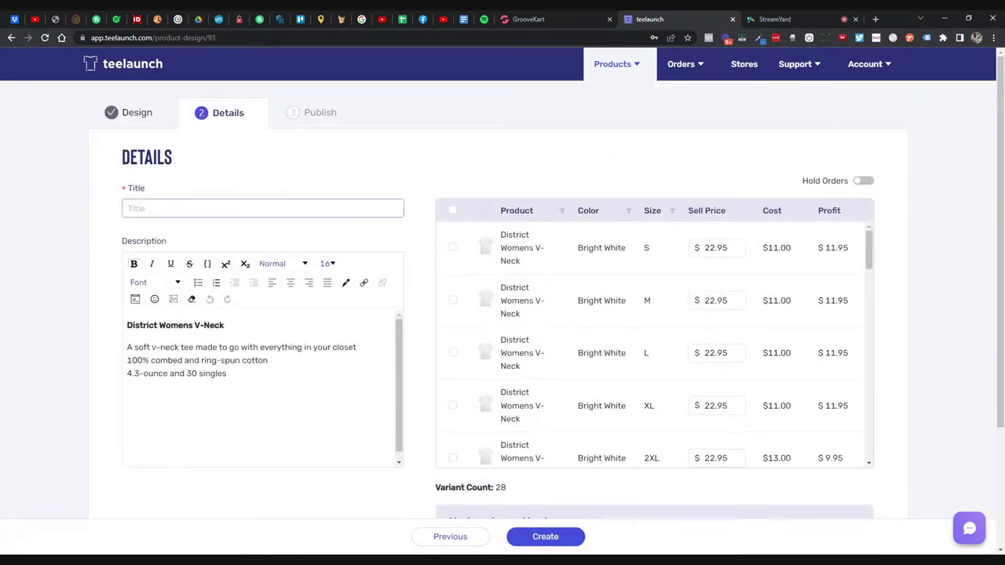
left_click(250, 545)
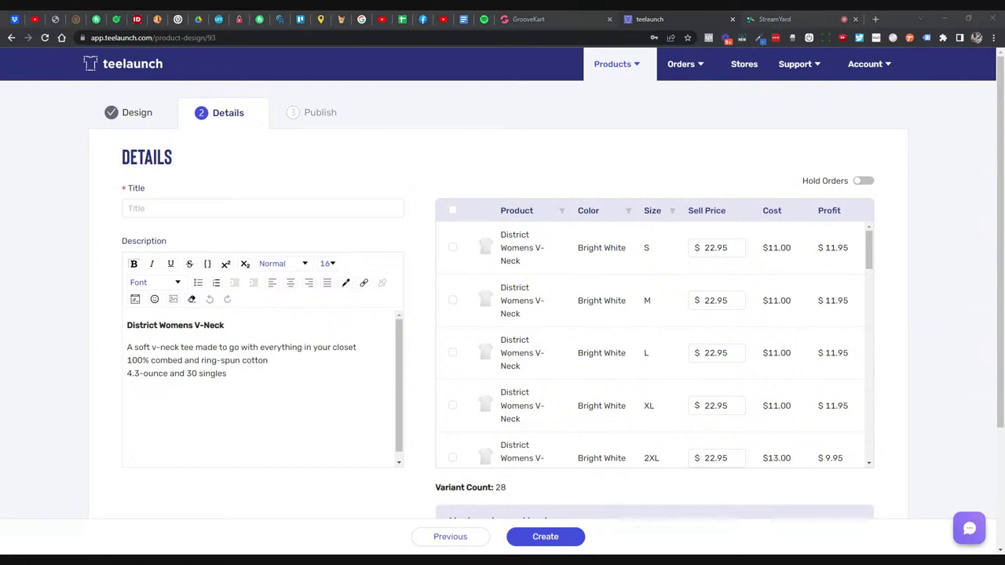
left_click(236, 208)
type("Cats Are My Favorite People")
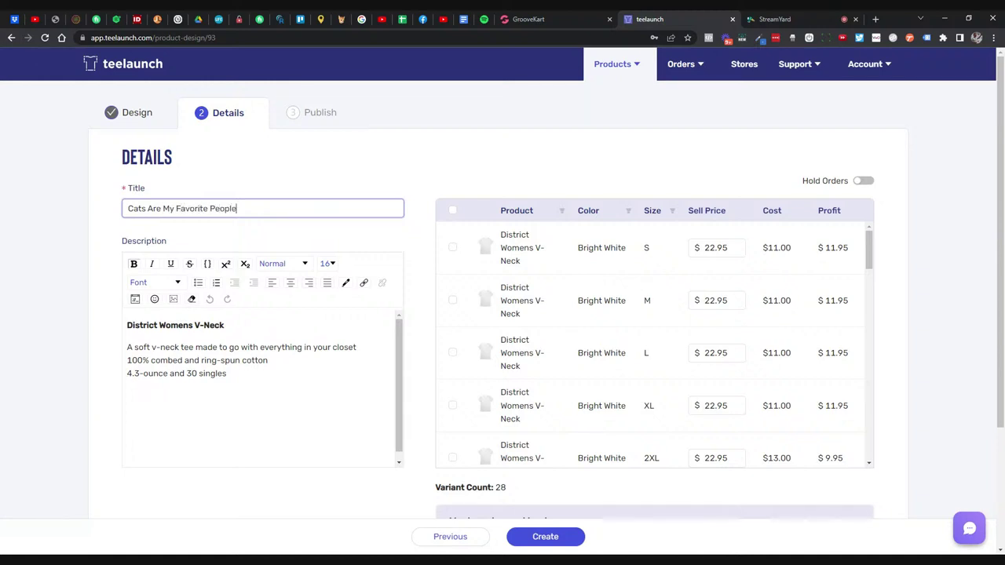
left_click_drag(159, 325, 225, 325)
key("ctrl+c")
left_click(259, 209)
key("ctrl+v")
type("'")
Review the product description, then create the V-neck product
scroll(361, 226, "down", 2)
scroll(259, 267, "down", 1)
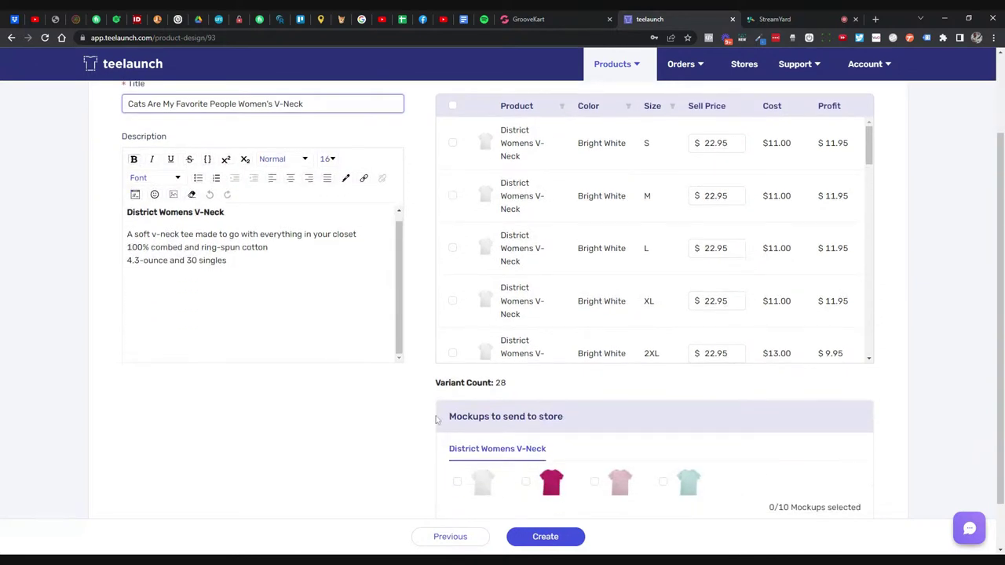
left_click_drag(228, 261, 130, 220)
left_click(267, 255)
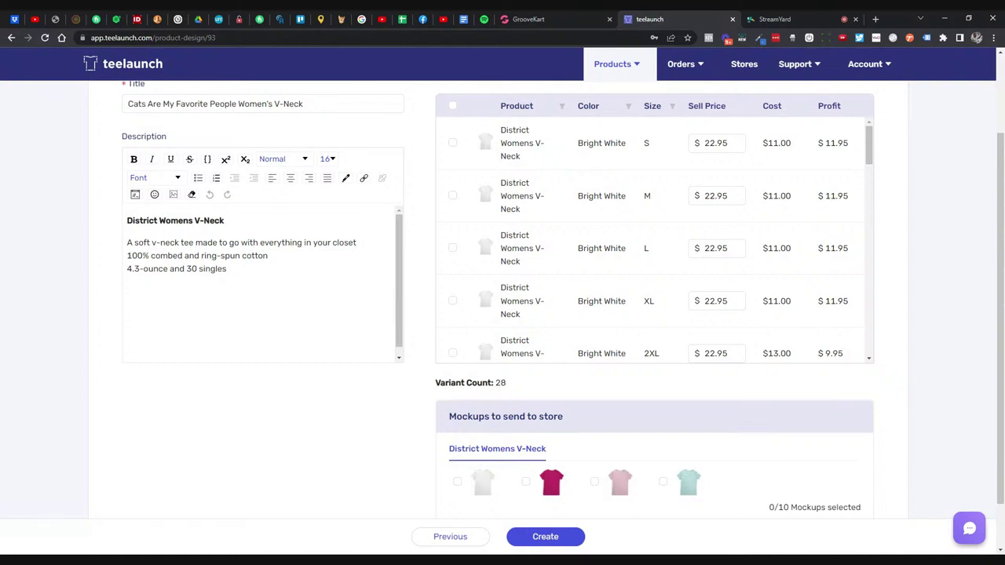
scroll(267, 255, "up", 2)
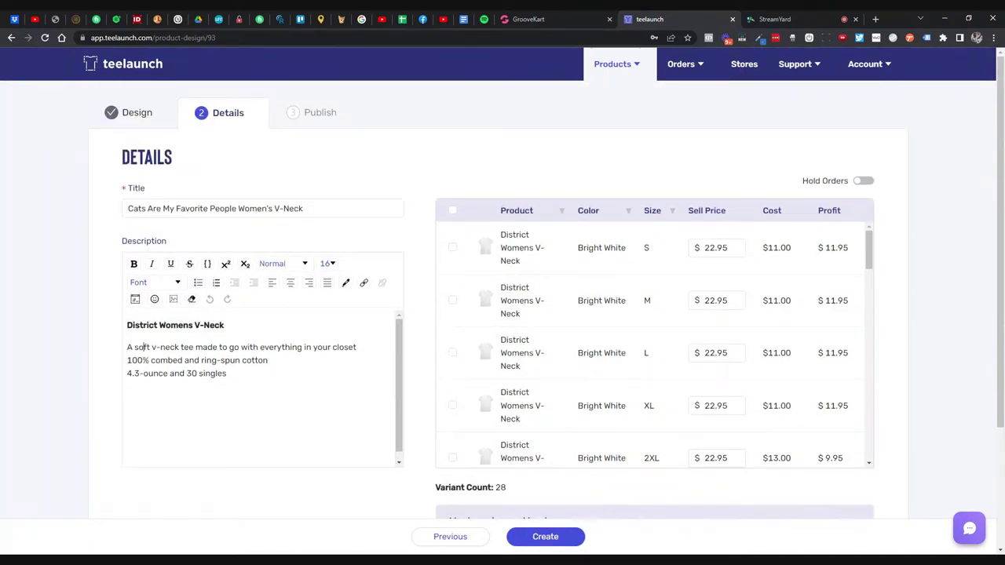
key("ctrl+a")
left_click(227, 374)
scroll(112, 369, "down", 2)
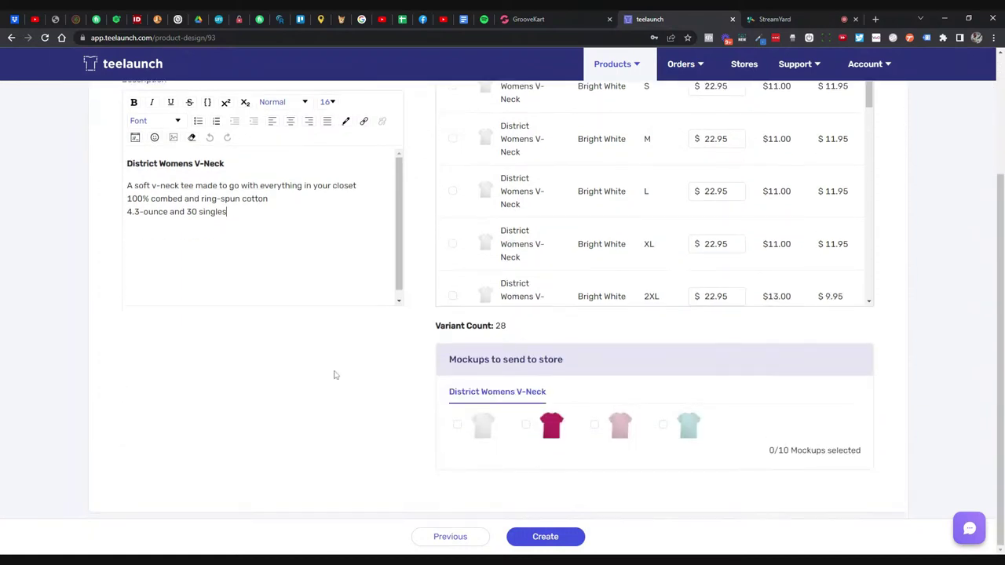
scroll(373, 369, "up", 2)
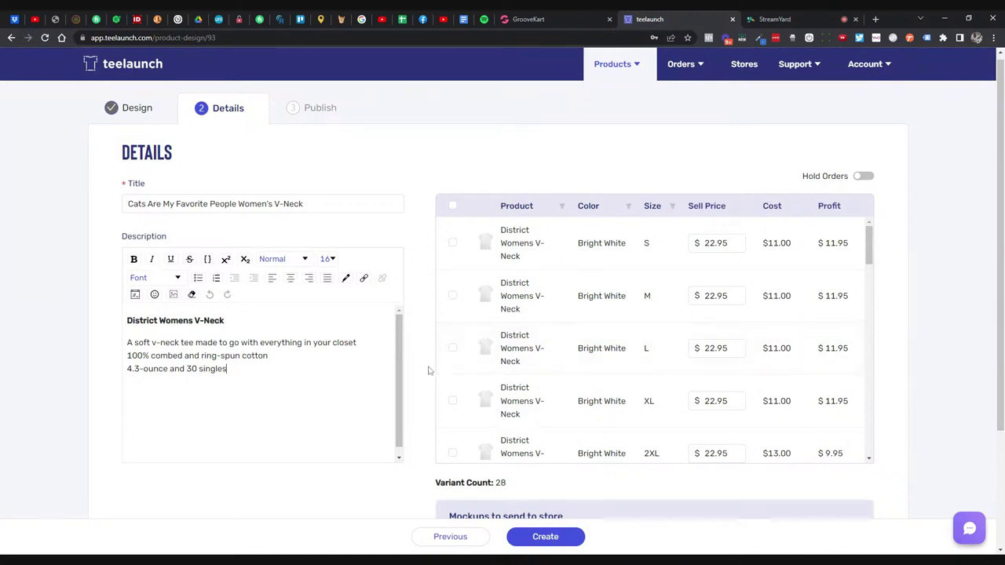
scroll(429, 368, "down", 1)
left_click(527, 540)
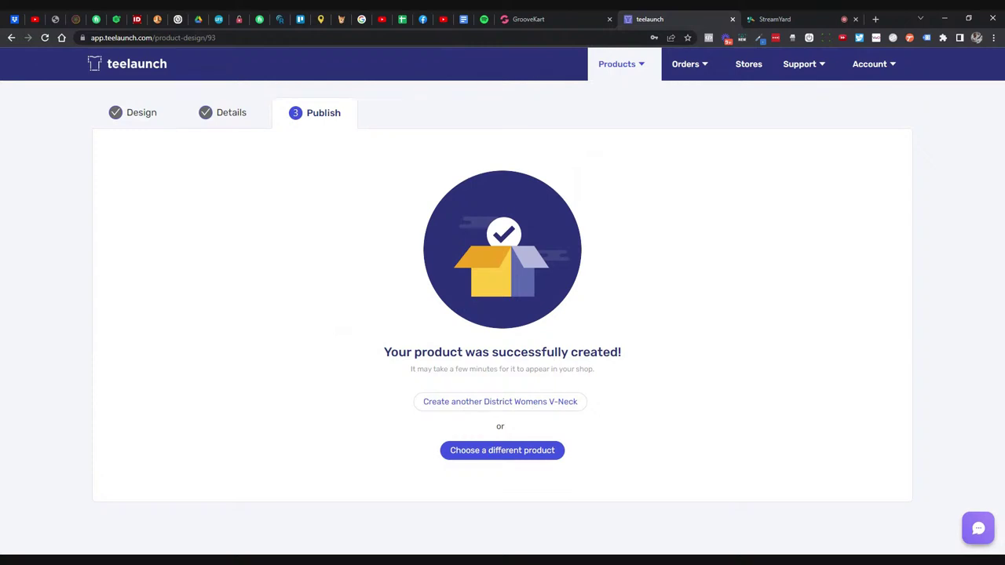
Check Teelaunch's creation confirmation, then return to the GrooveKart admin
left_click(560, 22)
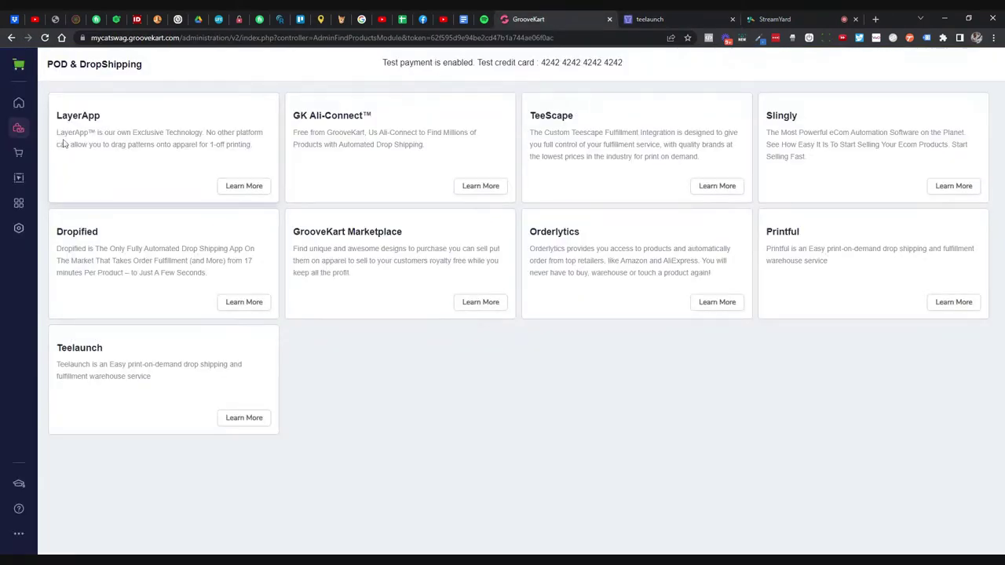
left_click(625, 20)
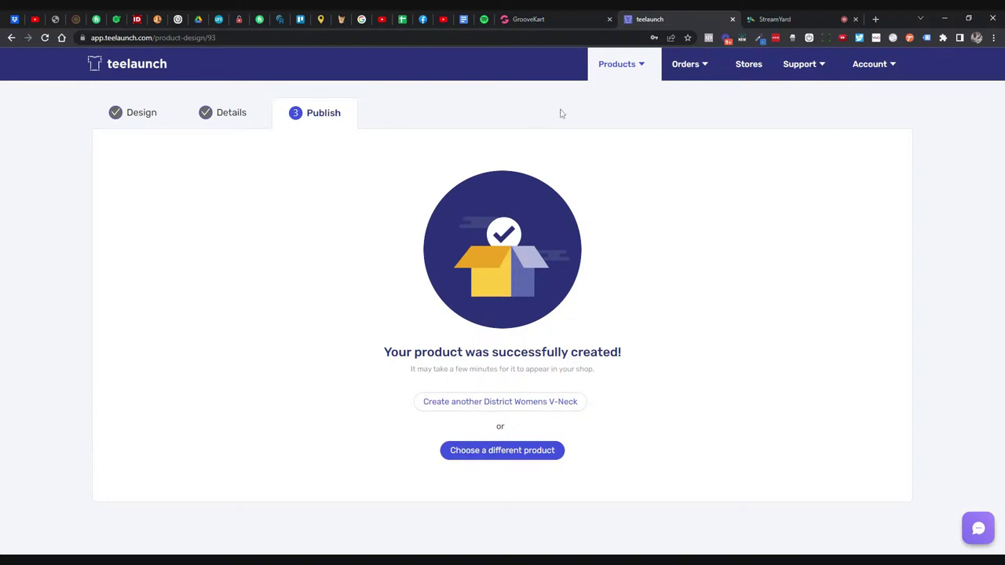
left_click(558, 21)
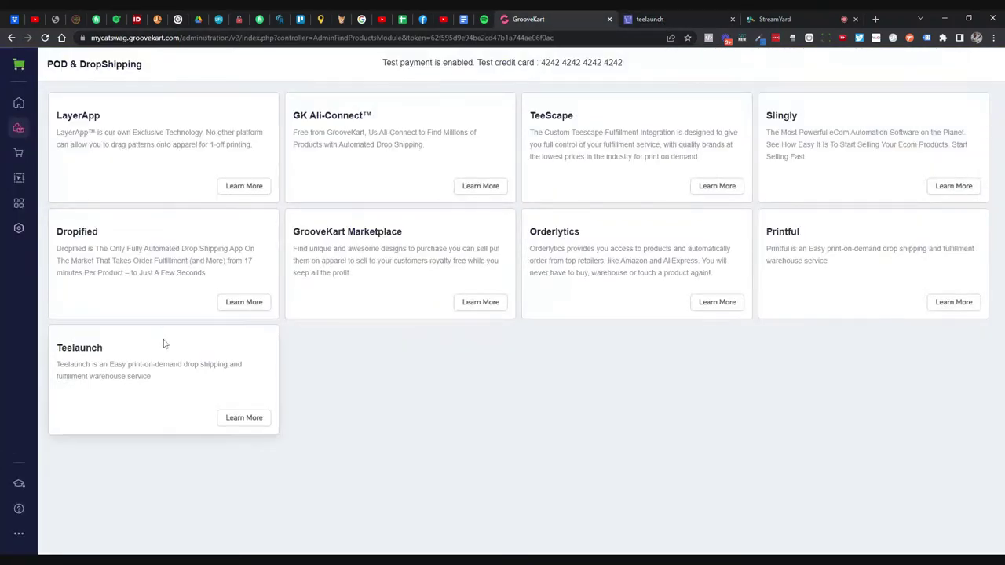
Go through Products > POD & DropShipping > Teelaunch settings to its Products list
left_click(19, 128)
left_click(96, 205)
left_click(244, 418)
left_click(610, 187)
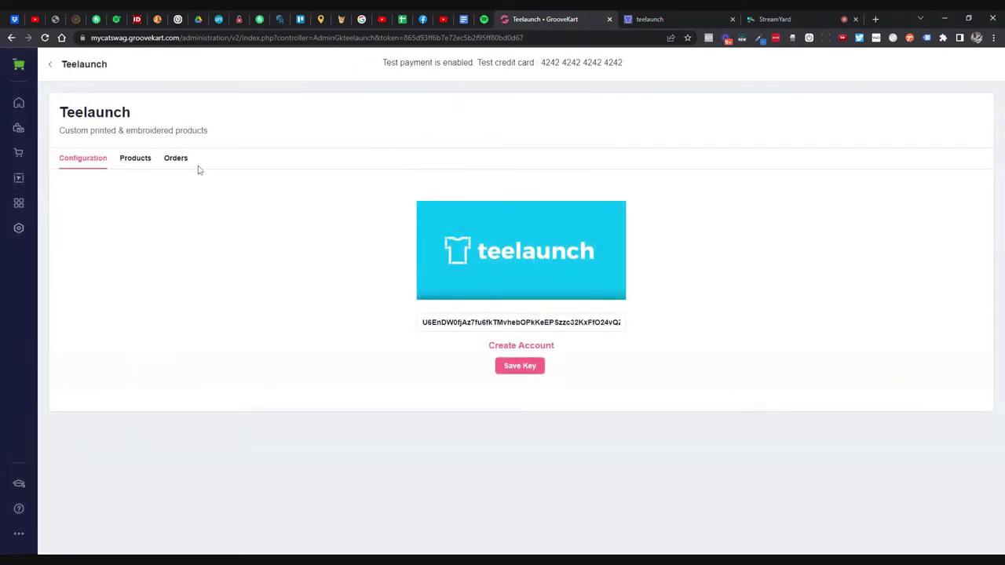
left_click(135, 158)
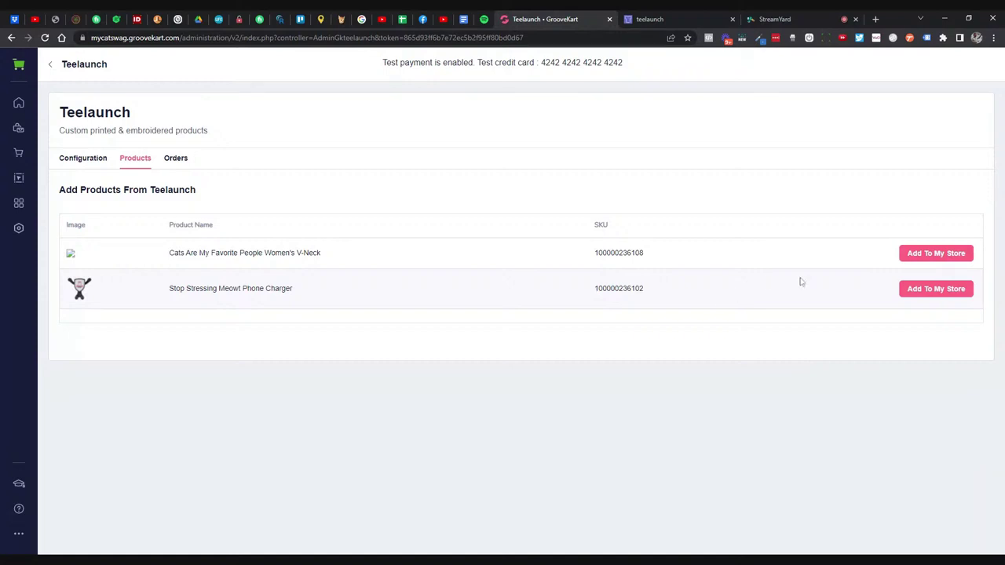
Add the Stop Stressing Meowt Phone Charger to the store, reviewing its title and description
left_click(909, 290)
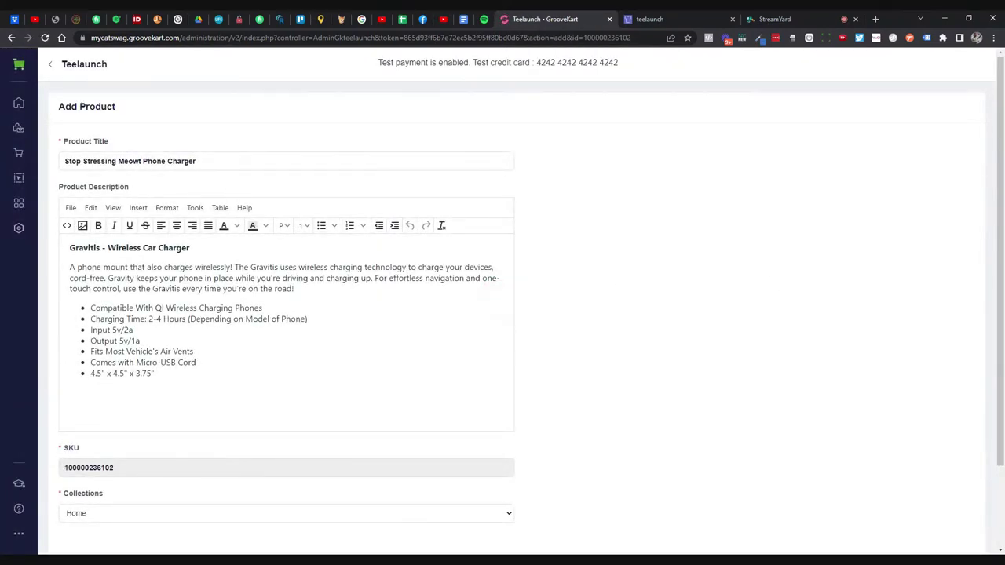
left_click_drag(196, 161, 62, 161)
left_click_drag(154, 373, 69, 248)
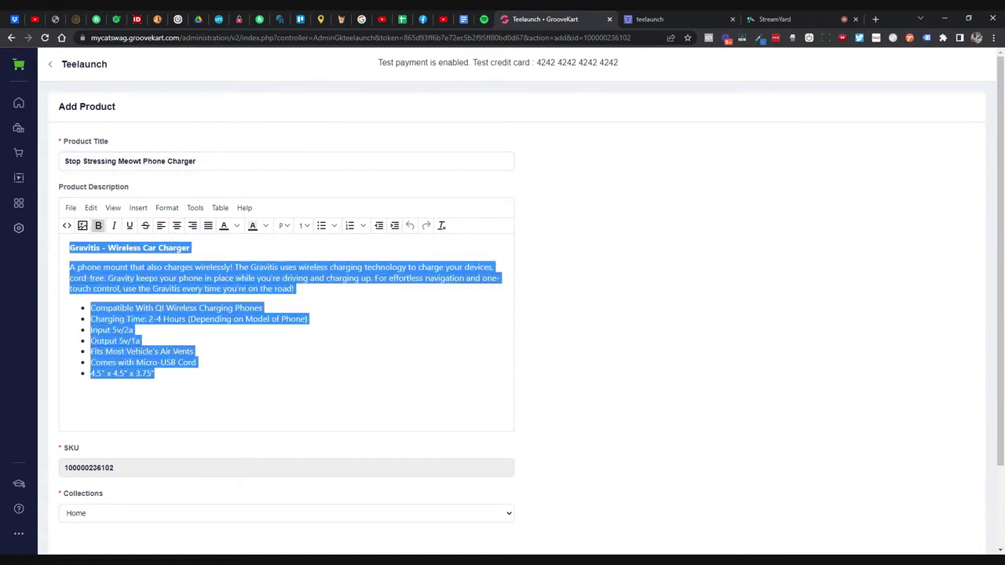
left_click(194, 350)
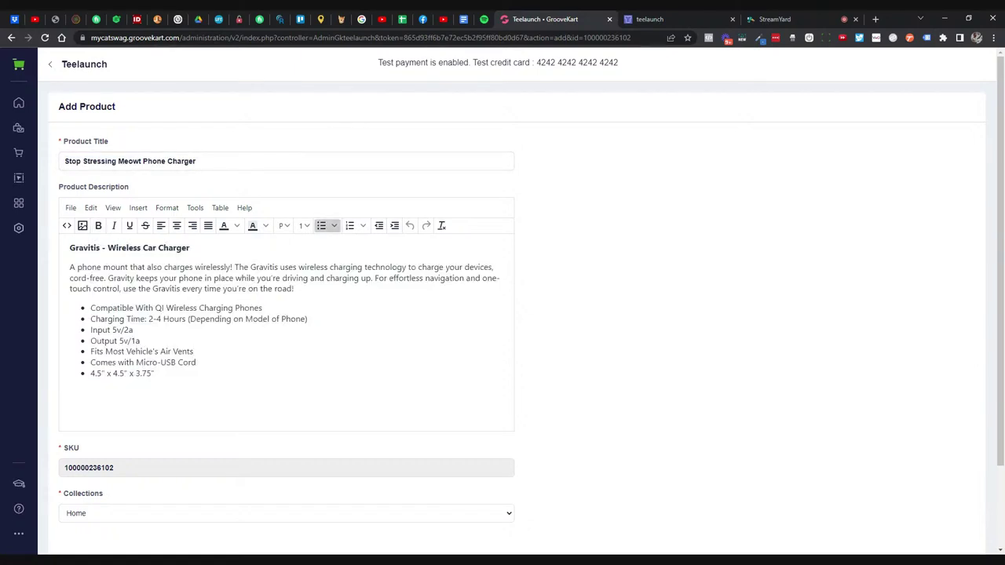
scroll(482, 348, "down", 2)
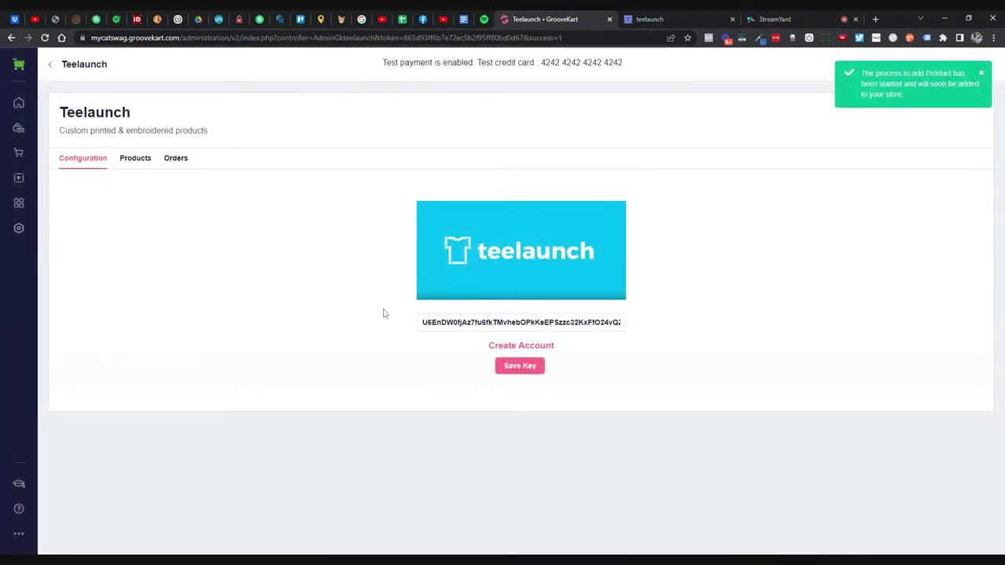
left_click(20, 130)
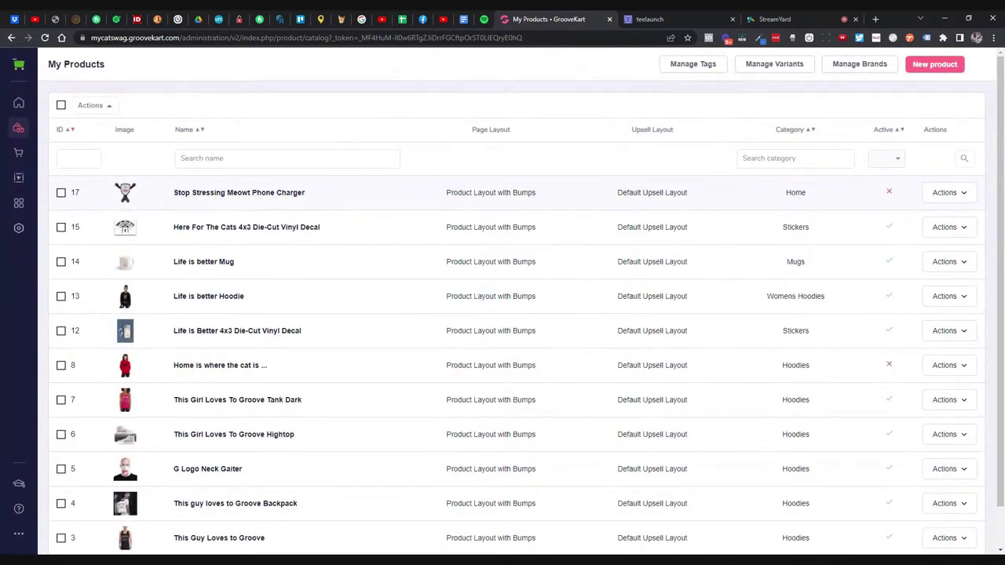
Choose Edit from the Actions menu on row 17, the phone charger
left_click(947, 198)
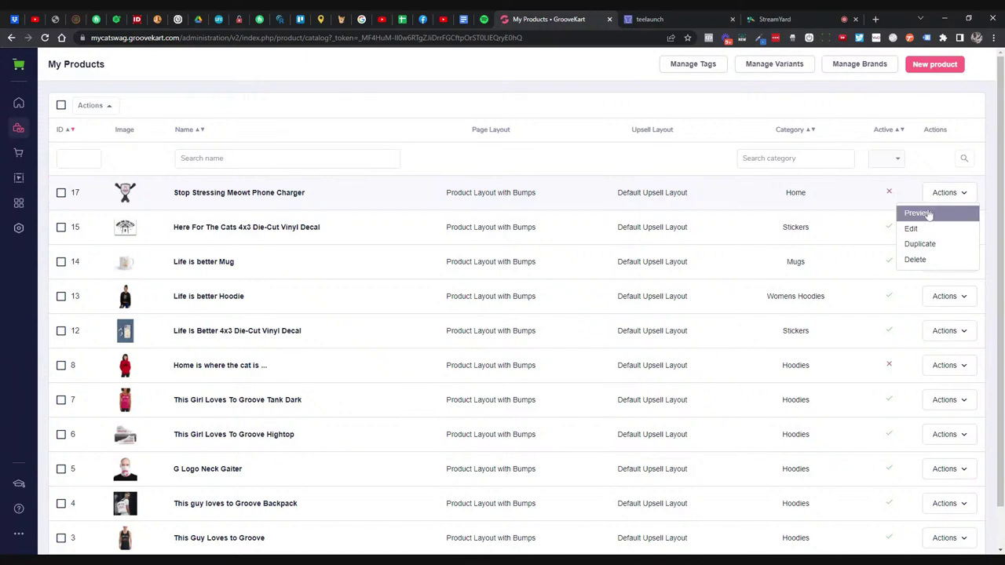
left_click(911, 228)
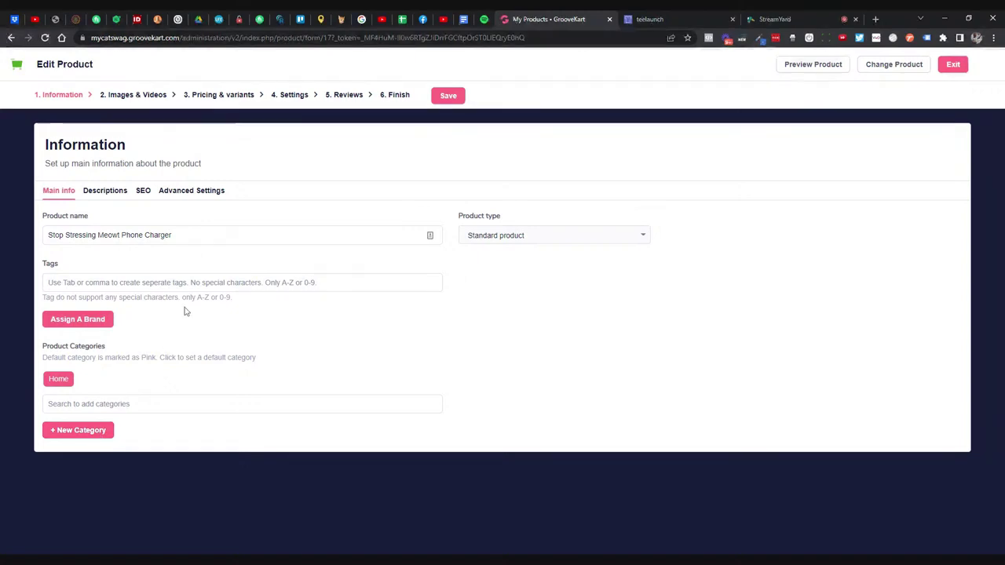
Create an Accessories category and make it the charger's default category
left_click(112, 430)
left_click(132, 487)
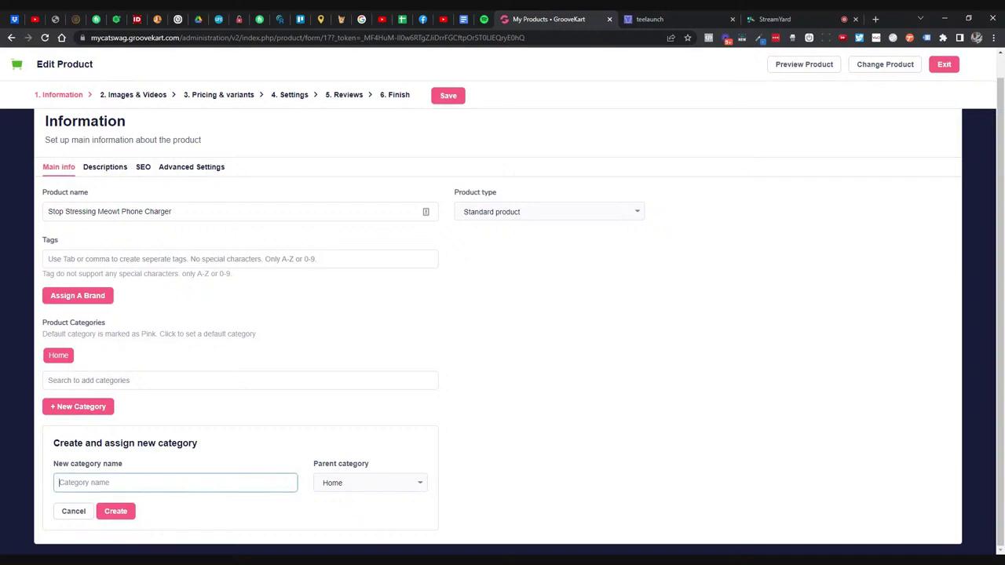
type("Accessories")
left_click(124, 511)
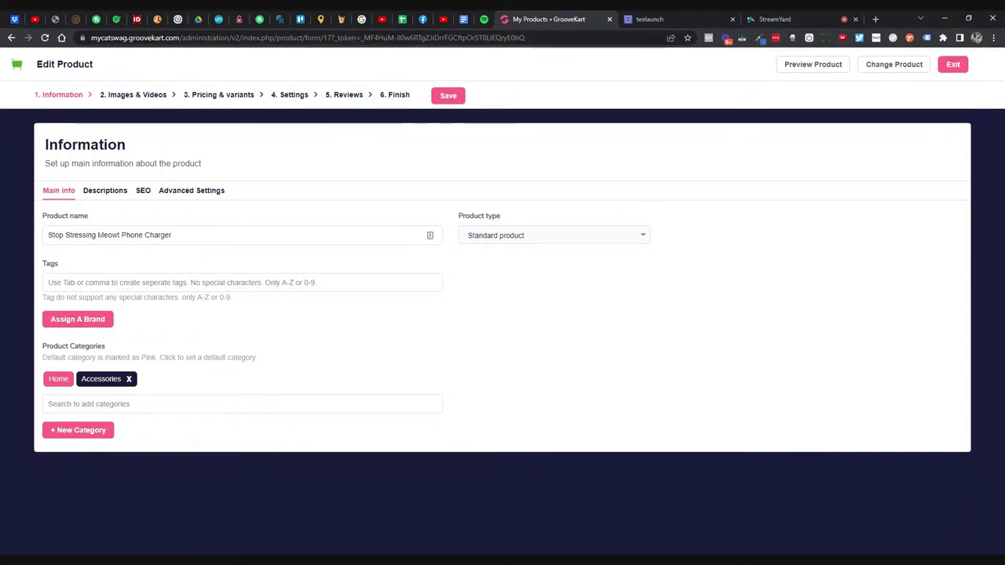
left_click(102, 379)
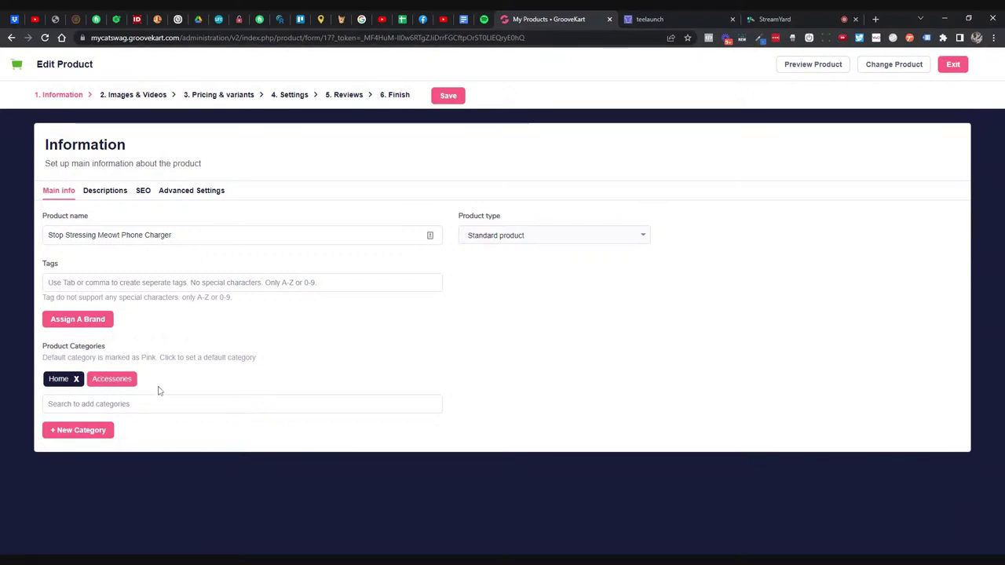
Add the tag phonechargers to the charger, then select the full product name
left_click(137, 282)
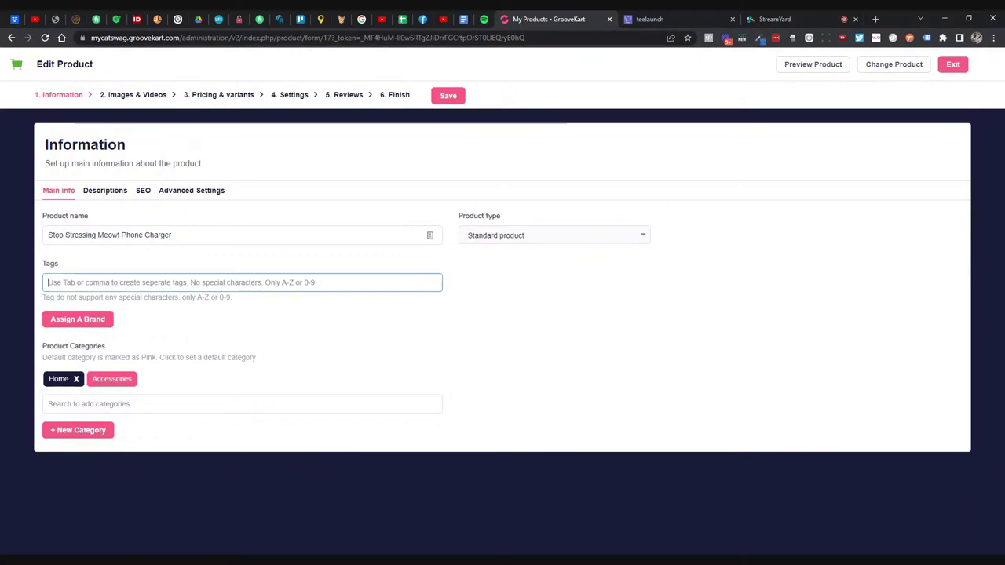
type("charg")
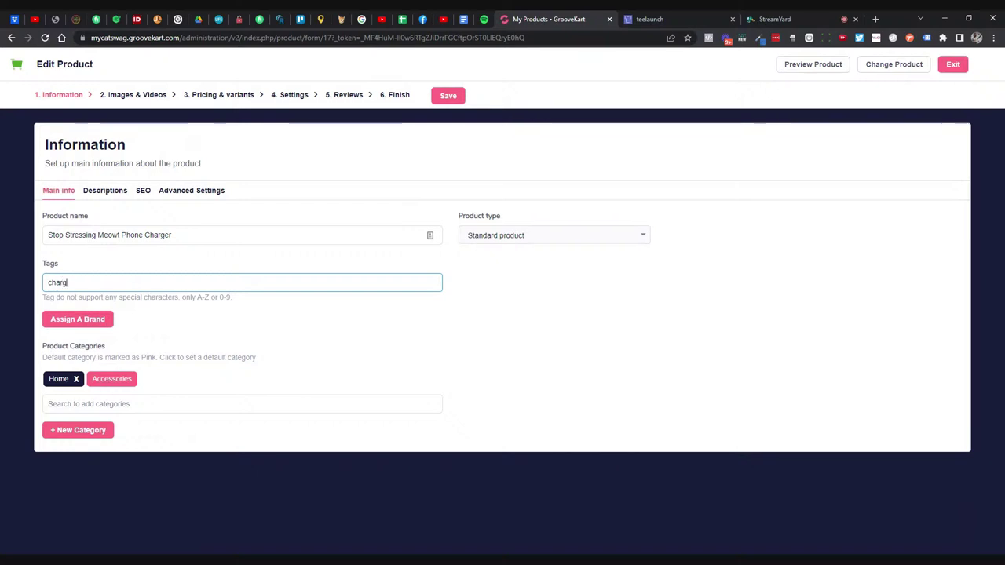
type("ersphone")
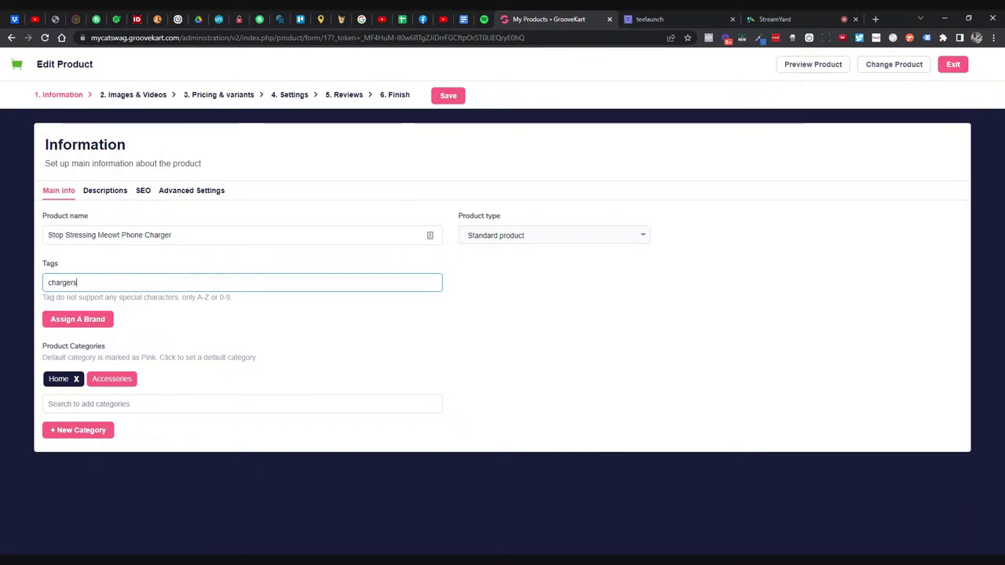
key("BackSpace")
key("BackSpace")
key("BackSpace")
key("BackSpace")
key("BackSpace")
key("BackSpace")
key("BackSpace")
key("BackSpace")
key("BackSpace")
key("BackSpace")
key("BackSpace")
key("BackSpace")
key("BackSpace")
type("p")
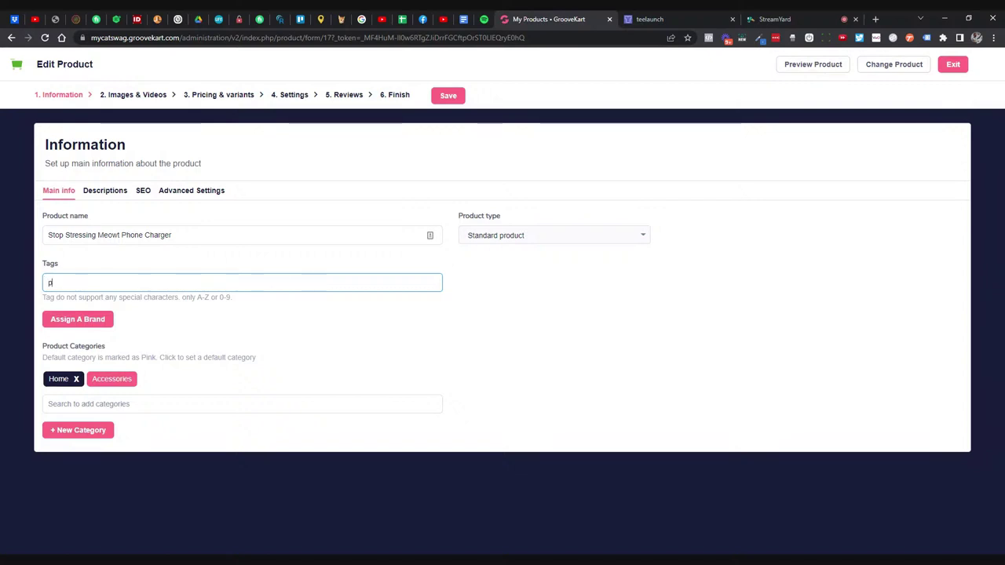
type("honechargers")
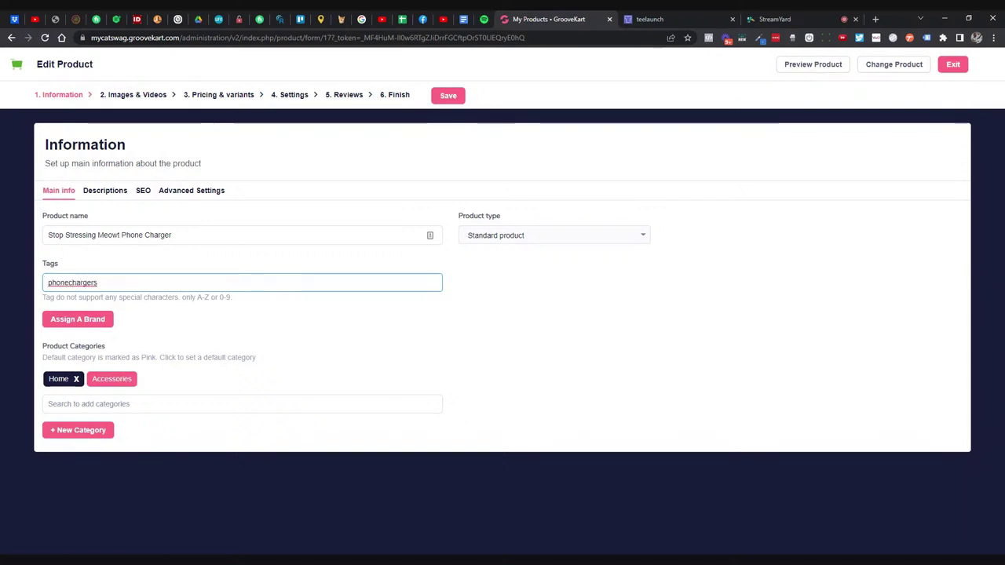
key("Return")
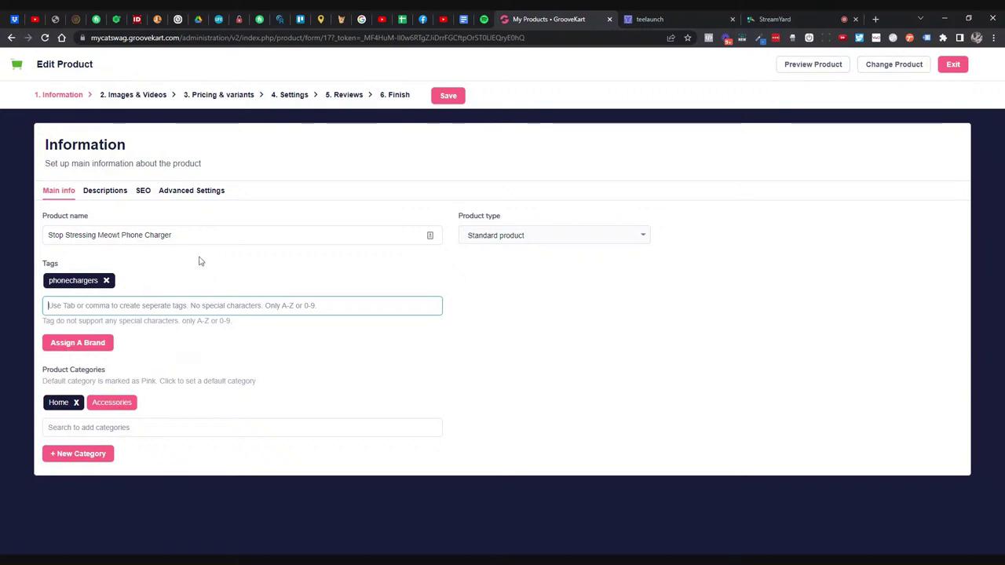
triple_click(79, 232)
key("ctrl+c")
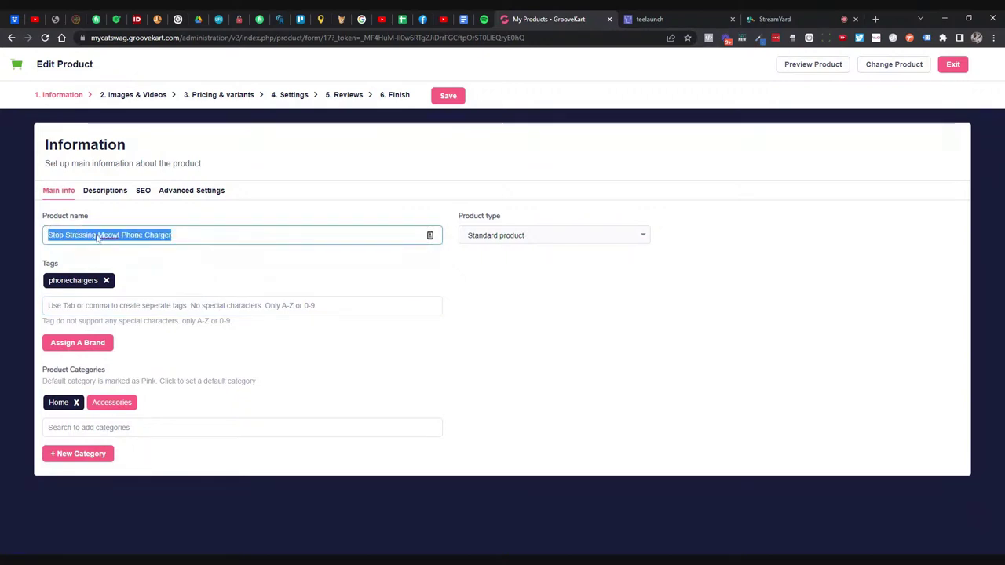
Paste the product name Stop Stressing Meowt Phone Charger into the SEO Og: Title
left_click(143, 193)
scroll(145, 196, "down", 2)
left_click(204, 384)
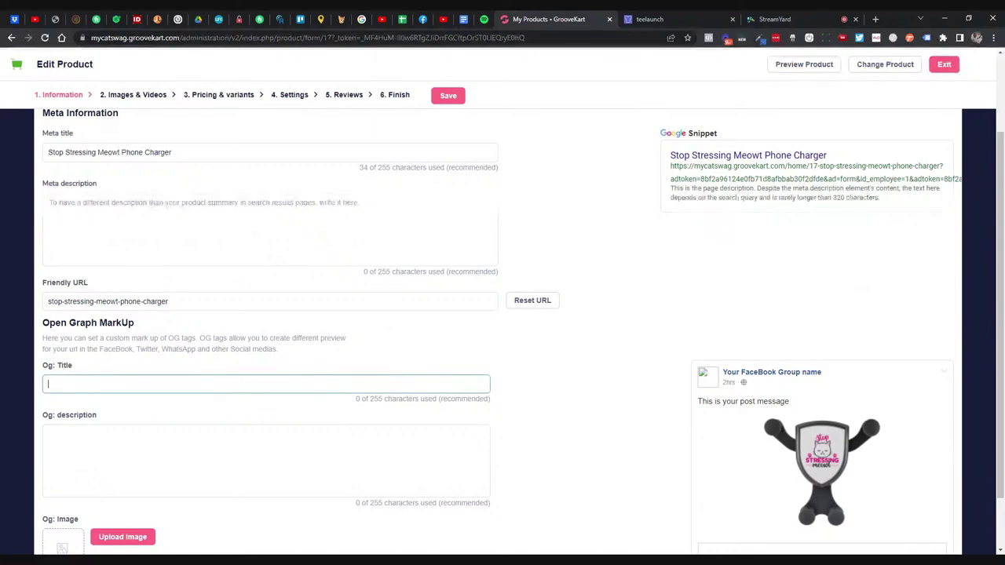
key("ctrl+v")
scroll(204, 335, "up", 1)
scroll(204, 335, "up", 1)
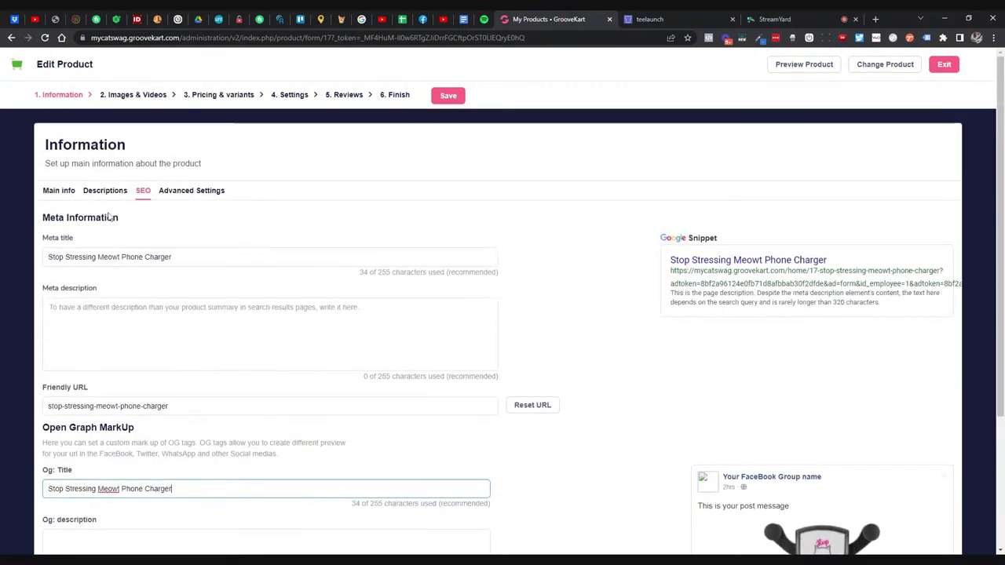
Bring up the Descriptions and select all of the full product description
left_click(105, 193)
scroll(196, 272, "down", 1)
scroll(202, 274, "down", 1)
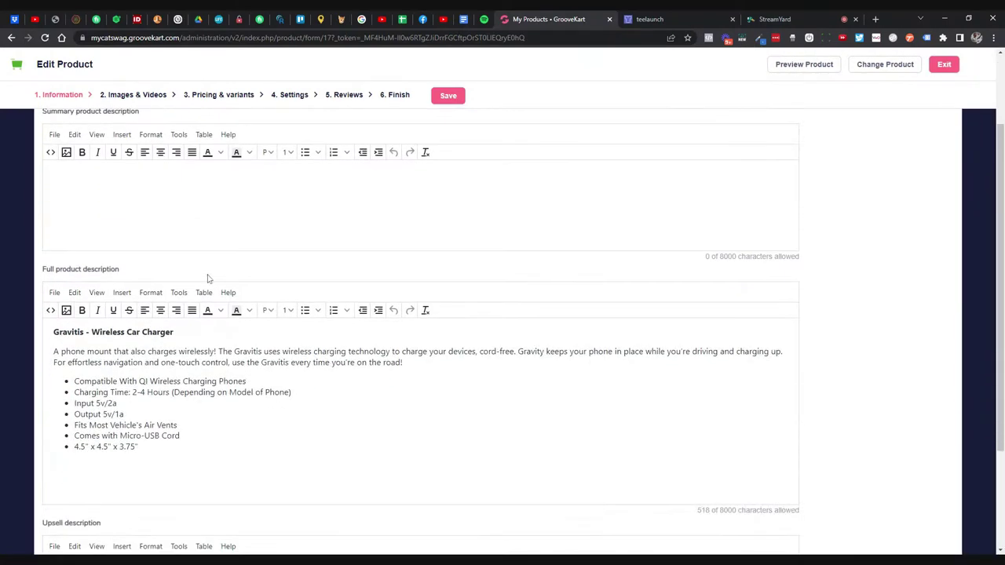
key("ctrl+a")
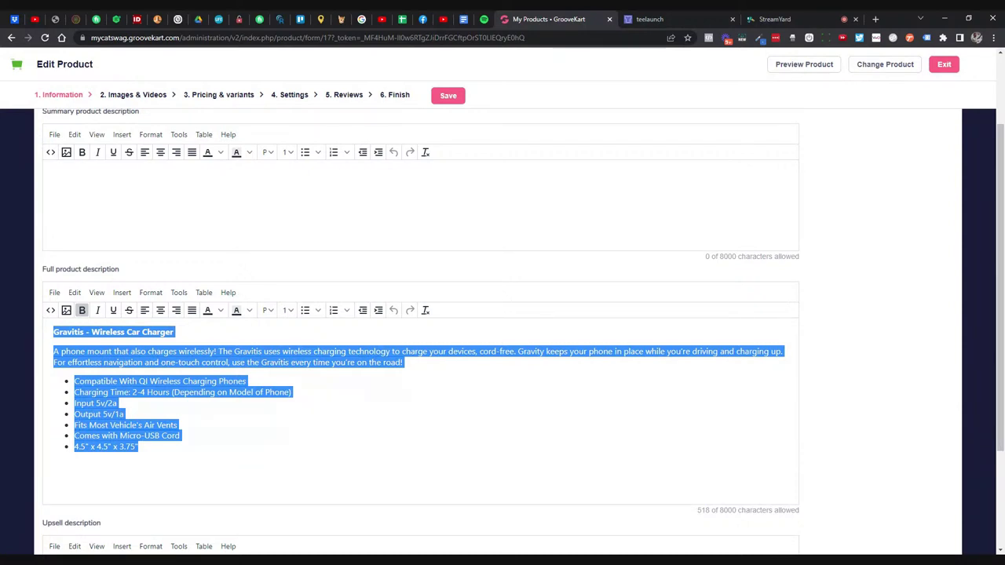
scroll(233, 363, "up", 2)
Write the summary: 'This makes a great gift! Not found in stores. Click the payment button to purchase now.'
left_click(225, 323)
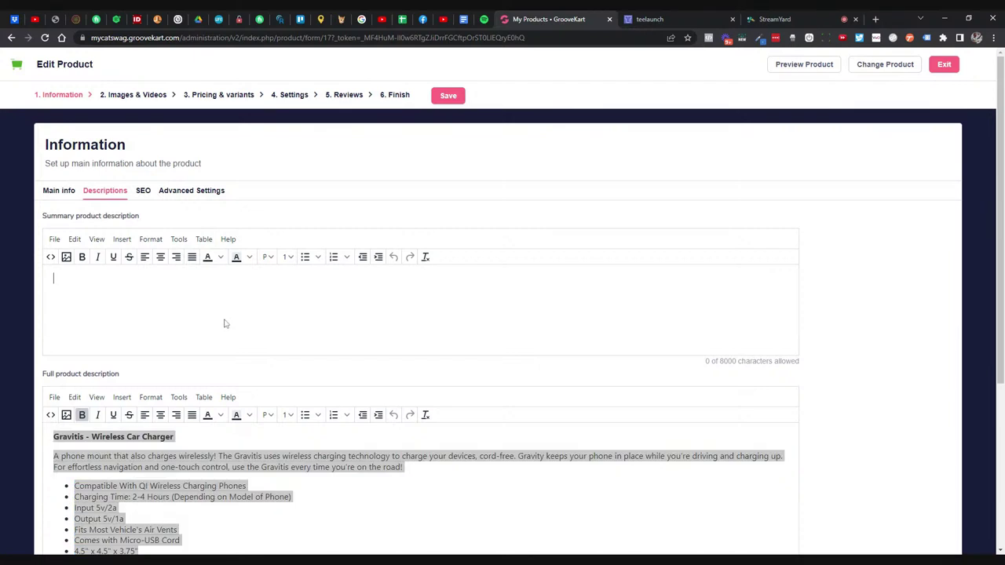
type("This makes a great gift@!")
key("BackSpace")
key("BackSpace")
type("!  Not found")
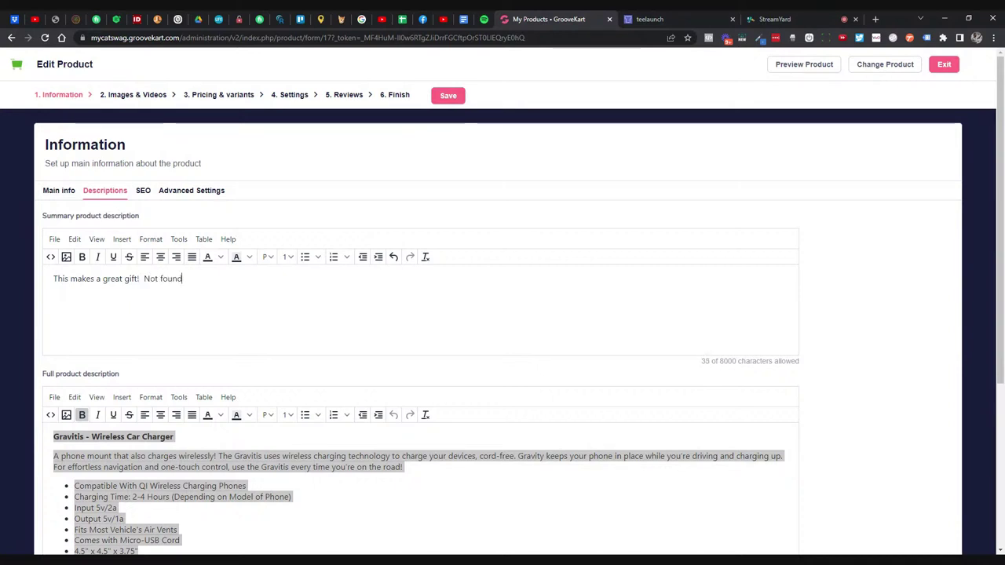
type(" in stores.  Ad")
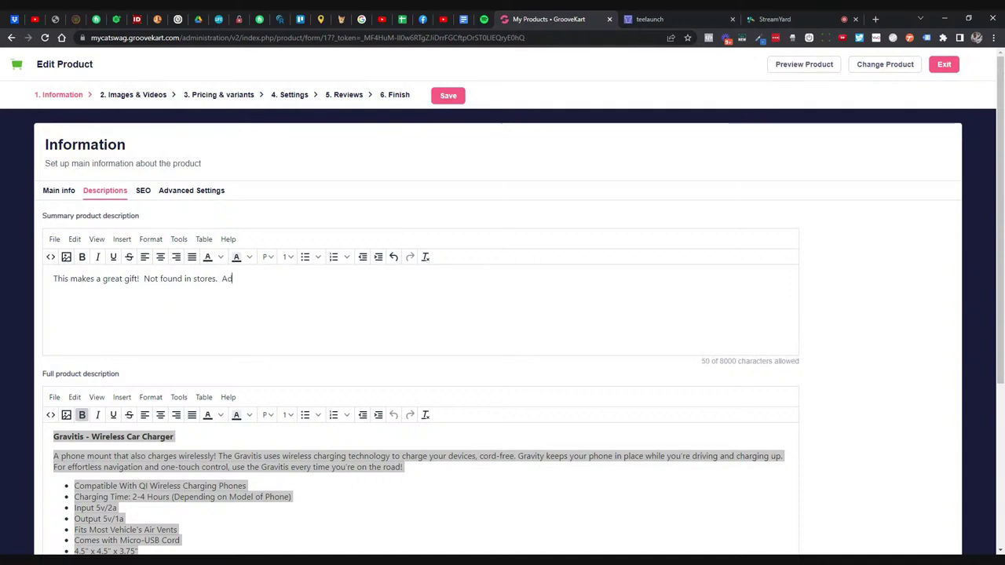
key("BackSpace")
key("BackSpace")
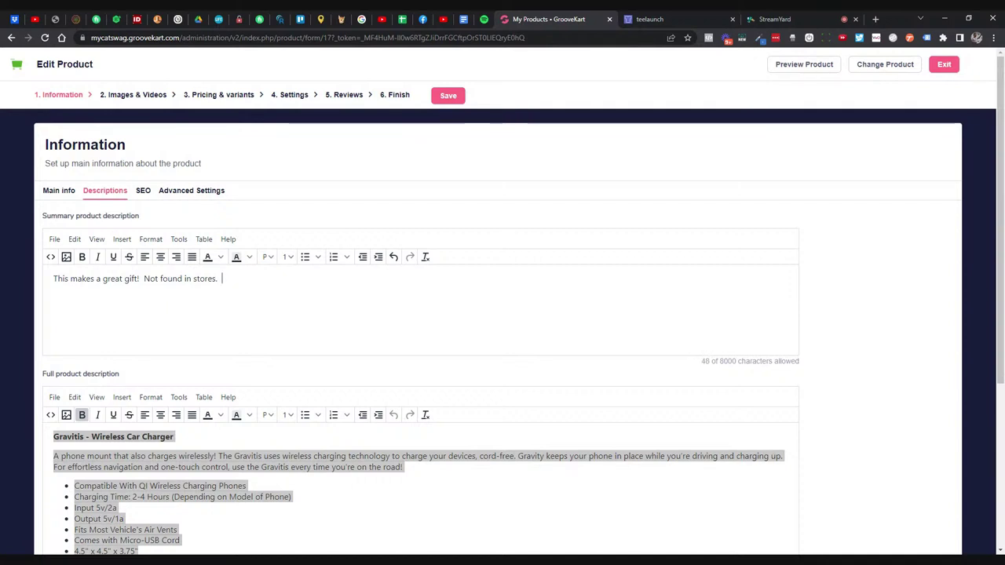
type("Add to your ord")
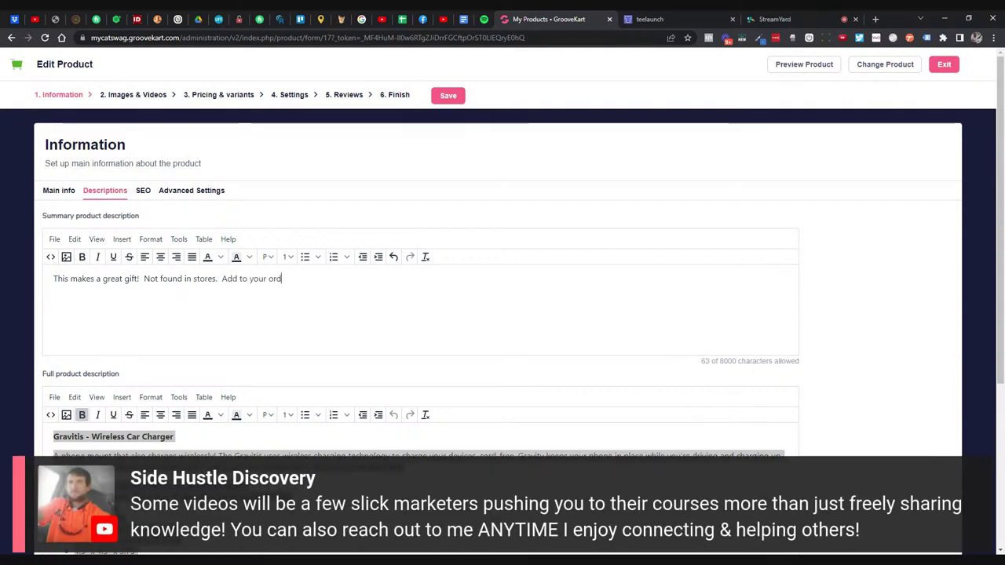
key("BackSpace")
key("BackSpace")
key("BackSpace")
key("BackSpace")
key("BackSpace")
key("BackSpace")
key("BackSpace")
key("BackSpace")
key("BackSpace")
key("BackSpace")
key("BackSpace")
key("BackSpace")
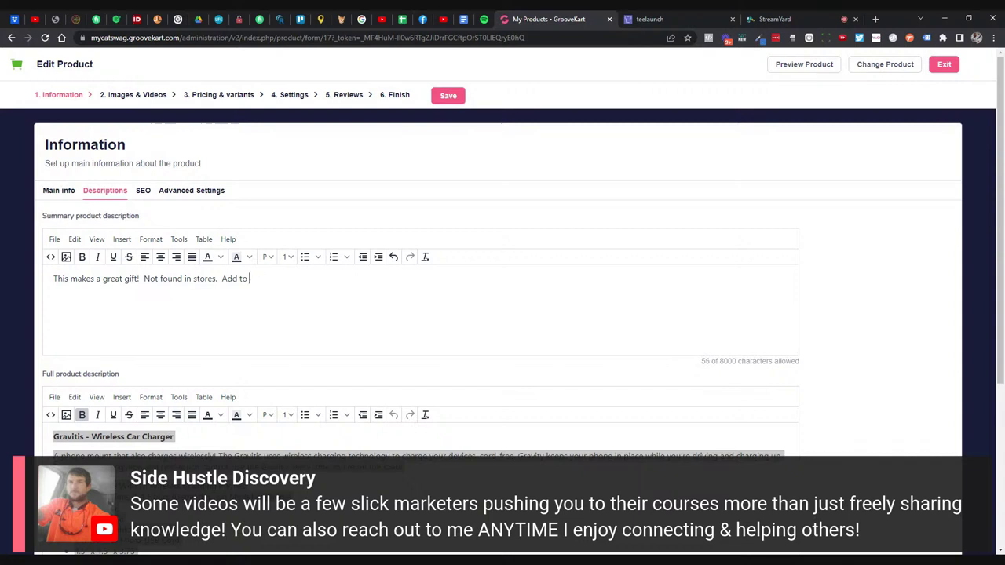
key("BackSpace")
type("Click t")
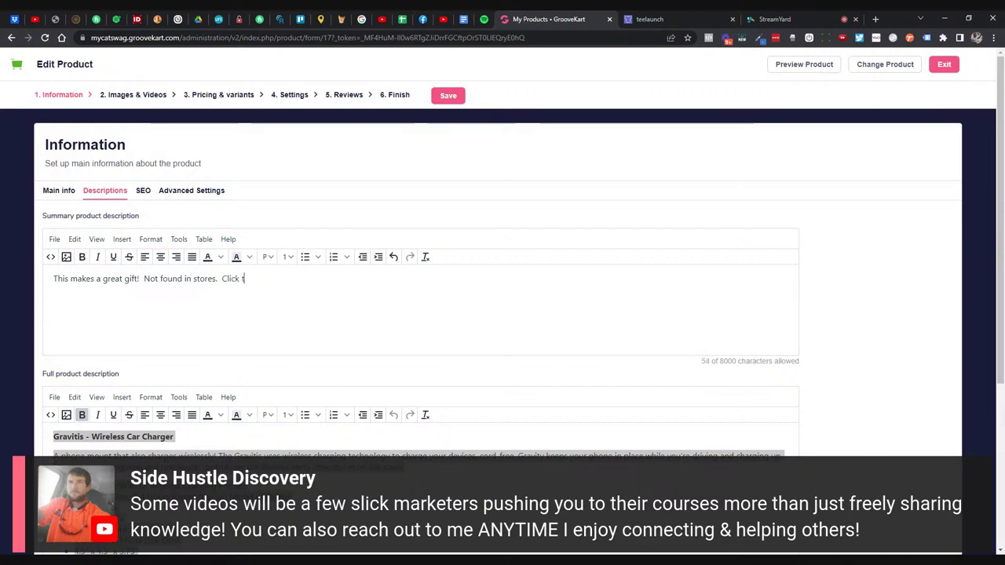
type("he payment button to purchase n")
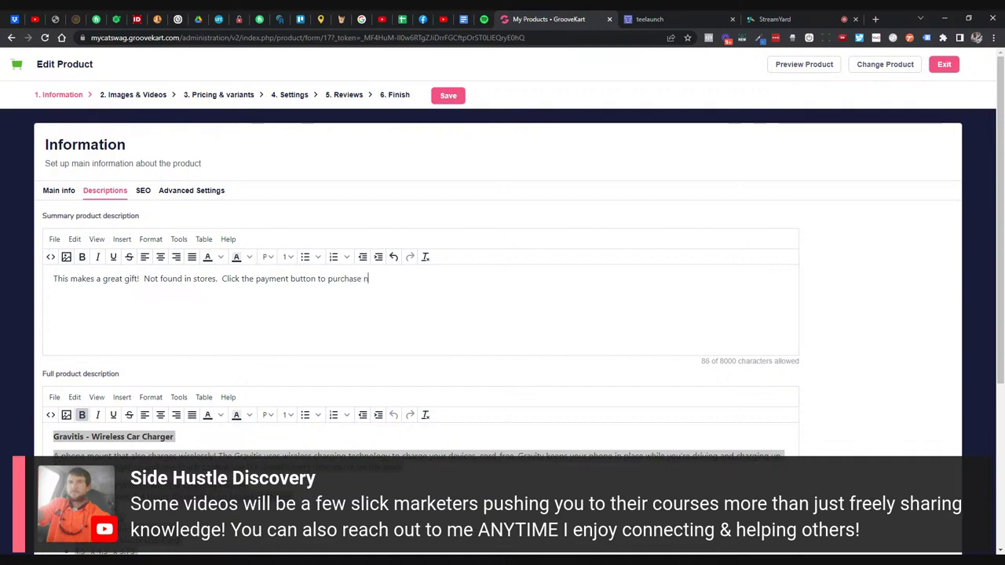
type("ow.")
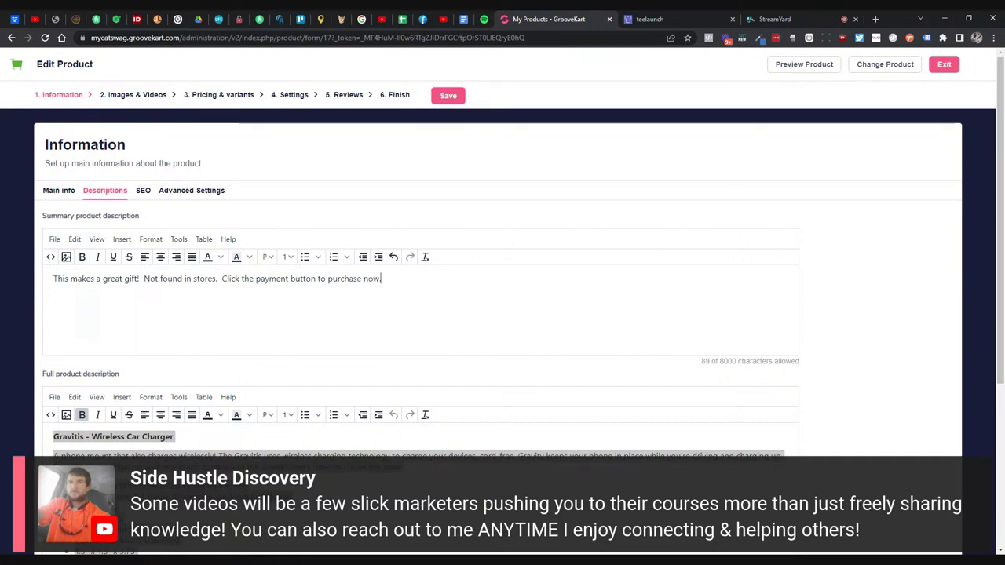
Make the whole summary text black
key("ctrl+a")
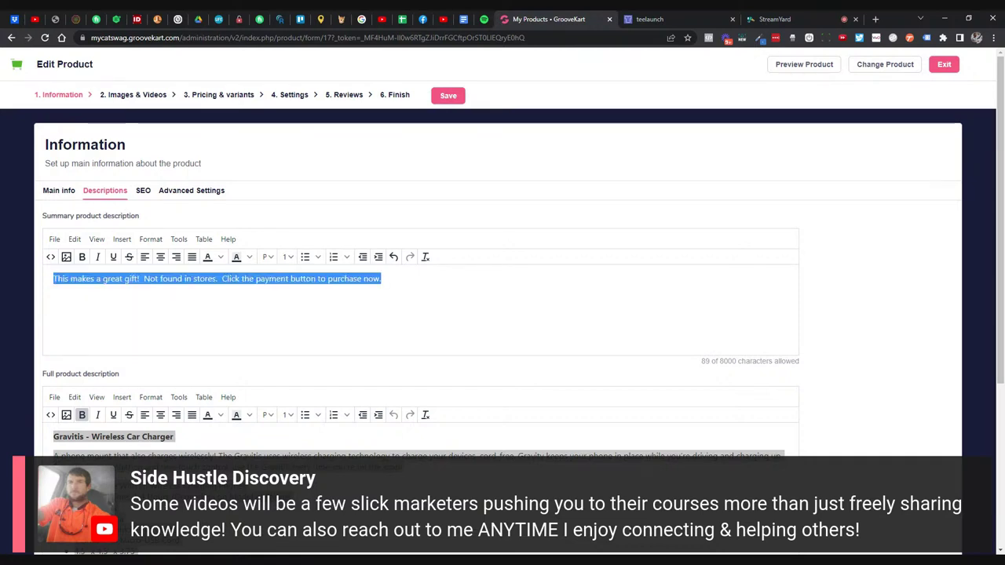
left_click(221, 257)
left_click(213, 332)
left_click(223, 279)
scroll(227, 298, "down", 3)
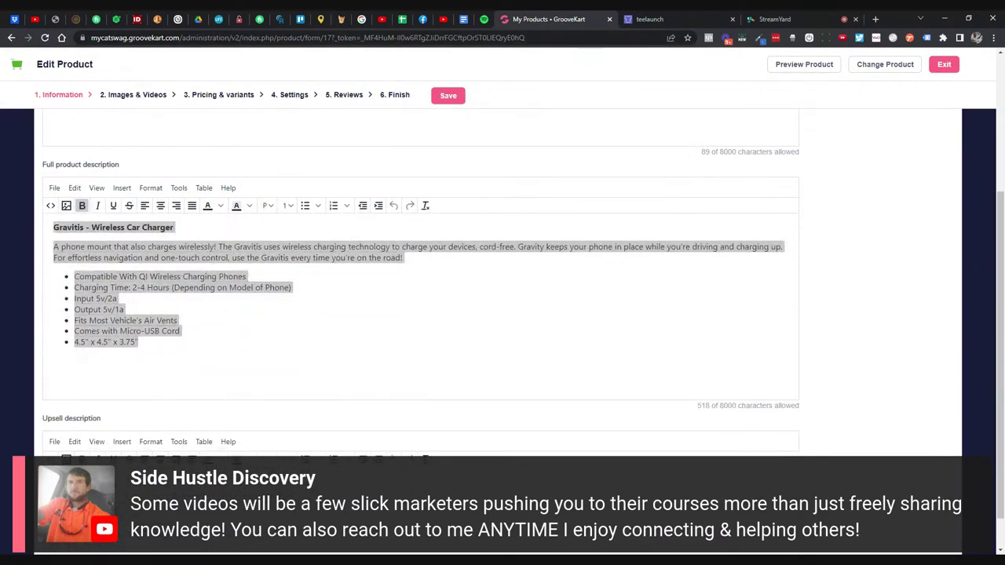
scroll(421, 275, "down", 1)
Add the upsell line 'Add this to your order and save BIG today!' in bold Heading 4
type("Ad")
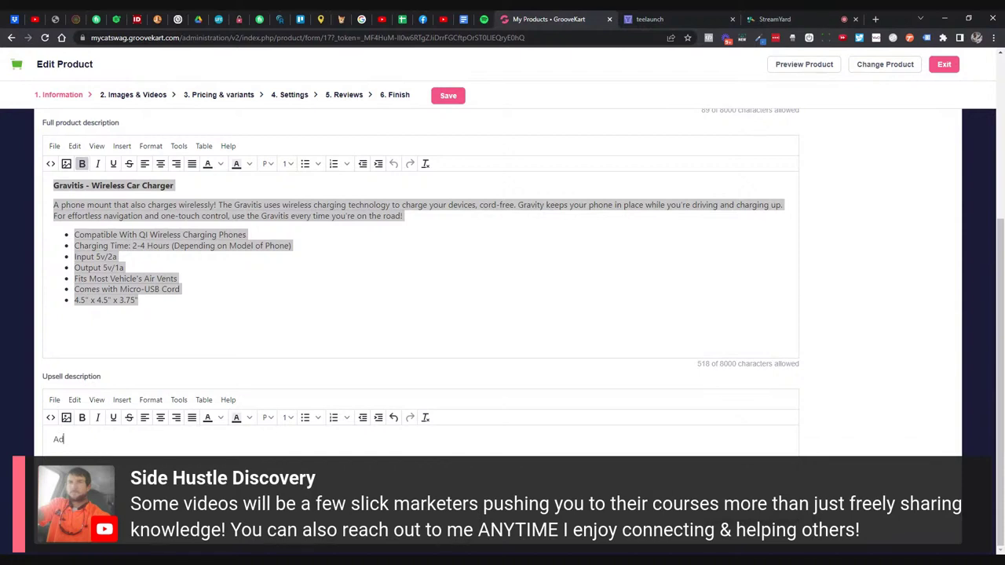
type("d this to your order and save BIG today!")
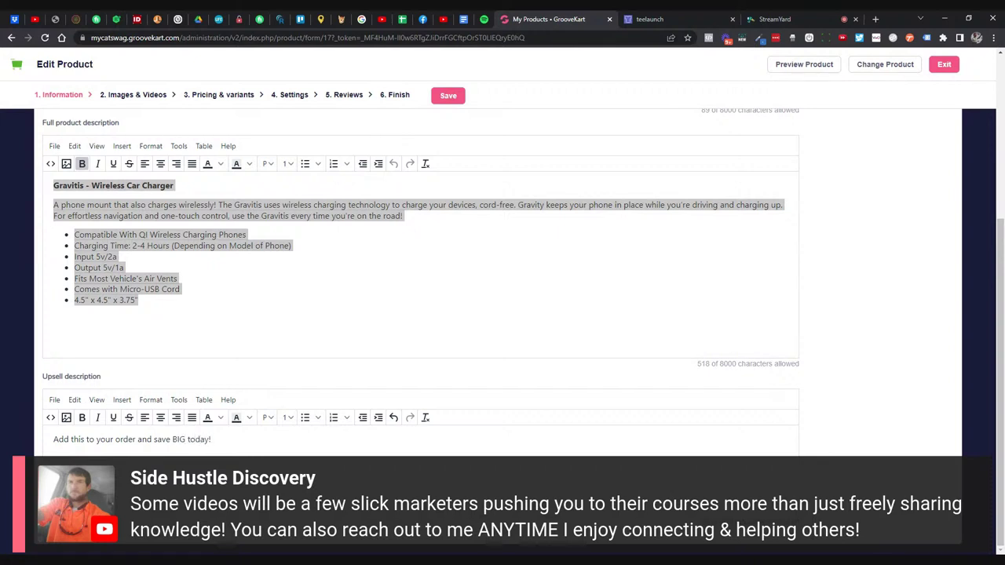
key("ctrl+a")
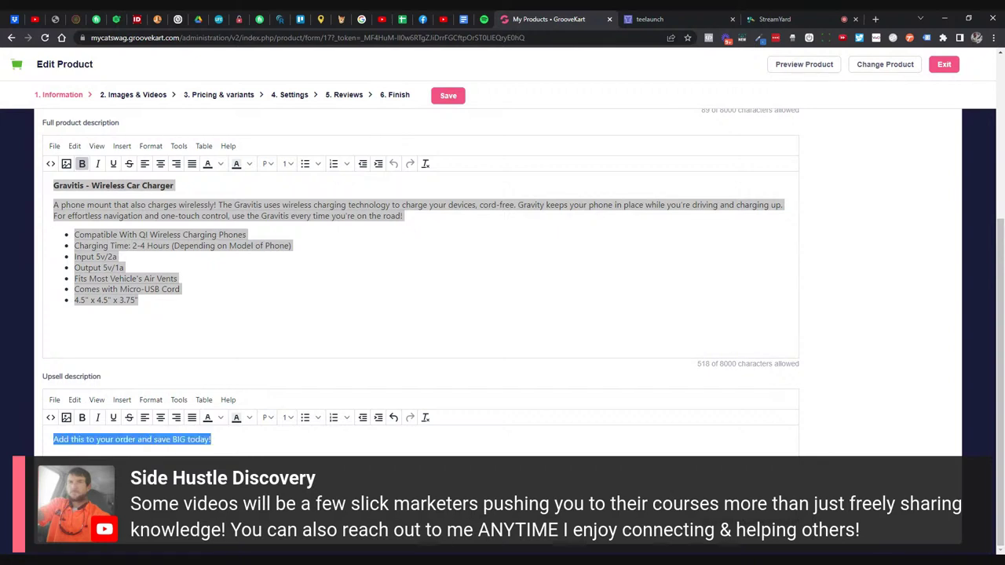
left_click(222, 417)
key("Escape")
left_click(81, 418)
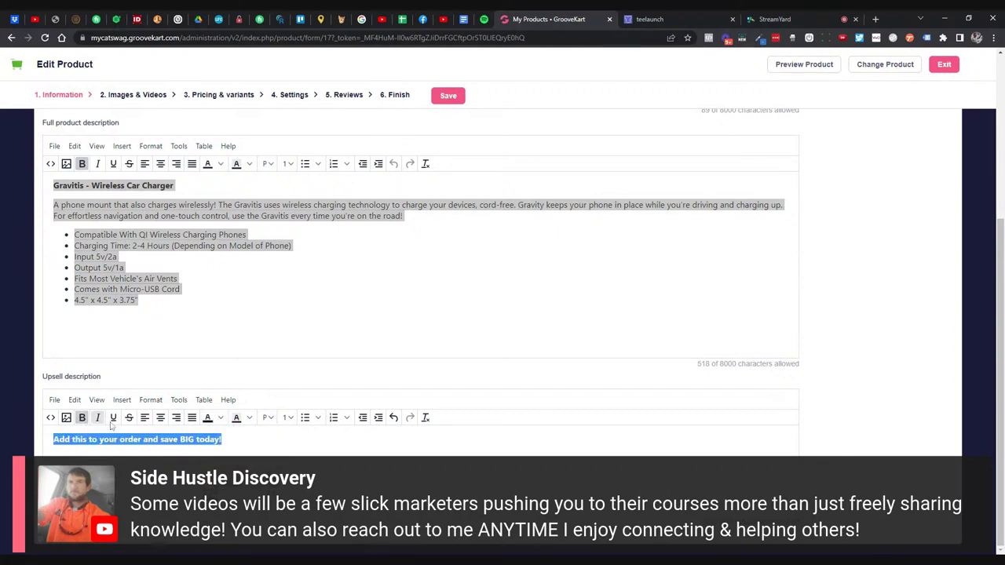
left_click(269, 418)
left_click(303, 350)
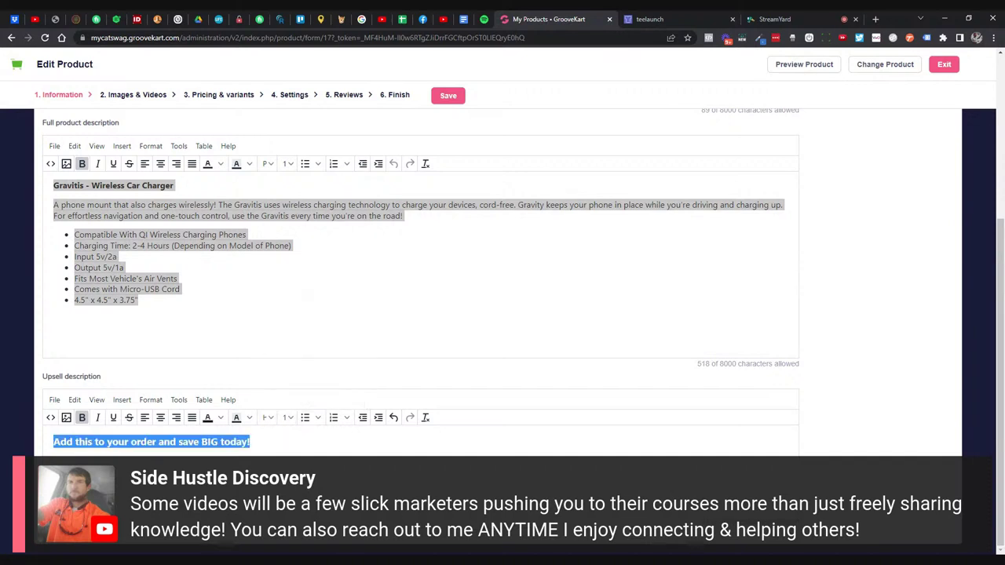
left_click(251, 442)
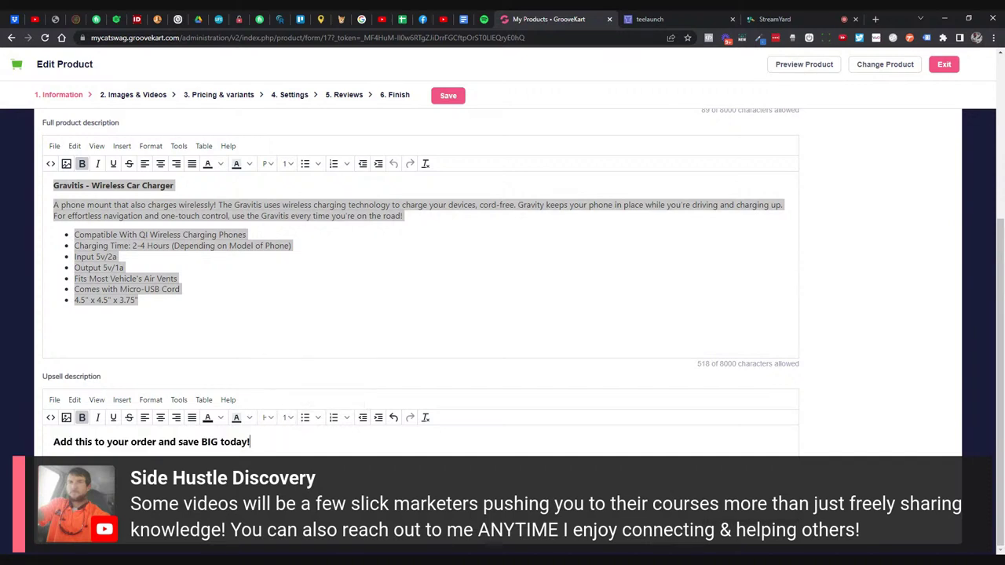
Reselect the summary and the upsell line to review their formatting
scroll(369, 406, "up", 3)
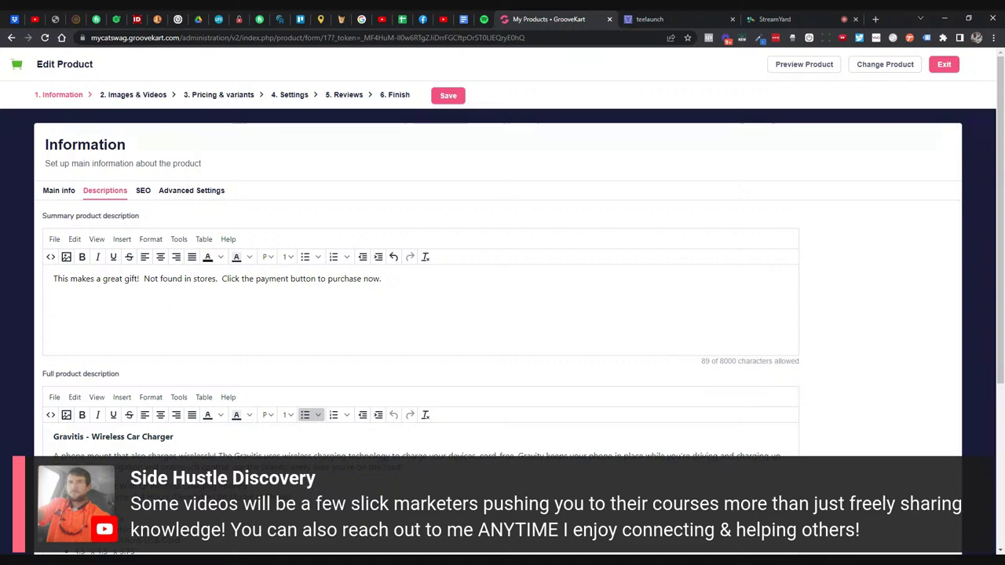
key("ctrl+a")
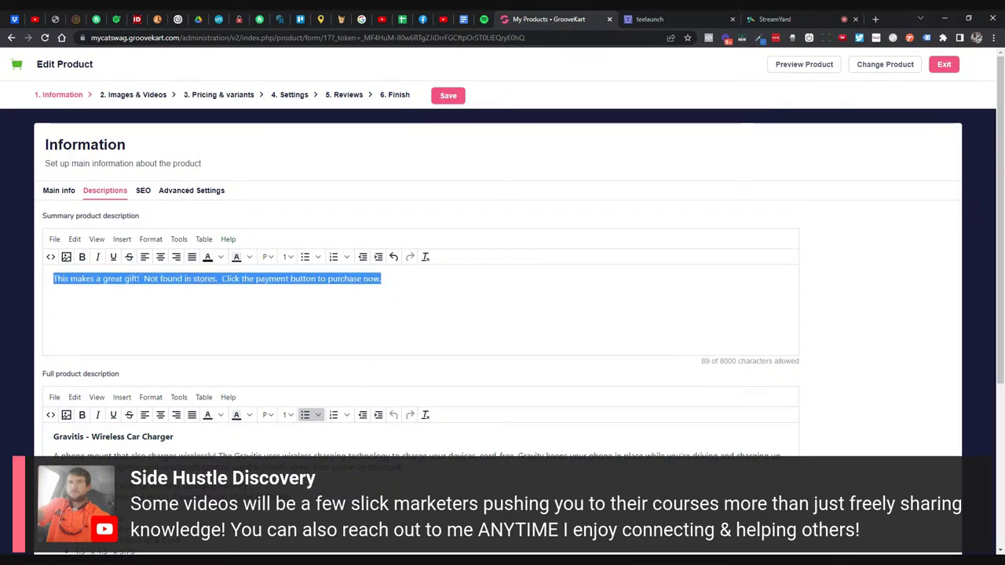
scroll(290, 417, "down", 3)
left_click_drag(250, 442, 54, 442)
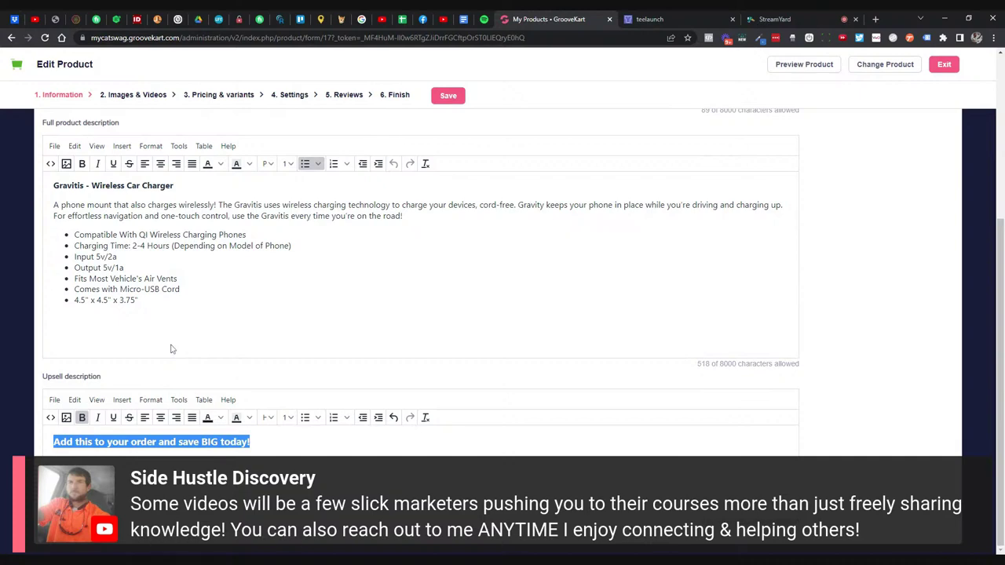
left_click(146, 442)
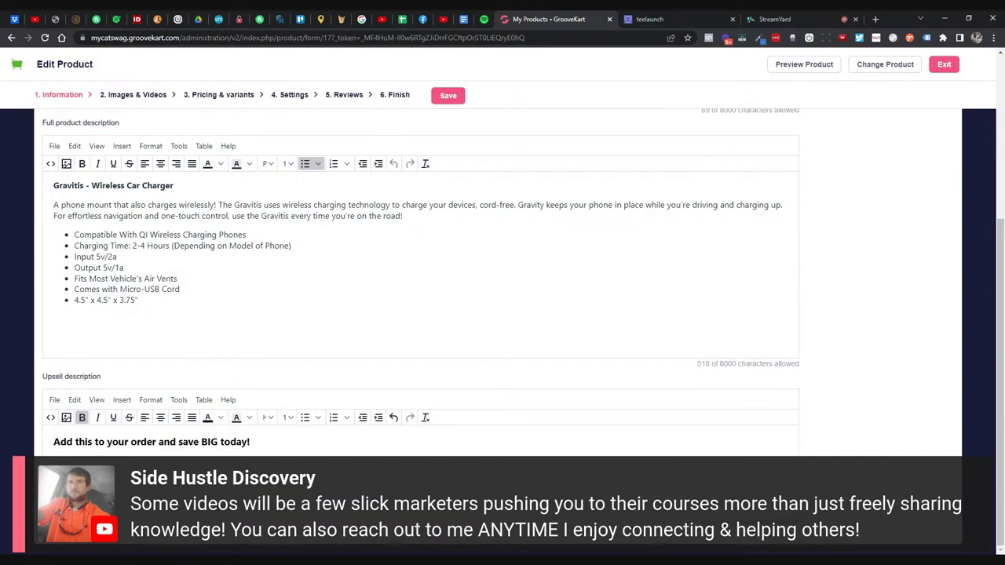
scroll(285, 361, "up", 3)
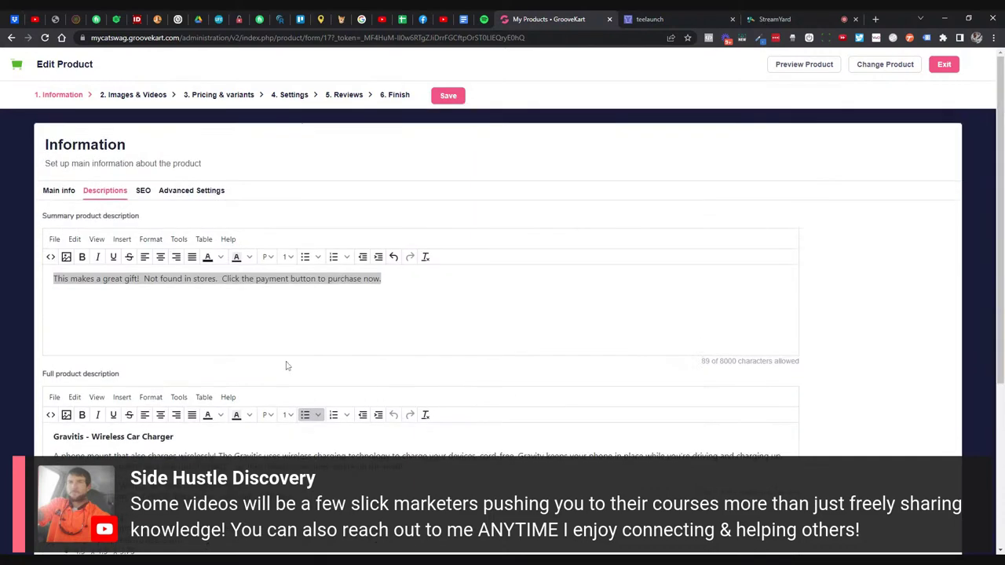
Copy the first paragraph of the charger's full description
left_click(143, 198)
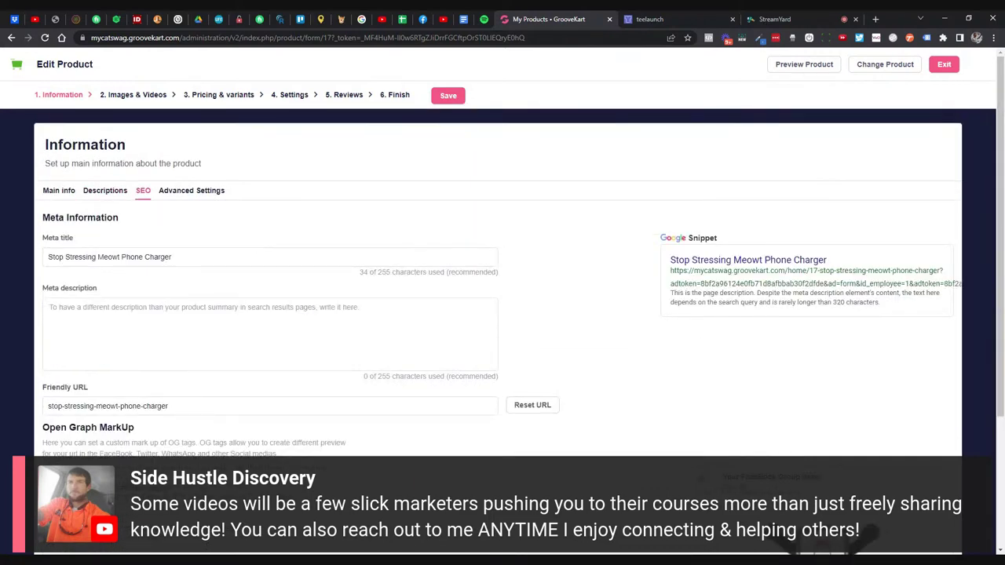
left_click(105, 192)
scroll(143, 361, "down", 2)
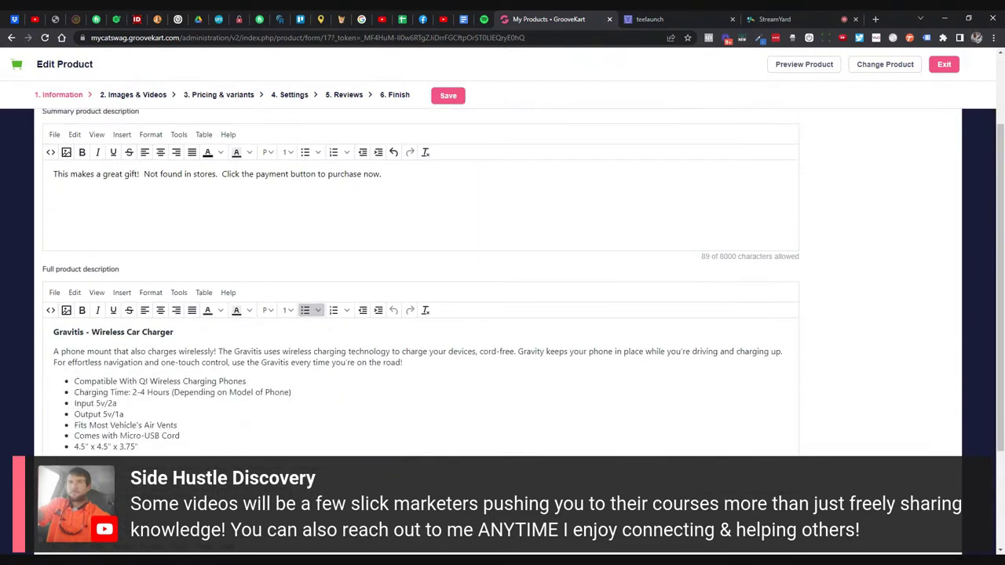
left_click_drag(246, 382, 383, 363)
key("ctrl+c")
left_click(54, 352)
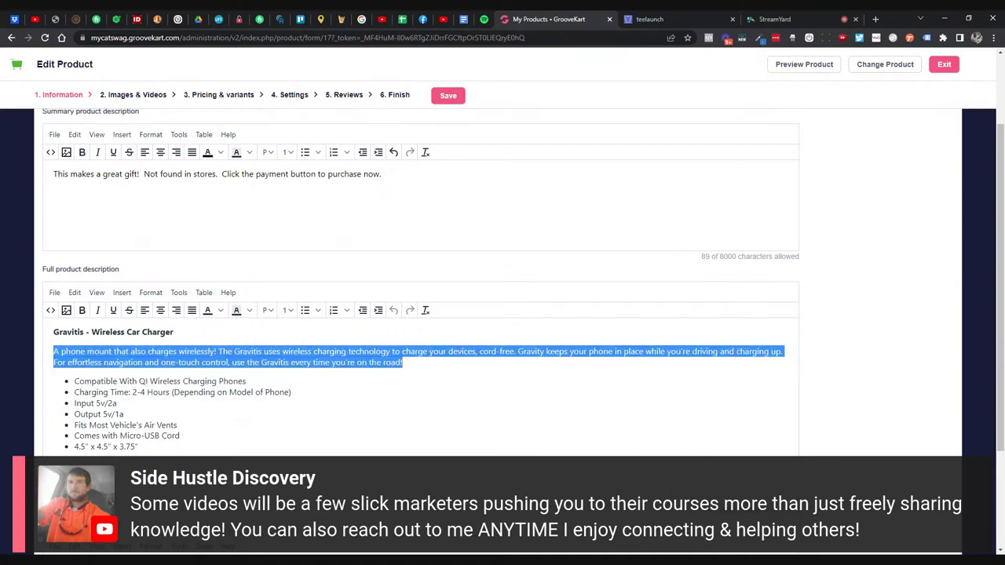
scroll(292, 227, "up", 3)
Paste it as the meta description and cut the last sentence, leaving 198 of 255 characters
left_click(143, 190)
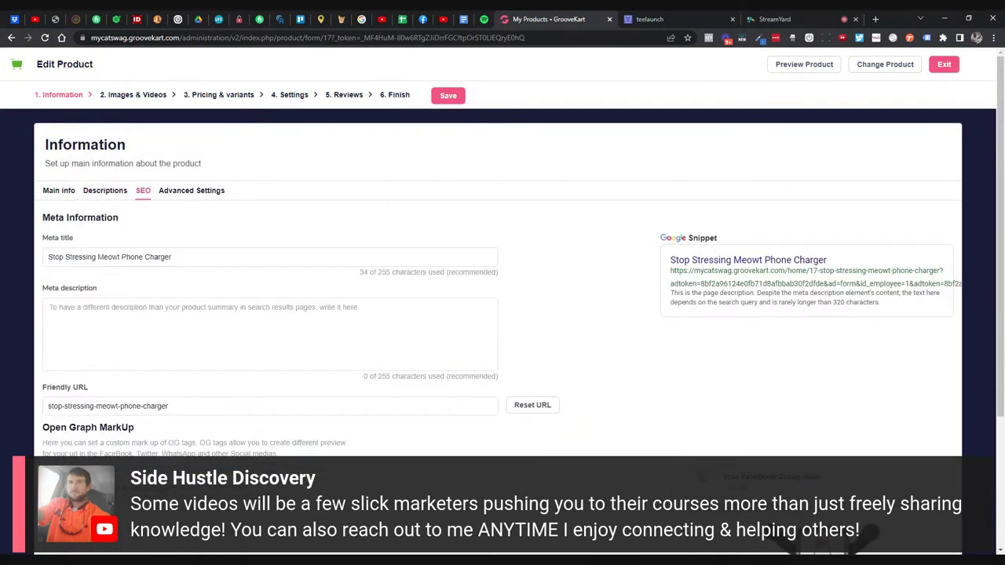
key("ctrl+v")
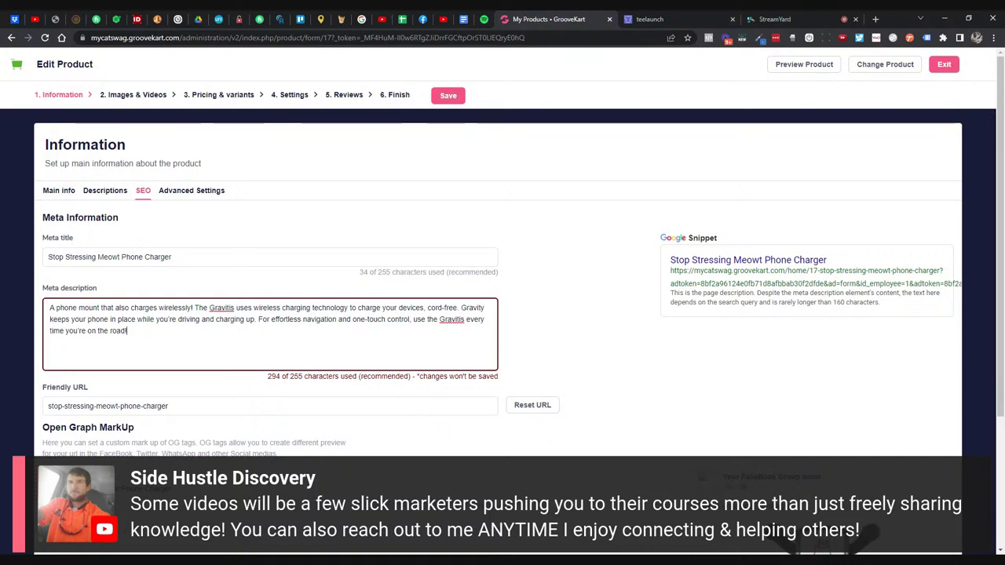
left_click_drag(258, 319, 127, 330)
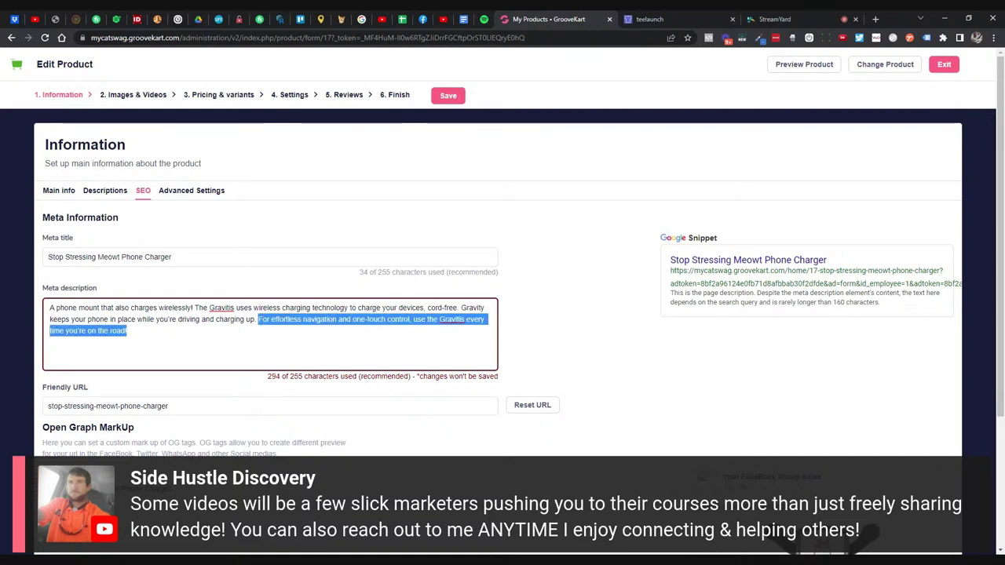
key("BackSpace")
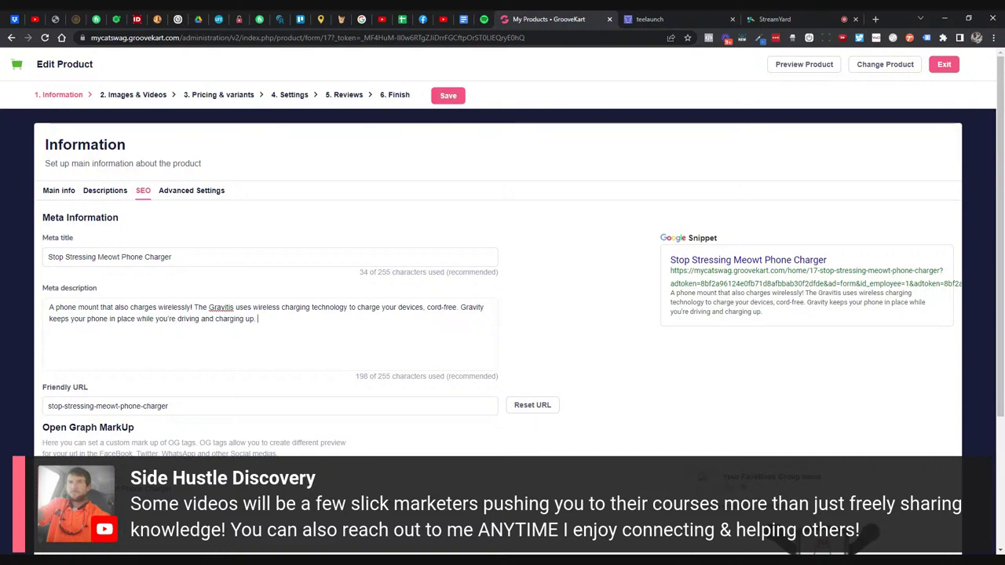
scroll(263, 388, "down", 2)
left_click(263, 434)
scroll(89, 224, "up", 2)
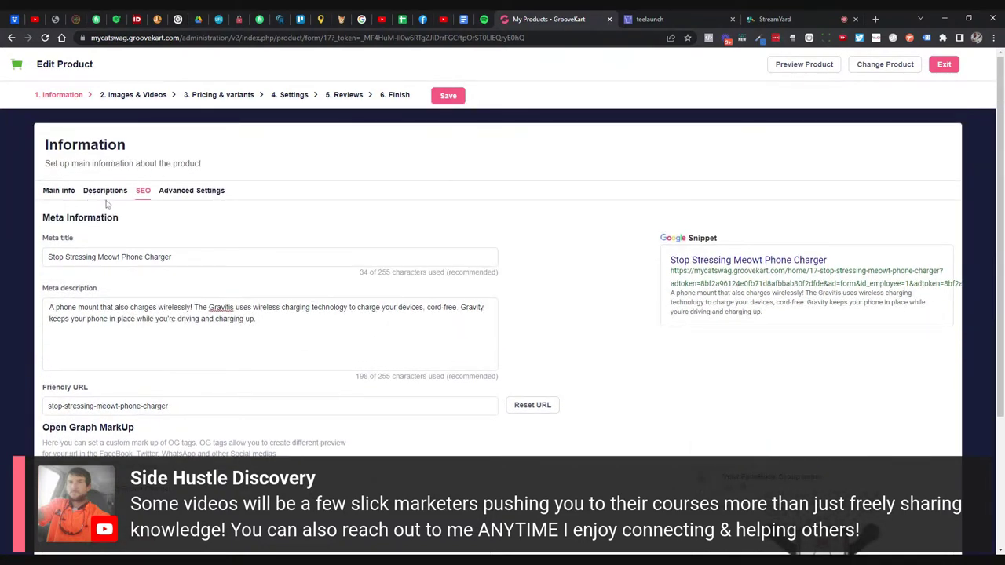
left_click(102, 191)
scroll(102, 192, "down", 1)
scroll(503, 275, "down", 1)
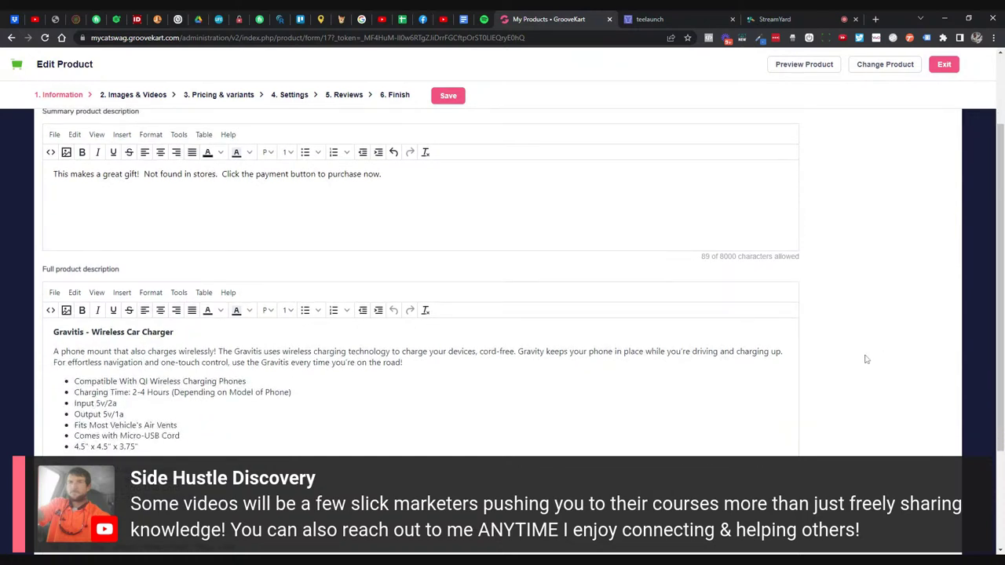
Paste the description's first paragraph into Og description and delete its trailing sentence
triple_click(753, 352)
key("ctrl+c")
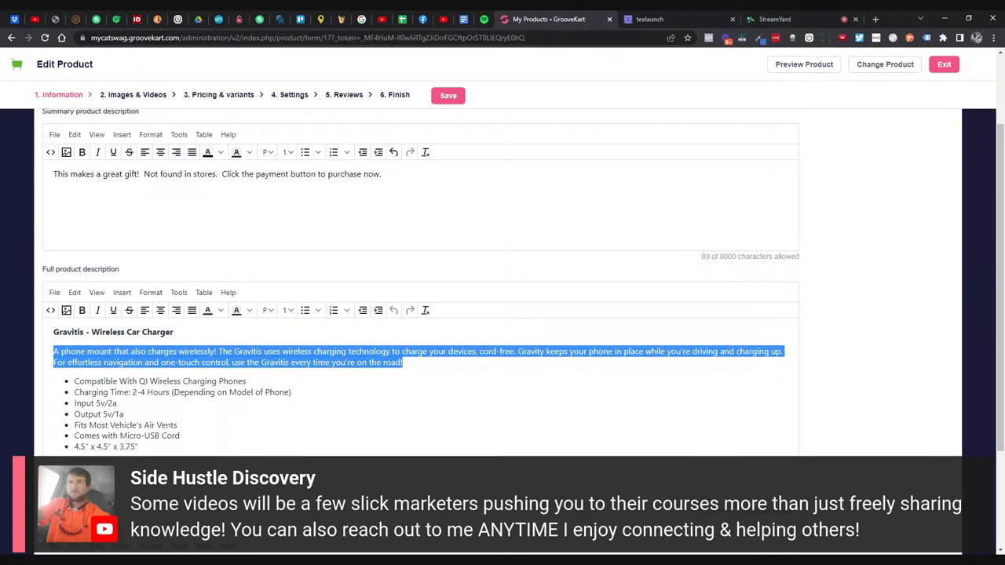
scroll(198, 141, "up", 2)
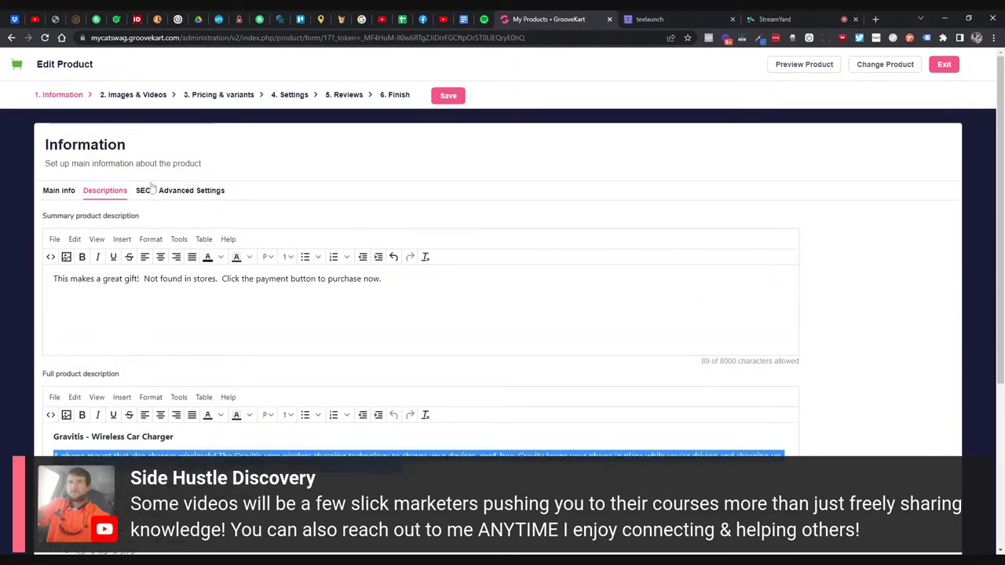
left_click(143, 190)
scroll(182, 398, "down", 1)
key("ctrl+v")
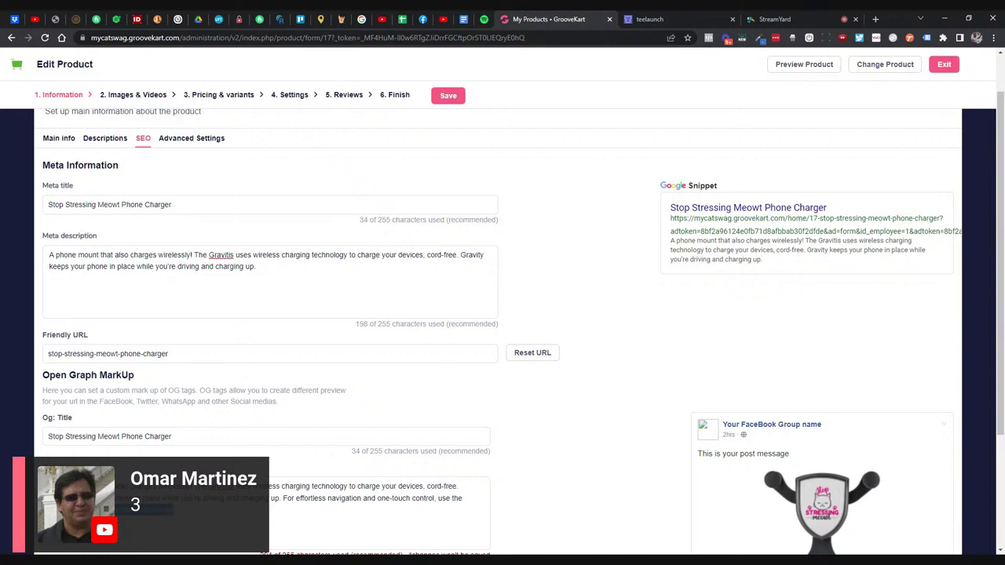
left_click_drag(281, 498, 466, 498)
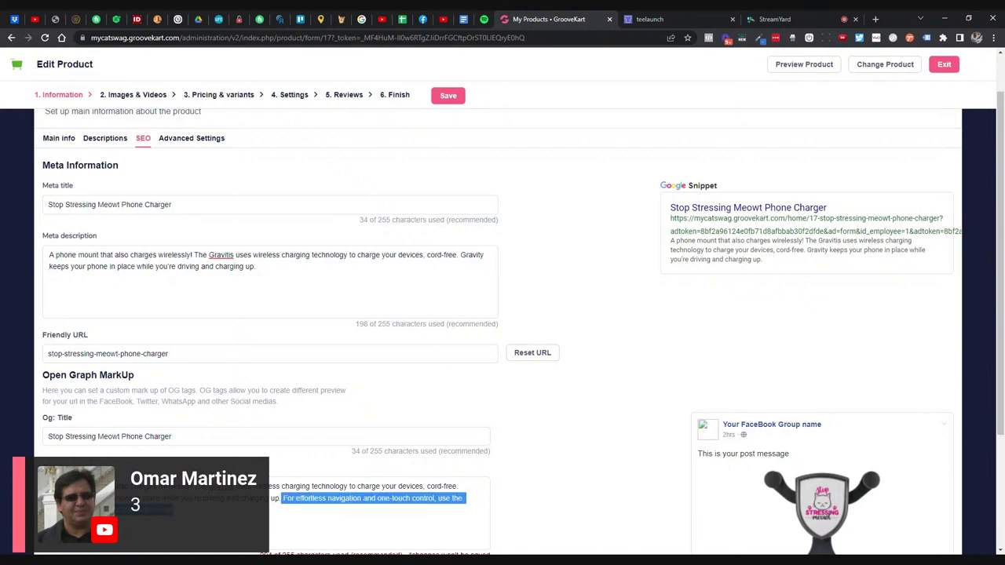
key("BackSpace")
Save the product and review its Descriptions and Advanced Settings, with dimensions and weight all 0
scroll(398, 451, "down", 2)
scroll(393, 433, "up", 3)
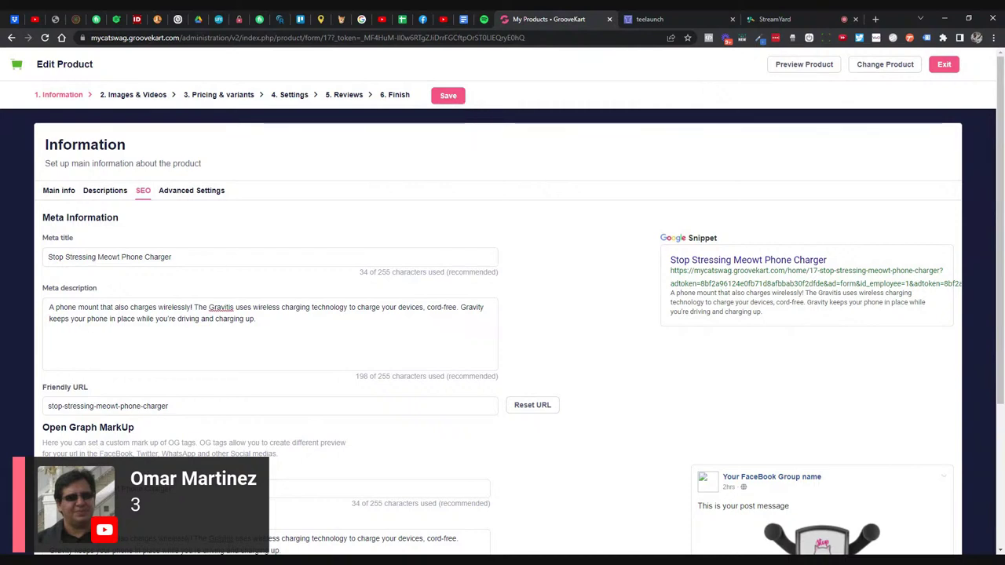
left_click(456, 101)
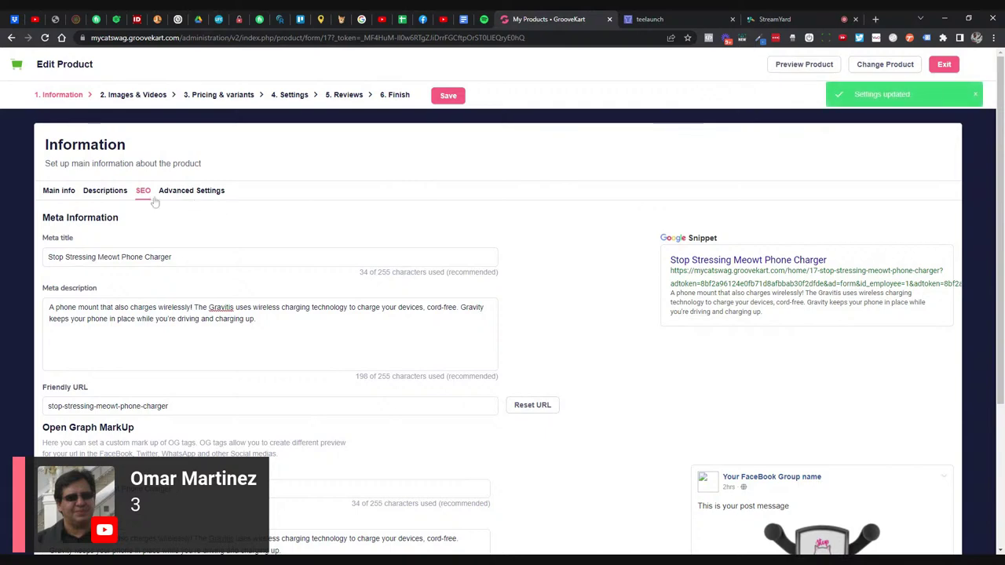
left_click(104, 192)
scroll(150, 236, "down", 3)
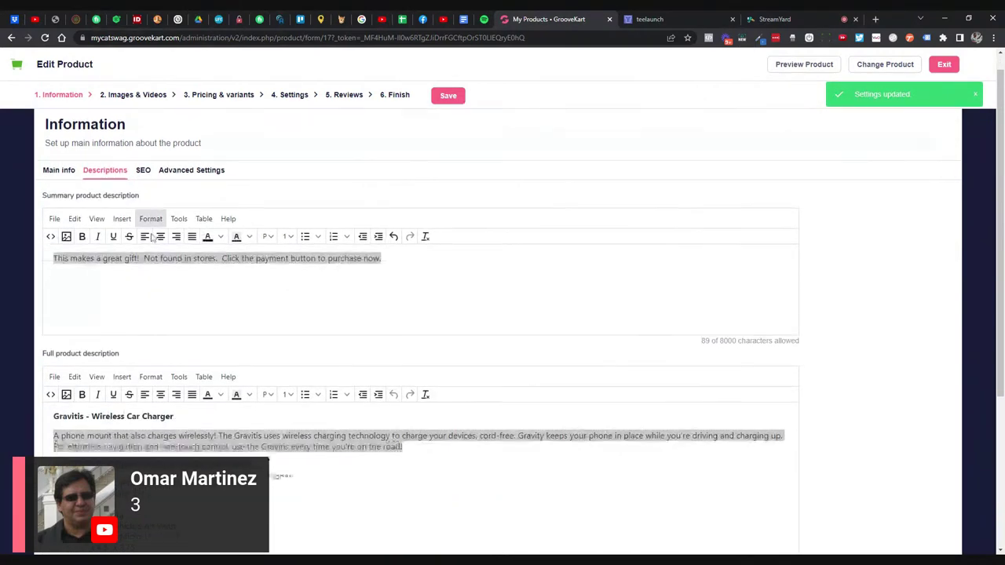
scroll(159, 220, "up", 3)
left_click(191, 192)
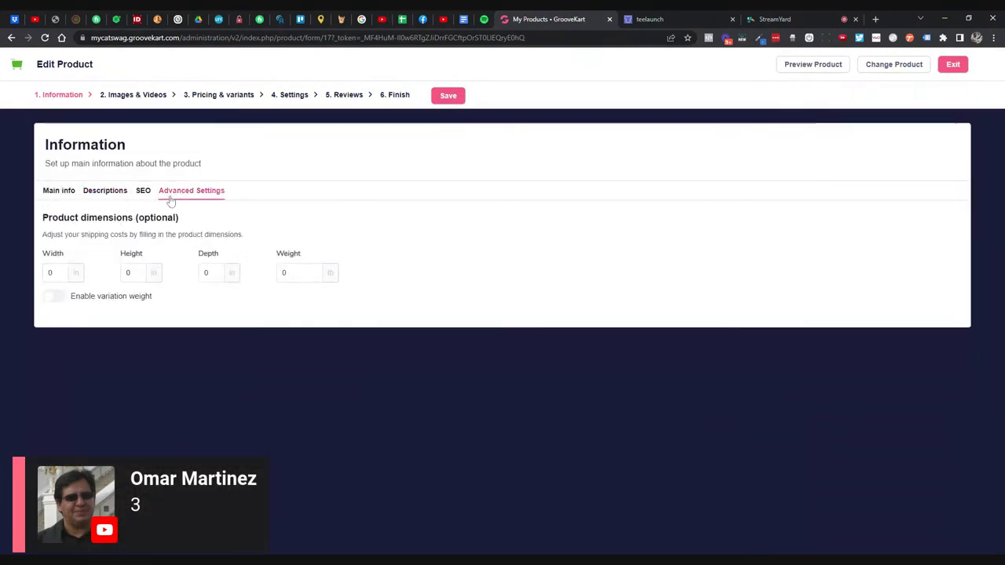
Go from Main info through 2. Images & Videos to the 3. Pricing & variants step
left_click(66, 192)
left_click(143, 97)
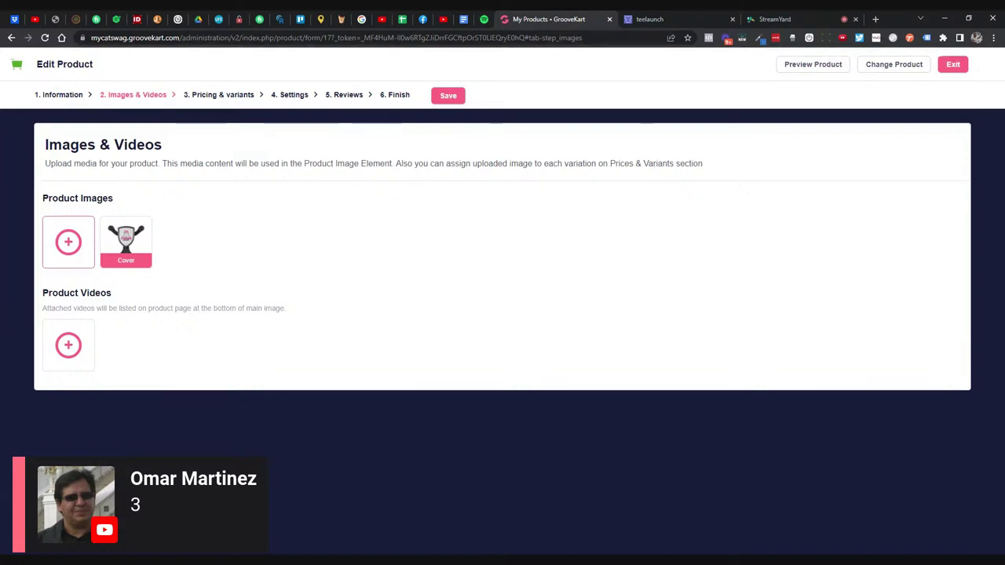
left_click(222, 102)
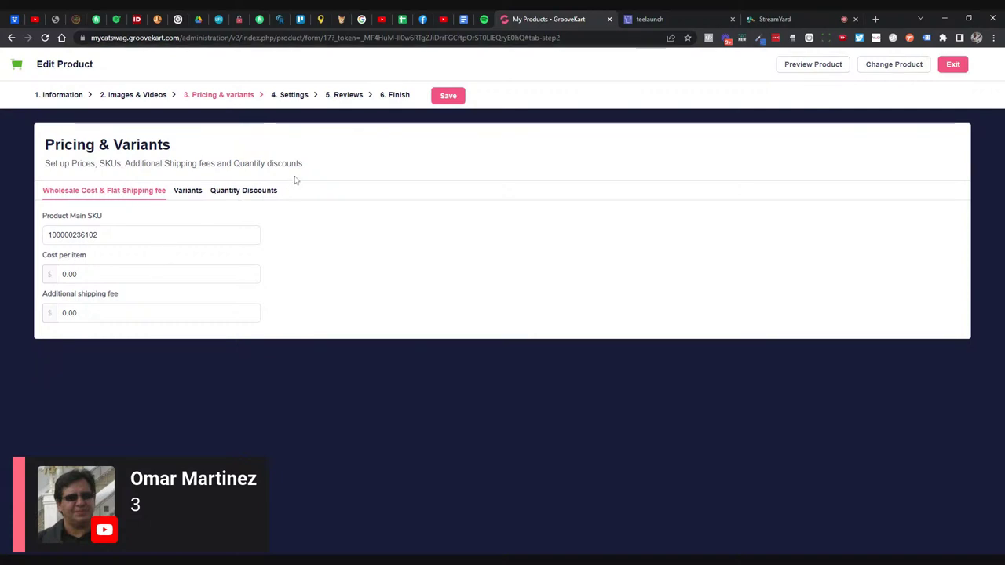
Find the Gravitis wireless car charger's $19.00 base price in Teelaunch's Accessories catalog, then return to GrooveKart
left_click(633, 19)
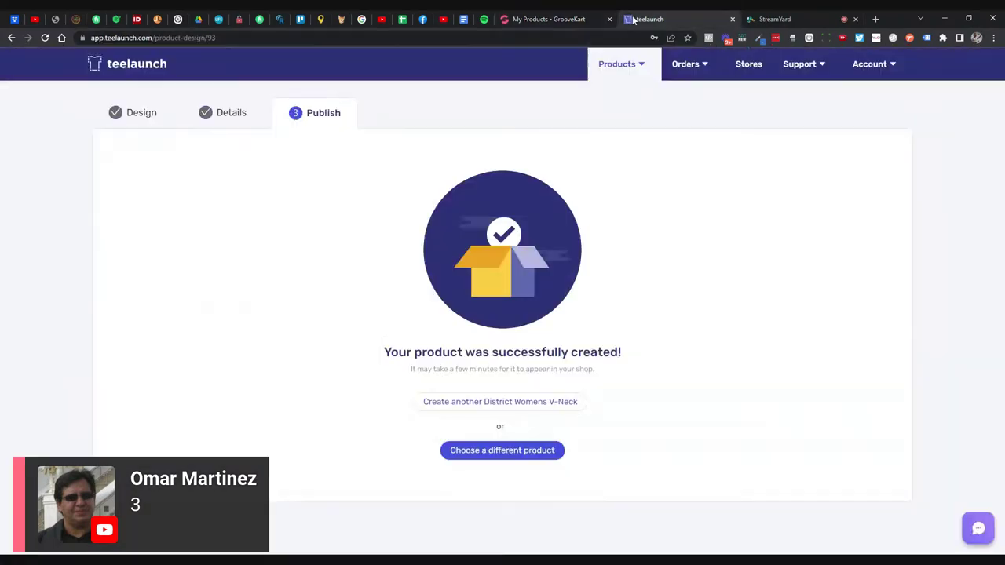
left_click(616, 69)
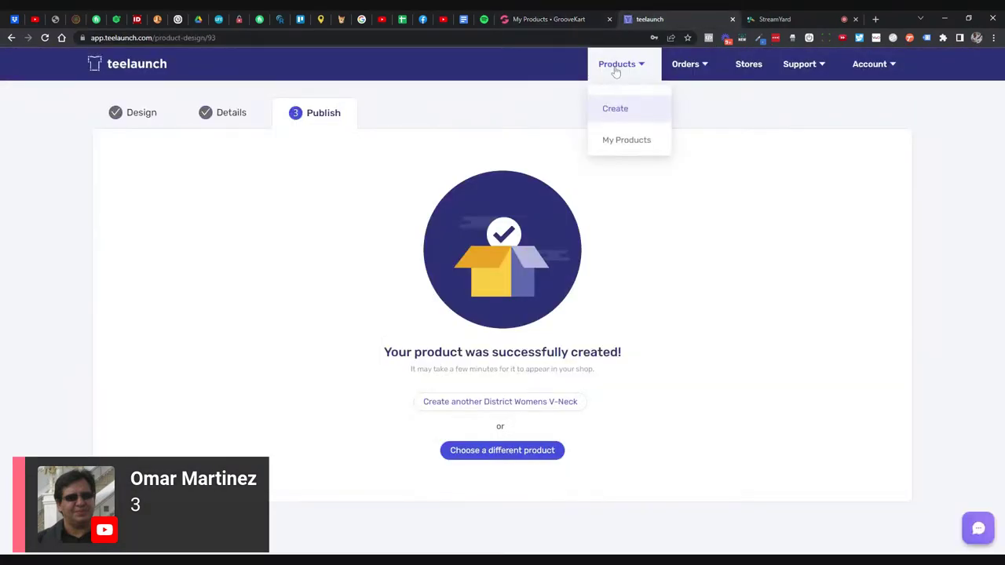
left_click(628, 142)
mouse_move(618, 90)
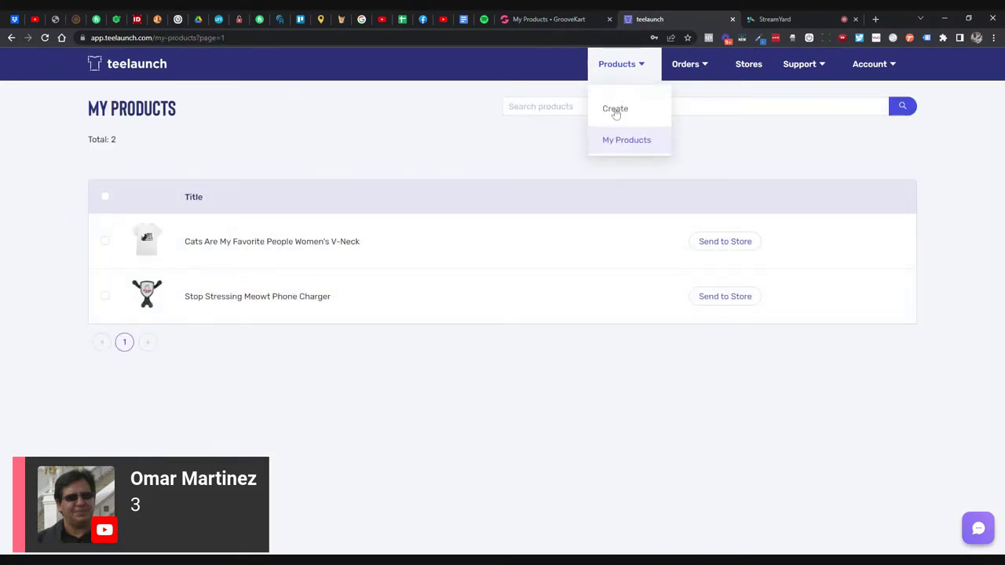
left_click(615, 108)
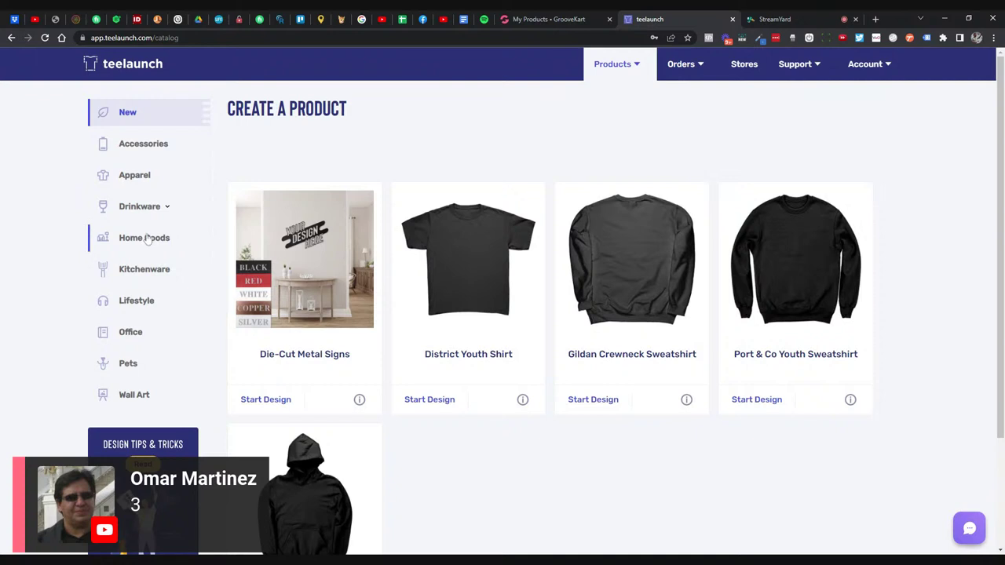
left_click(159, 153)
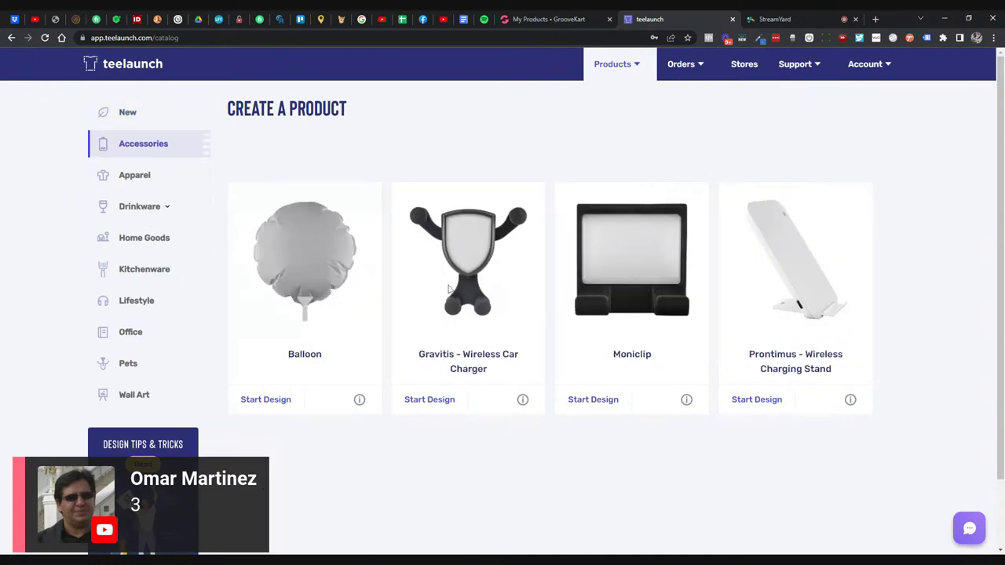
left_click(458, 352)
triple_click(328, 258)
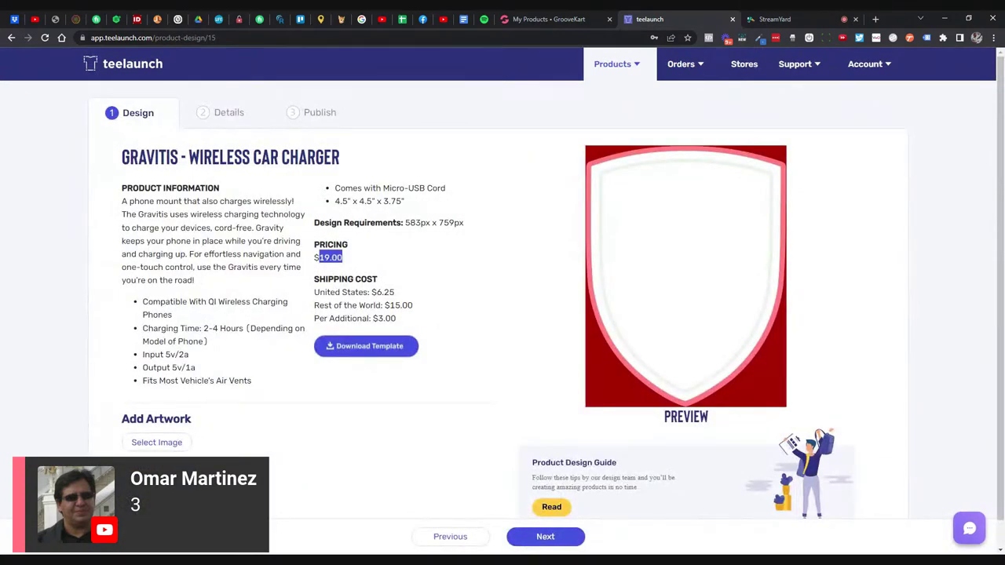
left_click(549, 19)
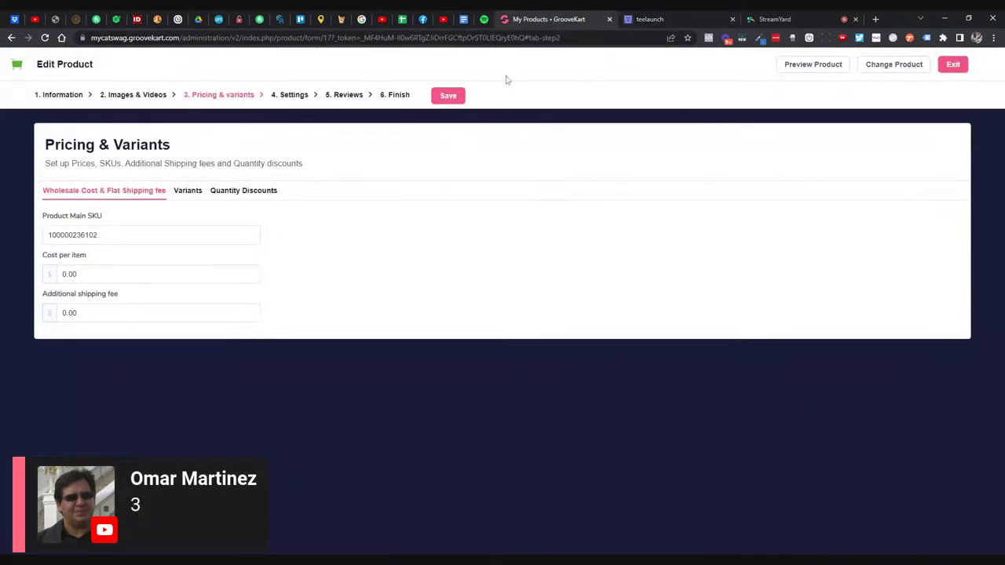
triple_click(227, 274)
type("19")
left_click(272, 269)
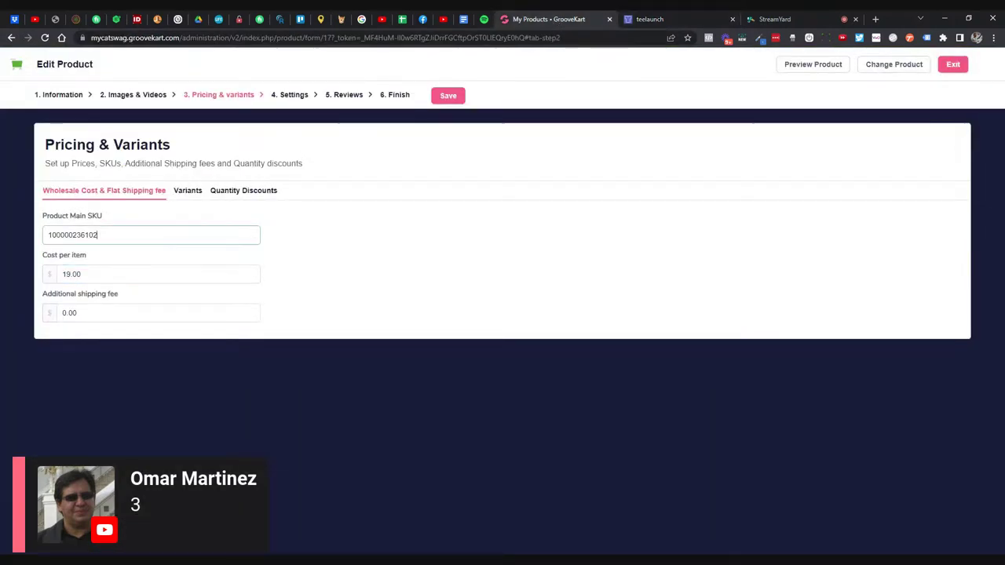
triple_click(98, 234)
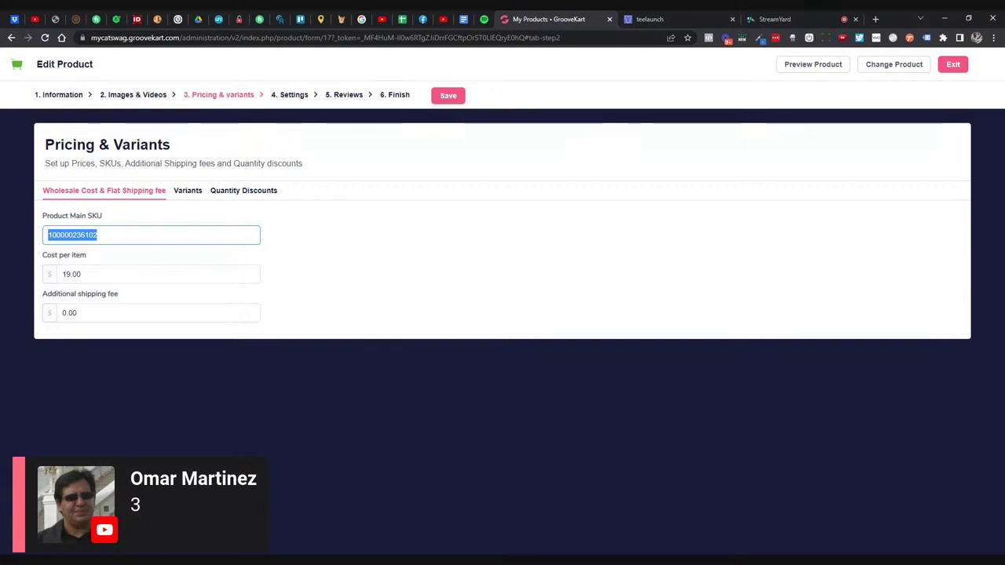
left_click(346, 282)
Give the variant a 59.95 compare-at price and save the pricing
left_click(188, 190)
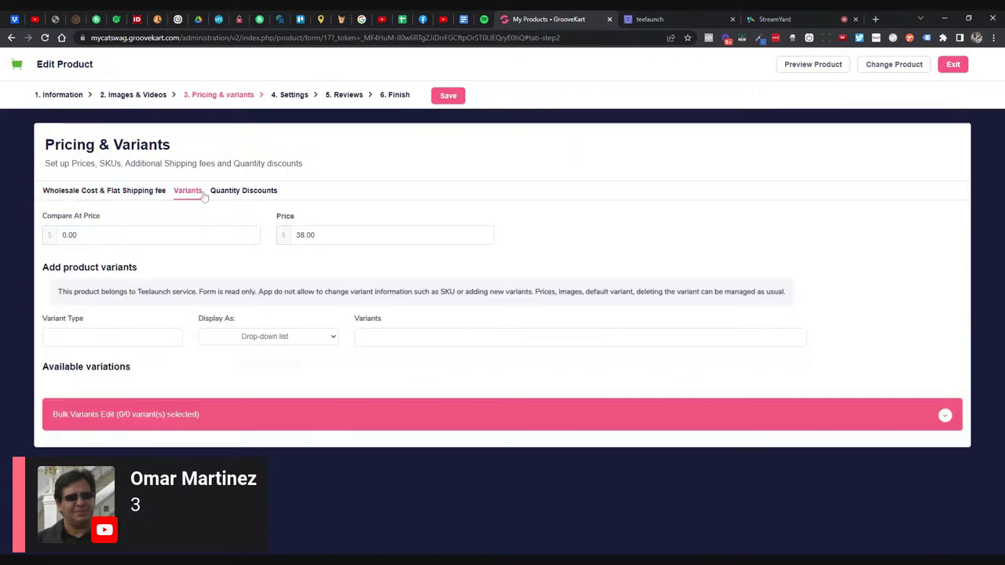
key("Tab")
type("59")
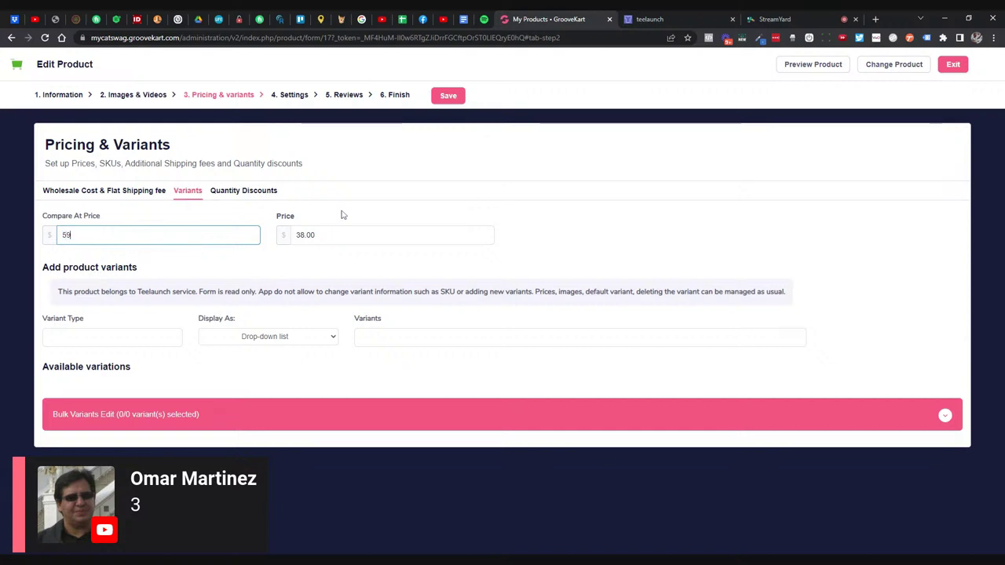
type(".95")
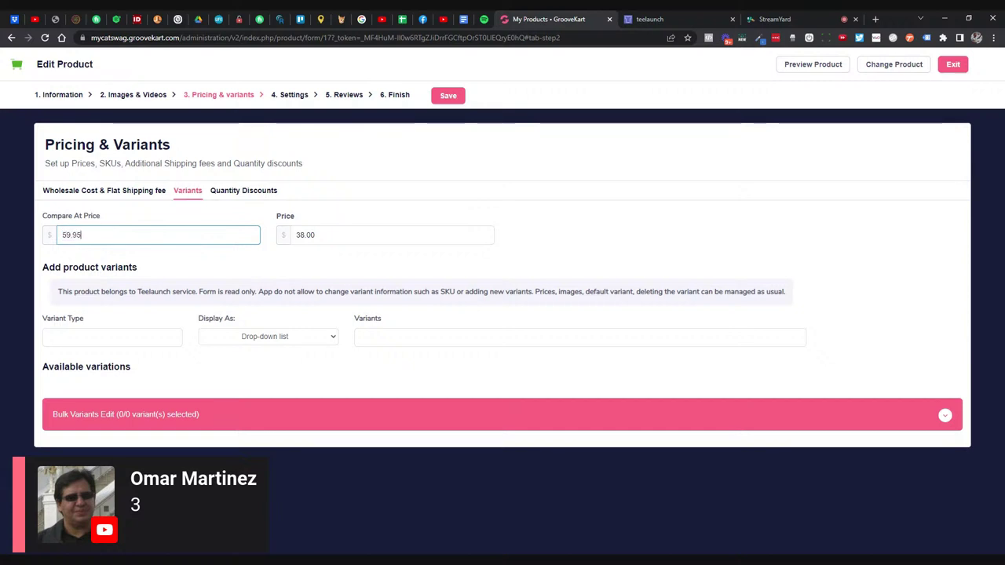
left_click(445, 97)
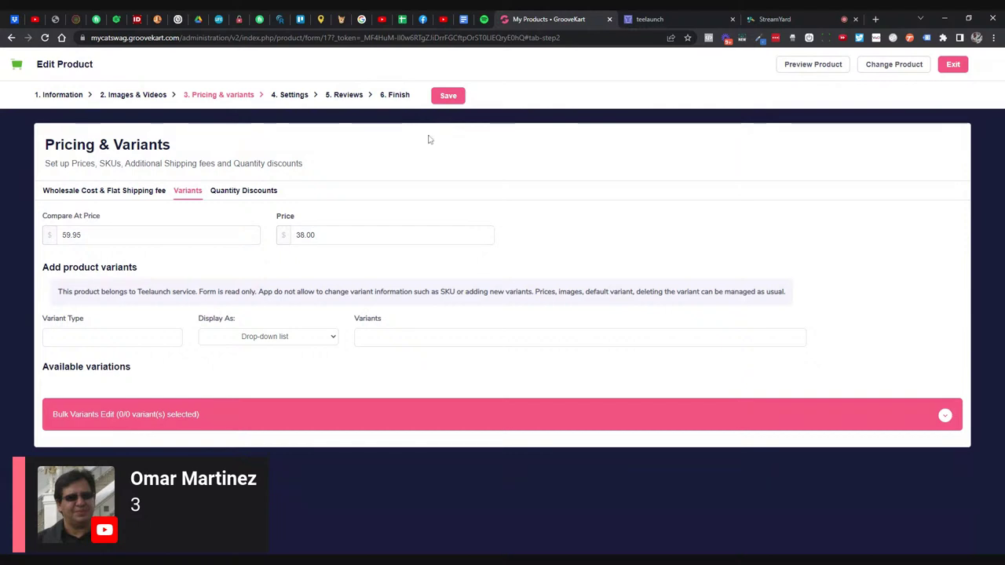
left_click(451, 102)
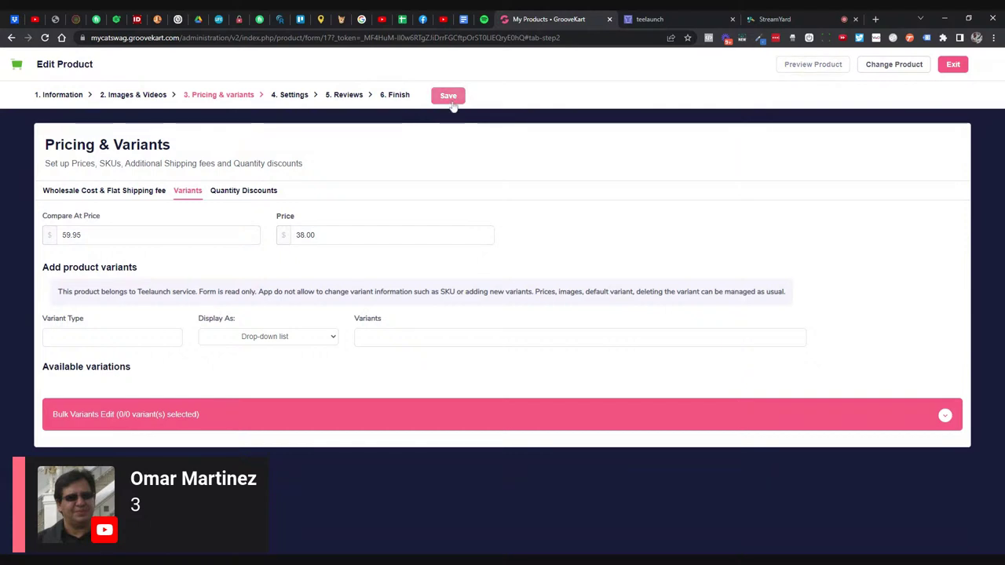
left_click(300, 96)
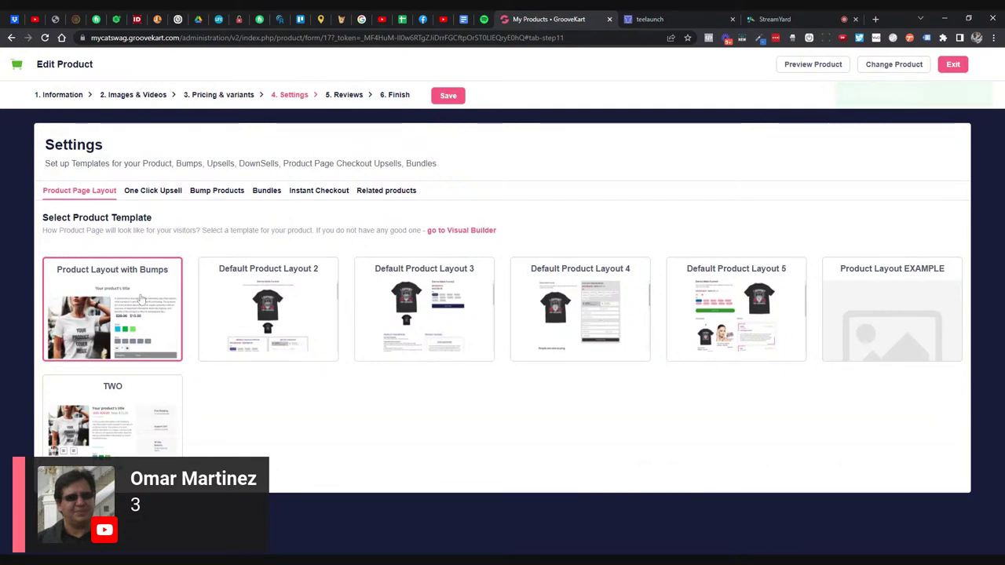
Add the Here For The Cats decal as the charger's one-click upsell product
left_click(175, 195)
left_click(175, 403)
type("home")
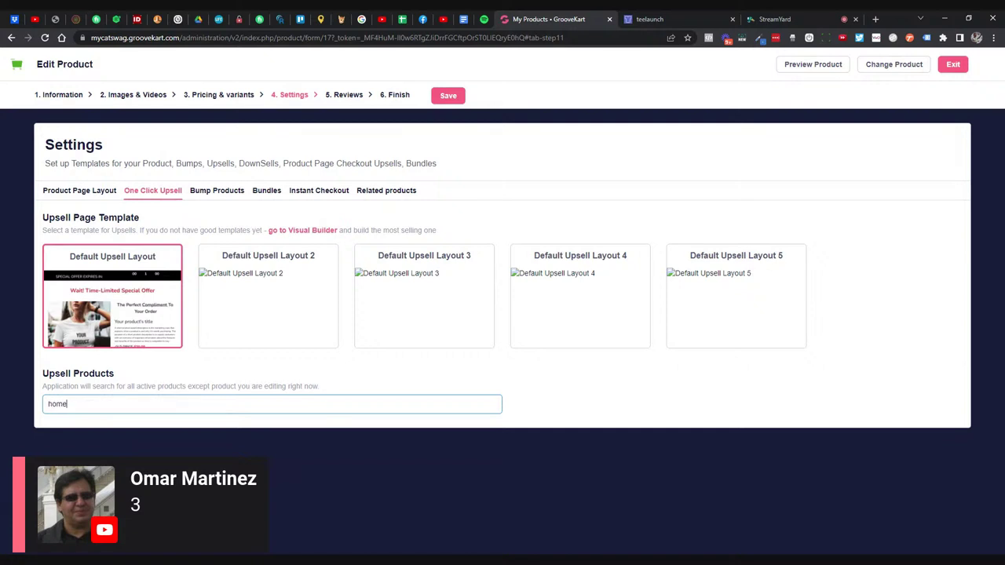
key("ctrl+a")
key("BackSpace")
type("cat")
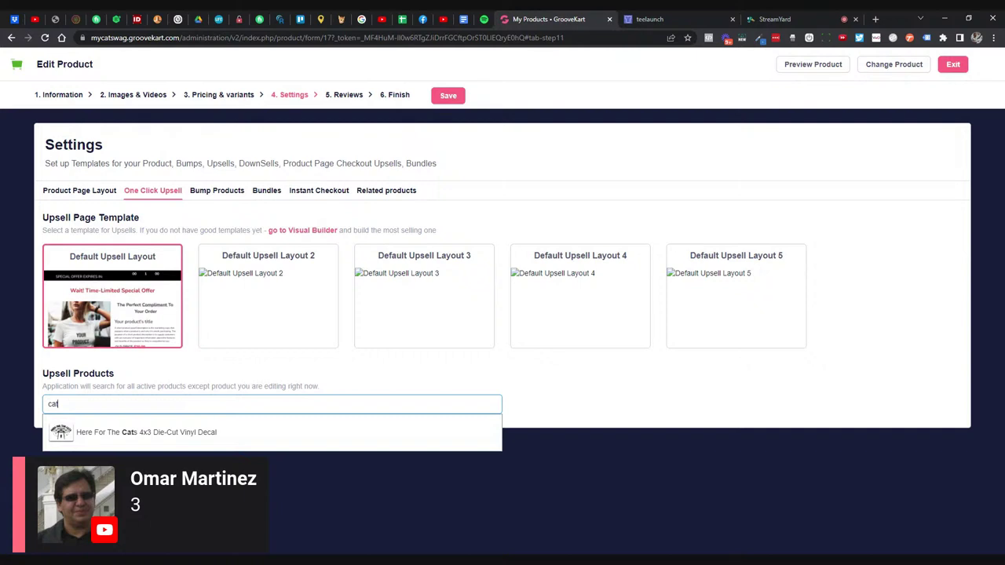
left_click(157, 430)
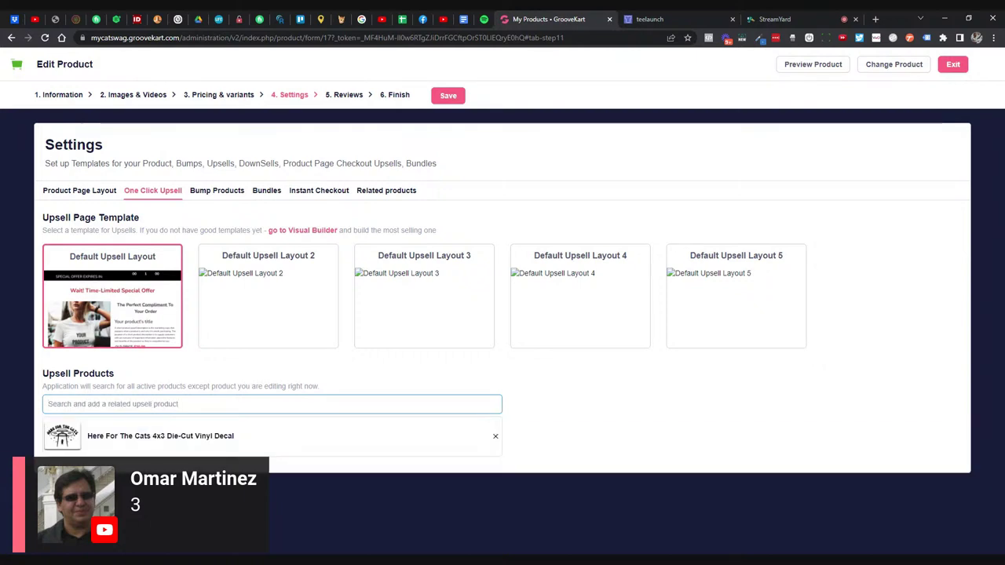
type("where")
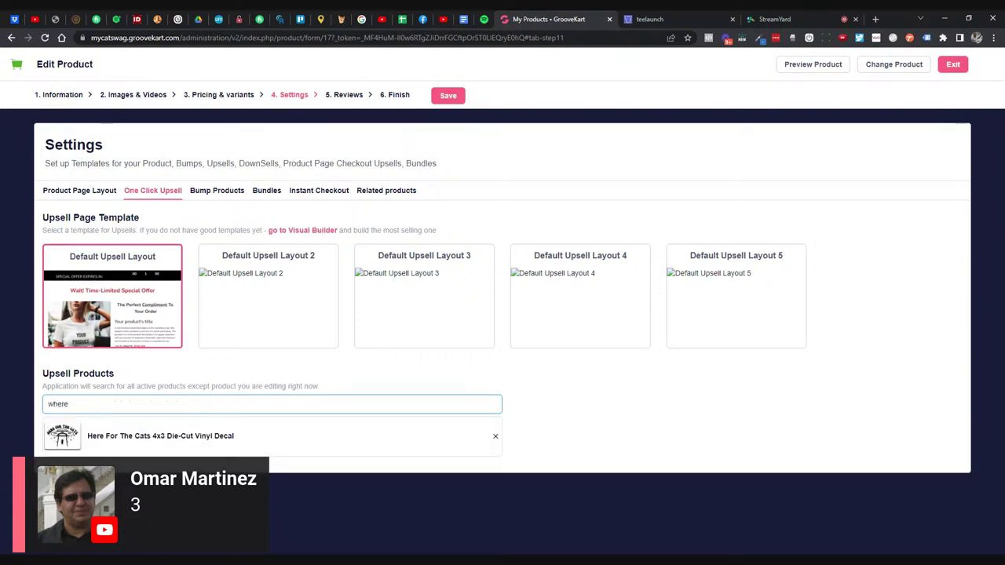
key("ctrl+a")
key("BackSpace")
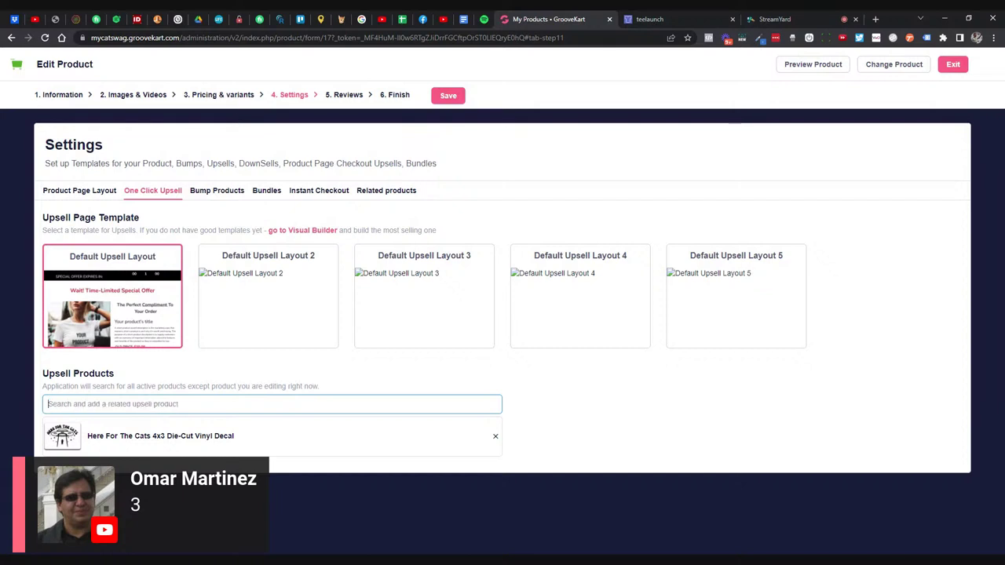
Add the Here For The Cats decal as a related product and publish the charger
left_click(382, 193)
left_click(267, 249)
type("sticker")
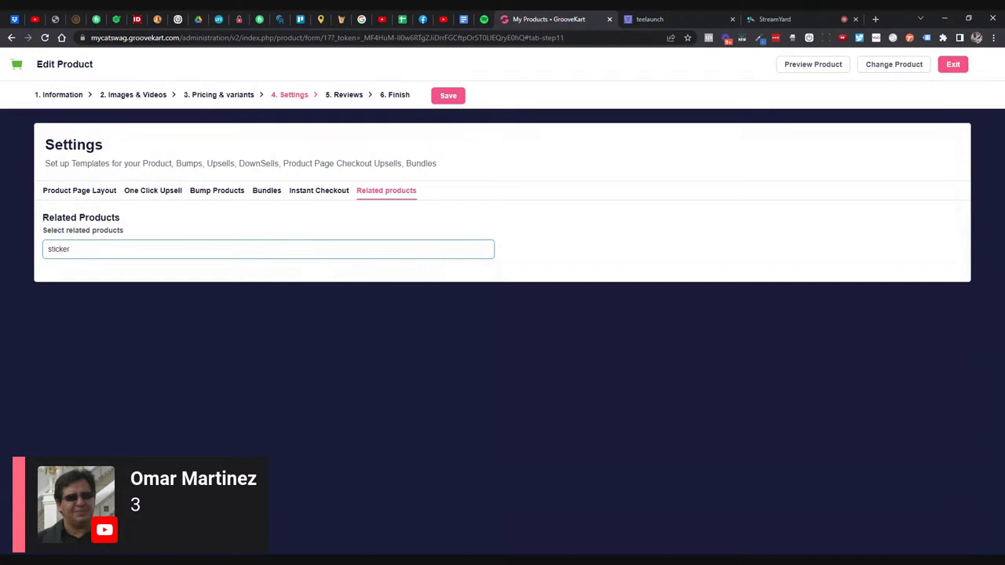
key("ctrl+a")
type("here")
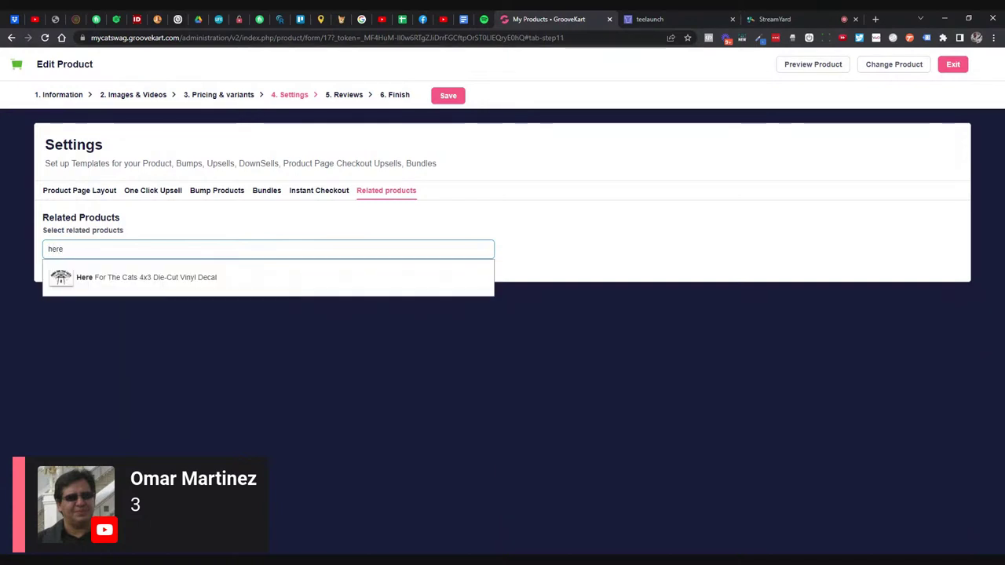
left_click(217, 281)
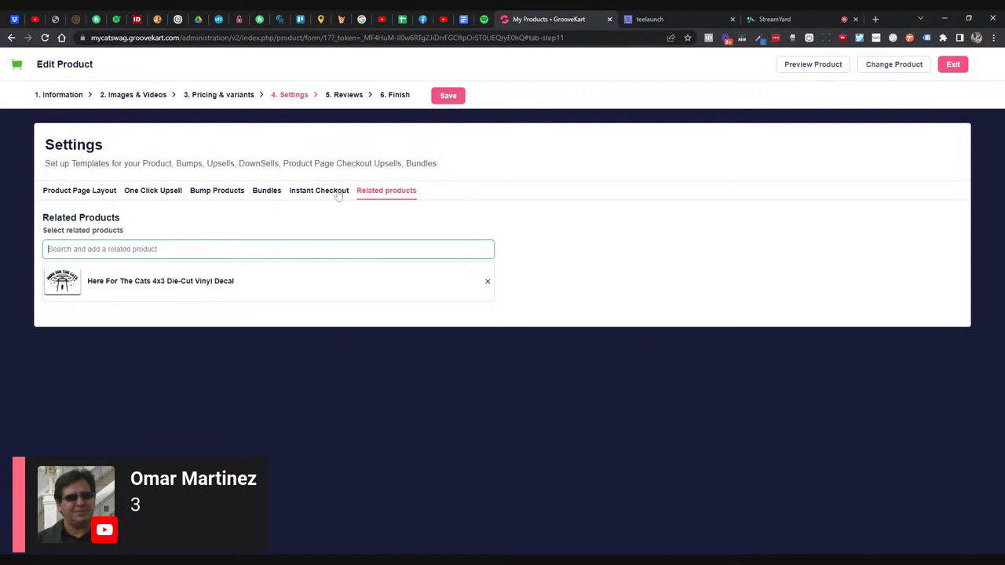
left_click(413, 95)
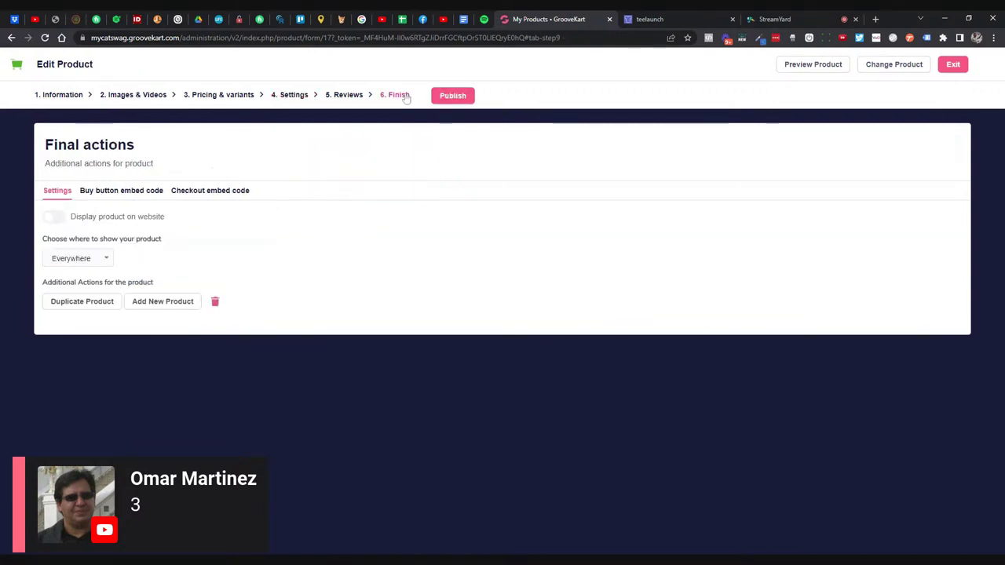
left_click(453, 96)
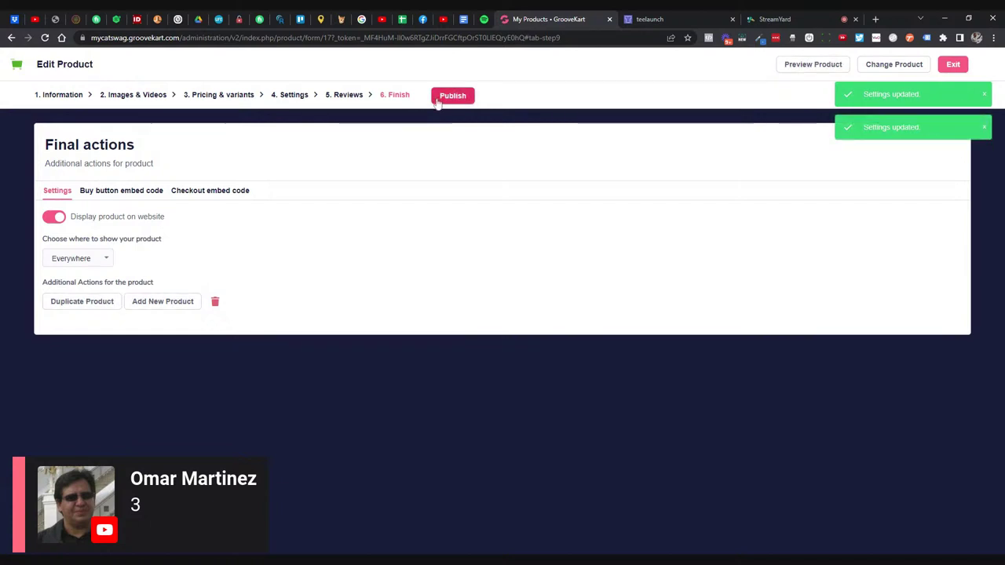
Review the charger's $38.00 MyCatSwag storefront page and enlarged image, then return to the editor
left_click(813, 66)
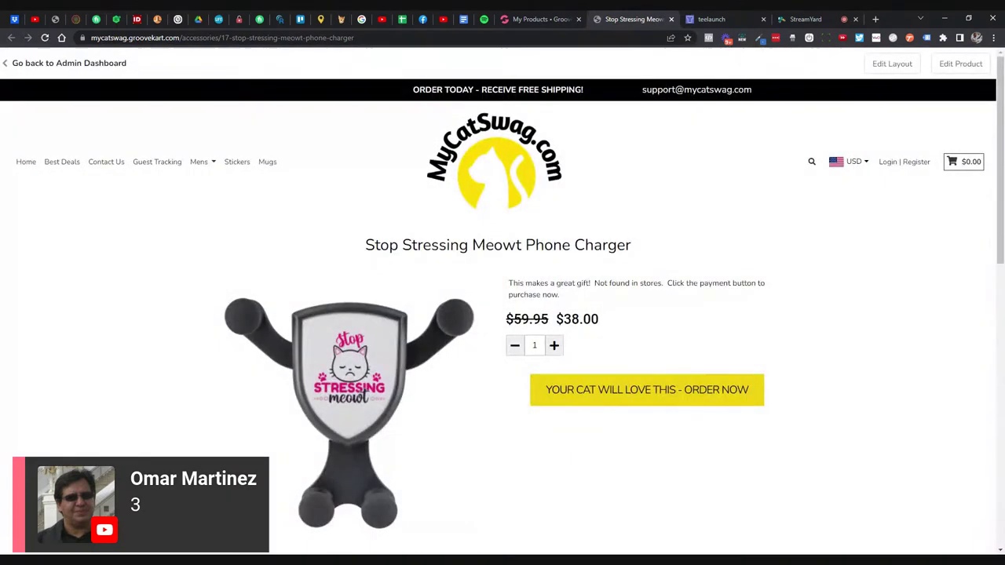
scroll(668, 241, "down", 2)
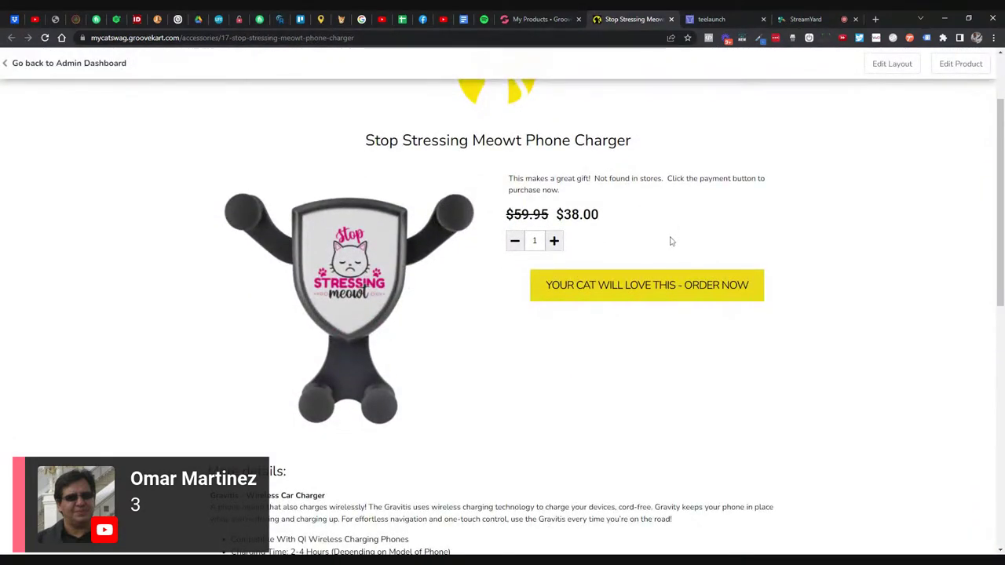
scroll(670, 241, "down", 2)
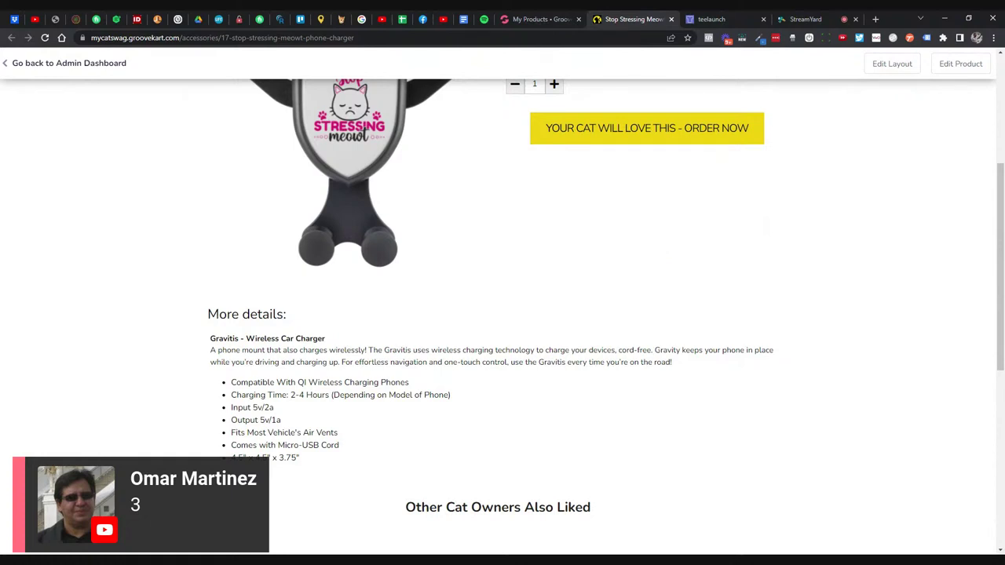
scroll(643, 260, "up", 1)
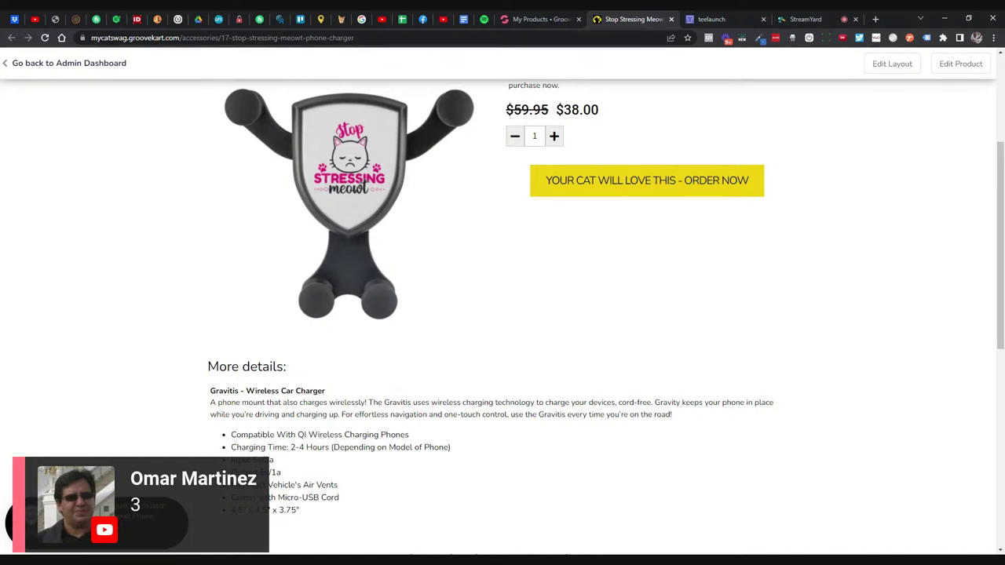
scroll(641, 259, "down", 1)
scroll(641, 260, "up", 2)
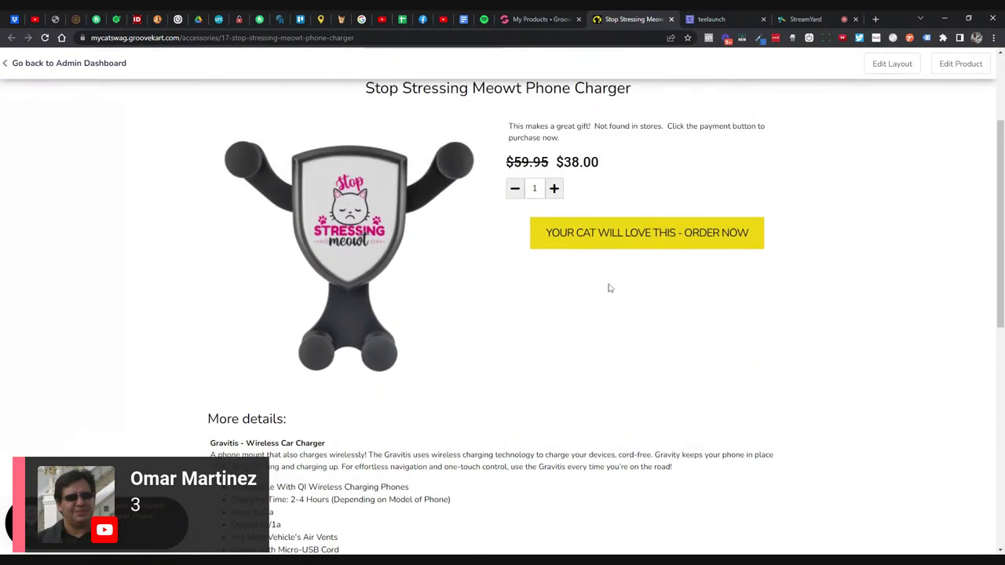
left_click_drag(413, 212, 358, 209)
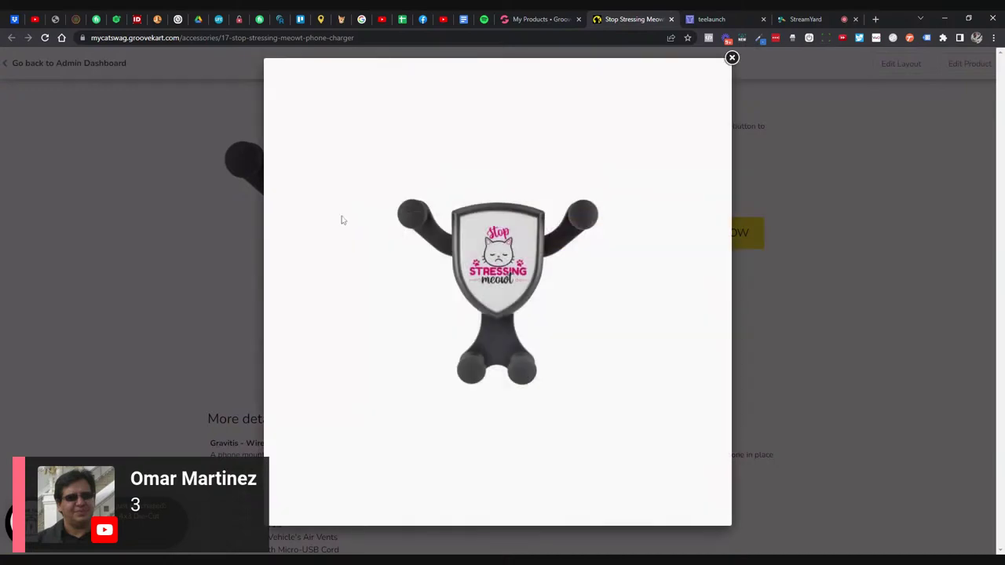
left_click(186, 232)
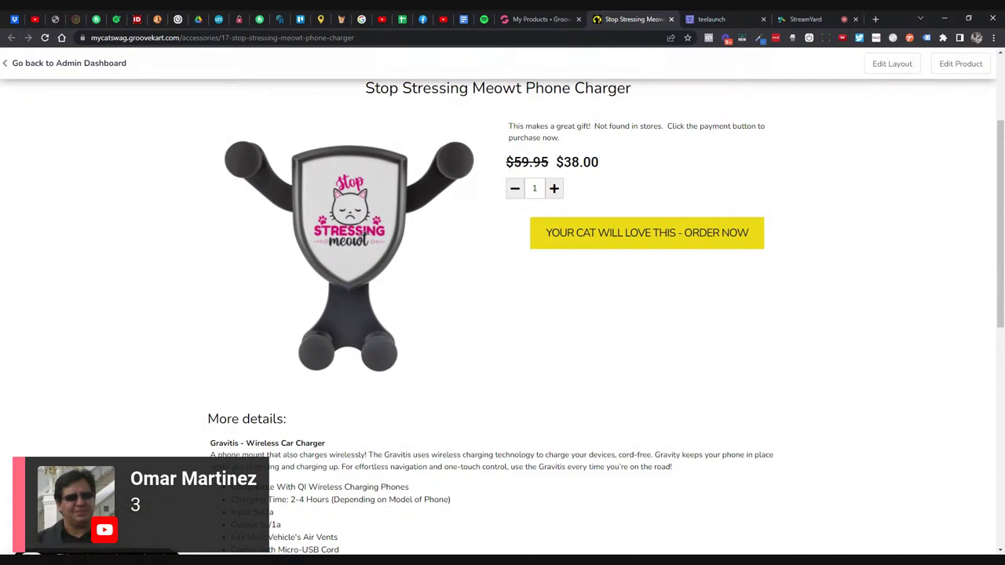
scroll(496, 285, "up", 4)
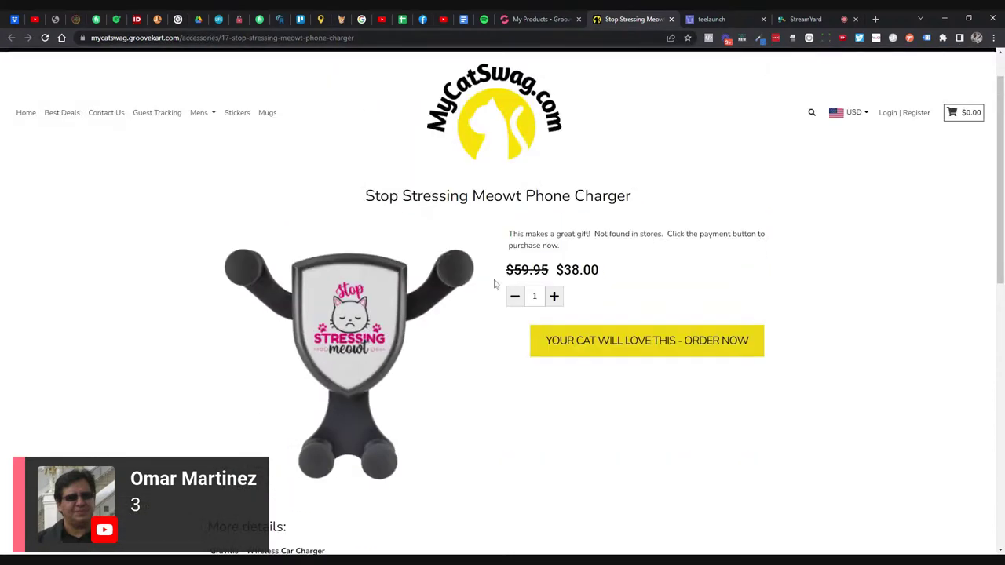
scroll(495, 284, "down", 3)
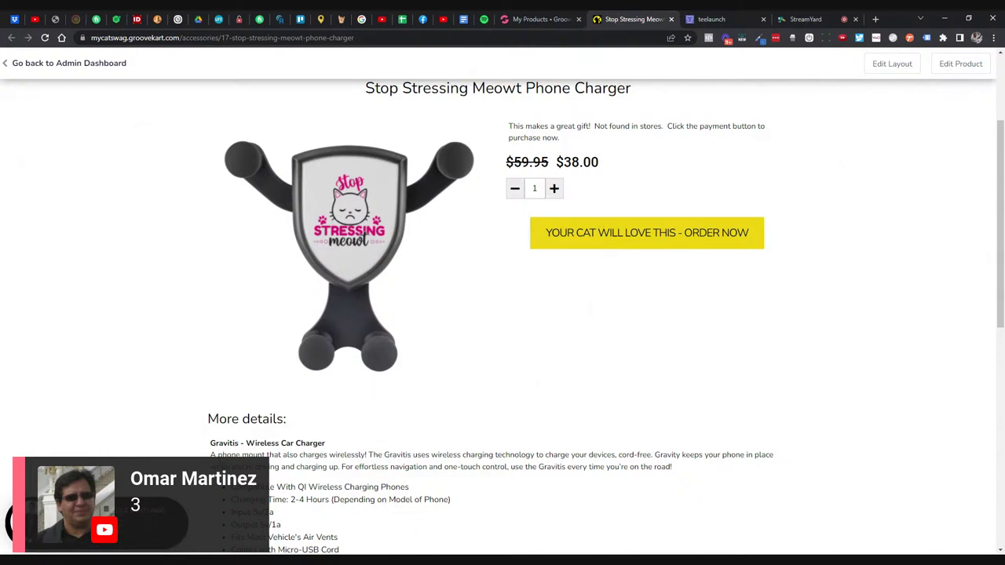
scroll(686, 136, "up", 2)
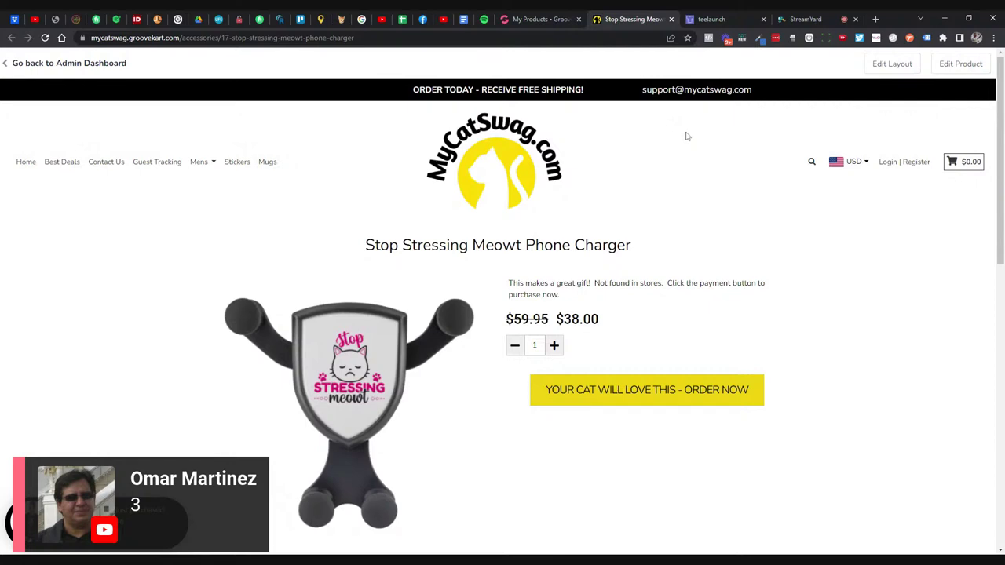
left_click(545, 19)
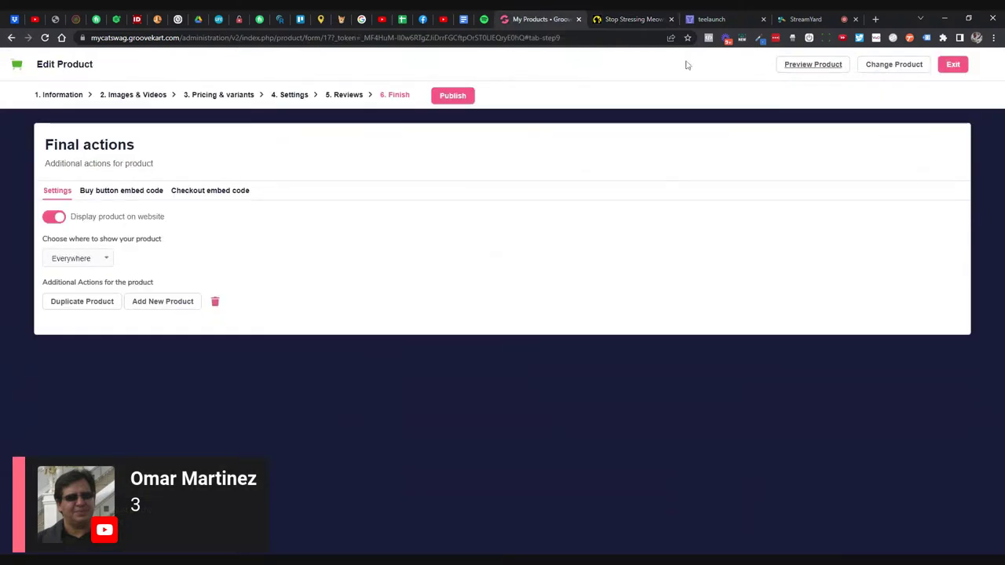
Check the Gravitis charger's $19.00 base cost in Teelaunch, then return to GrooveKart
left_click(710, 19)
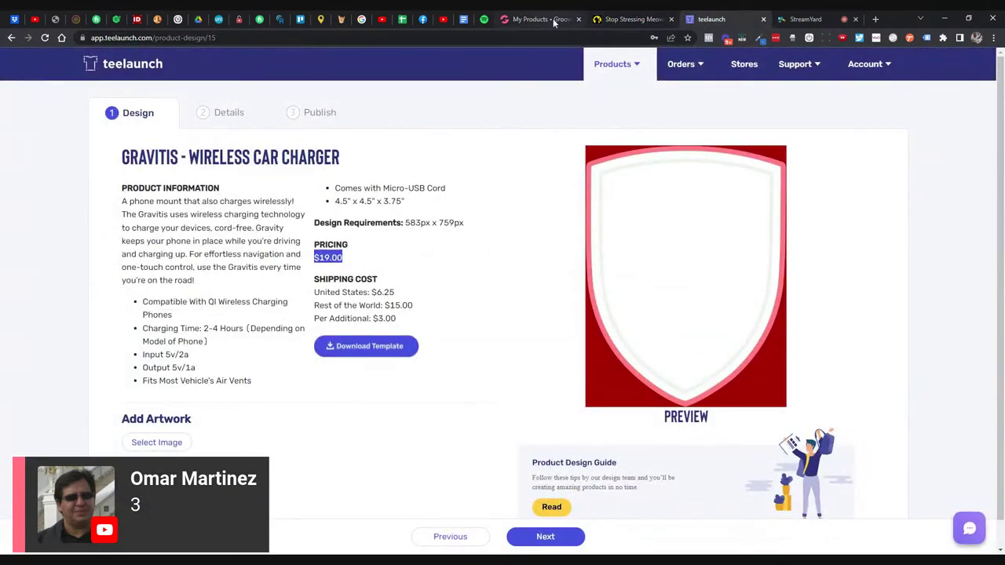
left_click(542, 19)
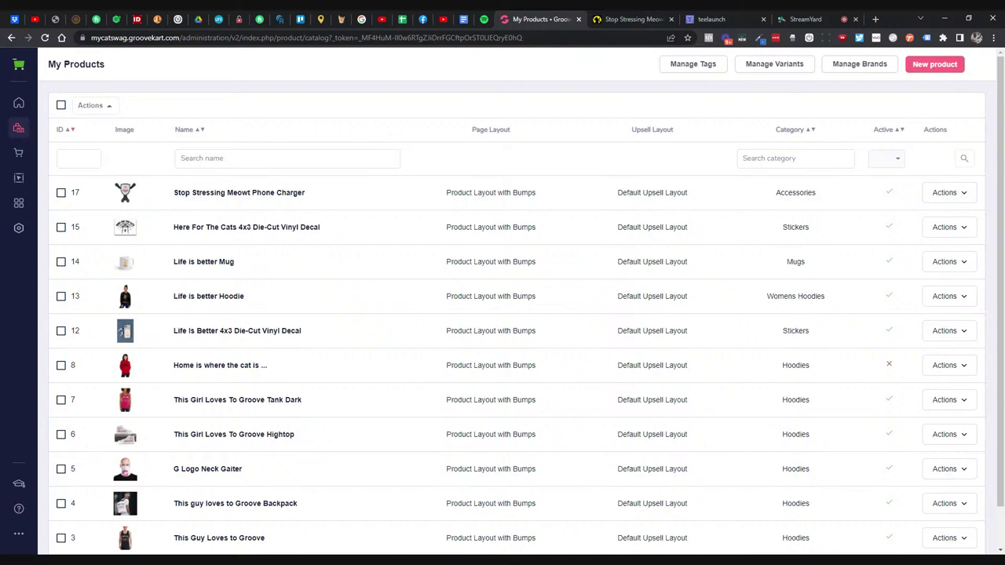
Add the Cats Are My Favorite People Women's V-Neck to the store from Teelaunch's product list
left_click(23, 130)
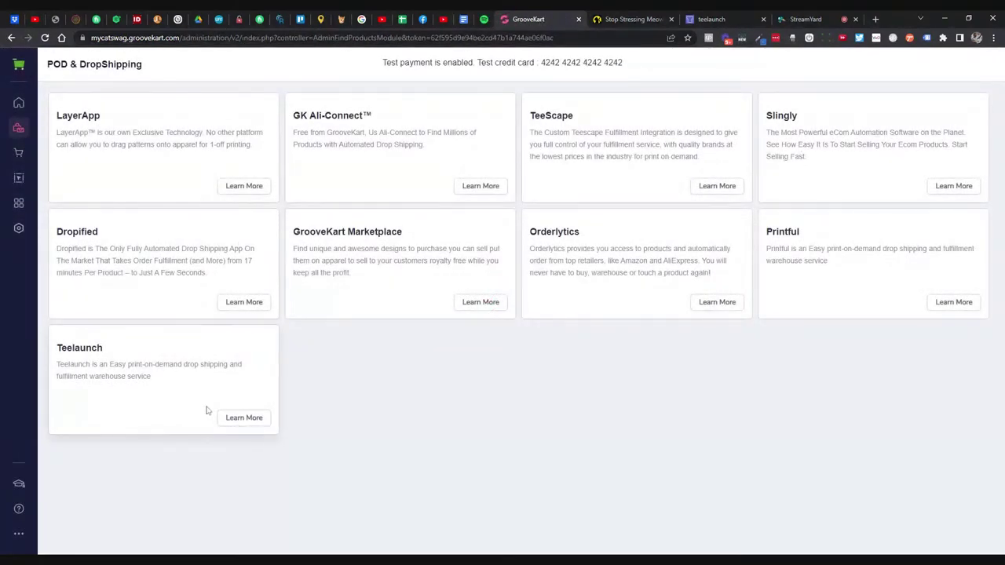
left_click(244, 420)
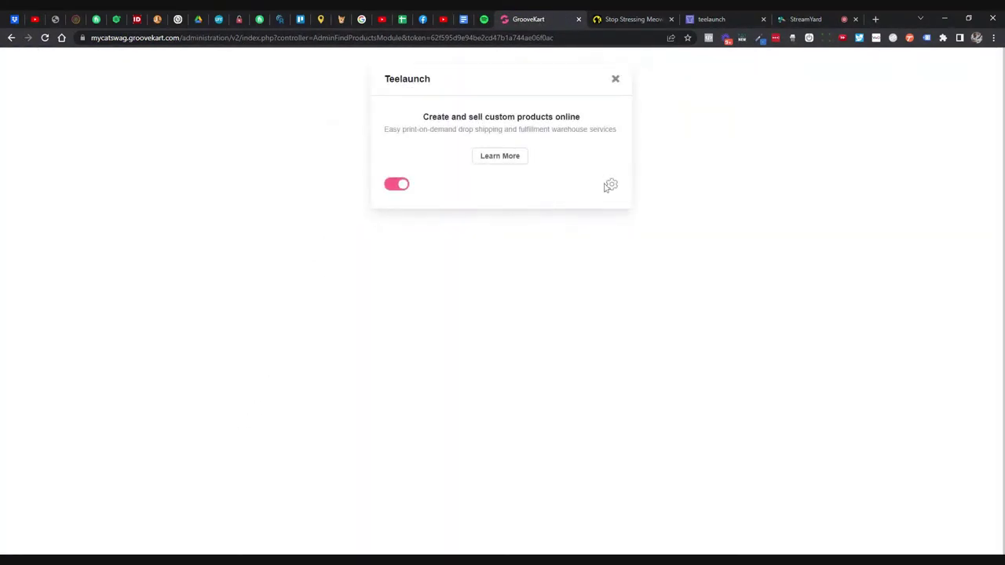
left_click(609, 187)
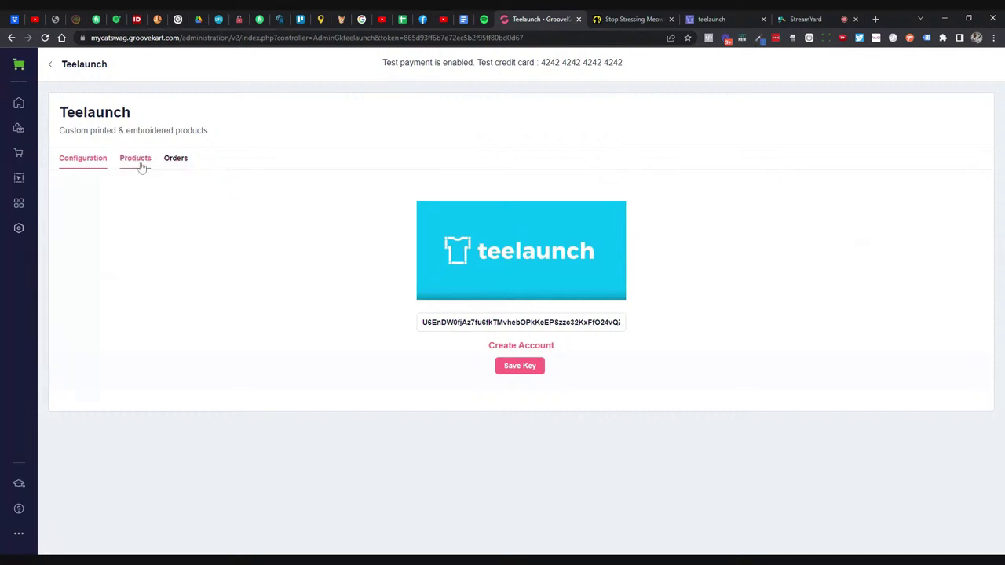
left_click(137, 160)
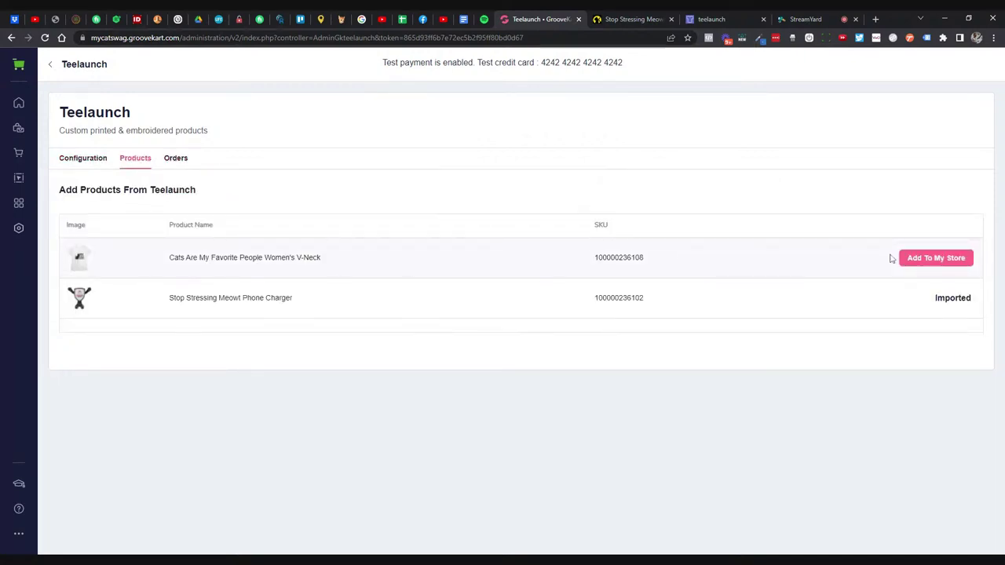
left_click(914, 260)
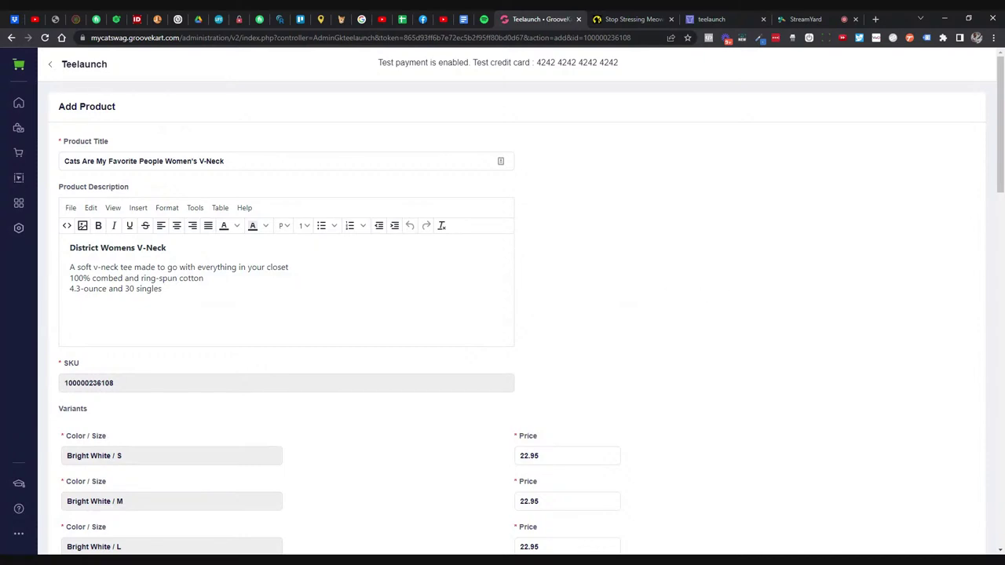
Review the V-Neck's description and 22.95 variant prices, then switch to the Random Name Picker
scroll(502, 314, "down", 3)
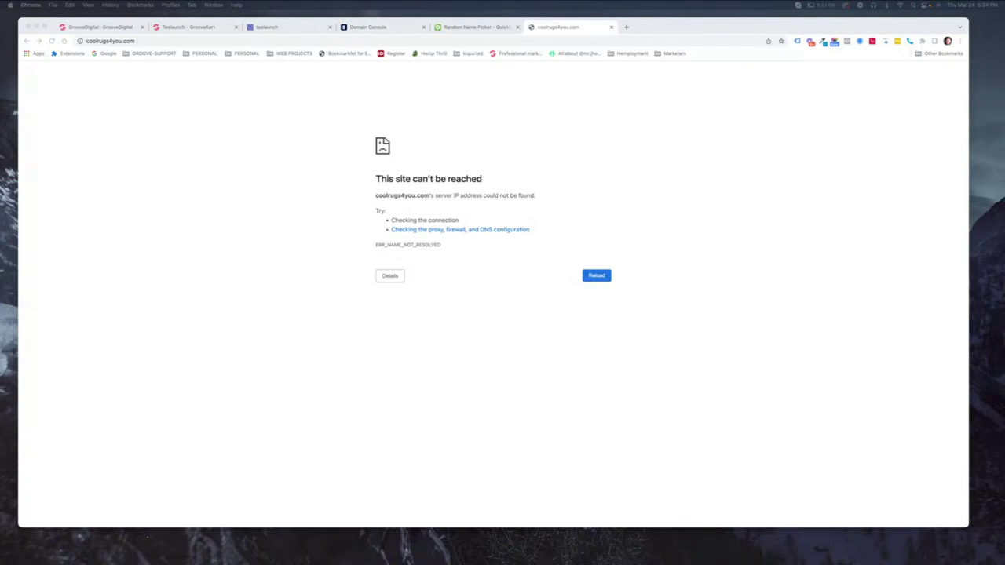
left_click(484, 28)
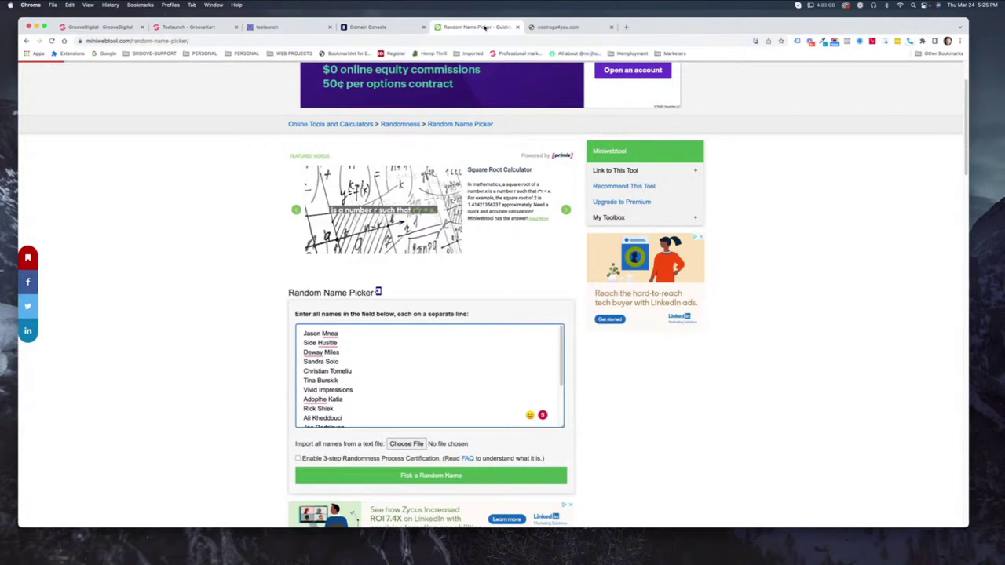
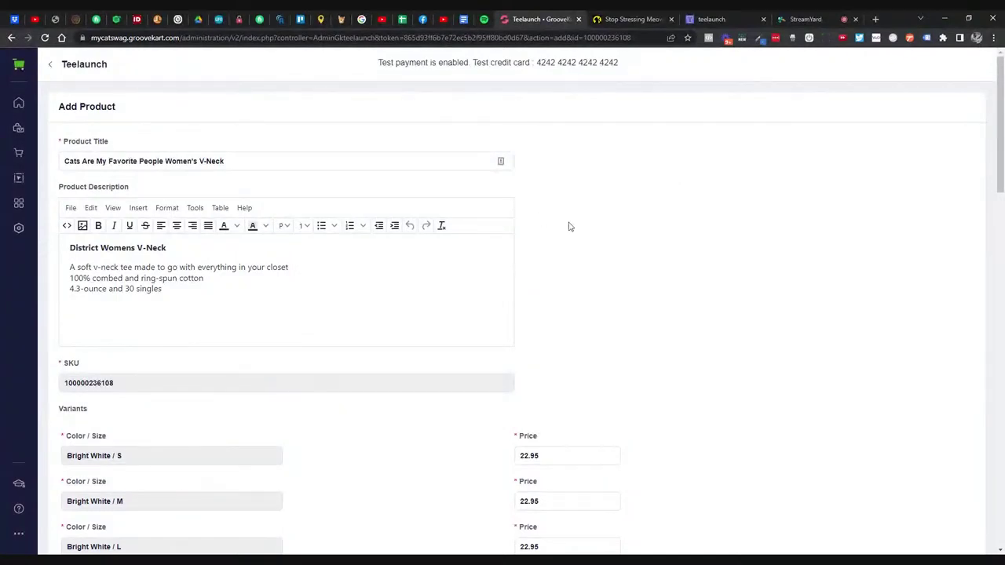
Scroll through the V-Neck's variant price rows on the Teelaunch Add Product page
scroll(563, 237, "down", 1)
scroll(554, 243, "down", 5)
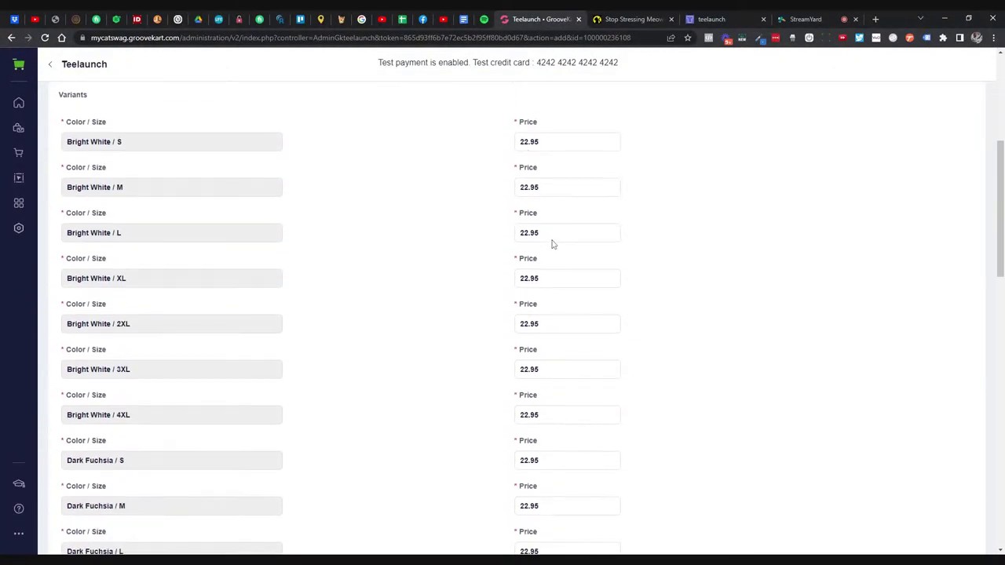
scroll(524, 226, "up", 2)
scroll(506, 248, "down", 7)
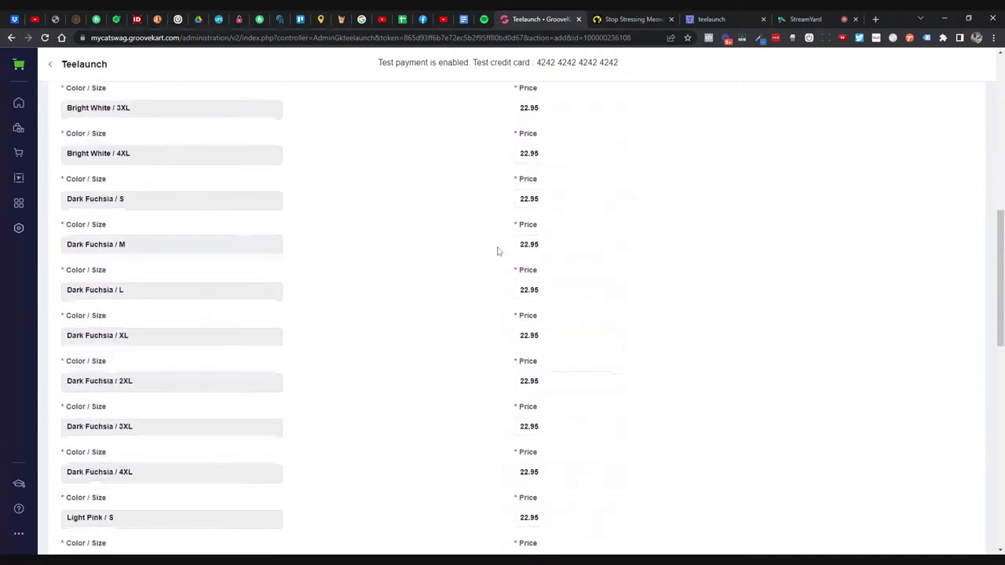
scroll(495, 252, "down", 11)
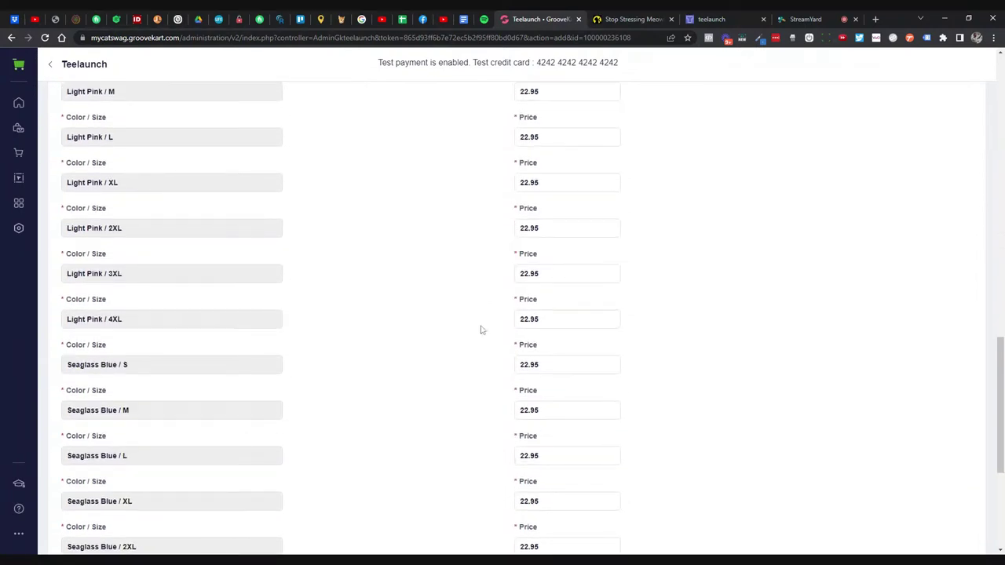
scroll(482, 326, "down", 2)
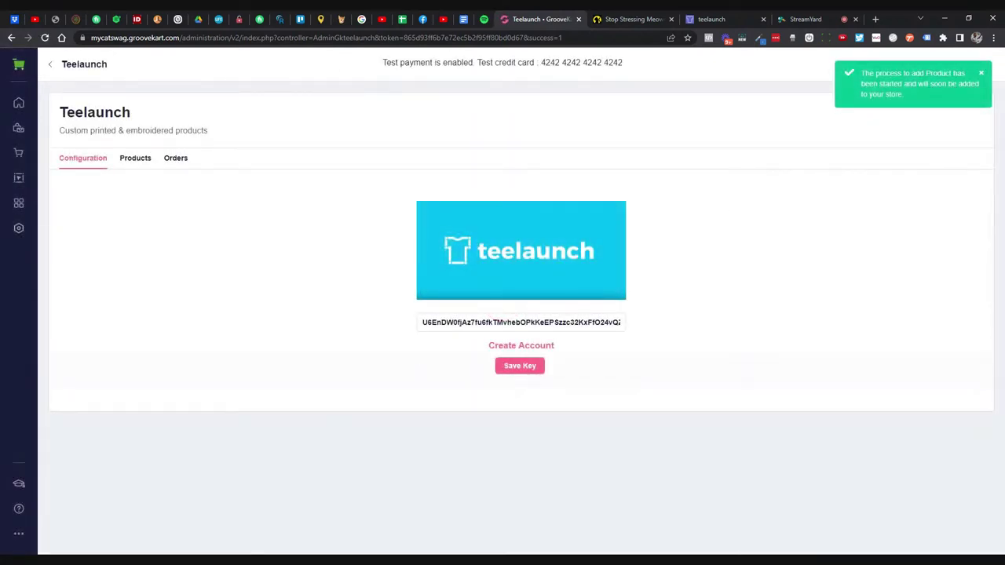
Preview the Women's V-Neck, row 18 of My products, on the storefront
left_click(18, 128)
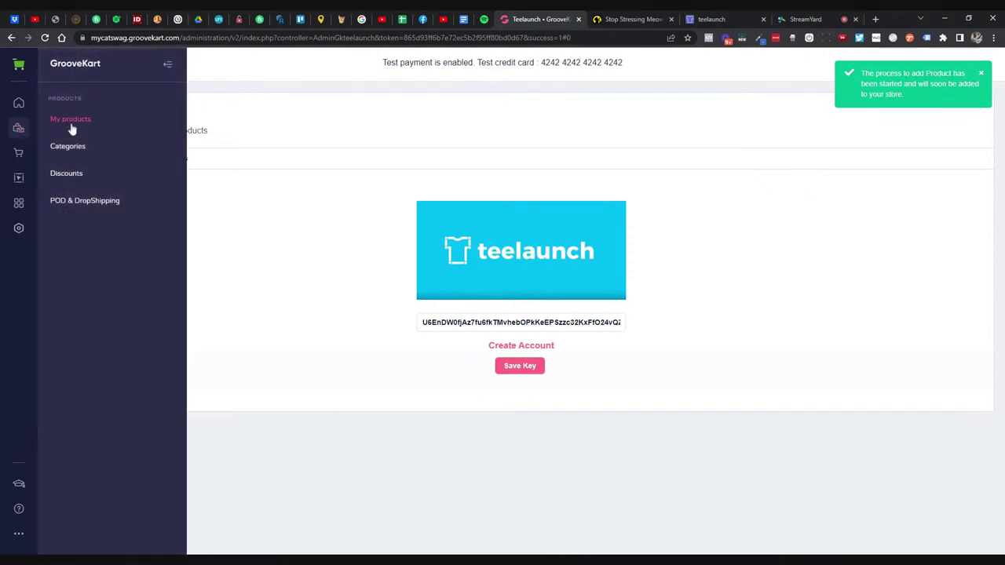
left_click(75, 124)
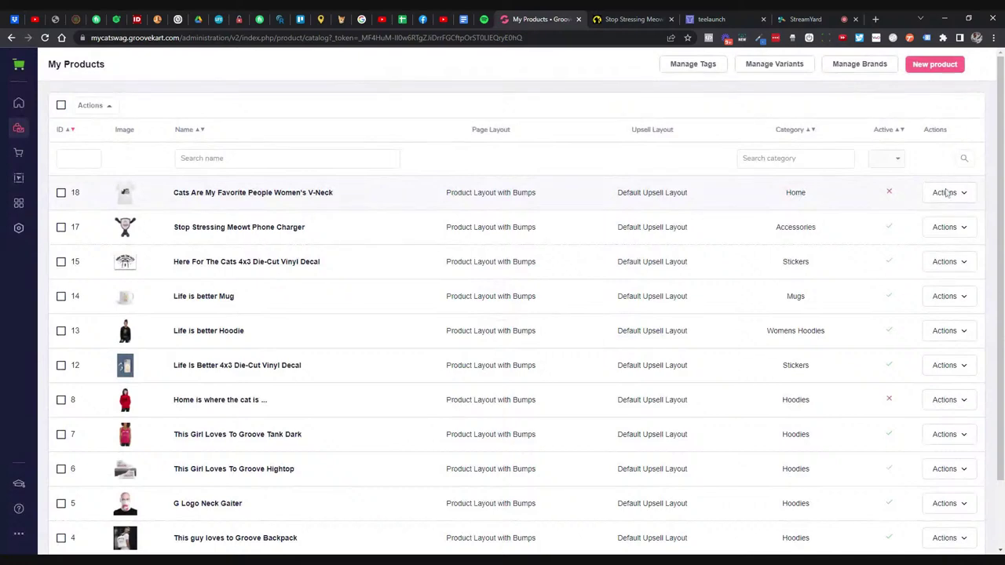
left_click(945, 193)
left_click(923, 220)
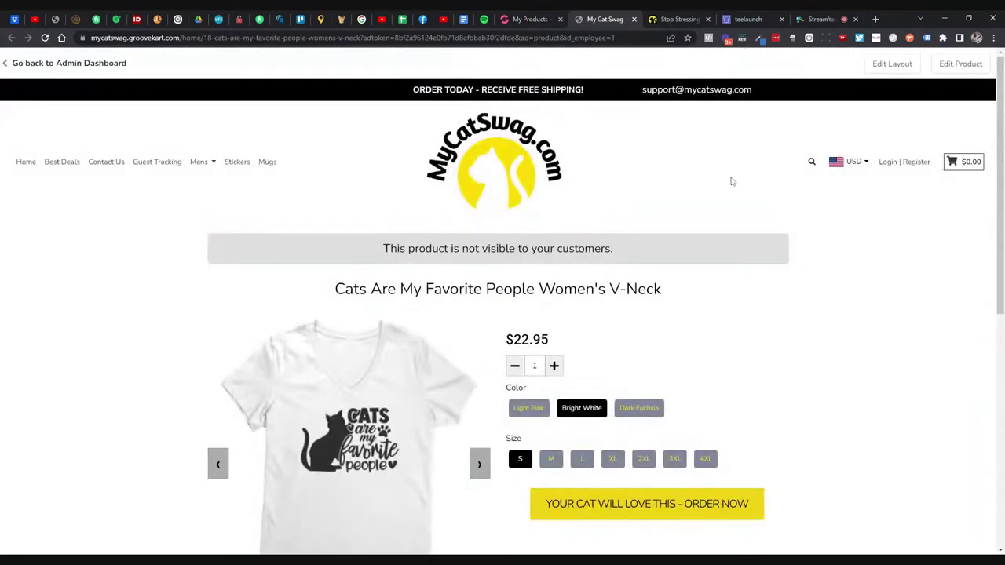
View the previewed shirt in Light Pink, Bright White and Dark Fuchsia
scroll(730, 180, "down", 2)
left_click_drag(453, 144, 633, 152)
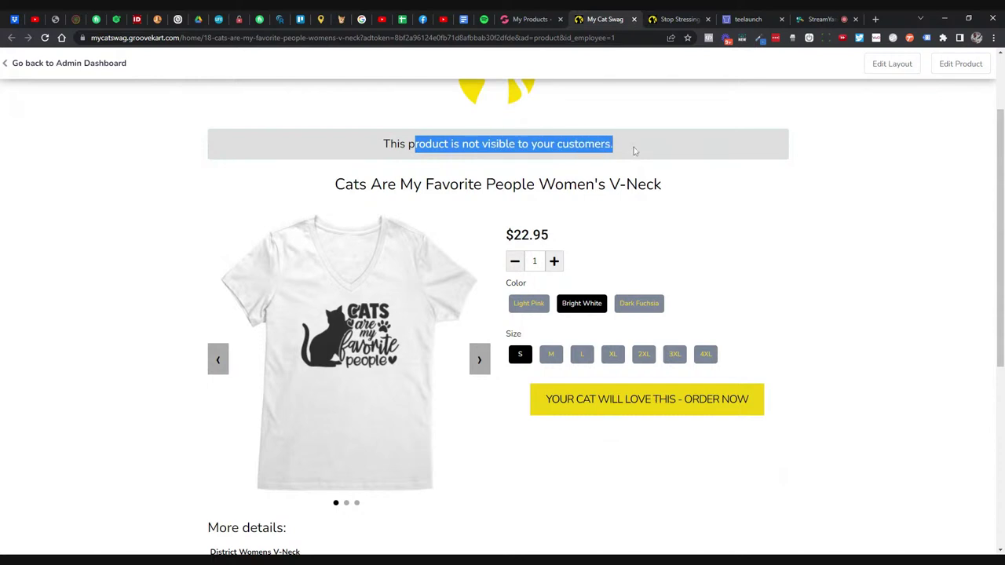
scroll(687, 193, "down", 1)
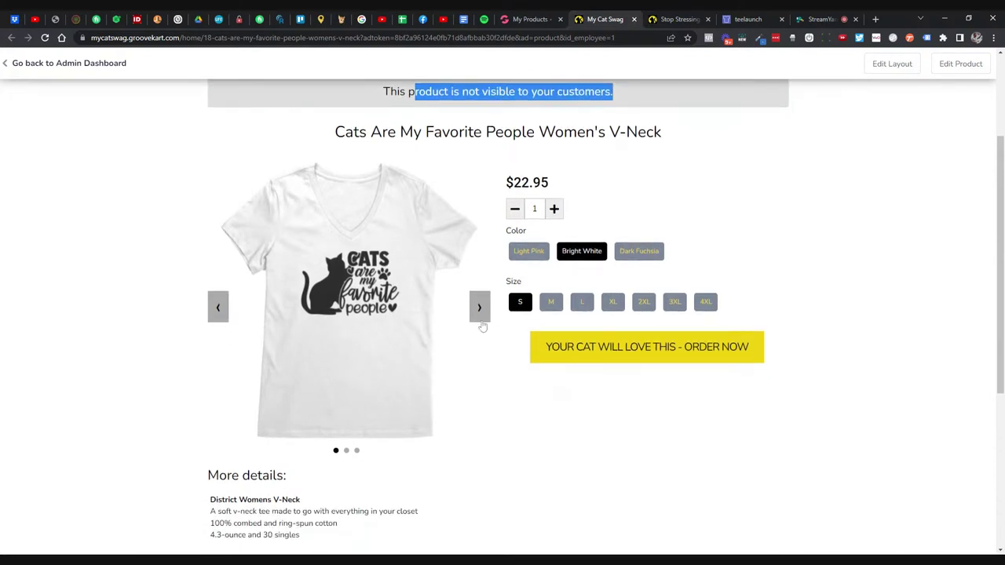
left_click(530, 256)
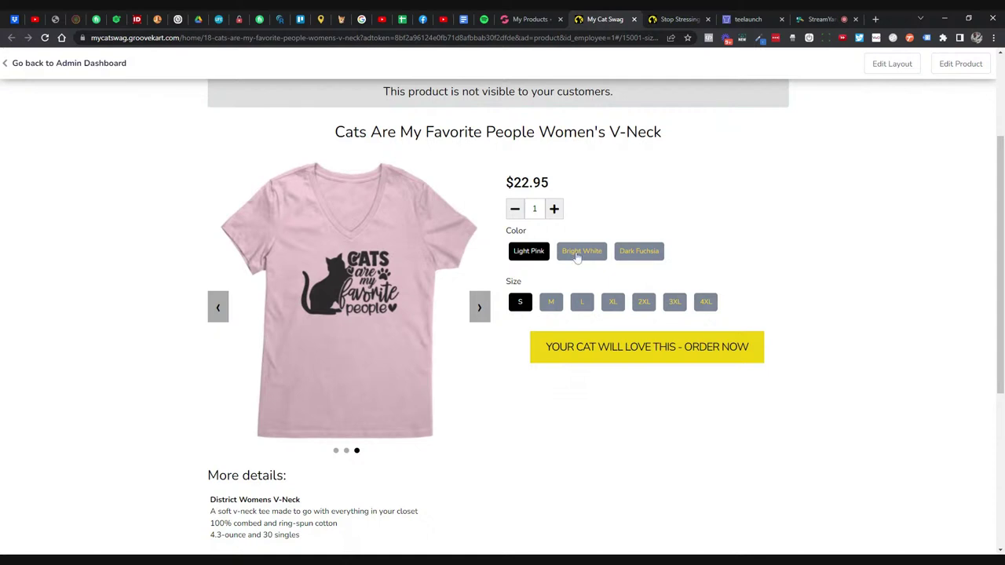
left_click(577, 257)
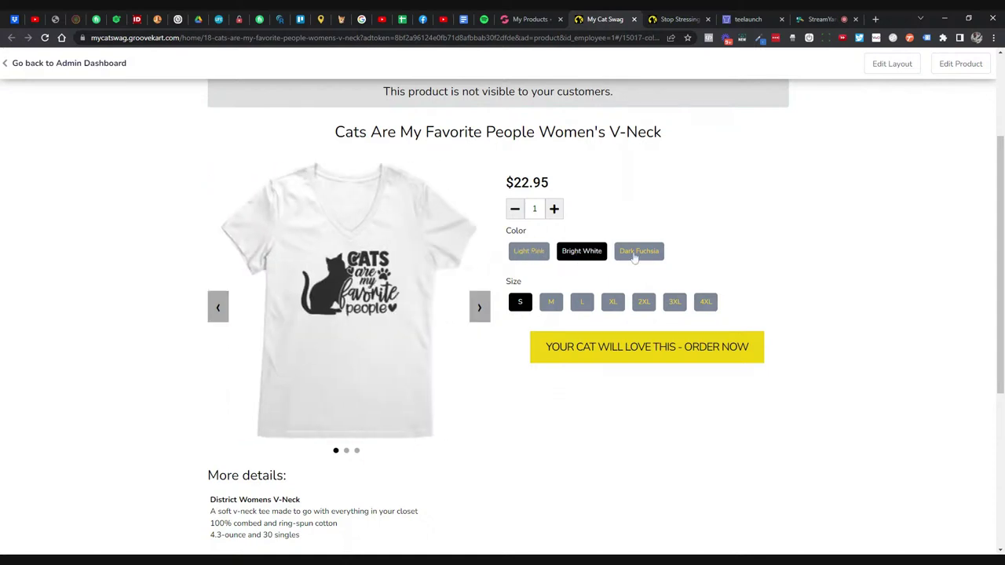
left_click(634, 257)
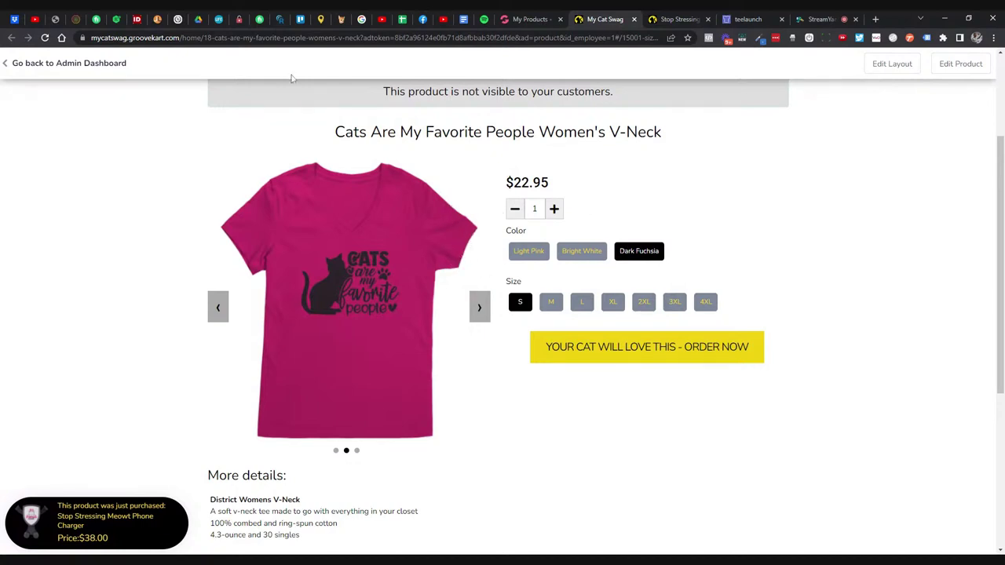
Reload the preview, recheck Seaglass Blue, Dark Fuchsia, Bright White and Light Pink, then return to My Products
left_click(61, 64)
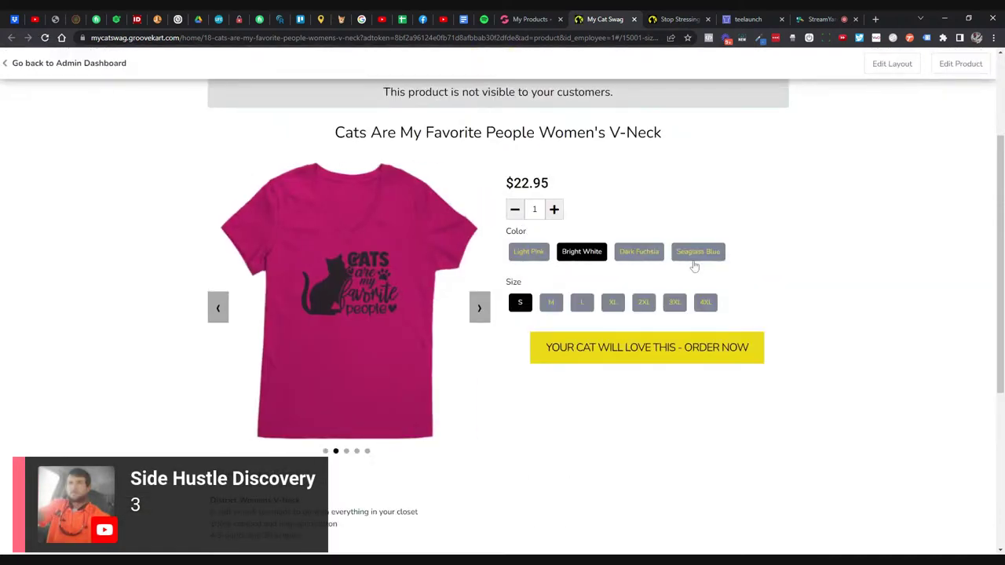
left_click(698, 253)
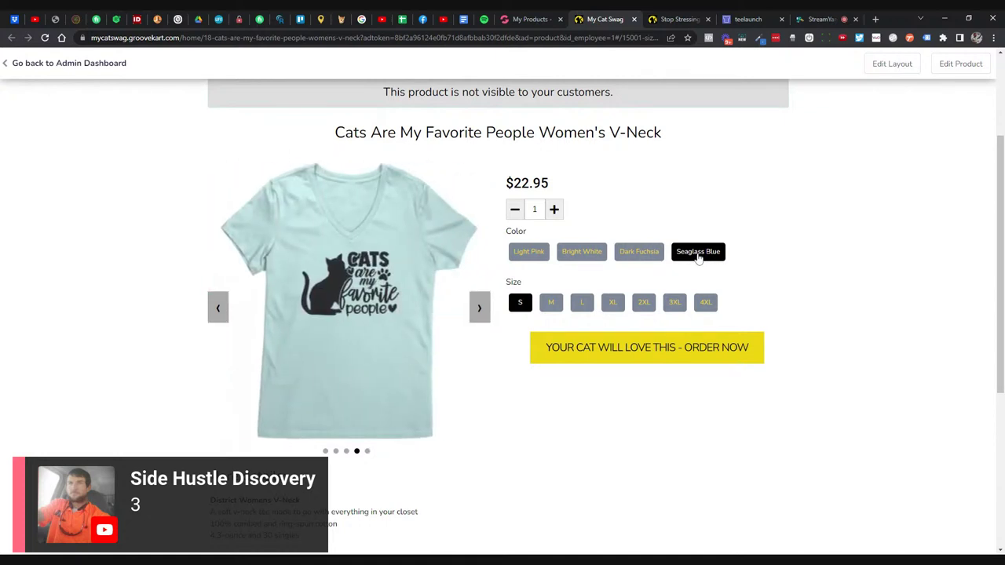
left_click(646, 255)
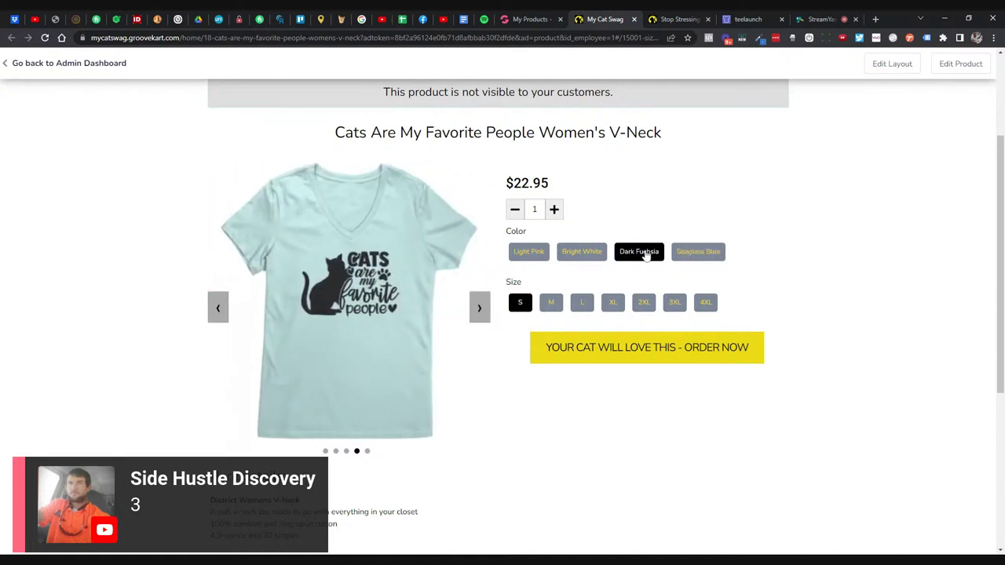
left_click(594, 254)
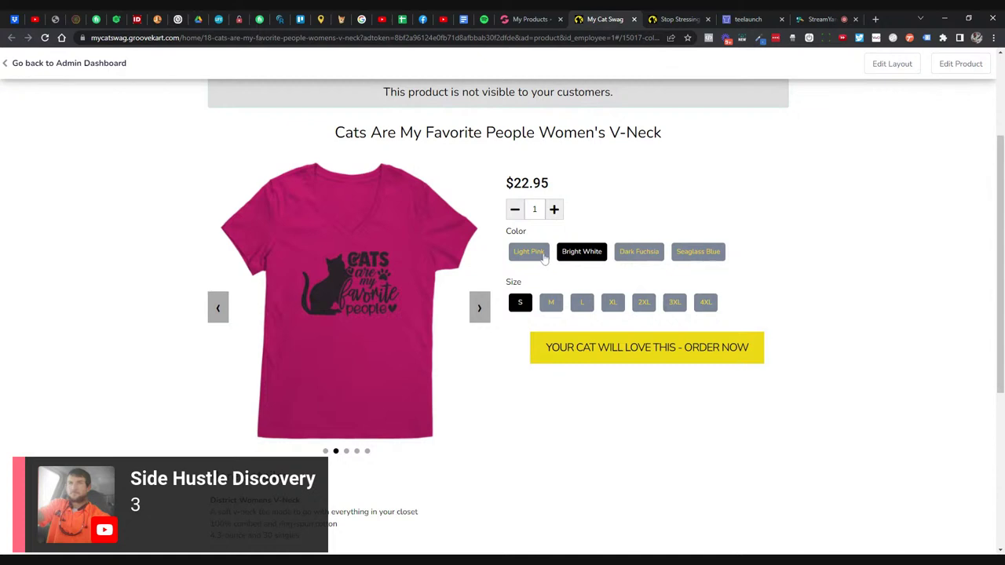
left_click(543, 255)
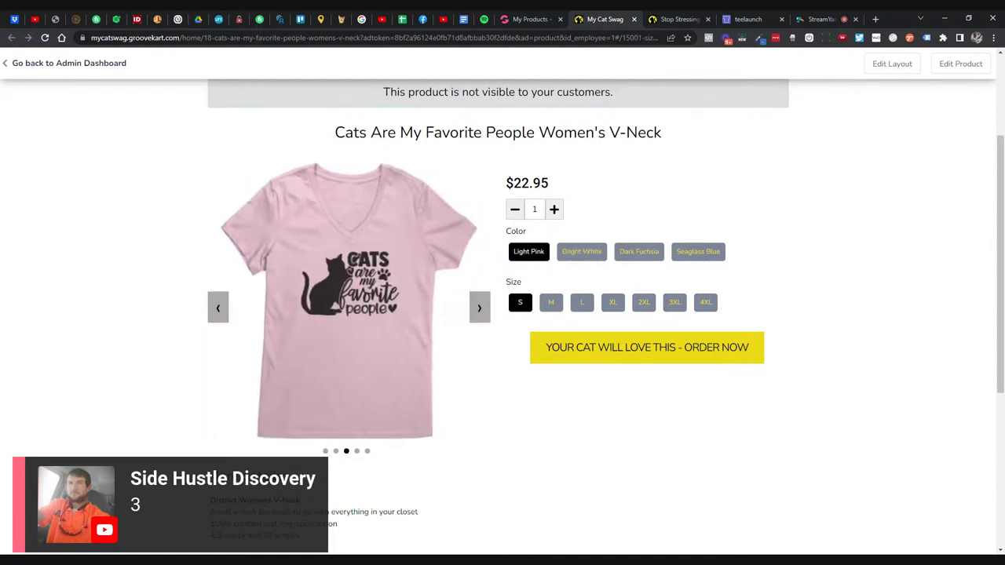
left_click(527, 19)
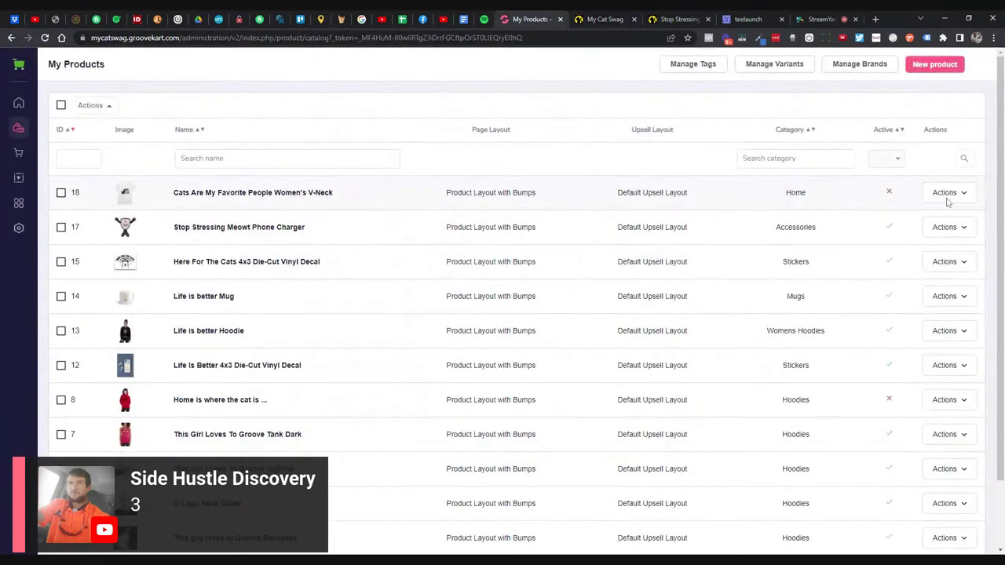
Rename the product 'Cats Are My Favorite People Womens V-Neck' and show its SEO settings
left_click(948, 194)
left_click(931, 228)
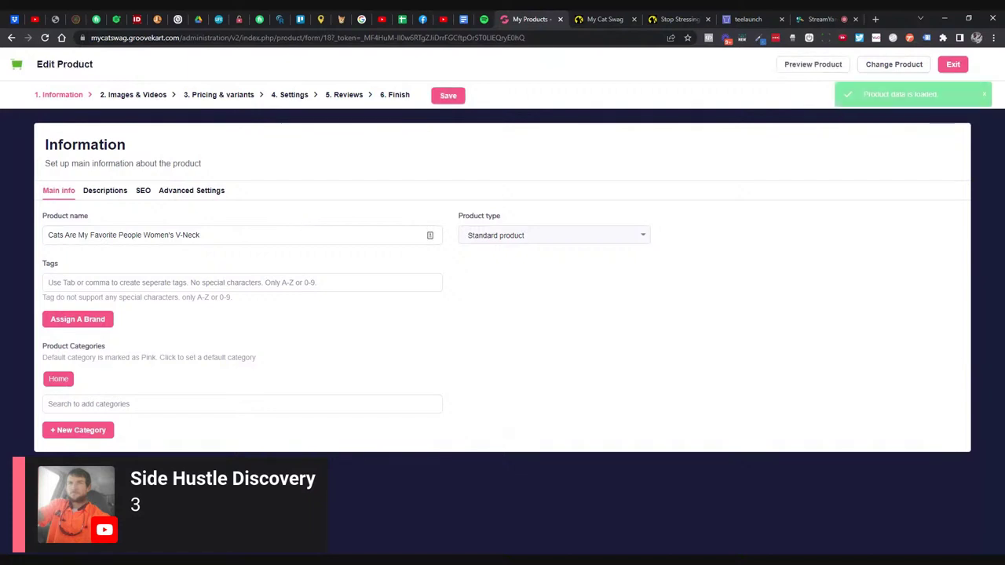
left_click_drag(203, 235, 1, 238)
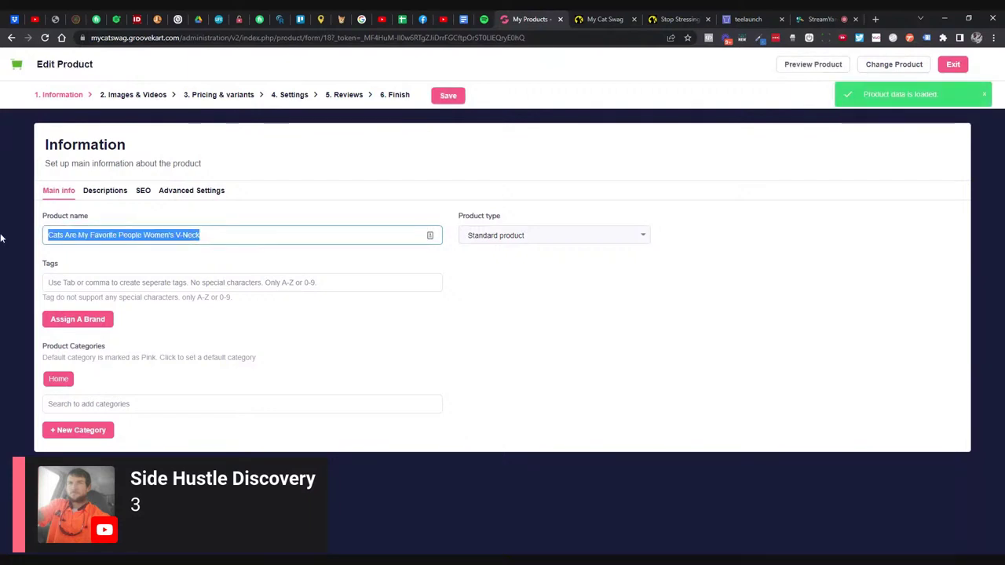
key("Right")
key("Left")
key("Left")
key("Left")
key("Left")
key("Left")
key("Left")
key("Left")
key("Left")
key("BackSpace")
key("ctrl+a")
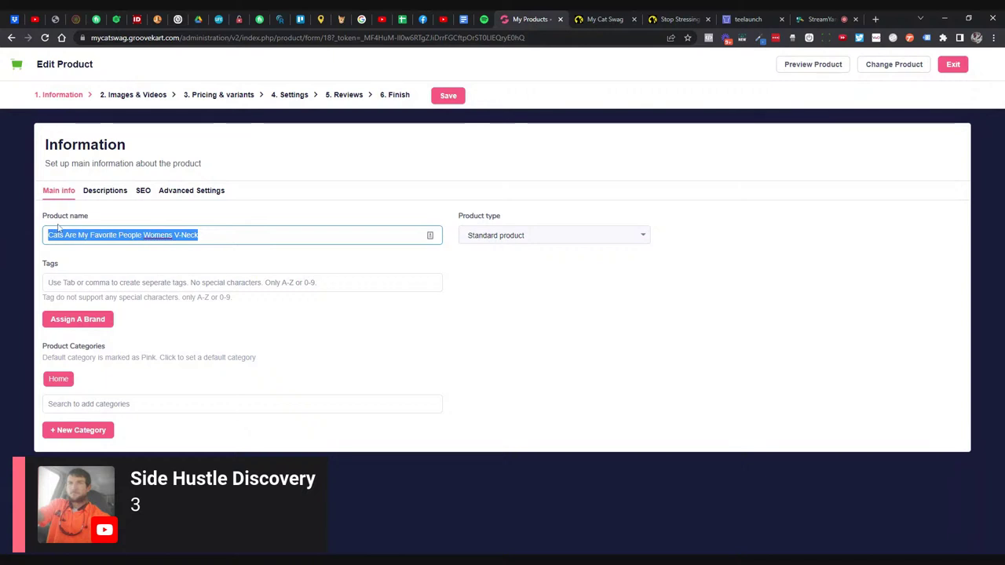
left_click(142, 191)
left_click(110, 489)
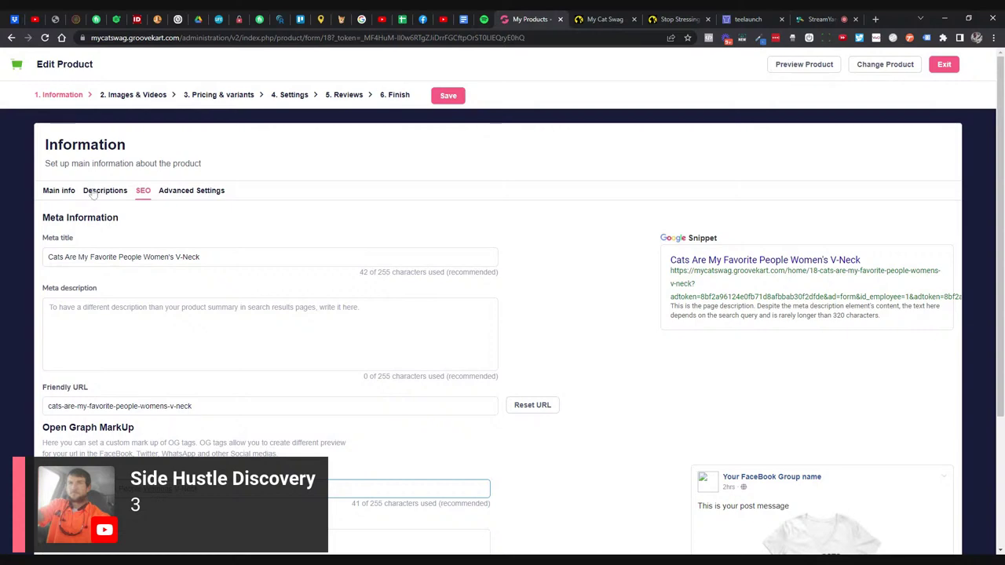
Copy the full product description into the Meta description and Og description fields
left_click(102, 191)
scroll(99, 278, "down", 2)
key("ctrl+a")
key("ctrl+c")
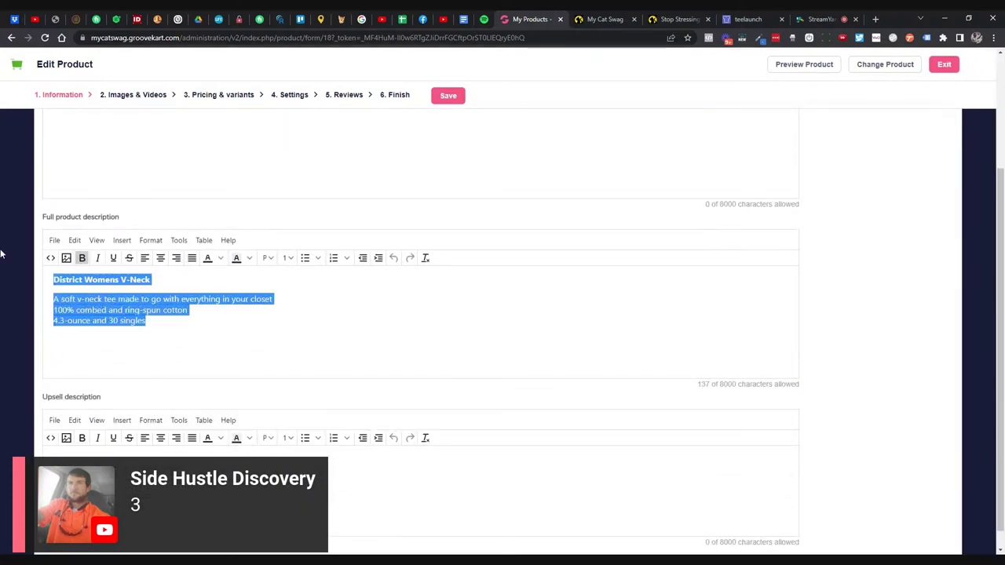
scroll(105, 220, "up", 3)
left_click(142, 191)
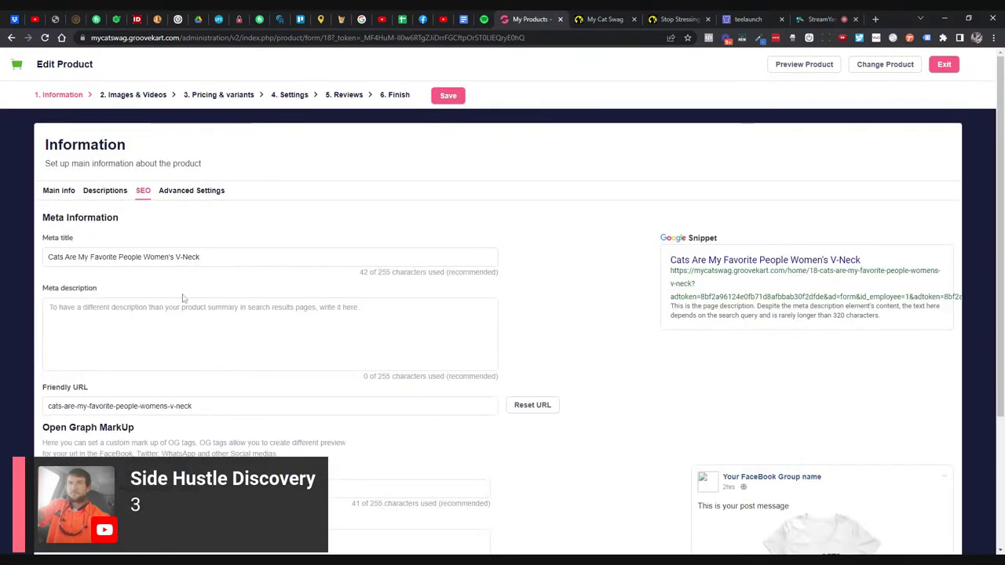
left_click(235, 329)
key("ctrl+v")
scroll(502, 330, "down", 2)
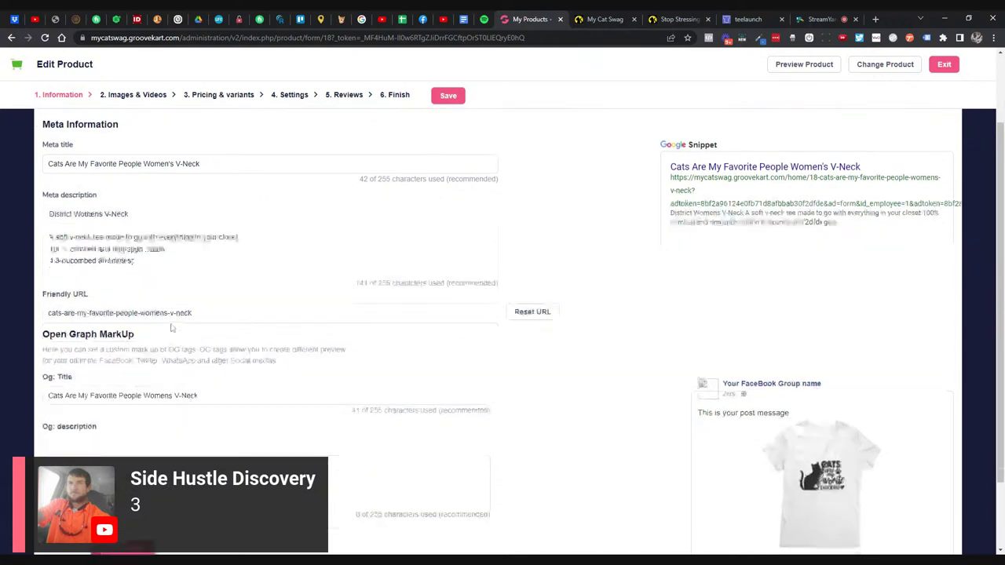
key("ctrl+v")
scroll(503, 330, "up", 2)
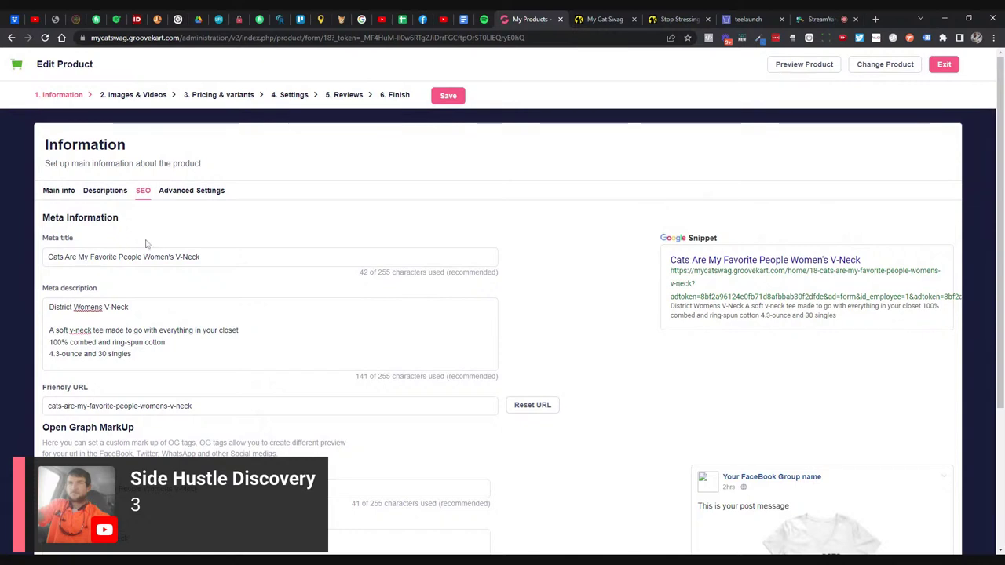
Check the Og: Title value in SEO settings, then go back to the description editors
left_click(102, 196)
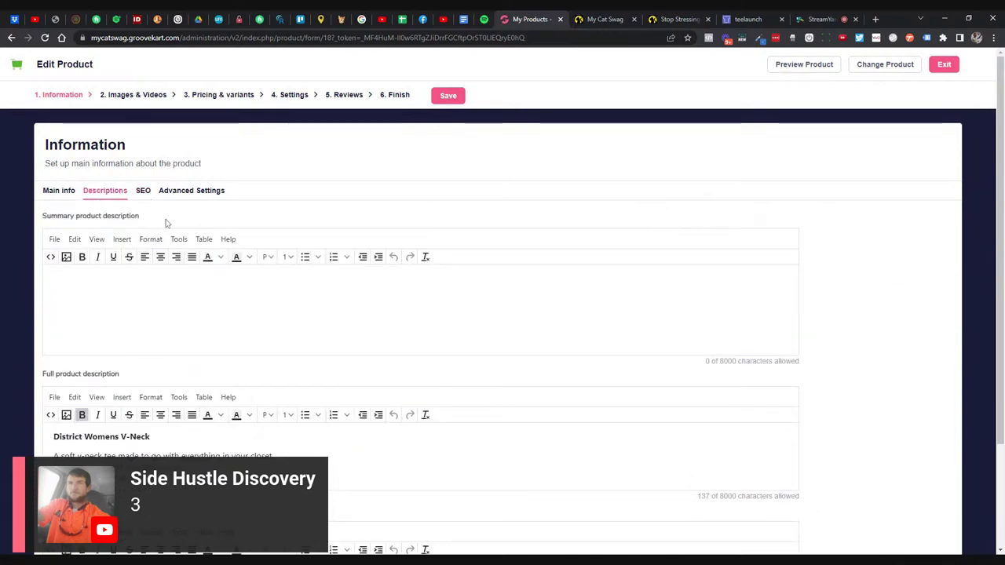
left_click(144, 196)
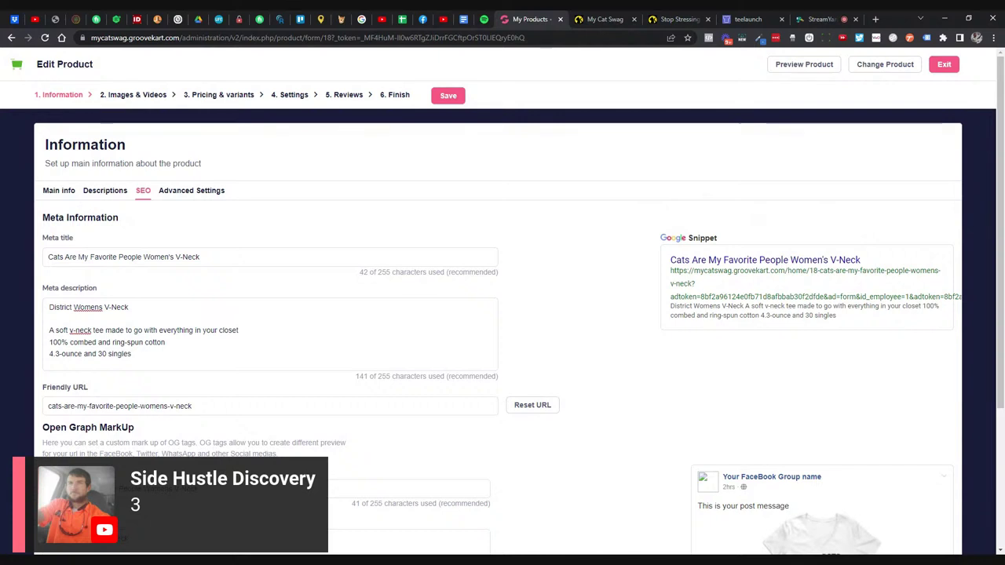
scroll(503, 330, "down", 1)
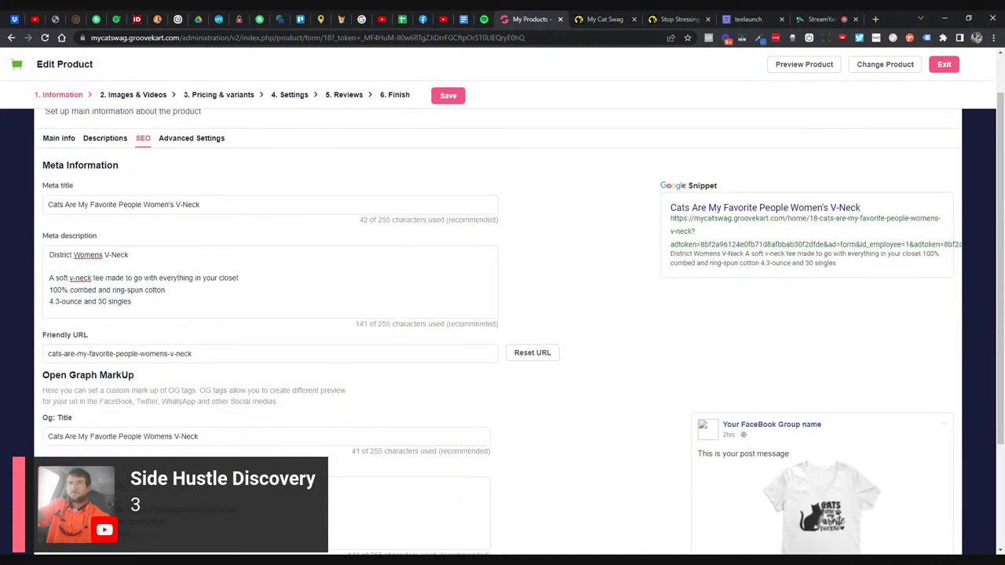
triple_click(238, 432)
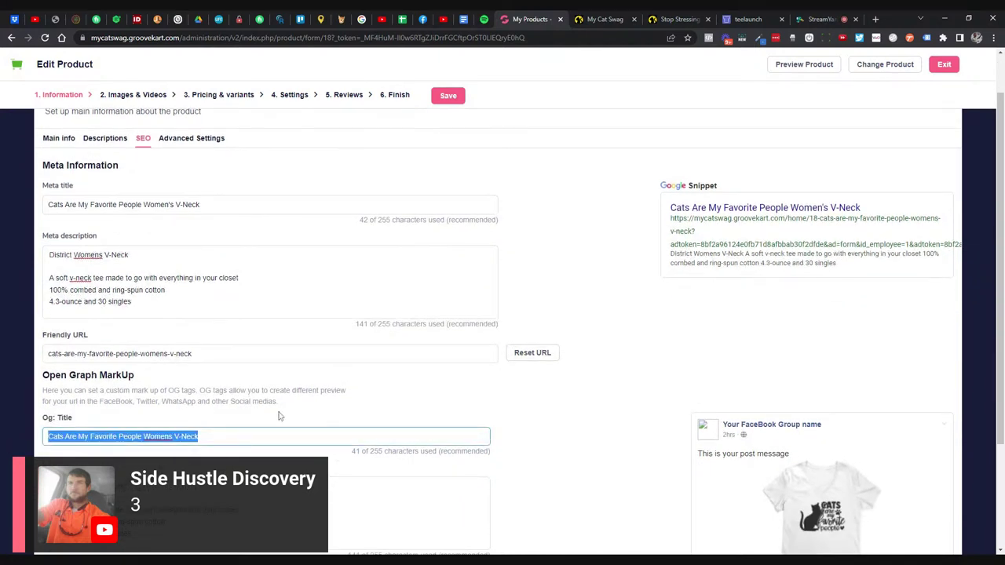
scroll(280, 414, "up", 1)
left_click(107, 192)
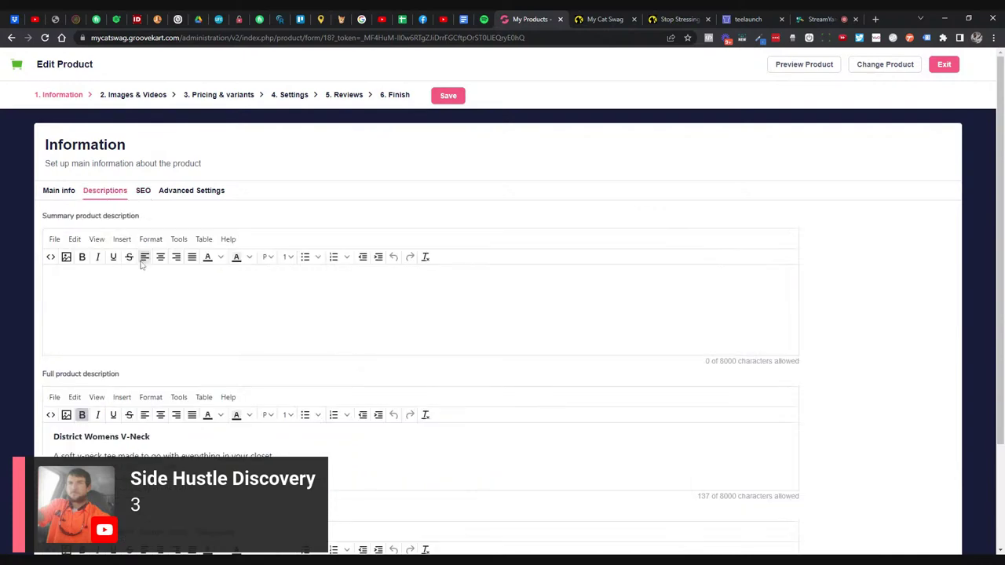
Select the Stop Stressing Meowt Phone Charger's description paragraph on its storefront page
left_click(605, 19)
left_click(675, 19)
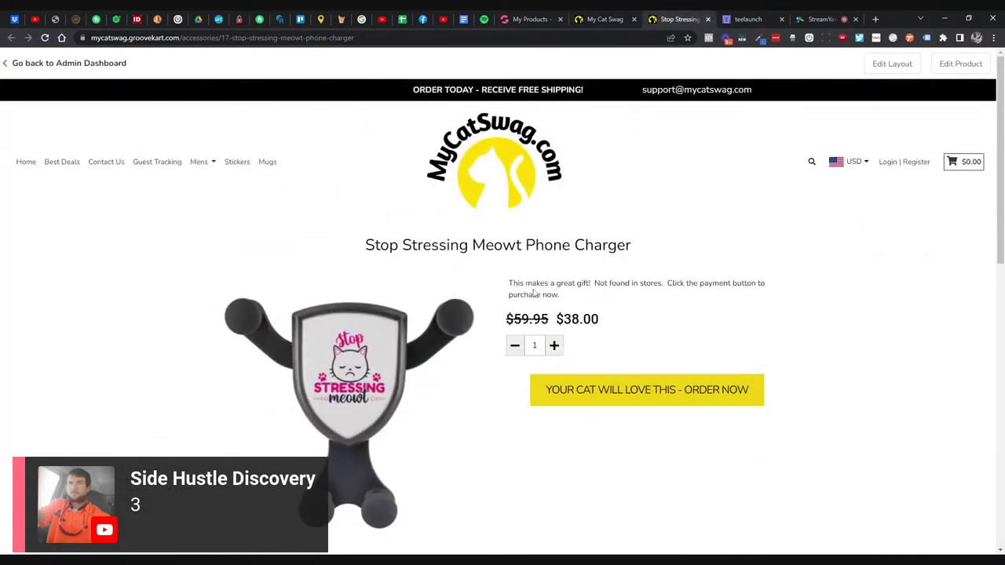
left_click_drag(510, 284, 583, 310)
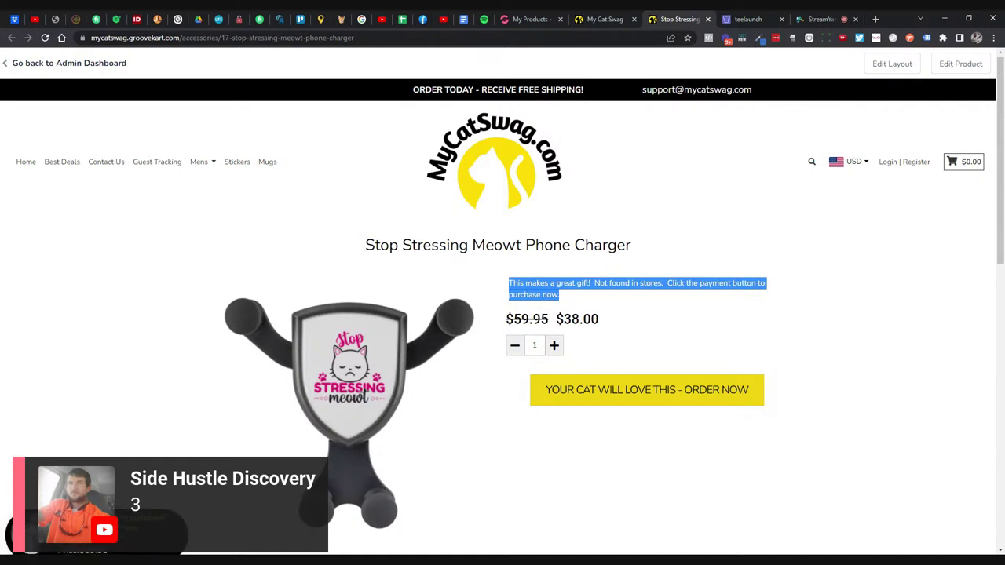
Paste the charger blurb into the V-Neck summary and delete its payment-button sentence
left_click(527, 19)
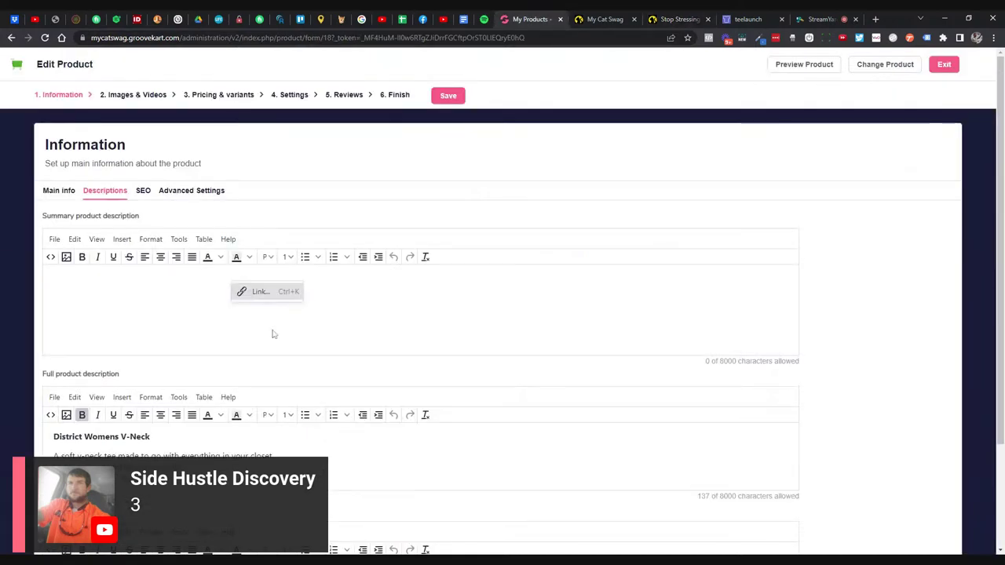
key("Escape")
type("This makes a great gift!  Not found in stores.  Click the payment button to purchase now!")
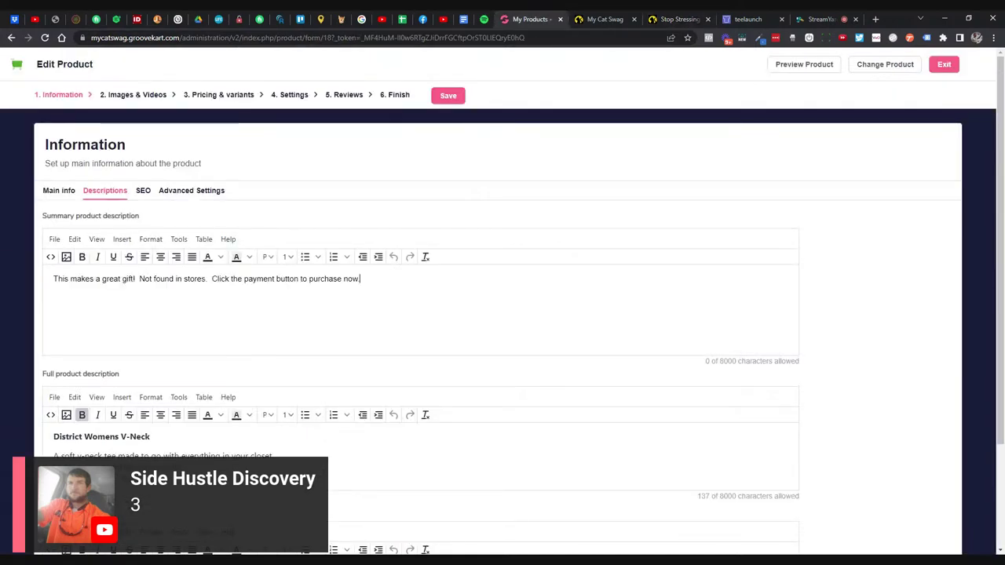
left_click(230, 279)
key("shift+End")
key("Delete")
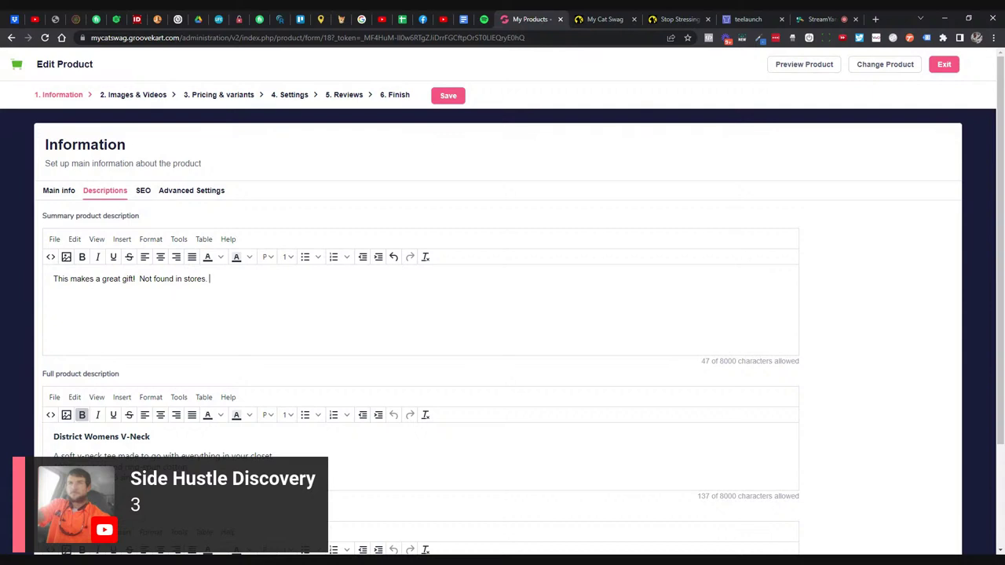
Add 'Show your love for cats with this awesome V-neck!' with 'Not found in stores.' on its own line
type("Show your prid")
key("BackSpace")
key("BackSpace")
key("BackSpace")
key("BackSpace")
type("love for catsa")
key("BackSpace")
type("with this awesome ")
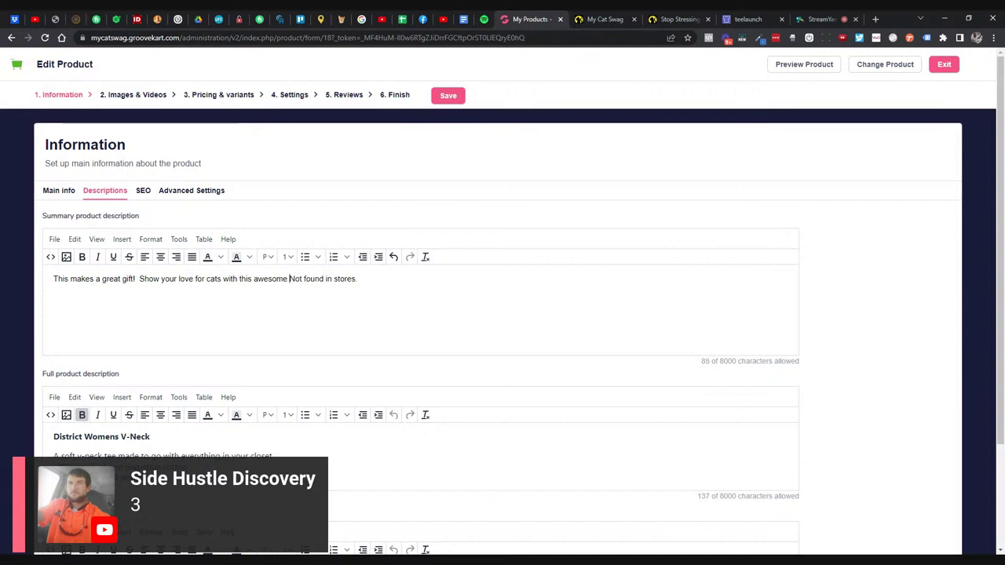
type("V-neck!")
key("Return")
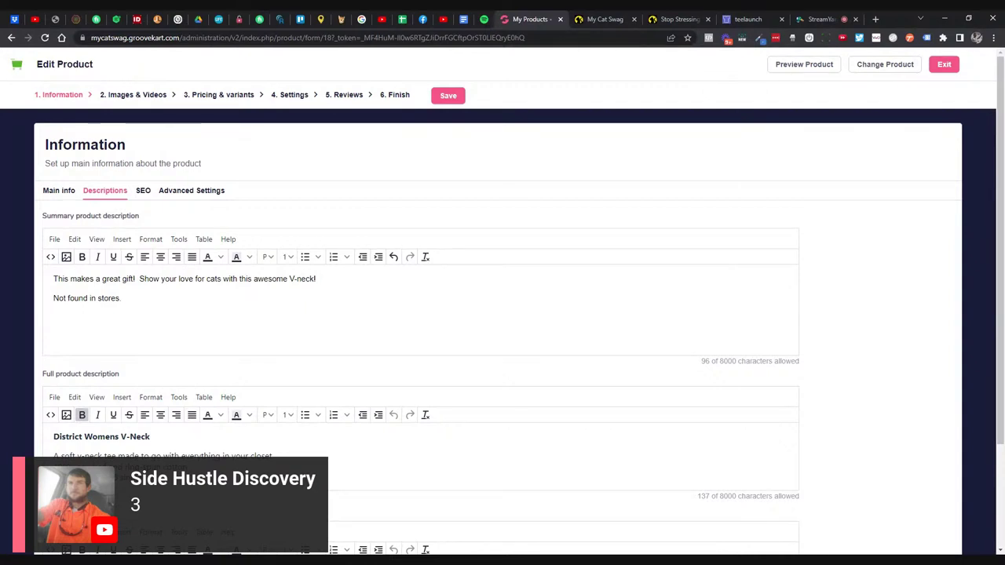
scroll(6, 348, "down", 2)
scroll(193, 376, "up", 2)
Enter 'Order this today and save BIG!' as the upsell description, formatted bold Heading 3
scroll(176, 291, "down", 2)
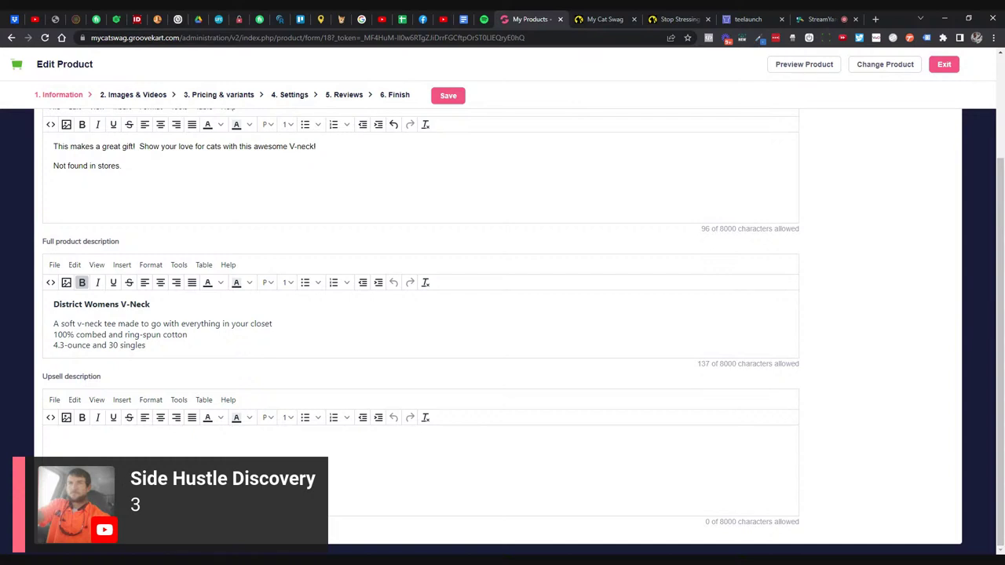
type("Ordee this today and save BIG!")
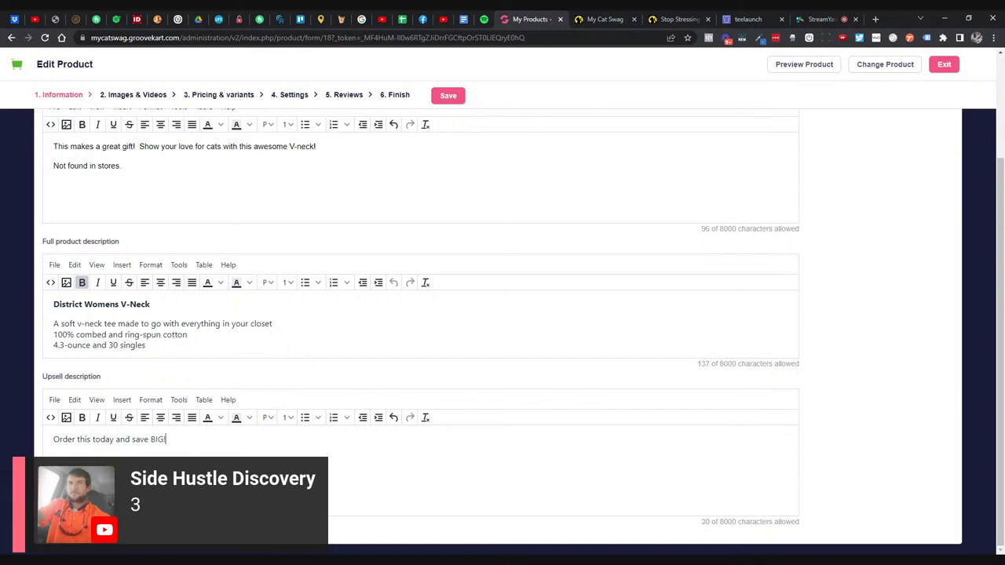
key("ctrl+a")
left_click(82, 417)
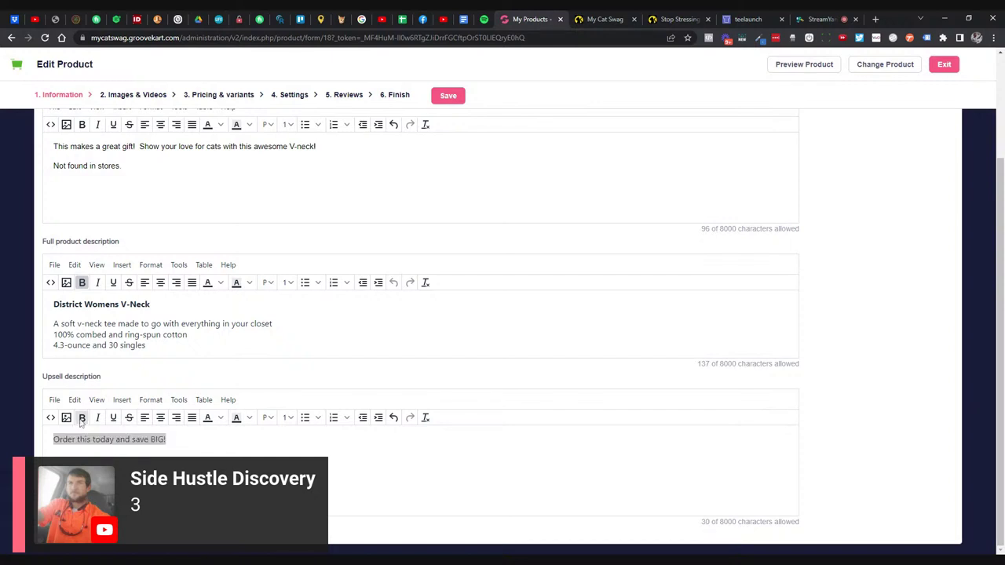
left_click(268, 416)
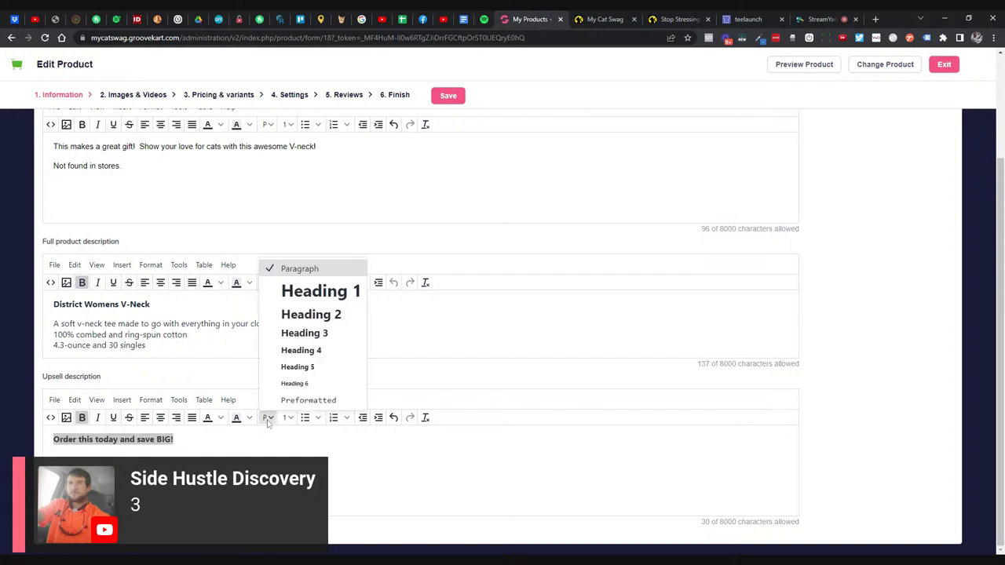
left_click(304, 332)
key("Right")
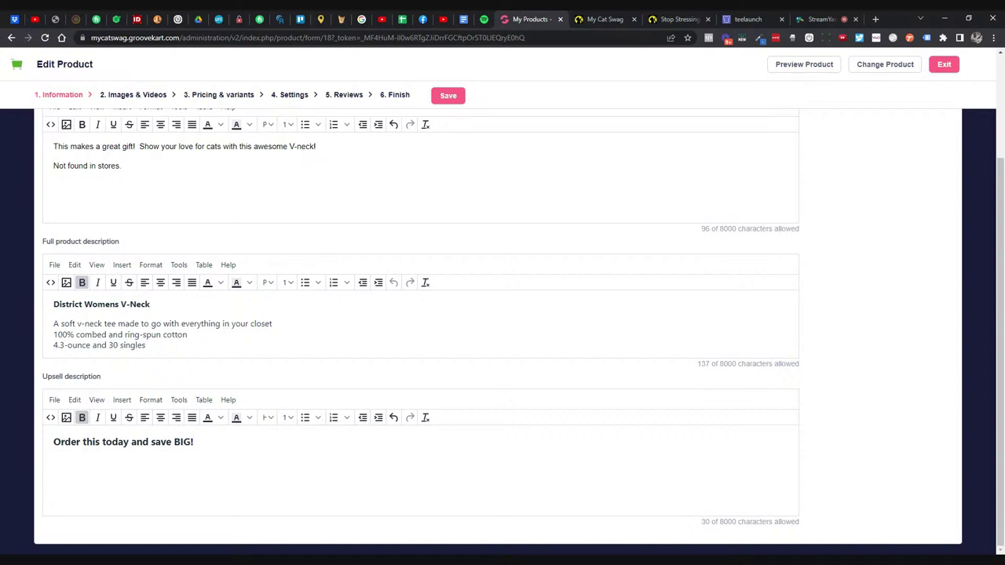
Move from the SEO settings to the product's Main info tab
scroll(153, 194, "up", 2)
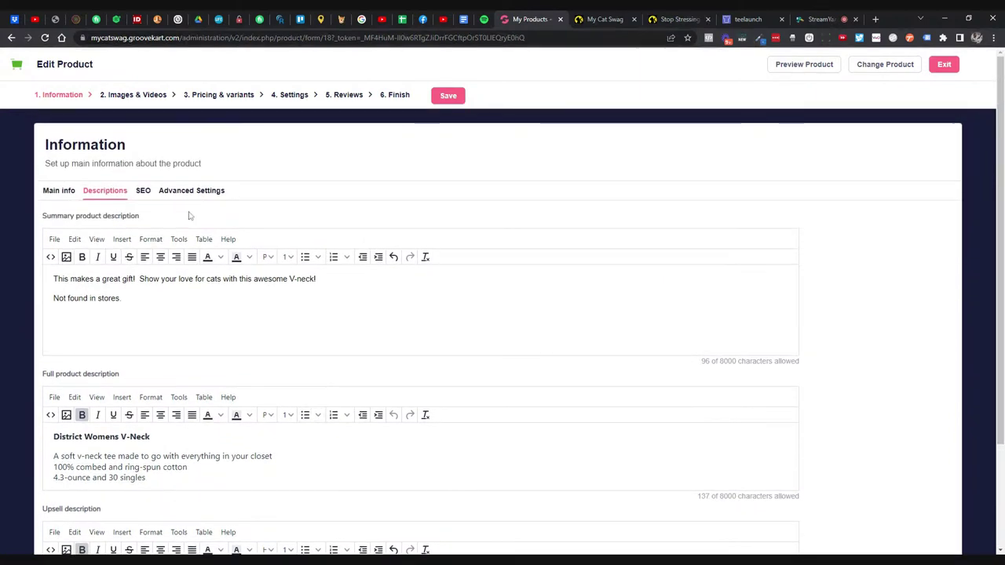
left_click(142, 194)
scroll(223, 259, "down", 2)
scroll(222, 259, "up", 2)
left_click(58, 190)
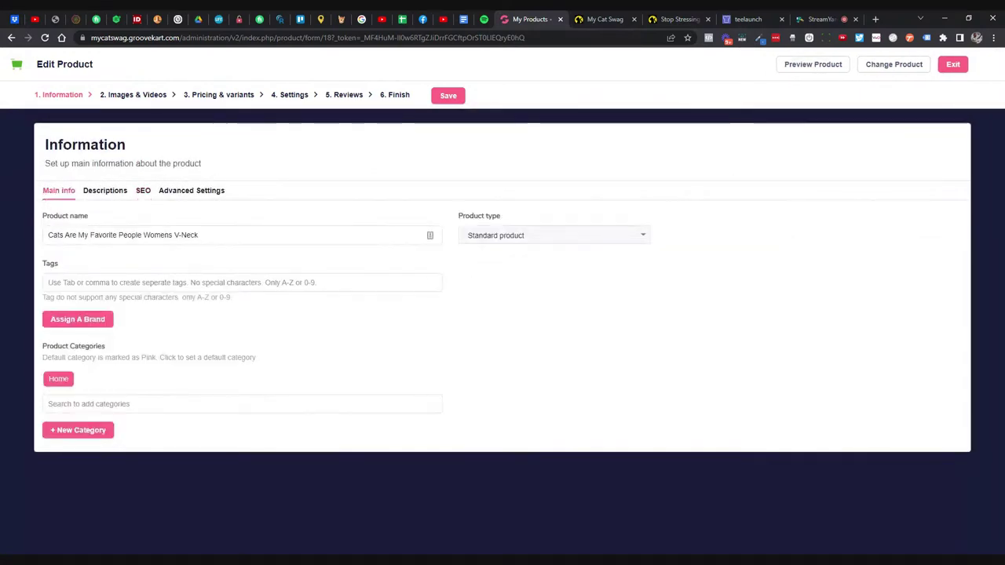
Add the Best deals category and make it the default instead of Home
left_click(242, 404)
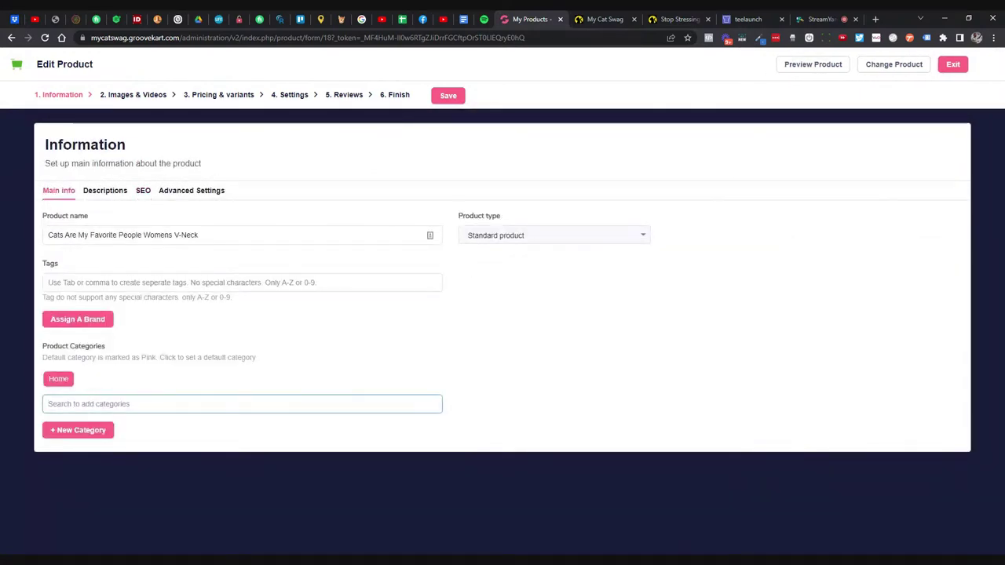
type("a")
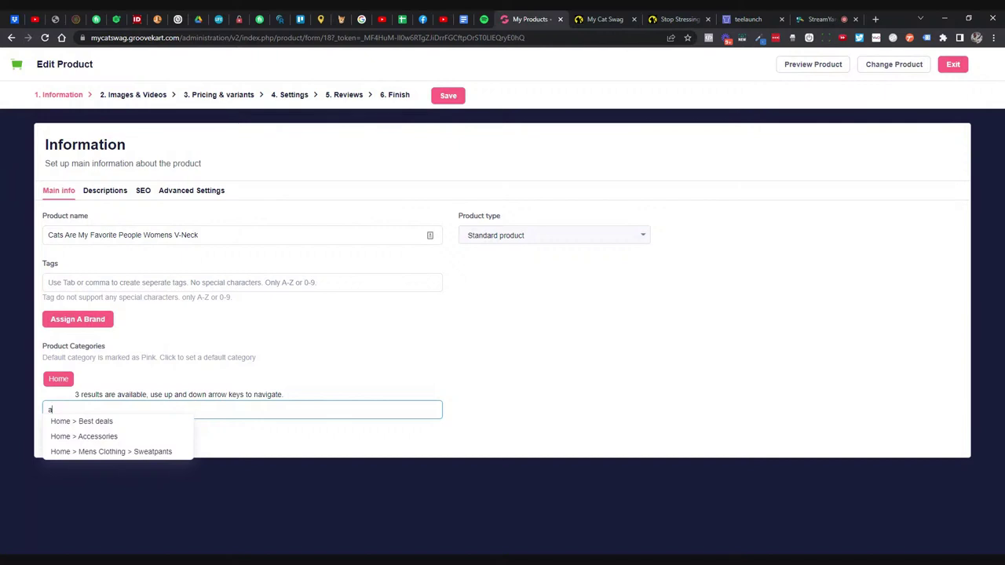
key("BackSpace")
type("w")
key("BackSpace")
key("BackSpace")
key("BackSpace")
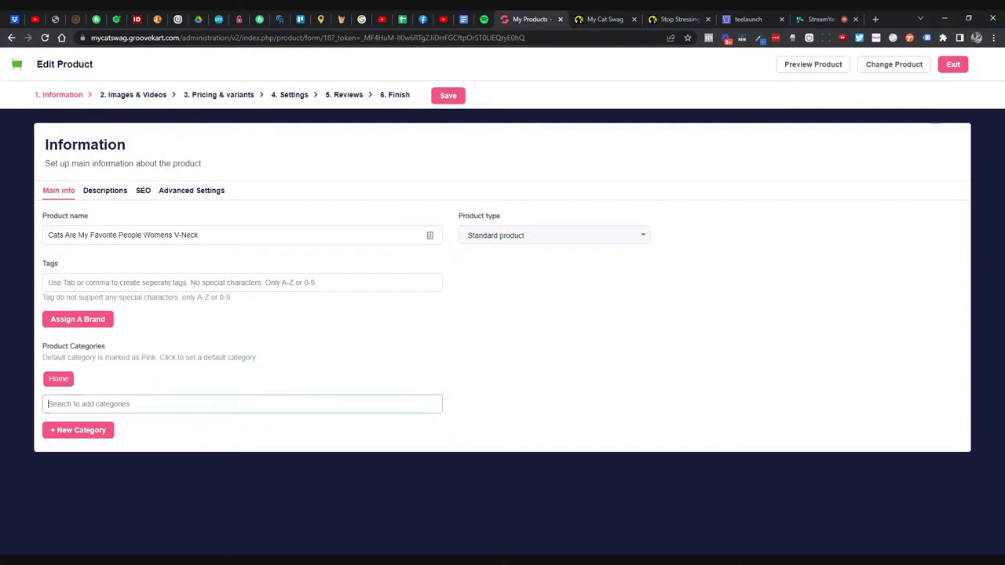
type("best")
key("Down")
key("Return")
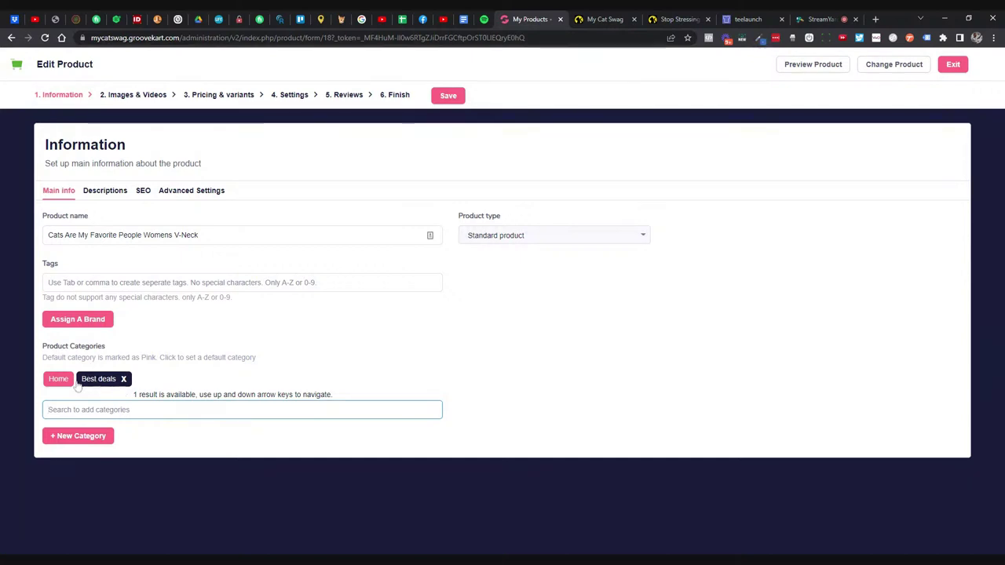
left_click(89, 383)
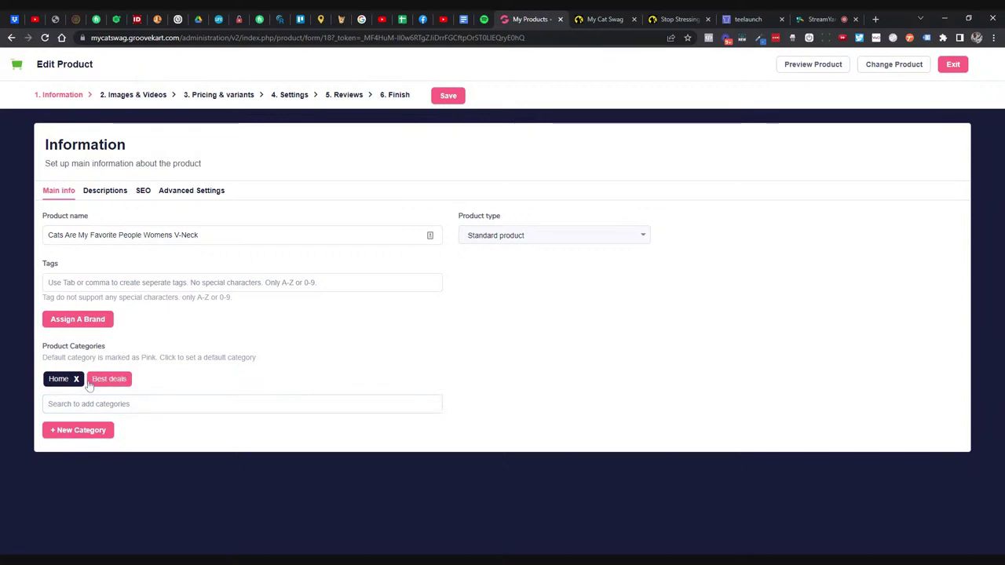
left_click(157, 282)
Tag the V-Neck 'shirts', save the main info, and advance to Pricing & variants
type("shirts")
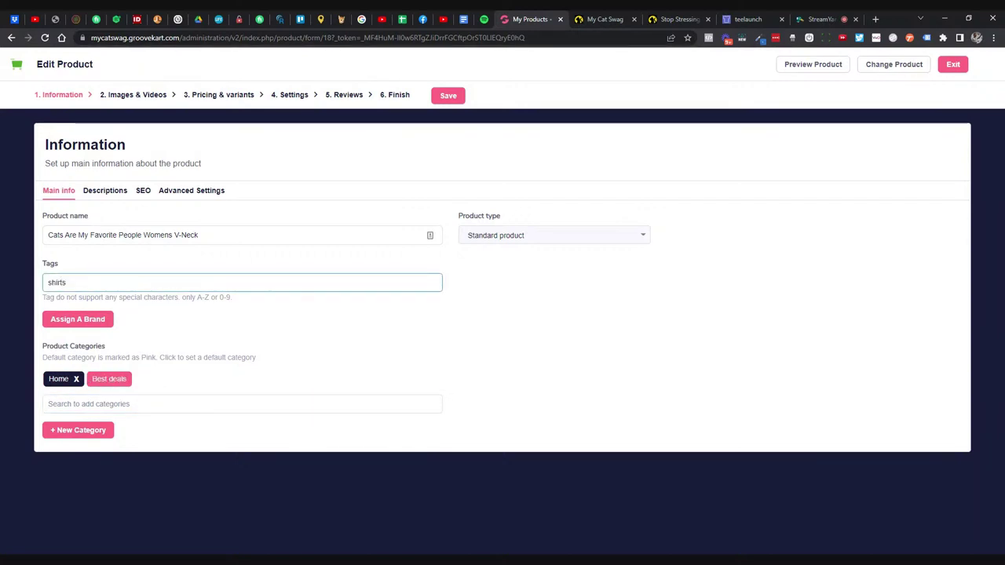
key("Tab")
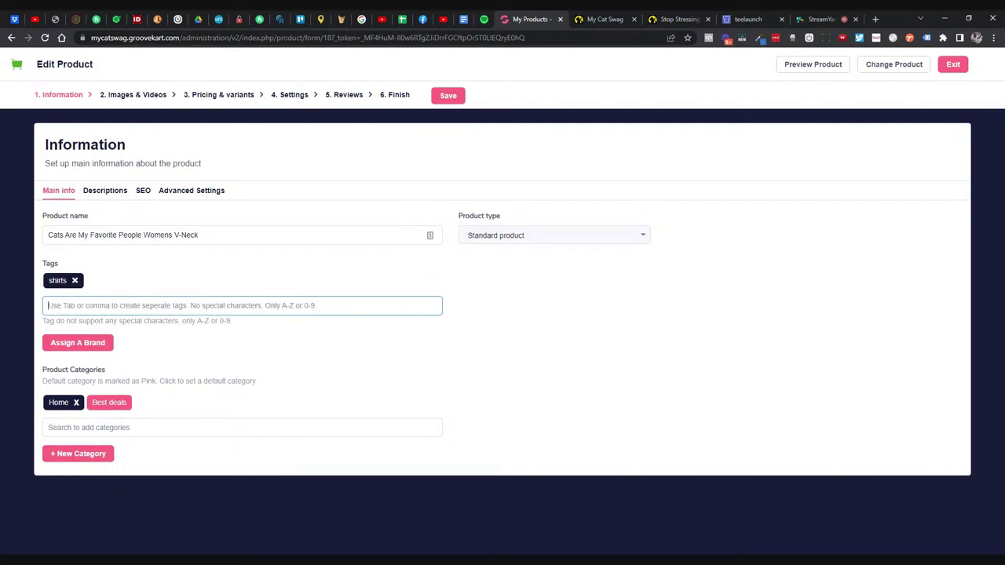
left_click(455, 93)
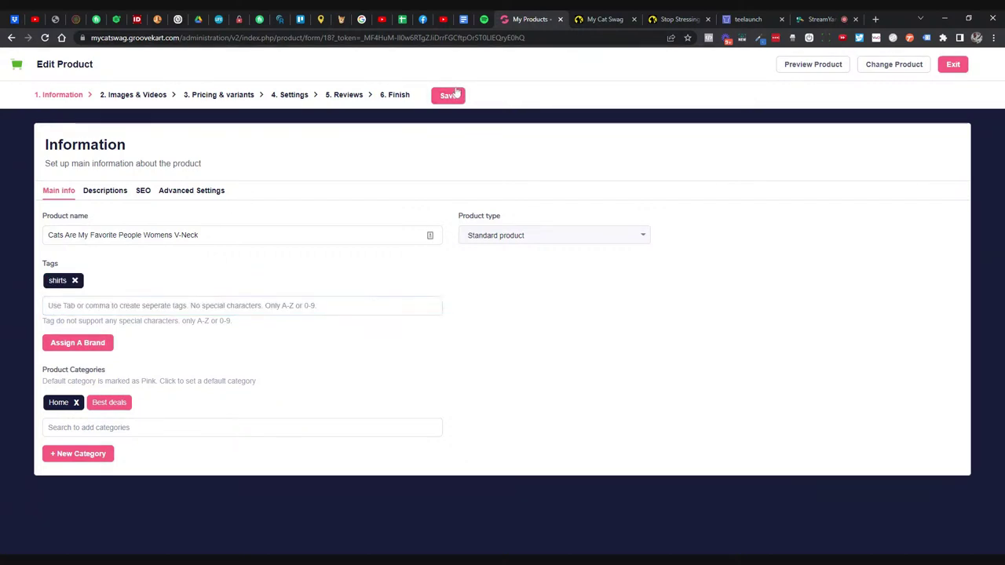
left_click(454, 95)
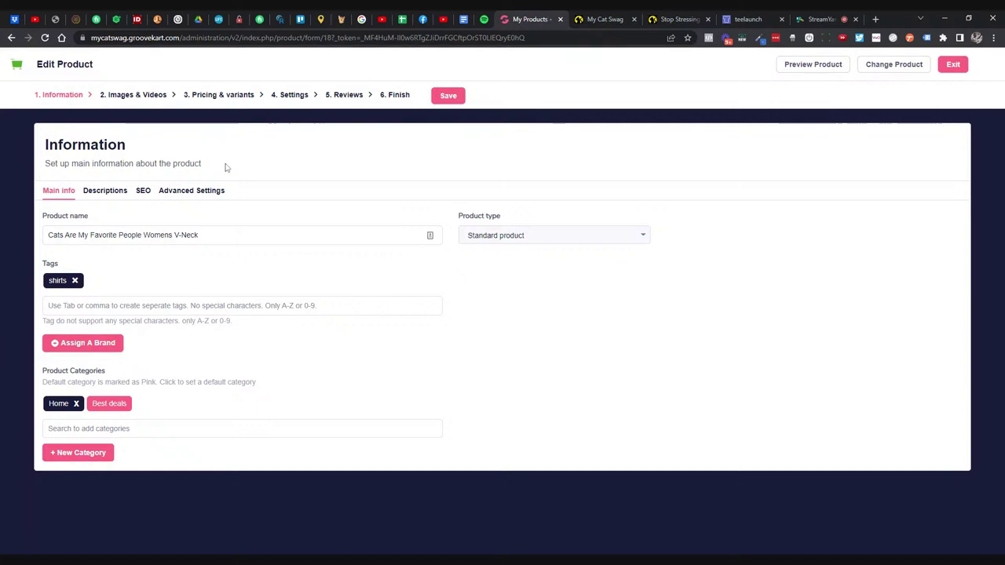
left_click(146, 95)
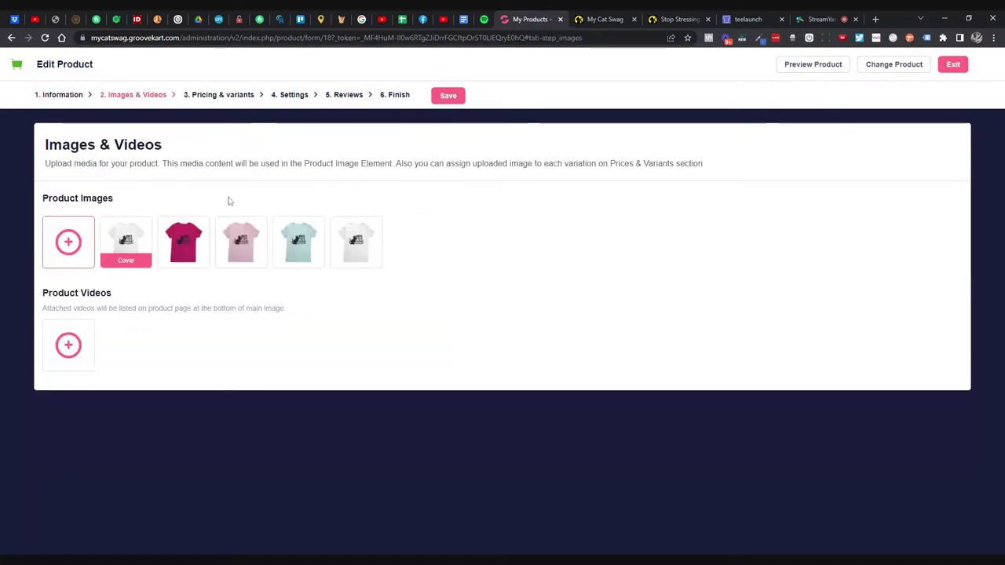
left_click(214, 97)
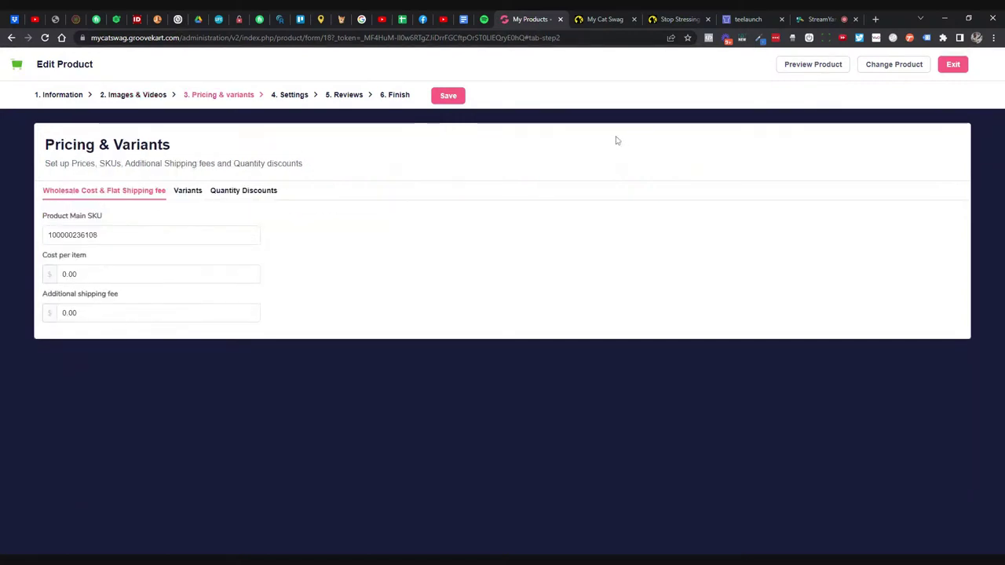
left_click(746, 22)
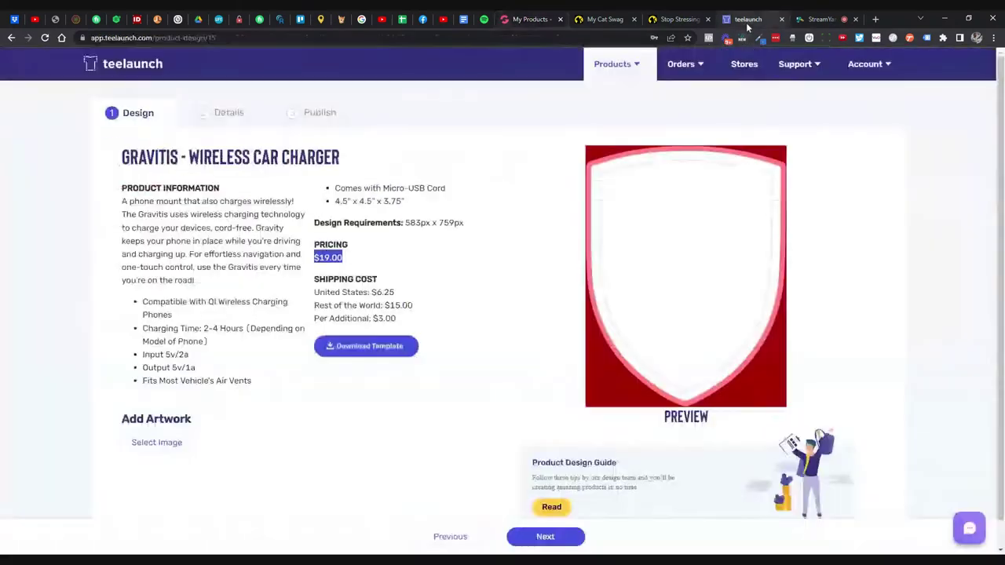
mouse_move(616, 69)
left_click(628, 138)
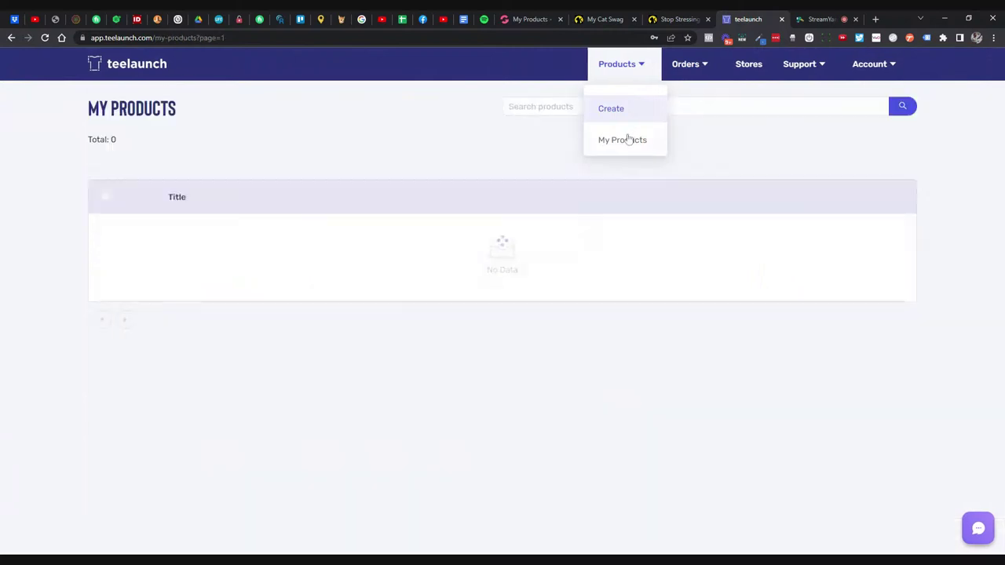
left_click(616, 108)
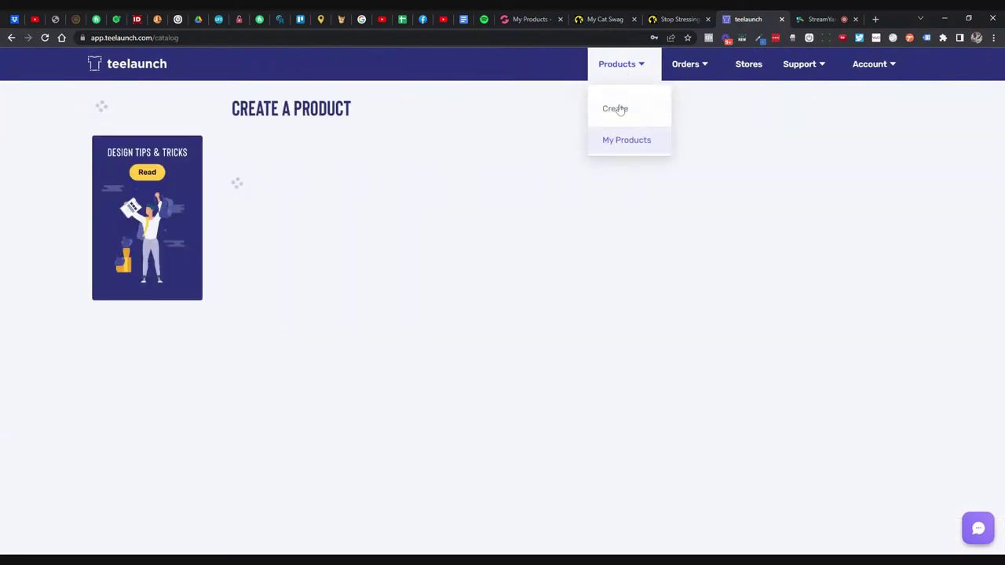
left_click(116, 178)
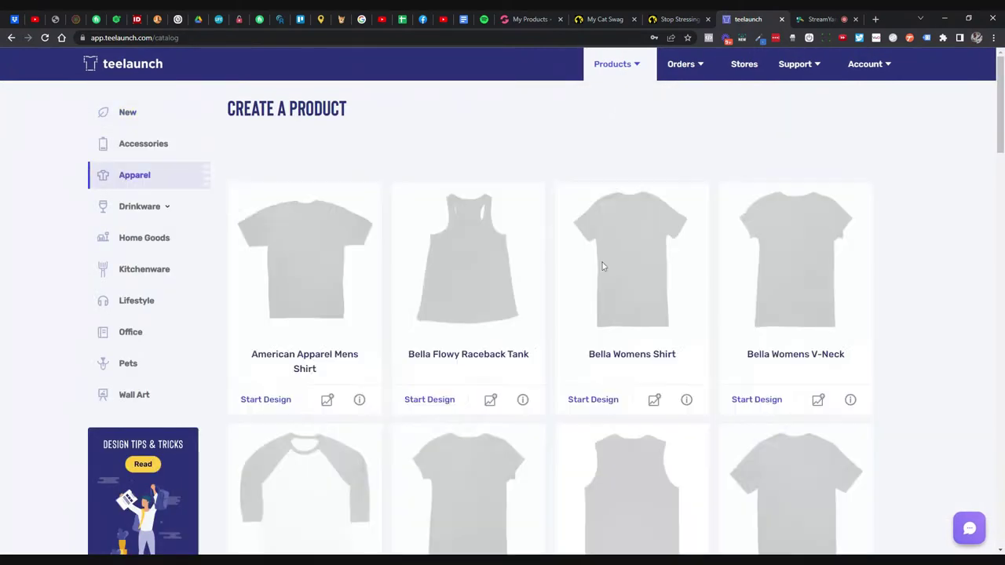
scroll(708, 280, "down", 6)
scroll(709, 283, "down", 3)
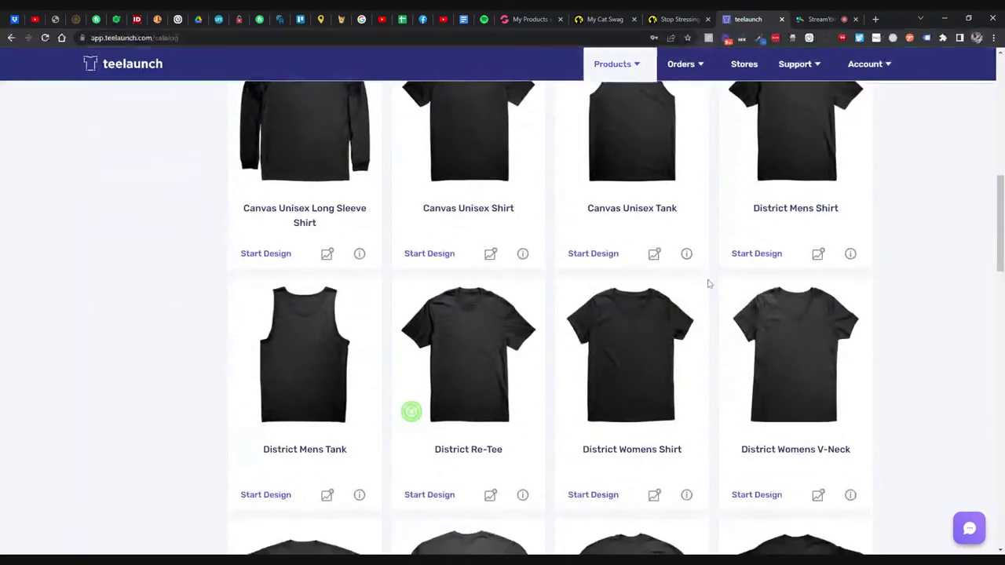
left_click(773, 306)
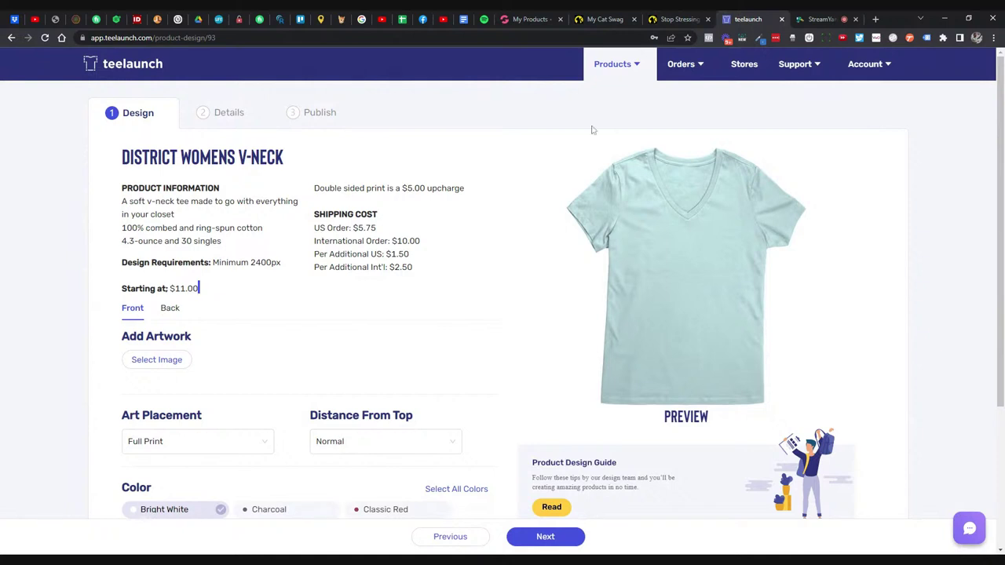
left_click(538, 22)
key("ctrl+a")
Set the cost per item to 11.00
type("11")
key("shift+Tab")
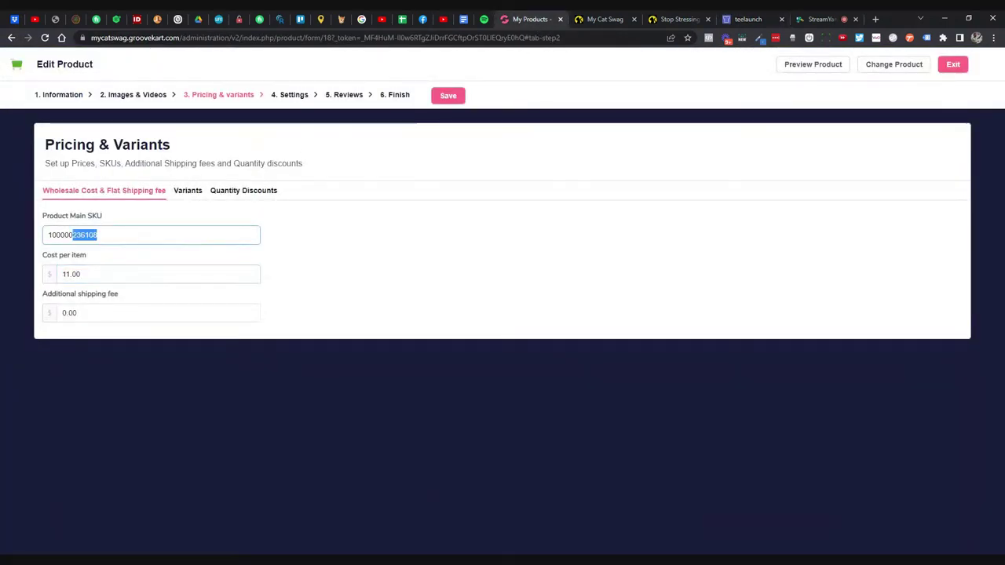
left_click(402, 243)
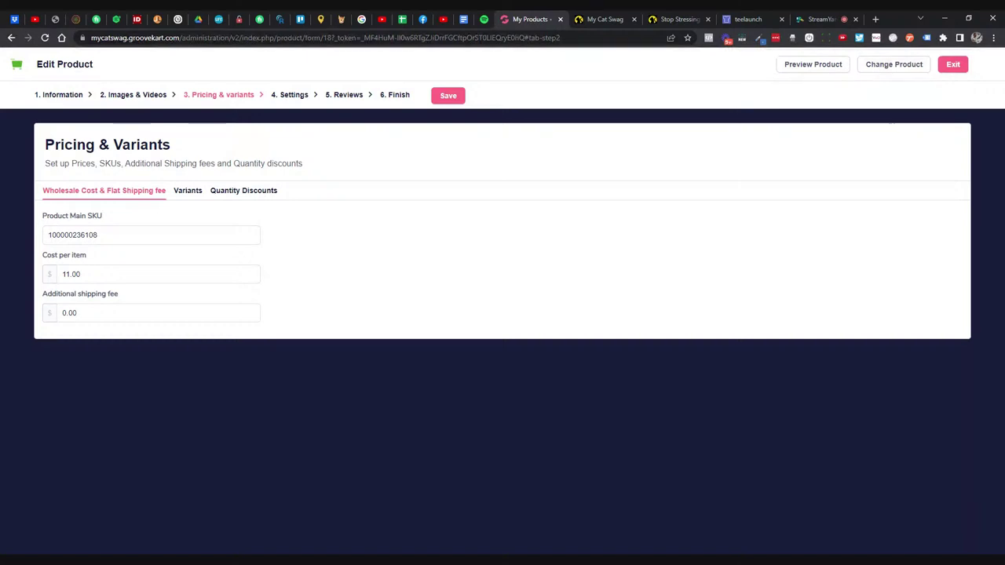
Select all 28 variants and apply a bulk compare-at price of 31.99
left_click(196, 191)
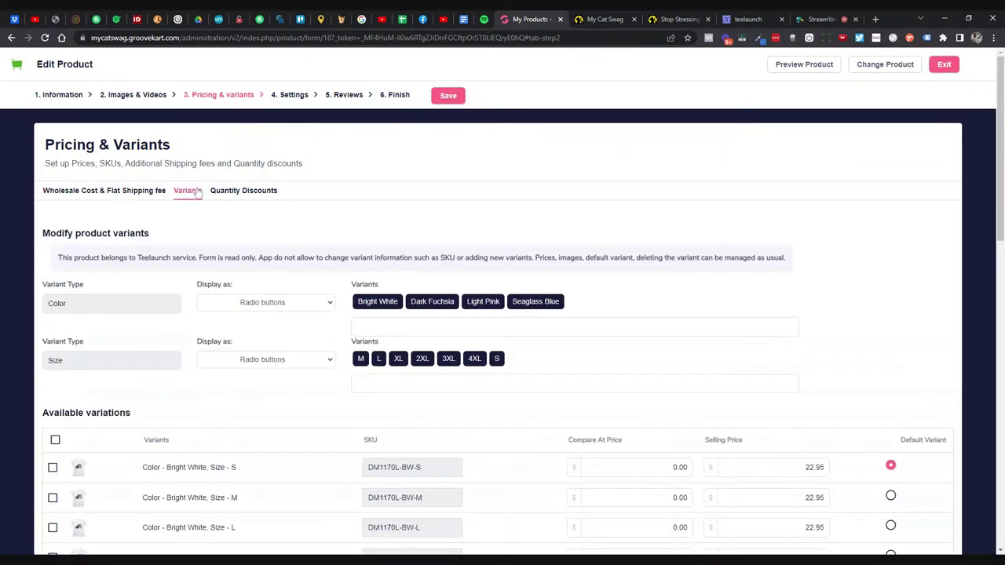
scroll(236, 200, "down", 2)
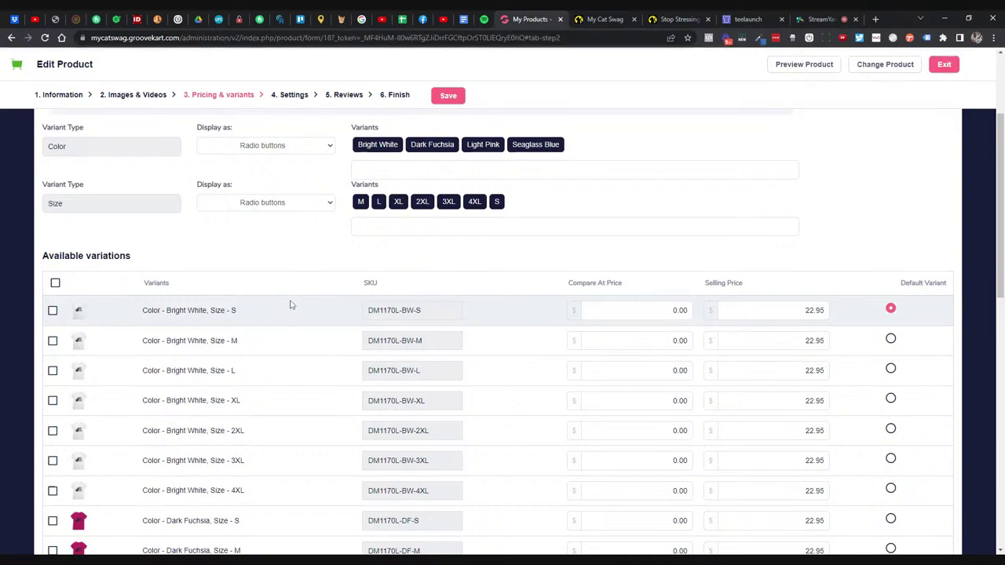
scroll(360, 343, "down", 4)
scroll(360, 342, "down", 3)
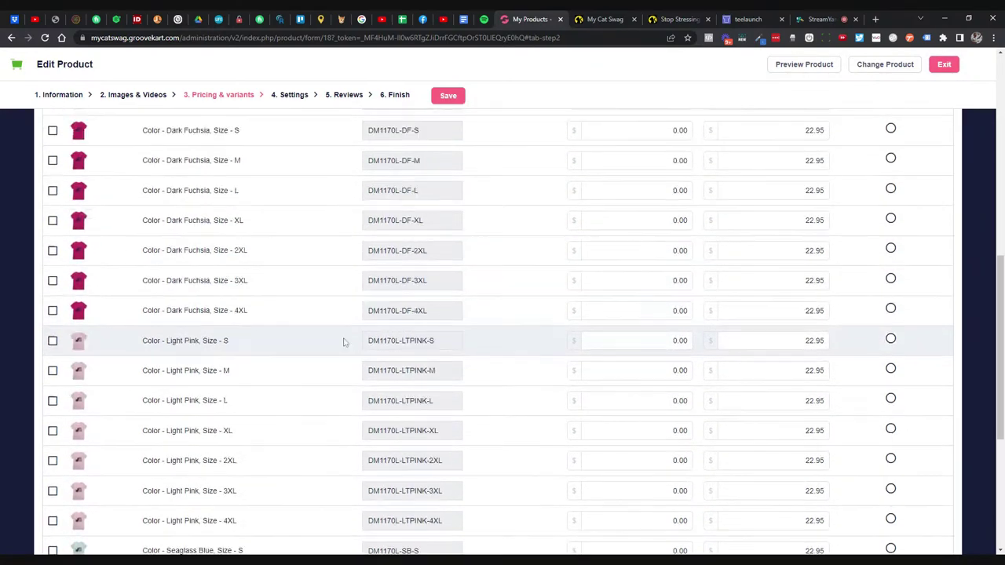
scroll(266, 353, "up", 6)
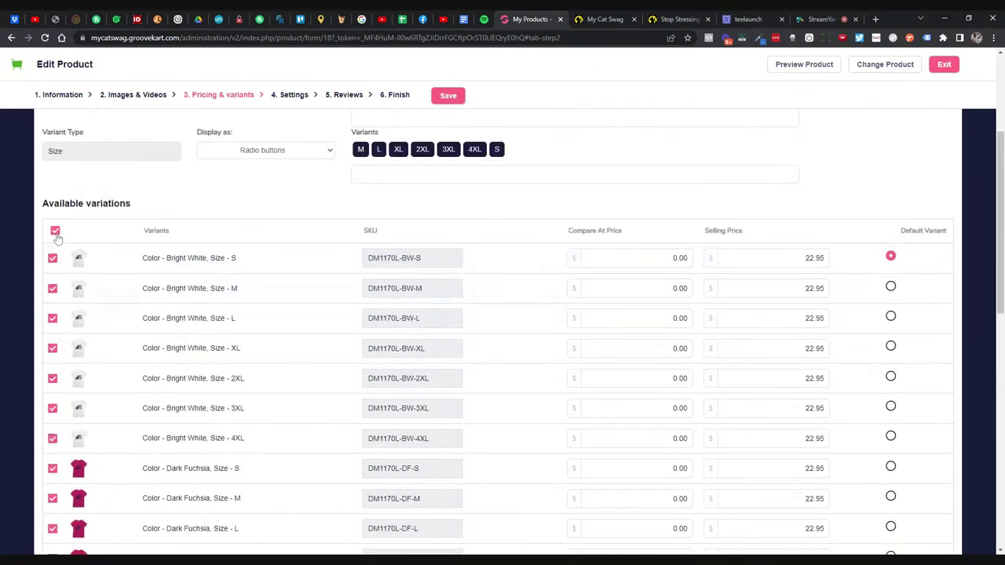
left_click(55, 232)
scroll(134, 302, "down", 9)
left_click(245, 484)
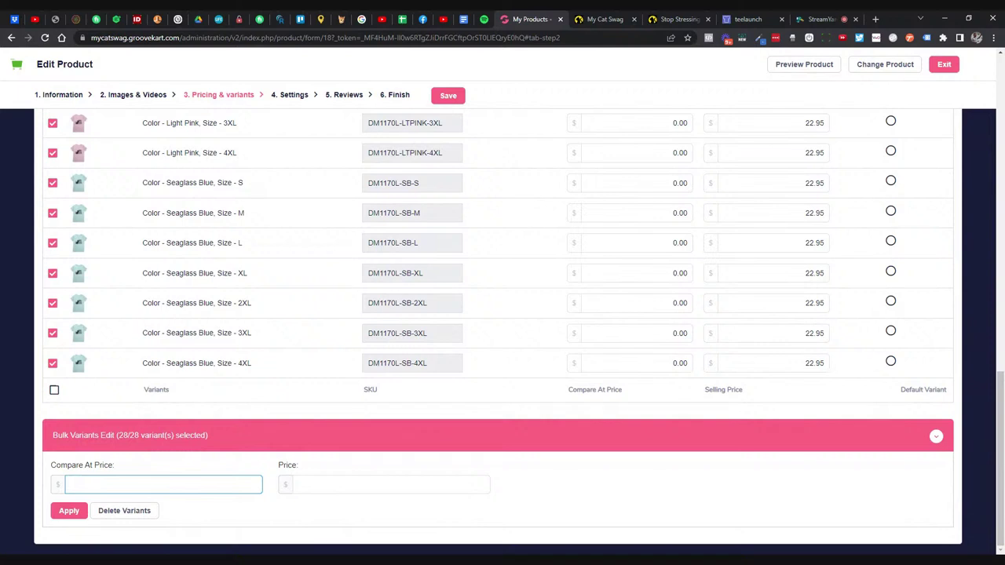
type("21.99")
key("Delete")
type("3")
left_click(69, 512)
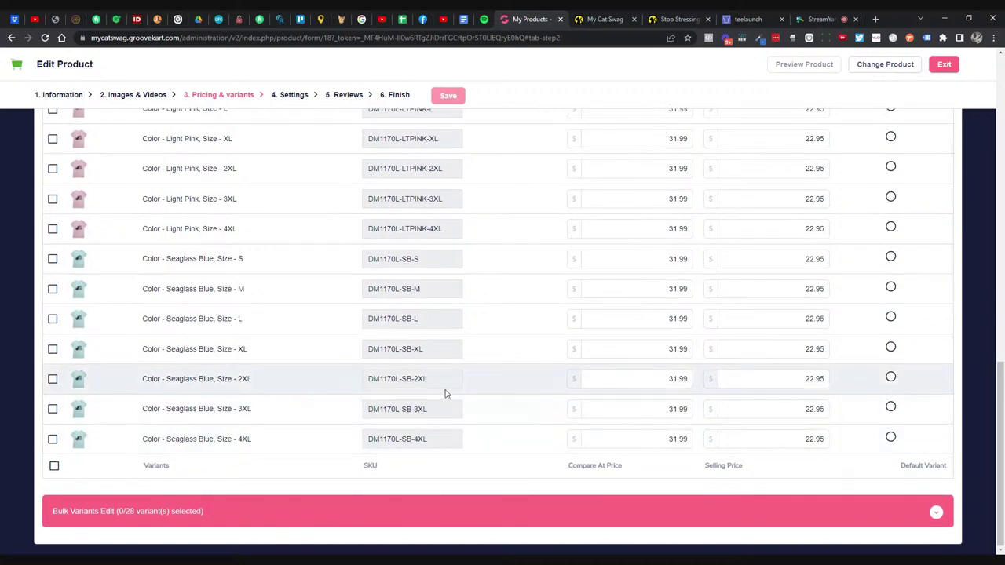
scroll(534, 359, "up", 10)
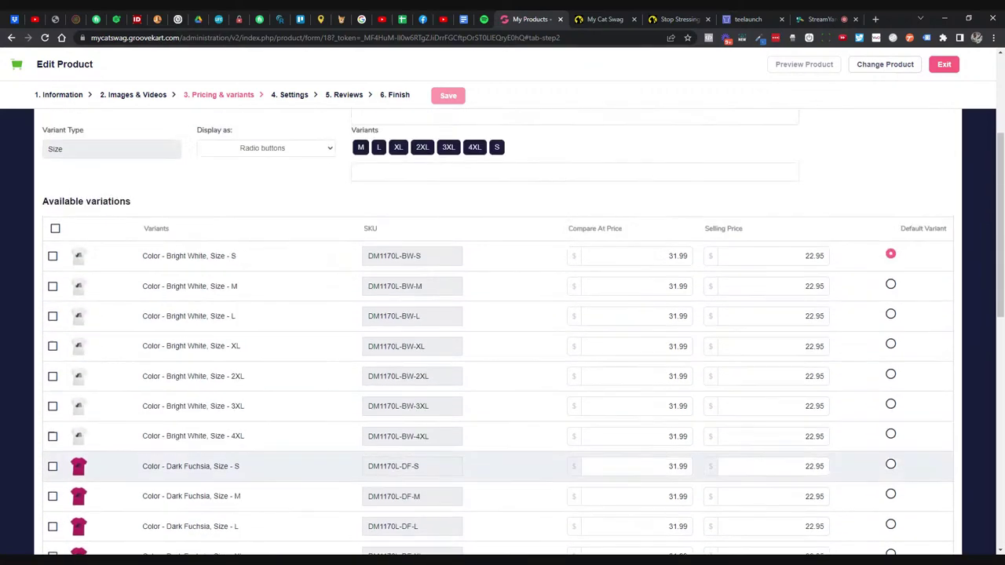
scroll(663, 246, "up", 2)
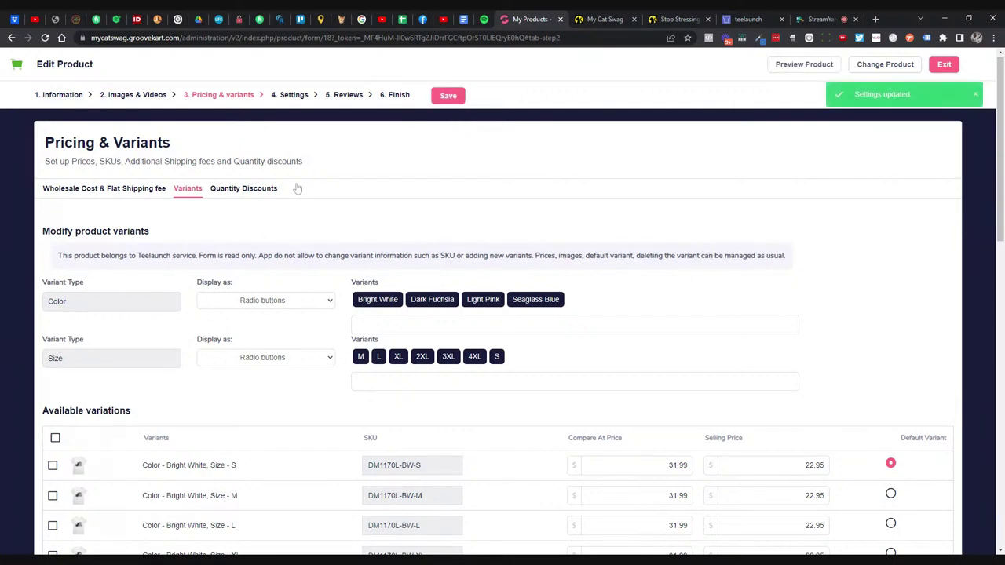
Add a quantity discount of 10% off when buying 2 items
left_click(268, 197)
double_click(63, 268)
type("2")
key("Tab")
type("5")
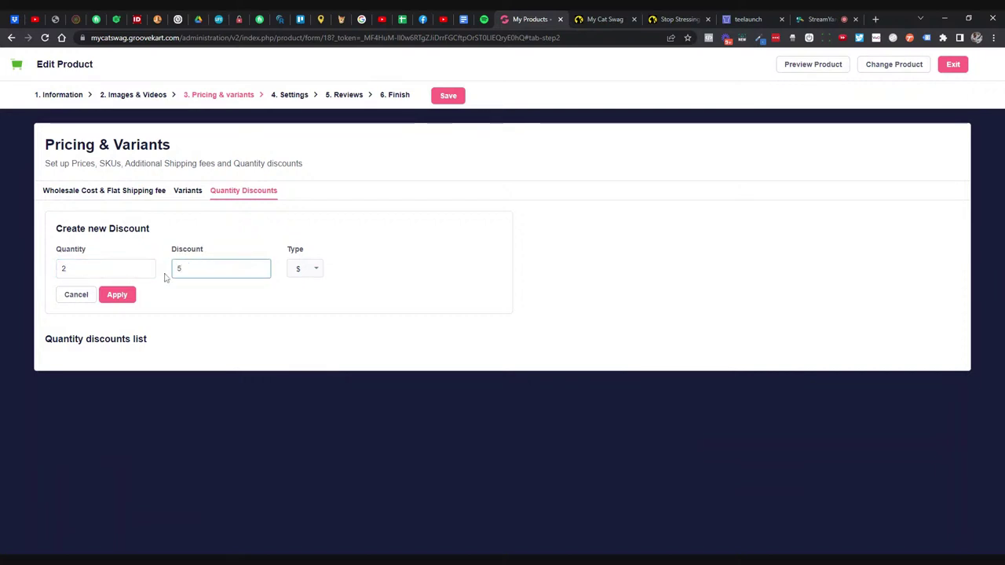
type("10")
left_click(306, 272)
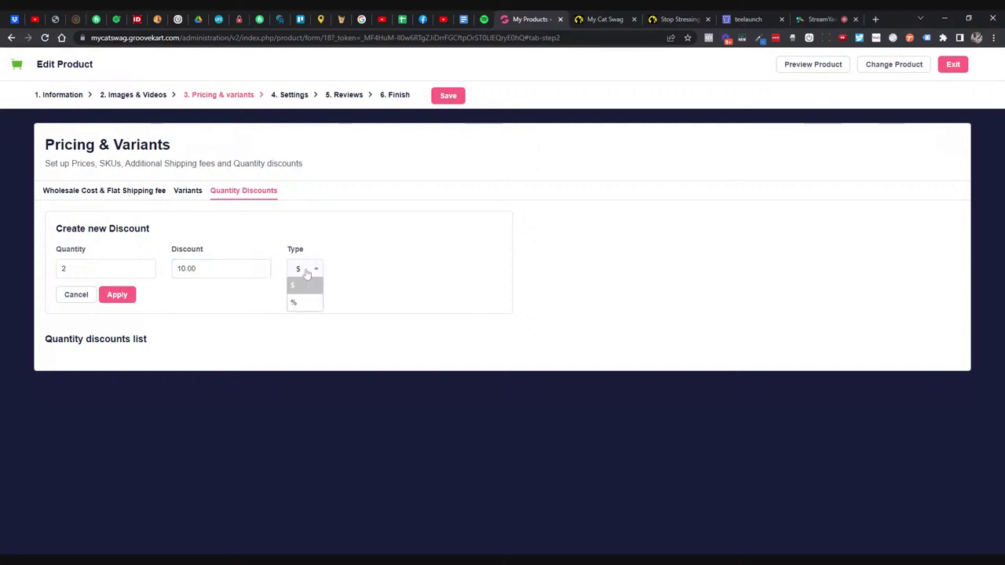
key("shift+Tab")
left_click(305, 269)
left_click(298, 303)
left_click(133, 296)
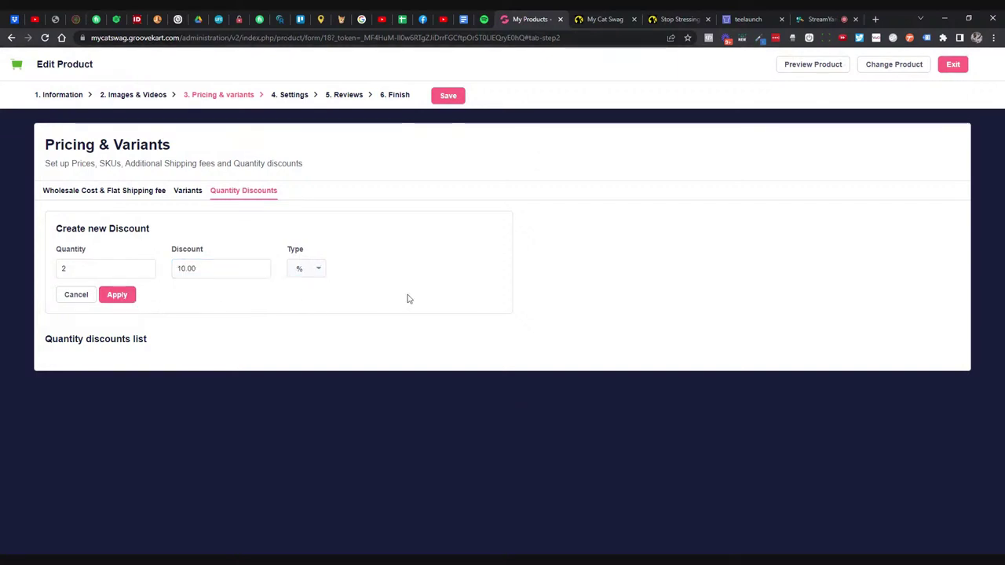
Add a 15% percentage discount for 3 items and save the quantity discounts
double_click(71, 269)
type("3")
key("Tab")
type("15")
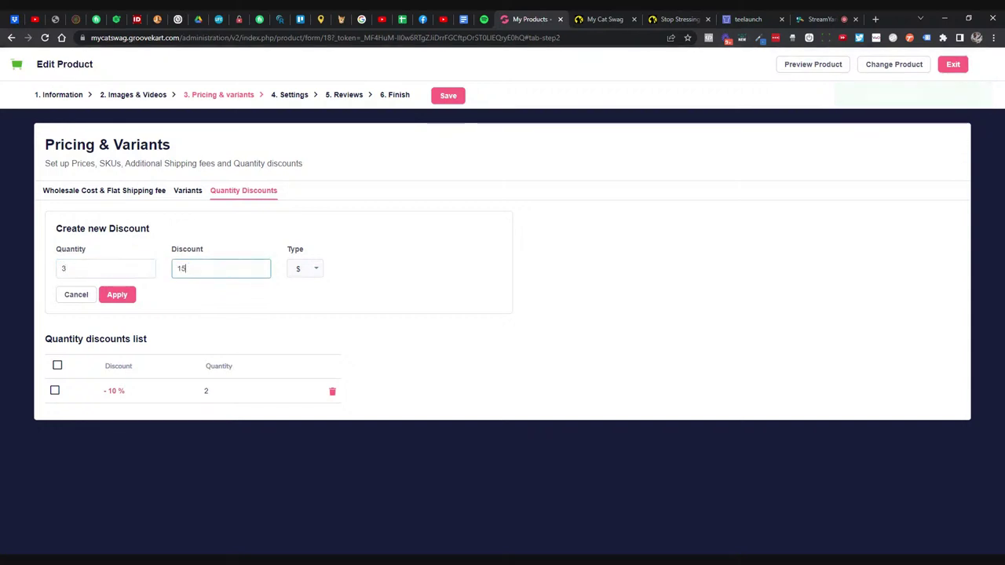
left_click(307, 269)
left_click(307, 305)
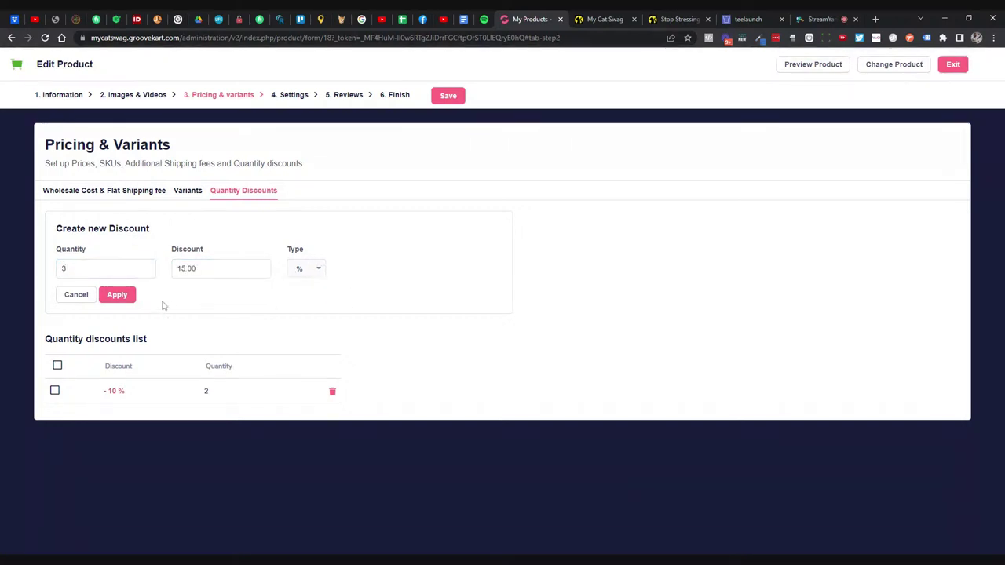
left_click(133, 298)
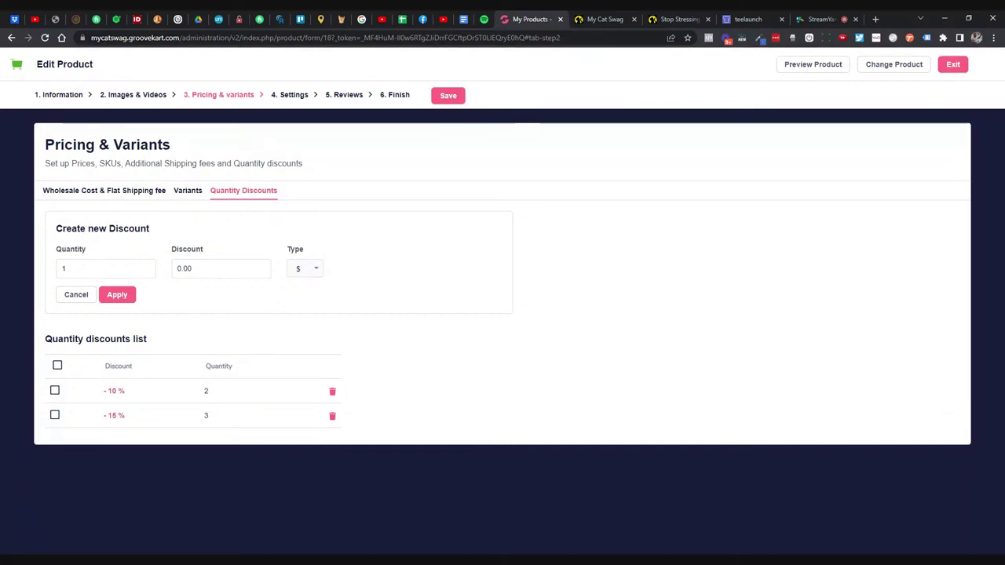
left_click(448, 95)
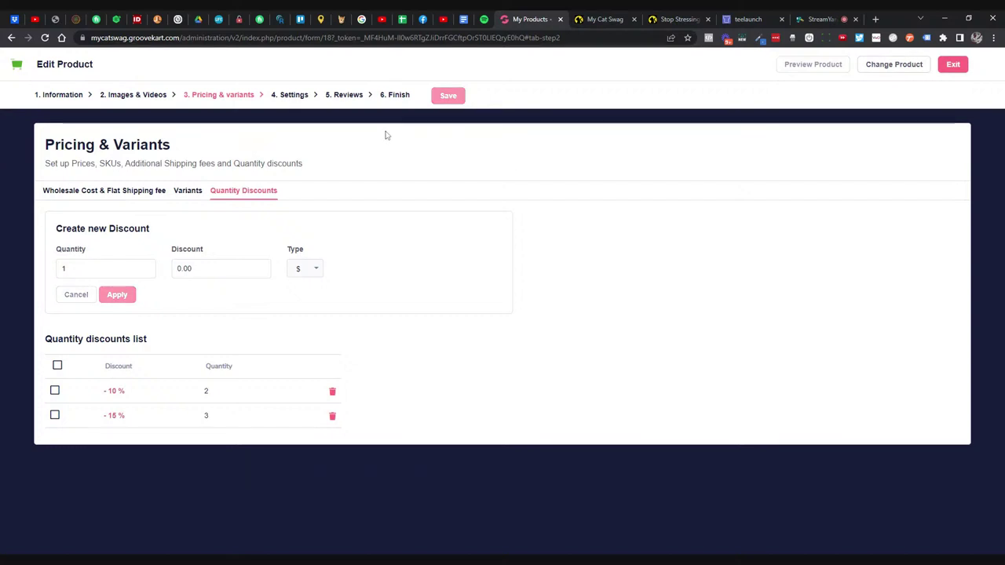
In Settings, search 'cha' and make the Stop Stressing Meowt Phone Charger the one-click upsell
left_click(293, 95)
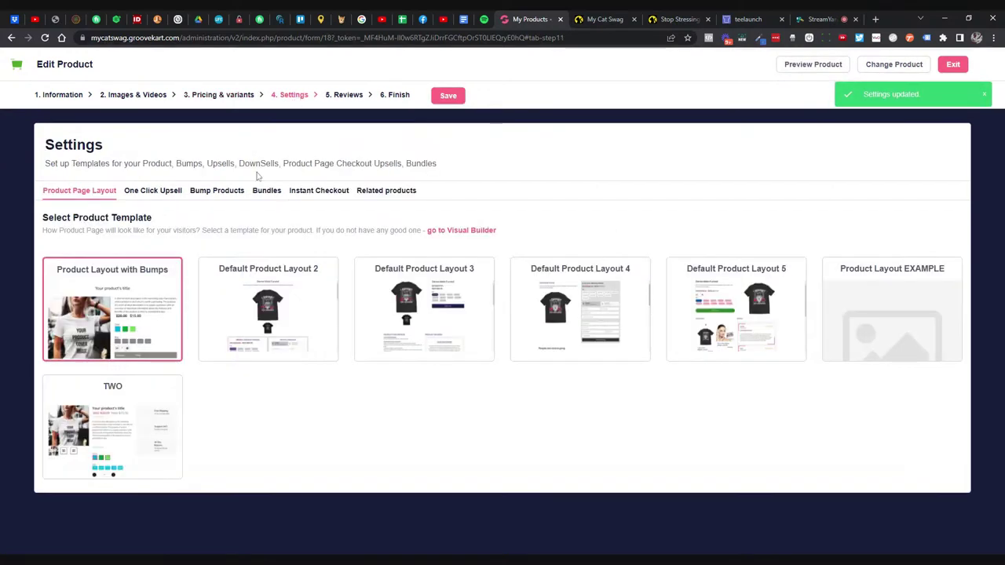
left_click(142, 193)
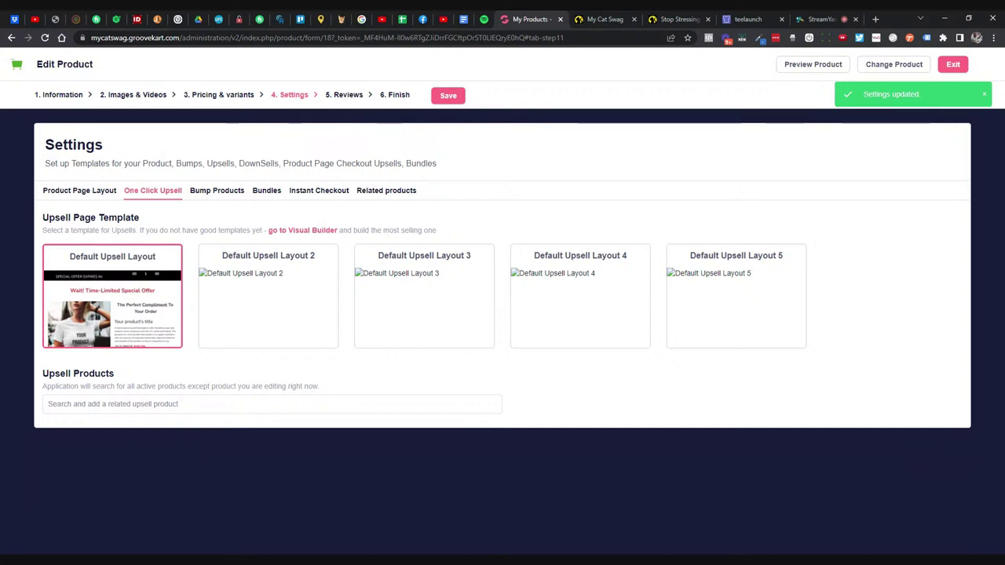
left_click(220, 404)
type("cg")
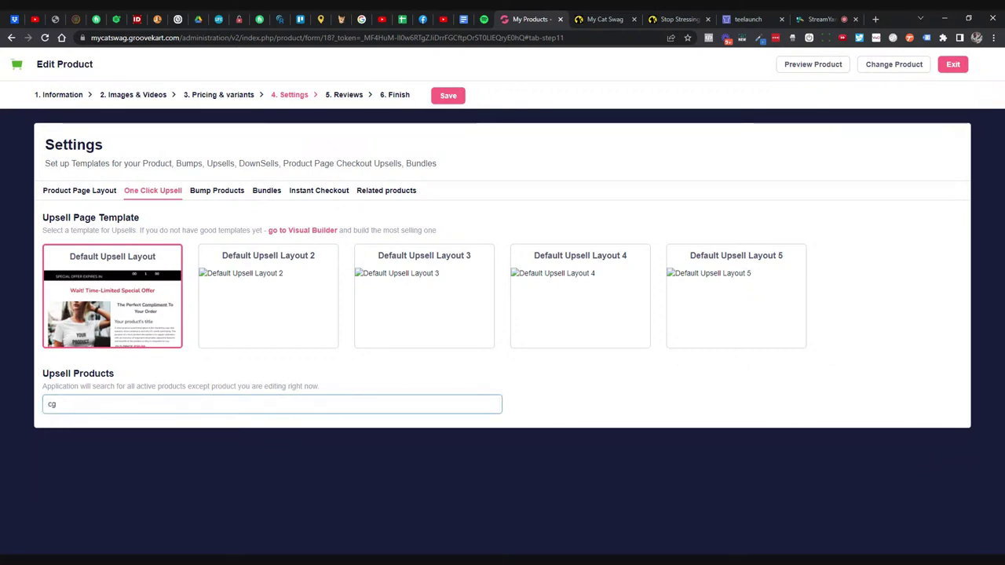
key("BackSpace")
type("ha")
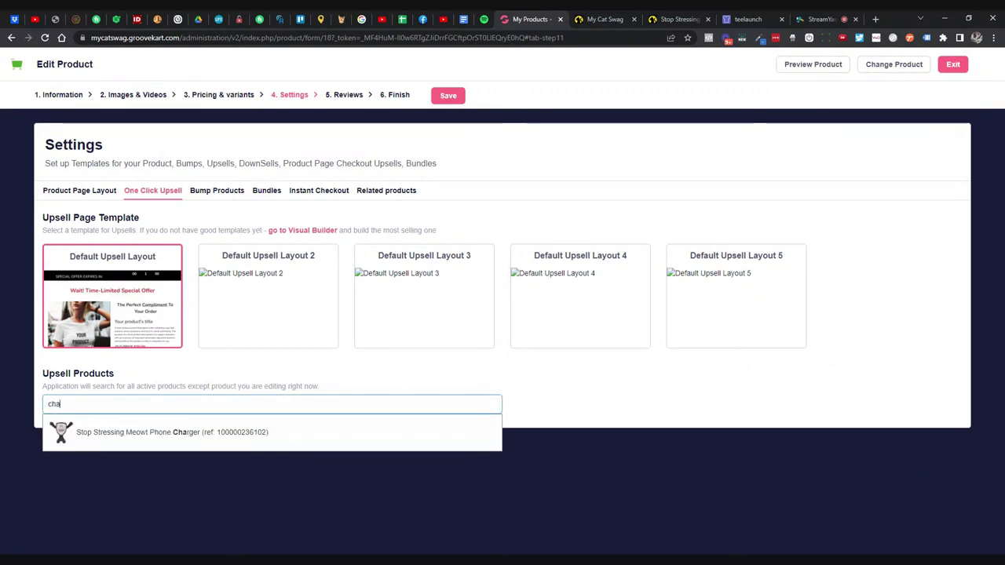
left_click(233, 437)
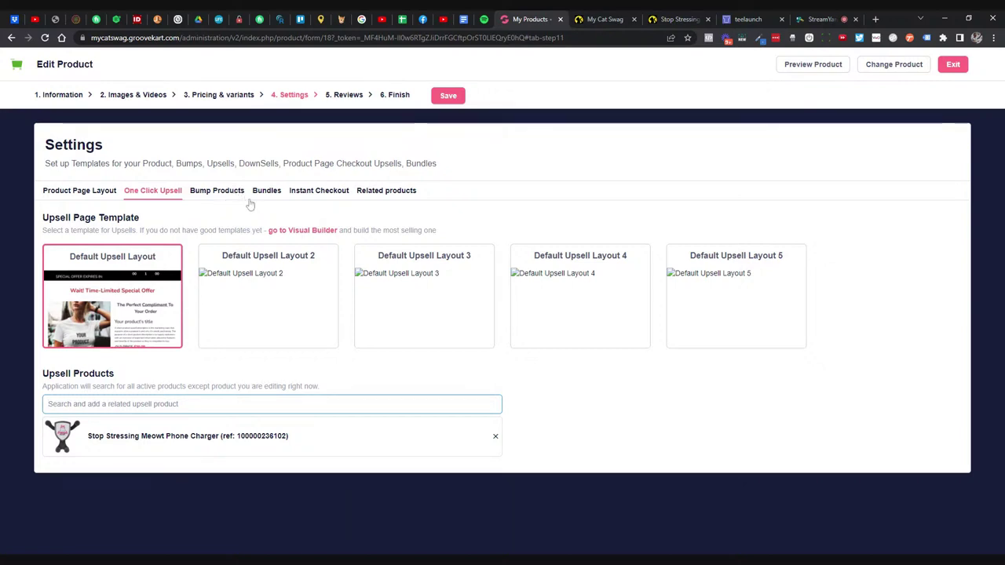
Search 'cat', add the Here For The Cats 4x3 Die-Cut Vinyl Decal as related, save, and go to Finish
left_click(267, 249)
type("sticker")
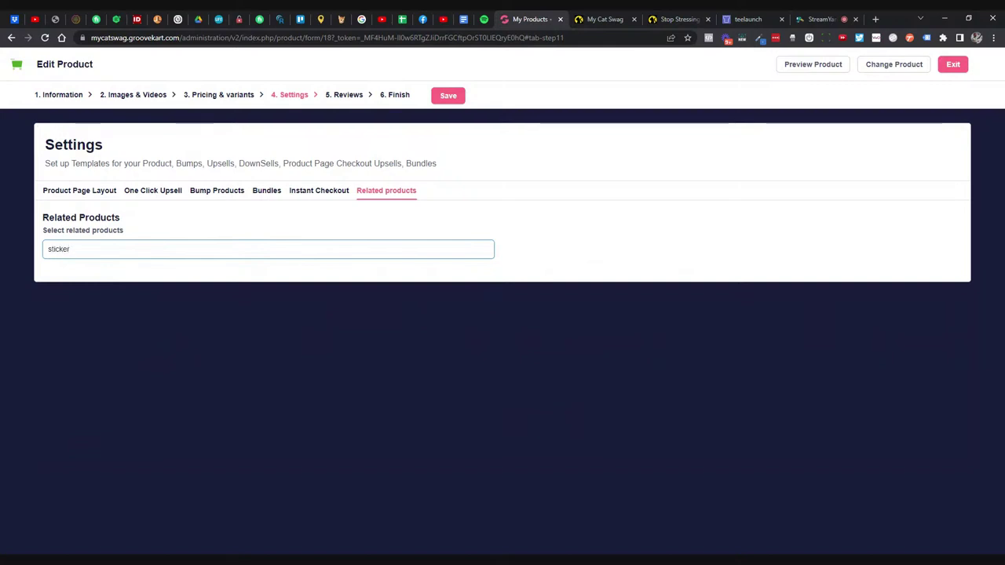
key("ctrl+a")
key("BackSpace")
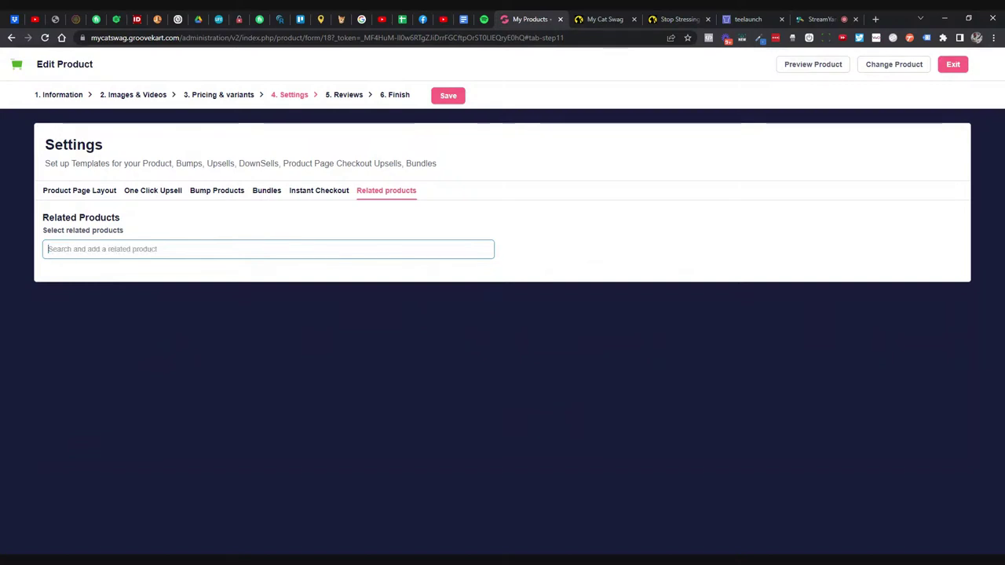
type("cat")
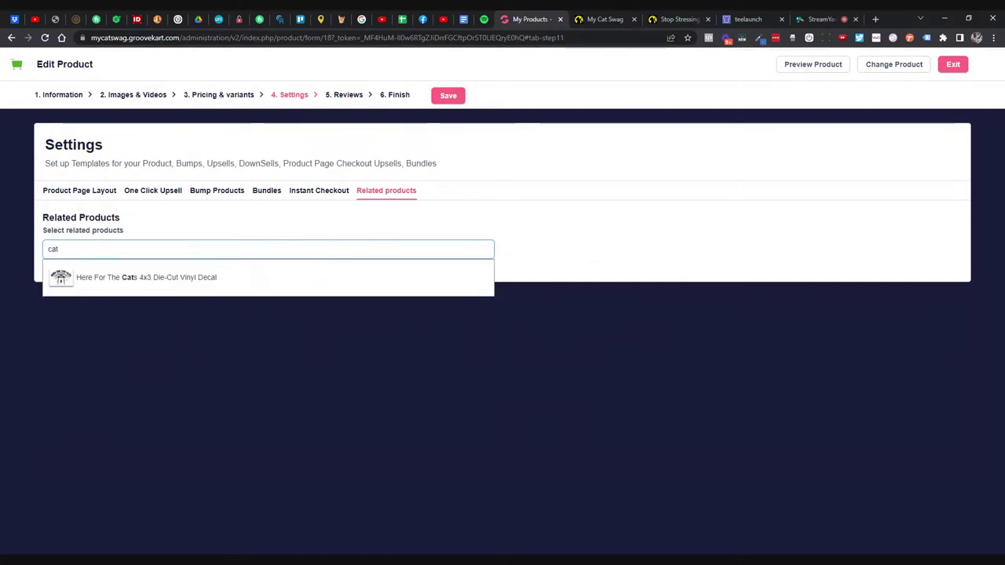
left_click(225, 279)
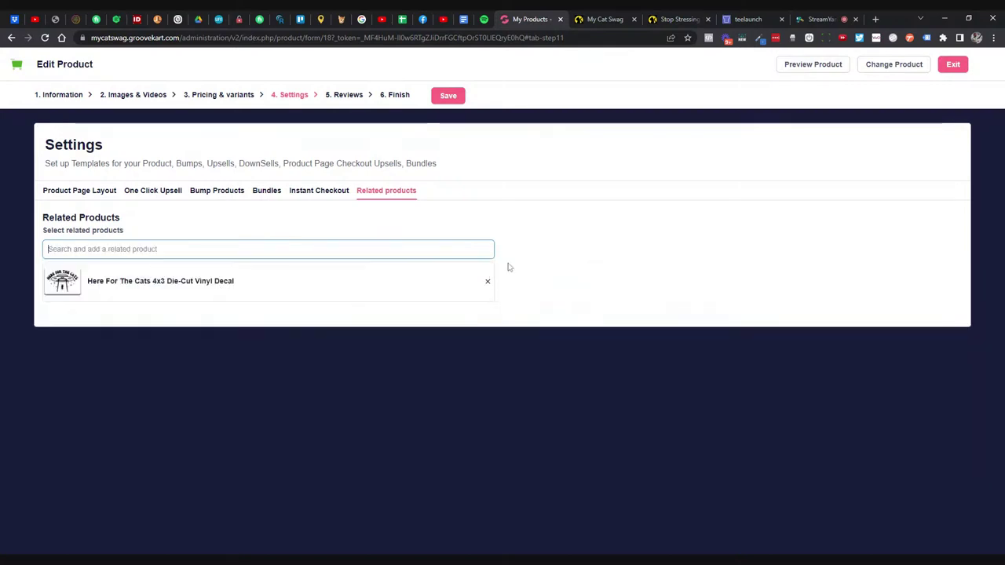
left_click(452, 104)
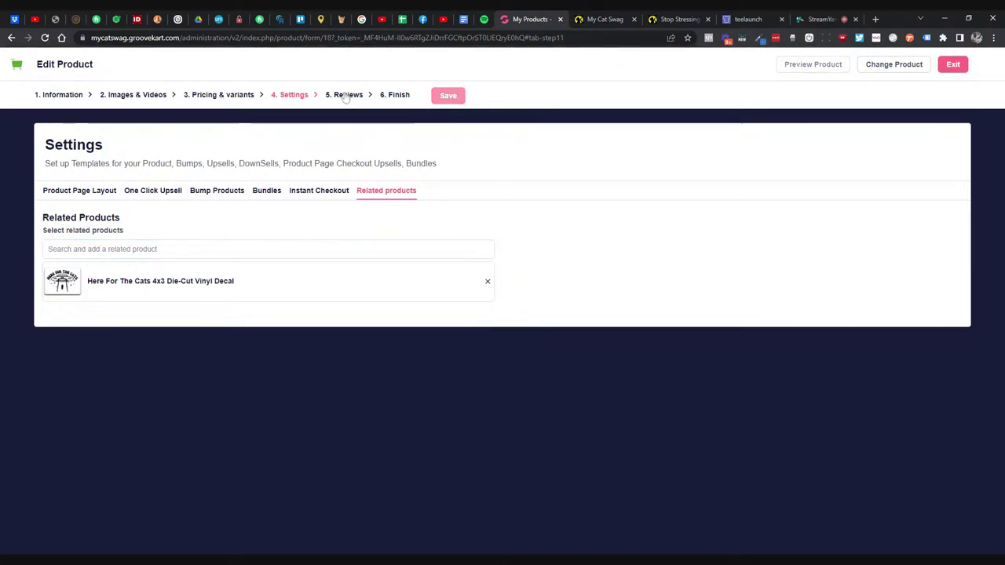
left_click(388, 102)
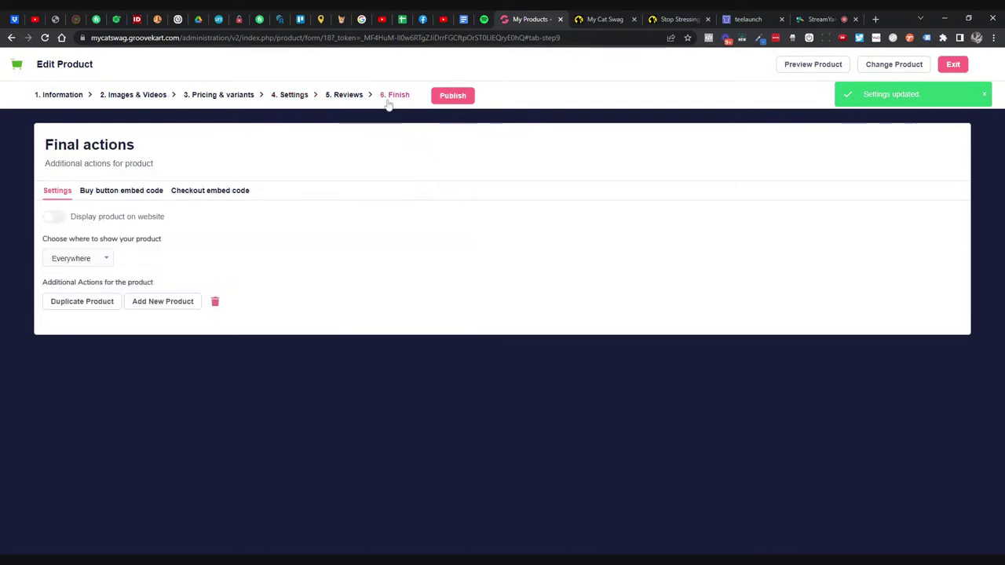
Enable 'Display product on website', publish the V-Neck, and preview it on the storefront
left_click(53, 216)
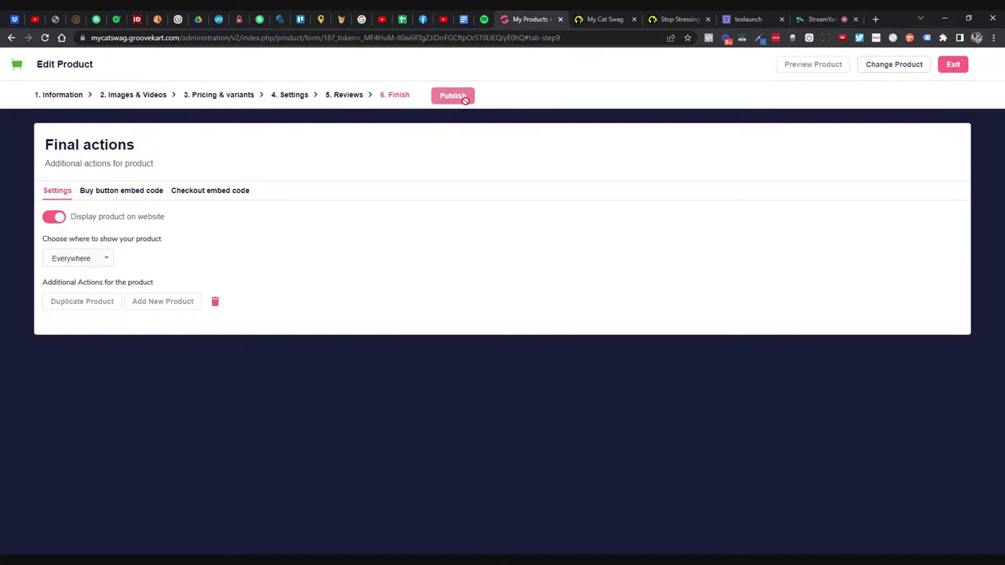
left_click(465, 101)
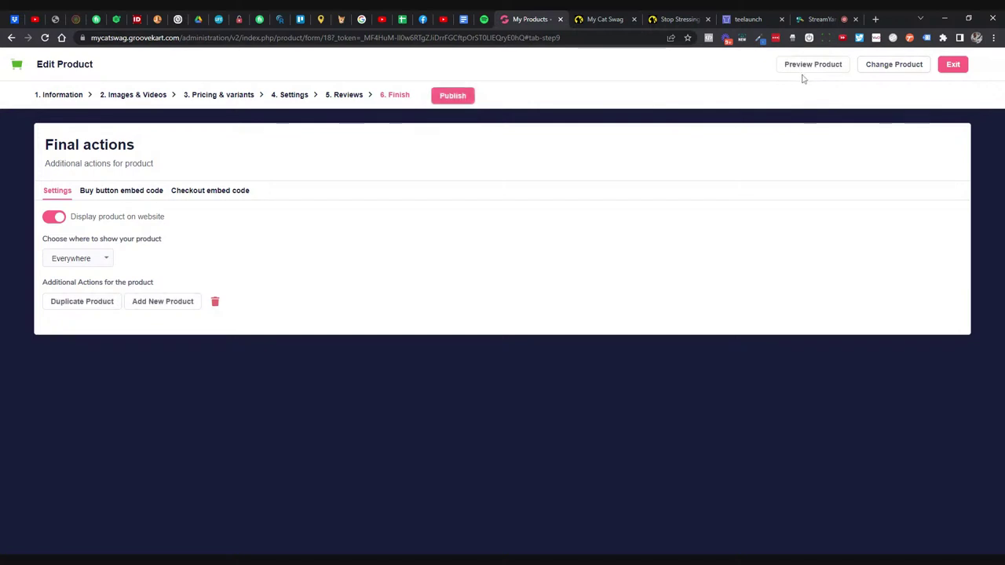
left_click(805, 67)
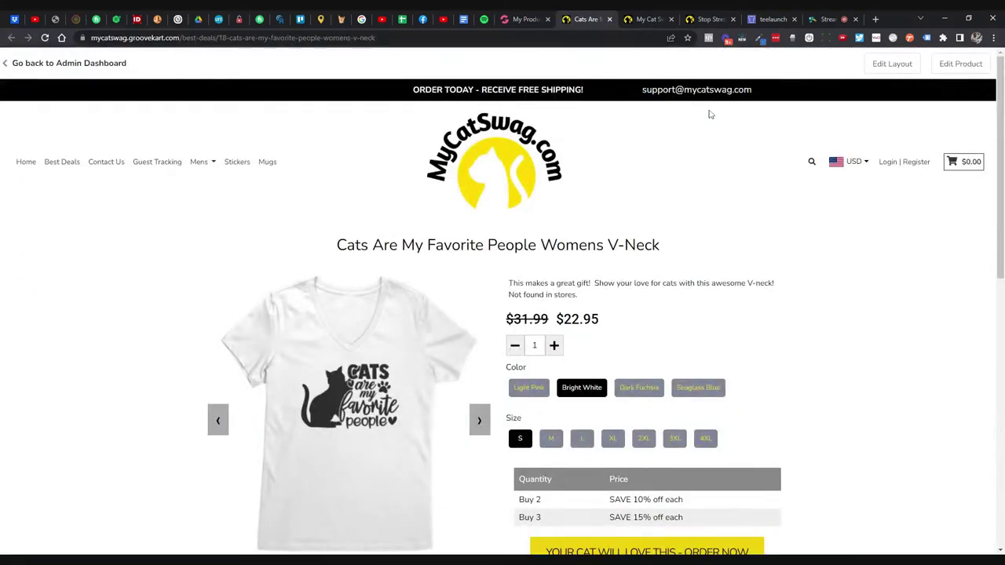
Scroll through the live V-Neck product page to review its prices and bulk discounts
scroll(545, 124, "down", 2)
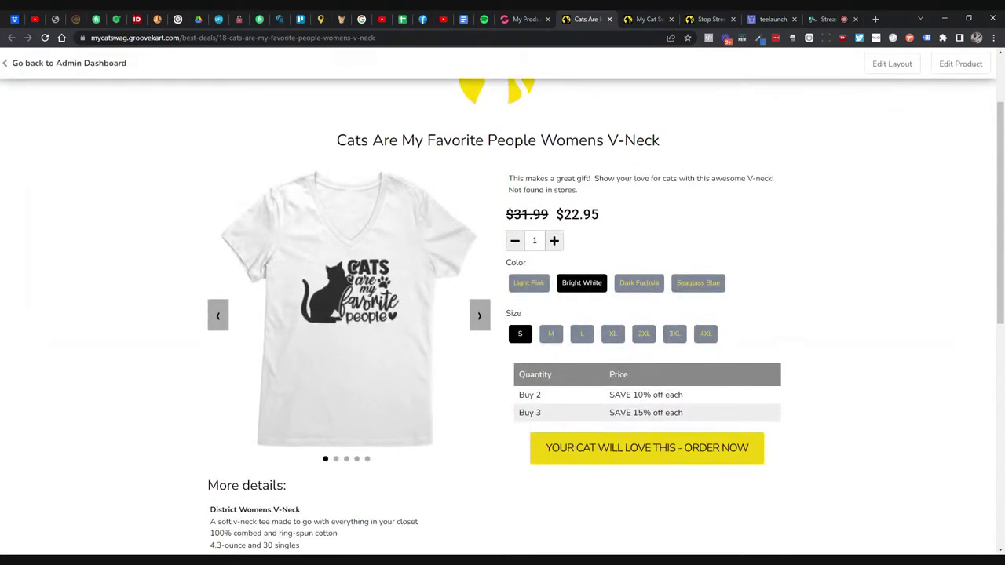
left_click_drag(508, 174, 497, 217)
left_click(616, 215)
scroll(635, 203, "down", 4)
scroll(635, 204, "down", 1)
scroll(579, 285, "up", 7)
scroll(579, 287, "down", 2)
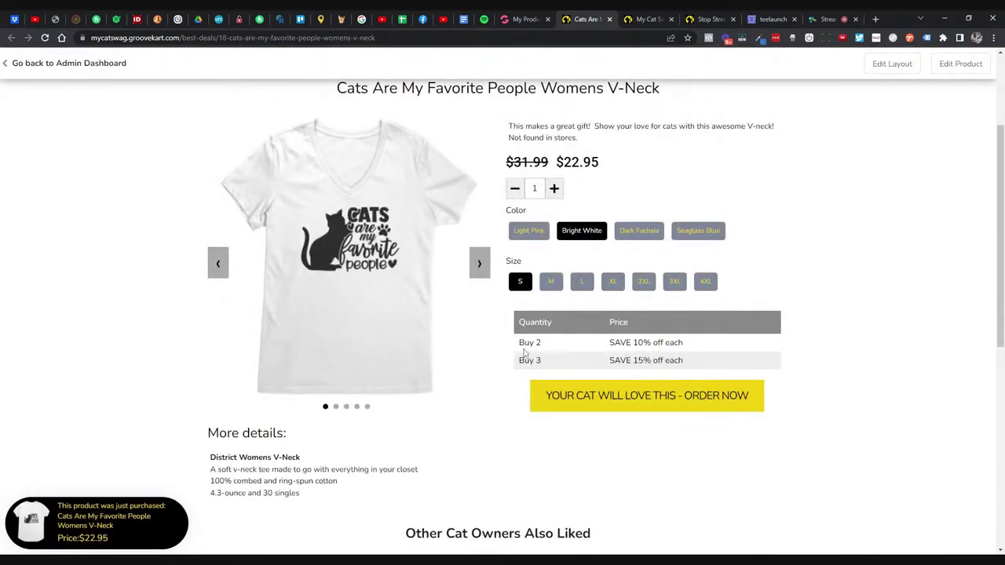
Try Dark Fuchsia, then add a Light Pink size XL shirt to the cart and close the cart panel
left_click(620, 235)
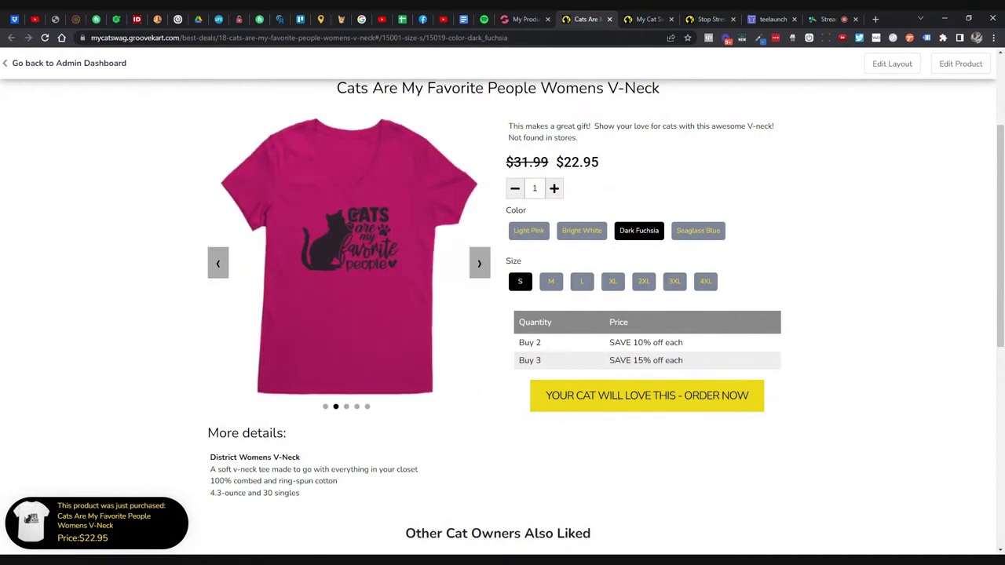
left_click(611, 288)
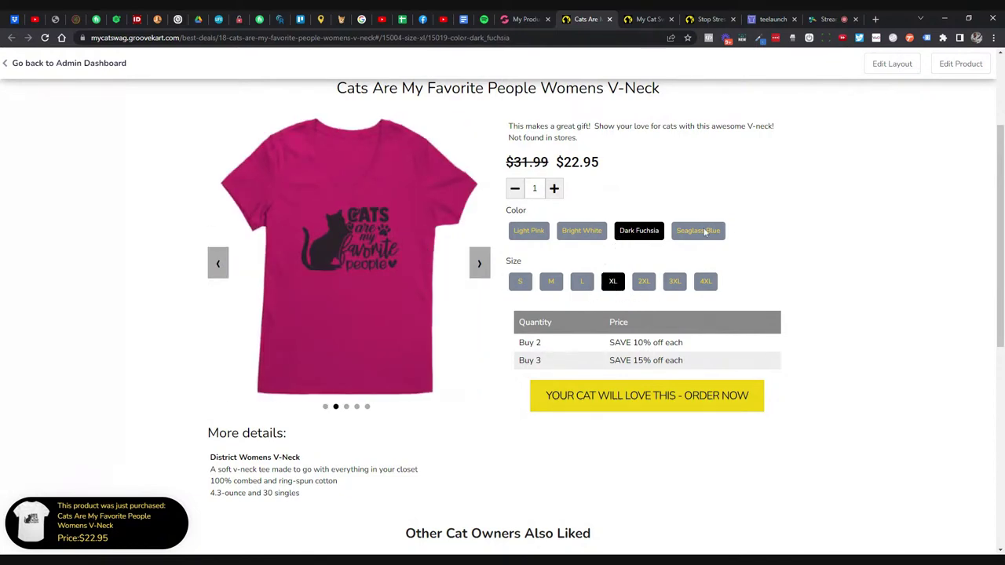
left_click(542, 232)
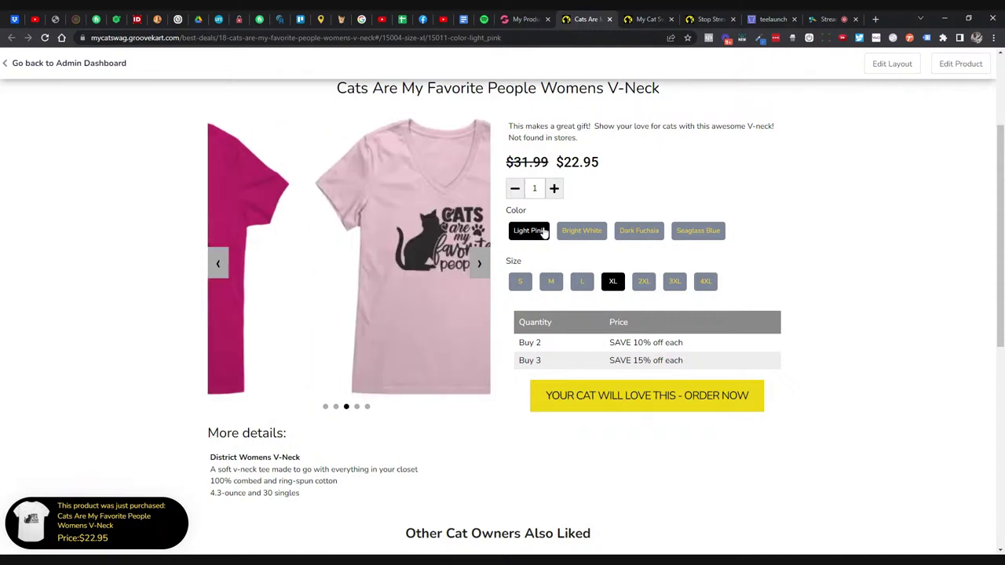
scroll(683, 311, "up", 2)
scroll(684, 311, "down", 3)
left_click(665, 336)
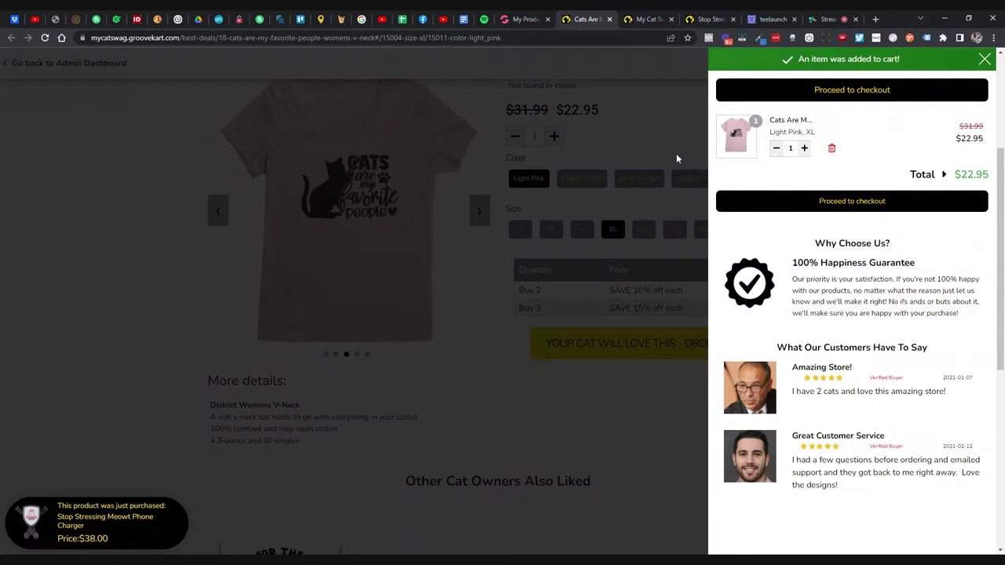
left_click(676, 153)
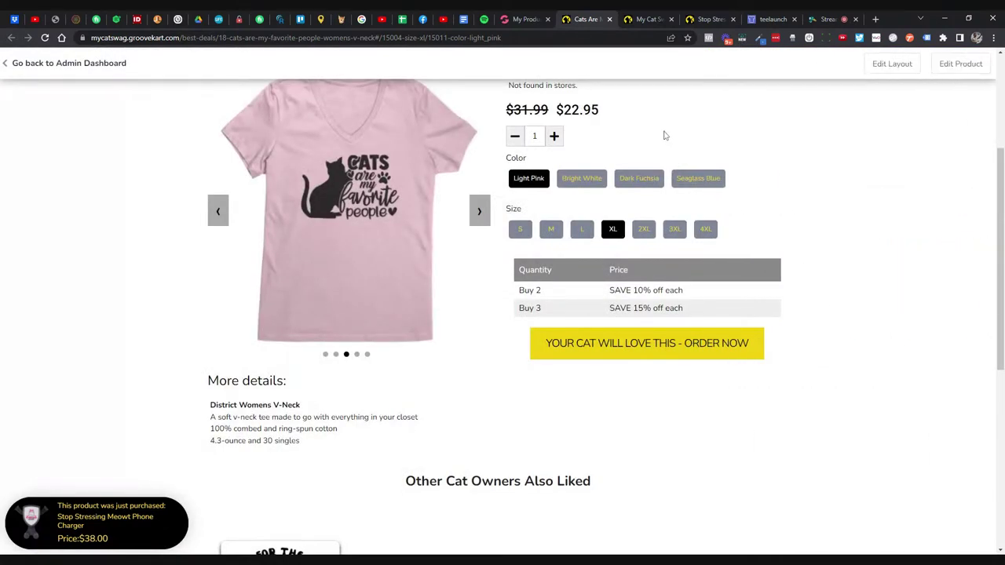